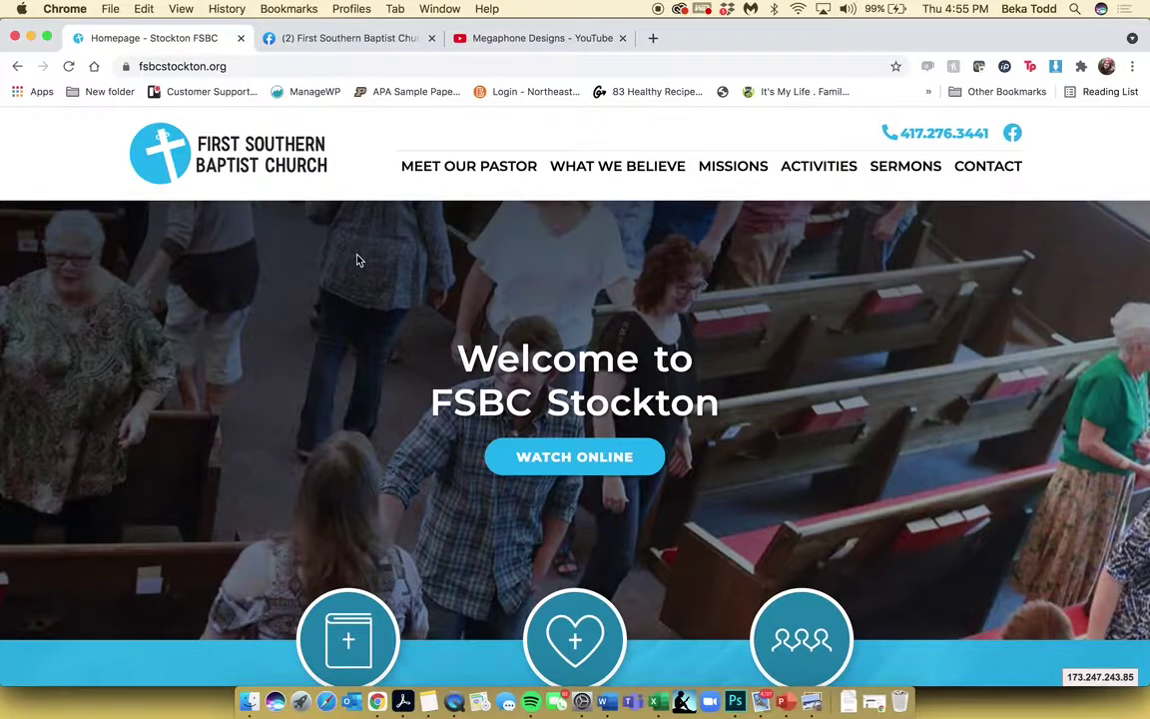
- Go to the site's wp-admin page and log in with the prefilled credentials
click(268, 66)
click(267, 66)
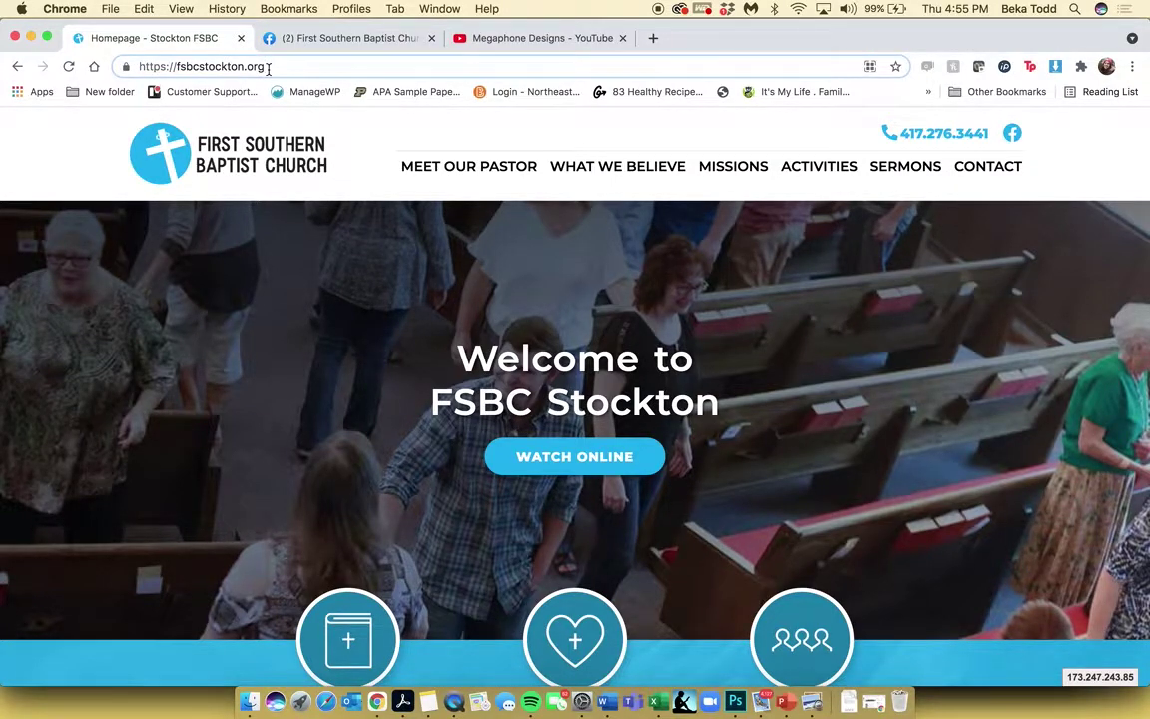
text(wp-admin)
key(Return)
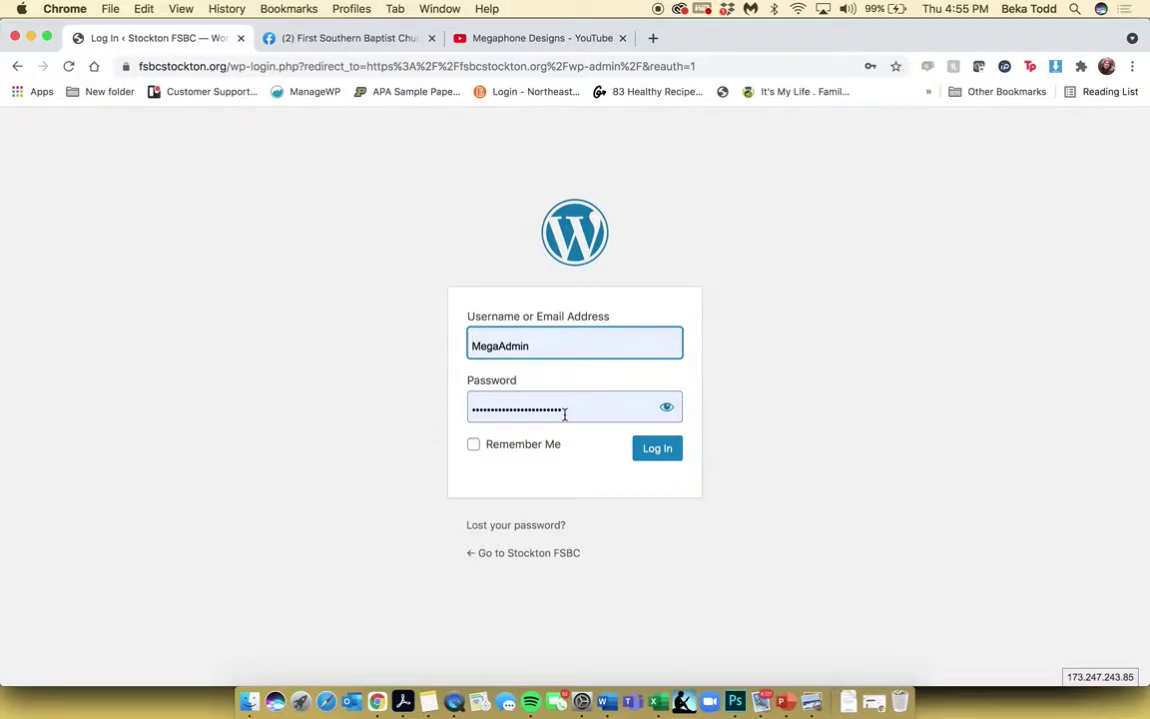
click(655, 457)
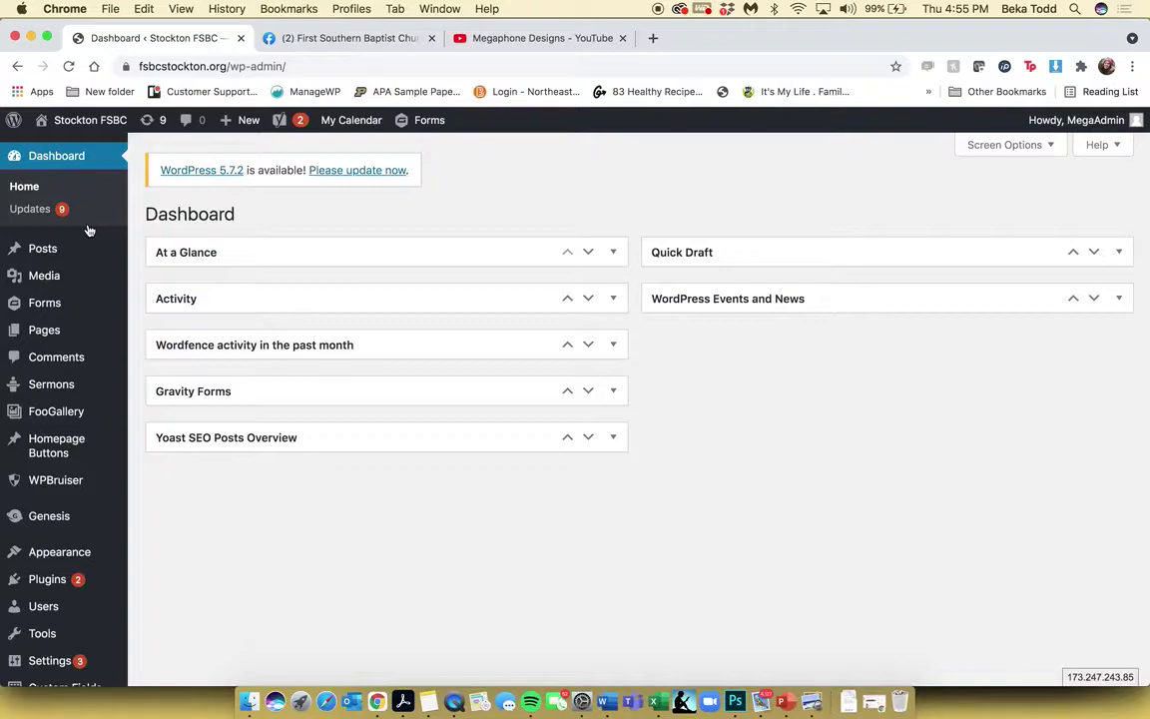
- Open the WordPress Updates page and review the available core and plugin updates
click(40, 211)
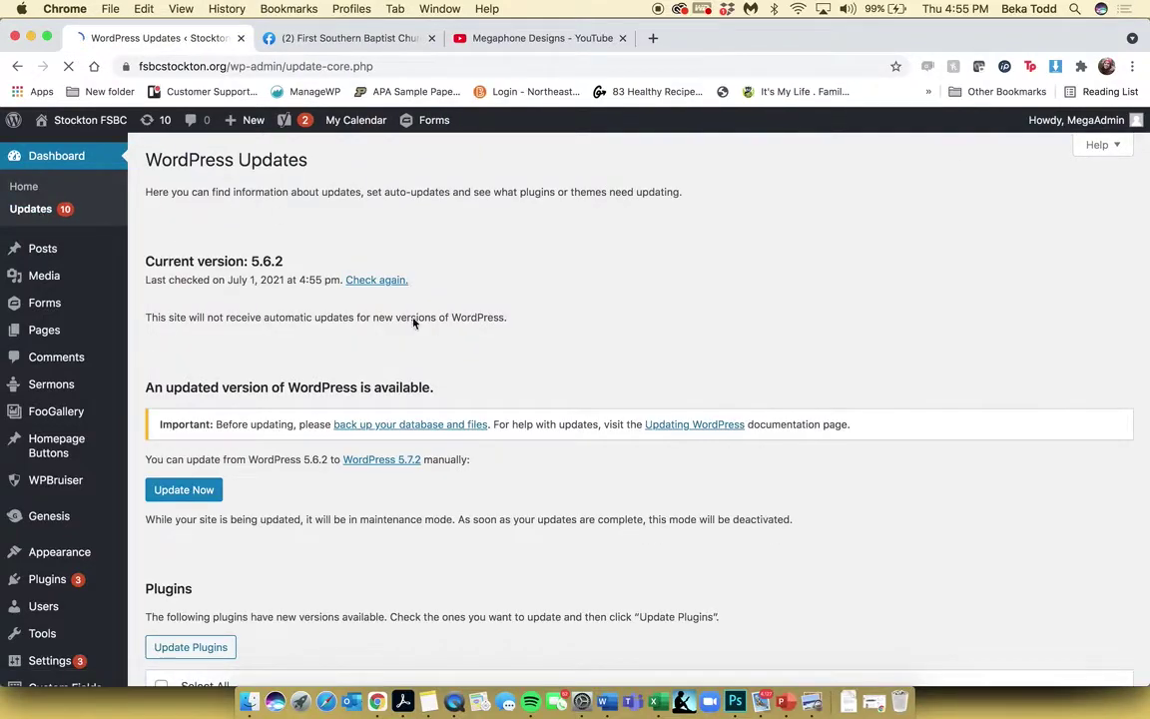
scroll(437, 329, down, 5)
scroll(169, 338, up, 5)
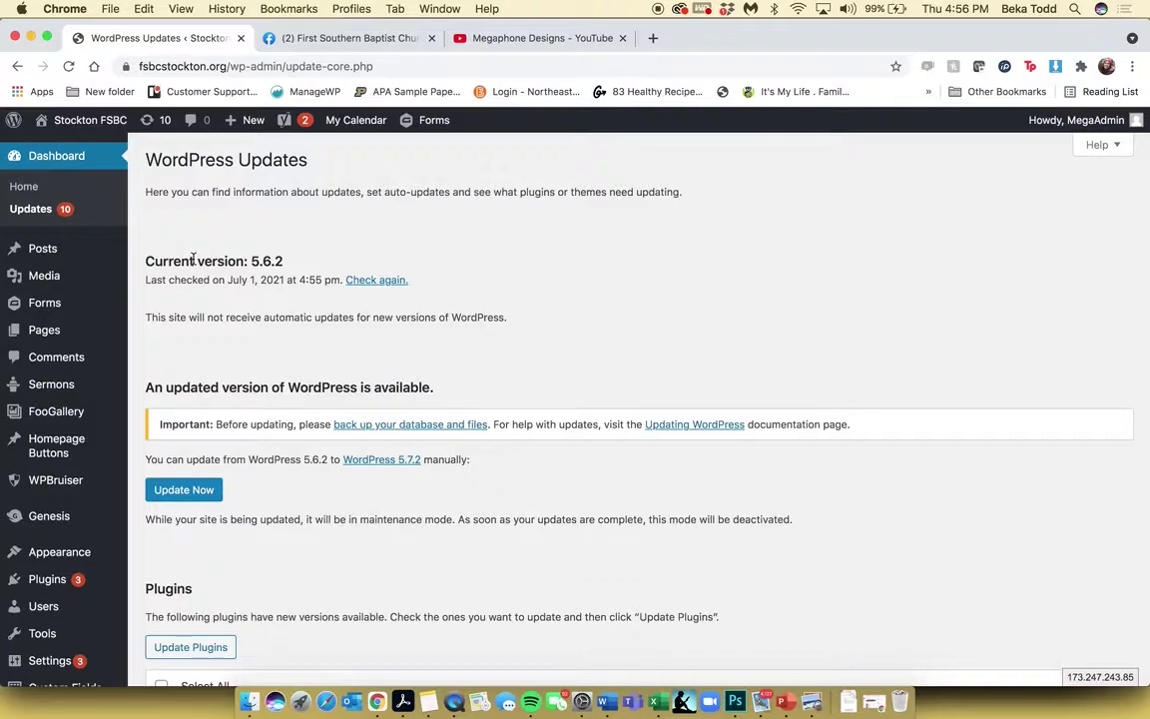
- View the Posts list and look through the files in the Media Library
click(45, 243)
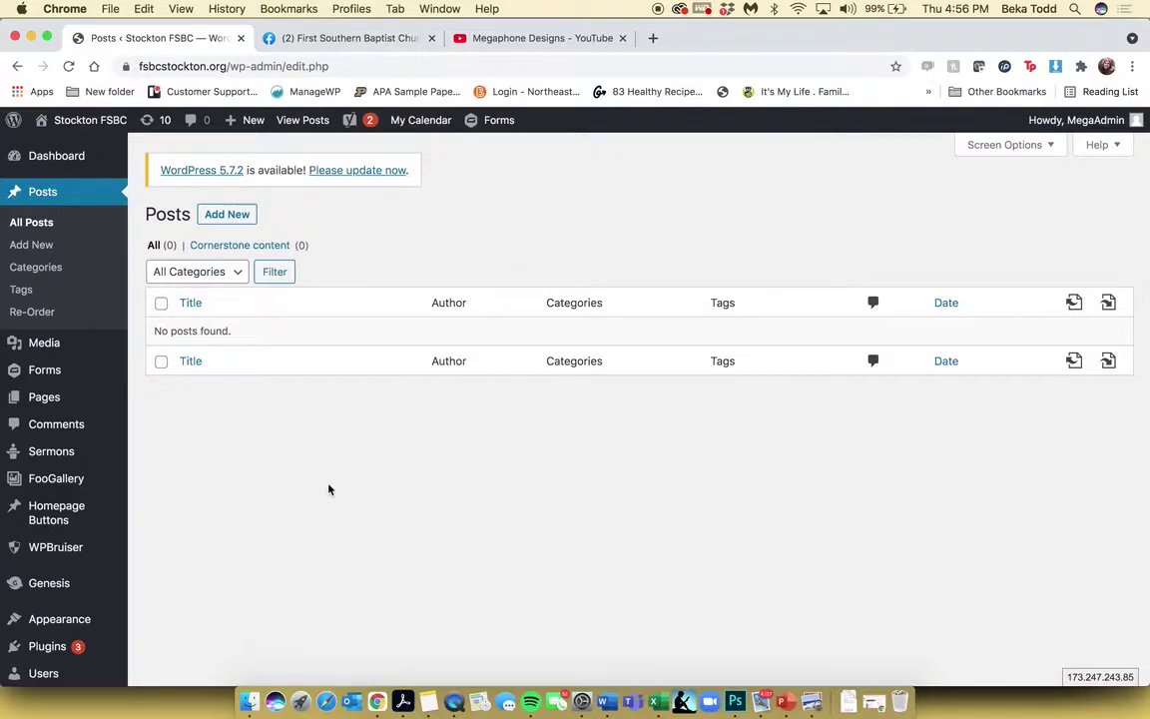
click(57, 349)
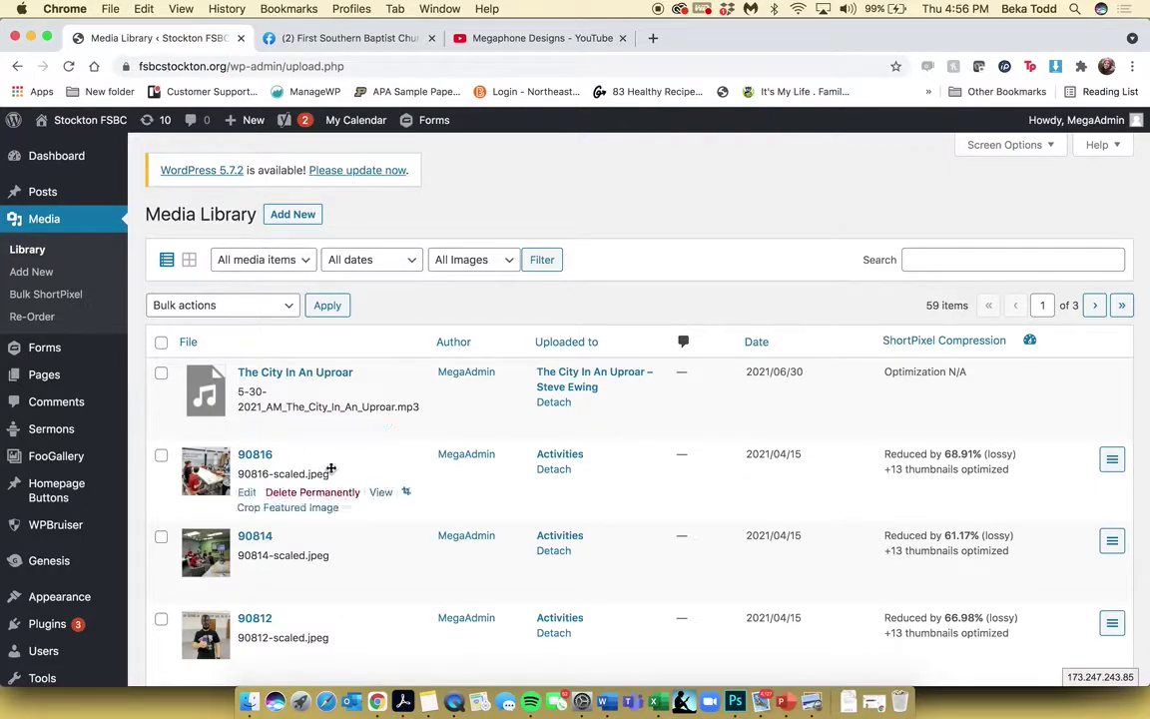
scroll(422, 439, down, 7)
scroll(423, 440, down, 3)
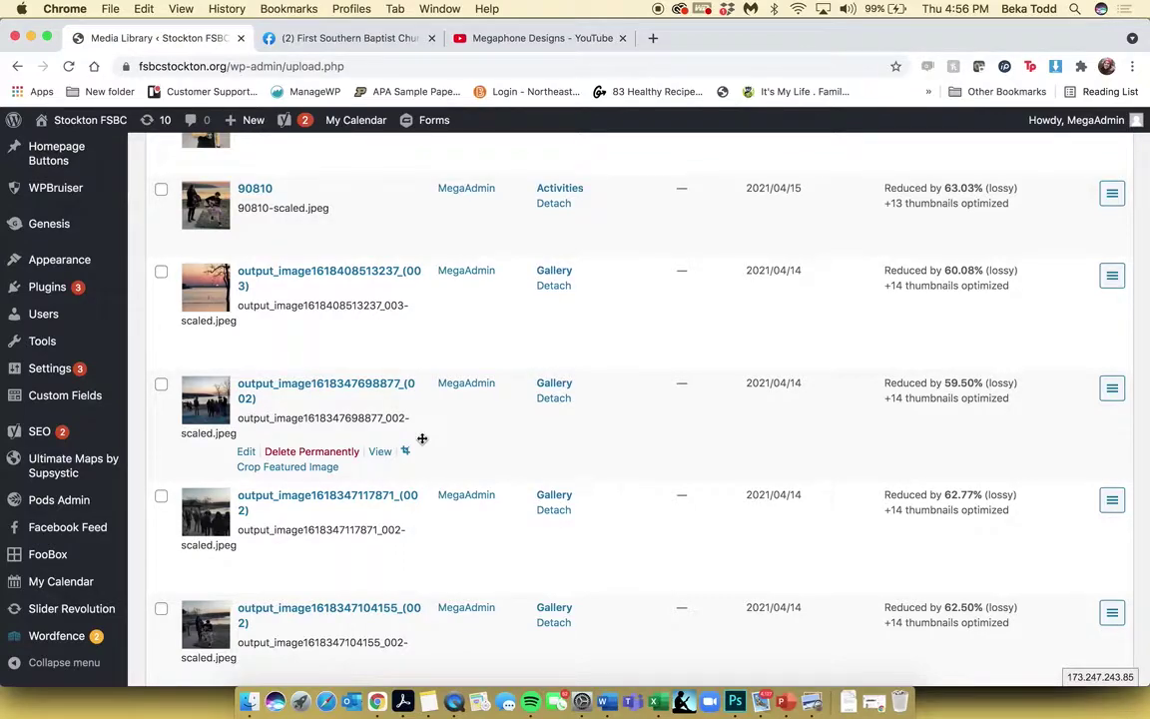
scroll(423, 440, up, 10)
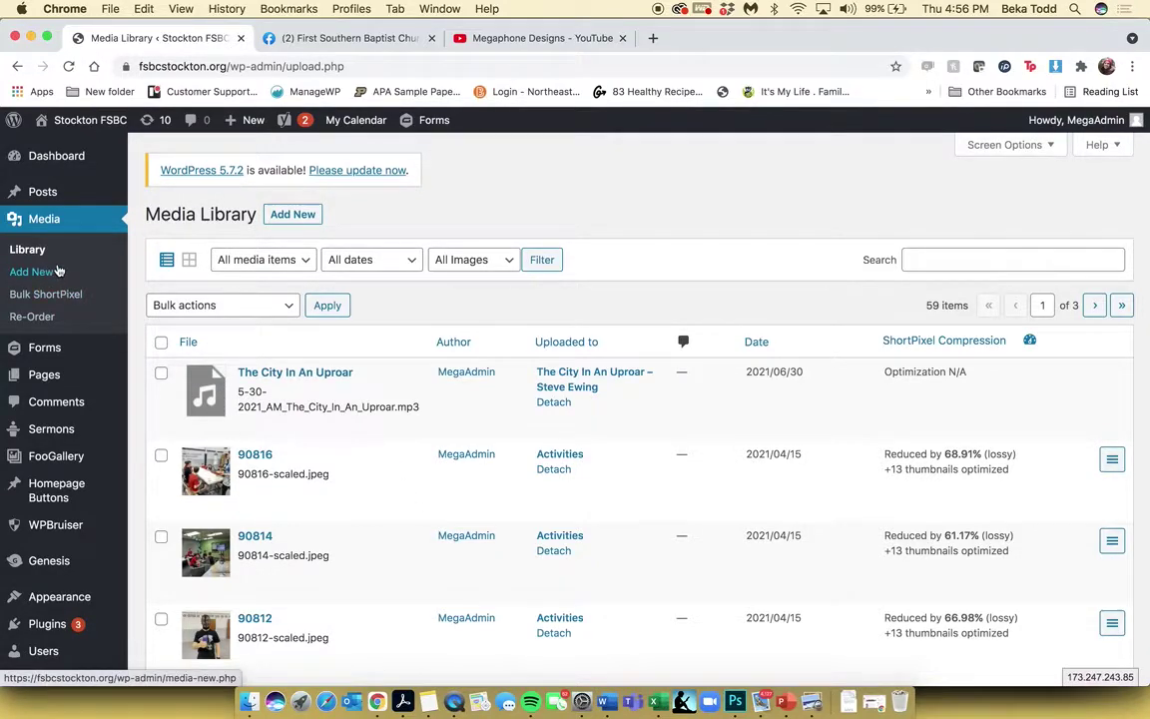
- Open the Upload New Media page and view the file chooser without selecting a file
click(292, 214)
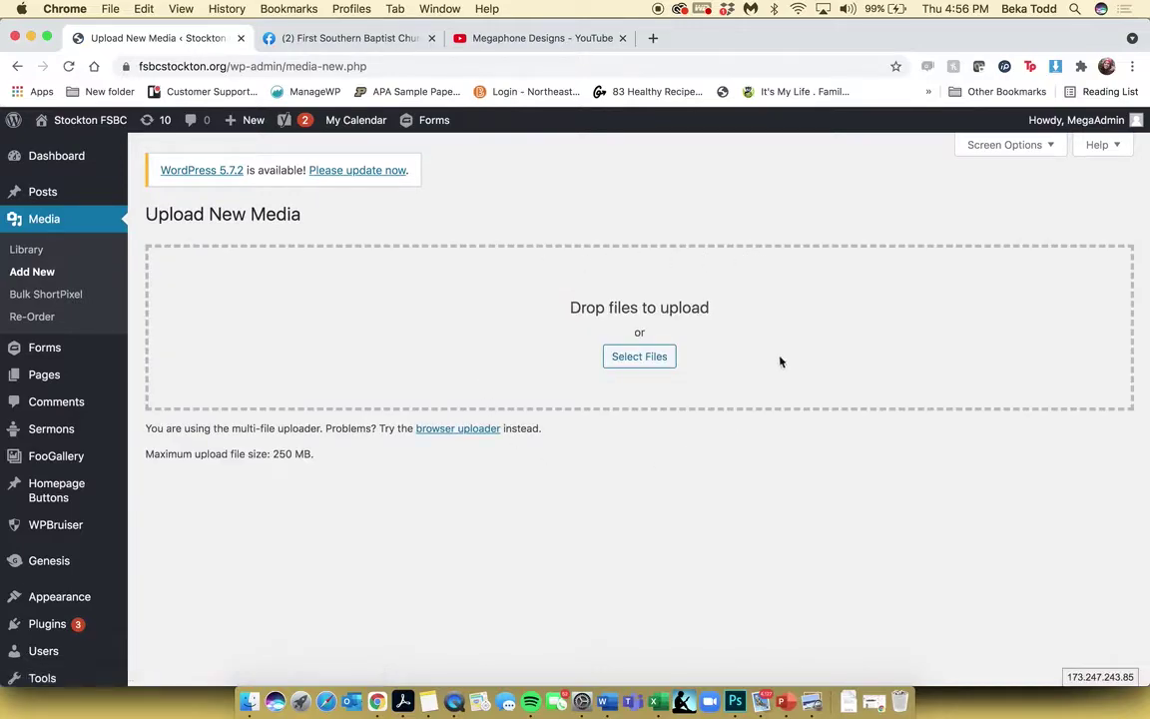
click(659, 357)
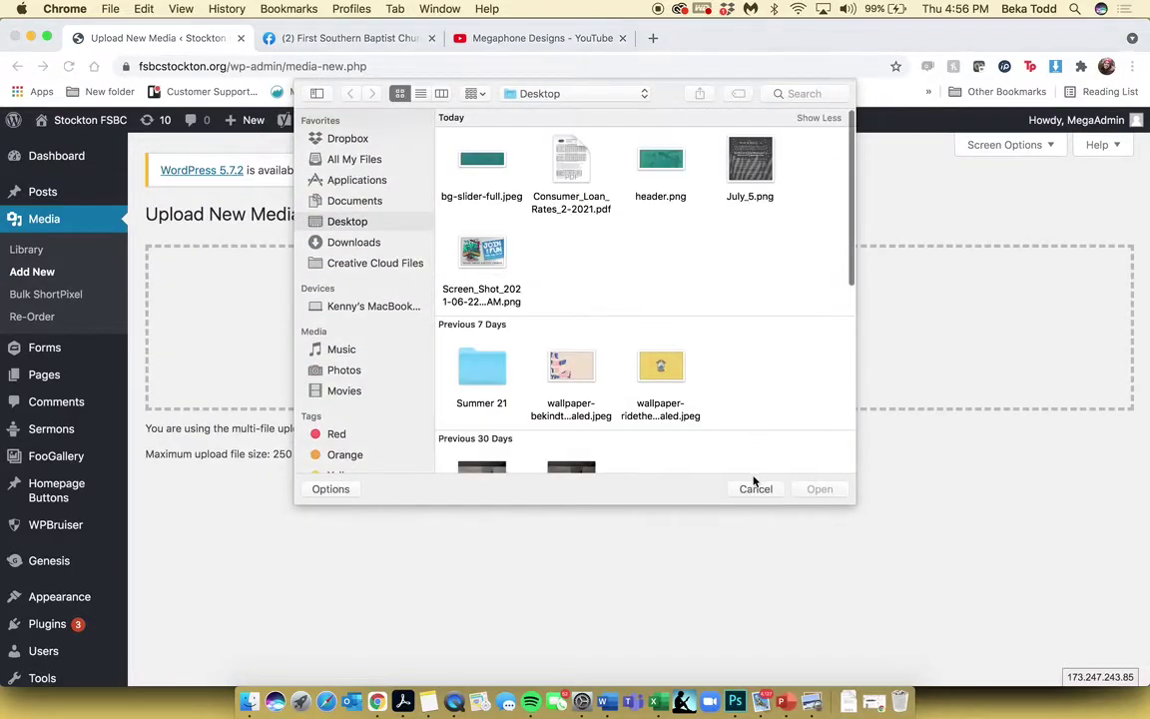
click(753, 489)
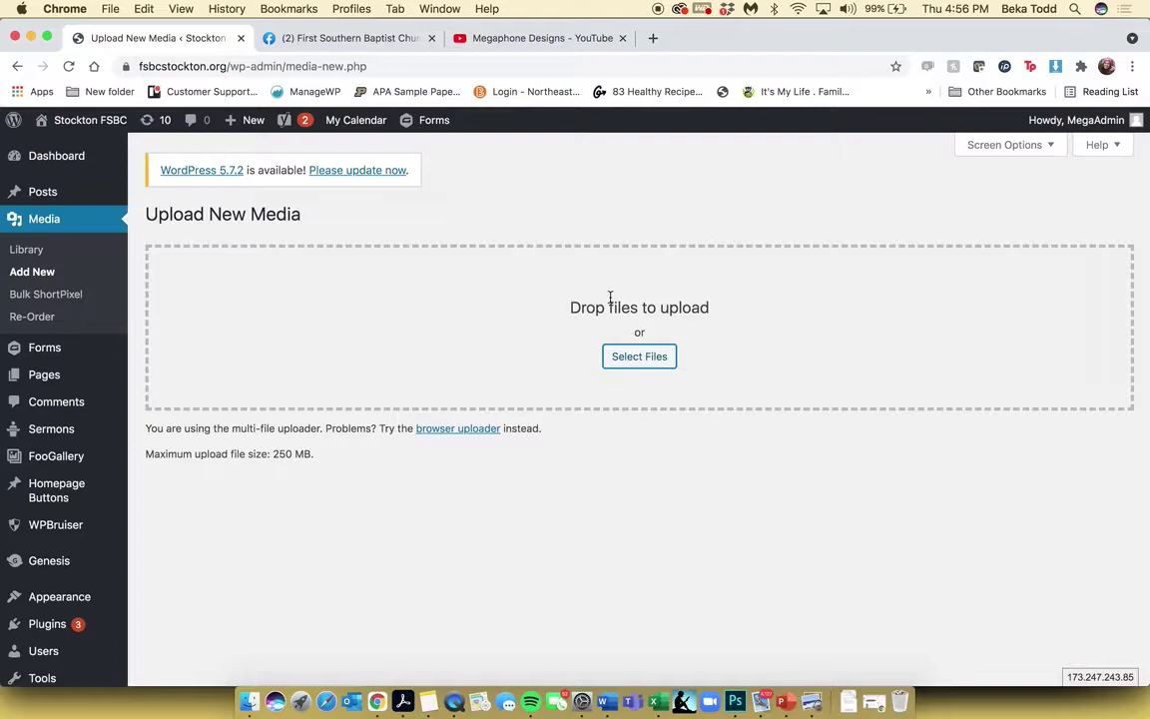
- Open image 90816 from the Media Library and look through its details, text fields and crop position options
click(26, 250)
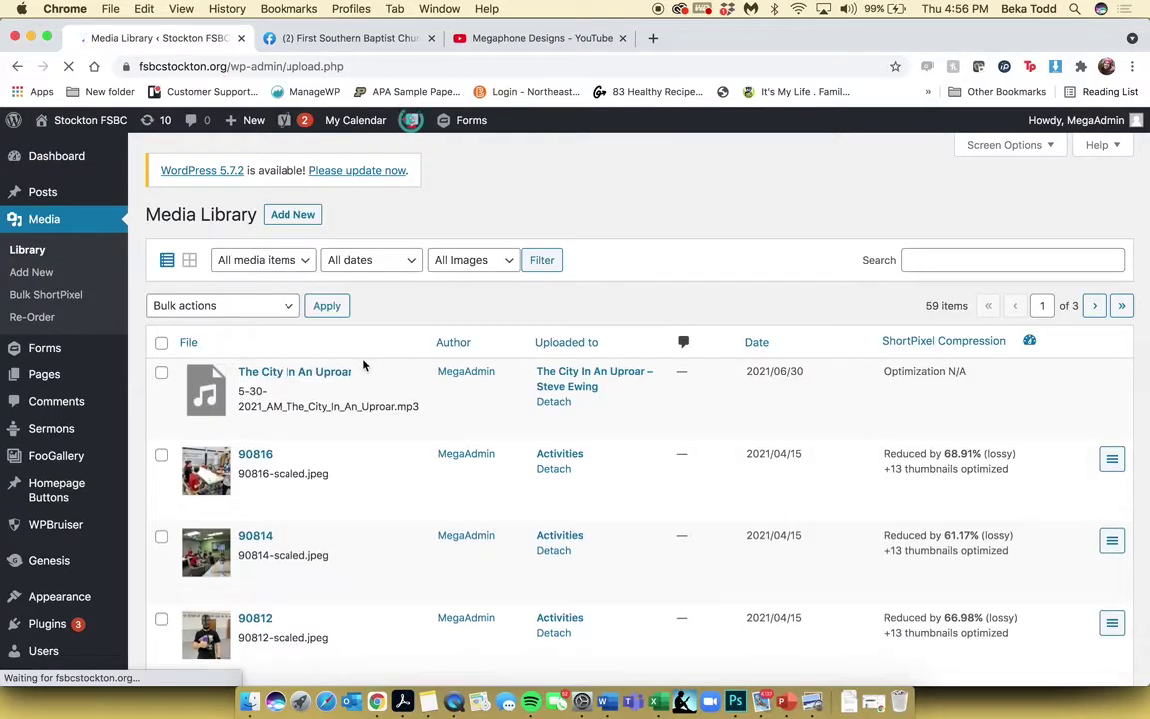
click(266, 460)
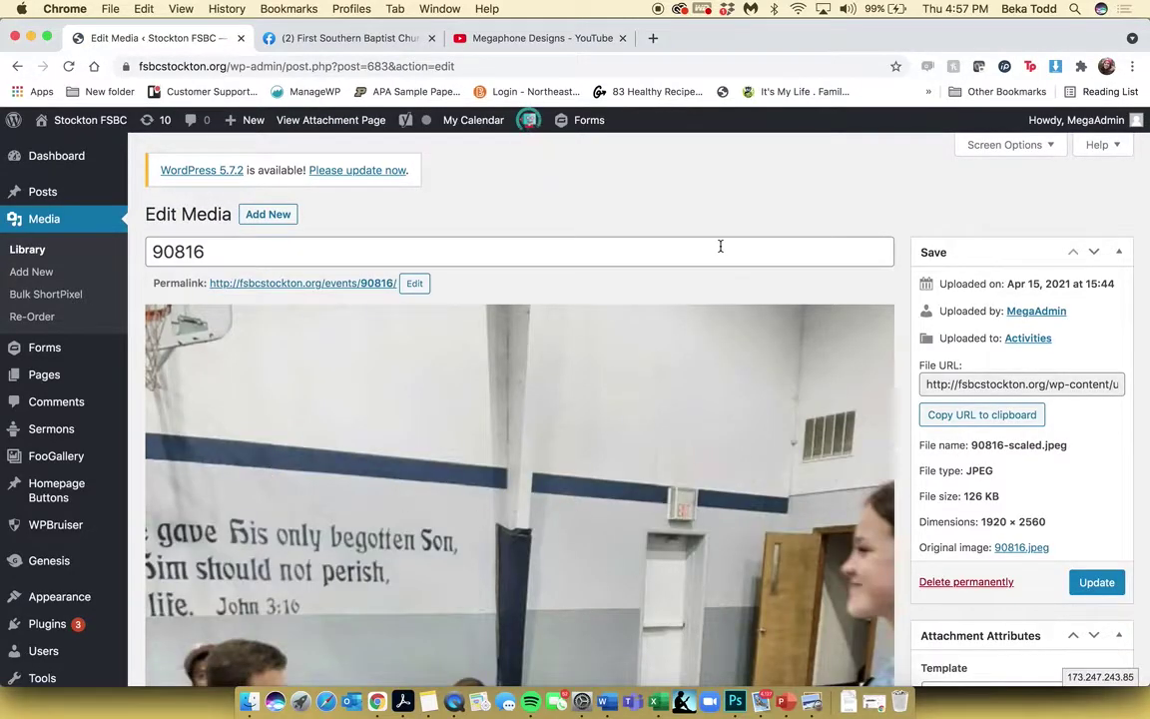
scroll(720, 245, down, 4)
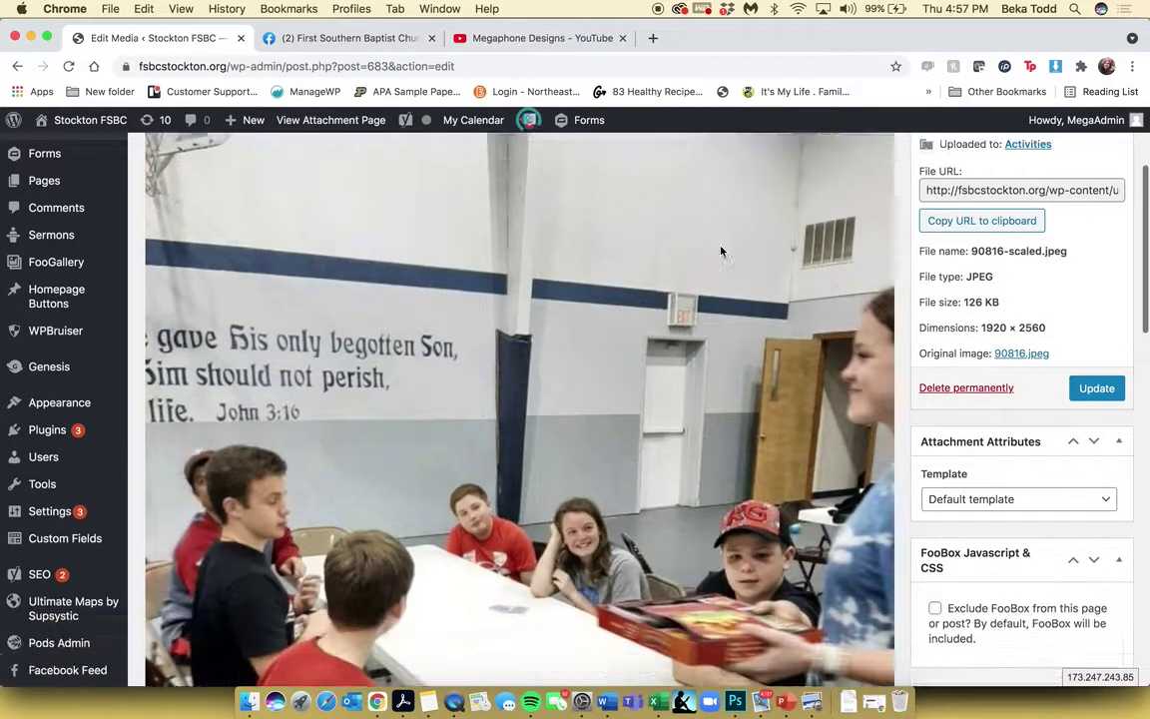
scroll(721, 250, down, 15)
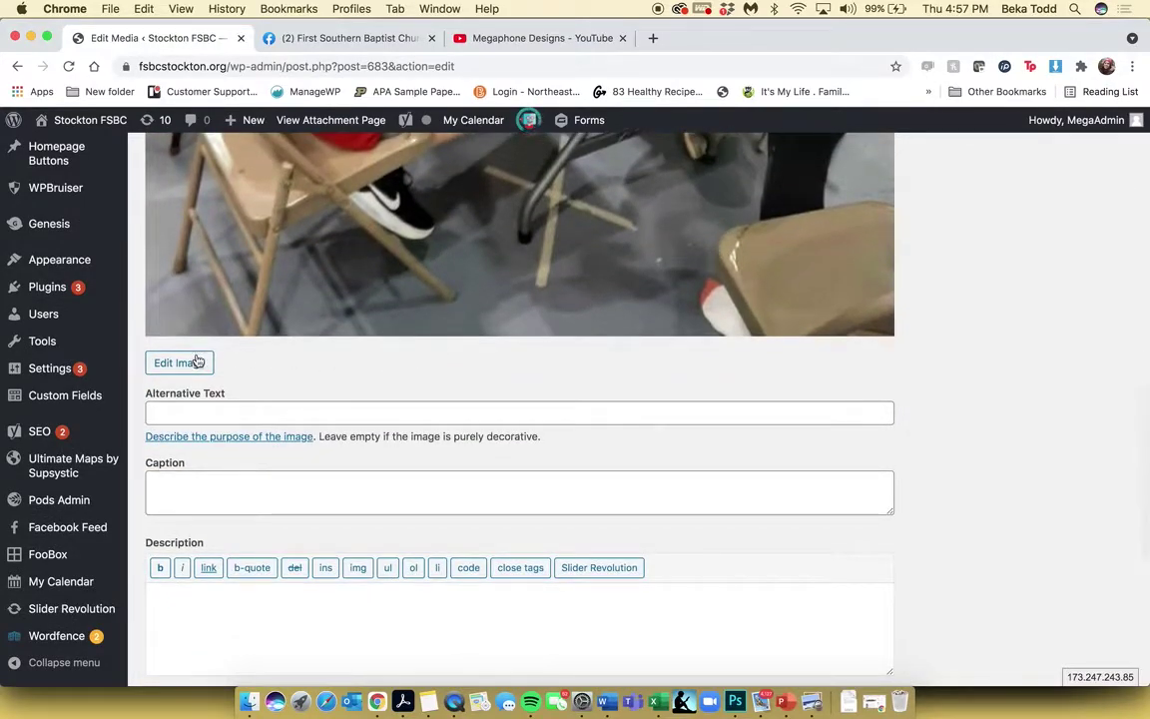
scroll(198, 361, down, 8)
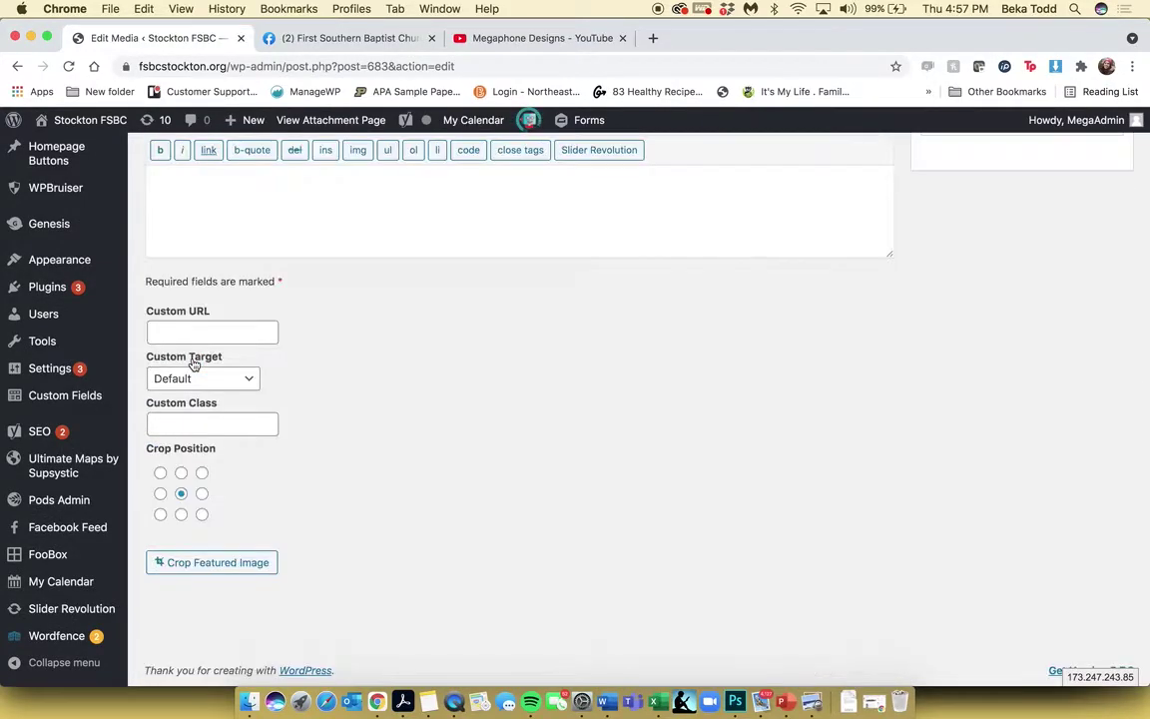
- Examine the image editor's crop, scale and thumbnail settings and the caption field for image 90816
scroll(549, 388, up, 20)
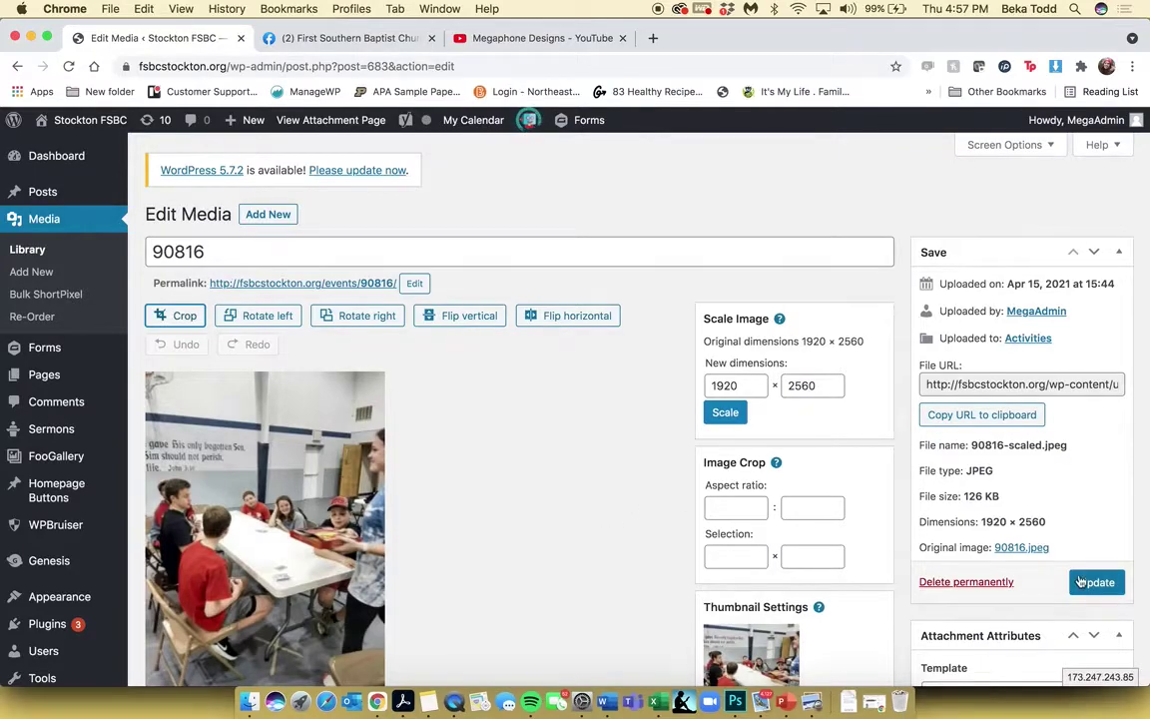
scroll(734, 511, down, 8)
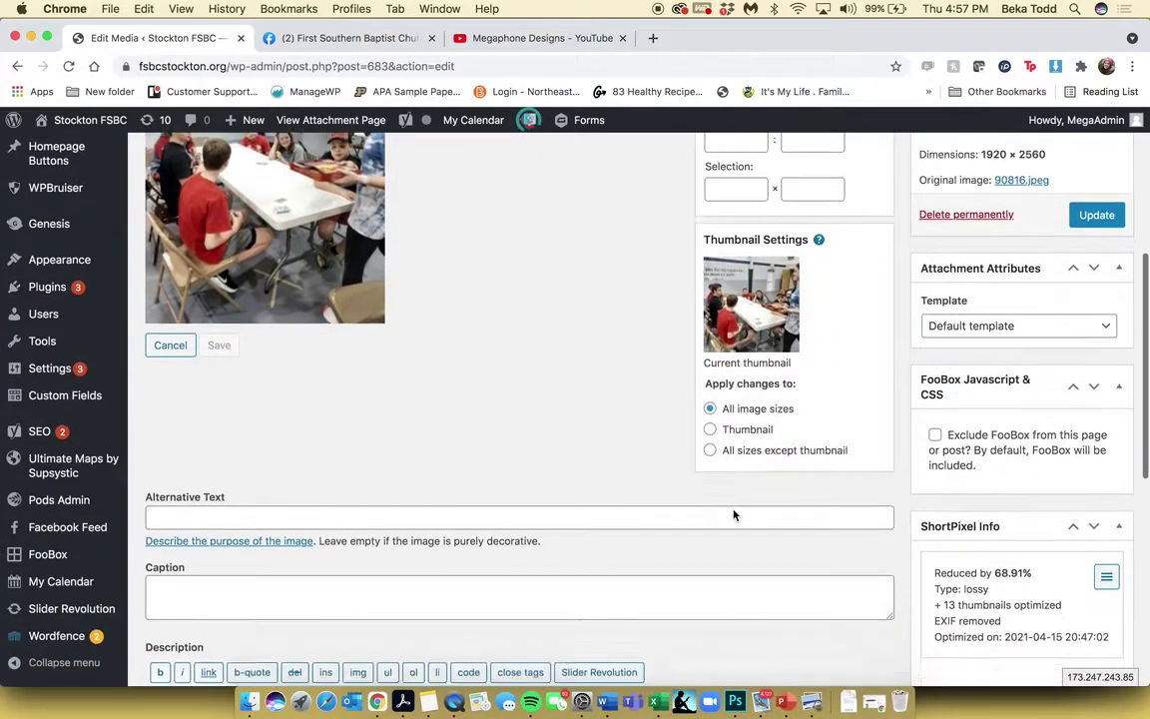
click(600, 548)
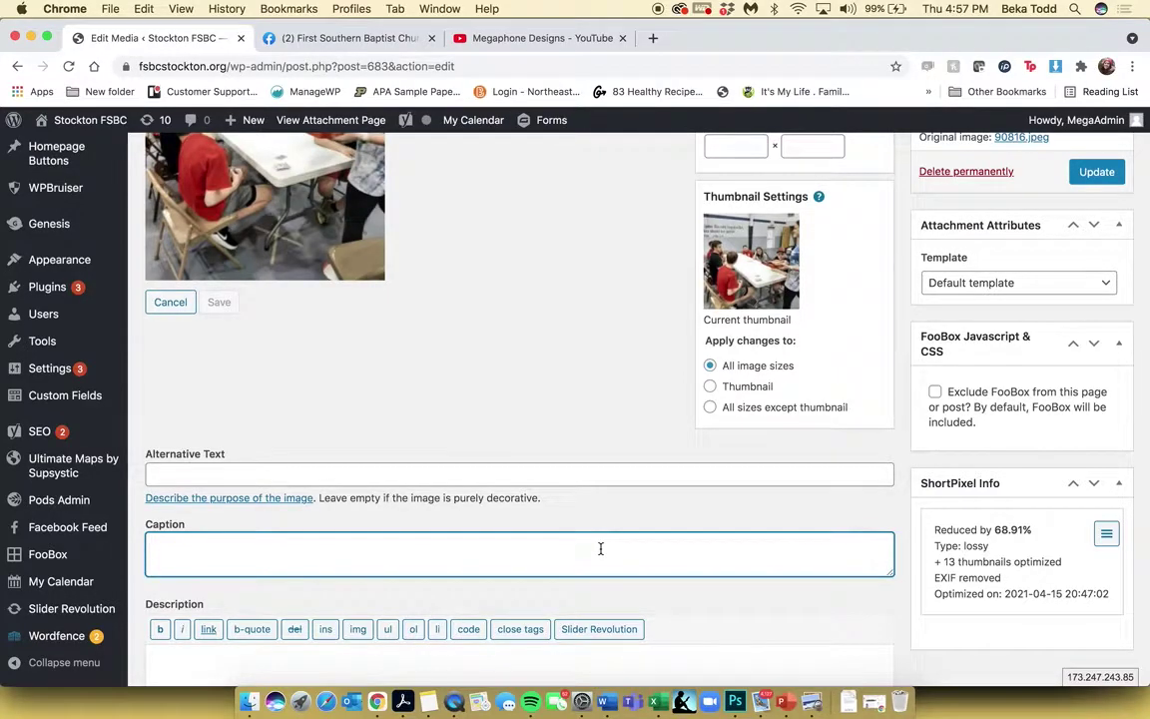
- Go back and reopen image 90816, and review its title, alternative text, caption and save options
key(super+bracketleft)
click(220, 477)
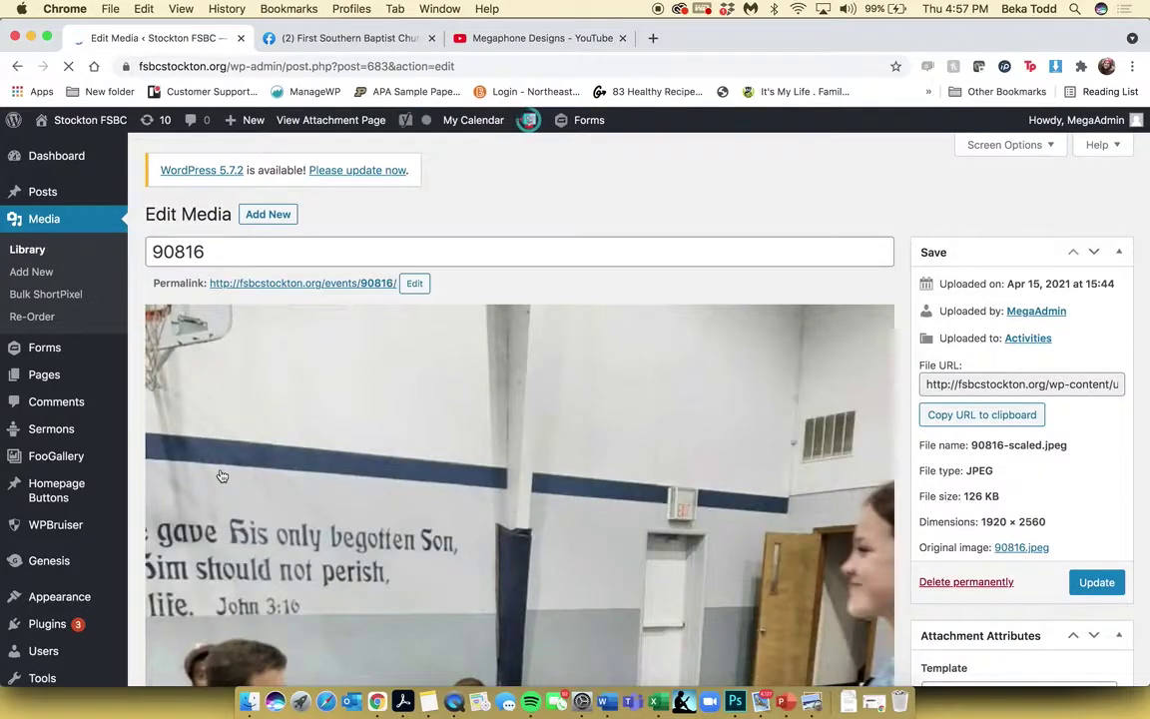
scroll(222, 476, down, 10)
click(213, 499)
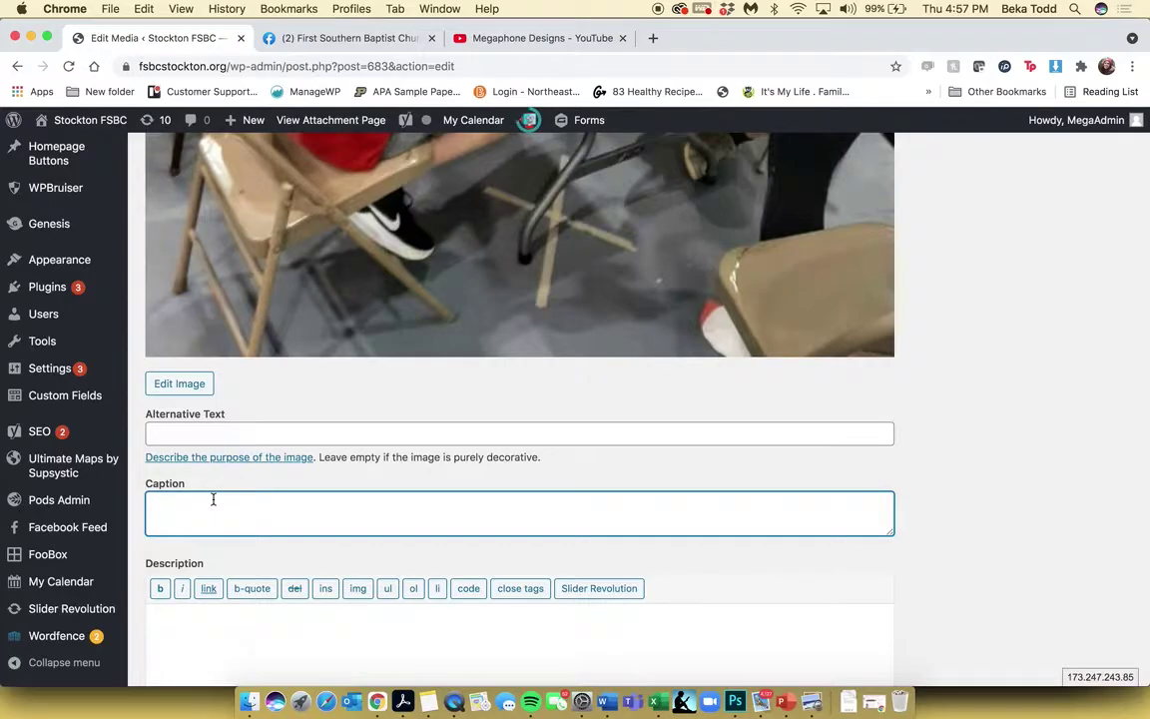
scroll(213, 499, up, 15)
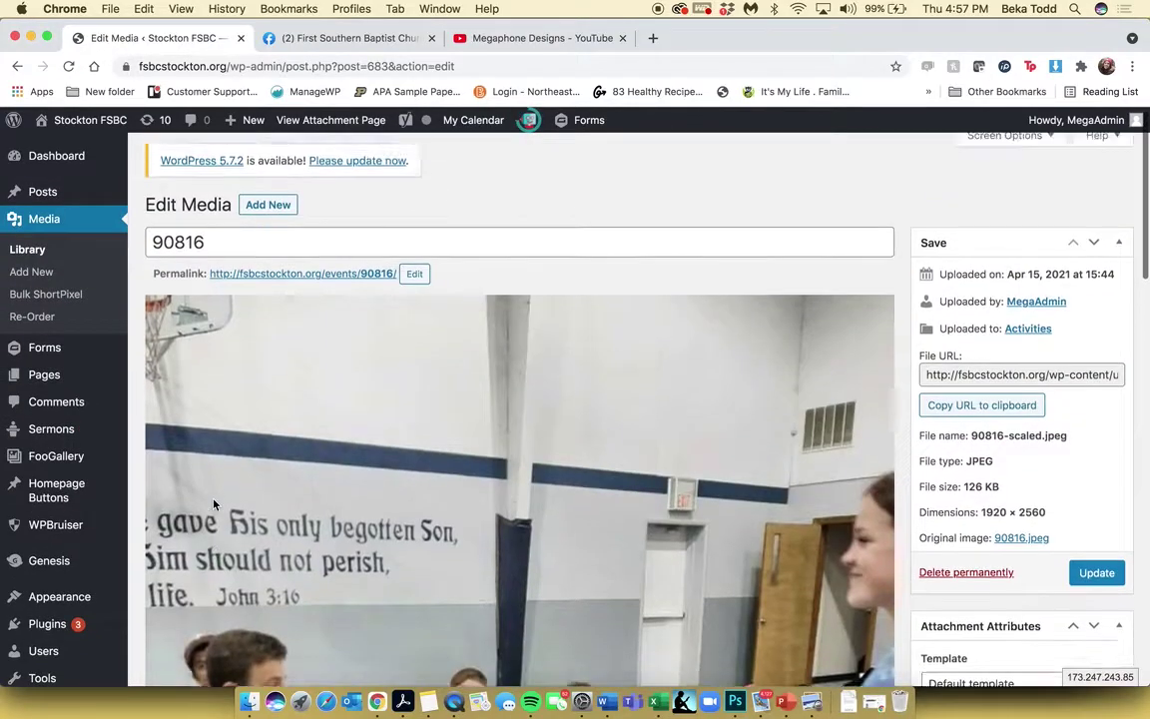
scroll(696, 536, down, 15)
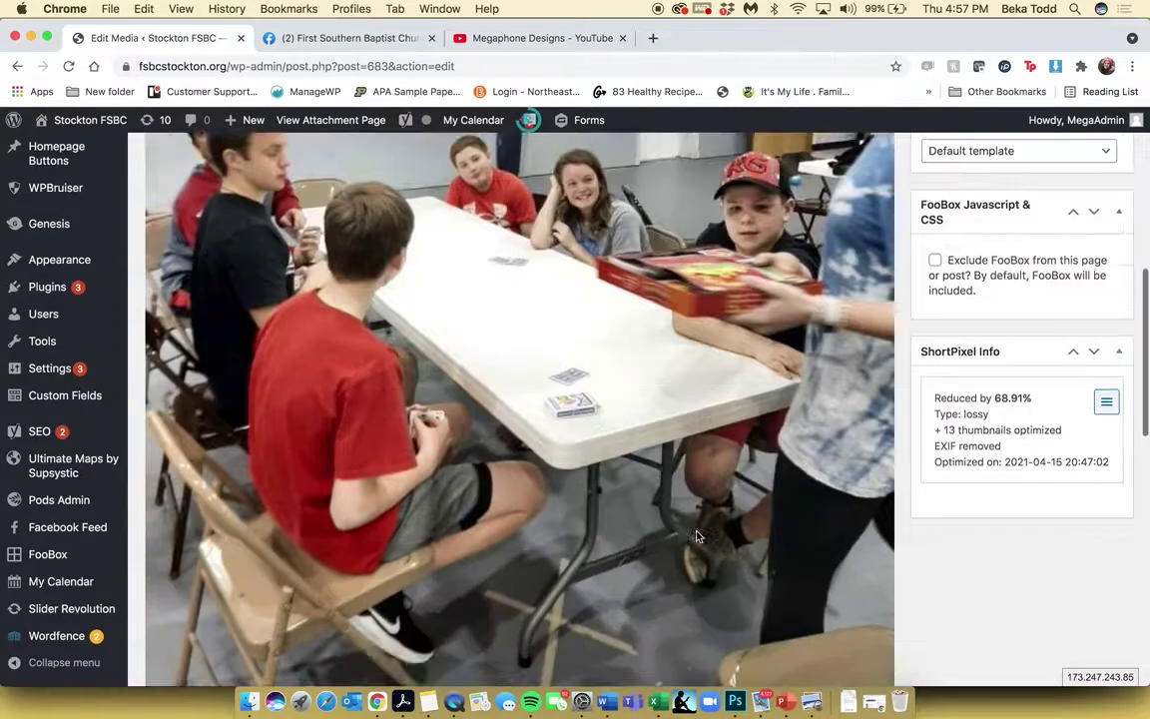
scroll(608, 550, up, 15)
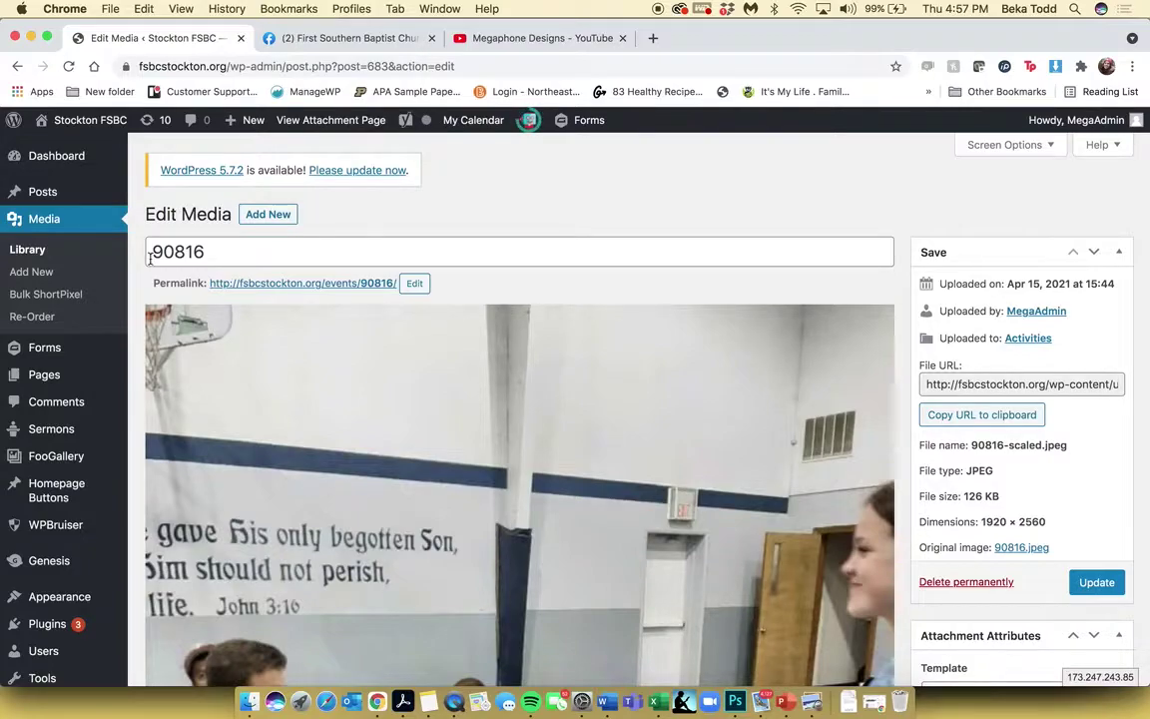
- Open the Contact Form for editing from the Gravity Forms list
click(53, 349)
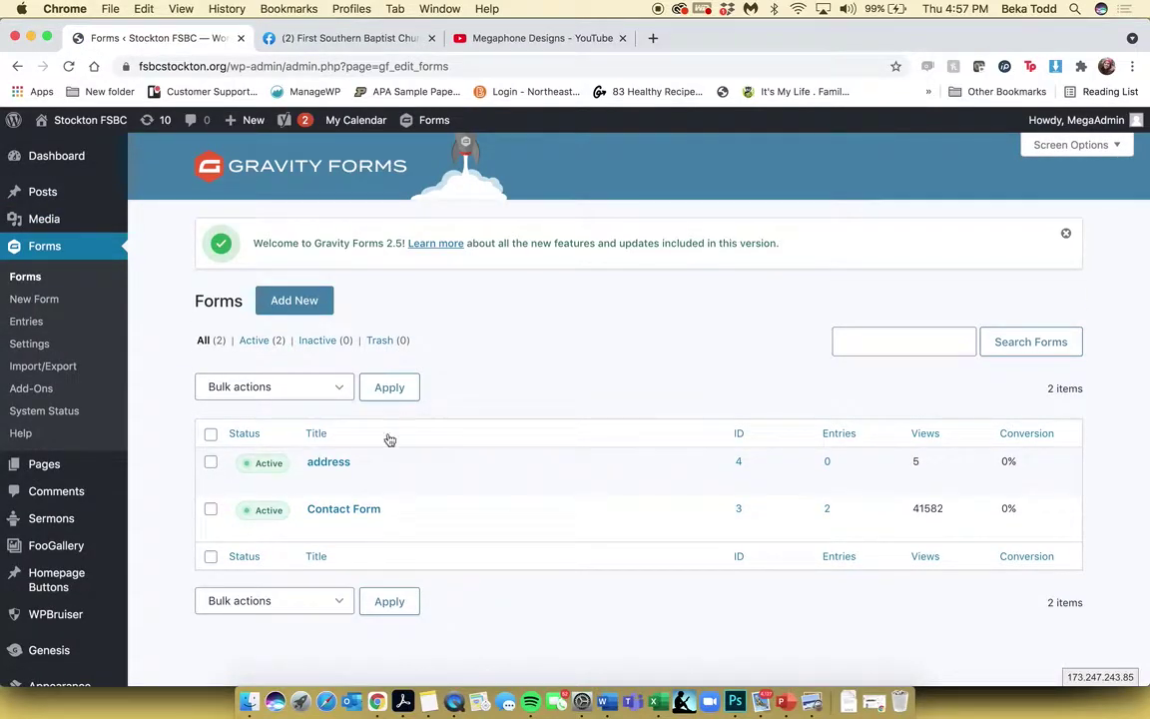
mouse_move(350, 489)
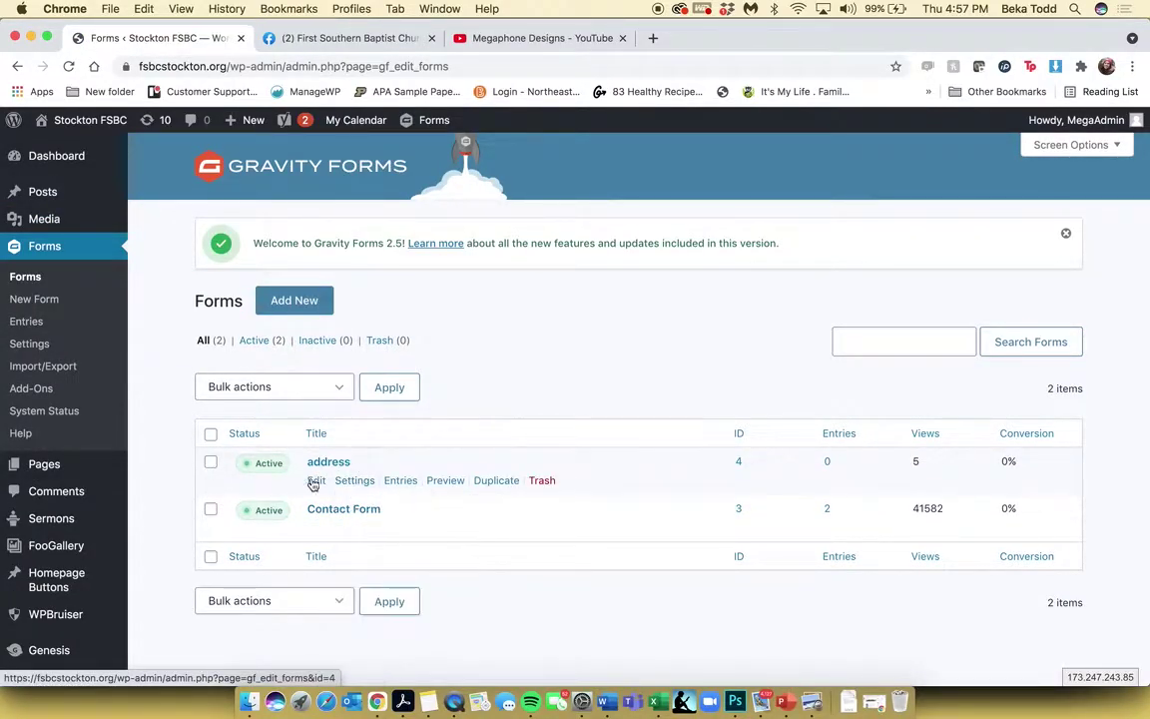
click(340, 511)
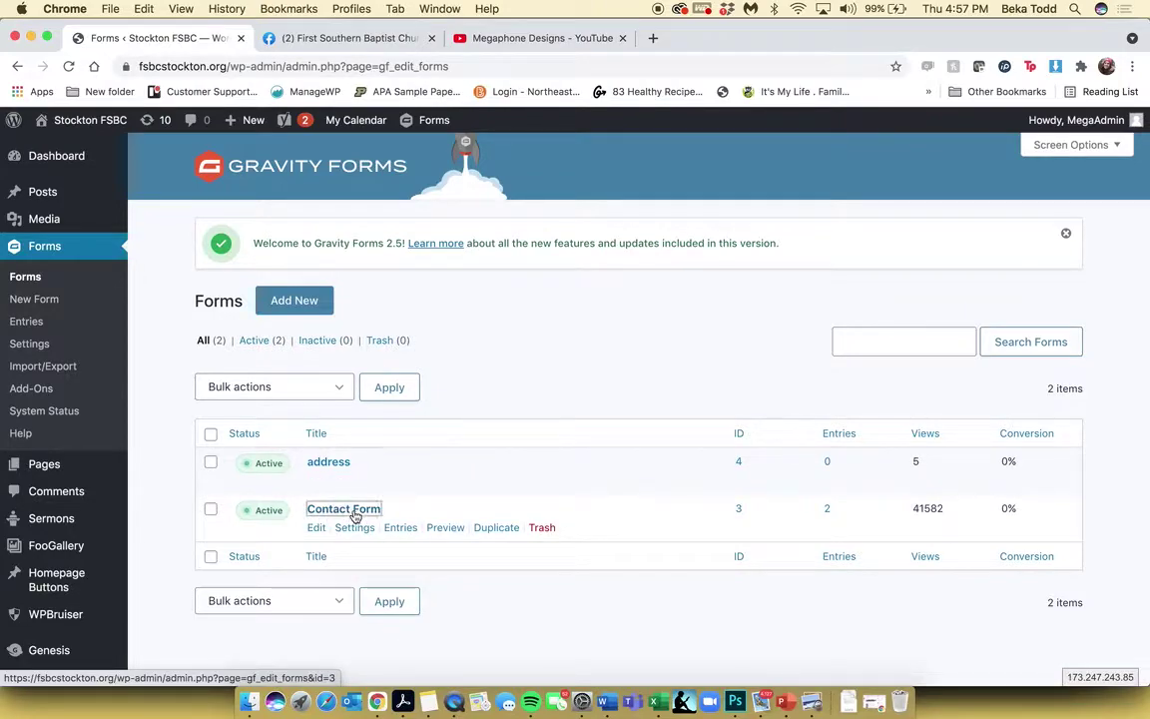
- Open the live Stockton FSBC homepage in a new tab and view its contact form above the footer
right_click(105, 119)
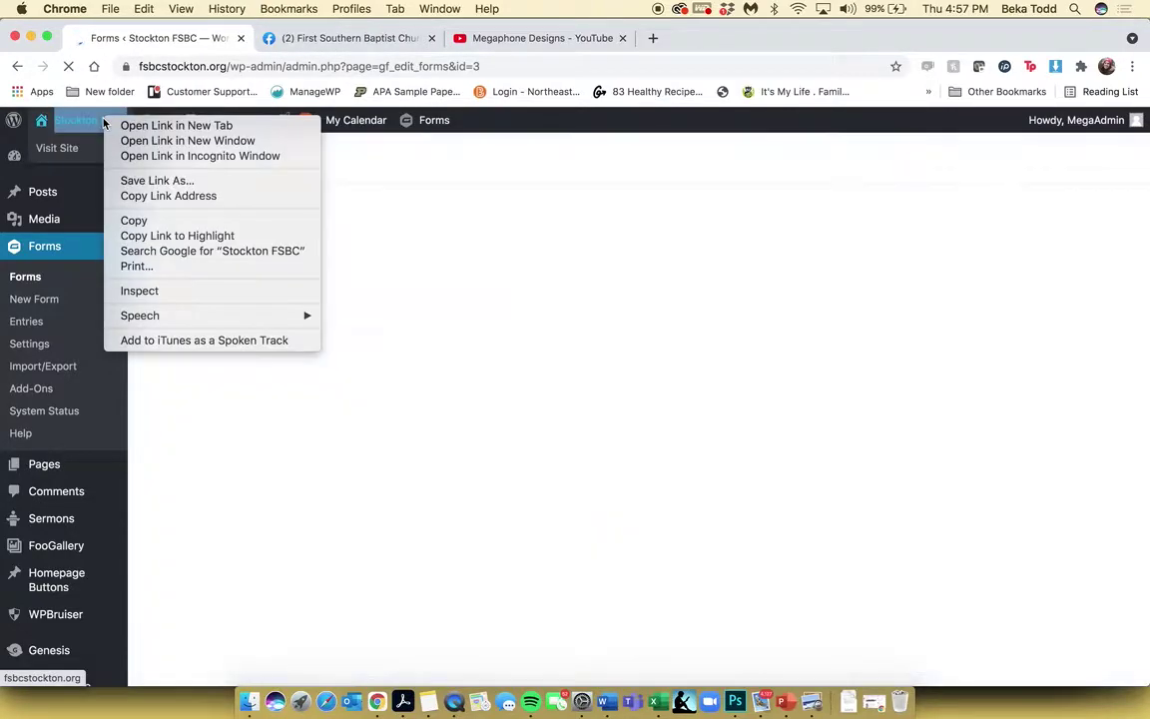
click(122, 125)
click(300, 38)
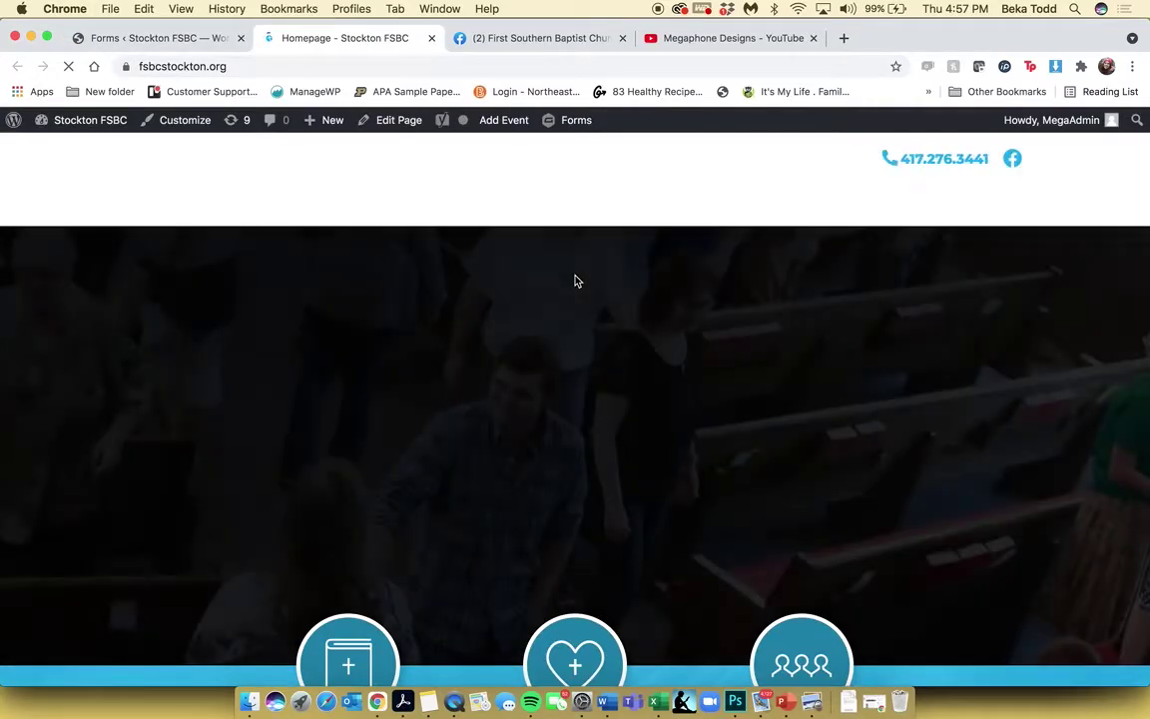
scroll(575, 281, down, 20)
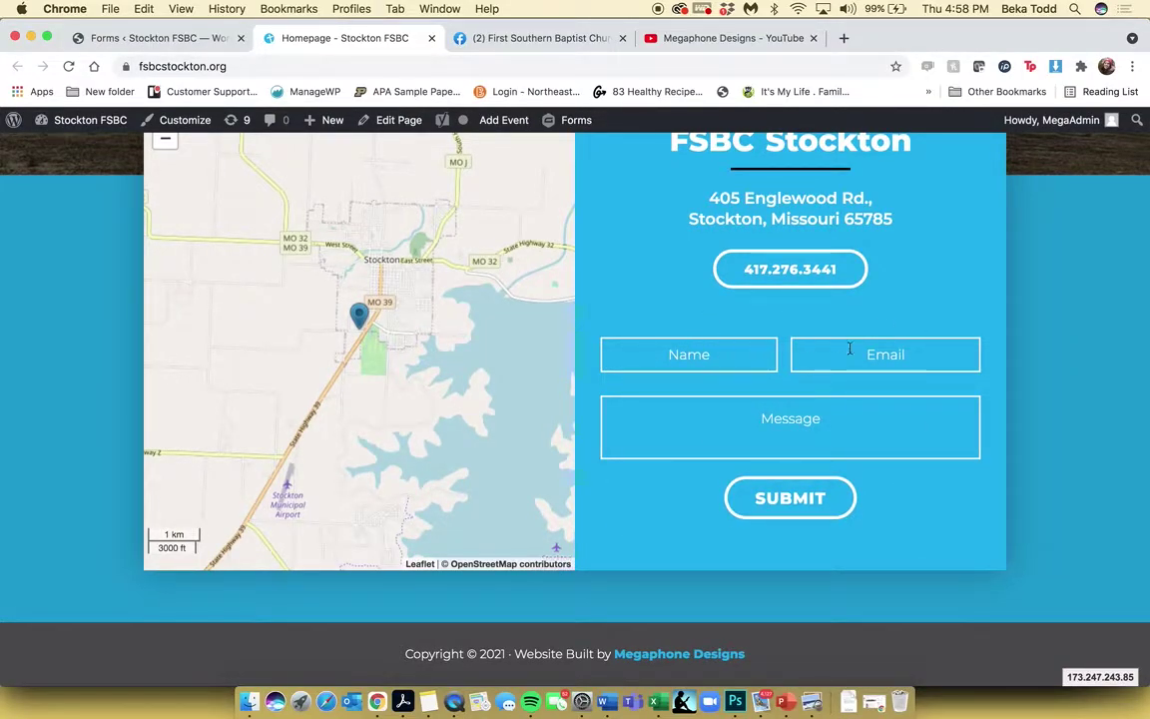
- Return to the Contact Form editor and examine the field types offered under Standard, Advanced and Post Fields
click(195, 42)
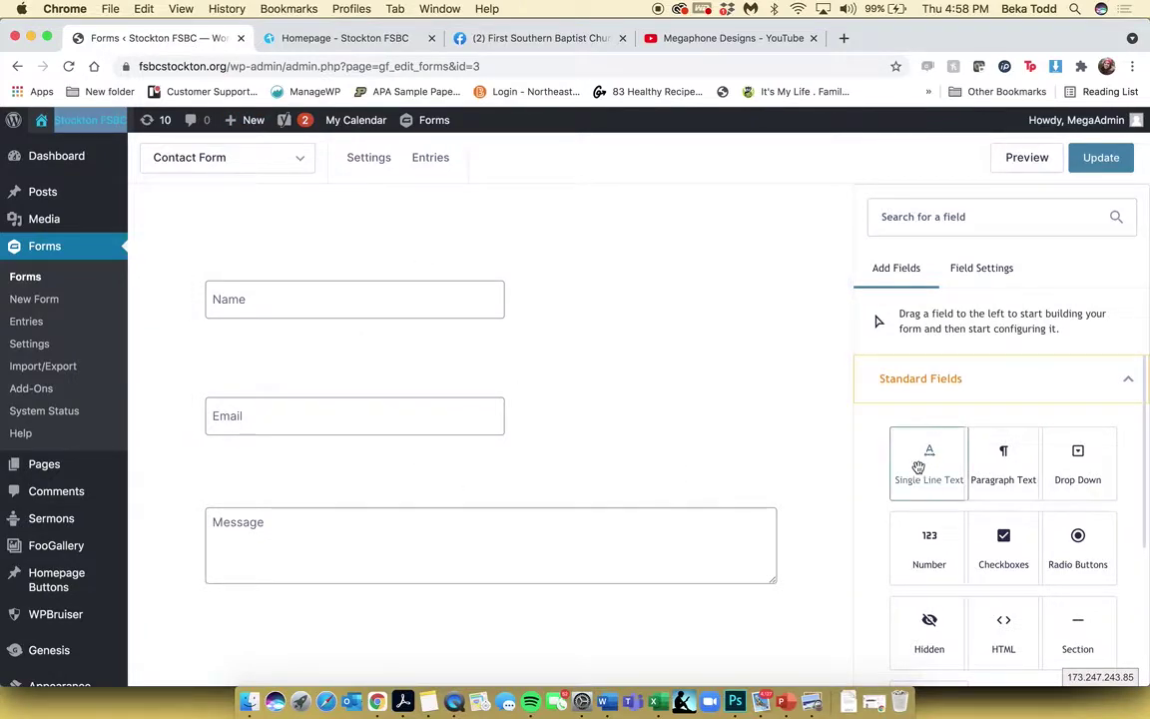
drag(997, 475, 1032, 477)
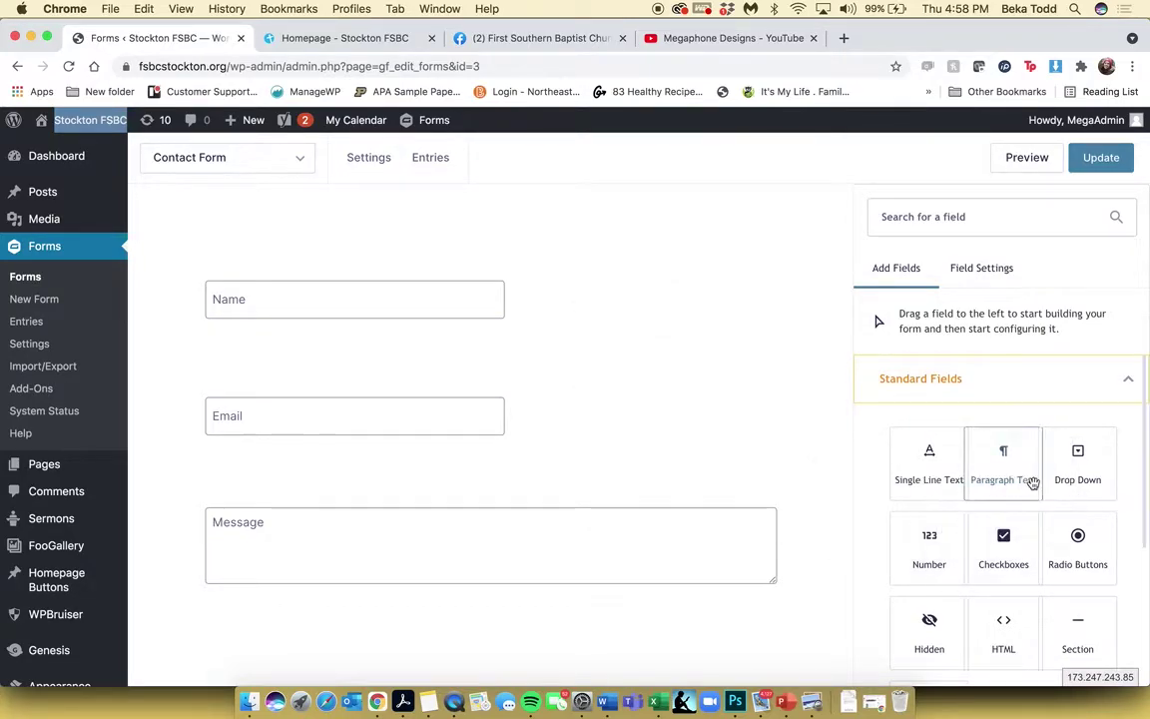
click(1127, 380)
click(1128, 430)
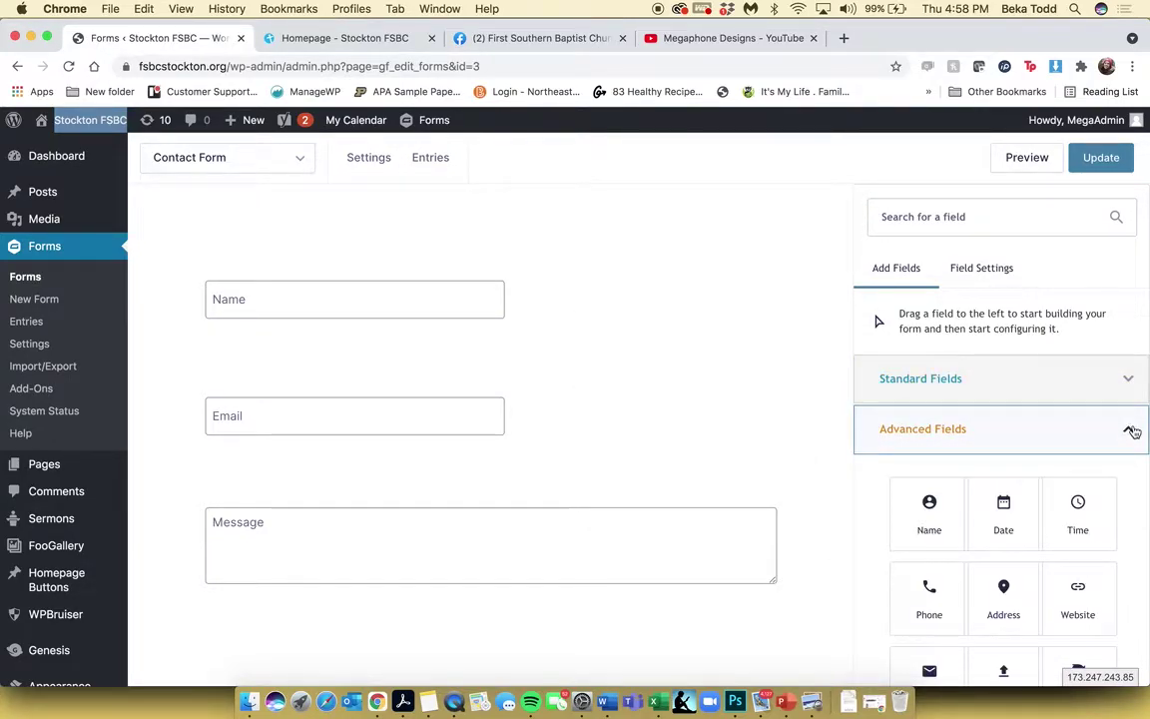
click(1132, 431)
click(1129, 478)
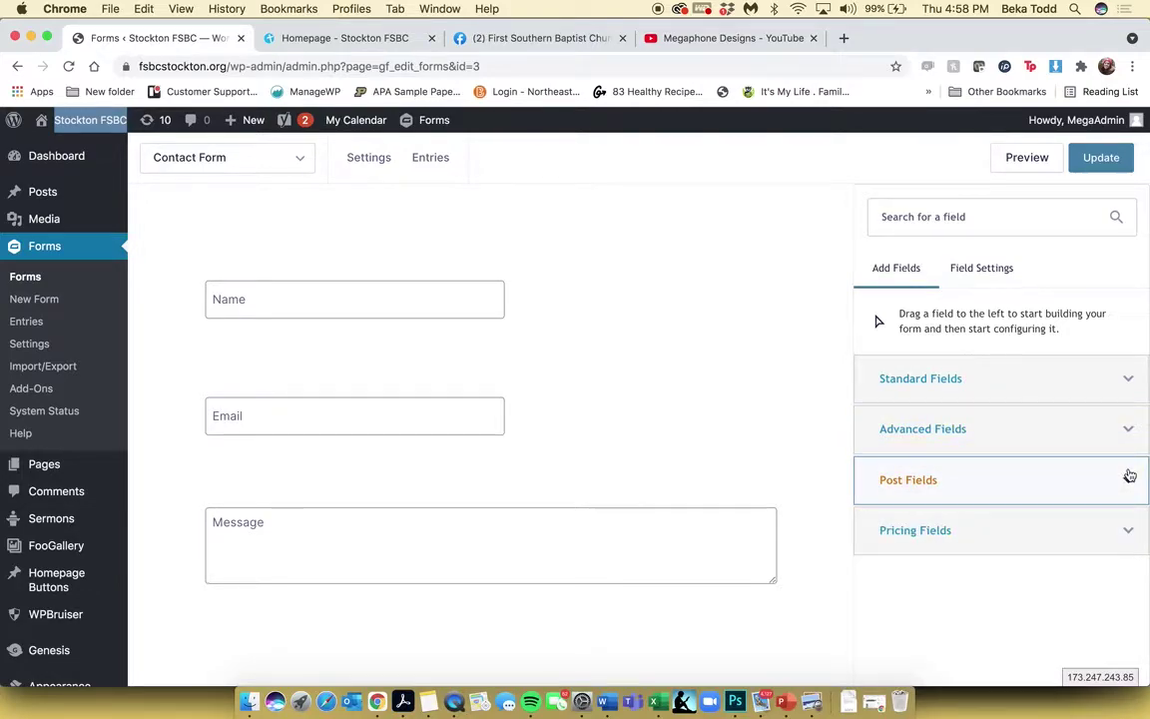
click(1131, 431)
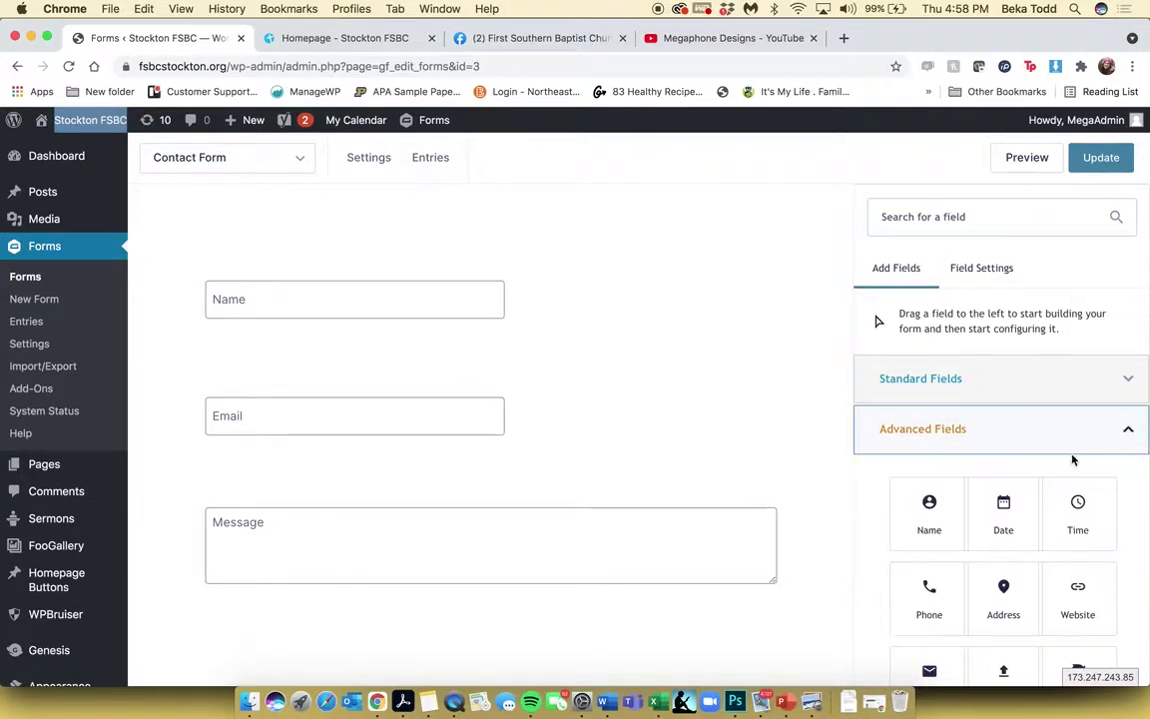
click(1127, 428)
click(1128, 480)
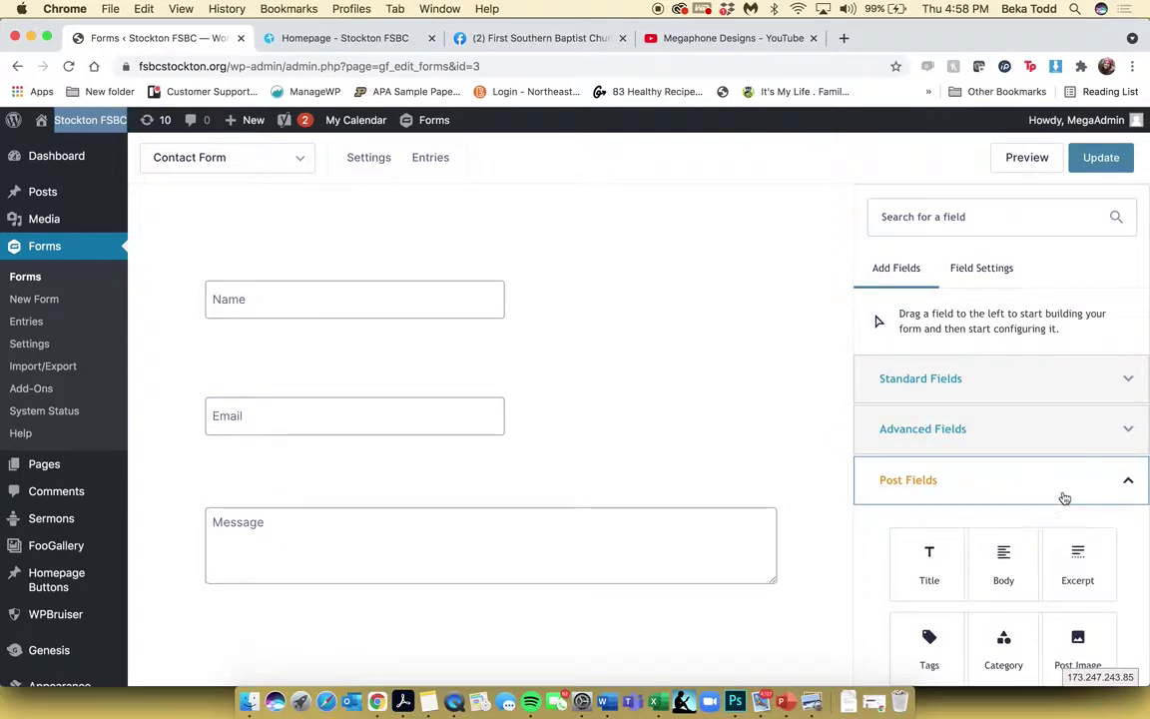
click(1116, 389)
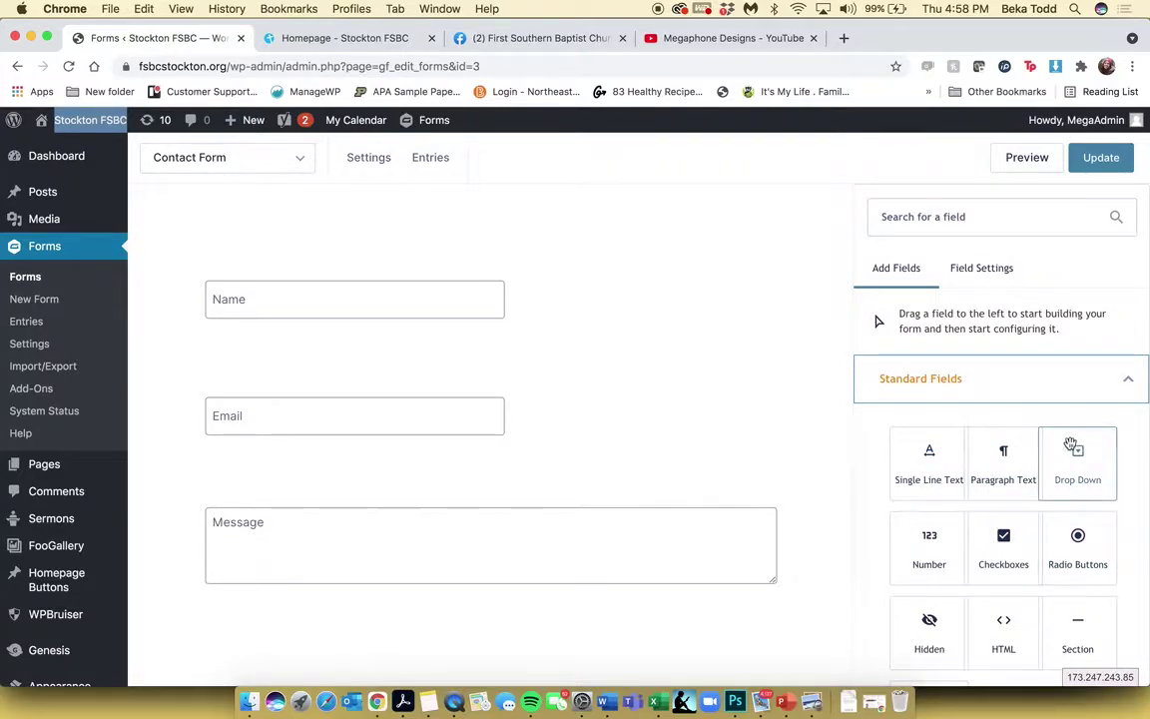
mouse_move(1080, 459)
mouse_down()
mouse_move(661, 519)
mouse_move(656, 313)
mouse_move(1011, 477)
mouse_move(1071, 480)
mouse_up()
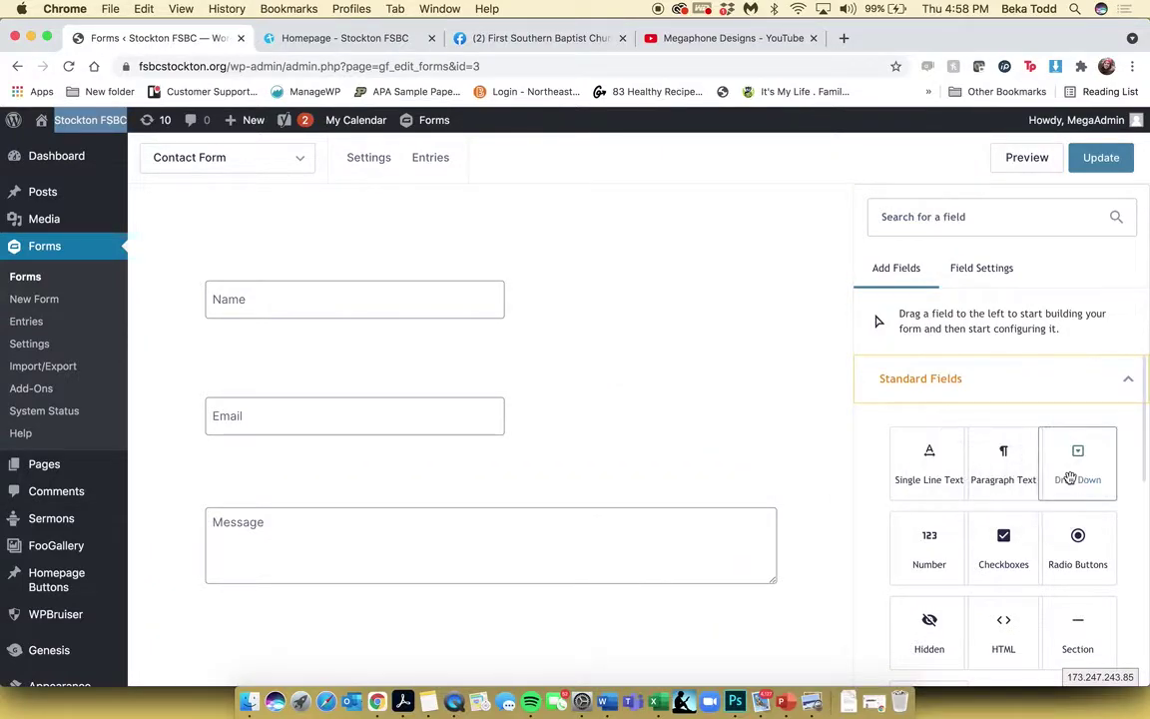
- Select the Message field and review its general settings, rules and other setting groups
click(358, 540)
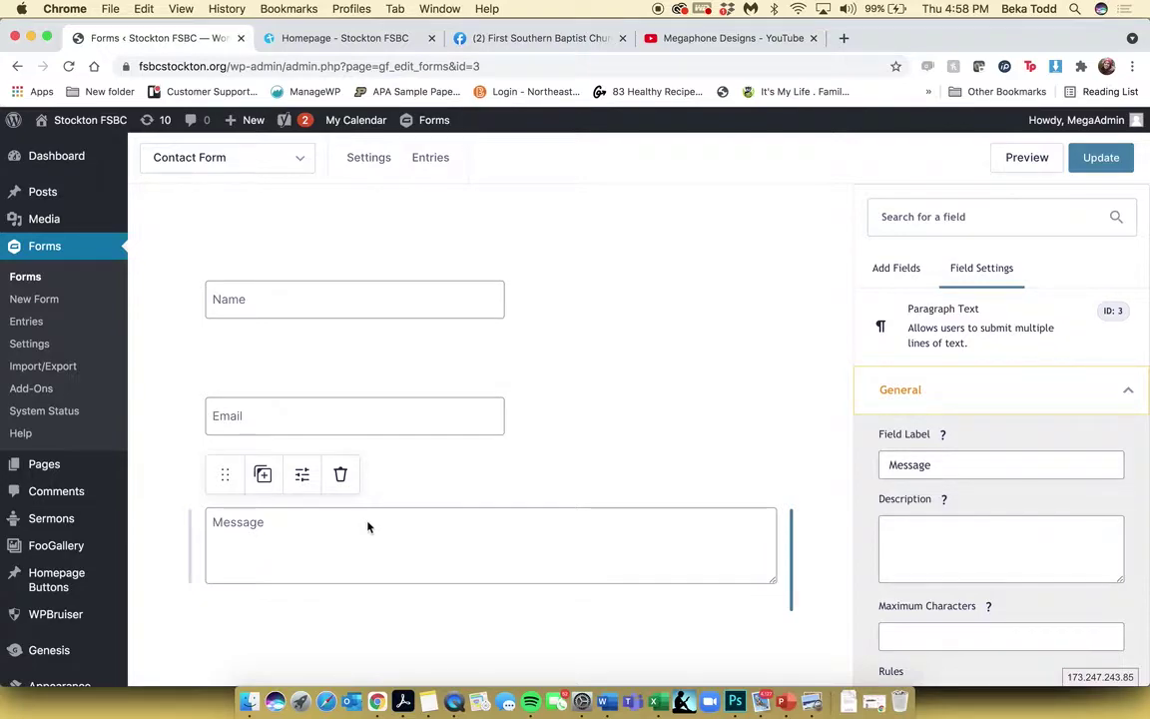
scroll(991, 444, down, 1)
scroll(990, 445, up, 1)
scroll(932, 459, down, 5)
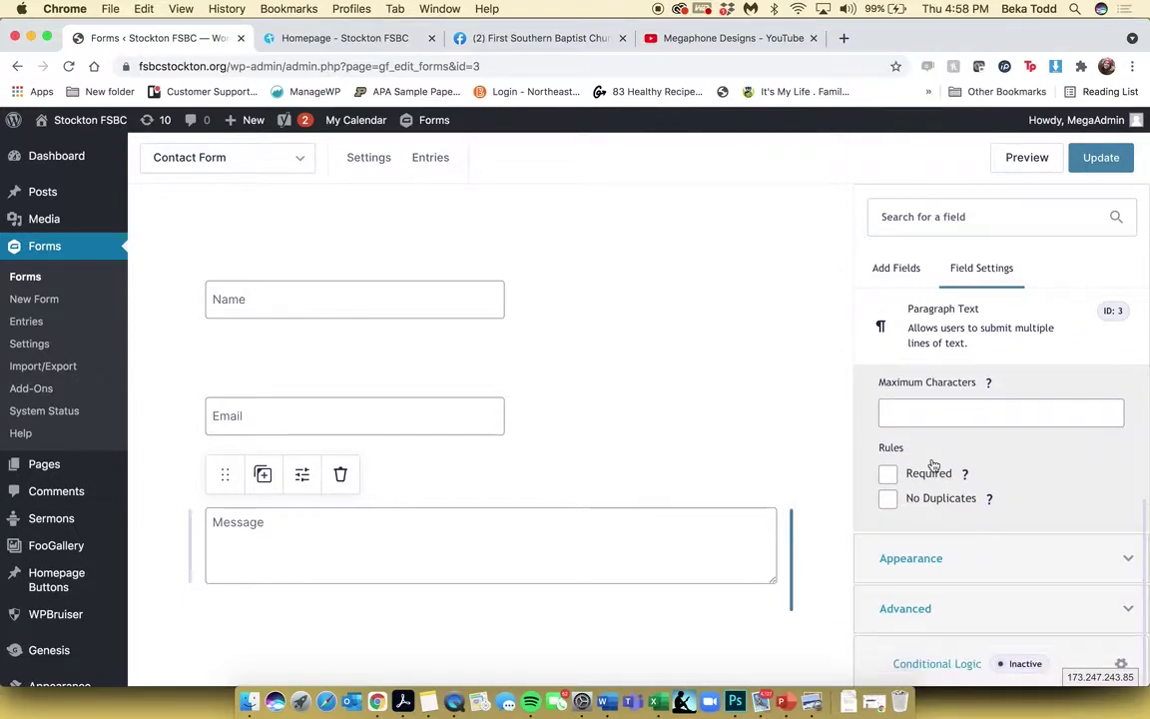
click(1123, 556)
click(1128, 446)
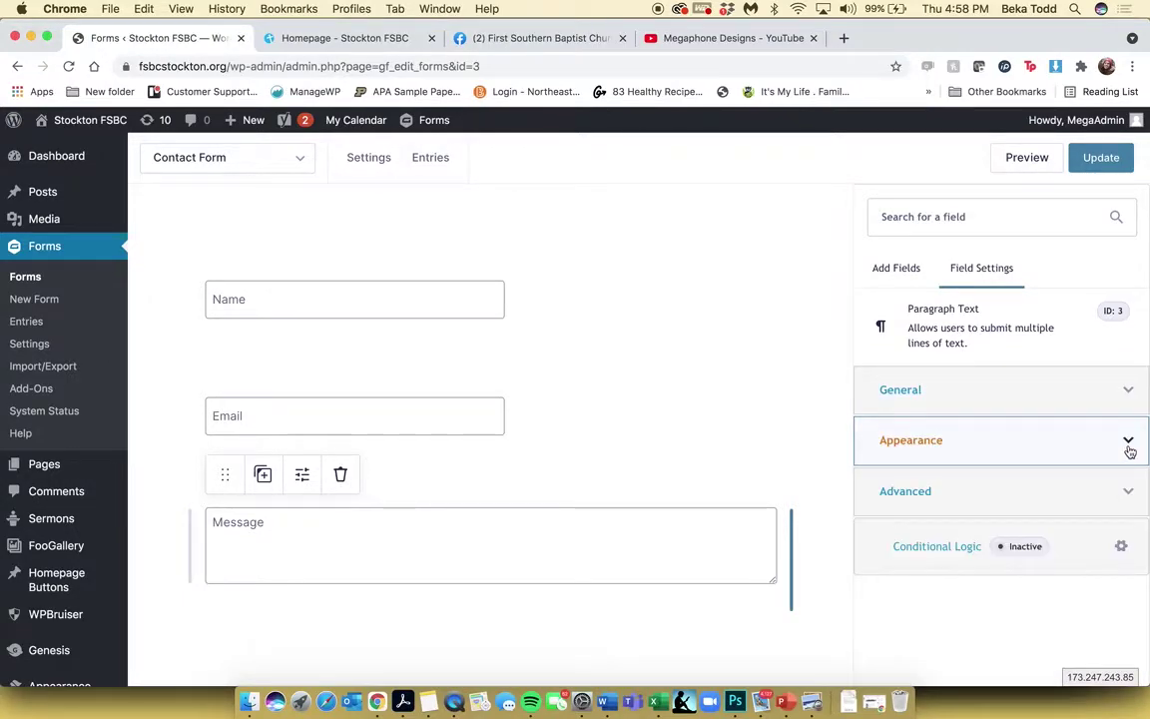
click(1126, 397)
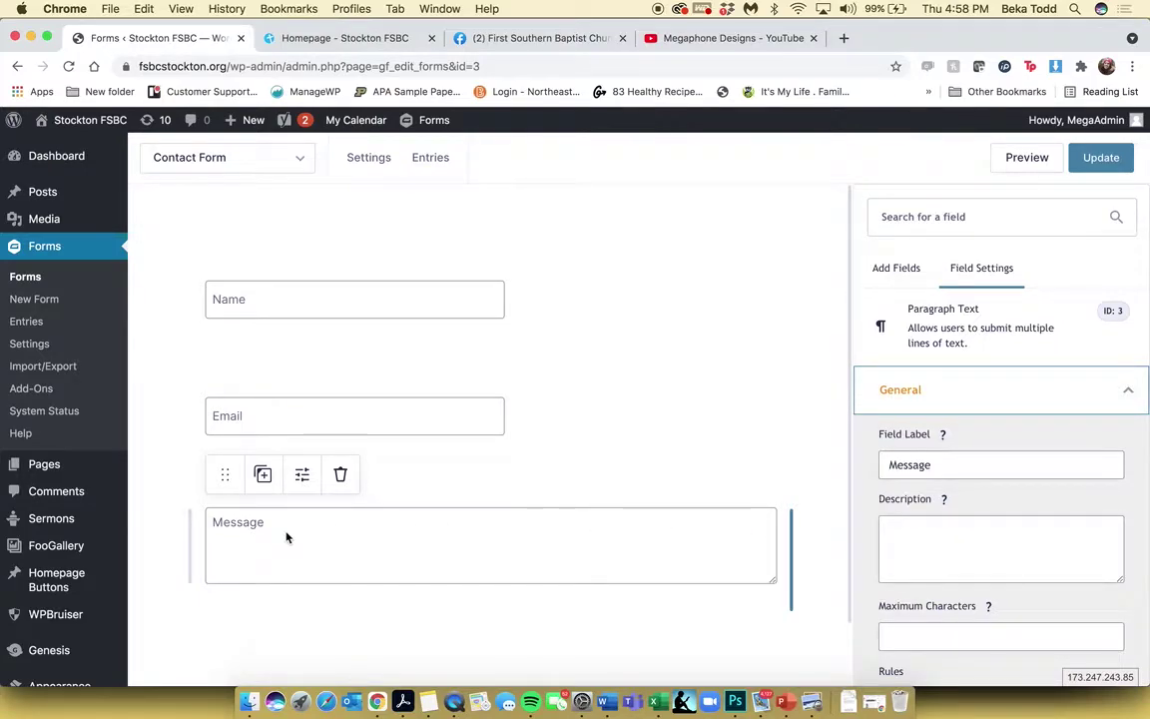
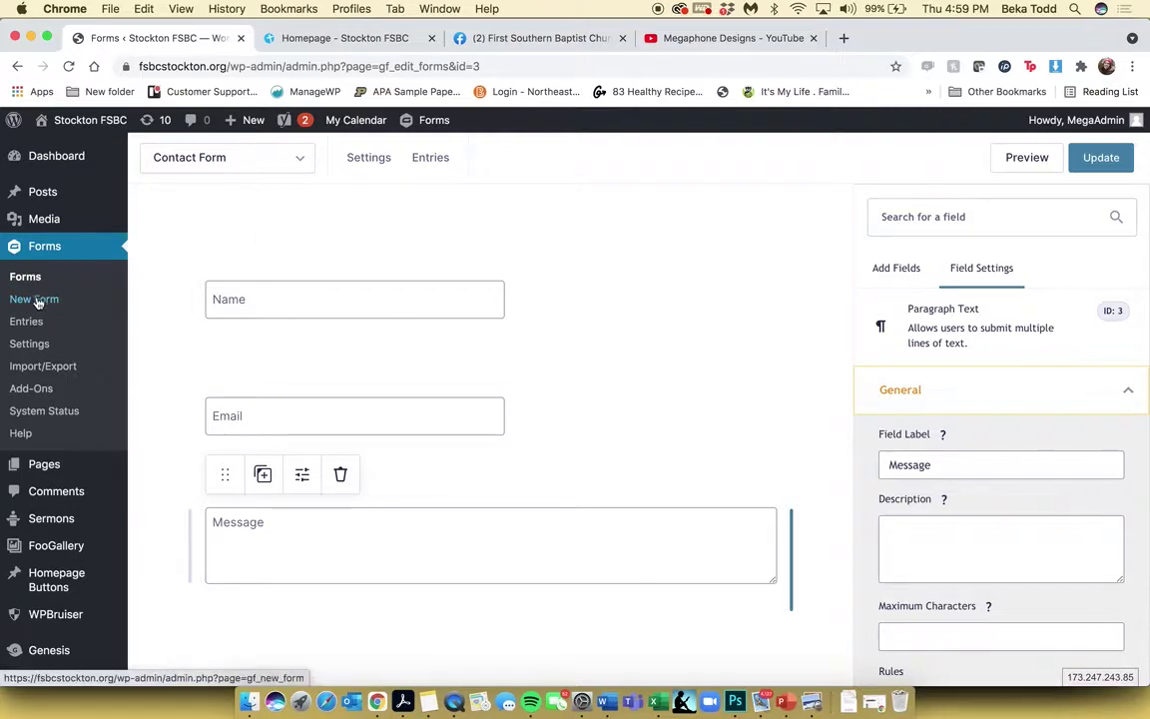
- Create a new form with the title "Title"
click(38, 299)
click(710, 254)
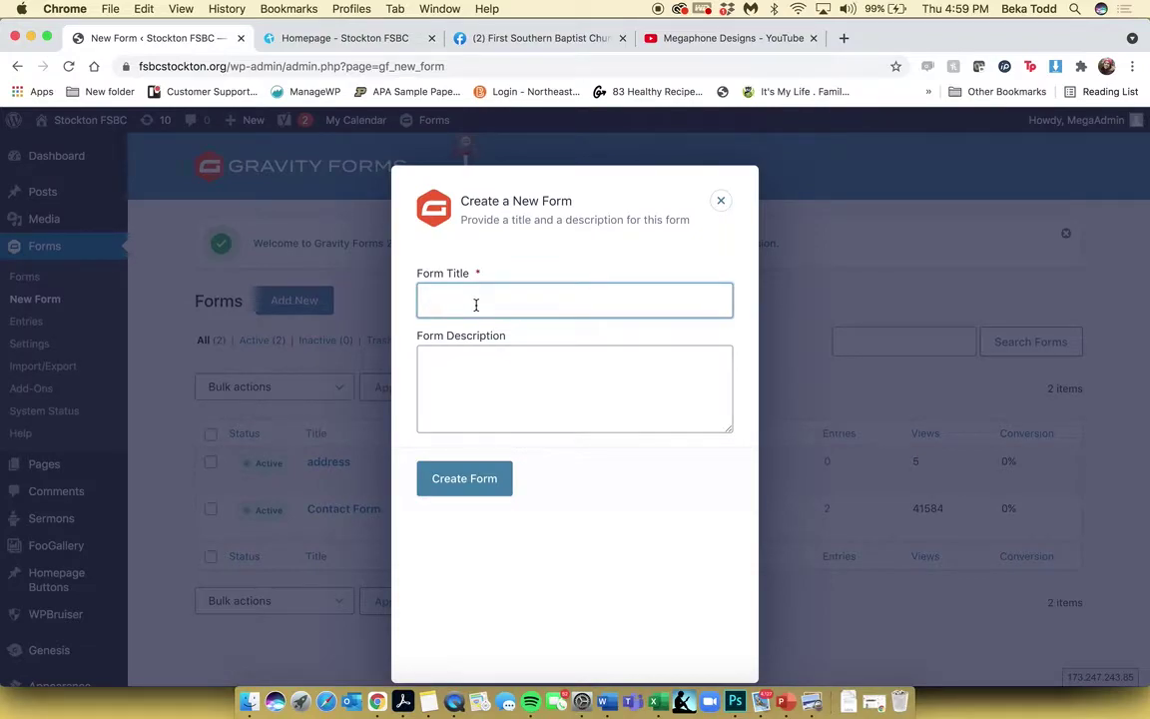
text(Ti)
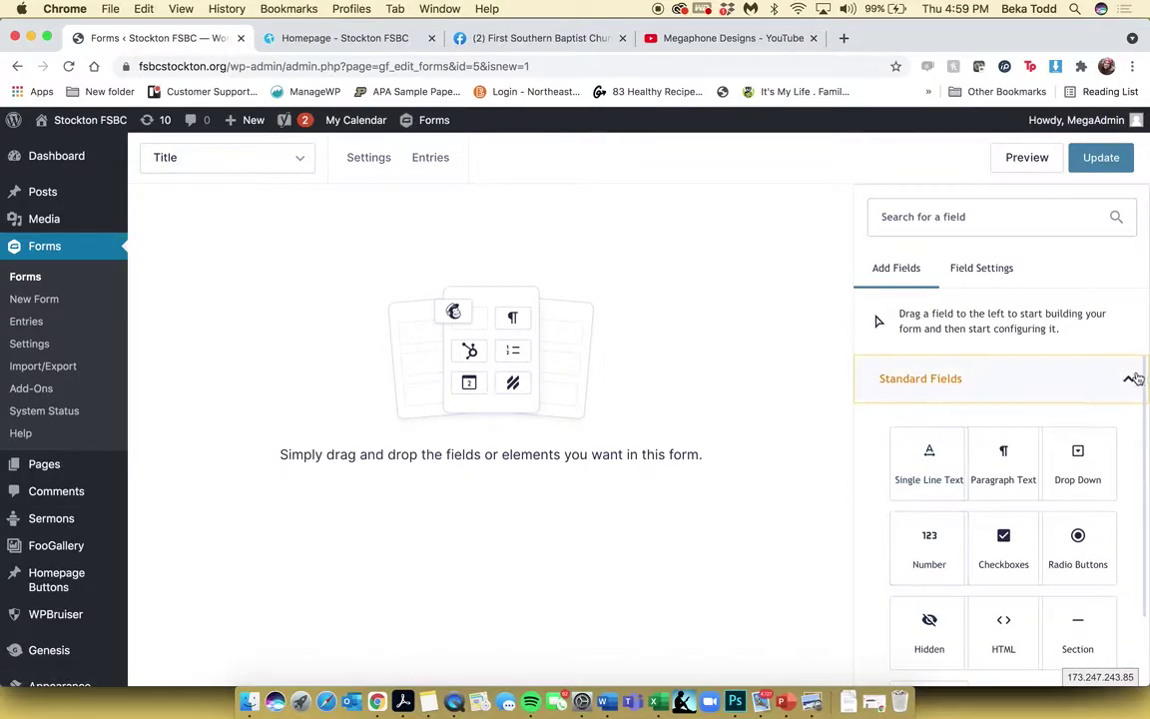
- Add a Single Line Text field and a Phone field below it to the new form
click(1128, 381)
click(1129, 381)
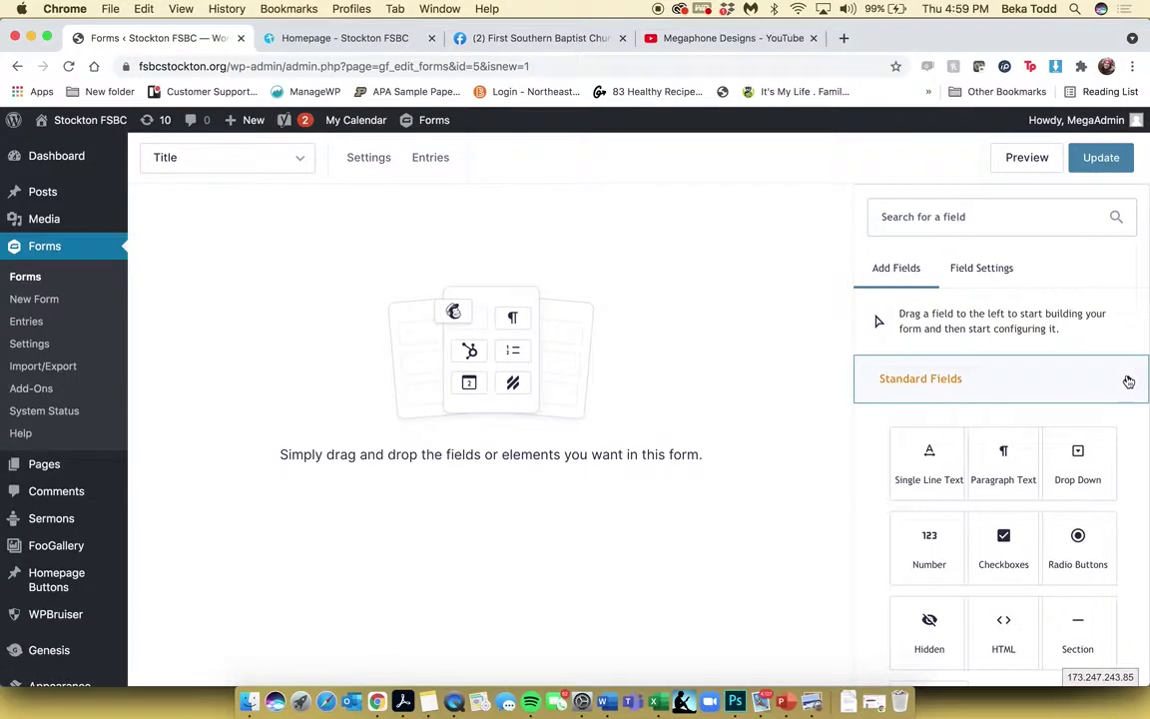
click(932, 477)
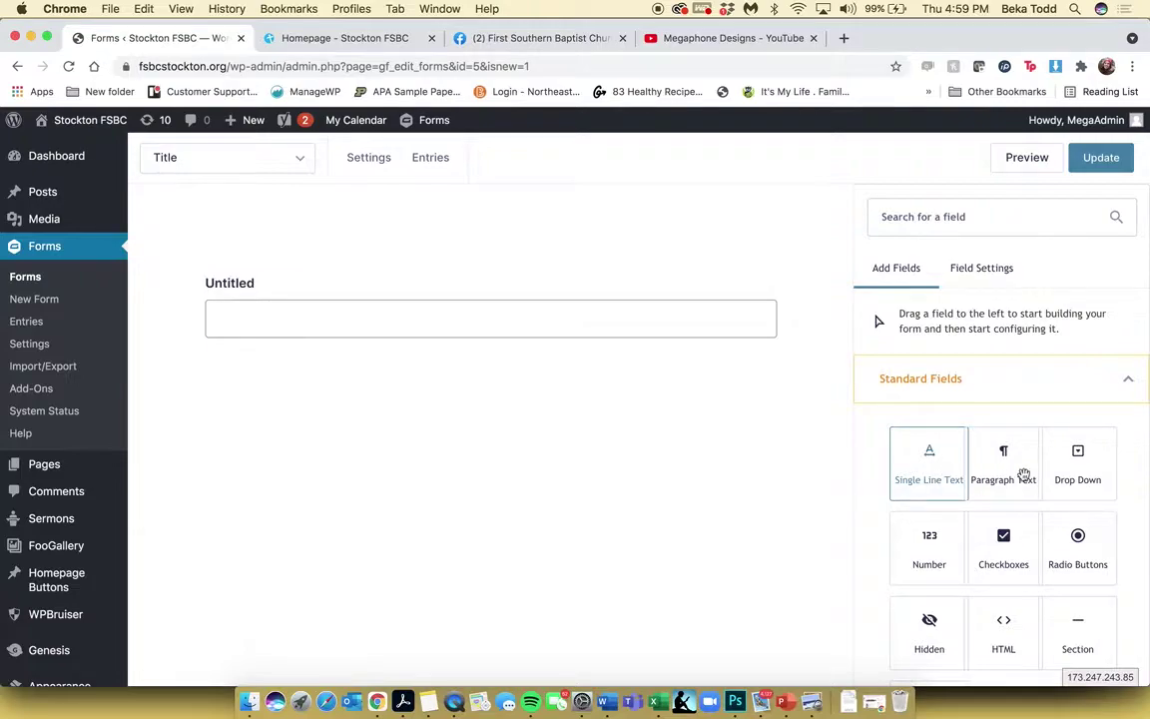
click(1124, 381)
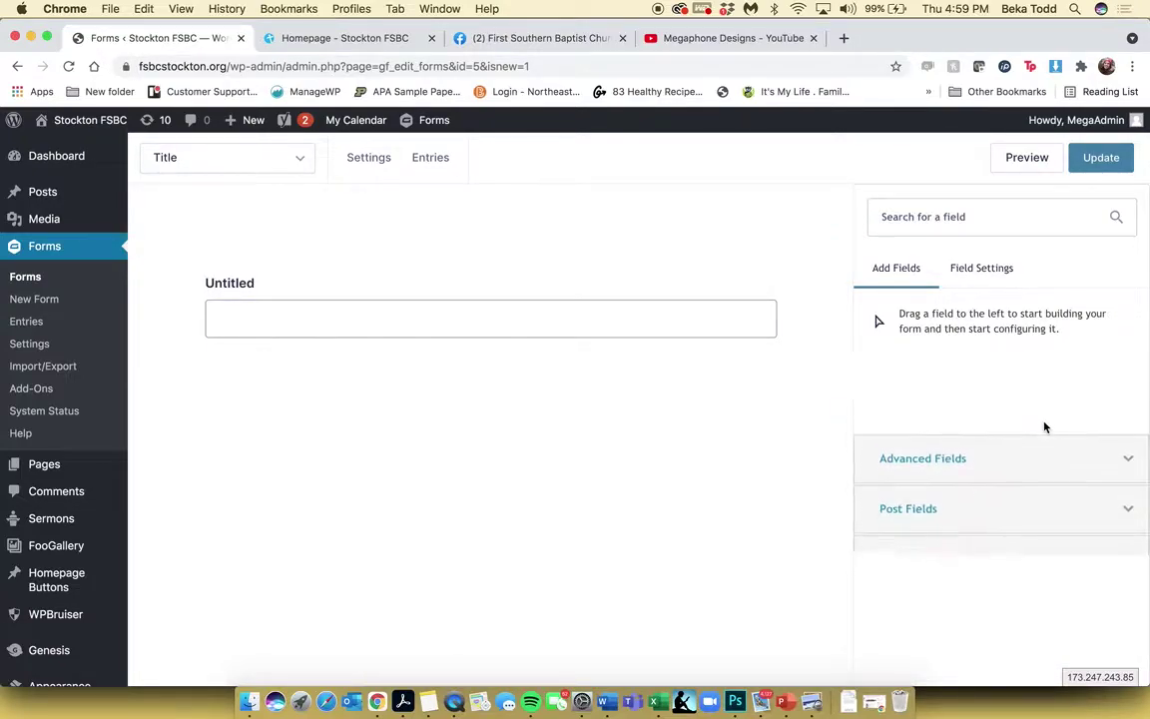
click(1127, 437)
scroll(1124, 436, down, 5)
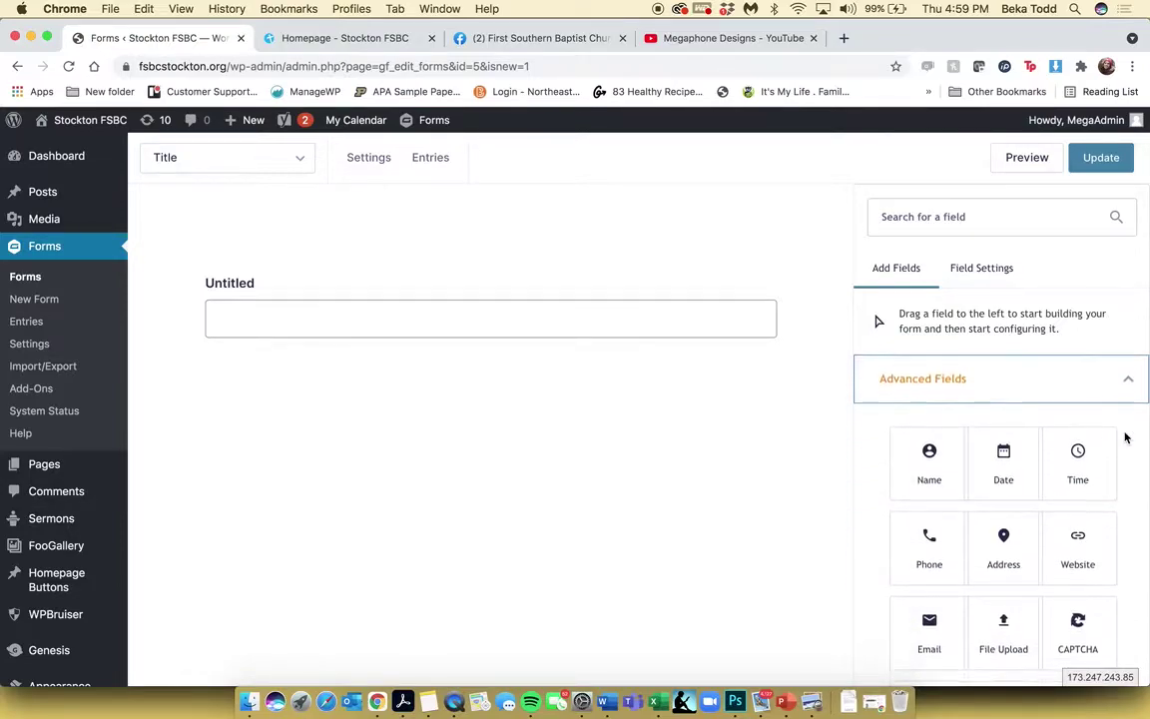
click(937, 527)
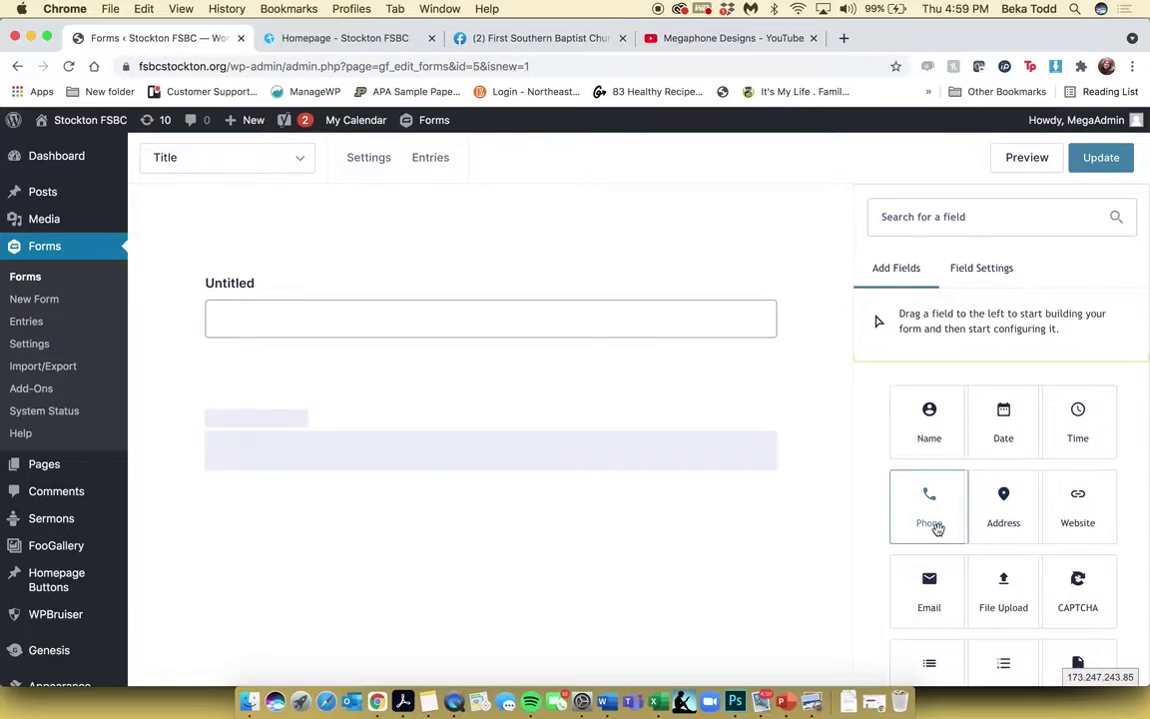
- Change the label of the single line text field to "Name"
click(535, 322)
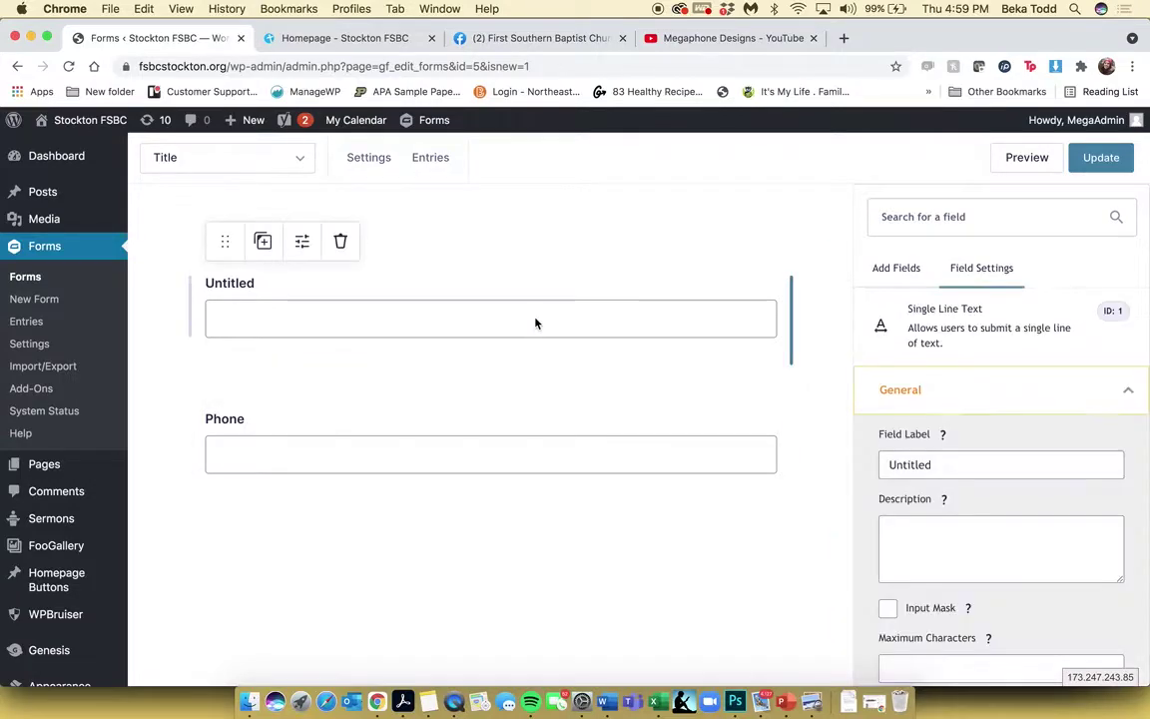
double_click(908, 464)
text(Namr)
key(BackSpace)
- Change the label of the Phone field to "Home Phone Number"
click(684, 467)
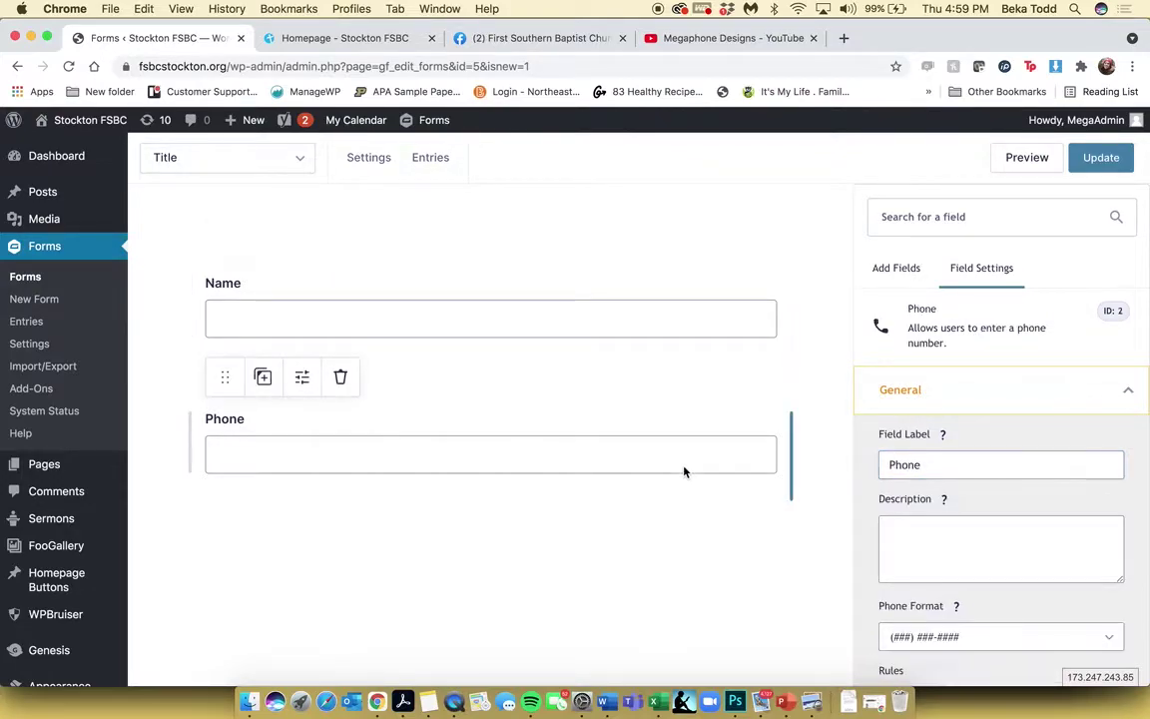
click(954, 466)
double_click(953, 465)
text(Phone)
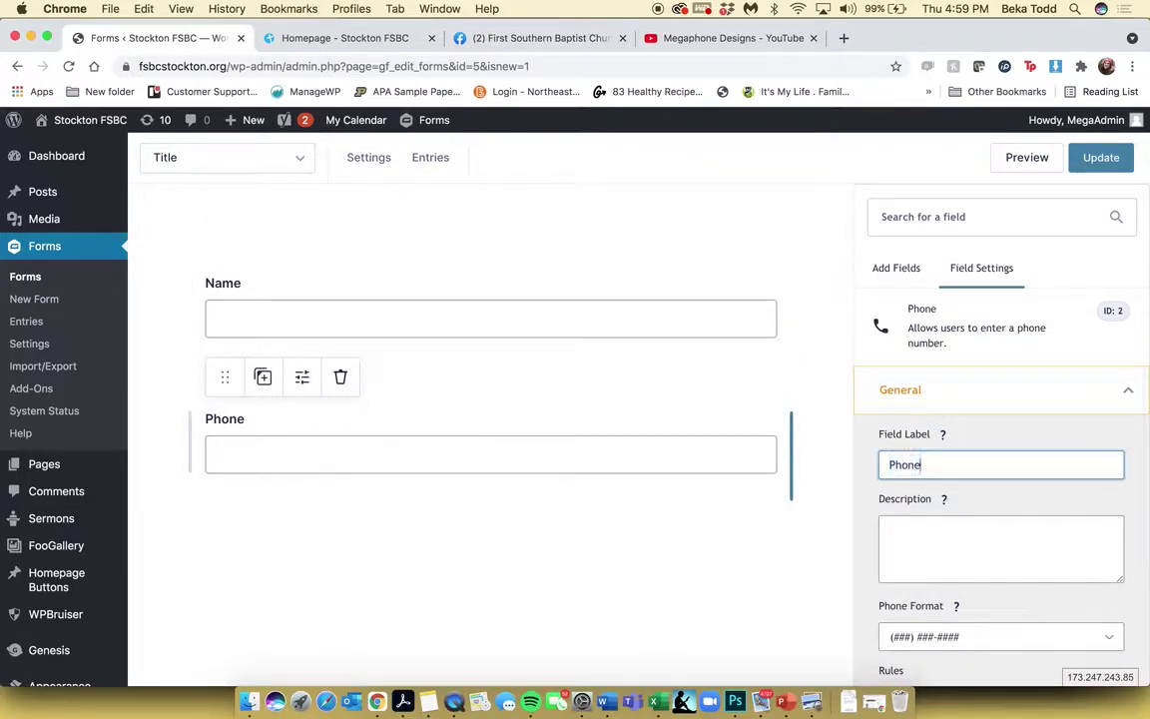
text( Number)
key(BackSpace)
key(BackSpace)
text(ber)
click(884, 465)
text(Home)
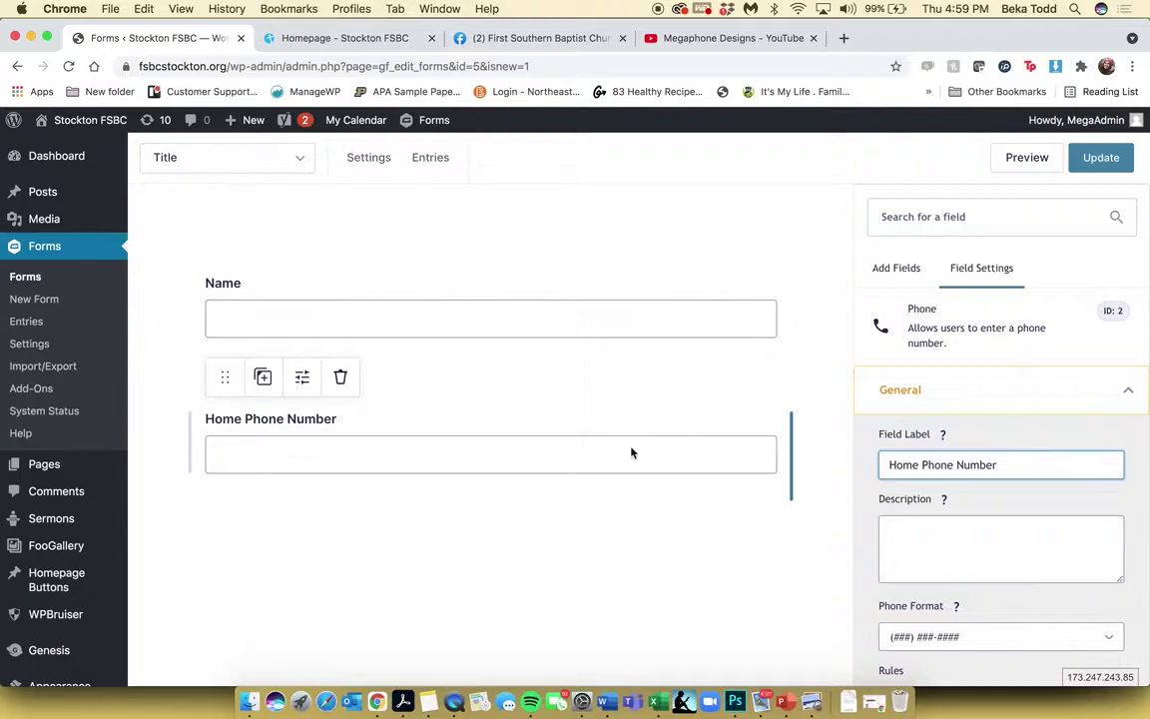
- Review the phone field's format and rules, and open a preview of the form
scroll(945, 520, down, 3)
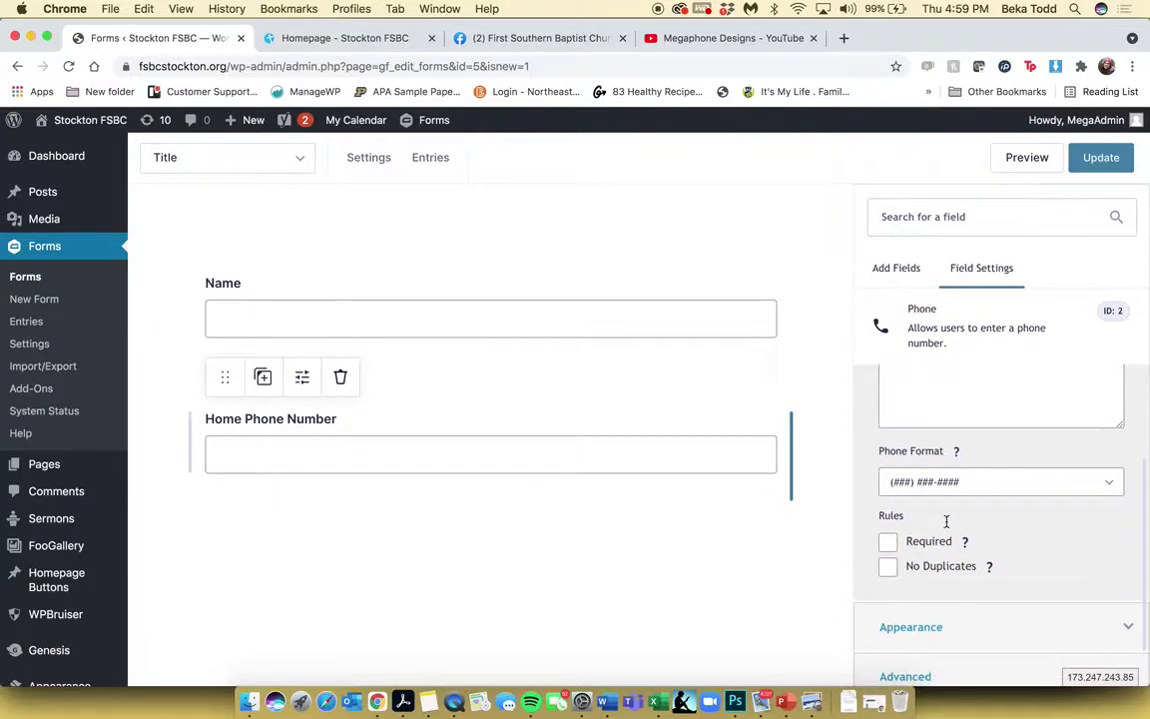
scroll(947, 520, up, 2)
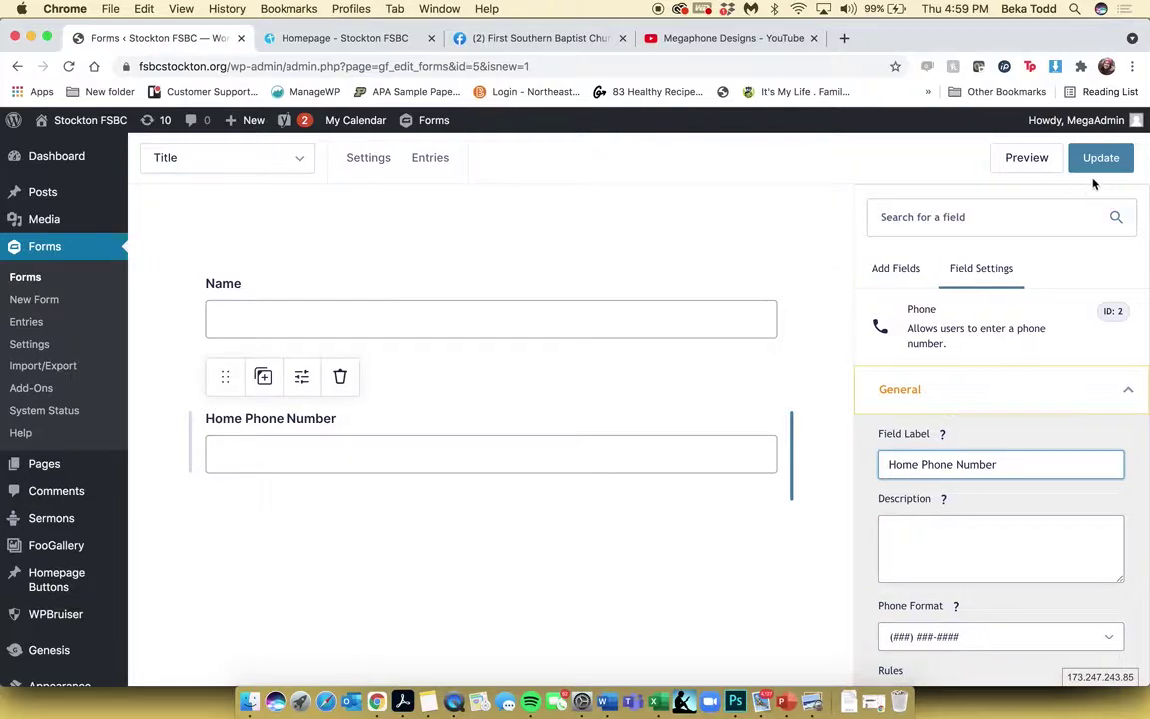
click(1034, 157)
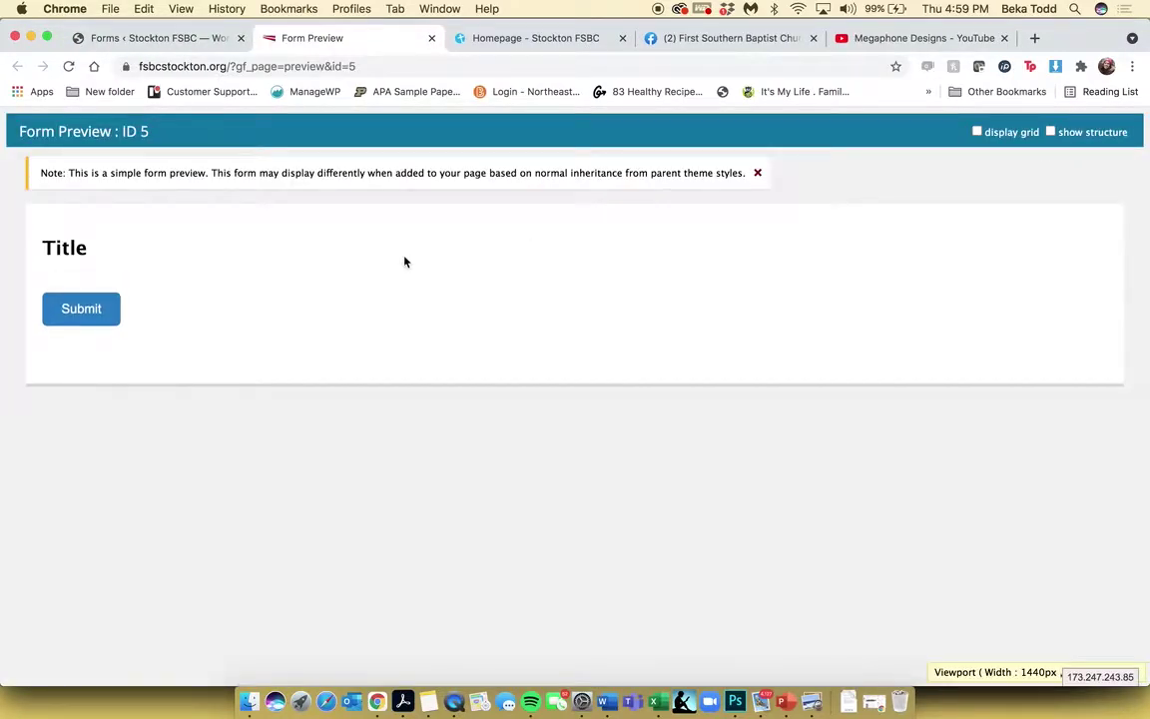
- Return to the form editor, save the form and check the already open preview
click(160, 38)
click(1093, 163)
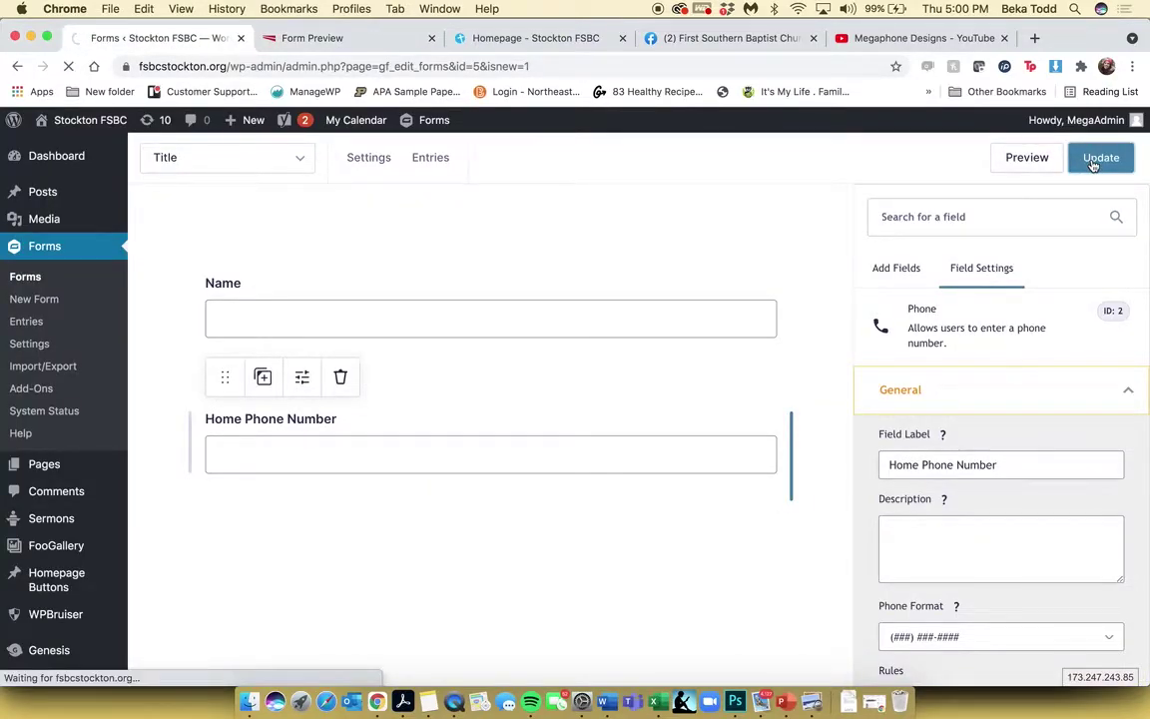
click(355, 40)
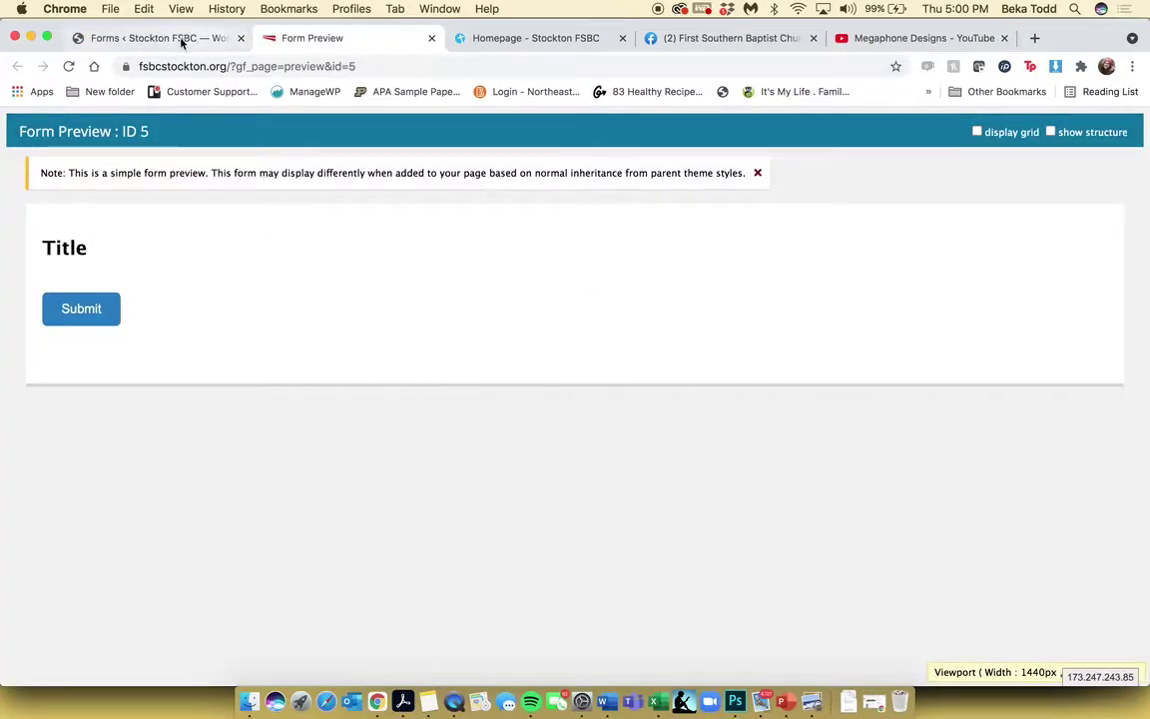
click(165, 38)
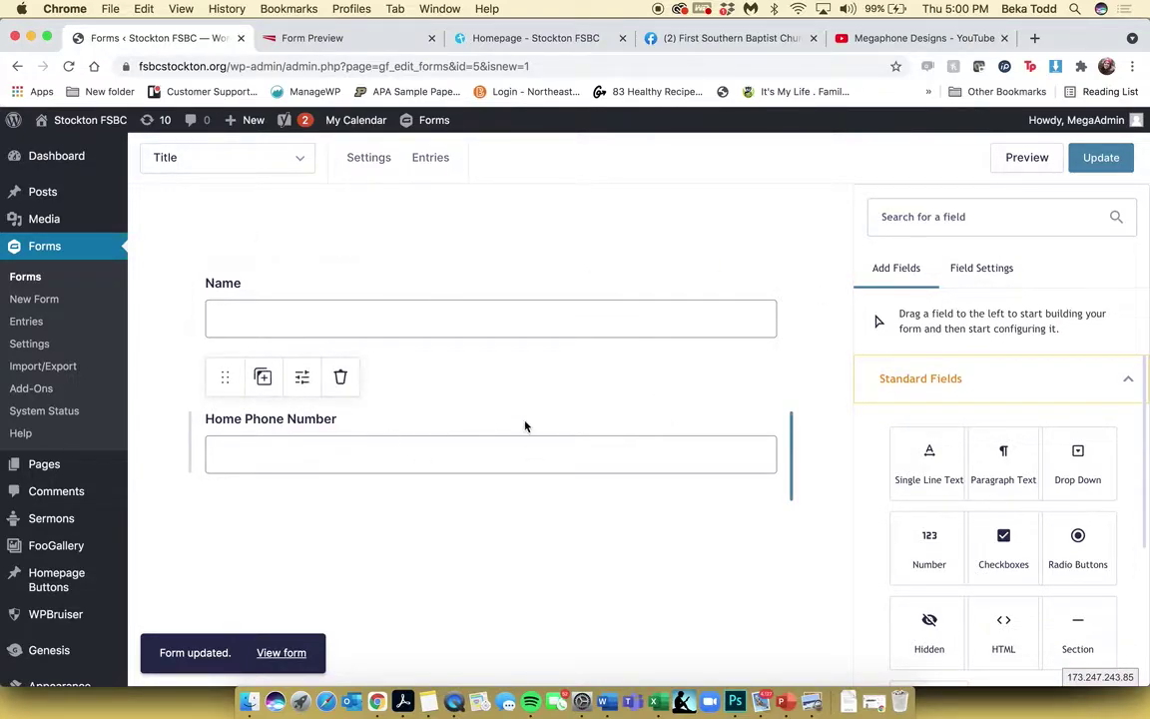
- Add a Radio Buttons field below the Home Phone Number field
scroll(872, 417, down, 3)
scroll(872, 418, up, 1)
drag(1078, 411, 696, 453)
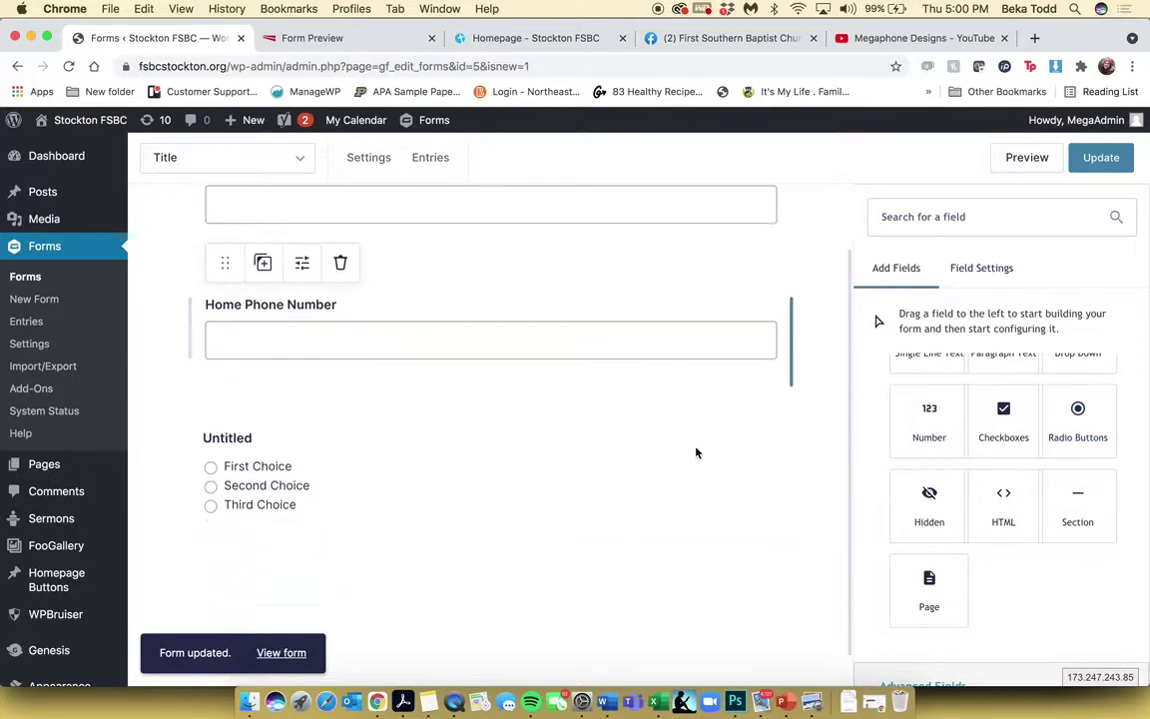
- Set the radio button field's label to "How did you hear about us?"
click(230, 477)
double_click(947, 464)
text(How did oou hear abou tus)
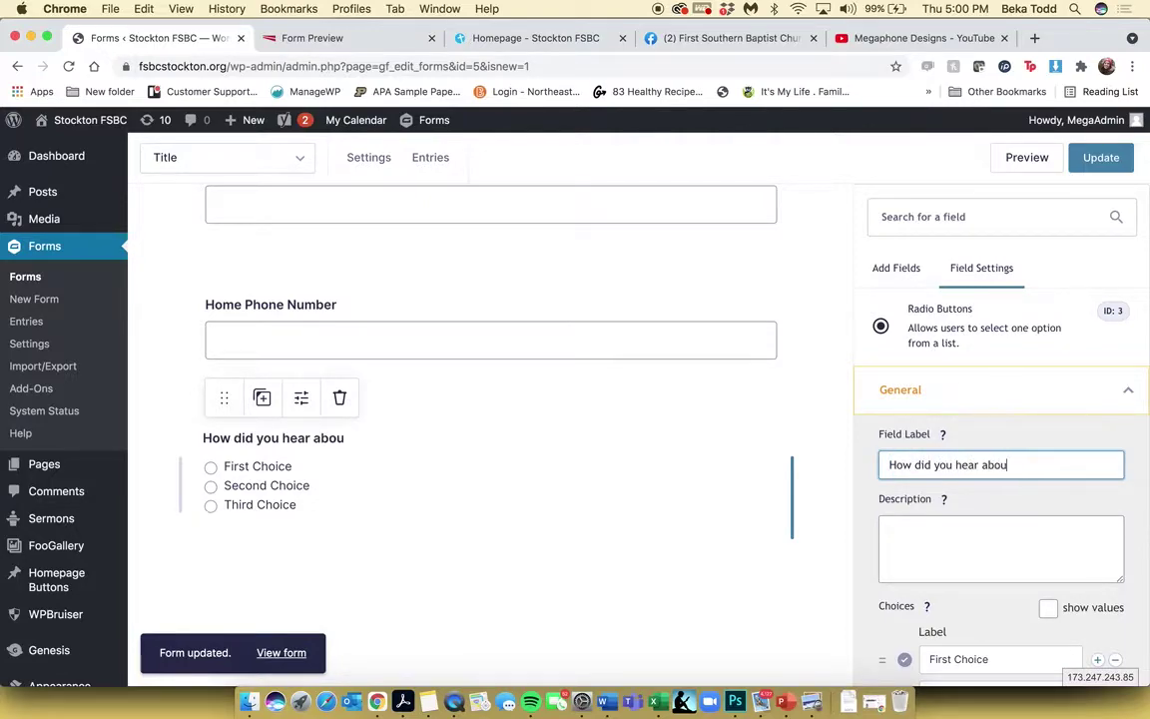
key(BackSpace)
key(BackSpace)
key(BackSpace)
key(BackSpace)
- Rename the first two radio button choices to "Friend" and "family"
scroll(947, 467, down, 3)
click(1019, 511)
key(super+a)
text(Fr)
click(1030, 547)
key(super+a)
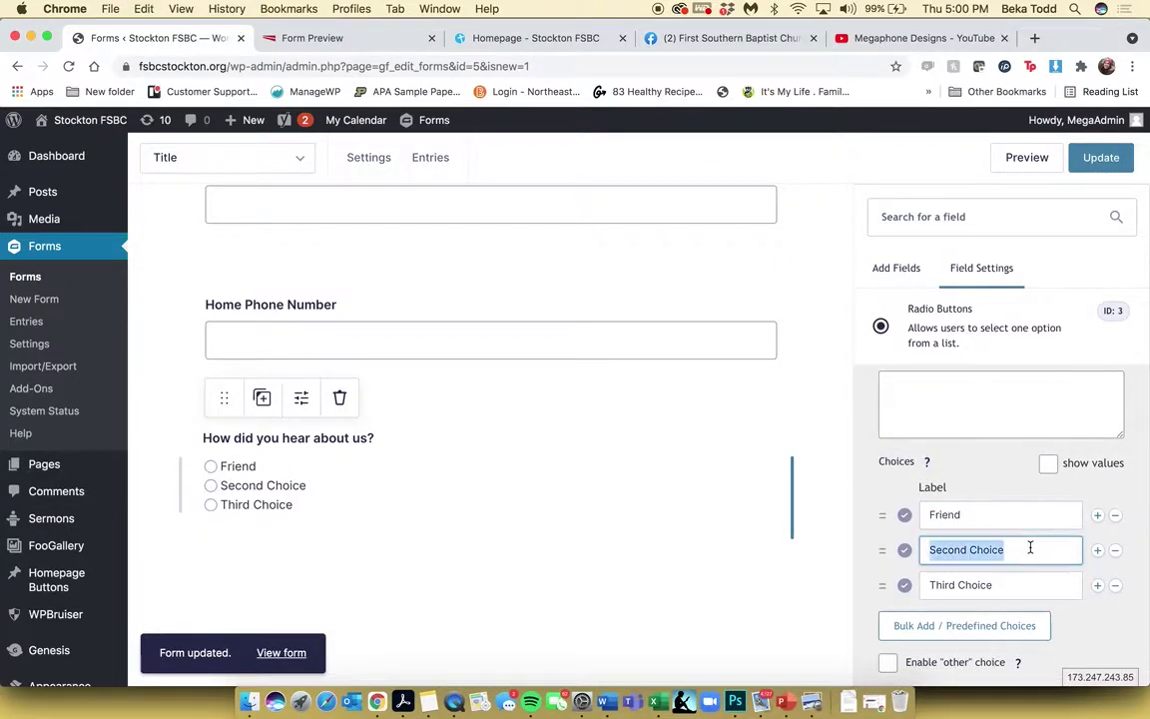
text(family)
- Insert two blank choices below Third Choice, and remove Third Choice and one of the blank choices
click(1099, 585)
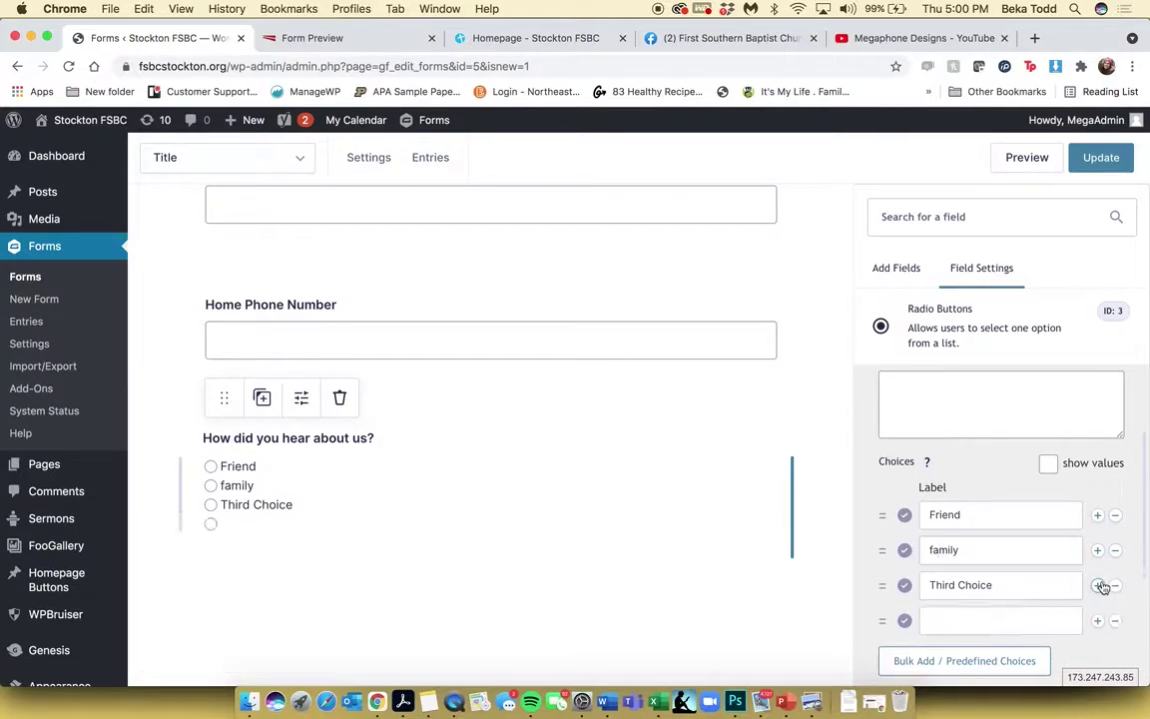
click(1098, 585)
click(1115, 585)
click(1116, 586)
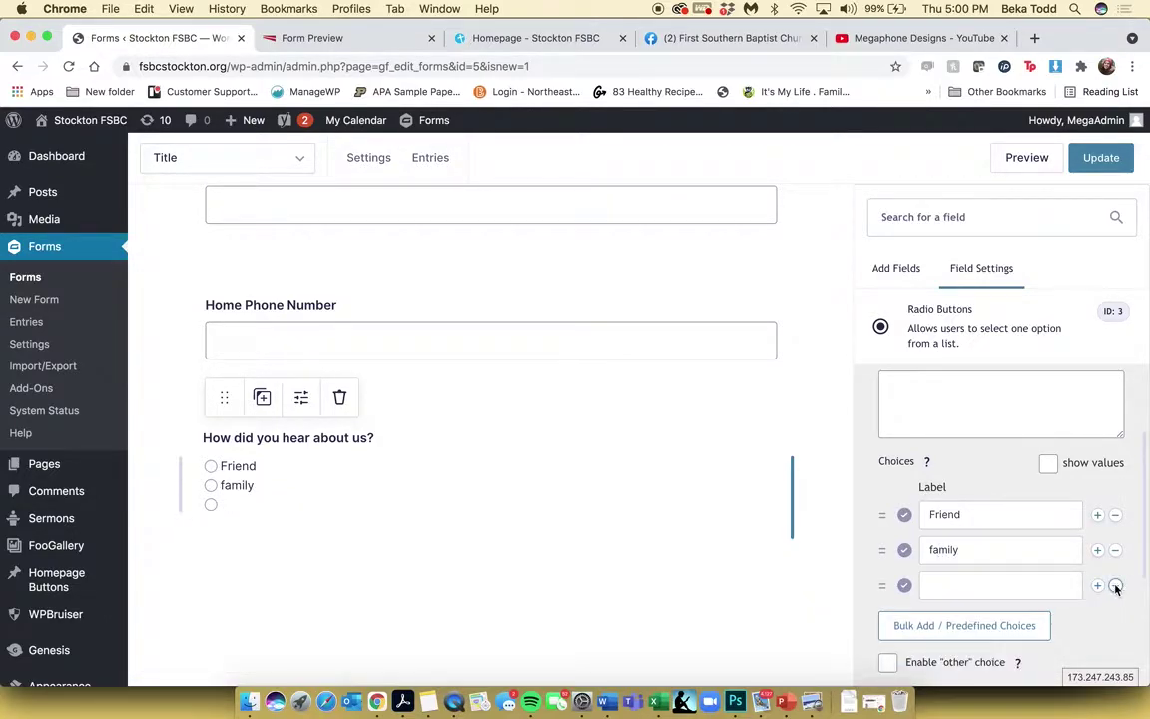
- Remove the blank and family choices from the radio button field, and bulk-add the choices Friend, Family and Other
click(1116, 587)
click(1116, 550)
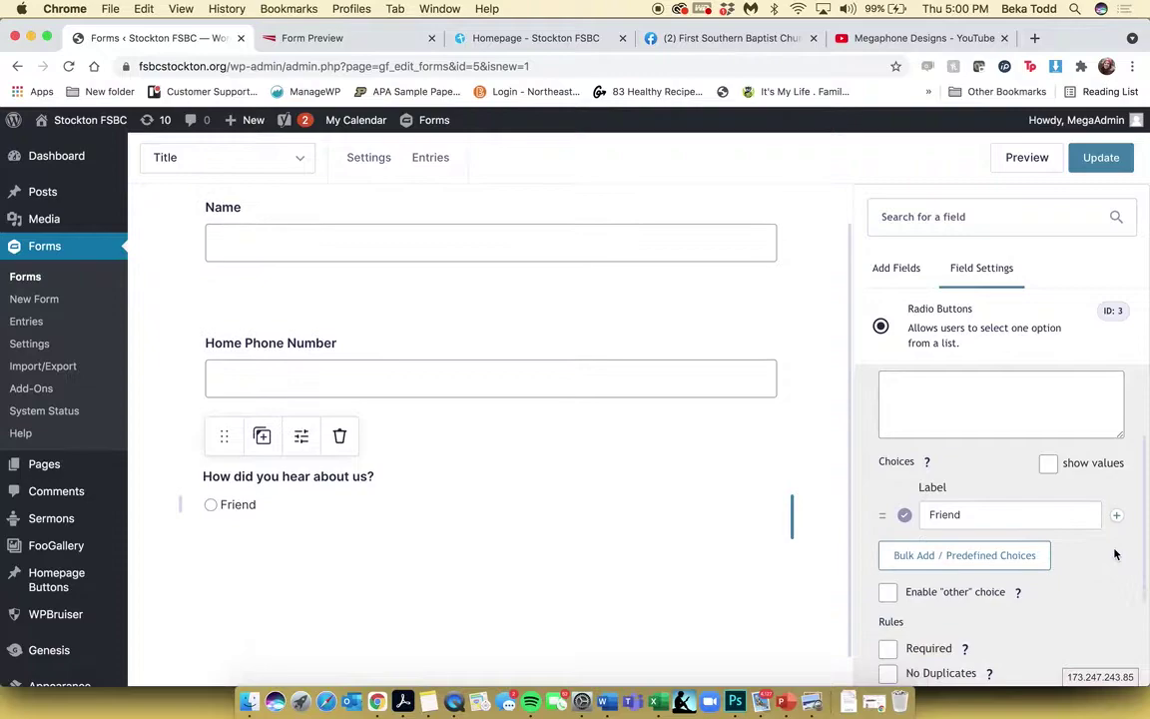
click(1025, 556)
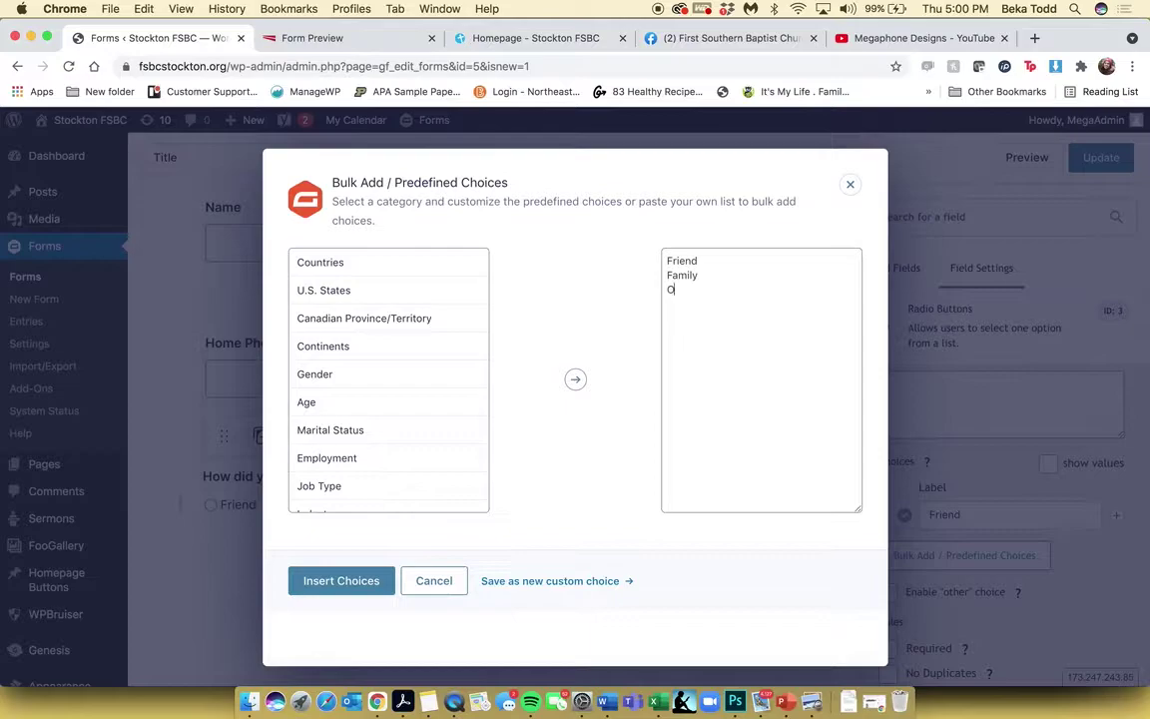
click(368, 583)
scroll(869, 576, down, 2)
scroll(891, 575, up, 3)
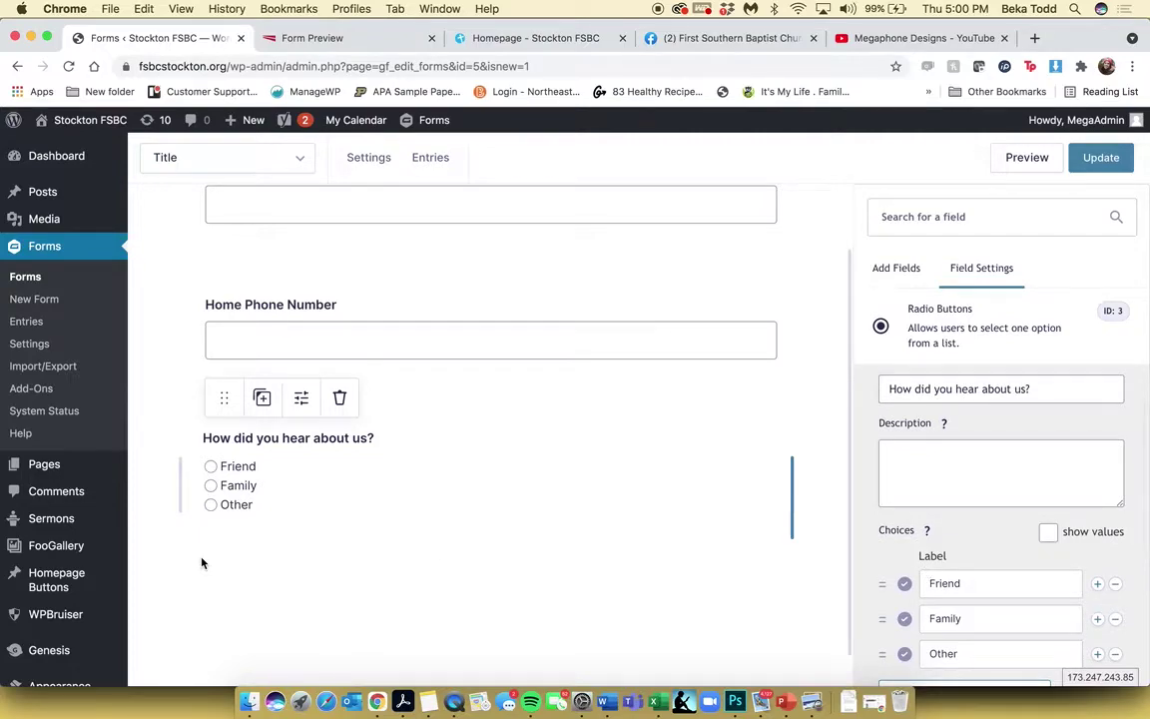
scroll(978, 463, up, 1)
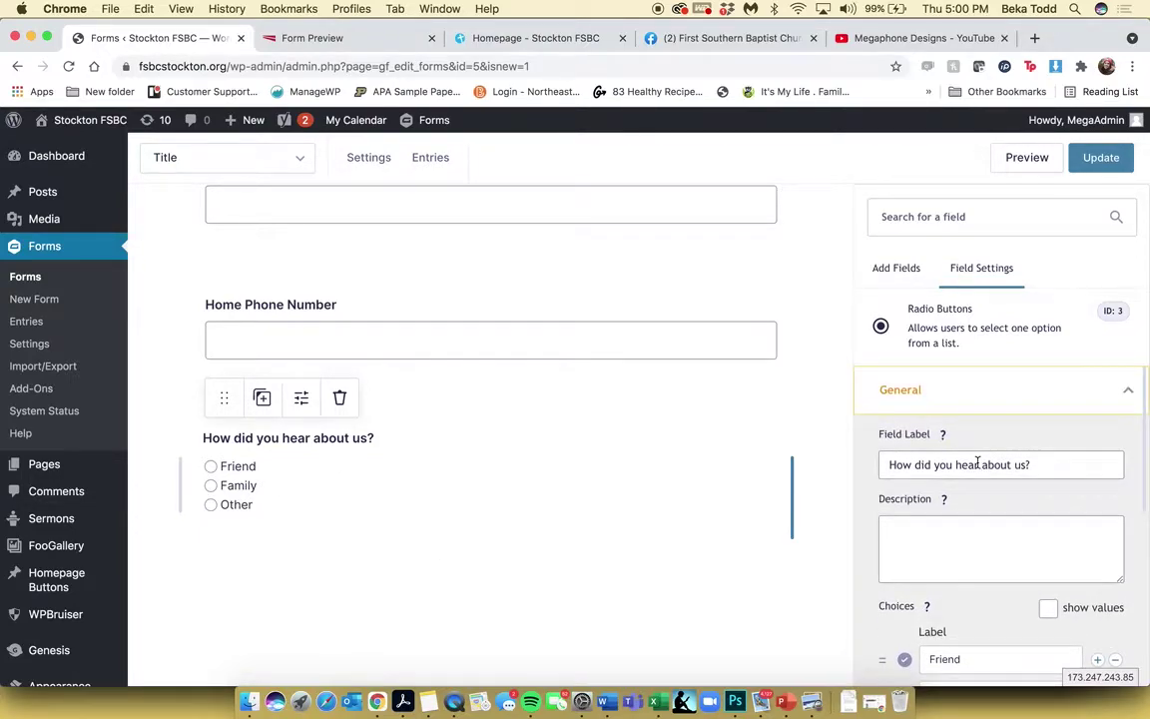
- Add a Drop Down field below the "How did you hear about us?" question and open its general settings down to the choices
click(1129, 392)
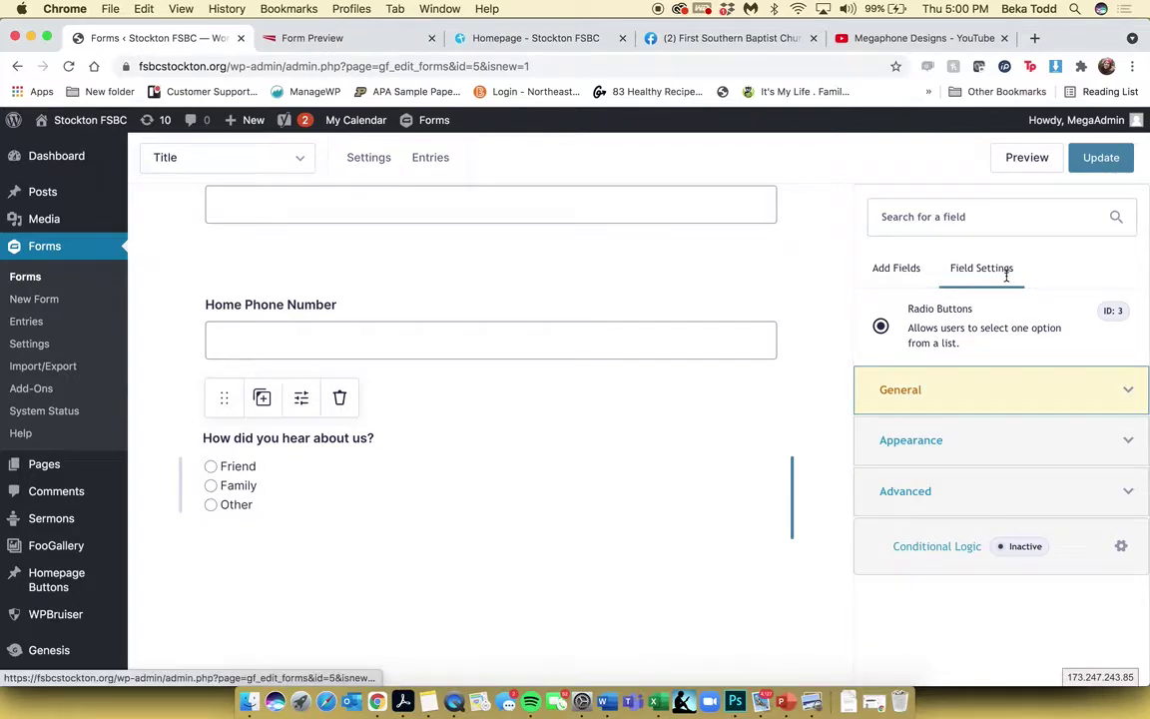
click(907, 264)
click(971, 267)
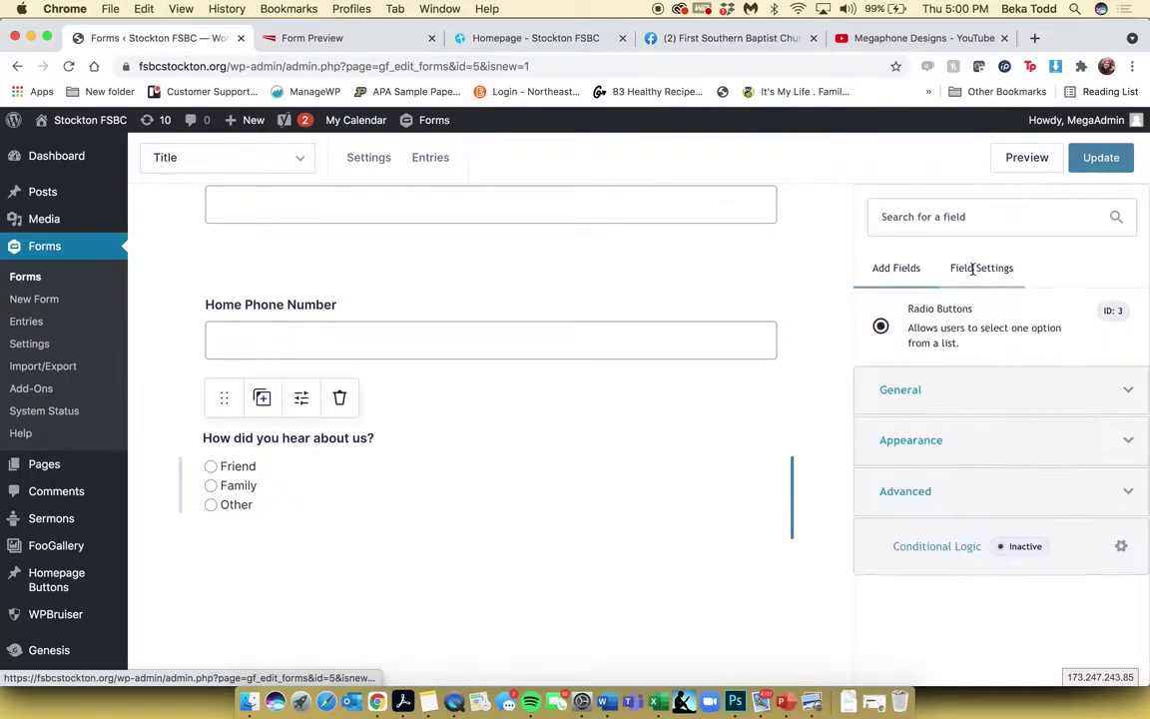
click(883, 267)
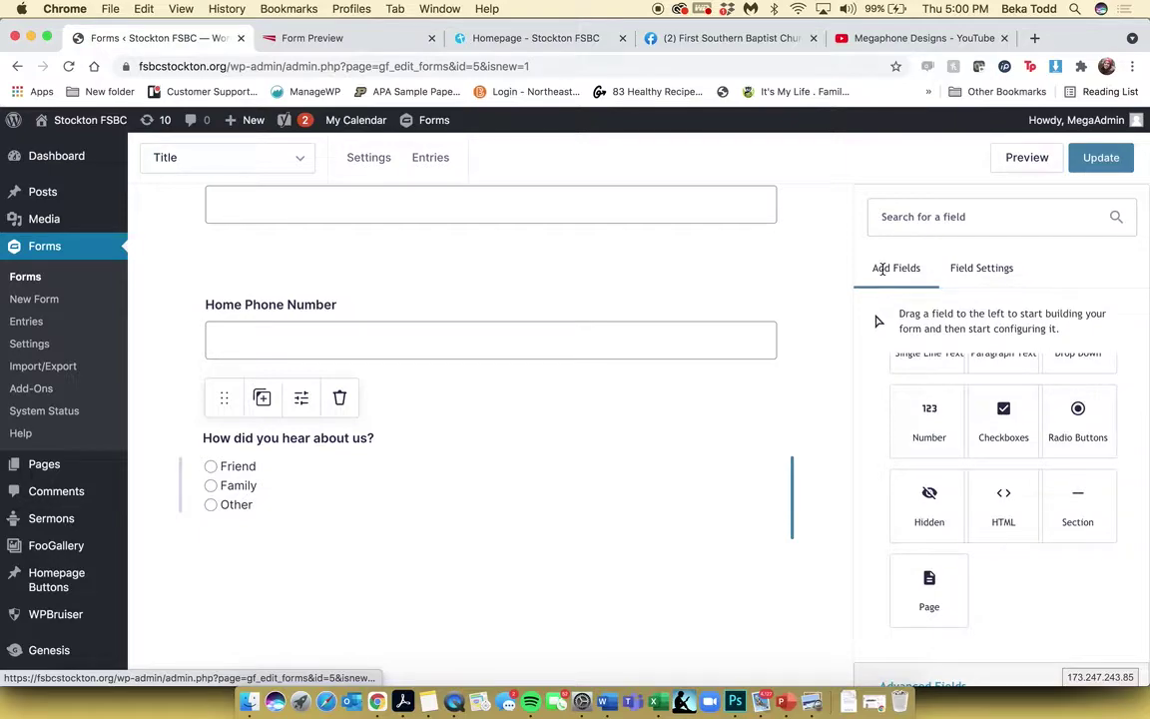
click(961, 266)
click(894, 268)
scroll(978, 413, up, 1)
scroll(975, 411, down, 1)
scroll(979, 411, up, 3)
click(1076, 459)
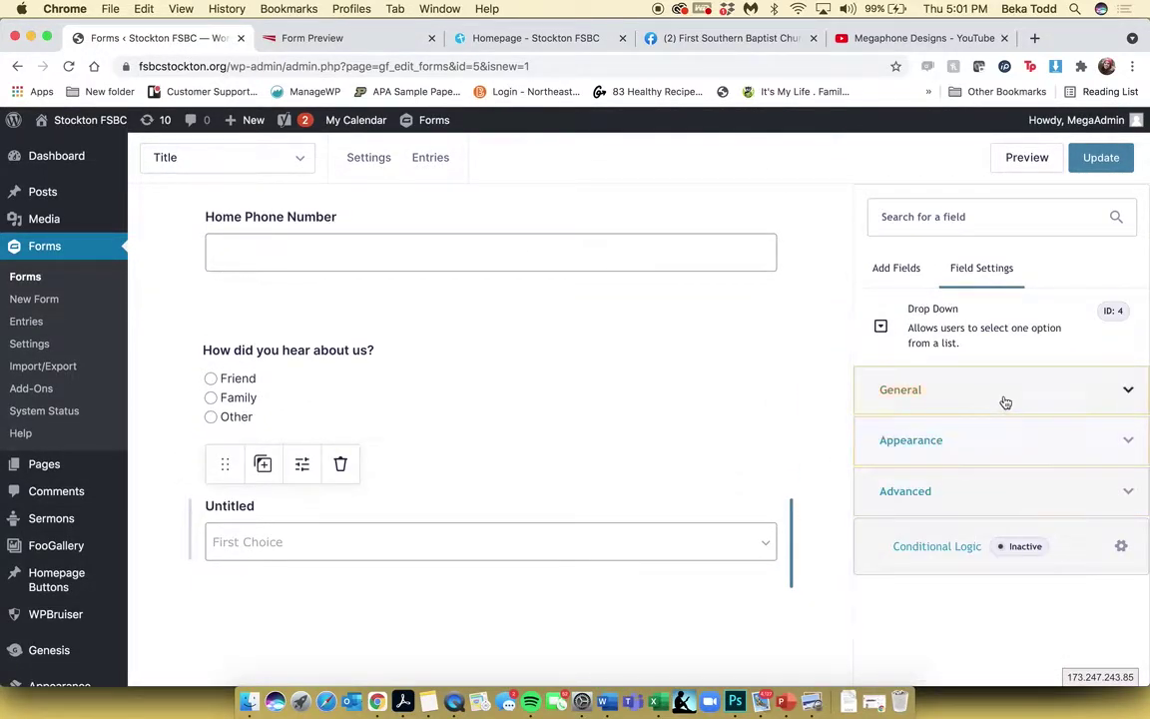
click(1083, 403)
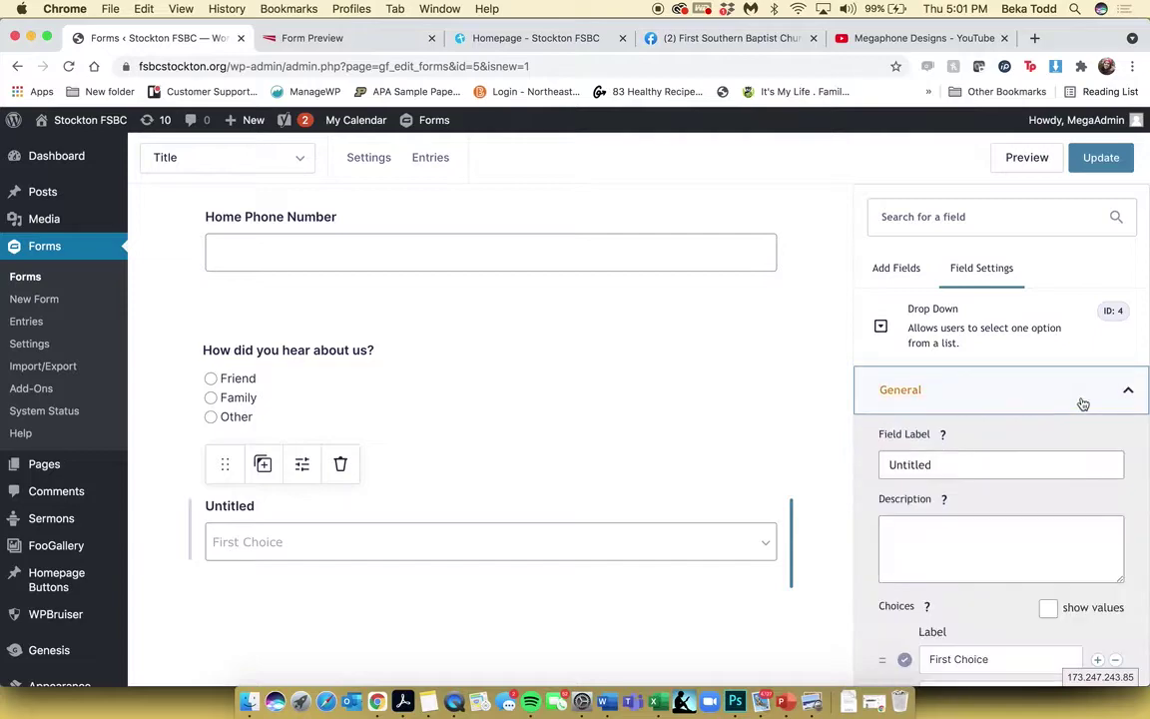
scroll(1073, 519, down, 3)
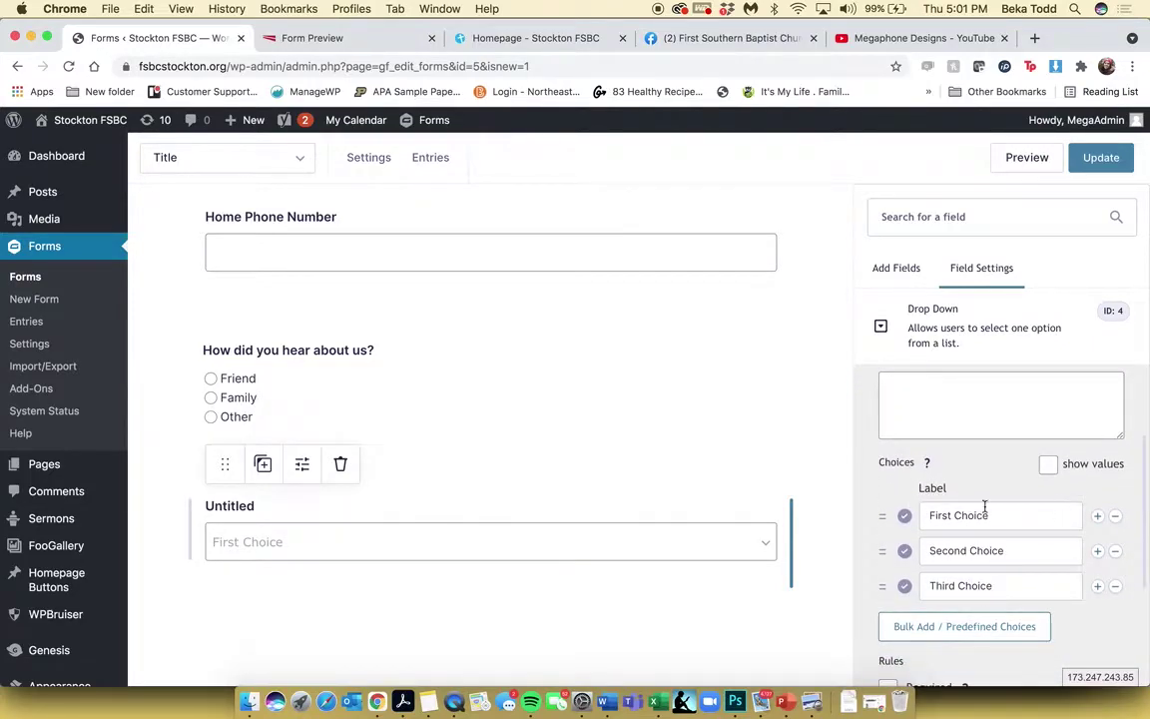
- Return to the forms list, leaving the editor without saving, and move the form named Title to the trash
mouse_move(346, 171)
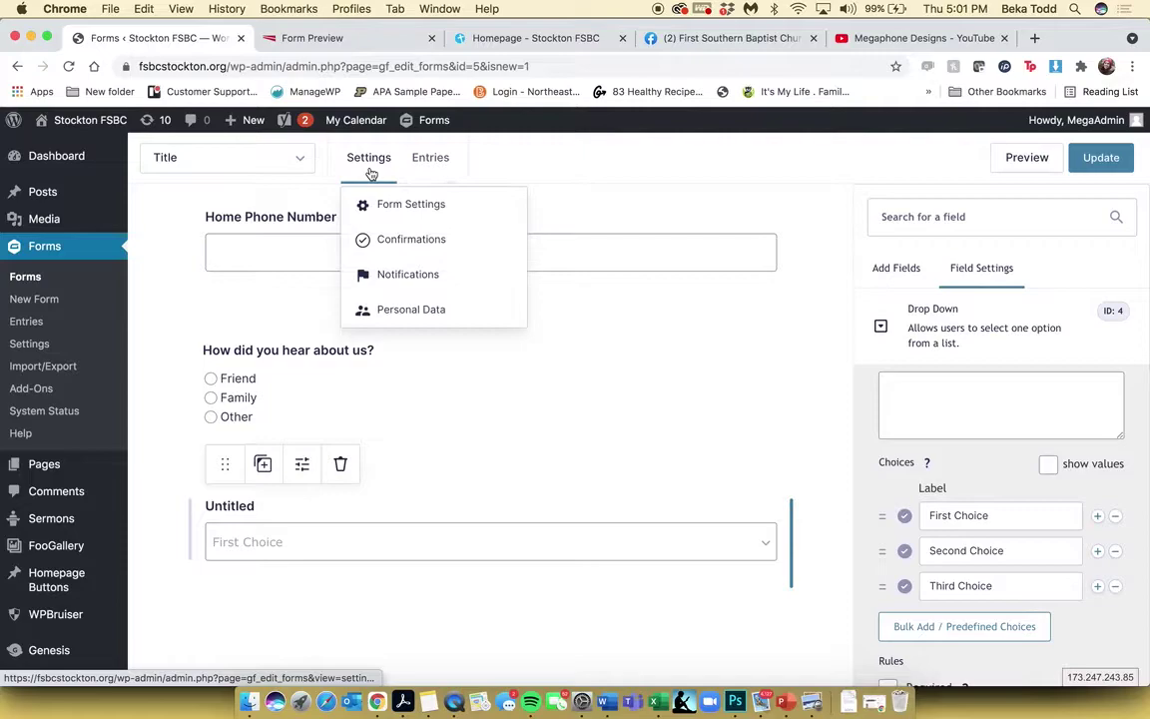
click(36, 246)
click(696, 255)
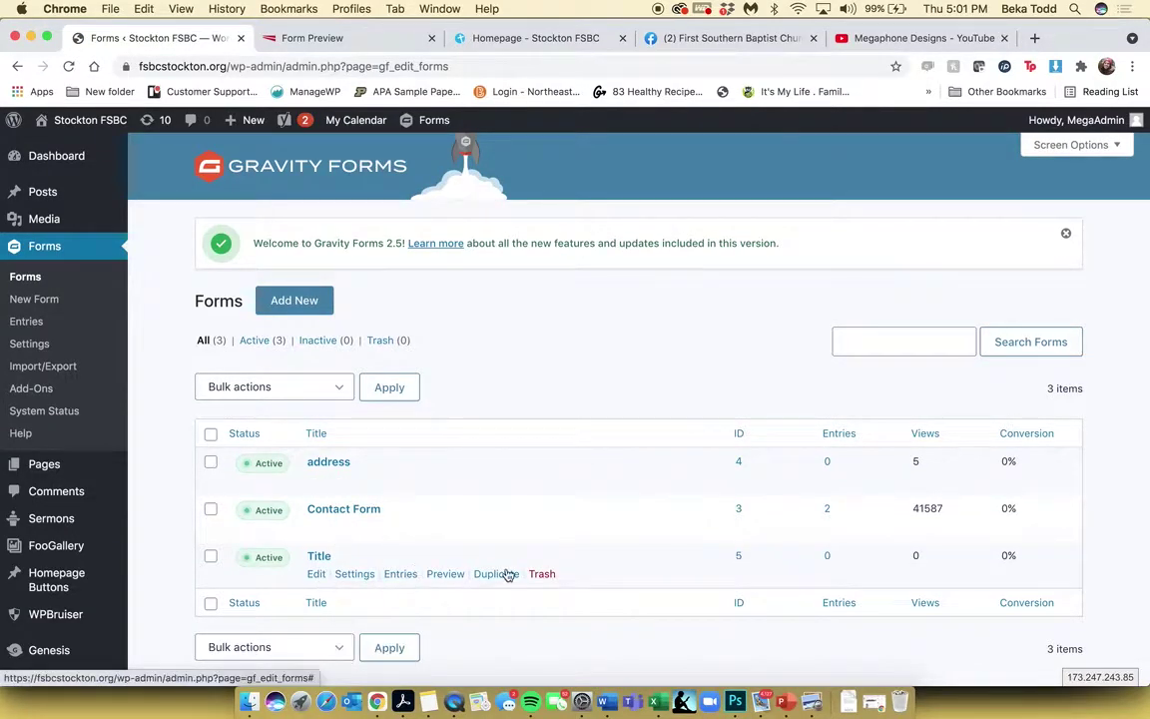
click(544, 575)
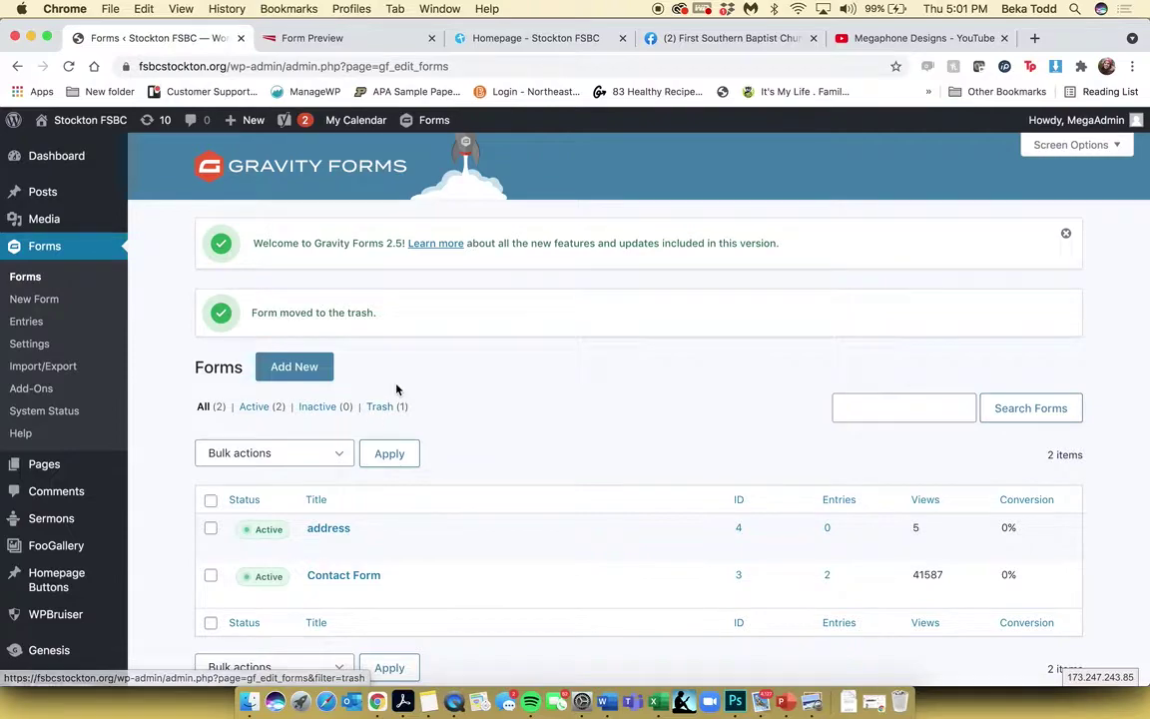
- Open the Contact Form's form settings and look through the basics, layout and remaining options
click(372, 577)
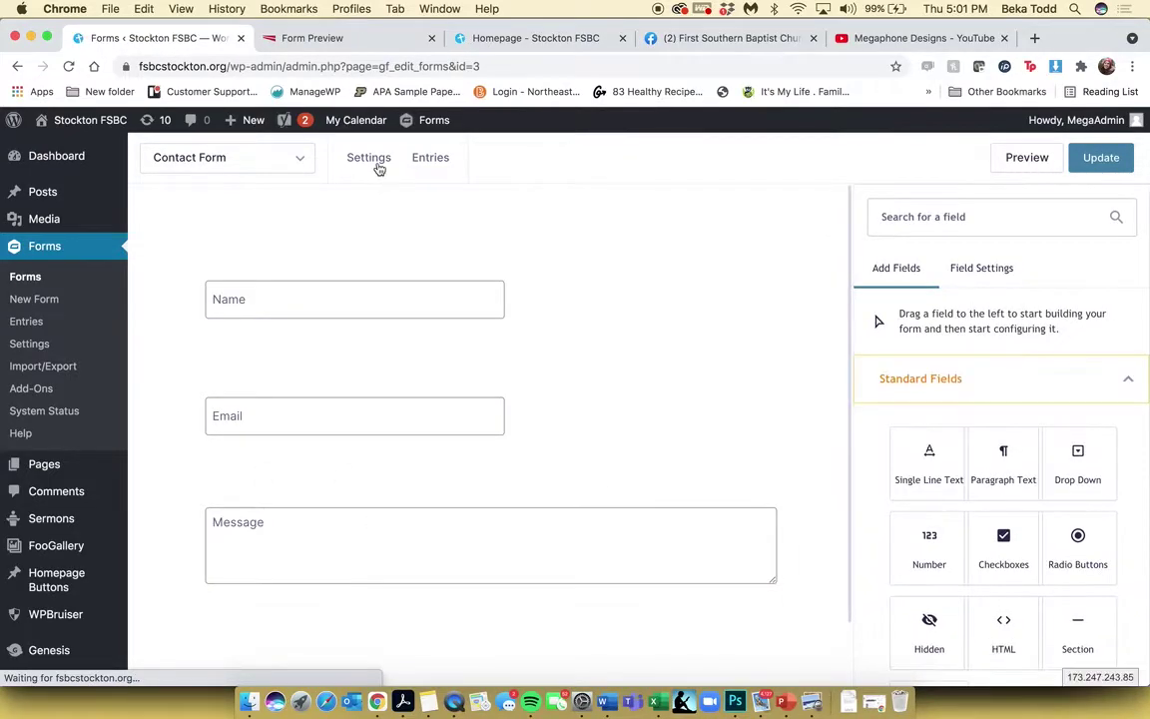
mouse_move(374, 163)
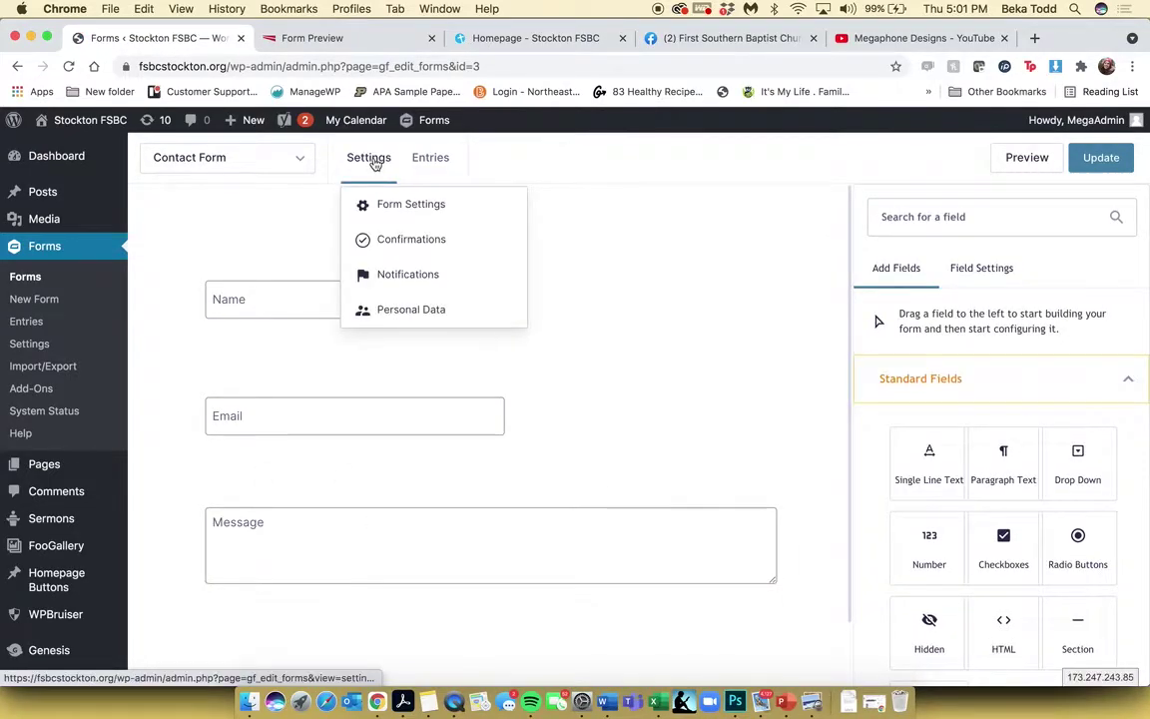
click(417, 216)
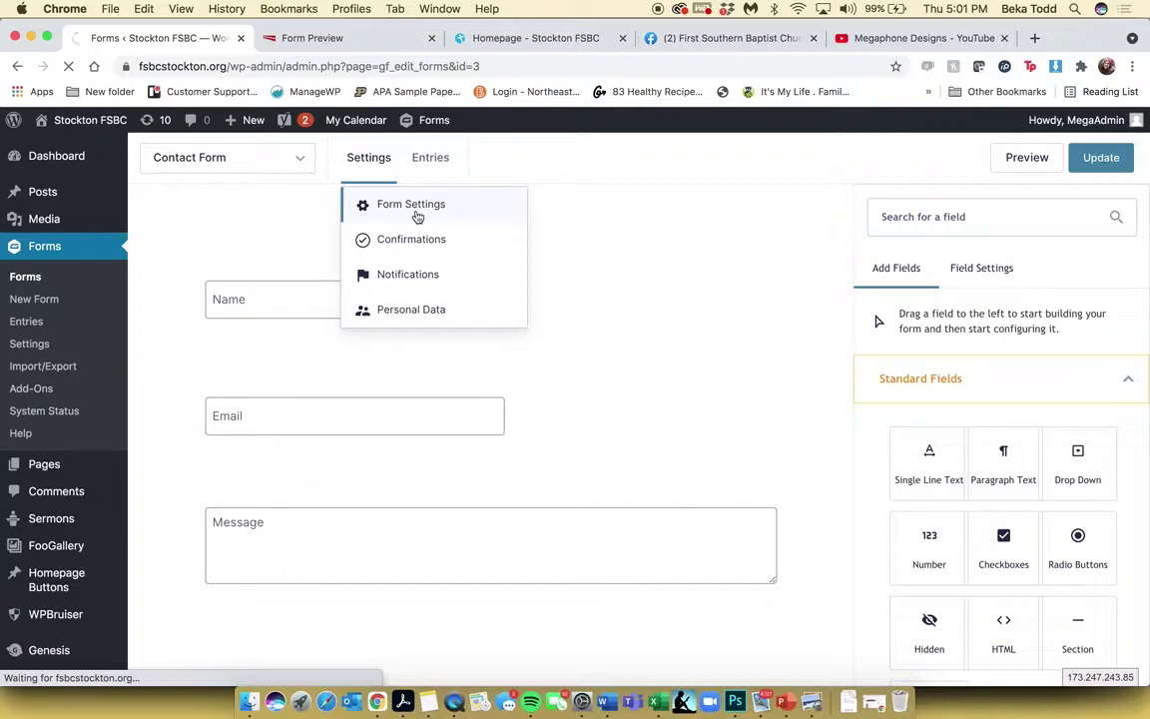
scroll(521, 463, down, 5)
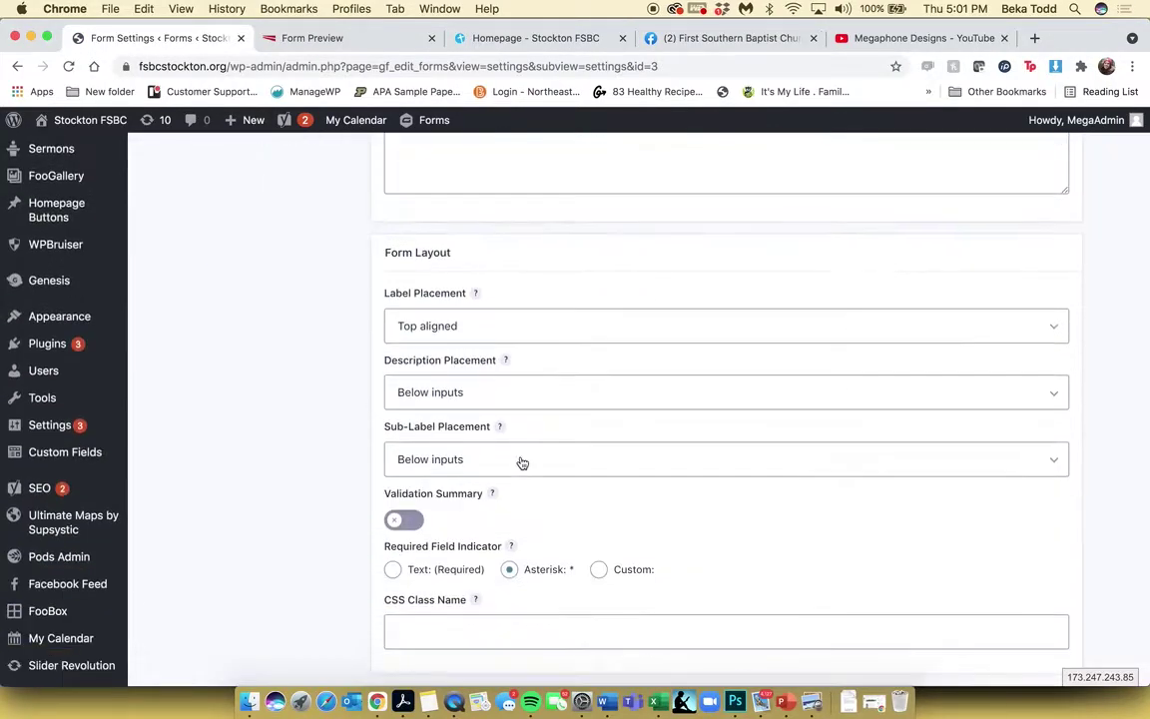
scroll(521, 462, down, 10)
scroll(441, 418, up, 15)
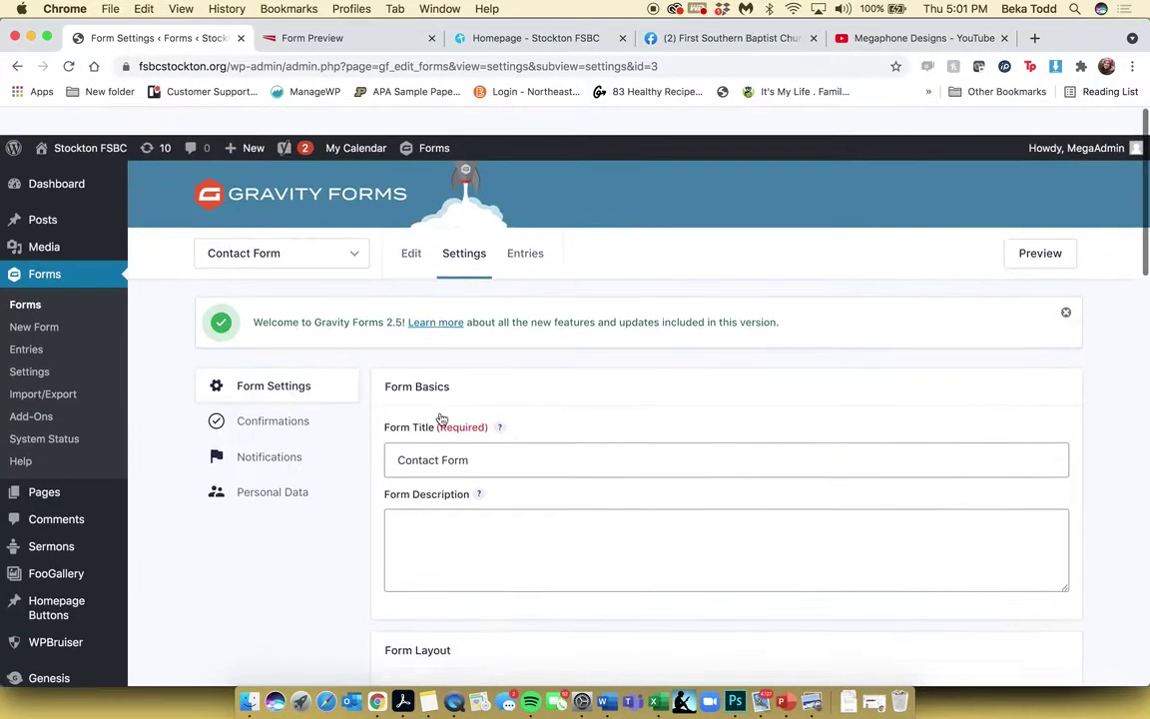
- Go to the Contact Form's notifications and open its existing active notification
click(288, 434)
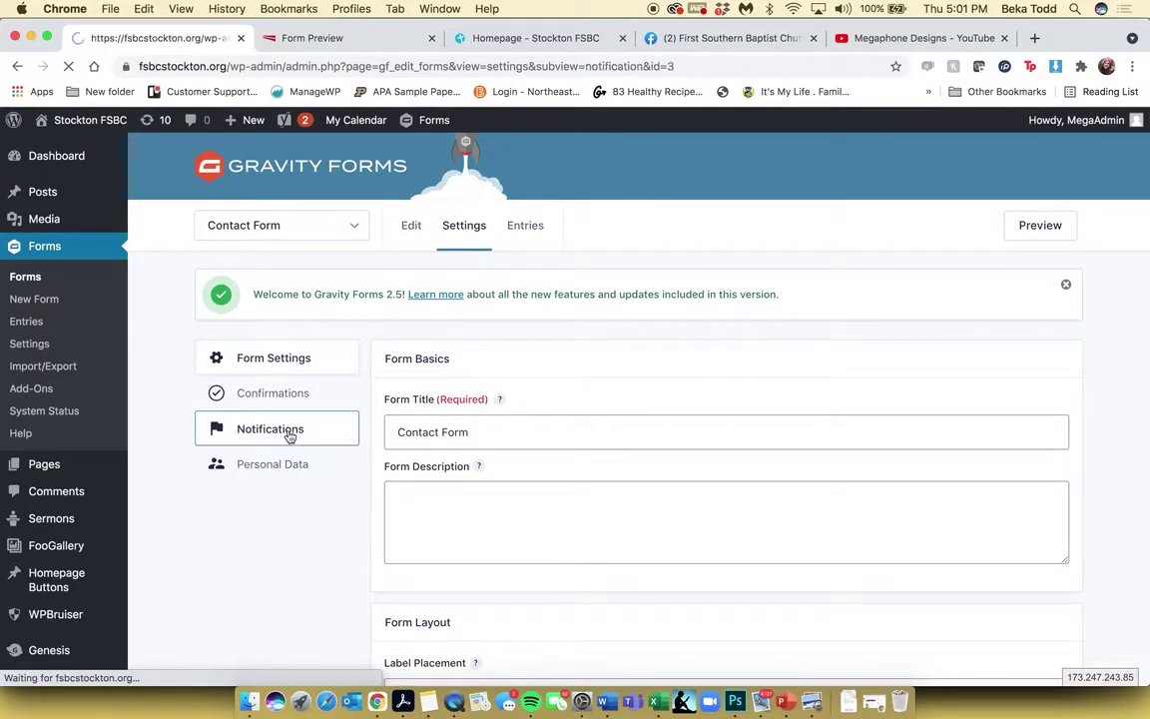
mouse_move(465, 228)
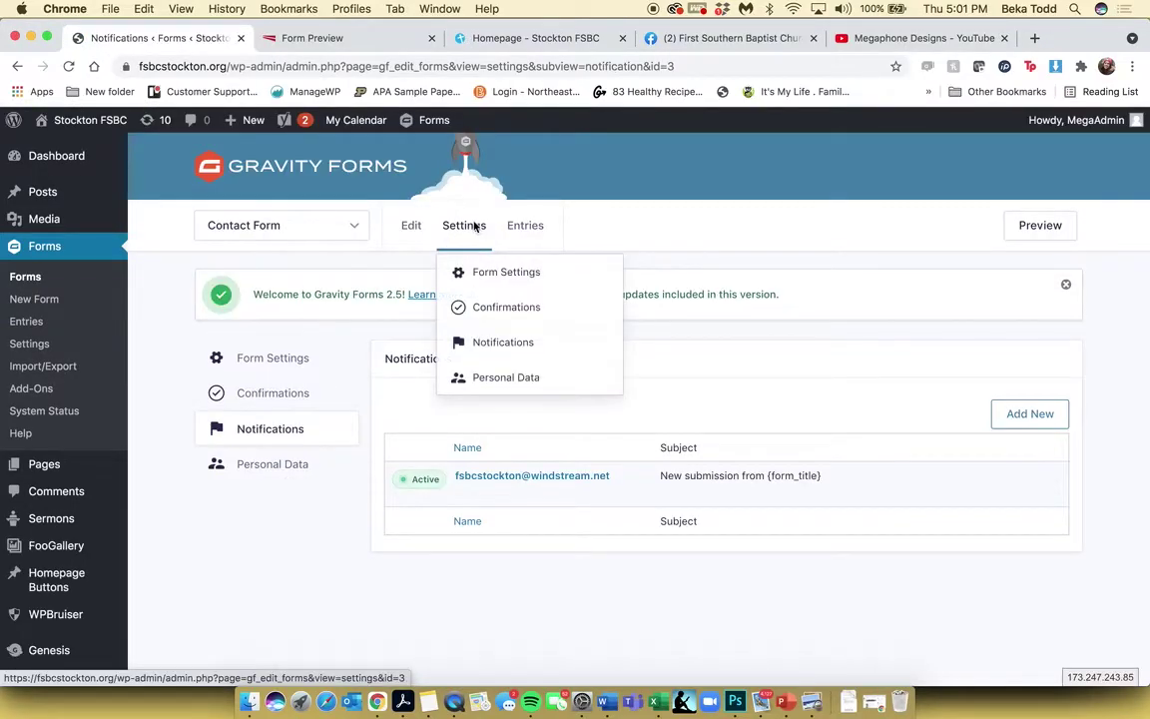
click(499, 345)
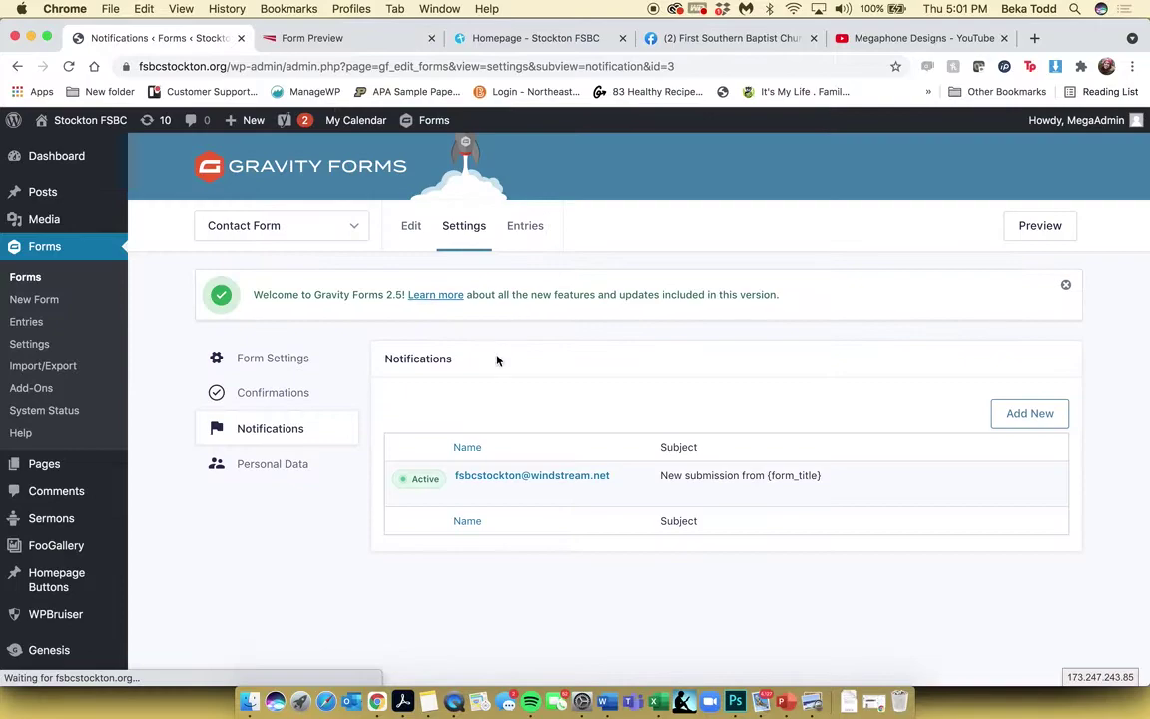
click(530, 478)
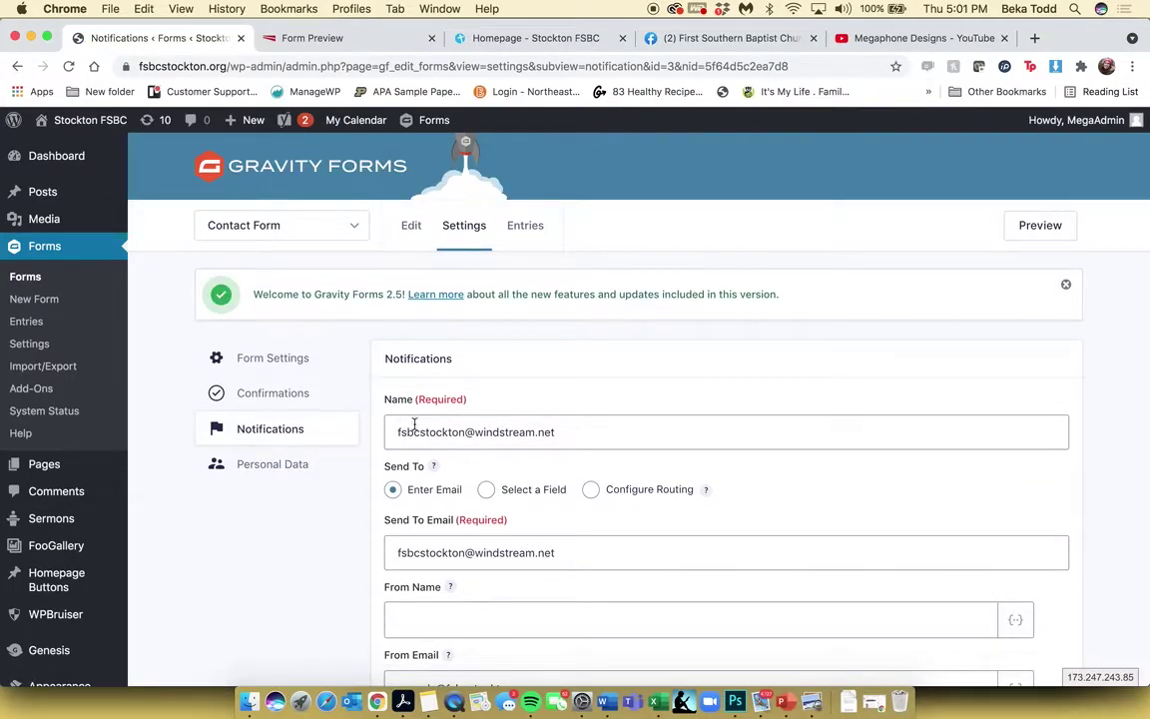
- Examine the notification's name, recipient email, sender email, reply-to, subject and message settings
triple_click(607, 440)
scroll(608, 440, down, 3)
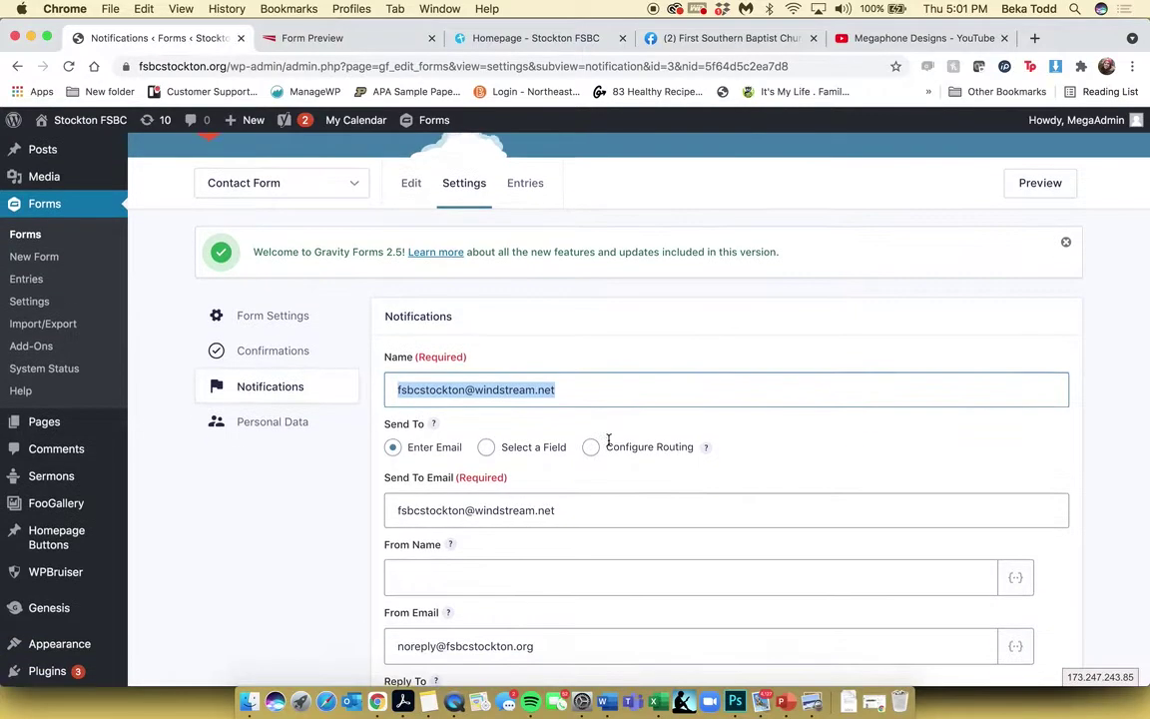
click(592, 398)
triple_click(593, 399)
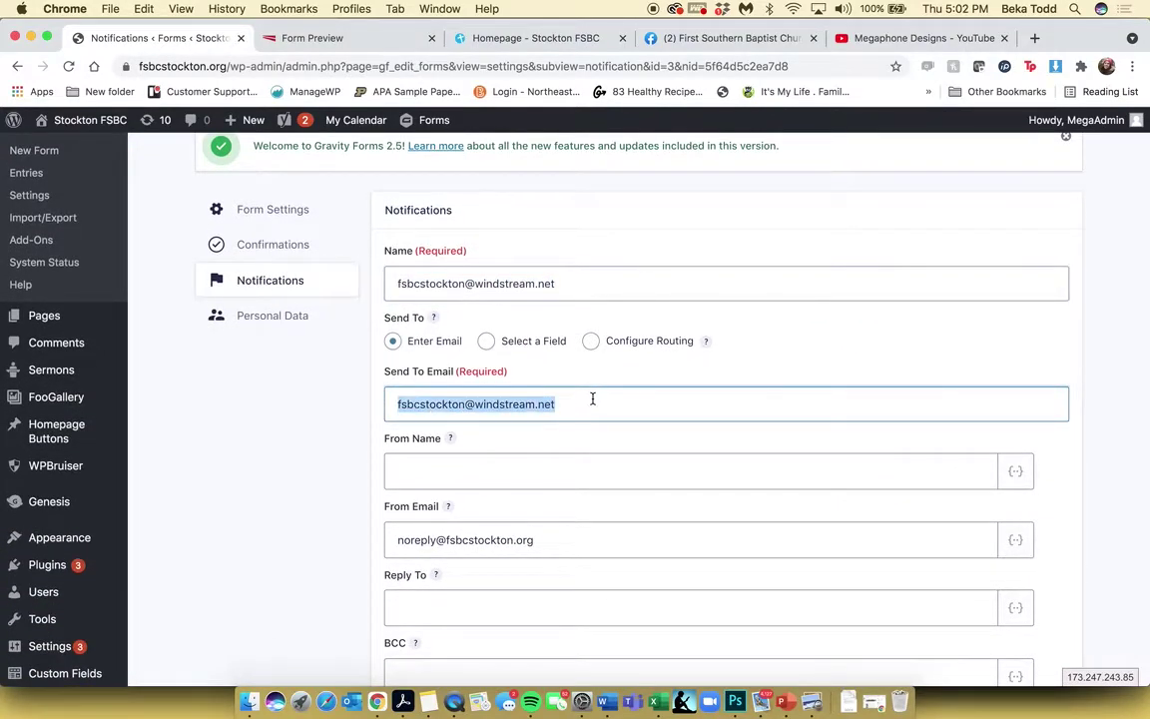
scroll(558, 398, down, 2)
click(557, 444)
drag(557, 447, 448, 451)
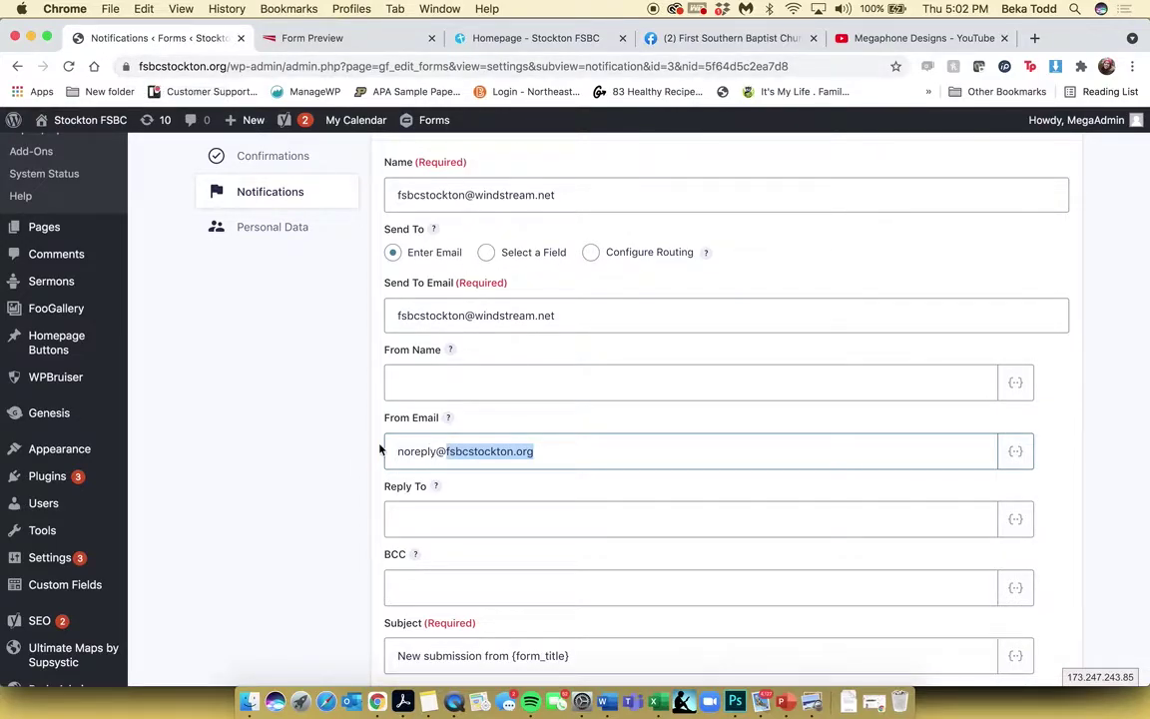
scroll(379, 450, down, 3)
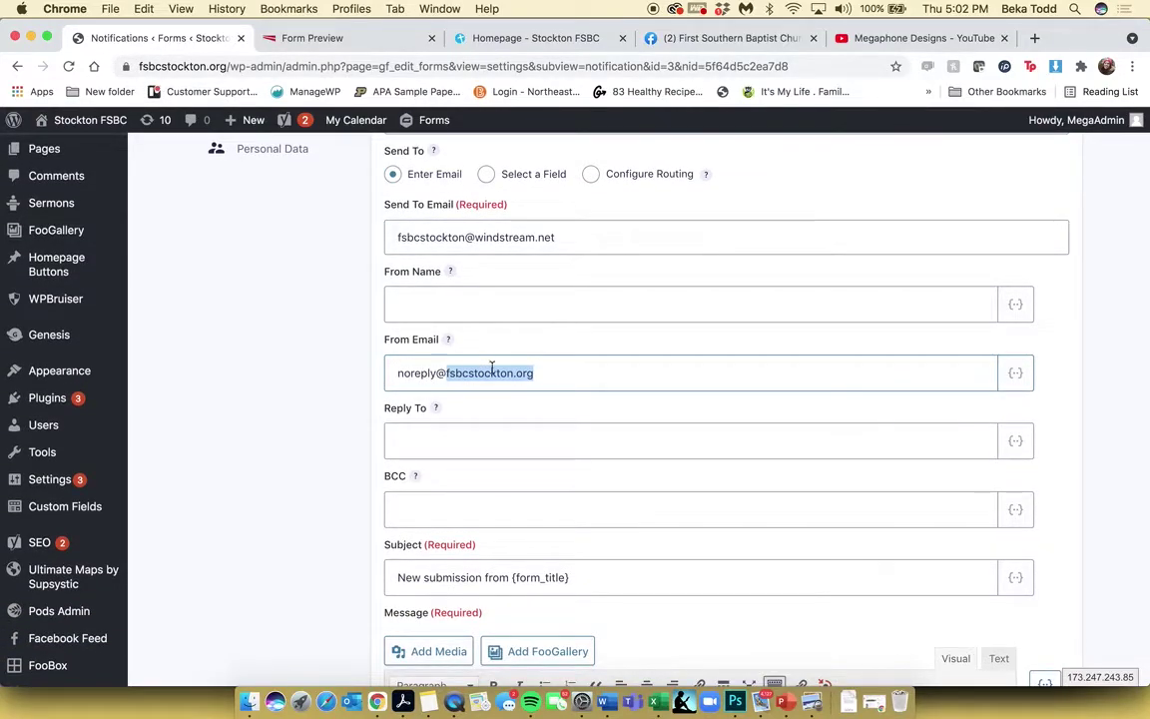
scroll(588, 378, down, 5)
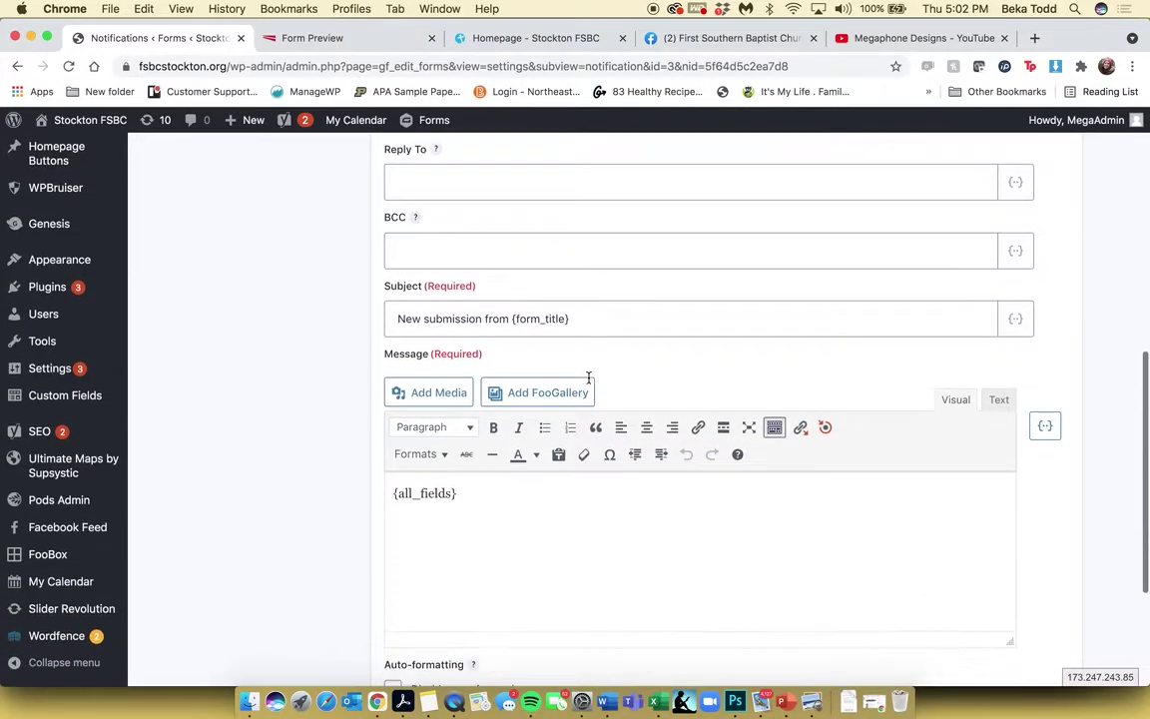
scroll(588, 386, up, 5)
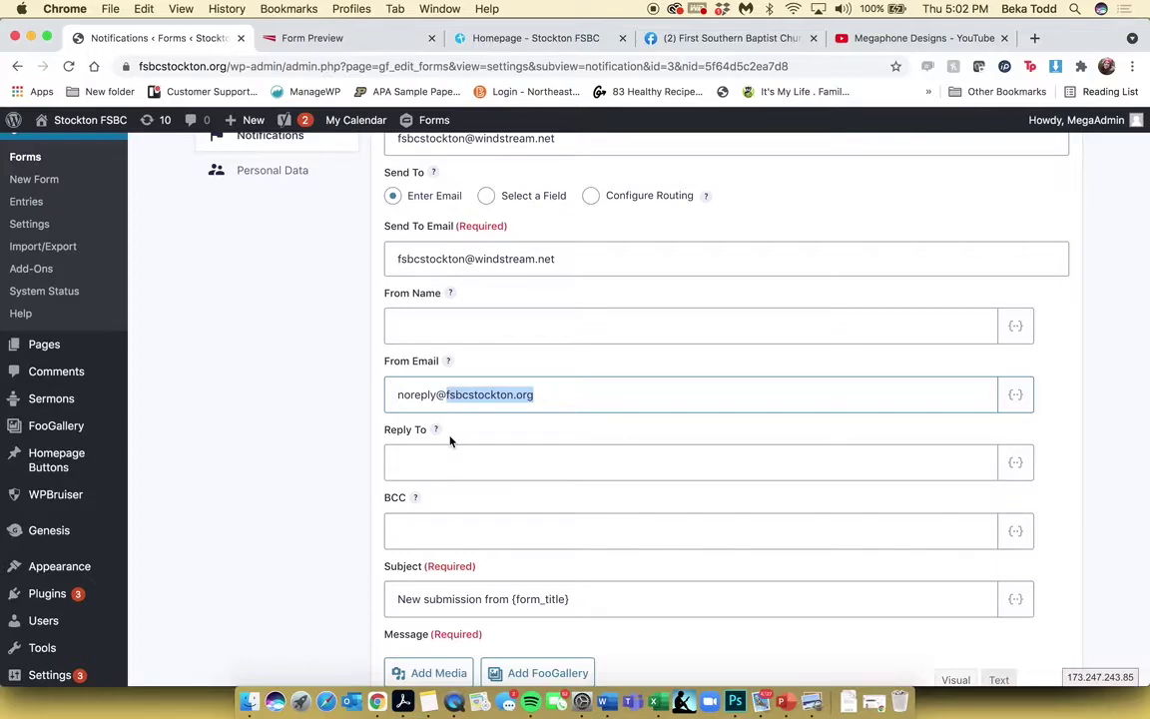
scroll(495, 380, up, 5)
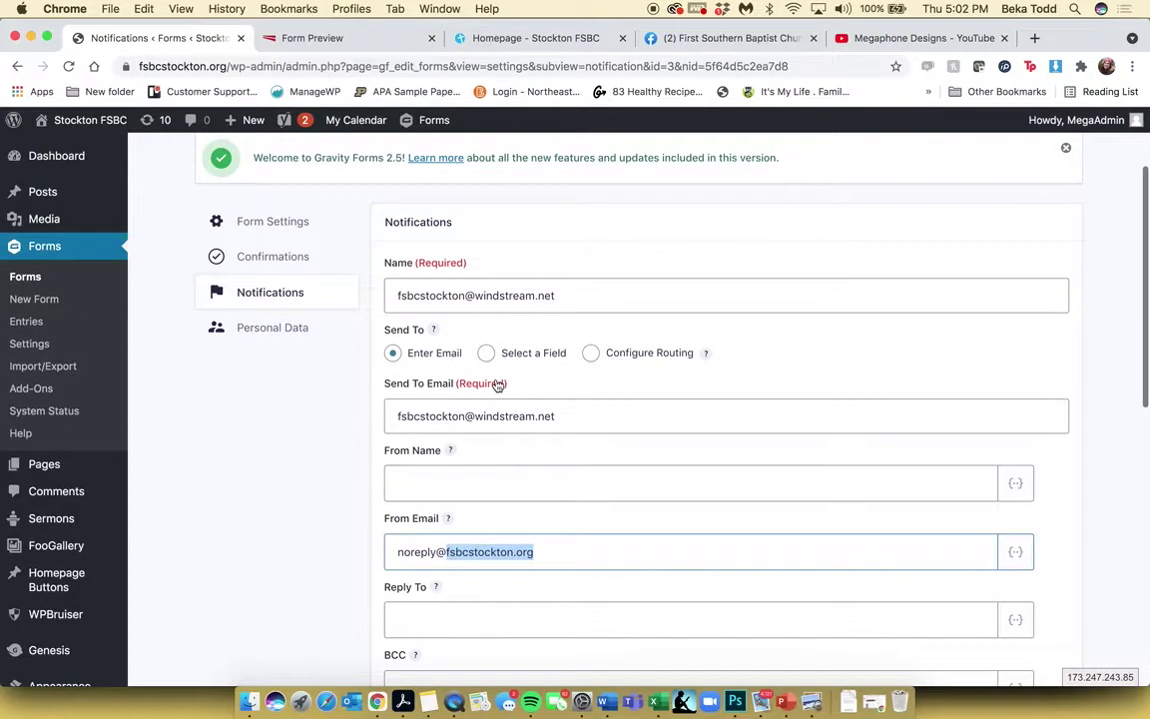
- Return to the forms list and view the submitted entries of the Contact Form
click(35, 281)
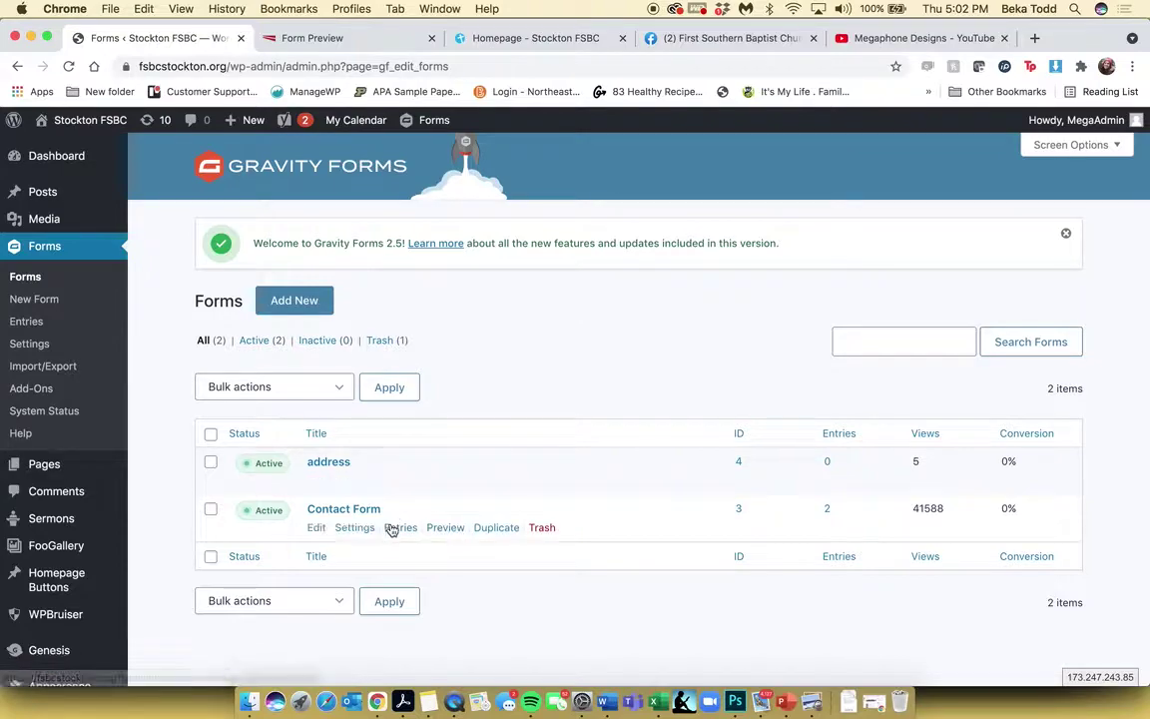
click(399, 528)
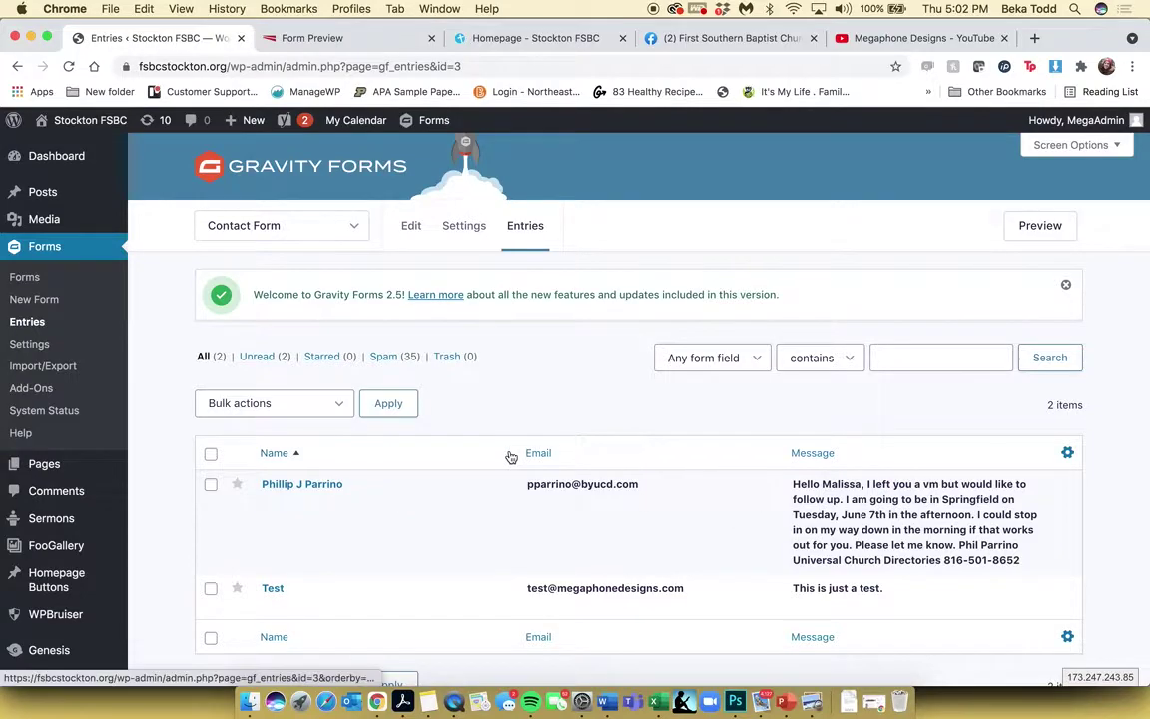
- Open the entry export page, choose Contact Form as the form to export, and review its field and date range options
click(69, 367)
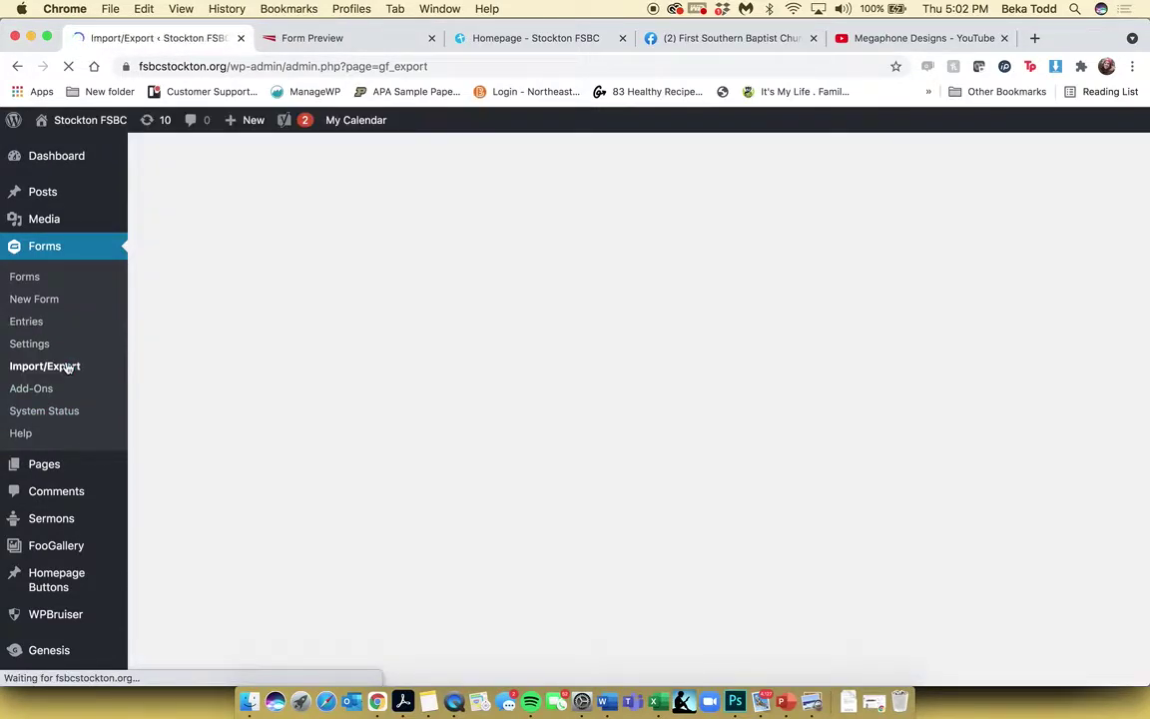
click(667, 422)
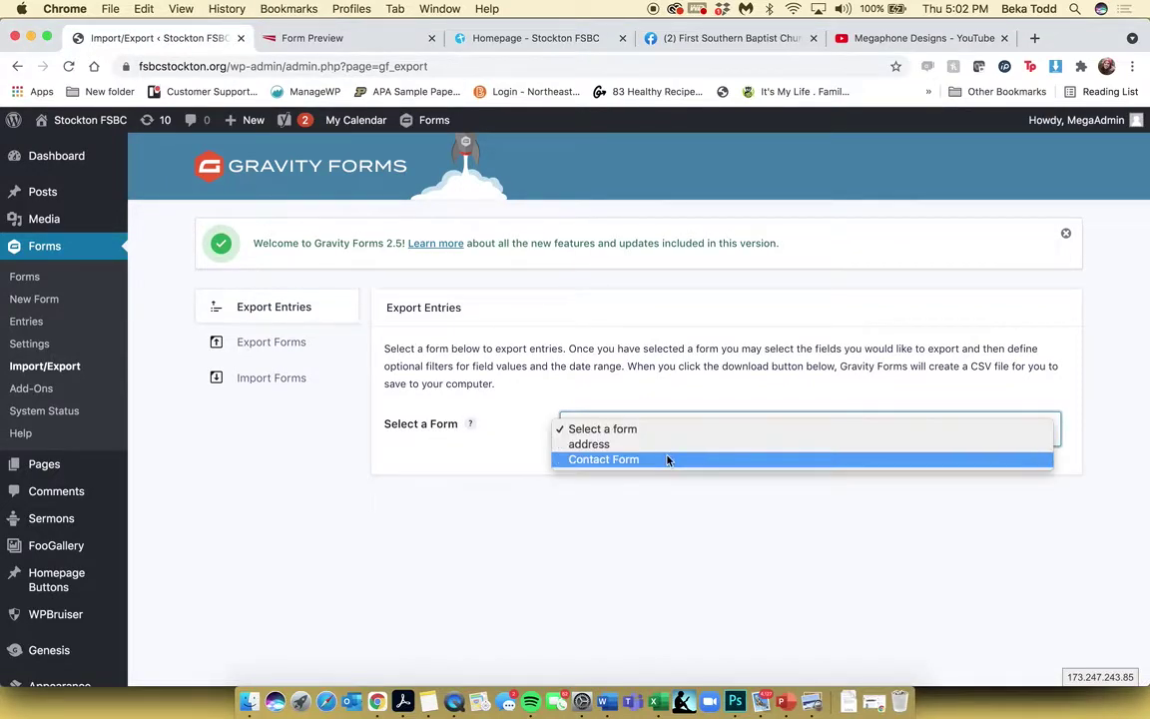
click(667, 460)
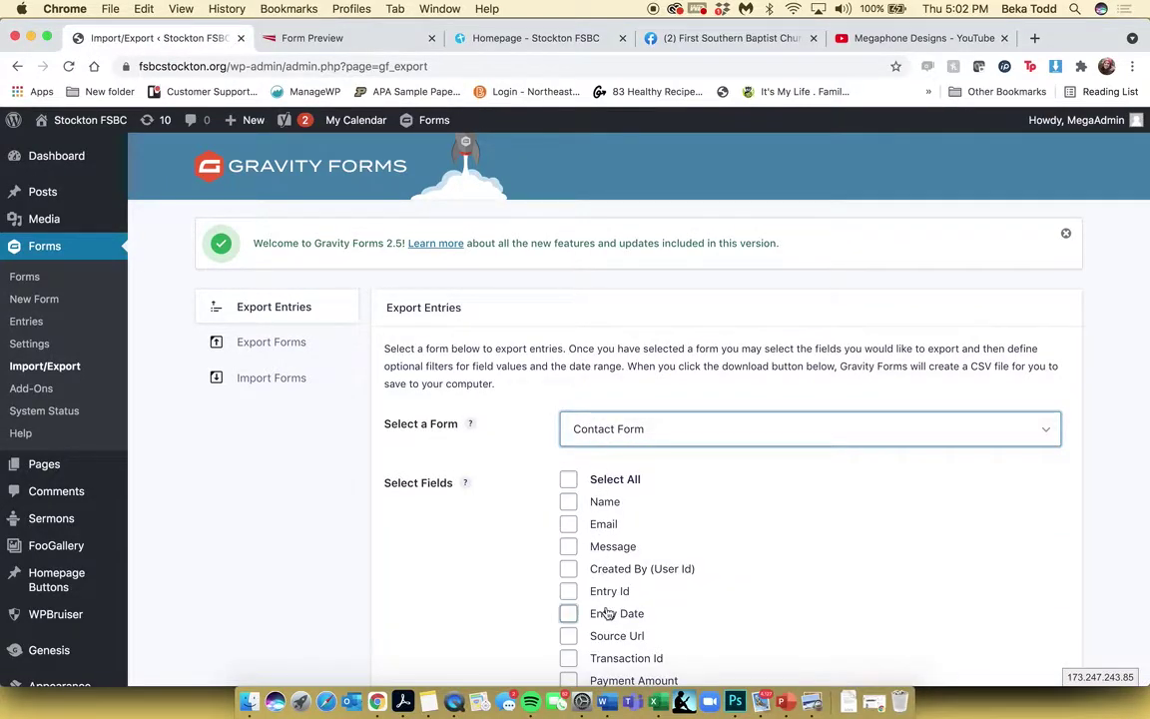
scroll(662, 539, down, 5)
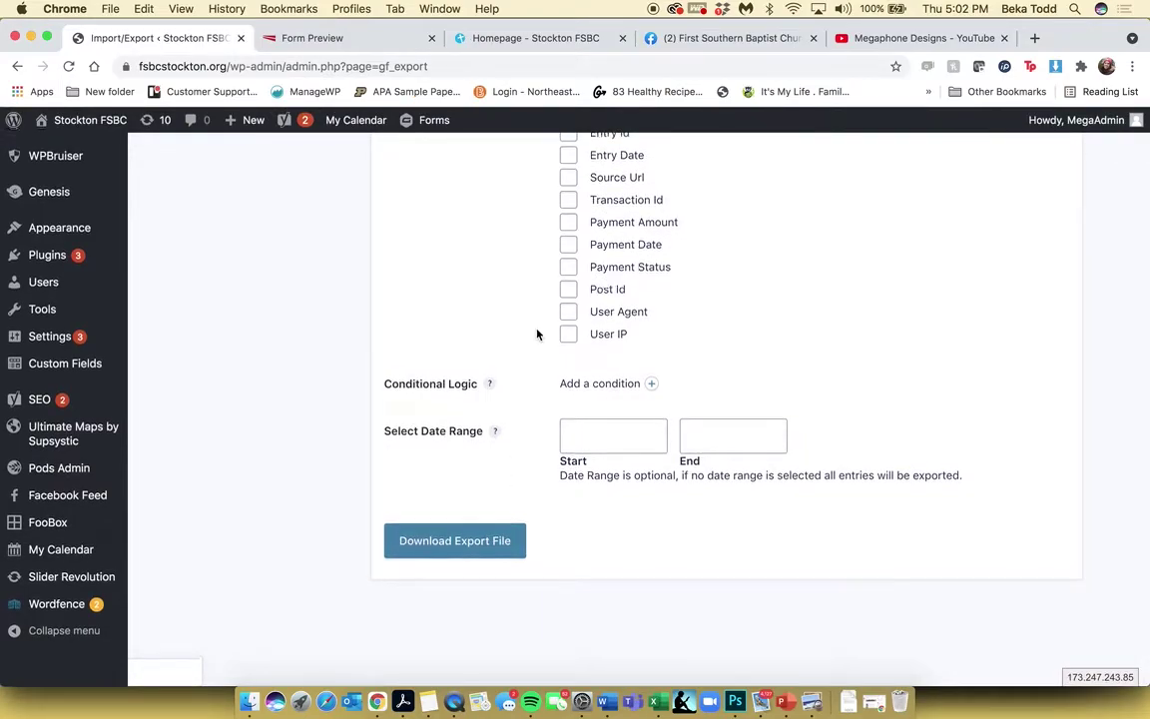
- Leave the entry export page for the list of all pages and close the Form Preview tab
scroll(539, 333, up, 5)
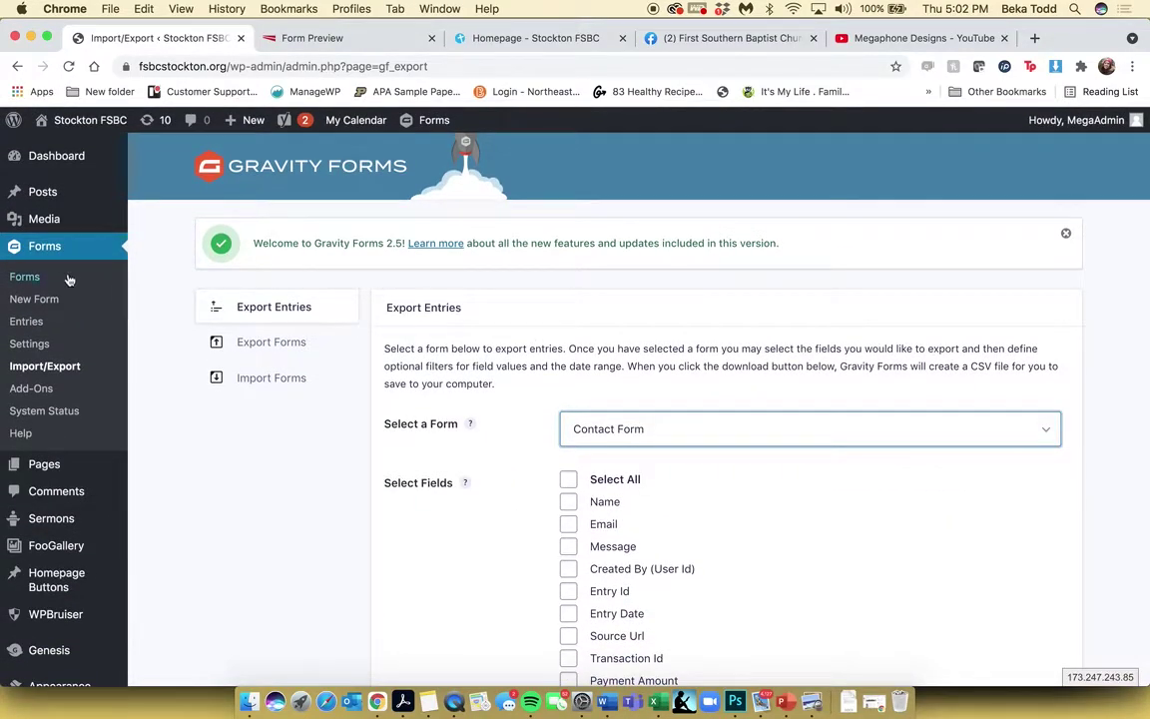
click(47, 280)
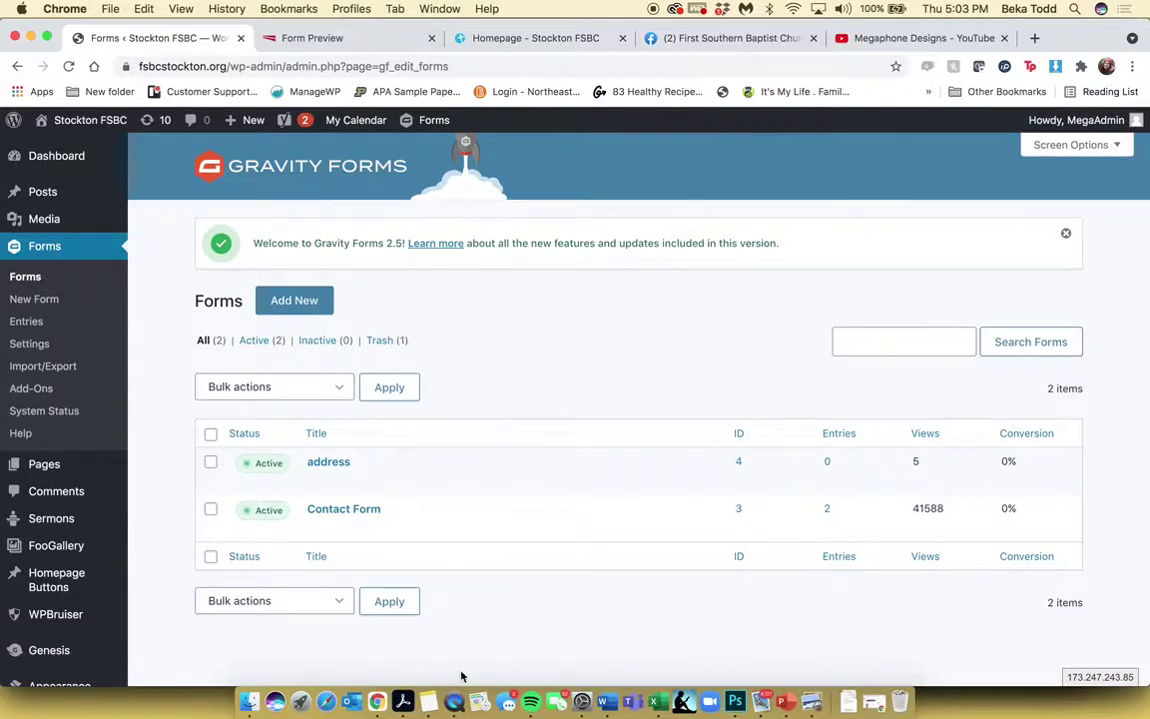
click(333, 436)
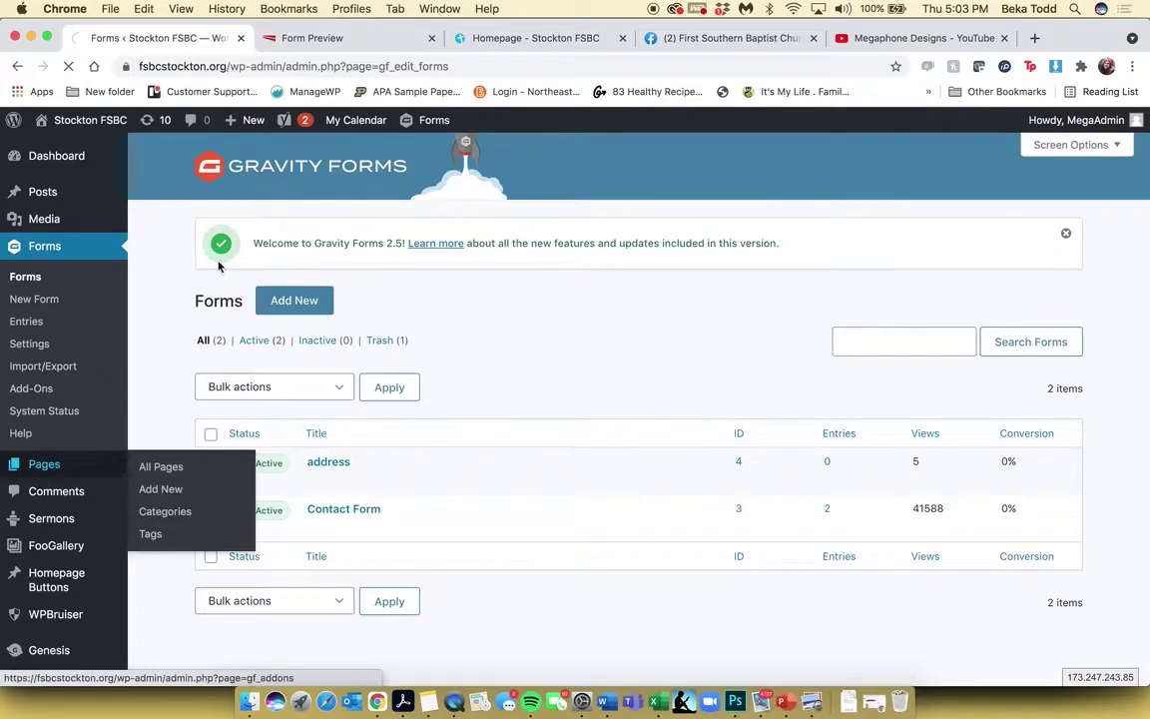
click(431, 38)
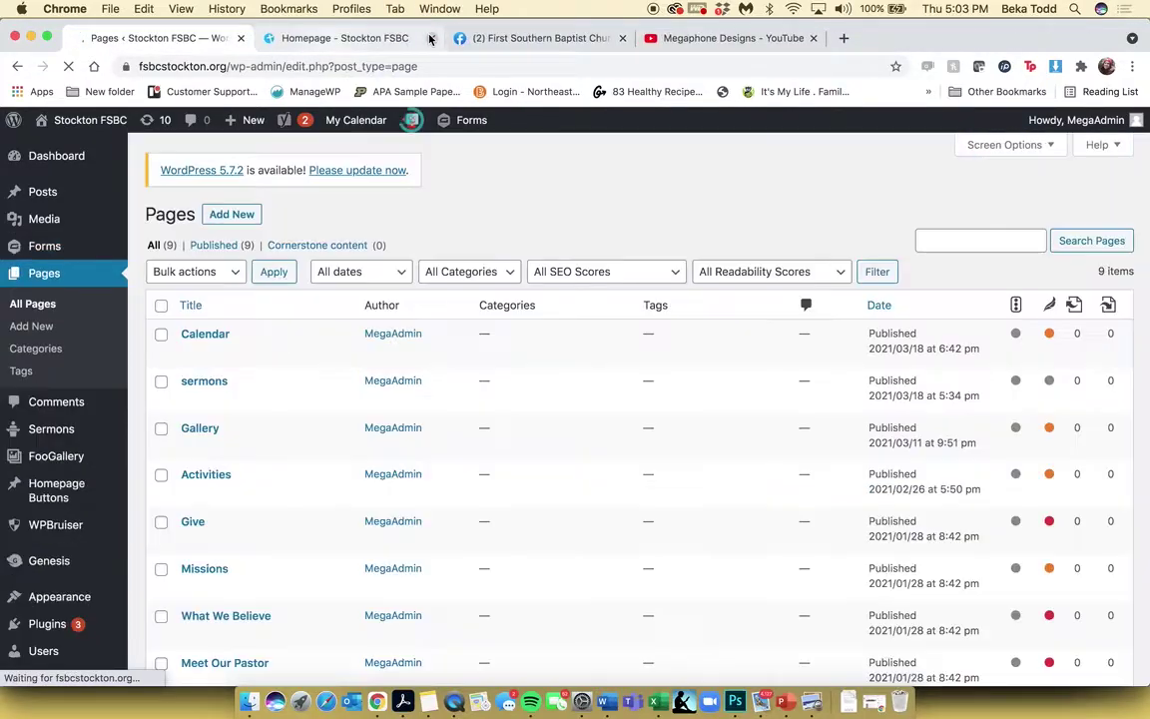
- Look through the list of site pages and open the Homepage for editing
scroll(344, 393, down, 5)
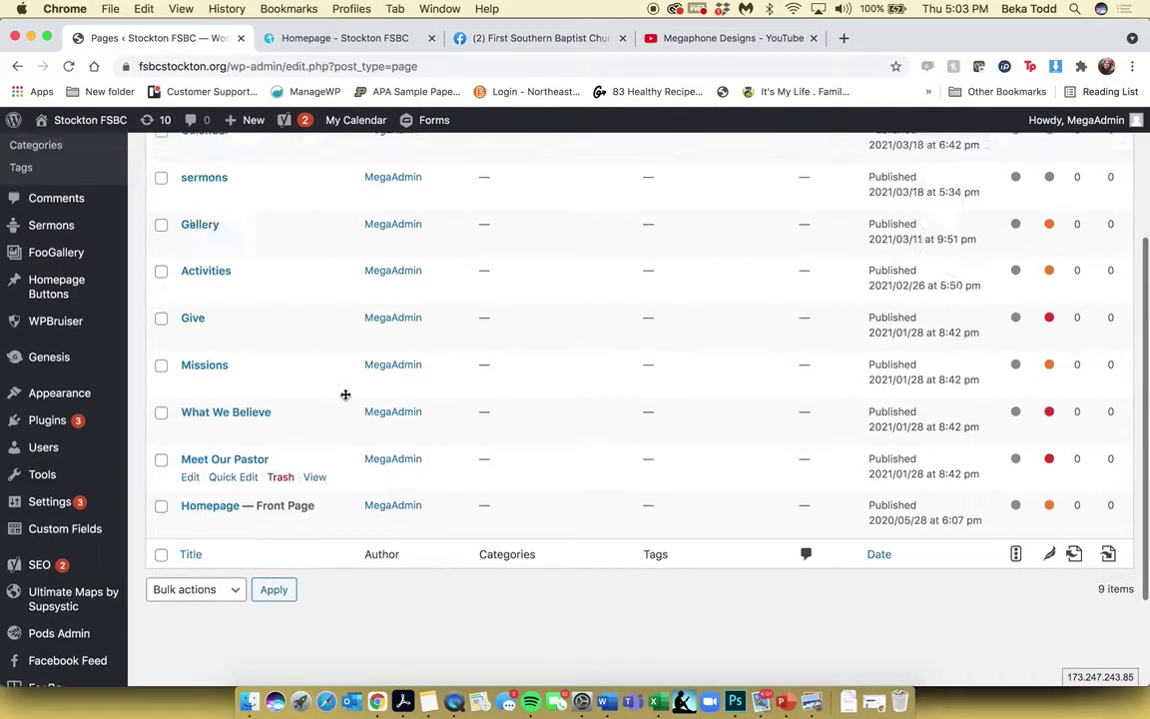
scroll(345, 395, up, 10)
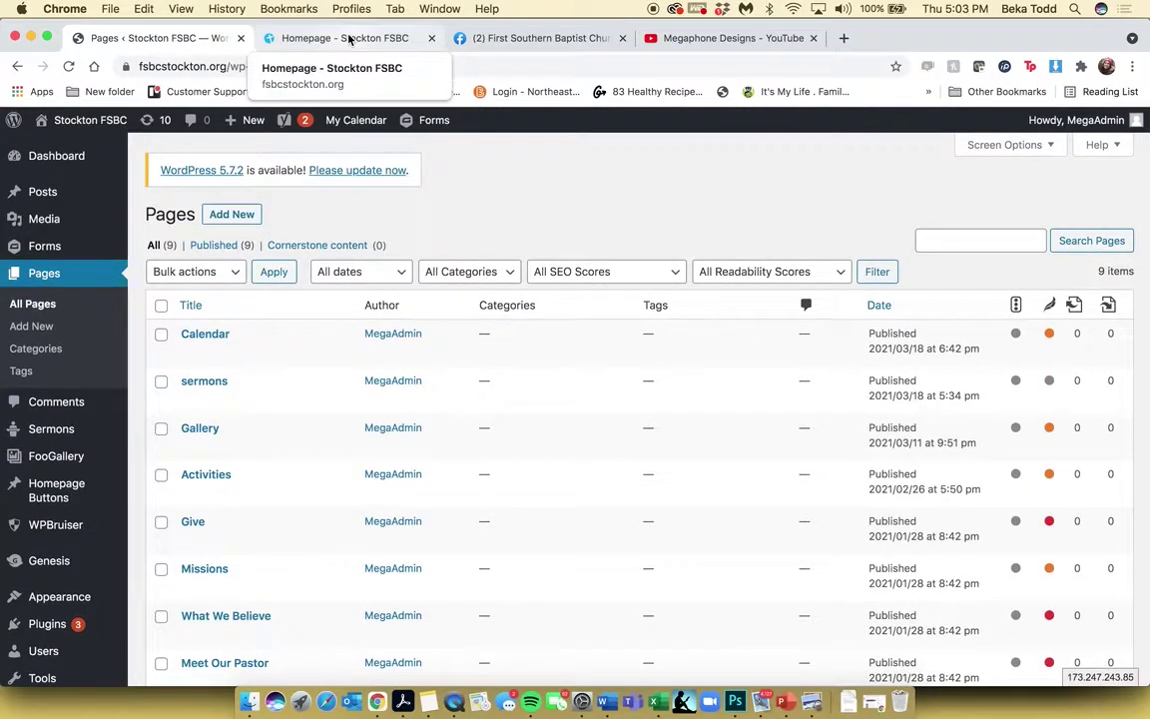
scroll(314, 359, down, 5)
click(231, 484)
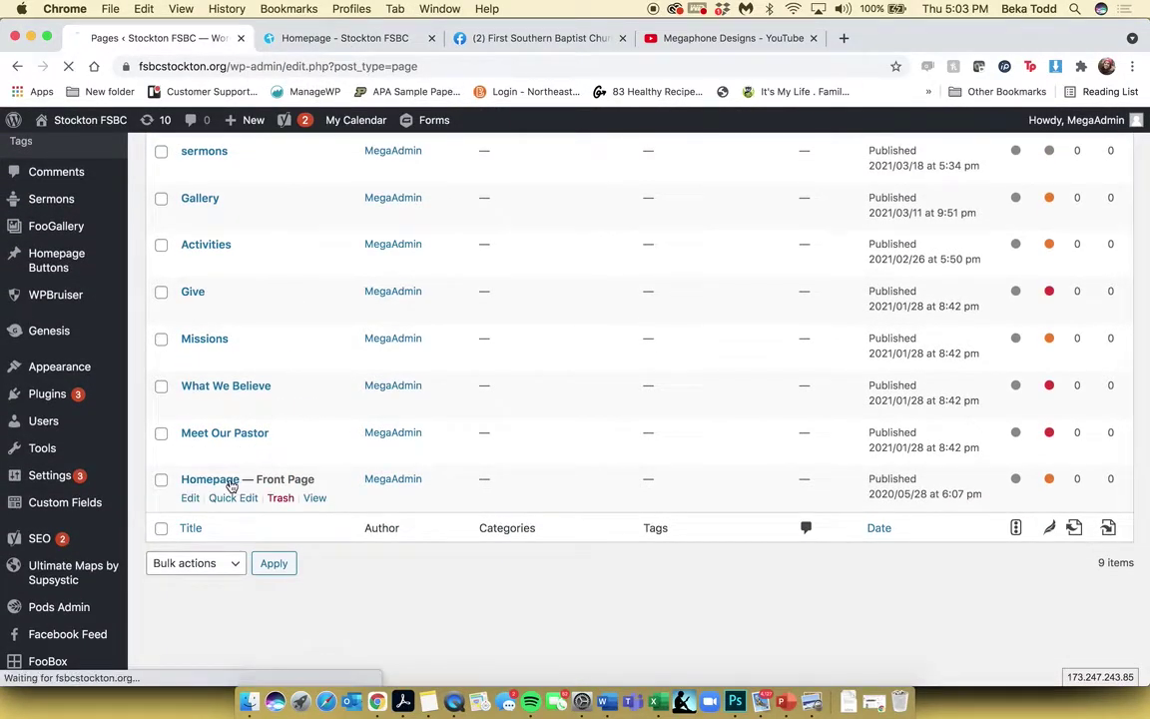
- Examine the live homepage from the header menu, banner and icon buttons through the service times to the map and contact form
click(380, 40)
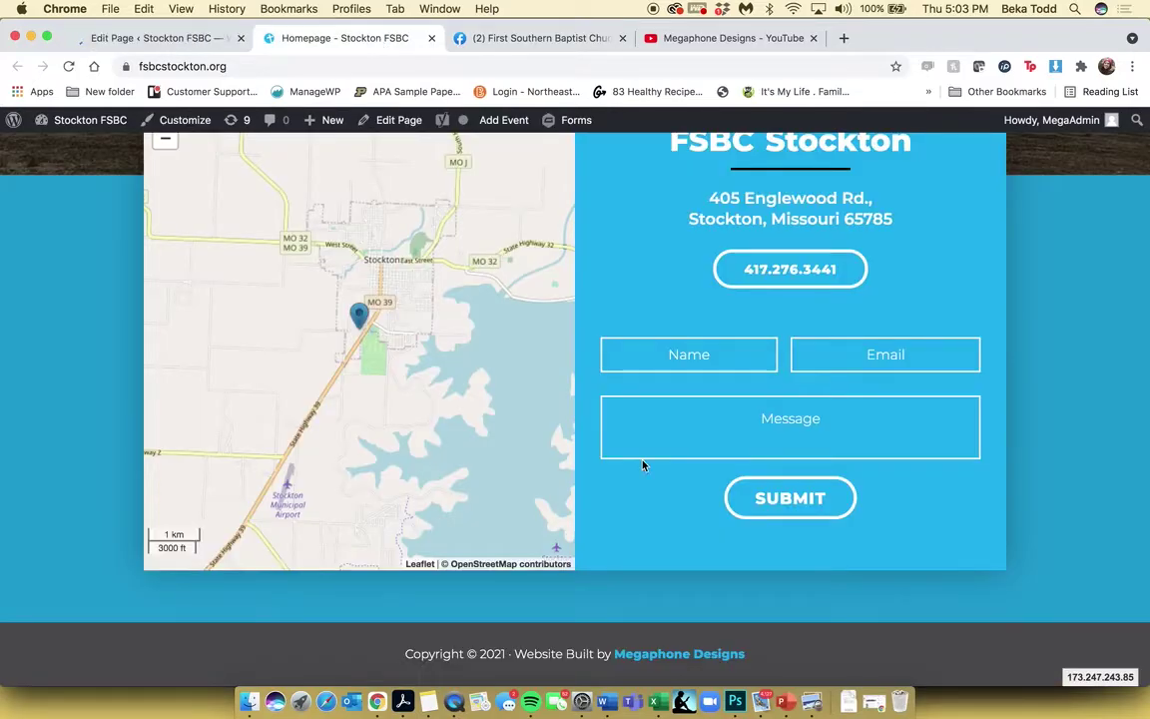
scroll(643, 465, up, 10)
scroll(643, 465, up, 10)
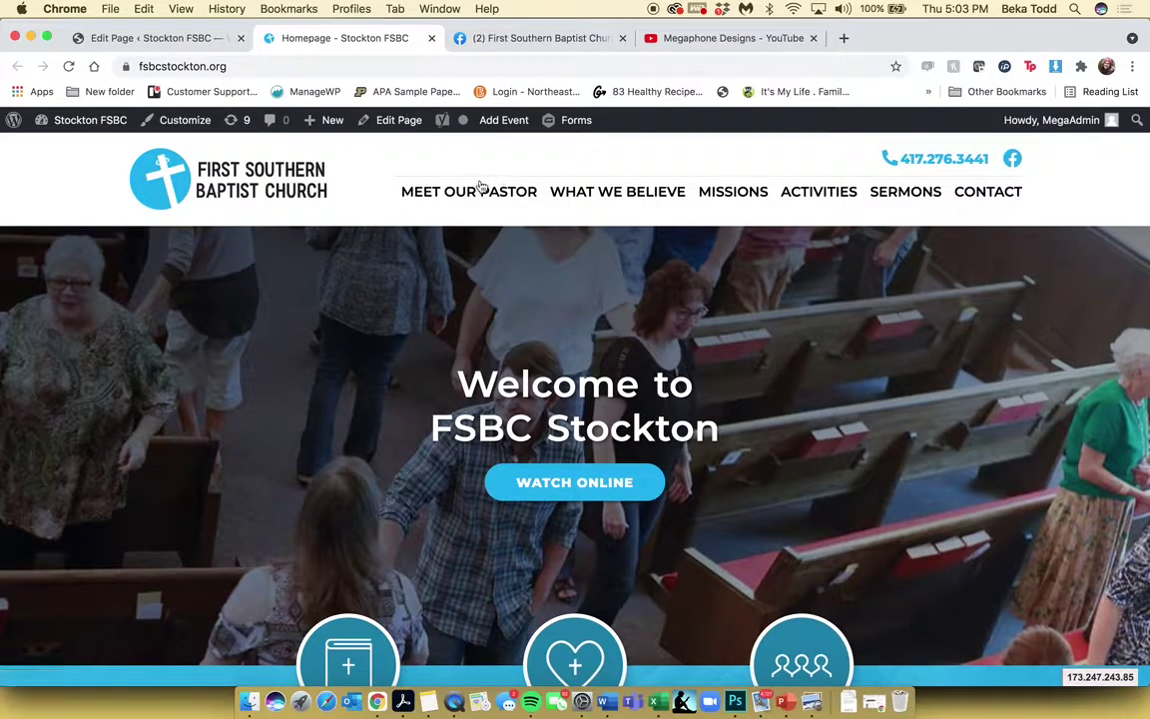
scroll(436, 345, down, 2)
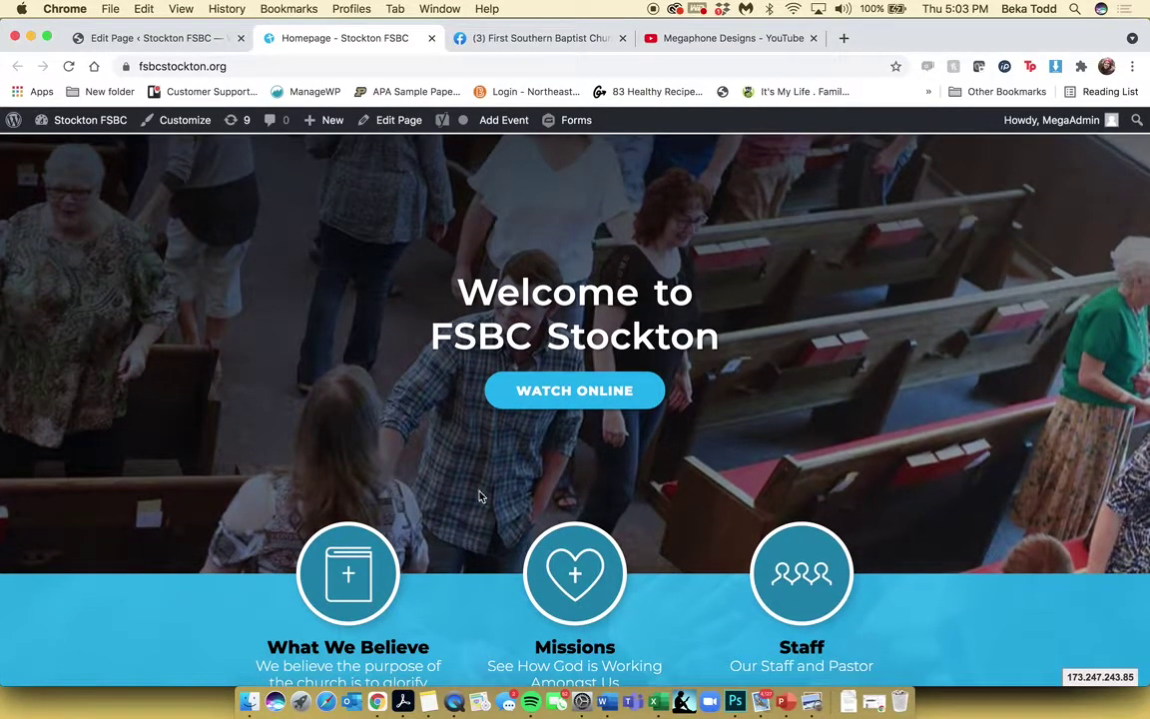
scroll(499, 519, down, 3)
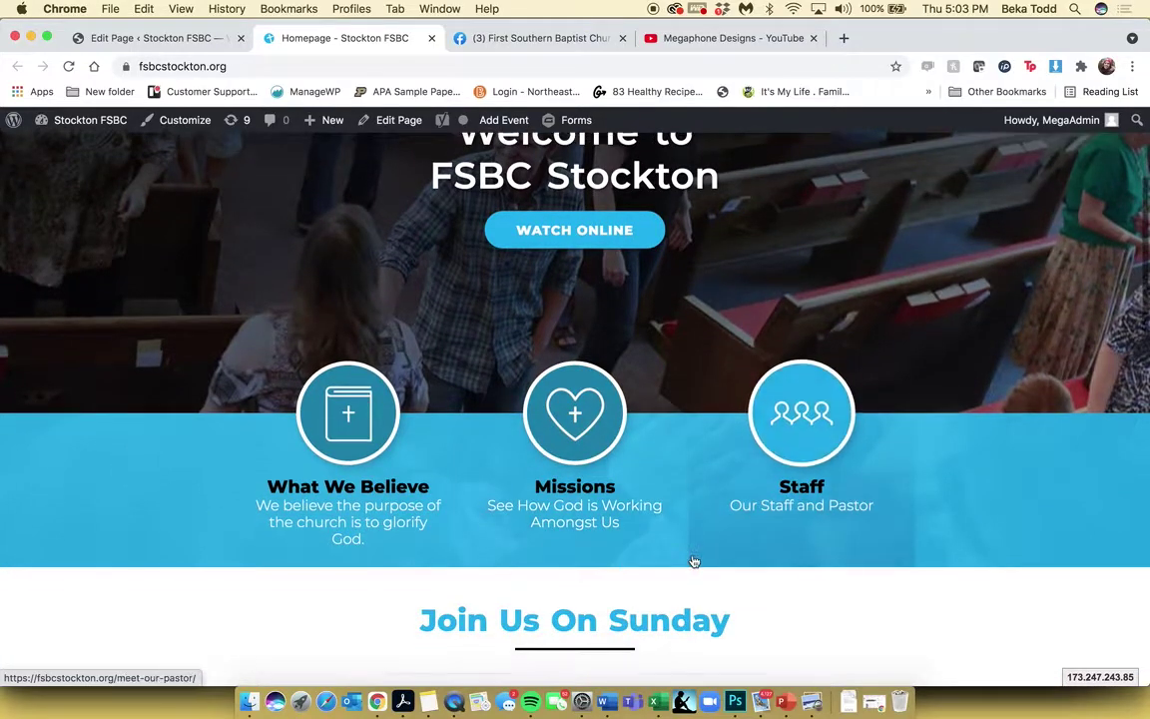
scroll(699, 599, down, 5)
scroll(707, 650, down, 5)
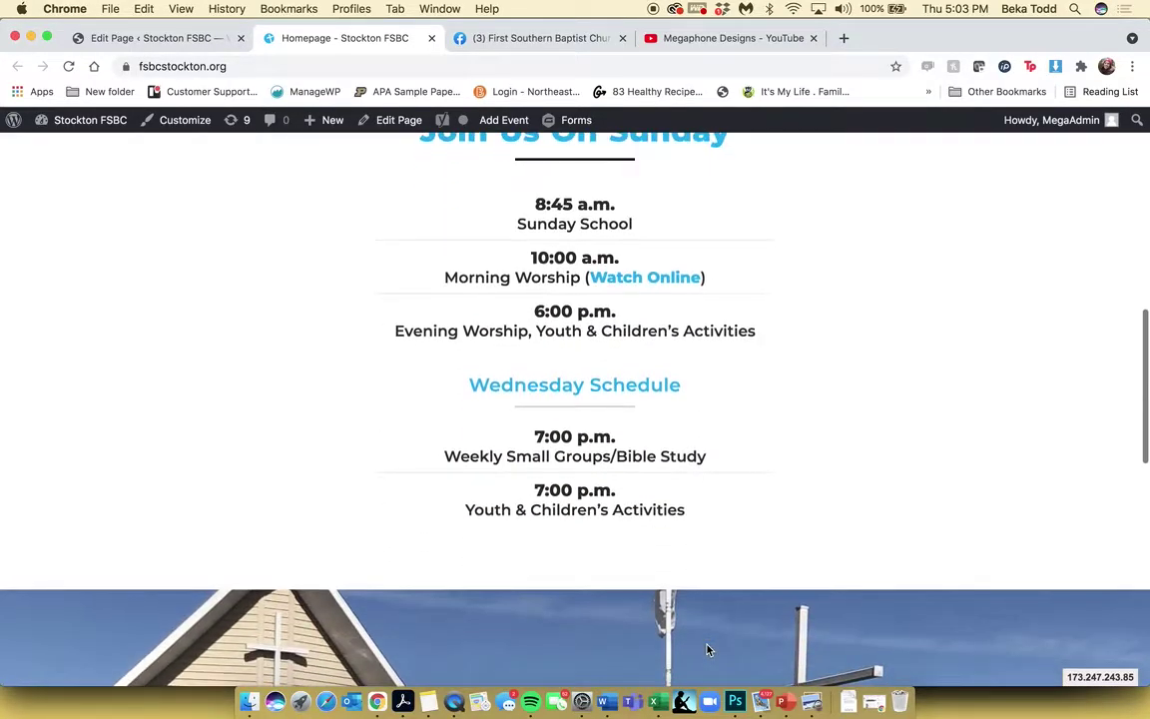
scroll(707, 650, down, 5)
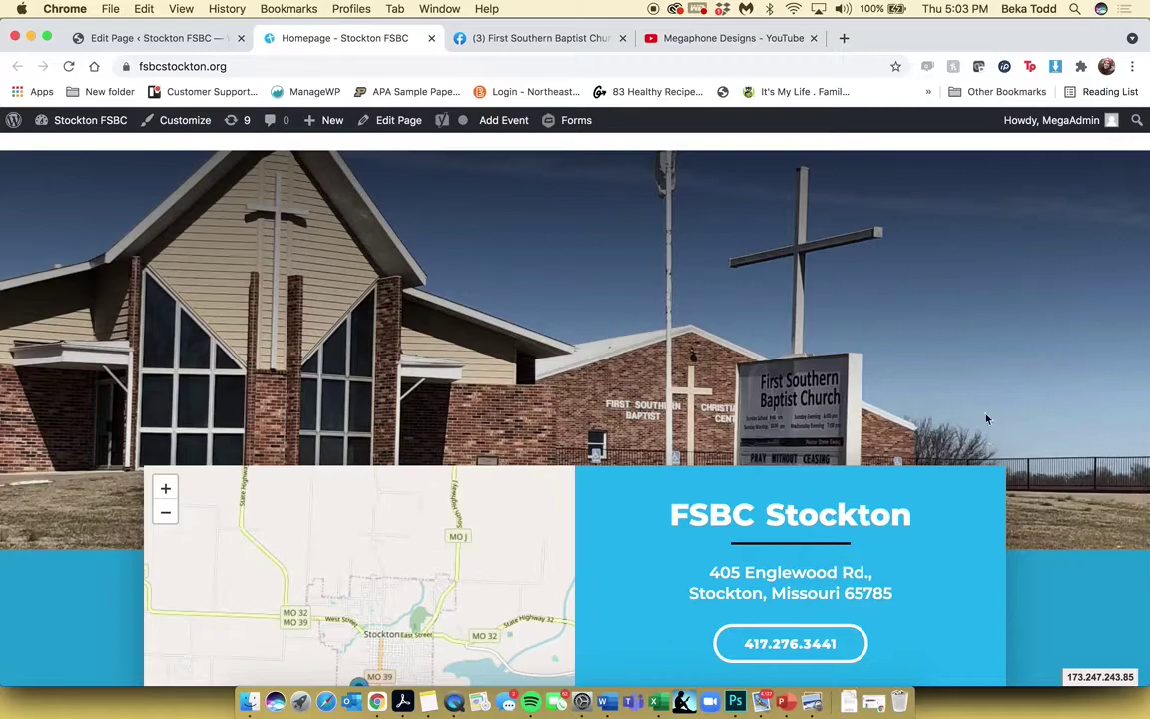
scroll(963, 386, down, 3)
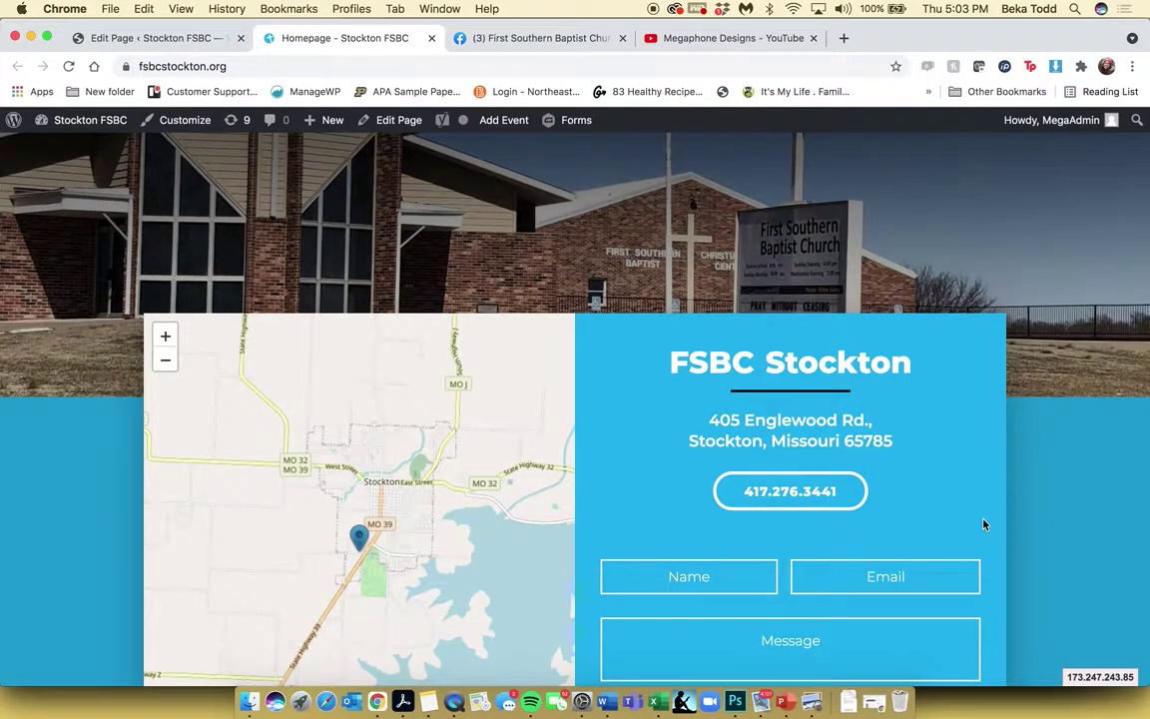
- Return to the Homepage editor and select the homepage_button pods shortcode in the Buttons section's content
click(155, 38)
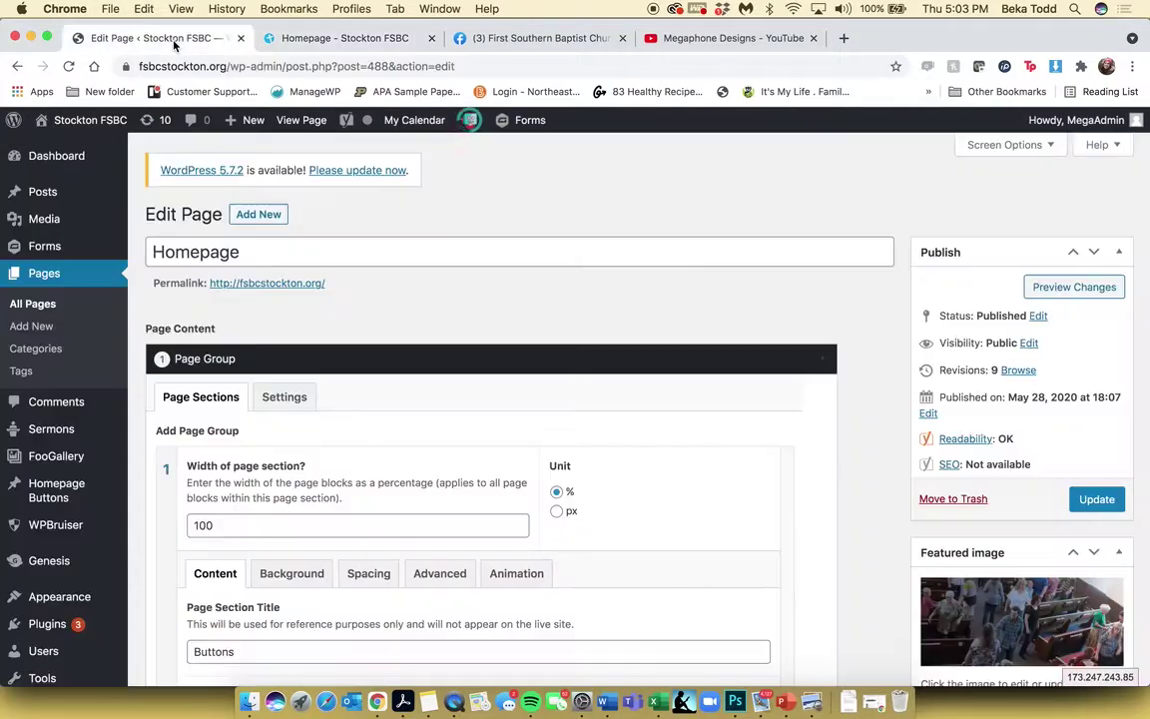
scroll(451, 309, down, 1)
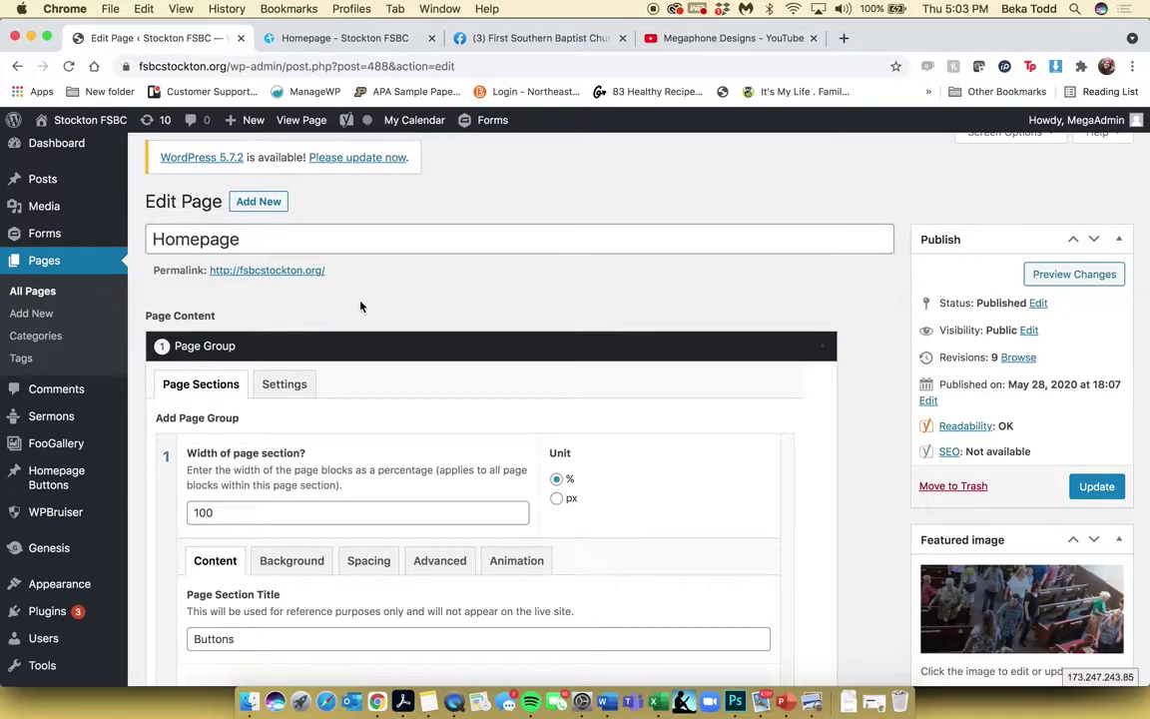
scroll(380, 262, down, 3)
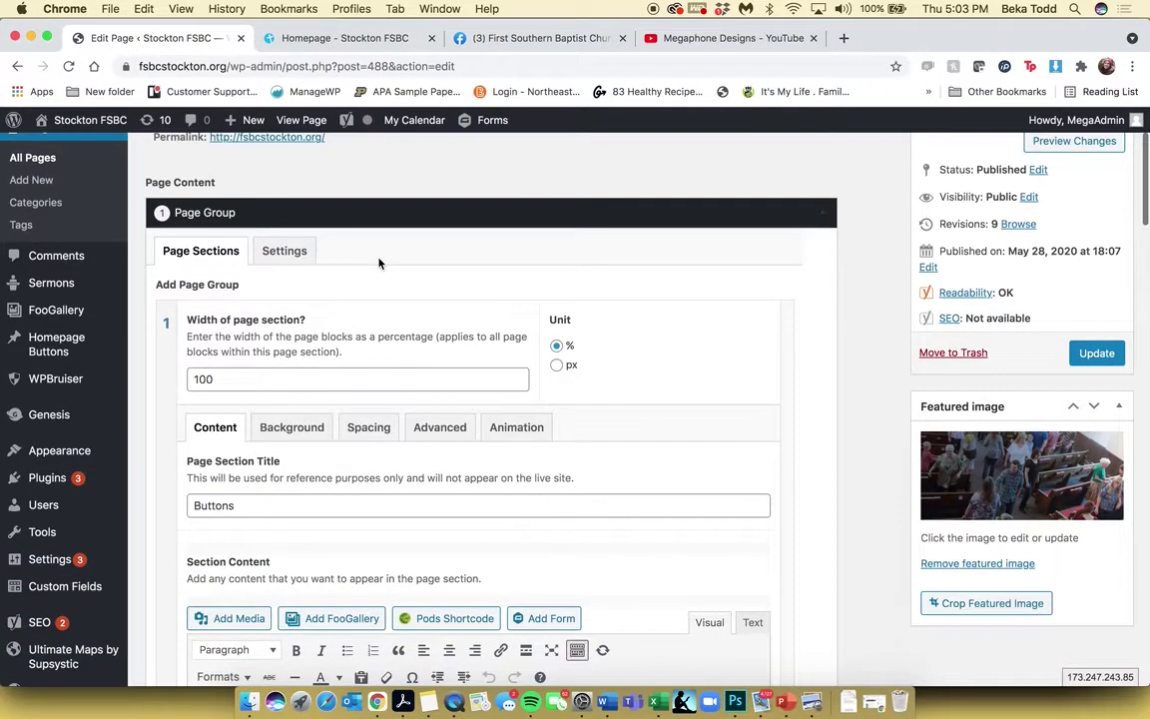
scroll(380, 262, up, 4)
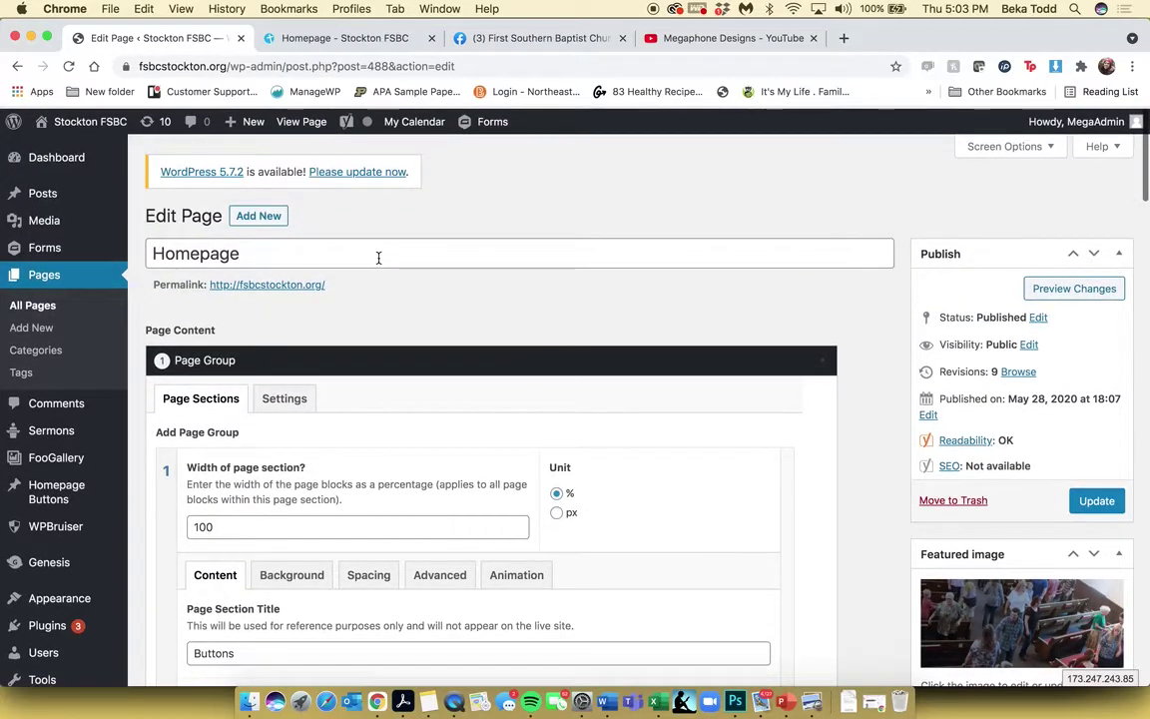
scroll(378, 258, down, 8)
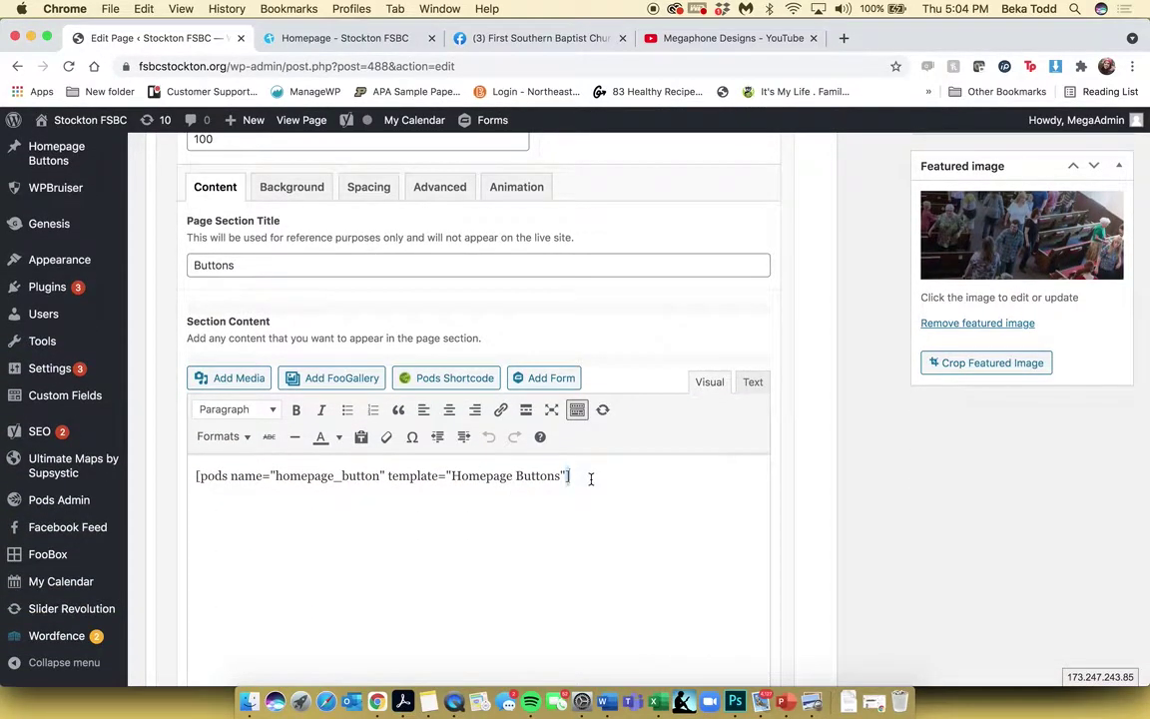
key(super+a)
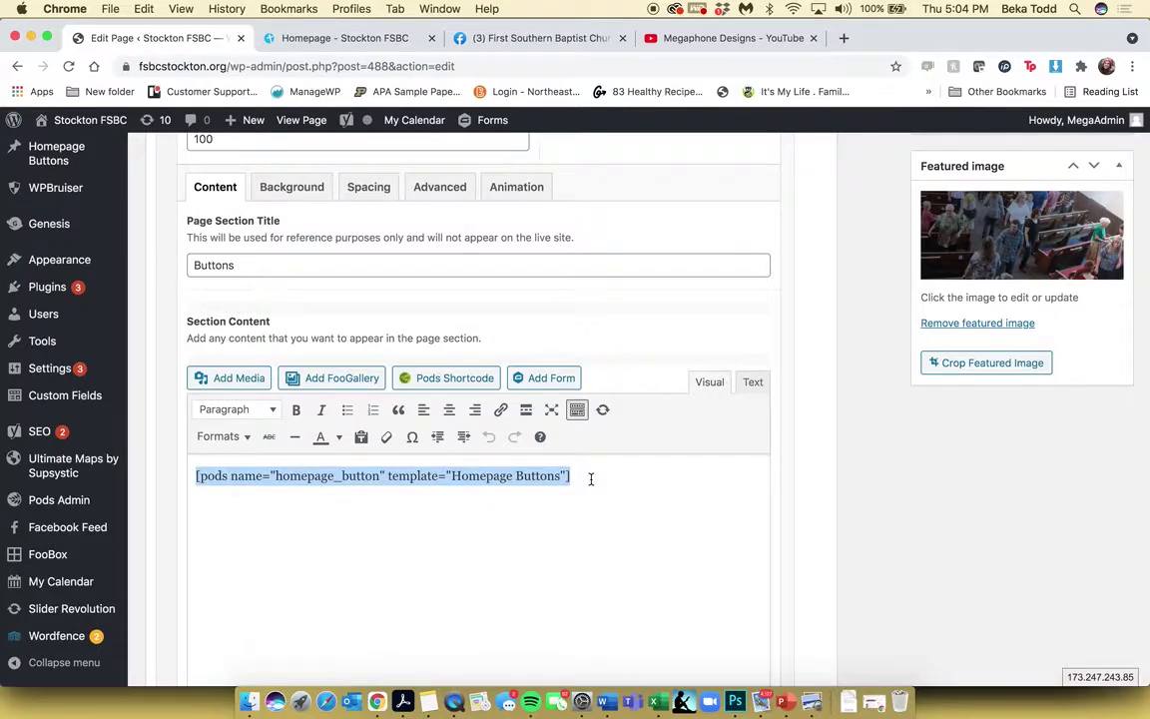
- View the What We Believe, Missions and Staff buttons on the live homepage, and return to the shortcode in the Homepage editor
click(372, 39)
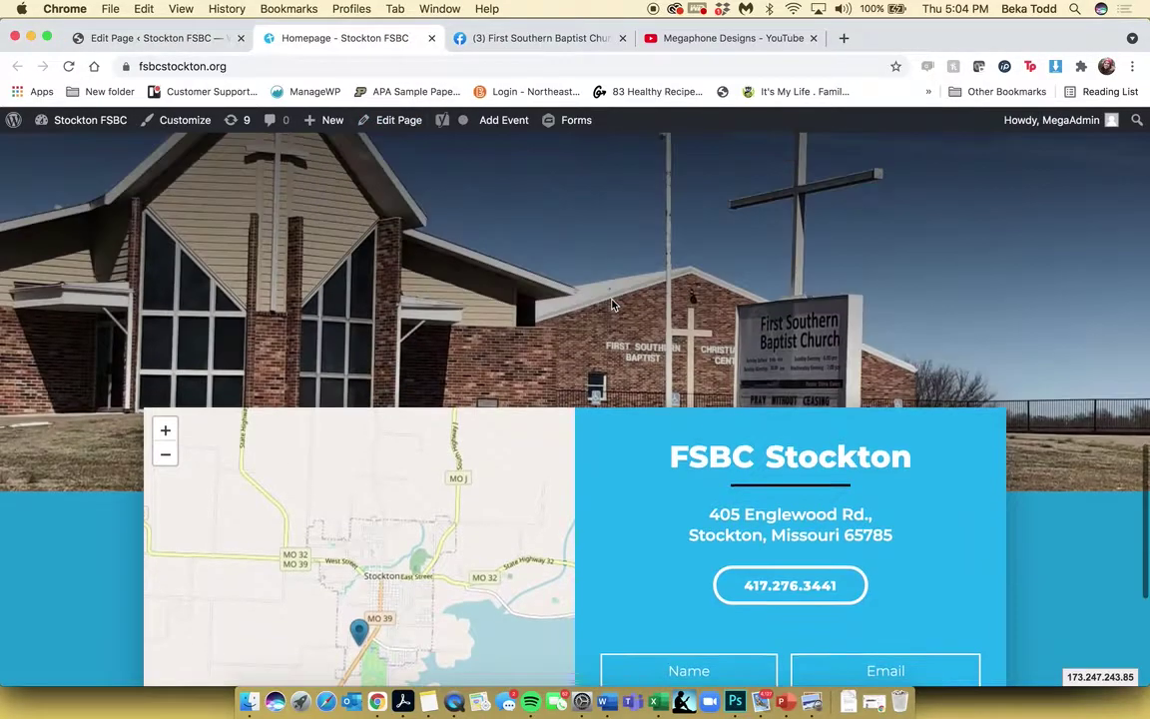
scroll(613, 305, up, 10)
scroll(320, 415, down, 3)
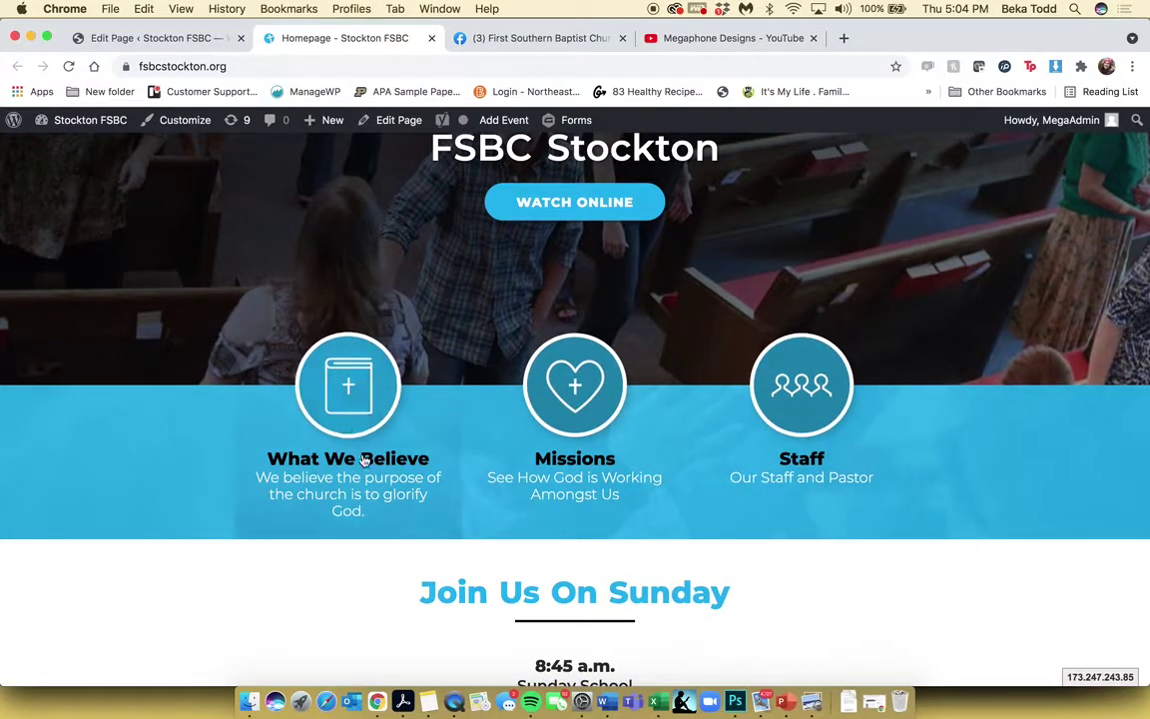
click(166, 40)
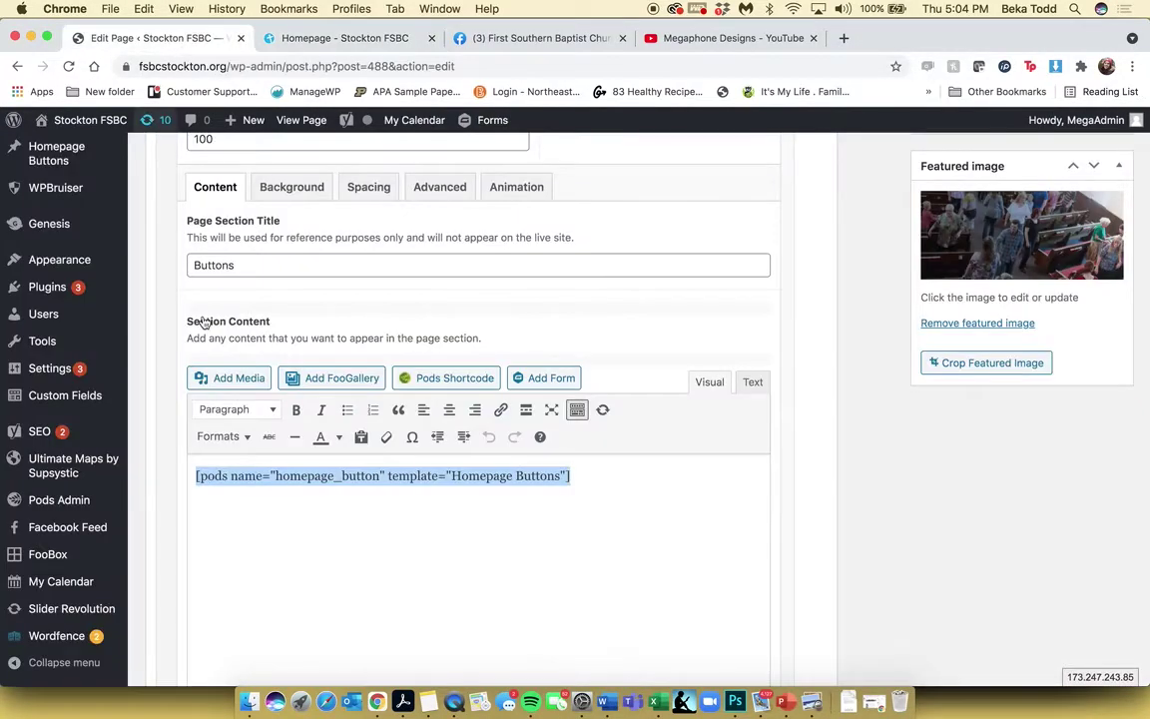
mouse_move(60, 167)
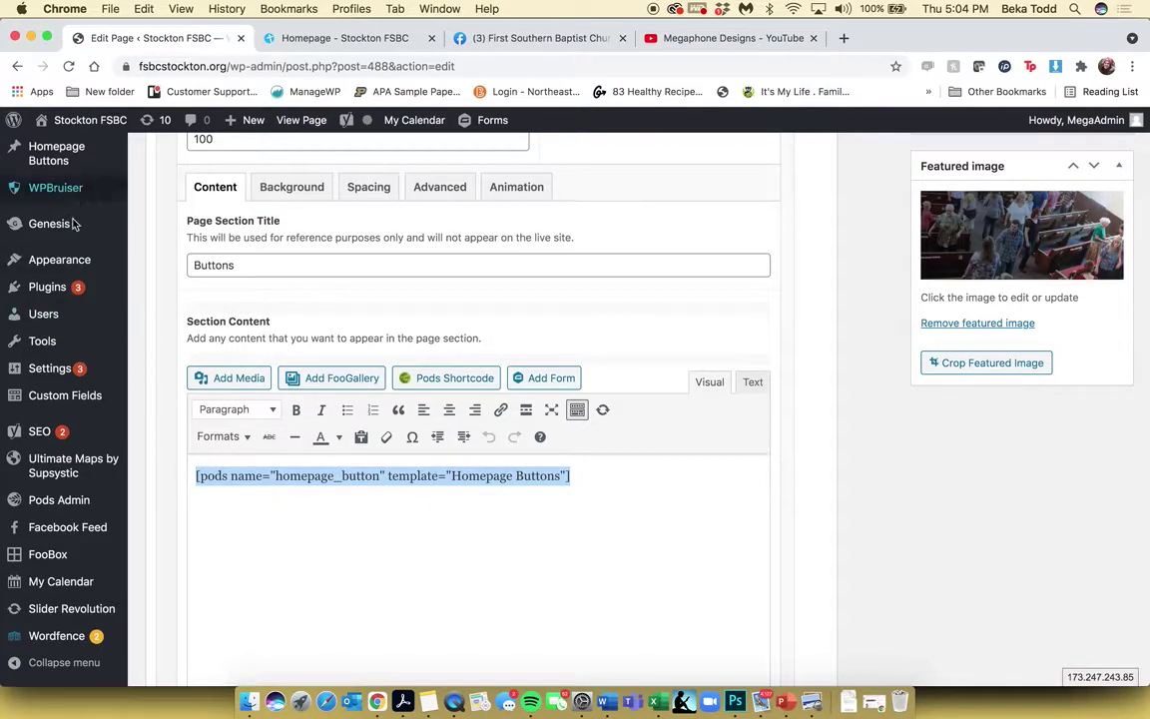
mouse_move(184, 526)
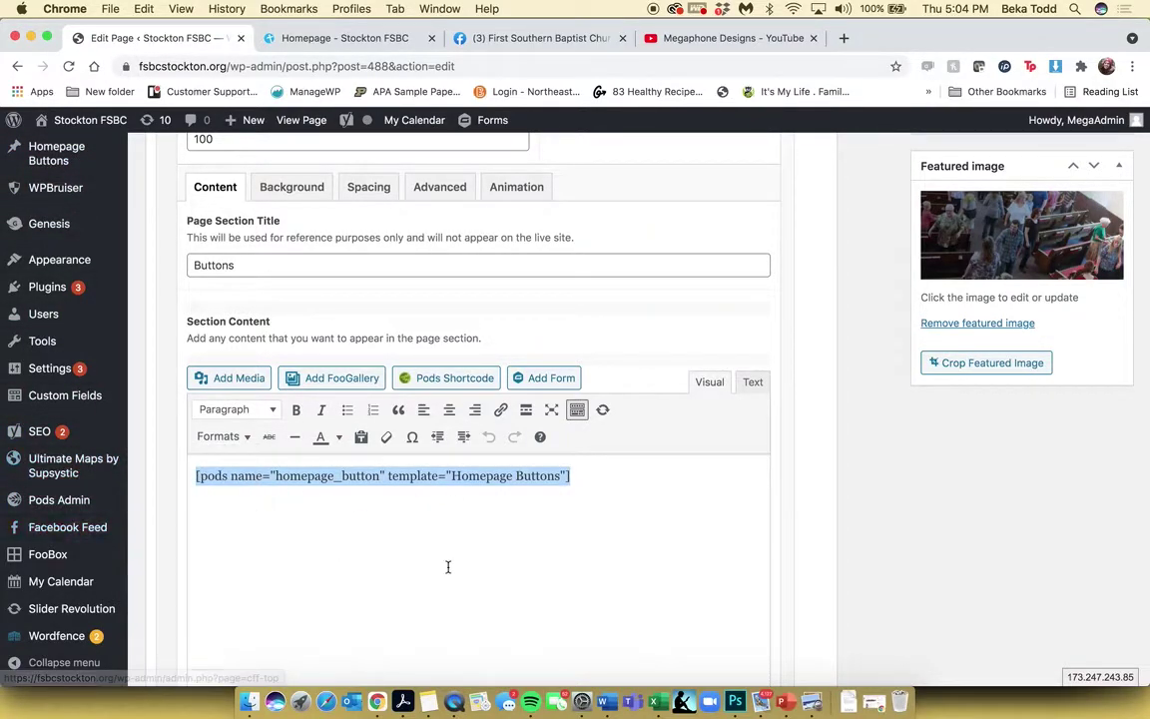
- Go to the Service Times page section below the Buttons section, collapse it and expand it again
scroll(447, 567, down, 2)
scroll(447, 567, down, 1)
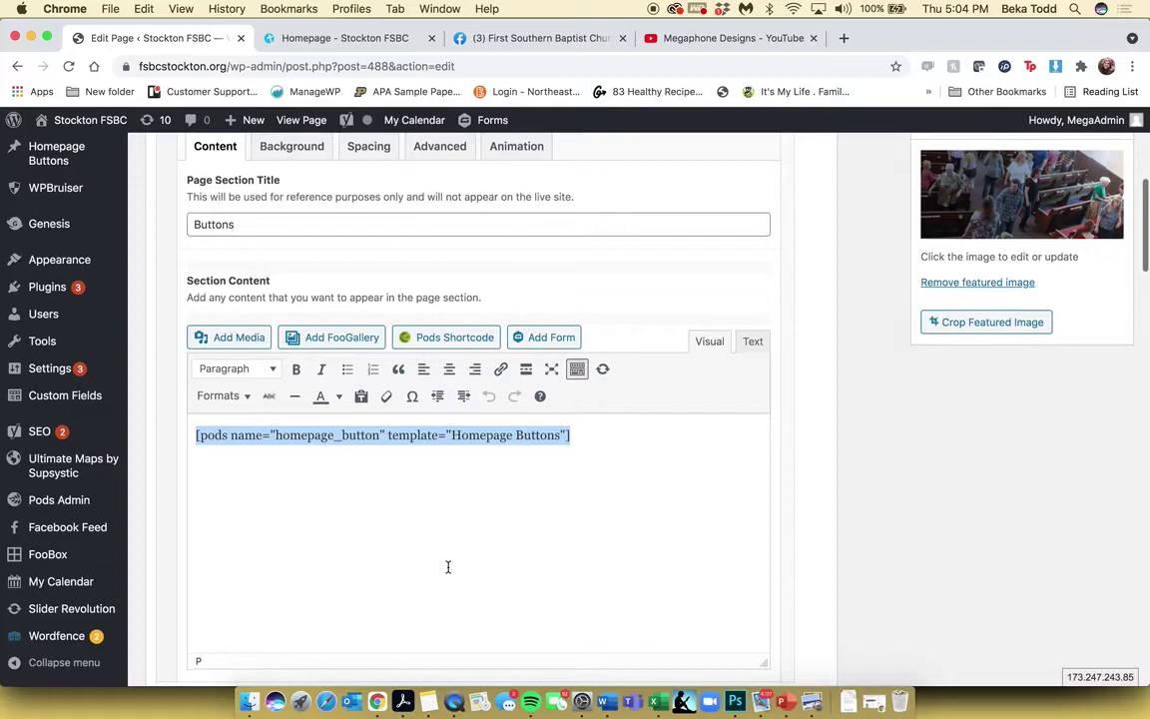
scroll(447, 568, down, 8)
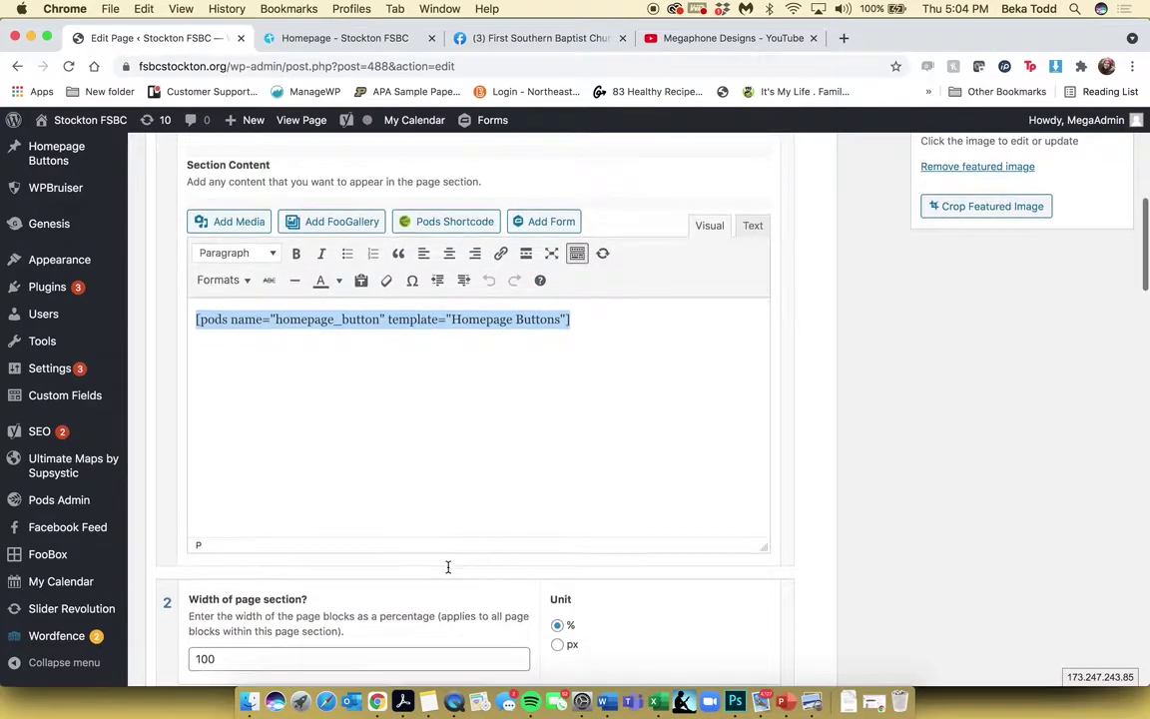
scroll(448, 573, down, 3)
scroll(448, 573, up, 3)
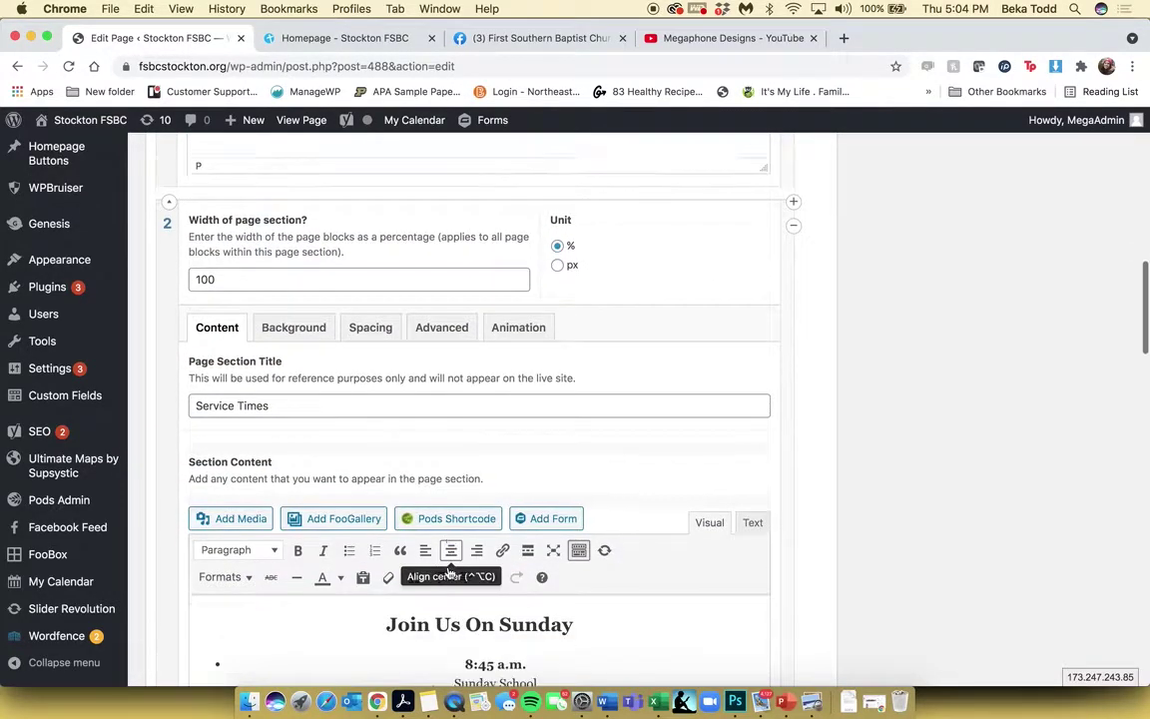
scroll(448, 572, down, 1)
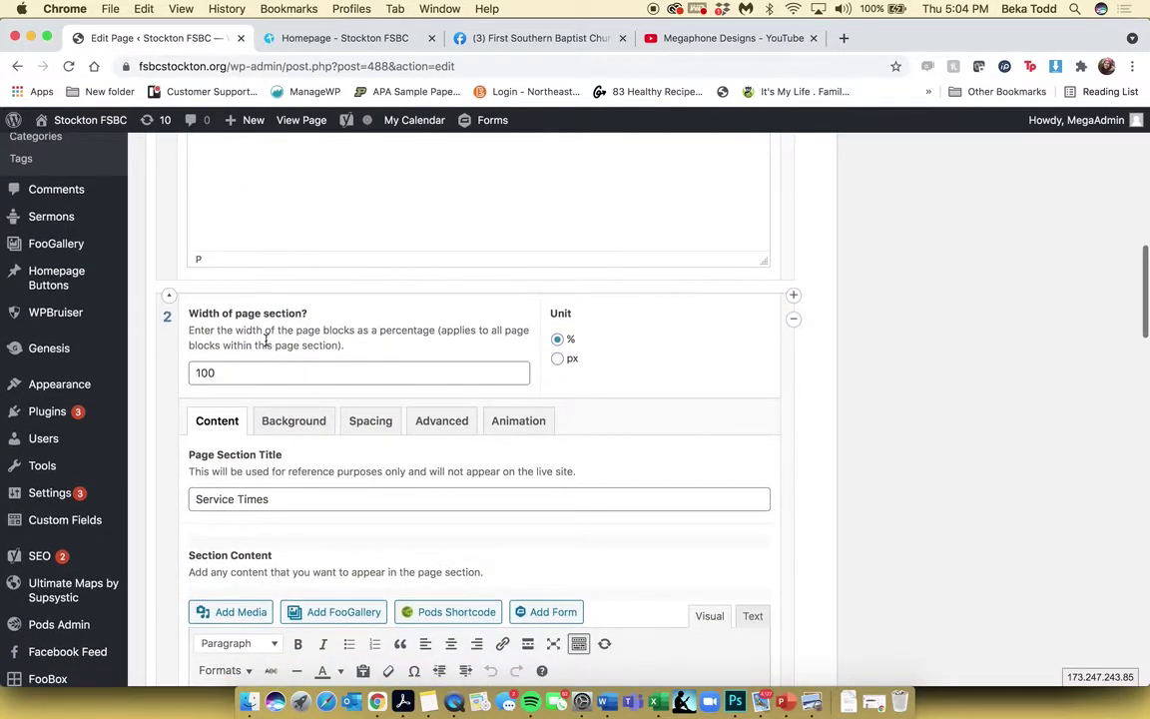
click(170, 298)
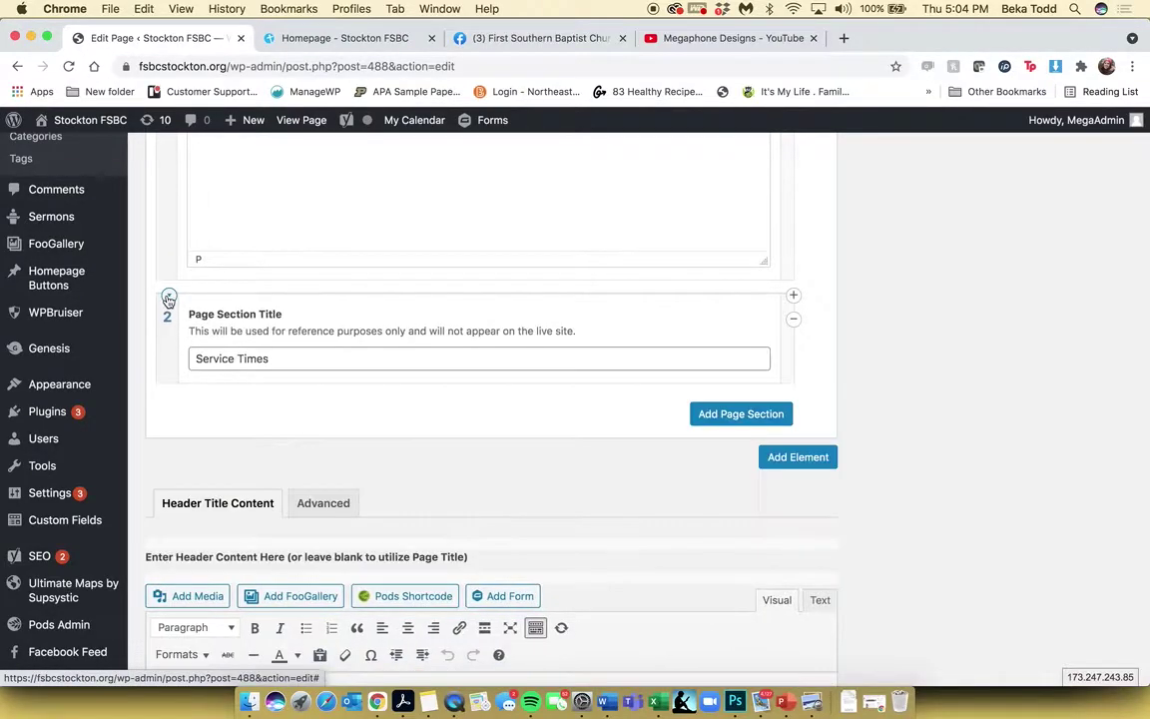
click(170, 300)
- Examine the Sunday and Wednesday schedules in the Service Times section's content, comparing them with the Buttons section above
scroll(395, 403, down, 5)
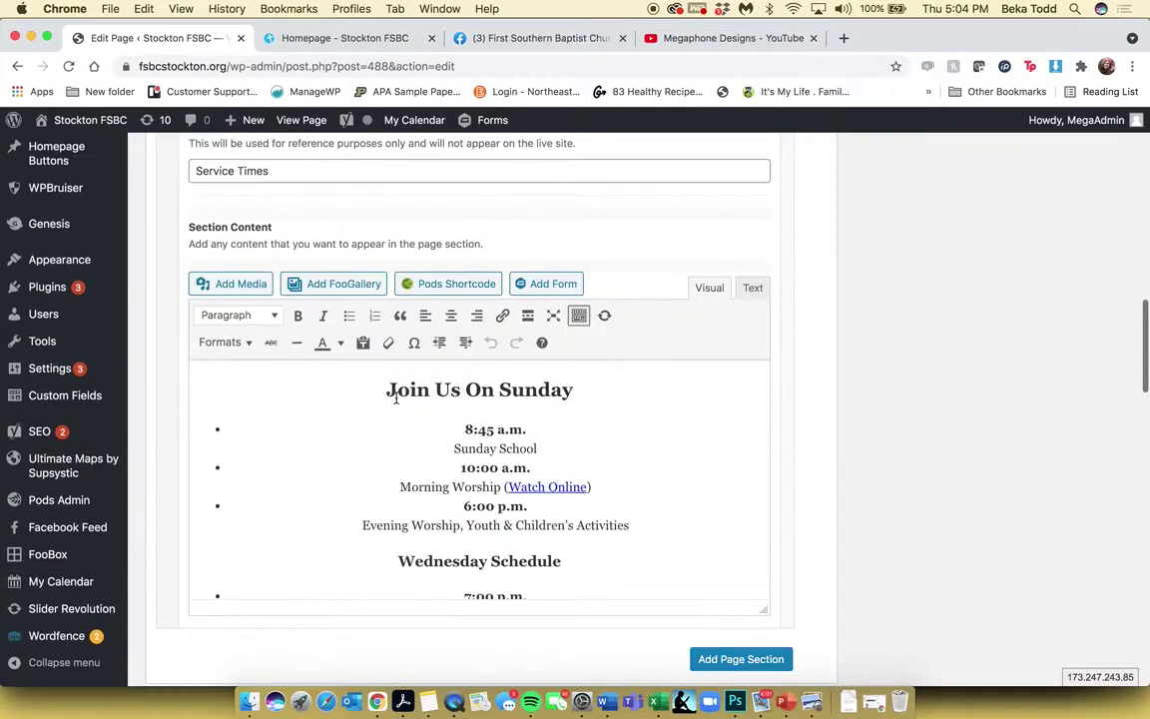
scroll(395, 398, down, 1)
scroll(395, 398, up, 3)
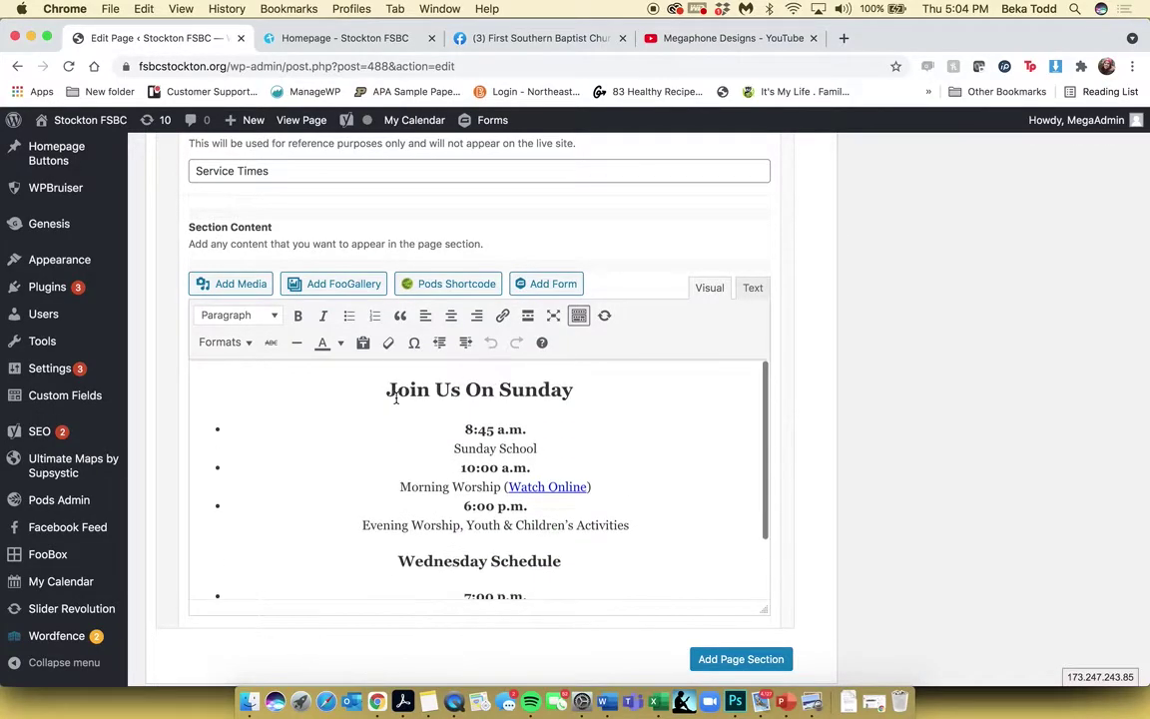
scroll(436, 513, down, 2)
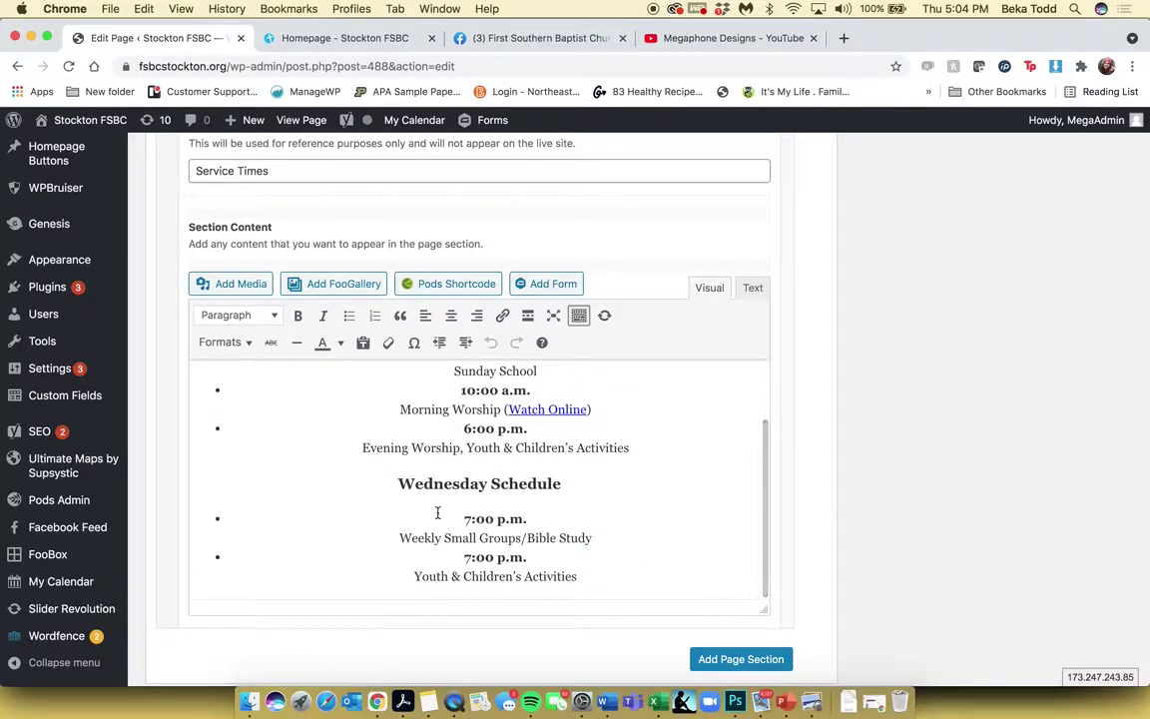
scroll(437, 513, up, 2)
scroll(436, 513, up, 10)
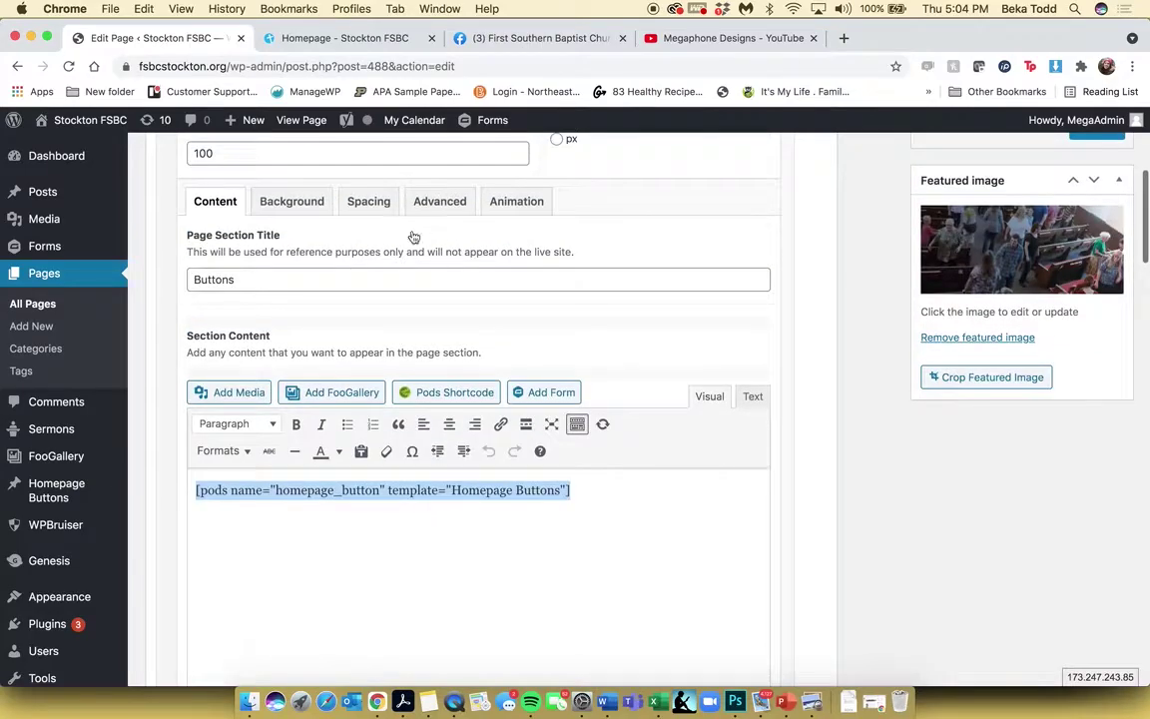
scroll(425, 567, down, 1)
scroll(425, 567, down, 10)
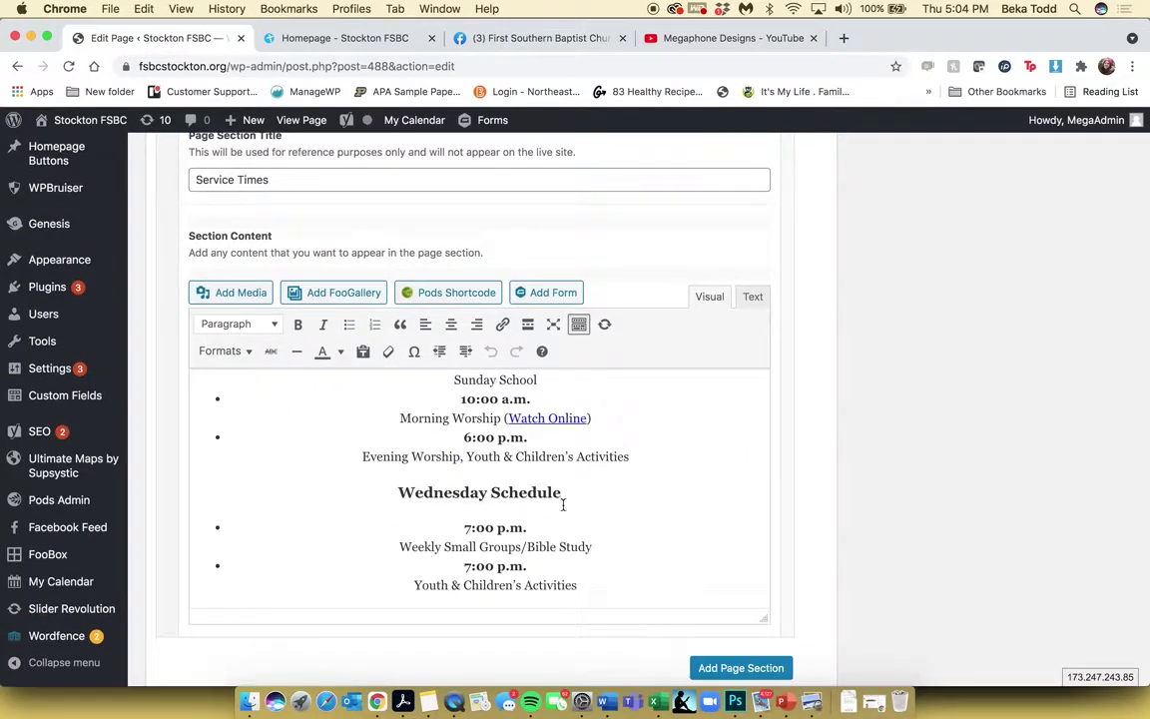
- Place the cursor in the Evening Worship line and the Sunday School time of the Service Times content, and review both schedules
click(572, 457)
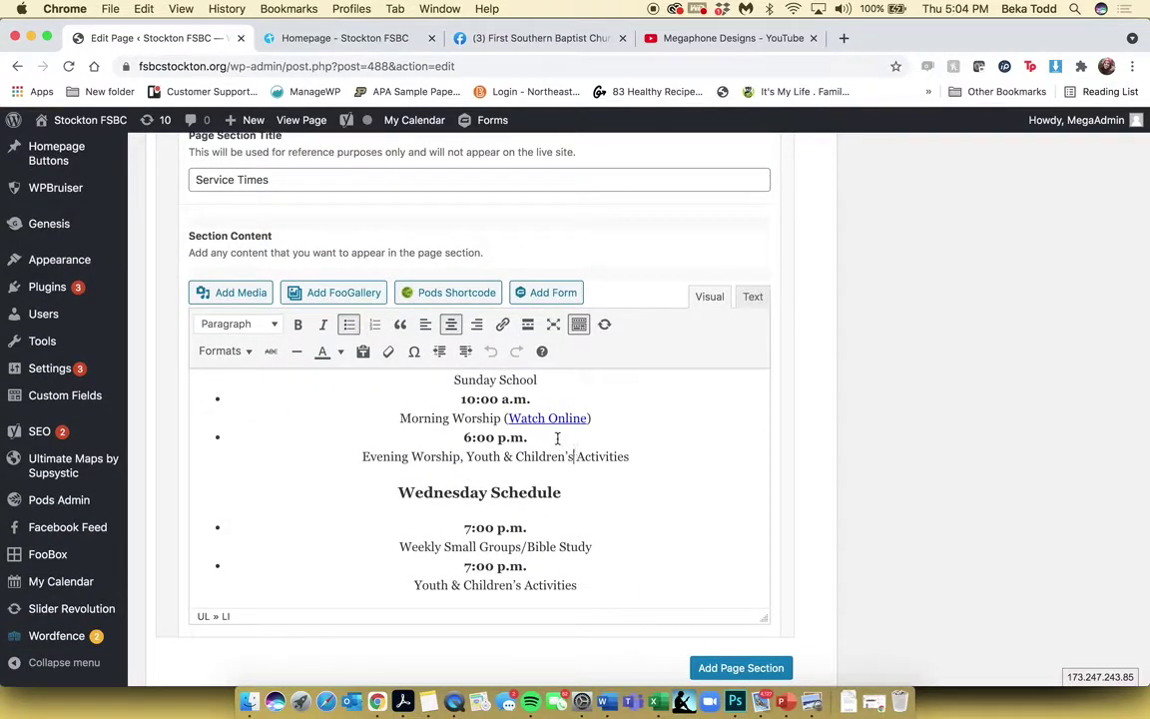
scroll(557, 439, up, 2)
scroll(557, 438, down, 1)
scroll(558, 438, up, 1)
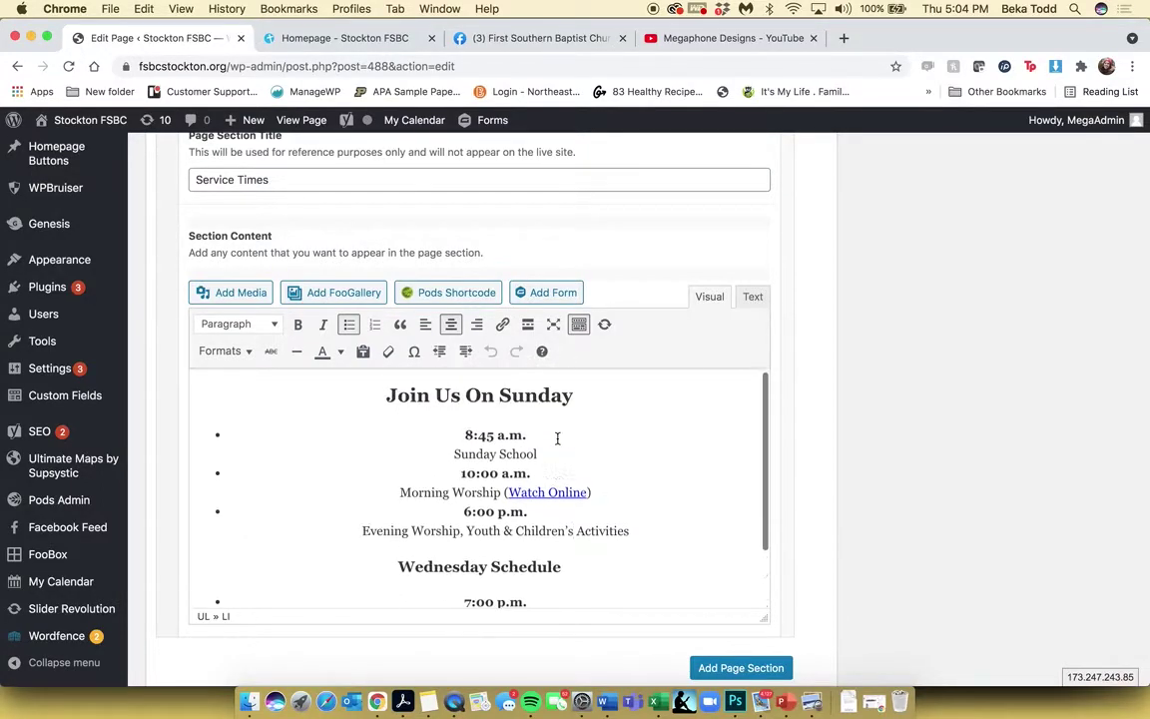
click(493, 439)
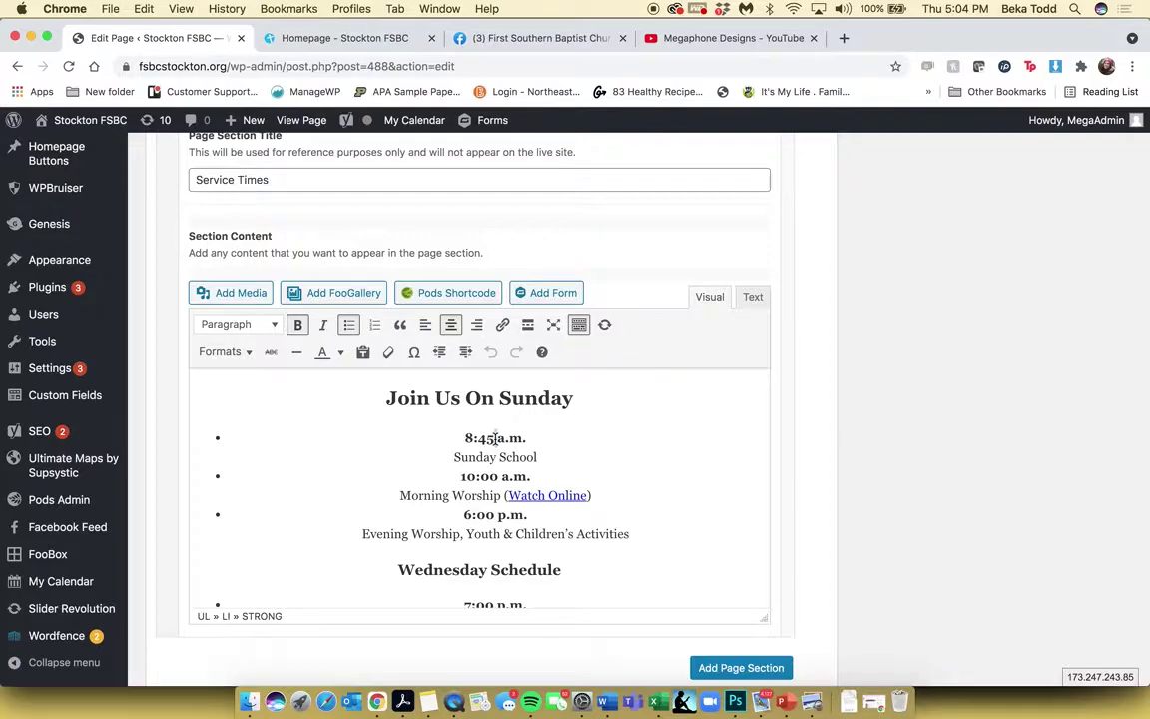
scroll(491, 510, down, 2)
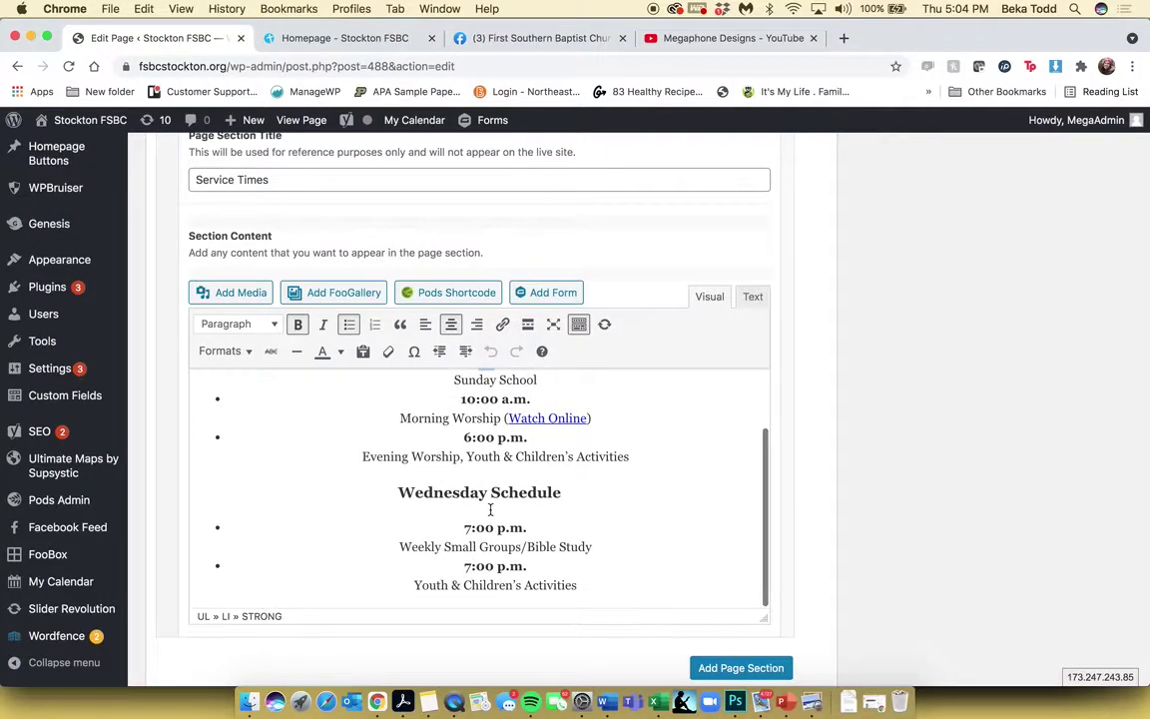
scroll(559, 519, down, 5)
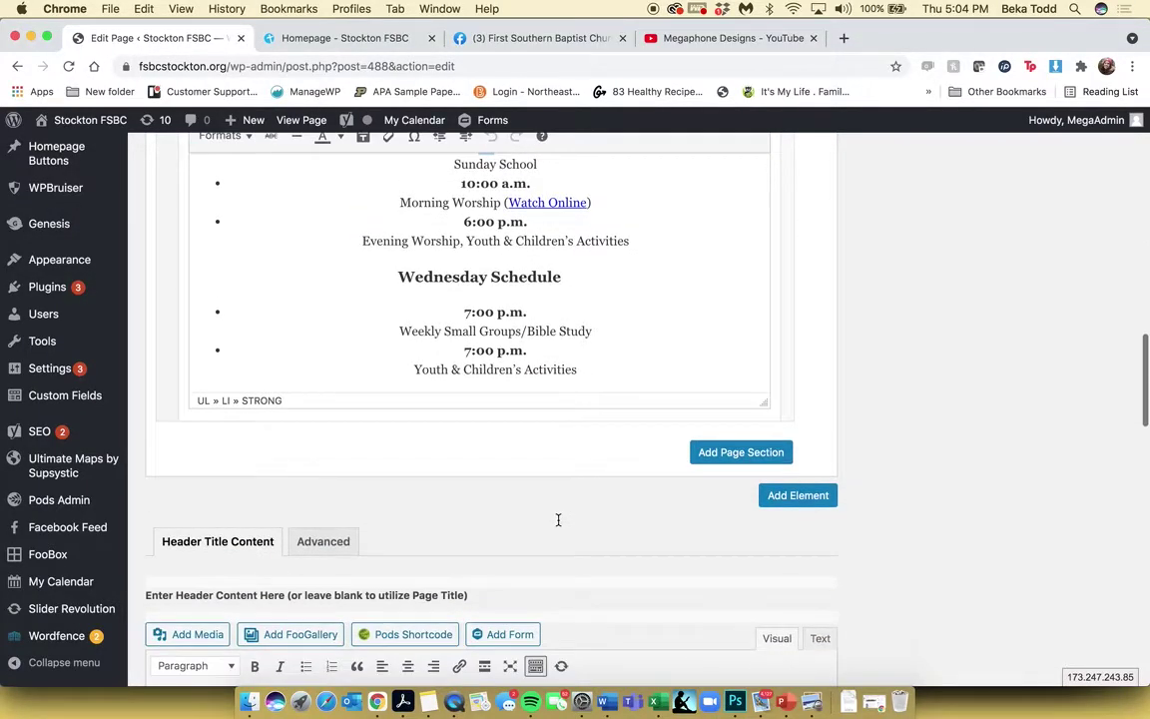
- View the Sunday and Wednesday schedules on the live homepage, and return to the Homepage editor
scroll(557, 520, up, 7)
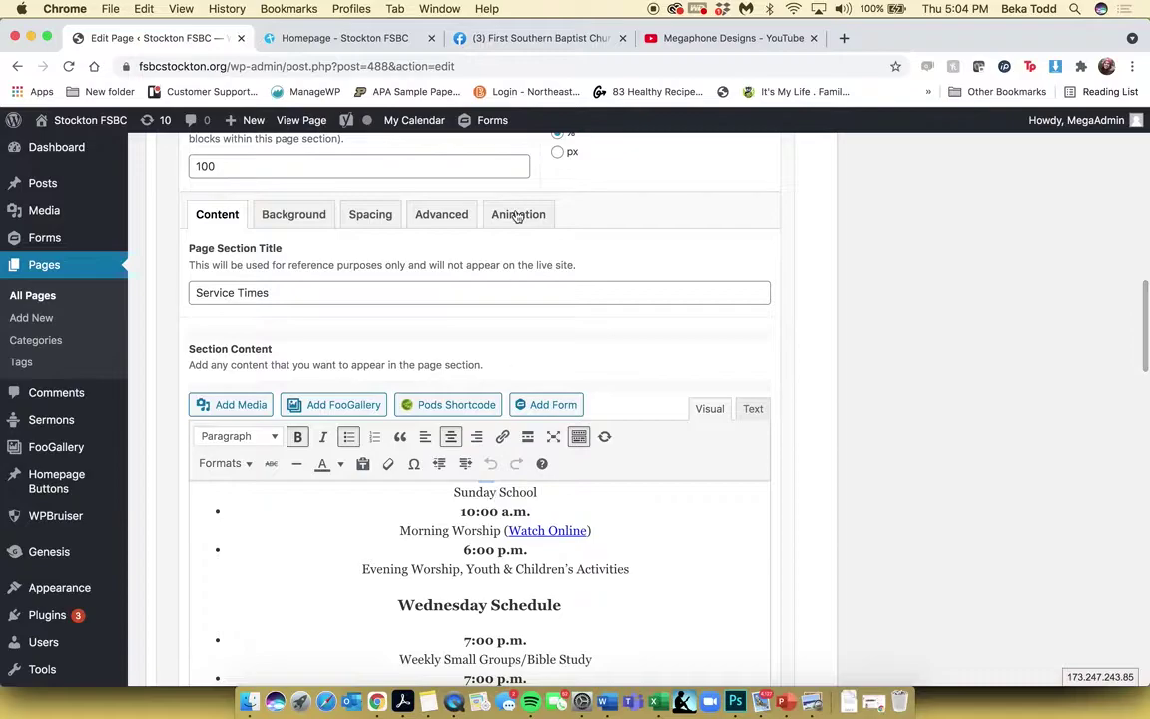
click(344, 40)
scroll(618, 358, down, 3)
scroll(853, 483, down, 5)
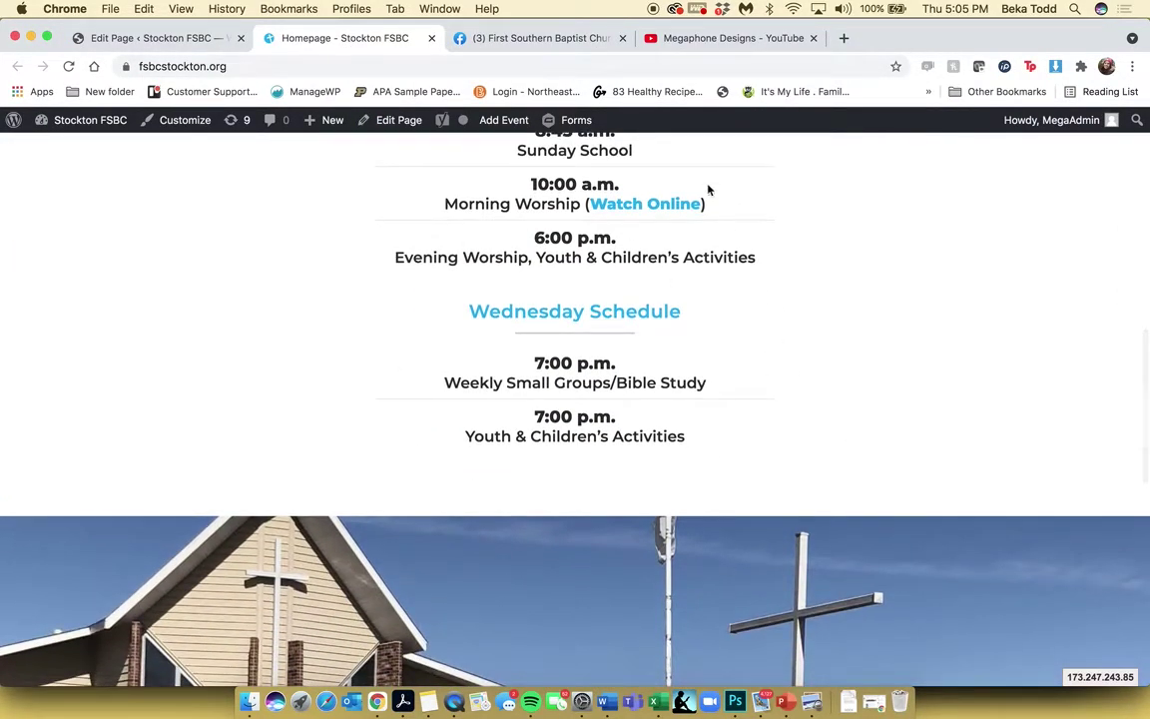
click(148, 38)
- Examine the file upload and media library options for the Homepage's featured image, and close the image picker
scroll(532, 347, up, 10)
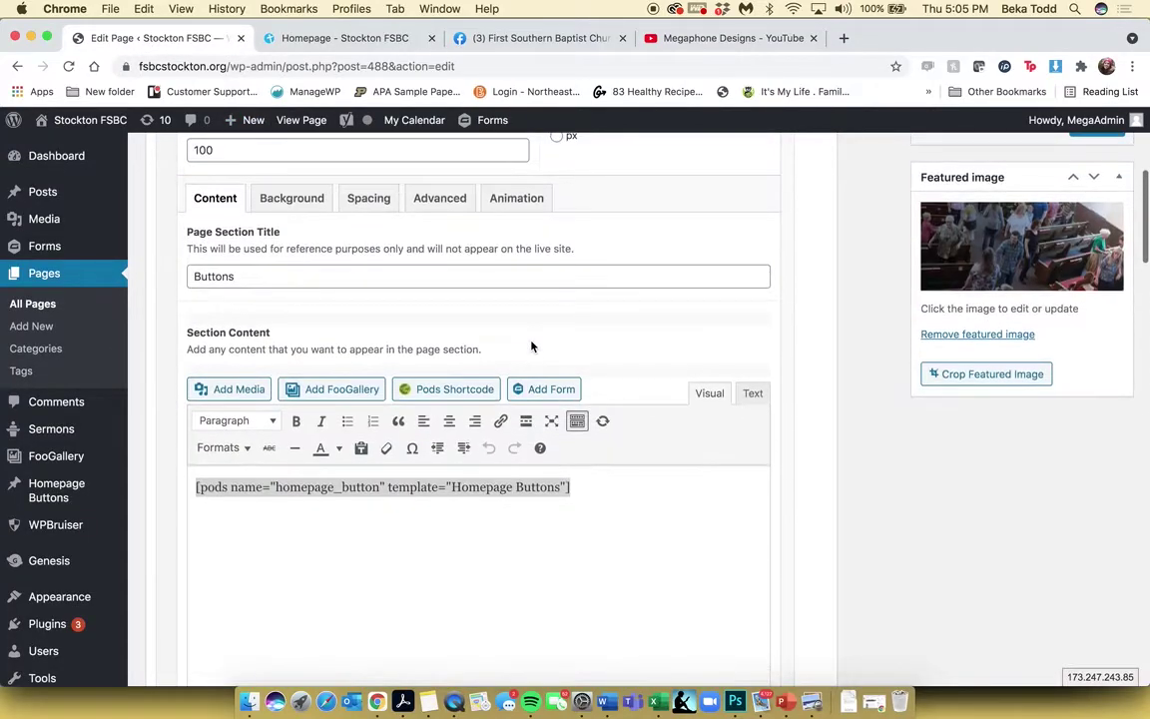
scroll(531, 346, up, 2)
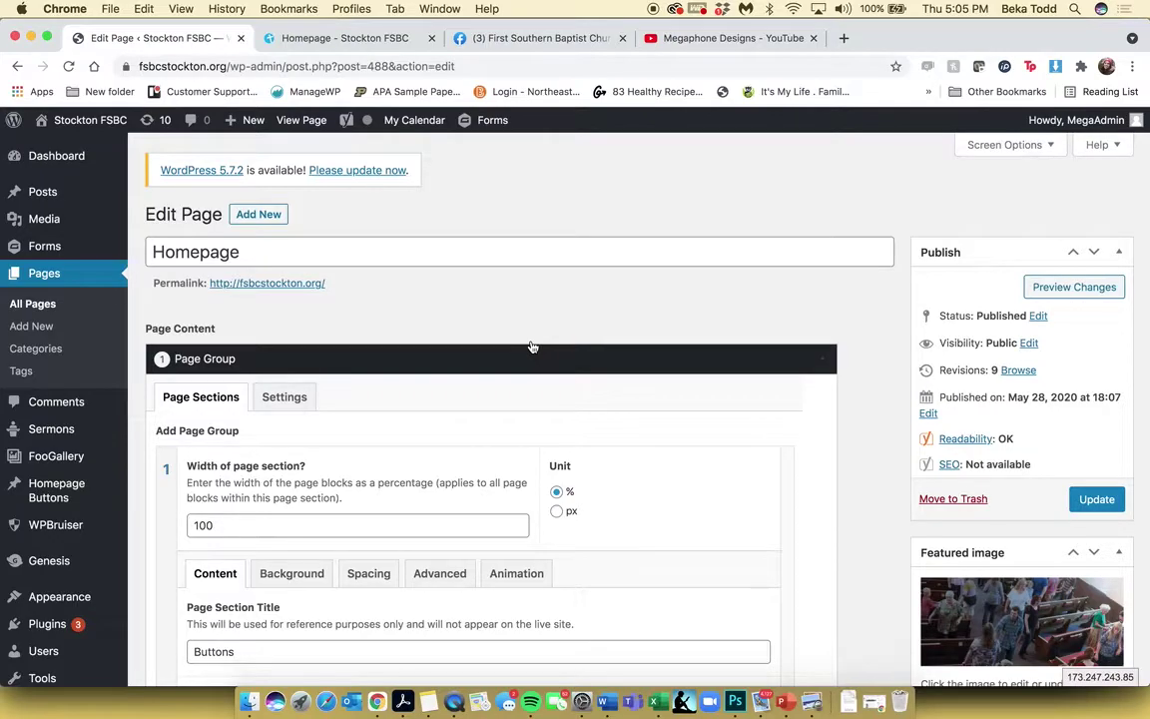
scroll(532, 347, down, 4)
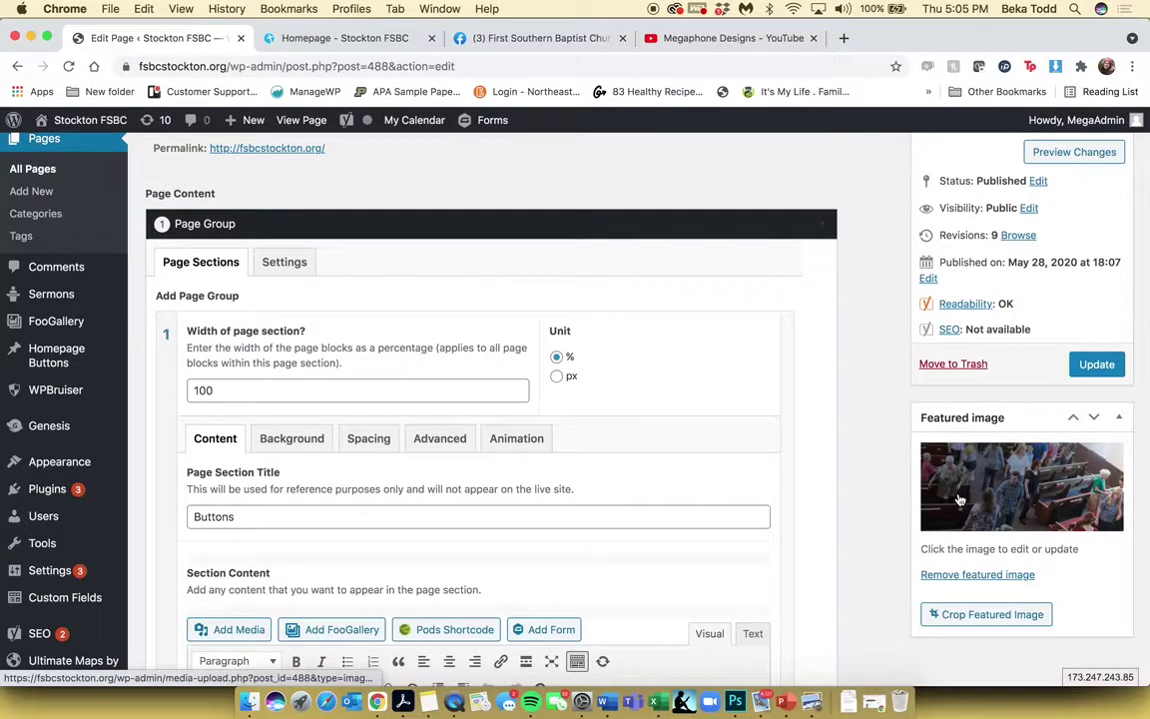
click(1011, 509)
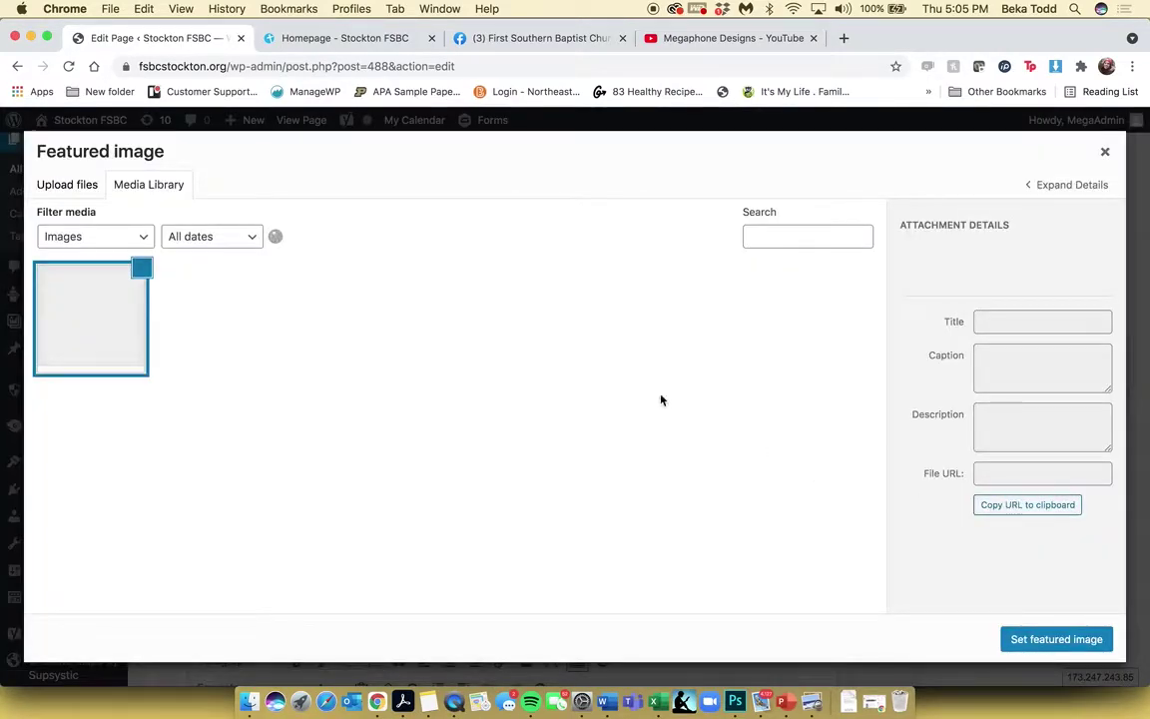
click(78, 186)
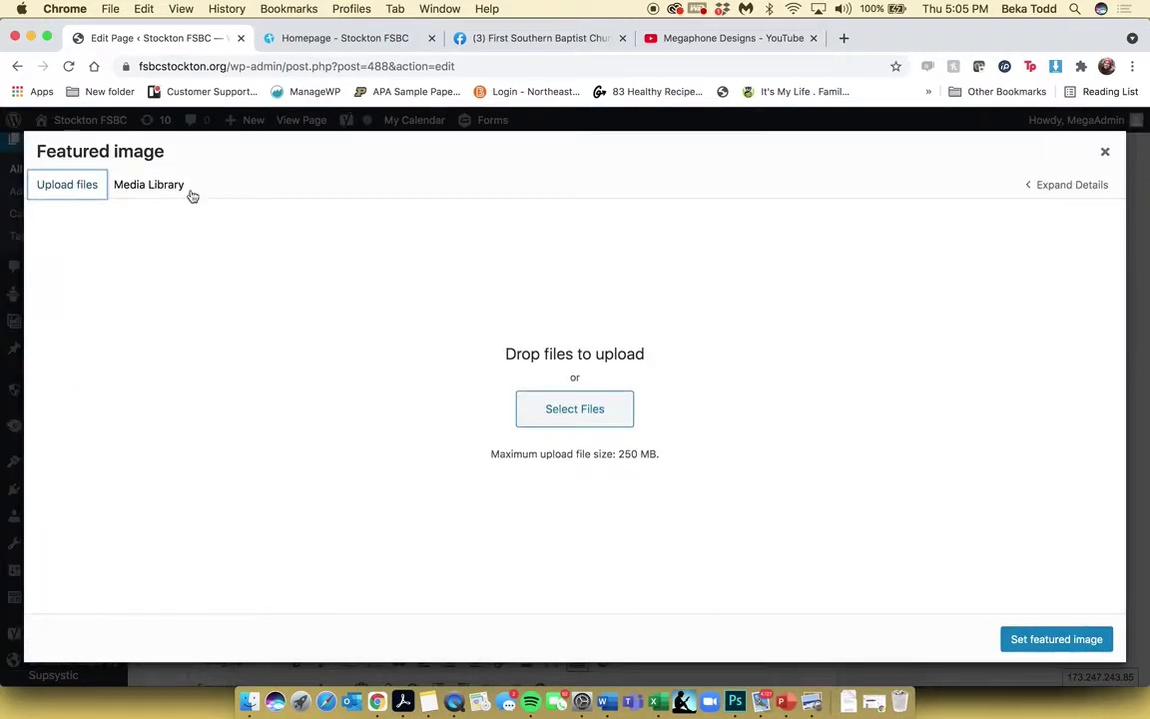
click(150, 186)
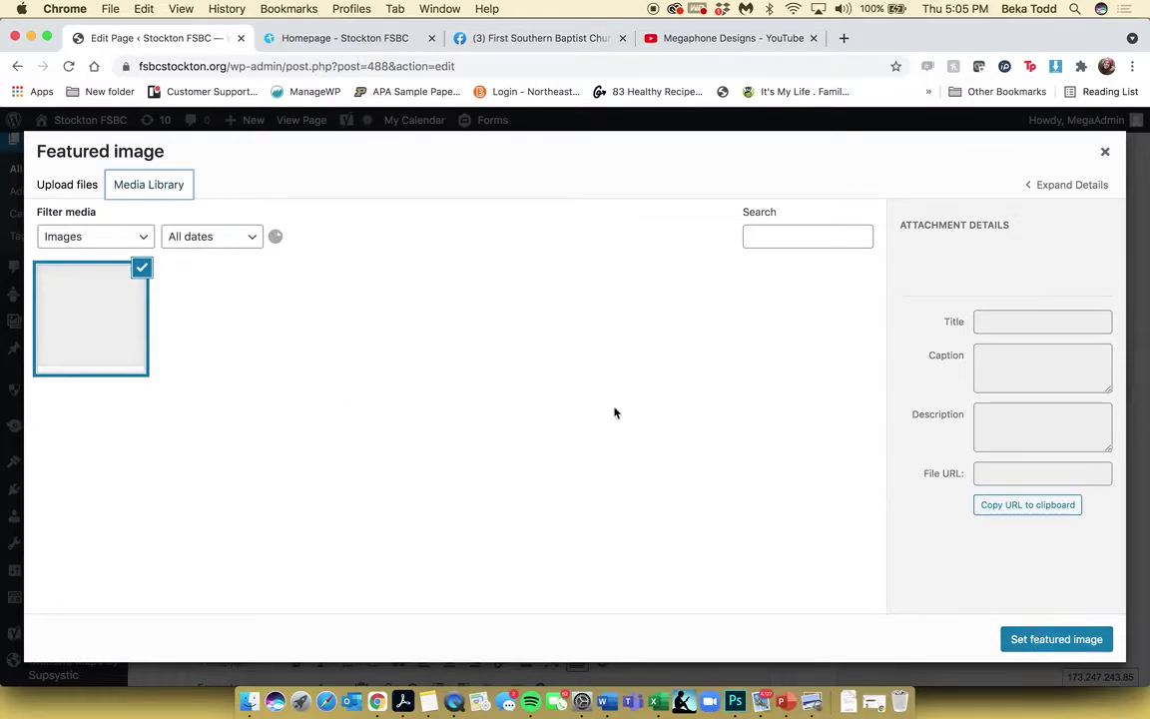
click(1105, 152)
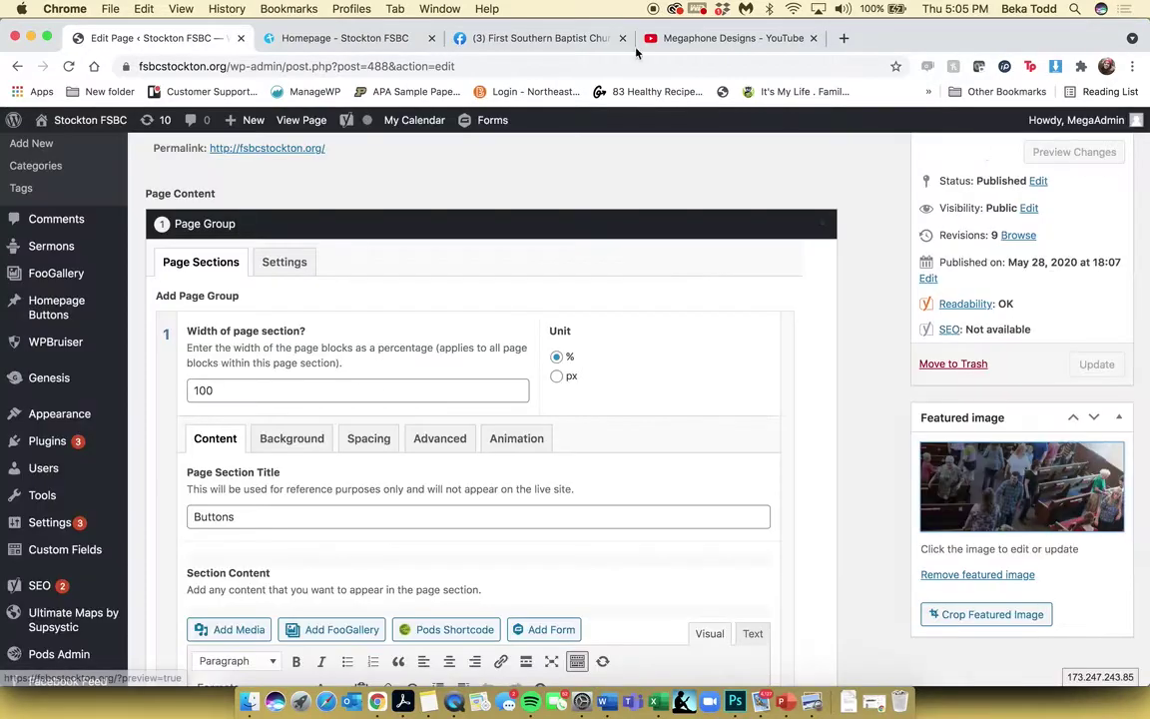
- View the welcome banner photo on the live homepage, and return to the Homepage editor
click(361, 37)
scroll(854, 456, up, 10)
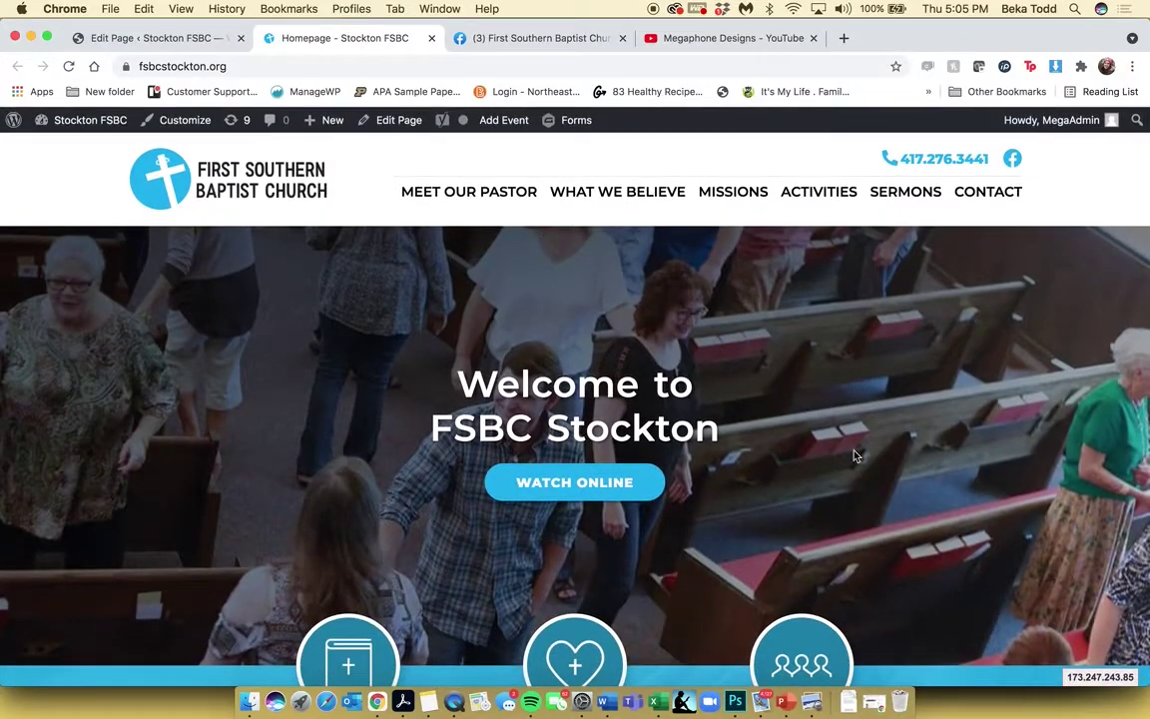
click(146, 40)
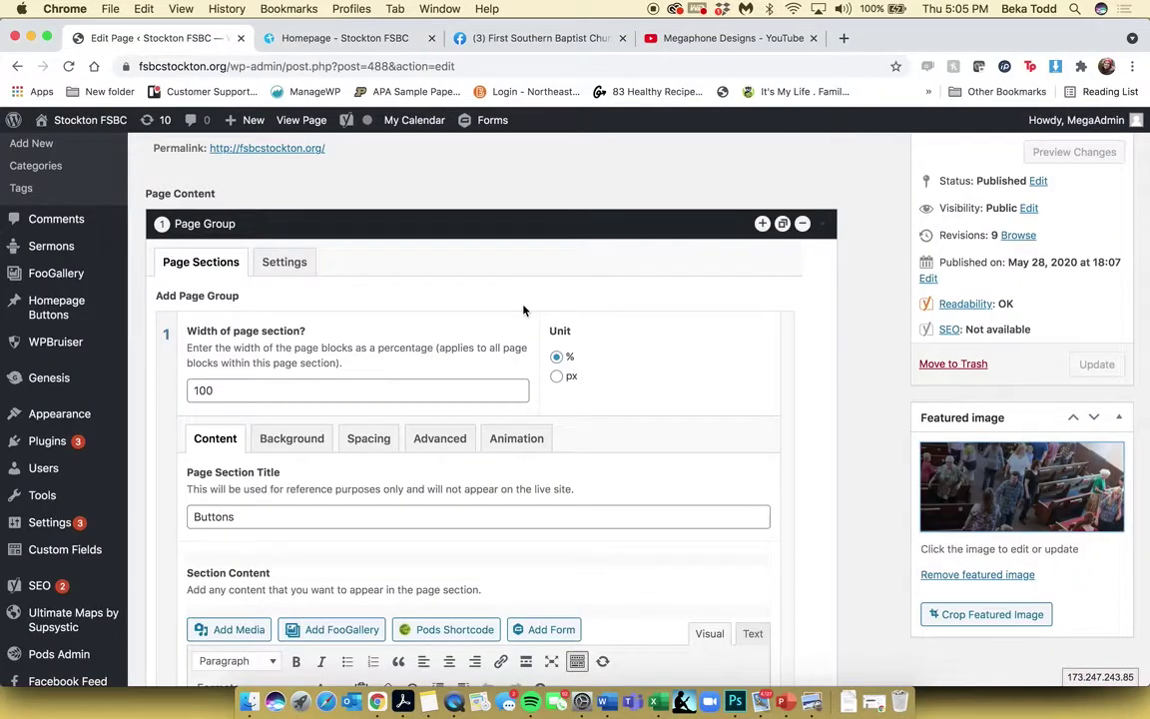
- Try selecting other media library images for the Homepage's featured image, and close the picker without setting one
click(1022, 509)
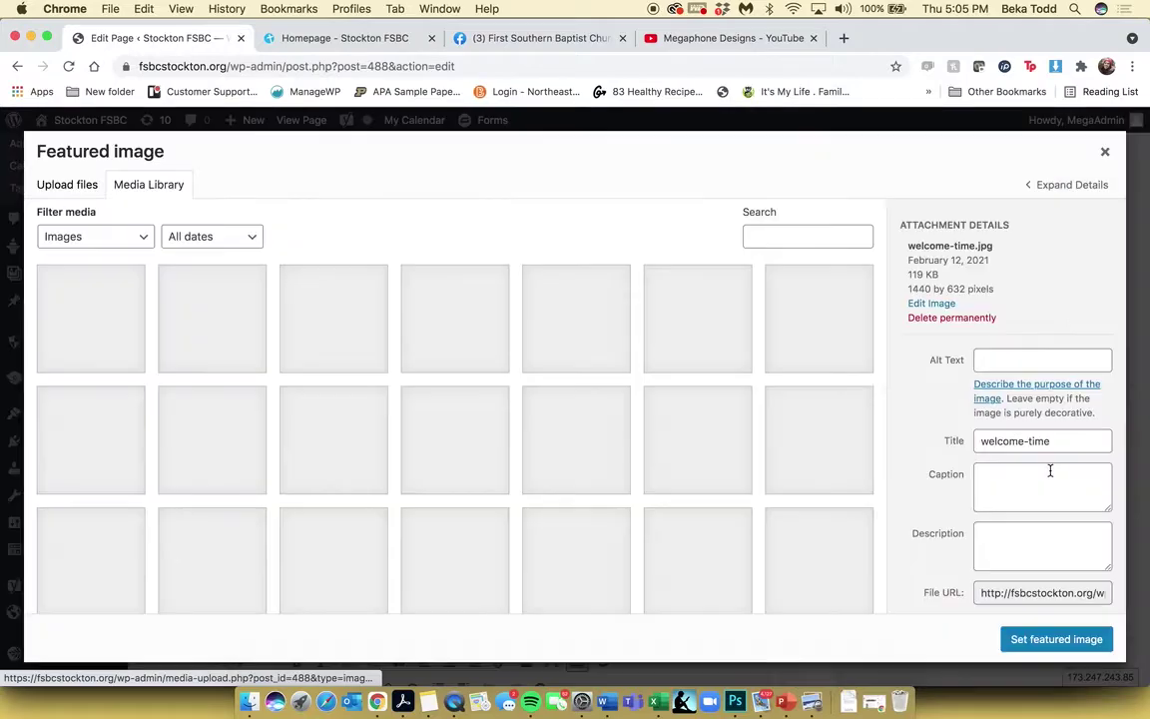
click(193, 316)
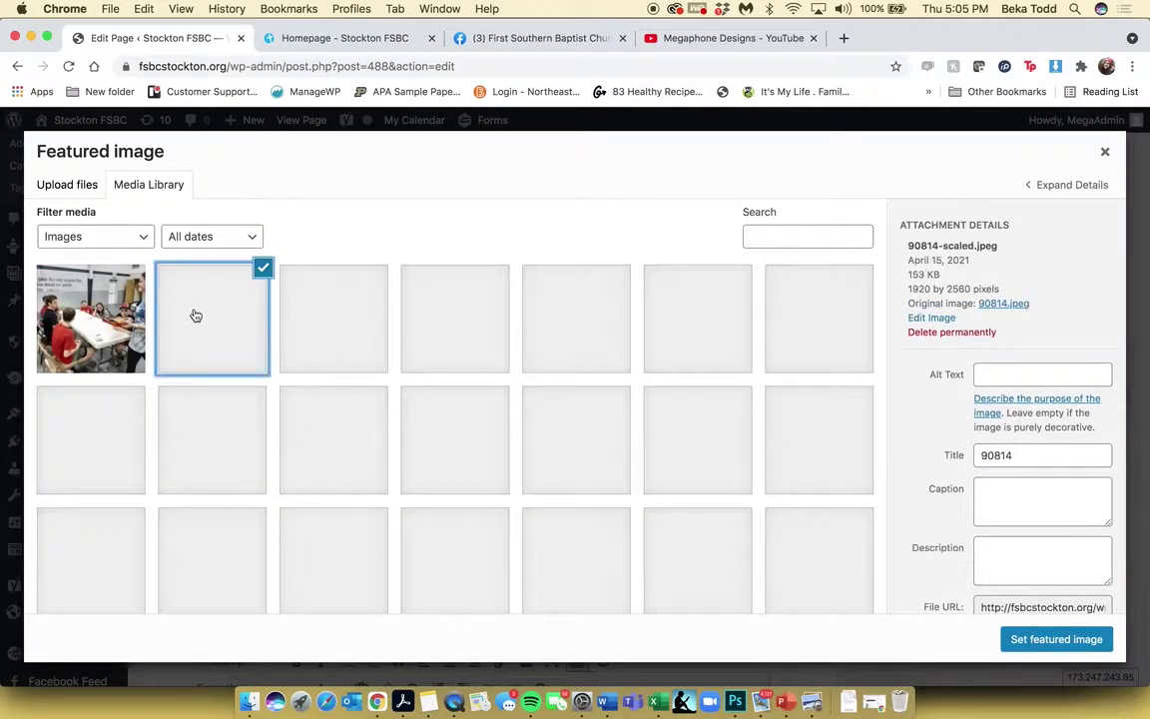
click(418, 318)
click(579, 336)
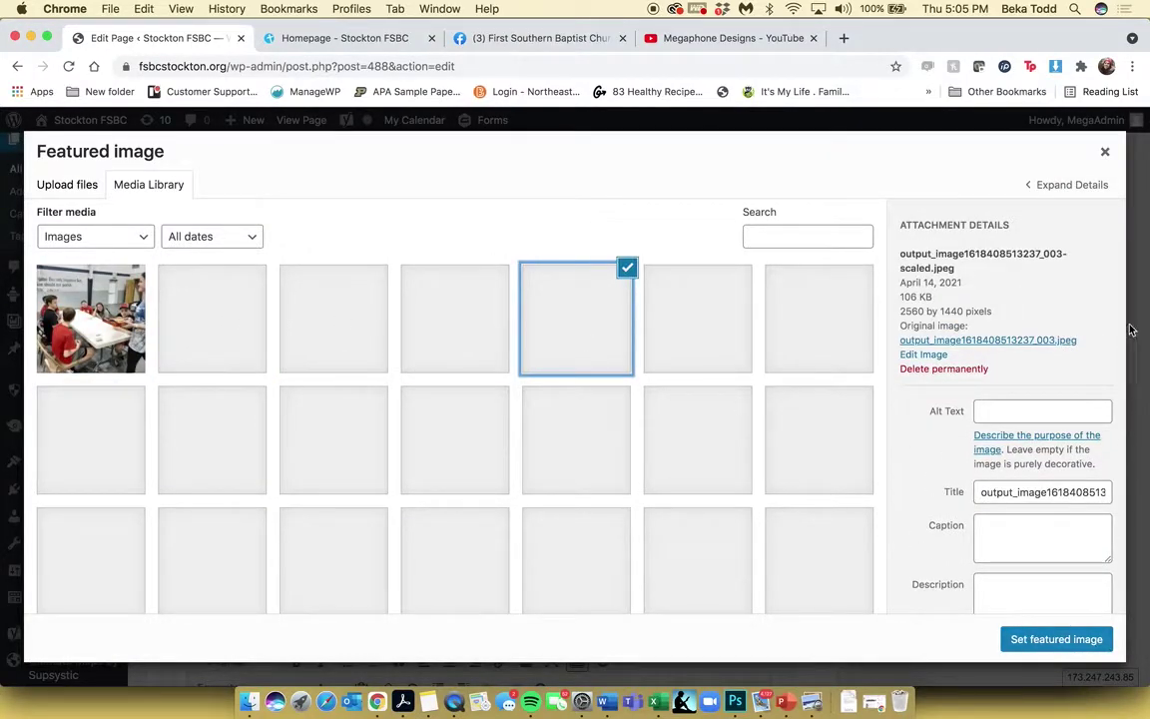
click(1105, 151)
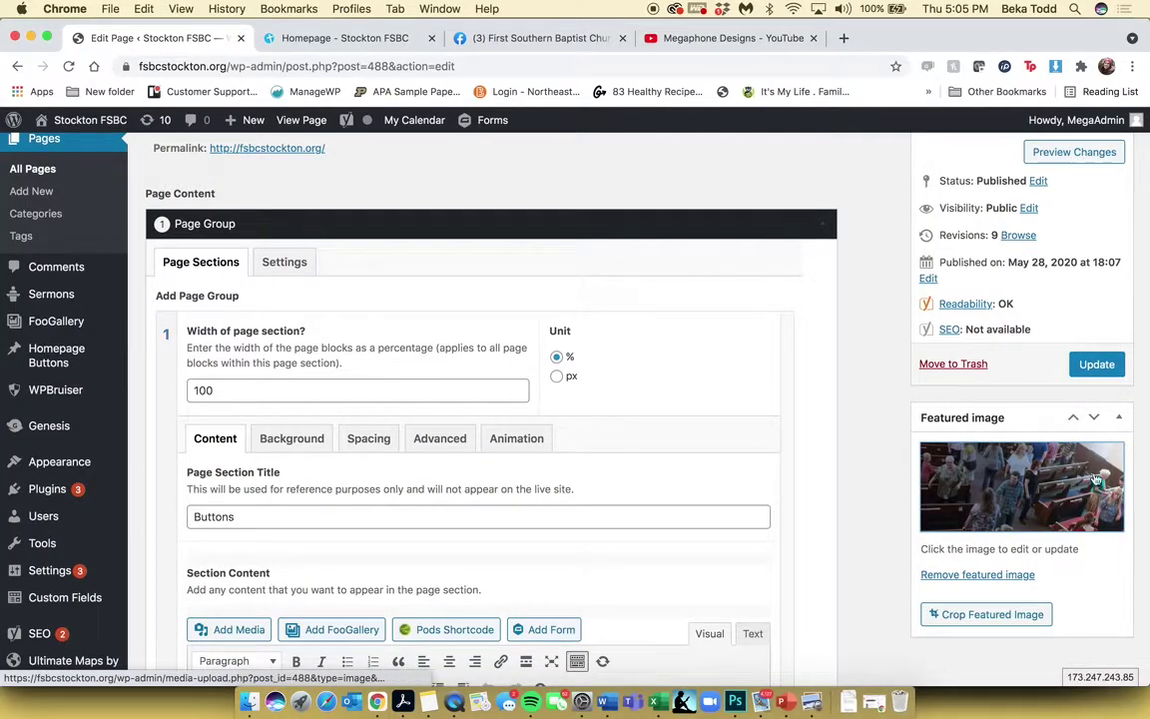
- Find the Header Title Content below the page sections and compare its welcome text with the live homepage banner
scroll(1147, 554, down, 2)
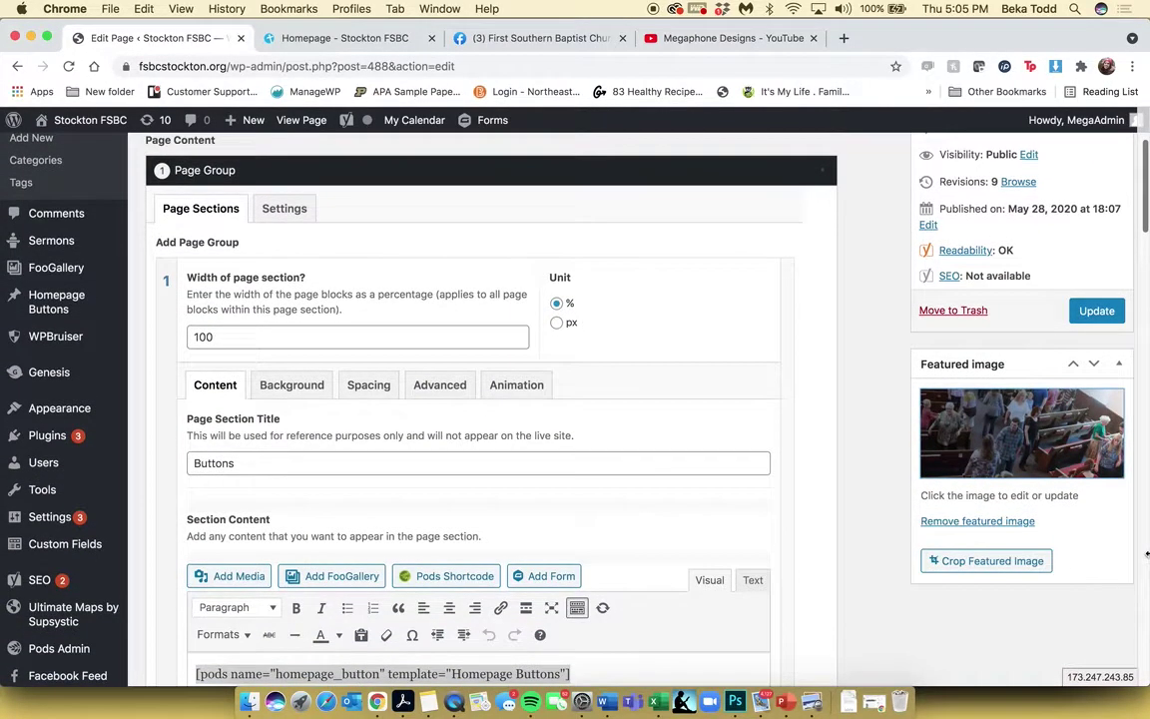
scroll(1116, 487, down, 10)
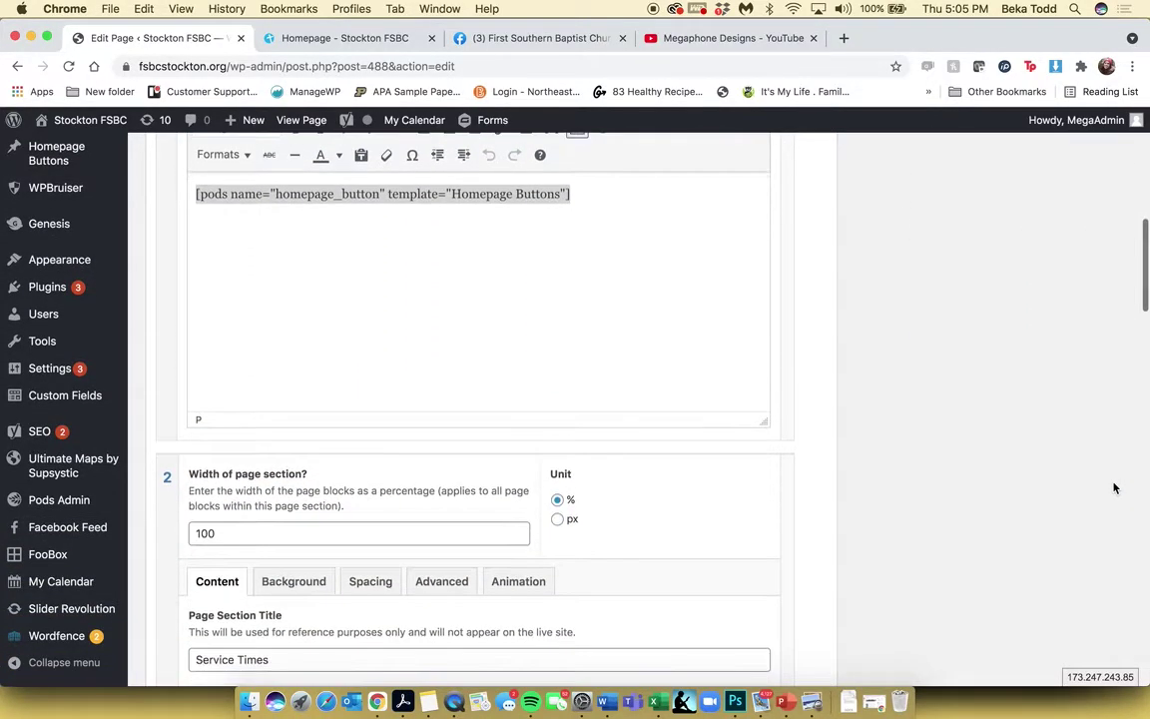
scroll(1115, 488, down, 20)
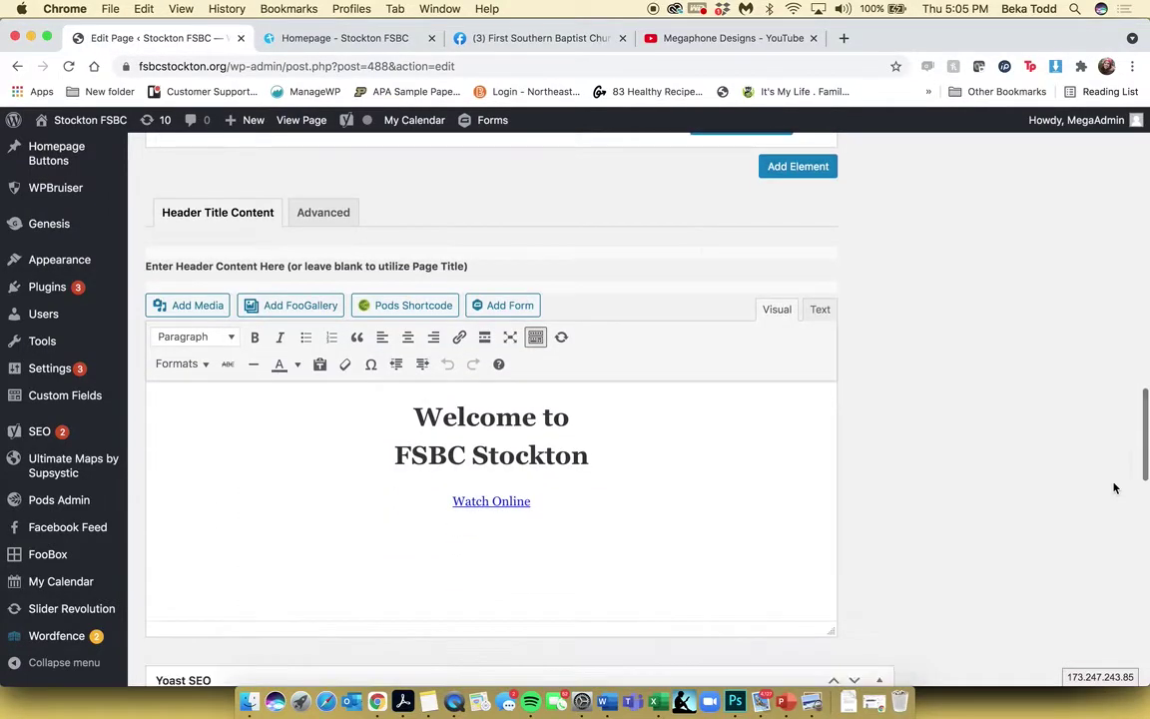
scroll(1115, 487, down, 1)
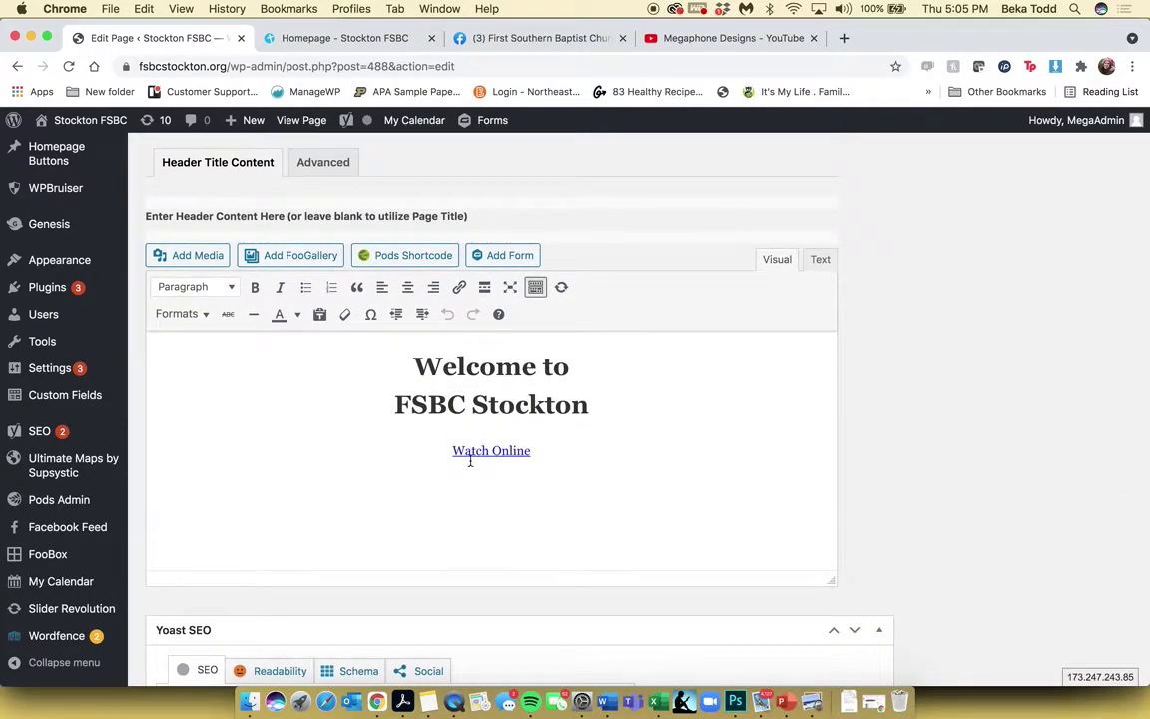
click(366, 38)
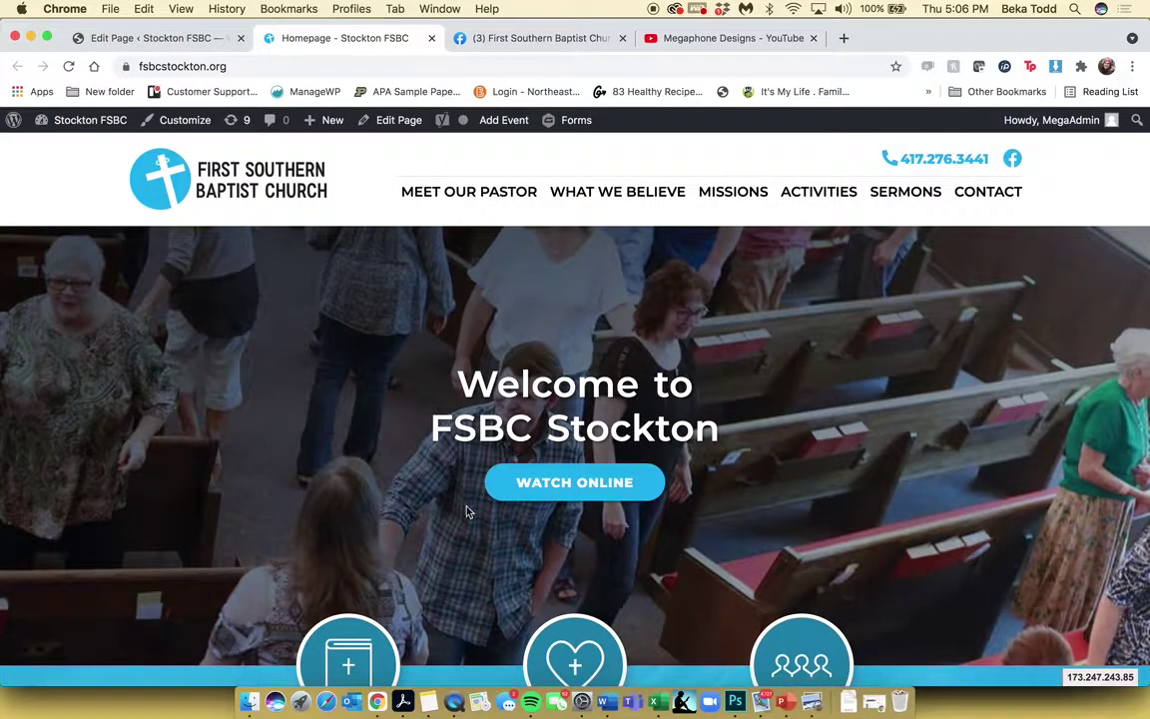
click(157, 37)
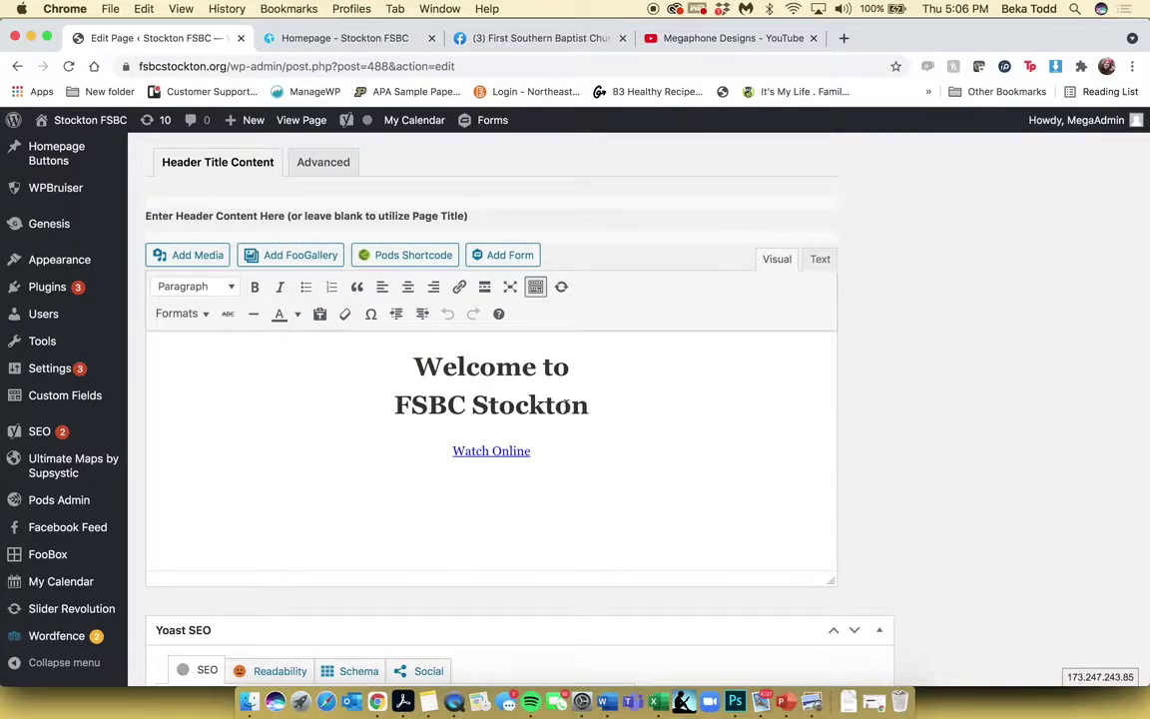
- Check the heading formats available for the FSBC Stockton line and the link target of Watch Online in the header content
triple_click(566, 403)
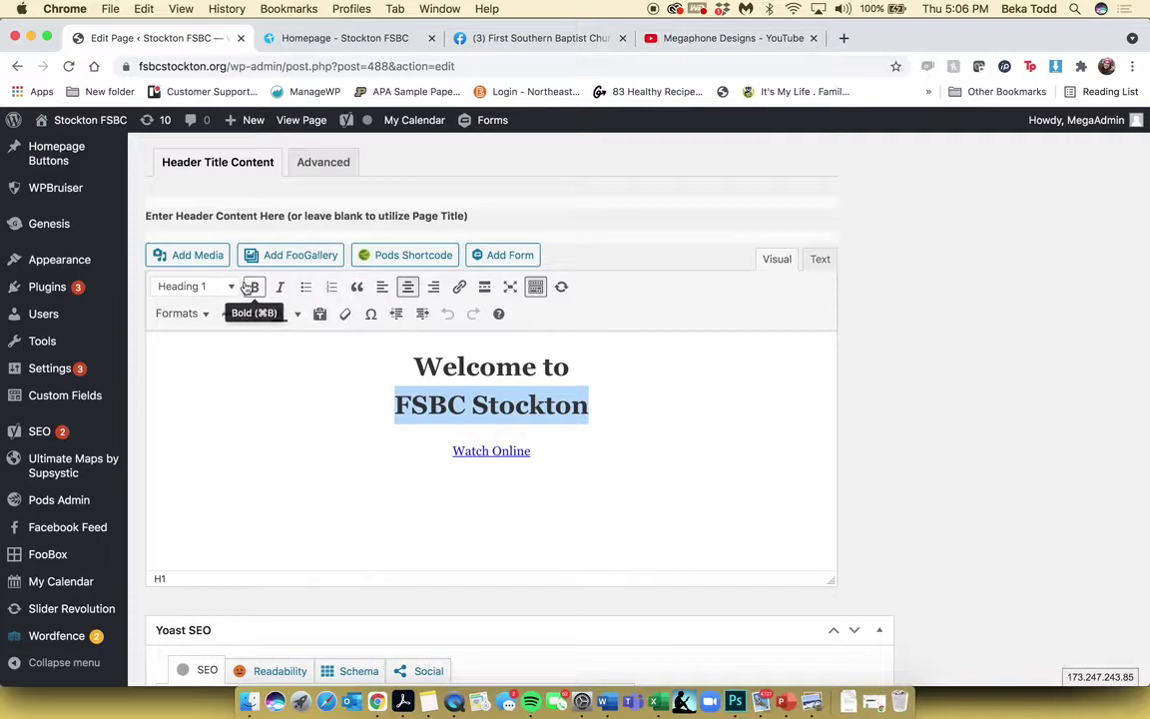
click(200, 287)
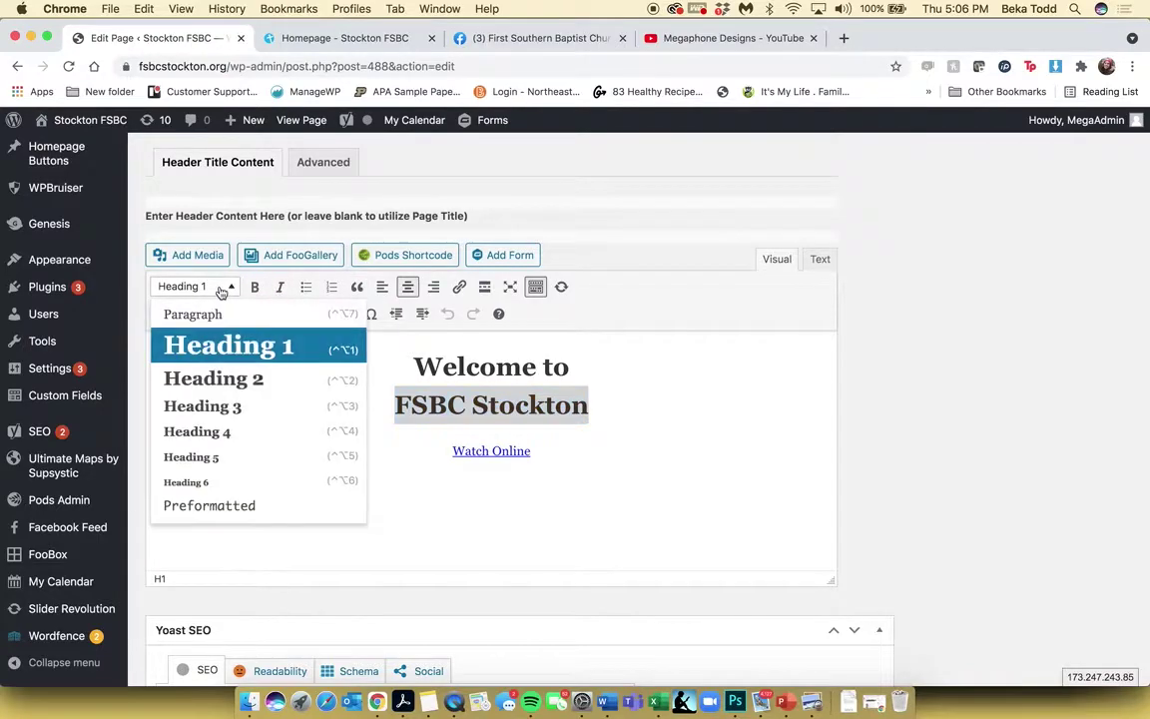
click(590, 399)
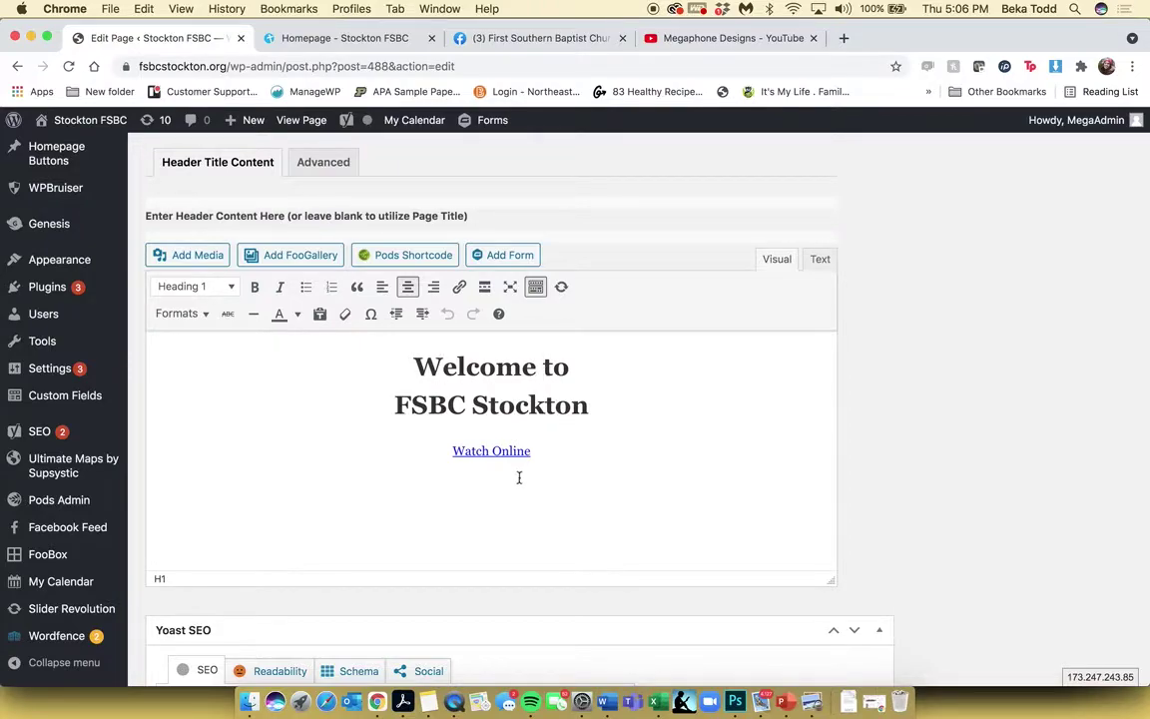
click(495, 450)
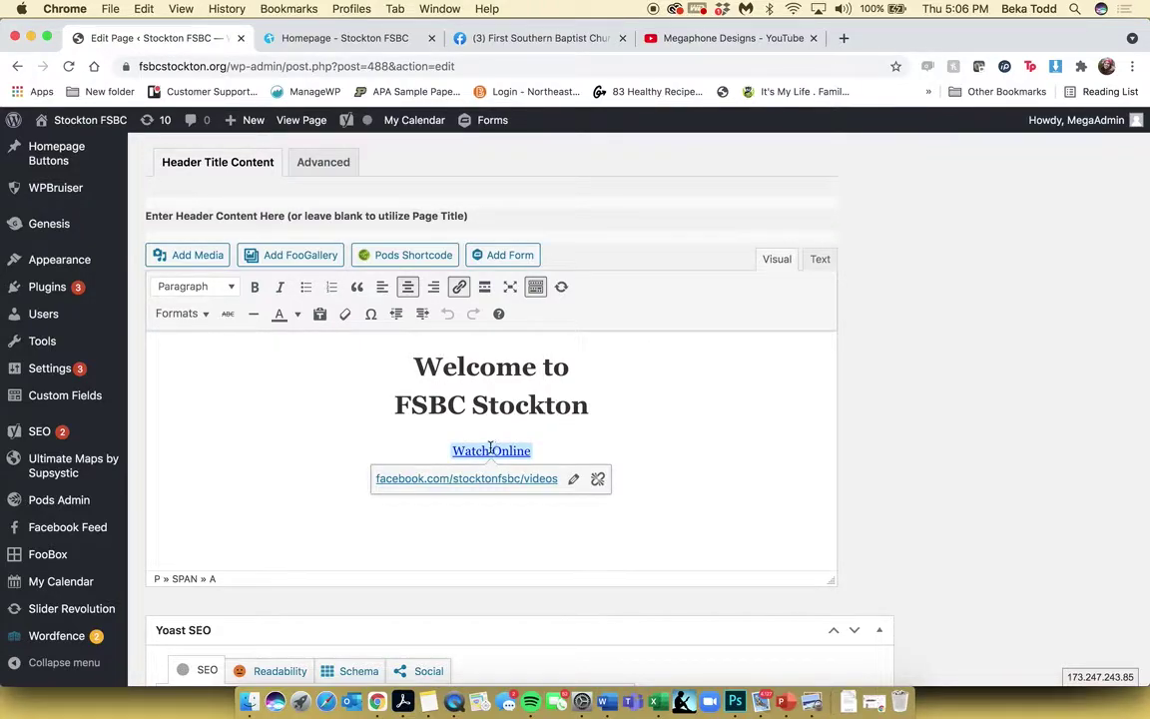
- Open the list of all pages in the dashboard, and view the Meet Our Pastor page on the live site
scroll(781, 395, up, 15)
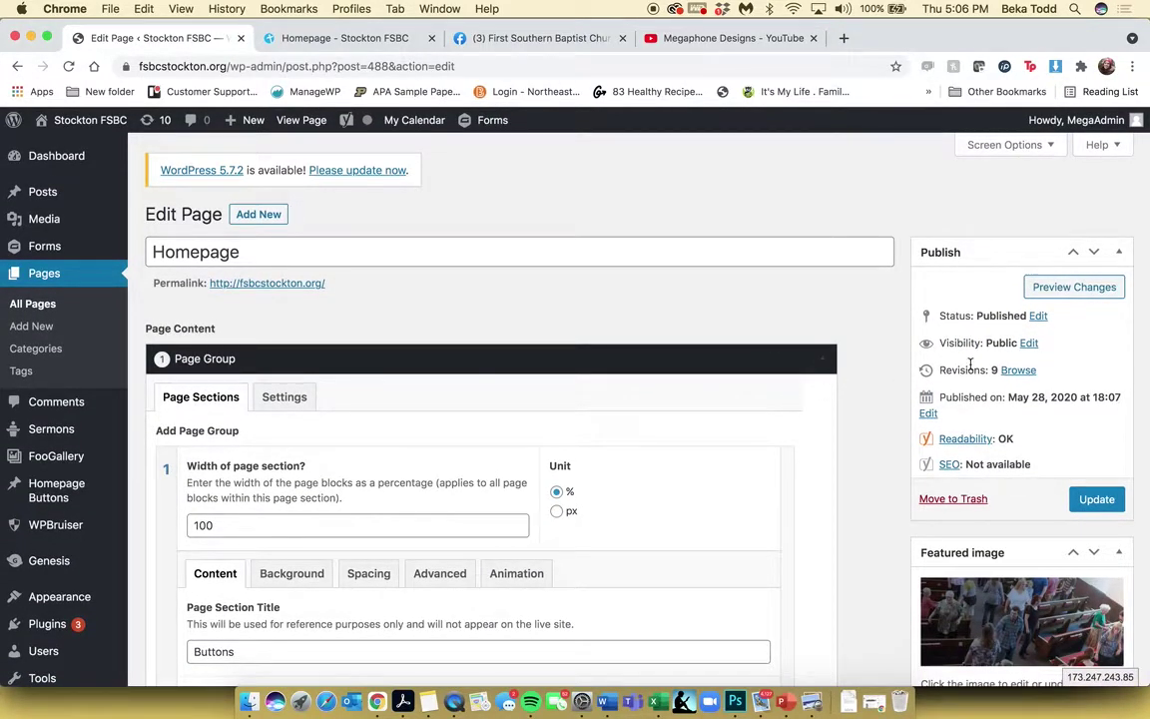
click(32, 302)
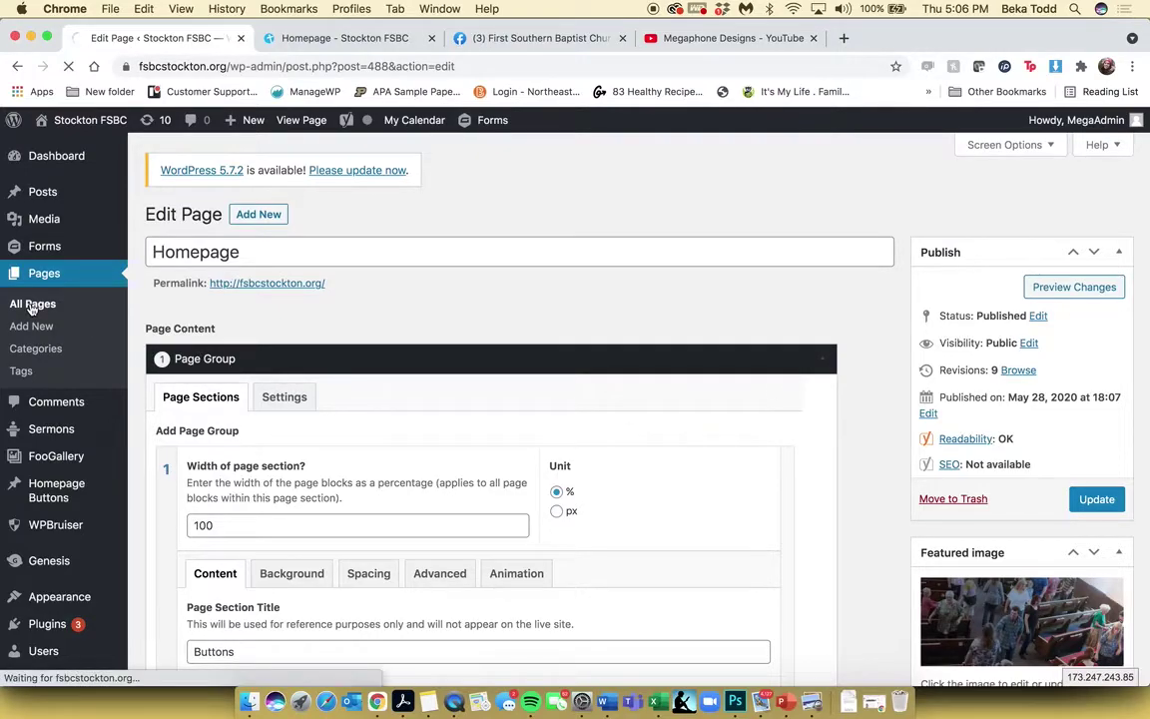
click(305, 40)
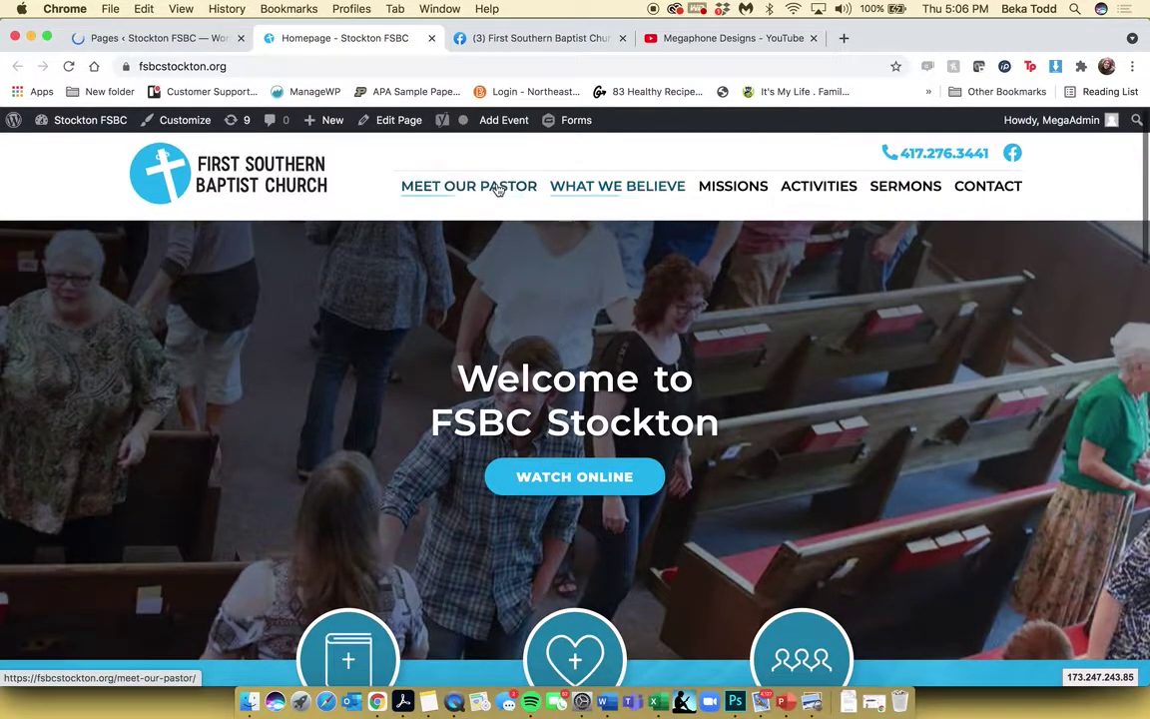
click(479, 187)
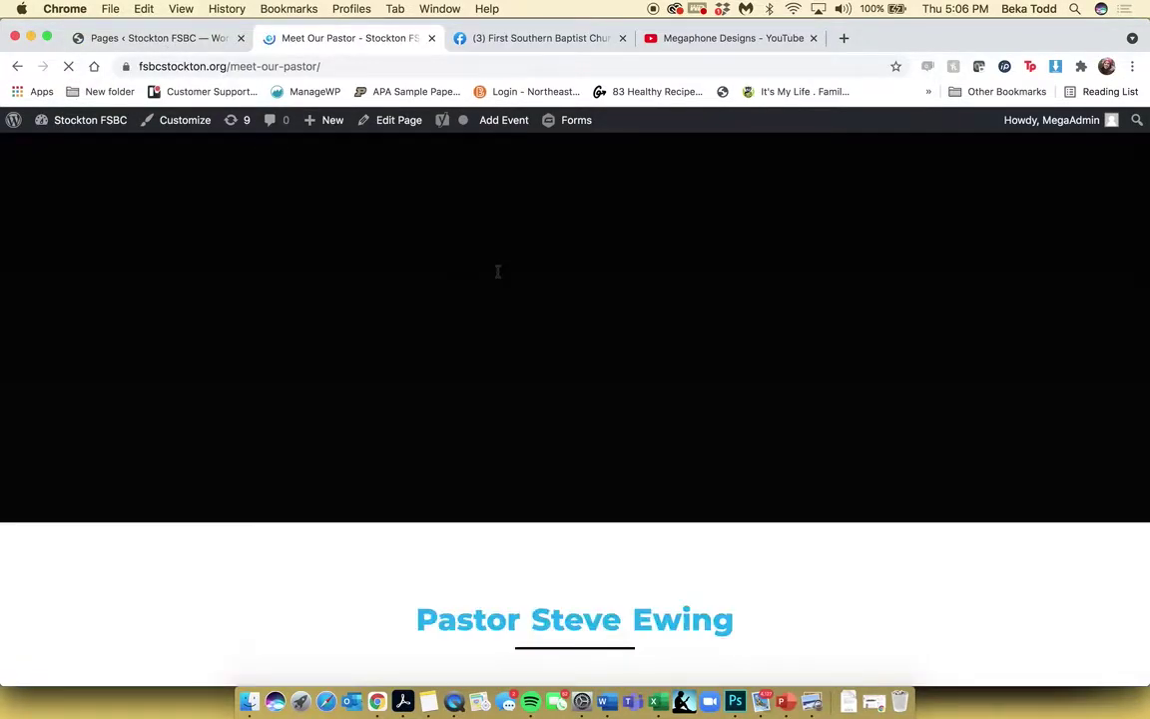
scroll(499, 277, down, 10)
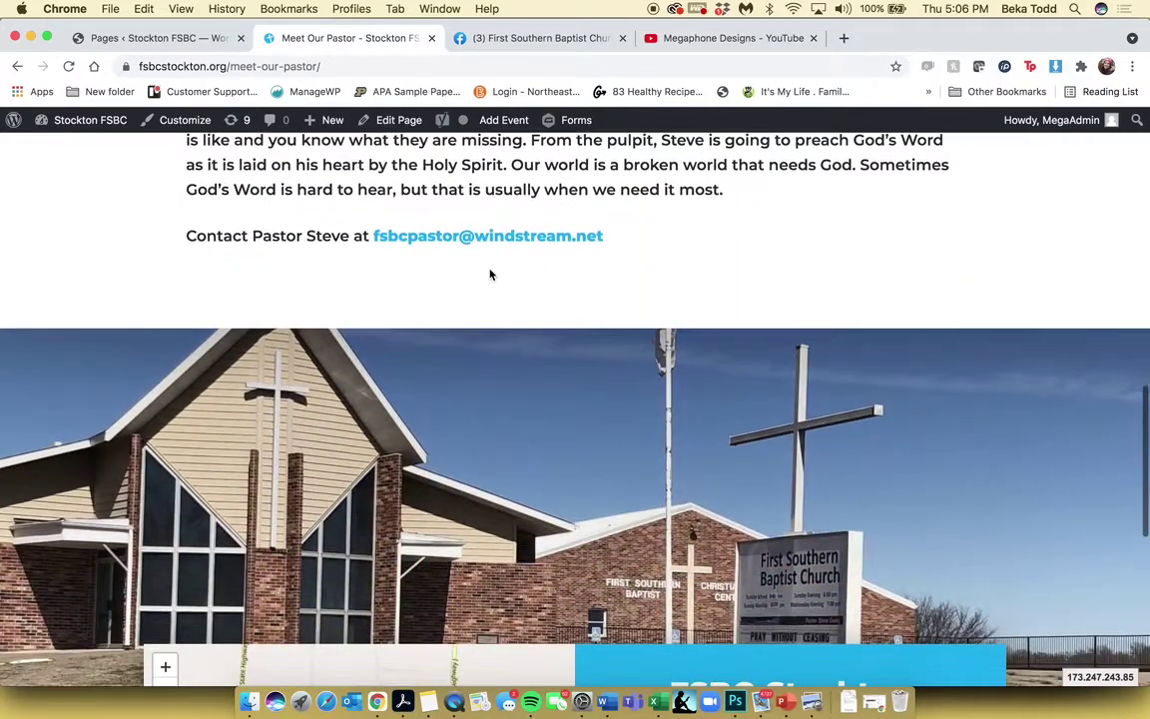
- Open the Meet Our Pastor page for editing from the dashboard's page list and look over its sections and featured image
click(171, 40)
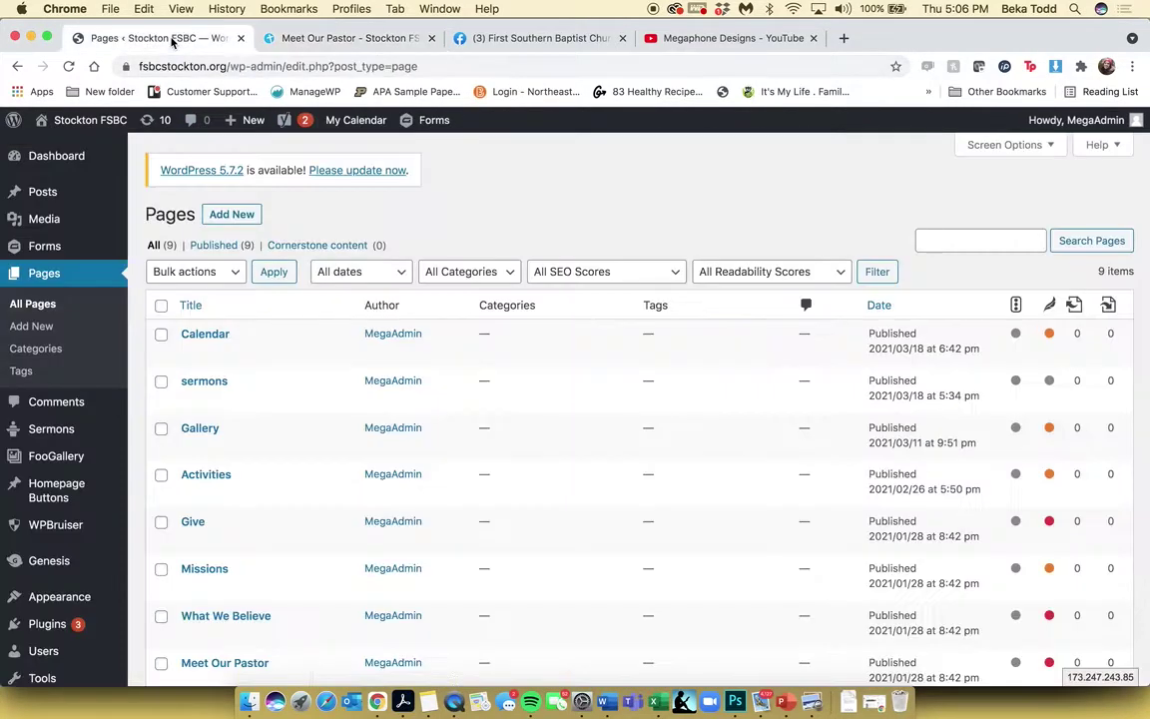
scroll(283, 499, down, 3)
click(249, 555)
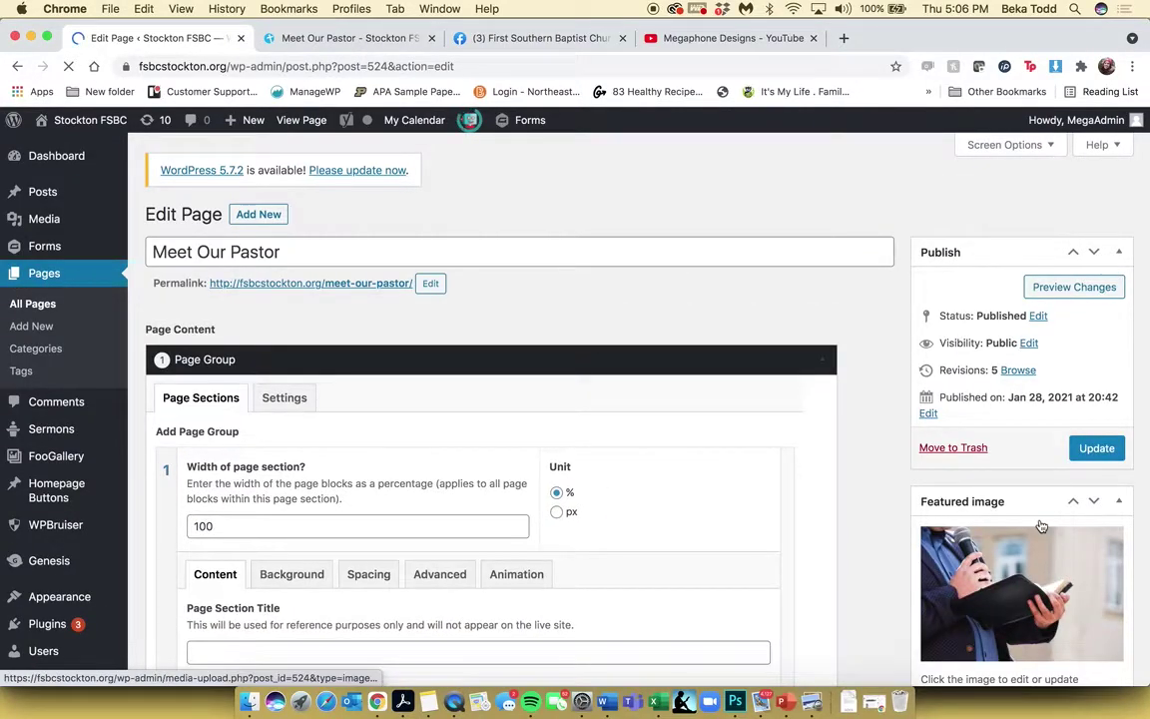
scroll(986, 437, down, 15)
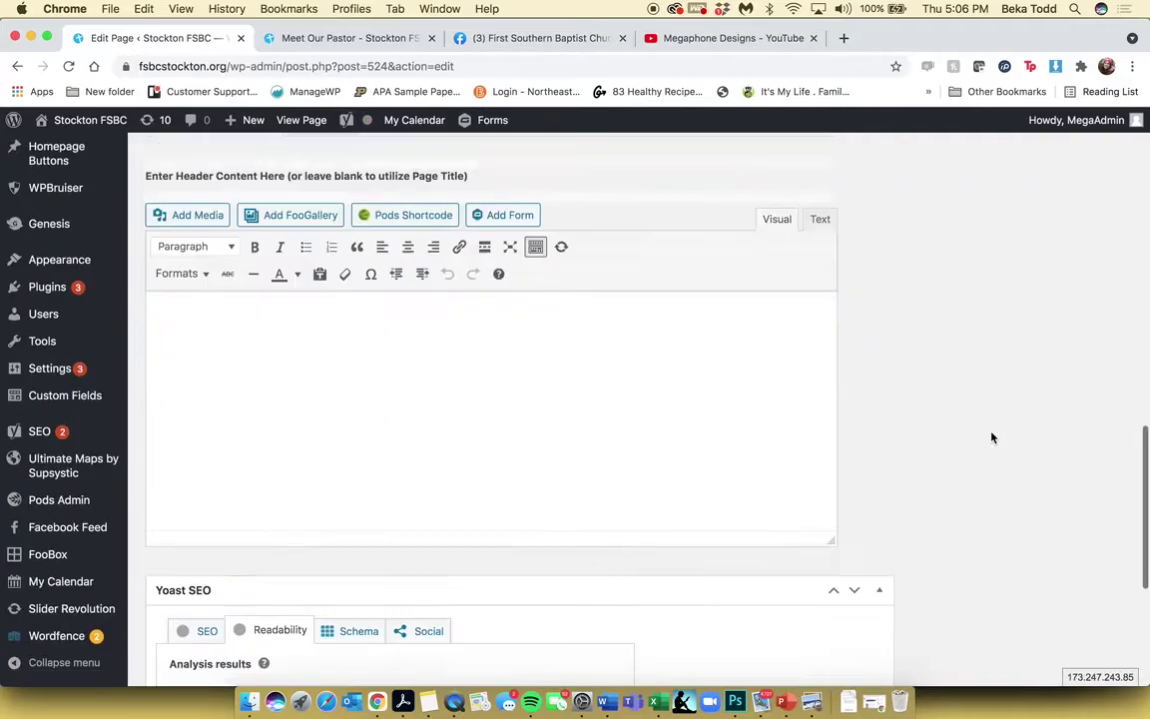
scroll(974, 393, up, 6)
scroll(974, 396, up, 10)
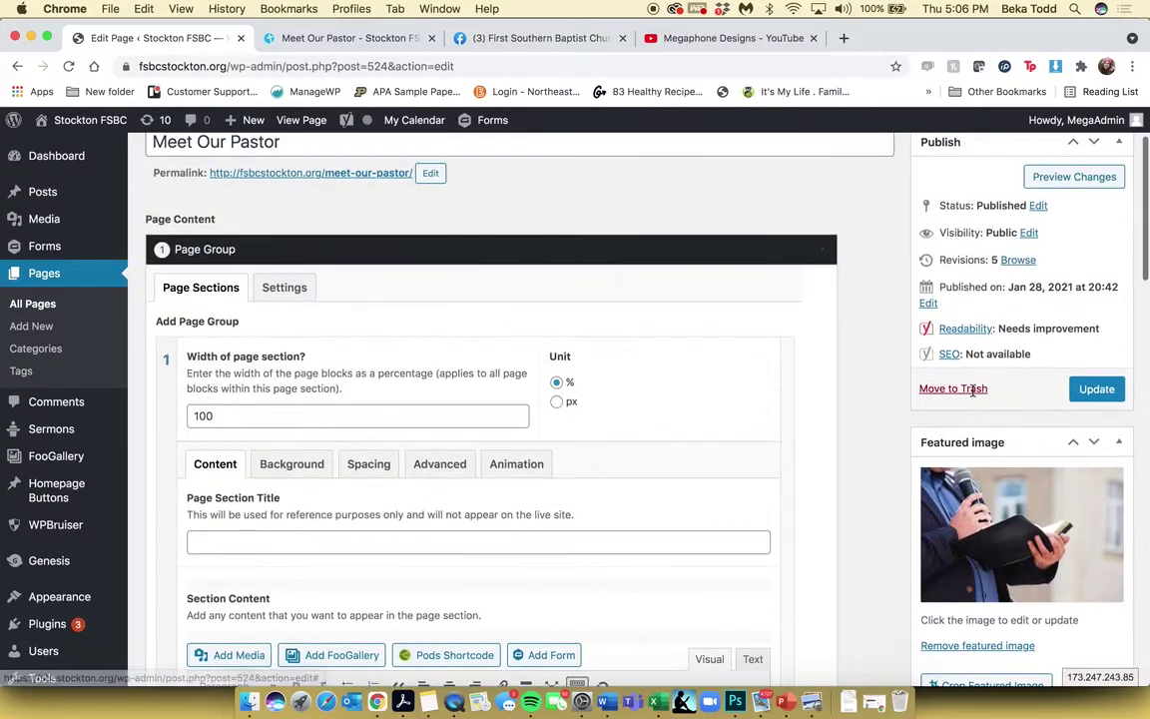
scroll(1064, 279, down, 5)
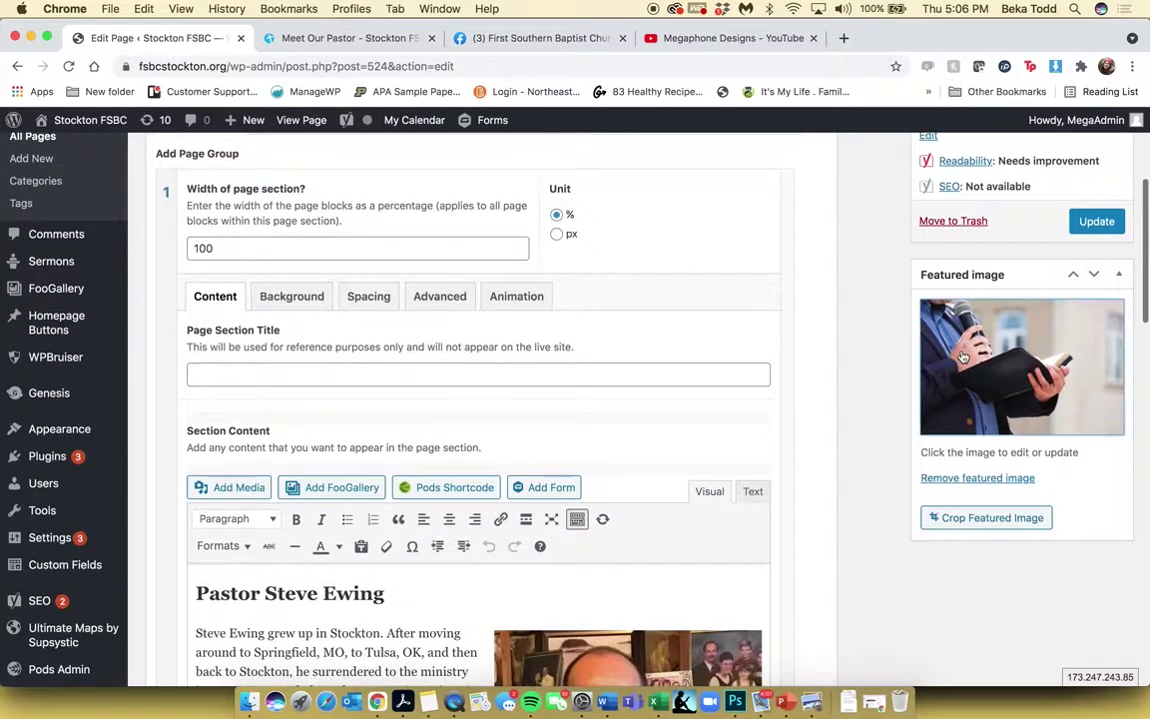
- Compare the featured image selected in the media library with the live Meet Our Pastor banner, and close the picker
click(999, 299)
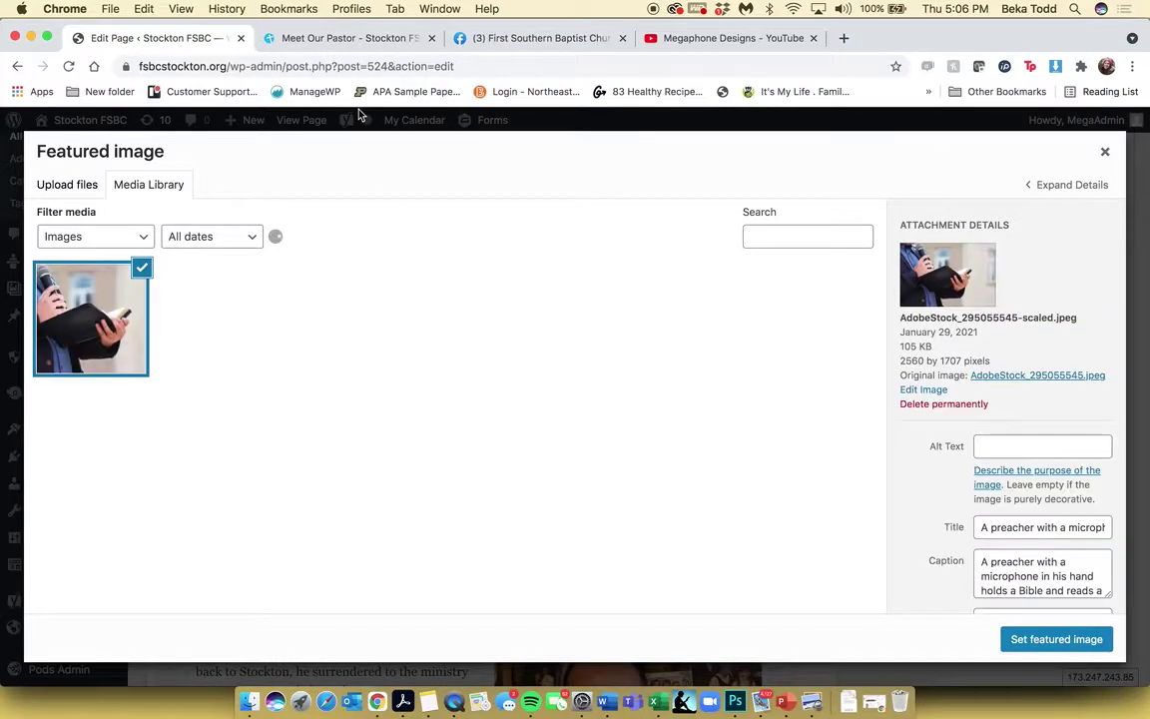
click(340, 39)
scroll(539, 300, up, 15)
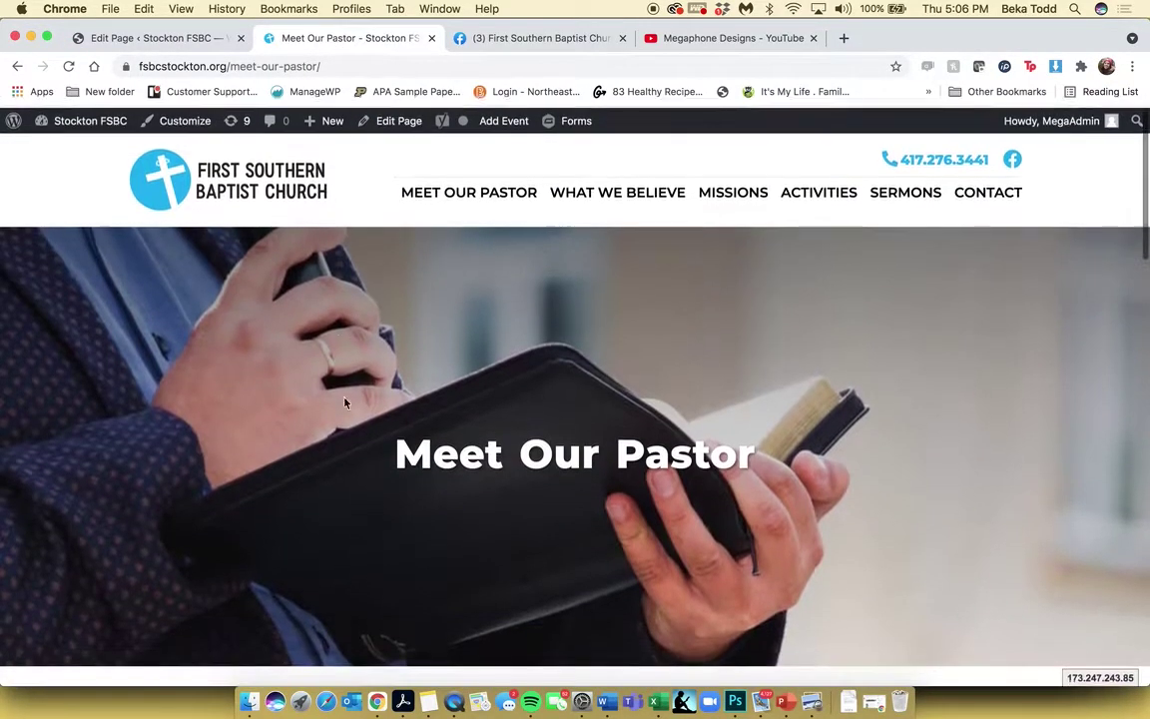
click(167, 40)
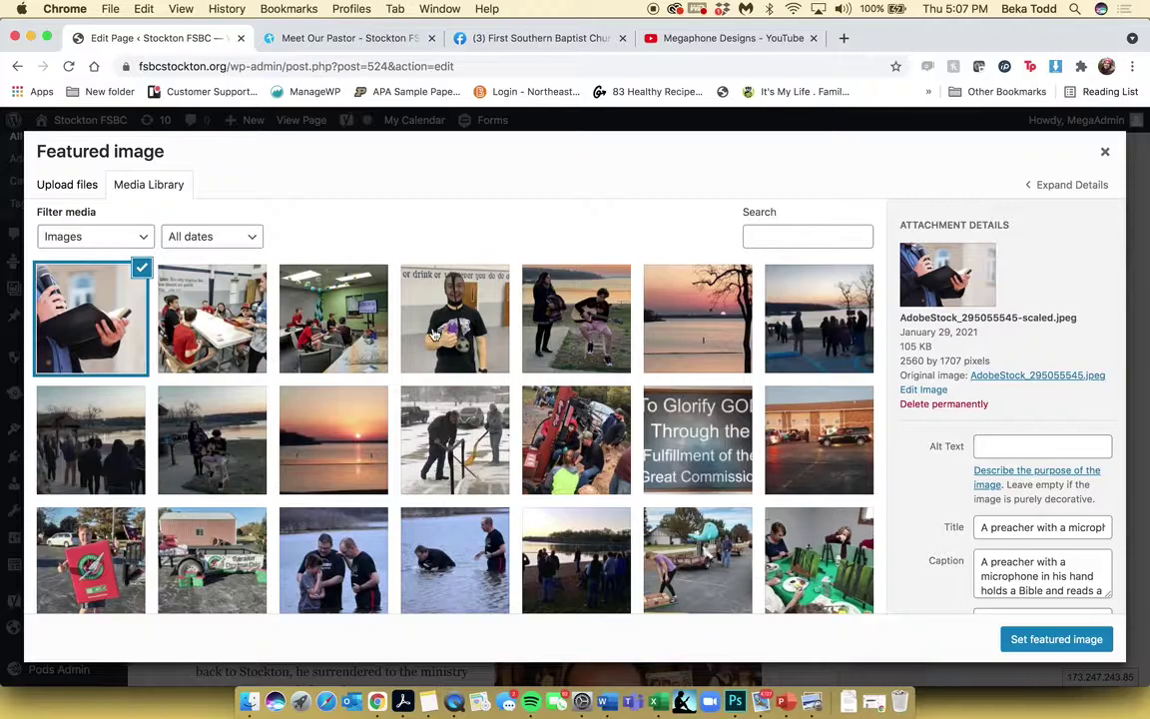
click(1105, 151)
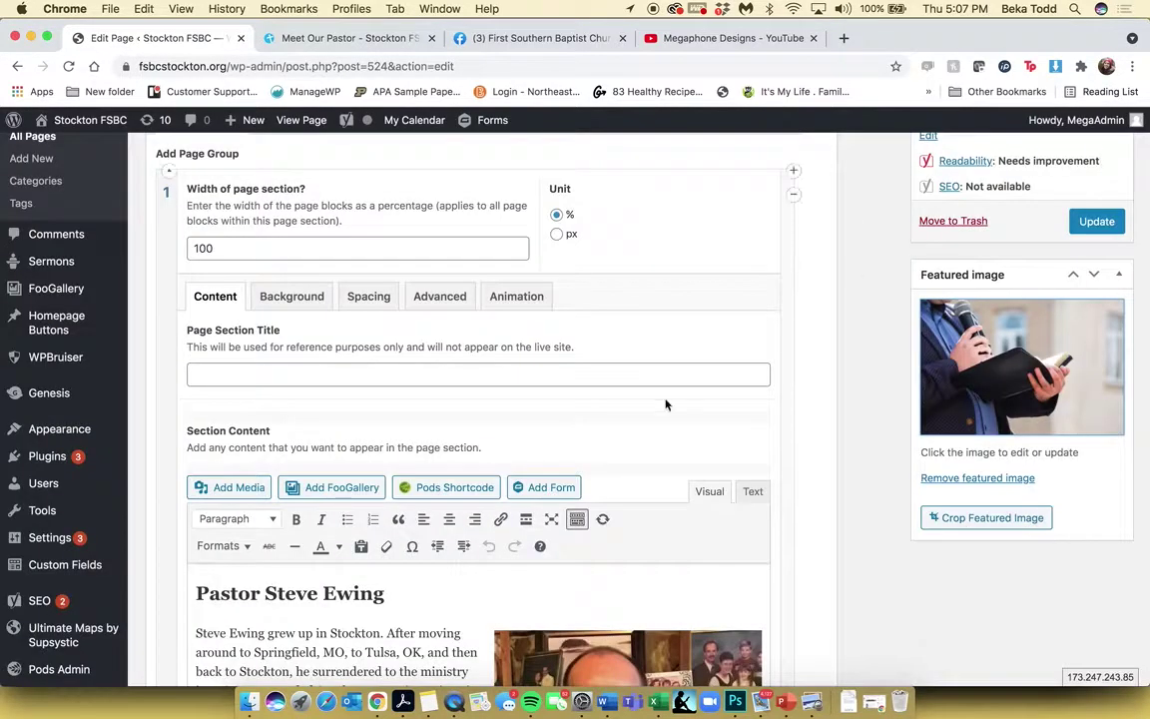
- Read through the pastor's biography in the section content and compare its text and photo caption with the live page
scroll(387, 459, down, 5)
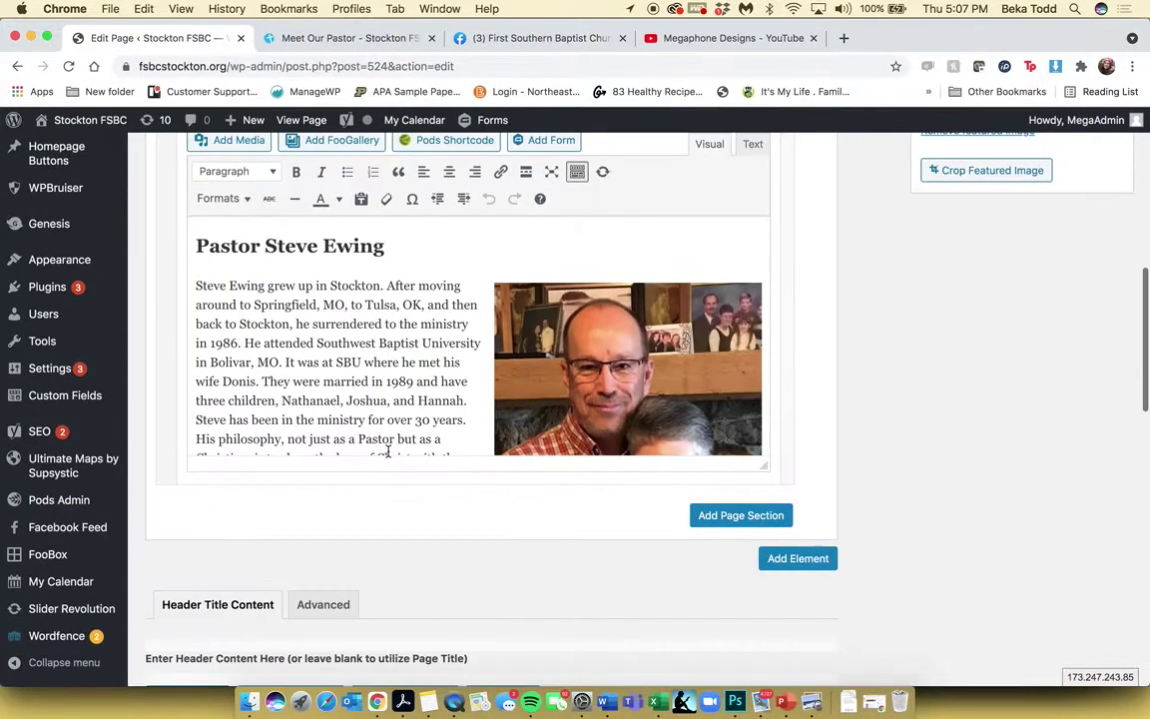
scroll(387, 459, down, 2)
scroll(526, 398, down, 3)
scroll(526, 398, up, 6)
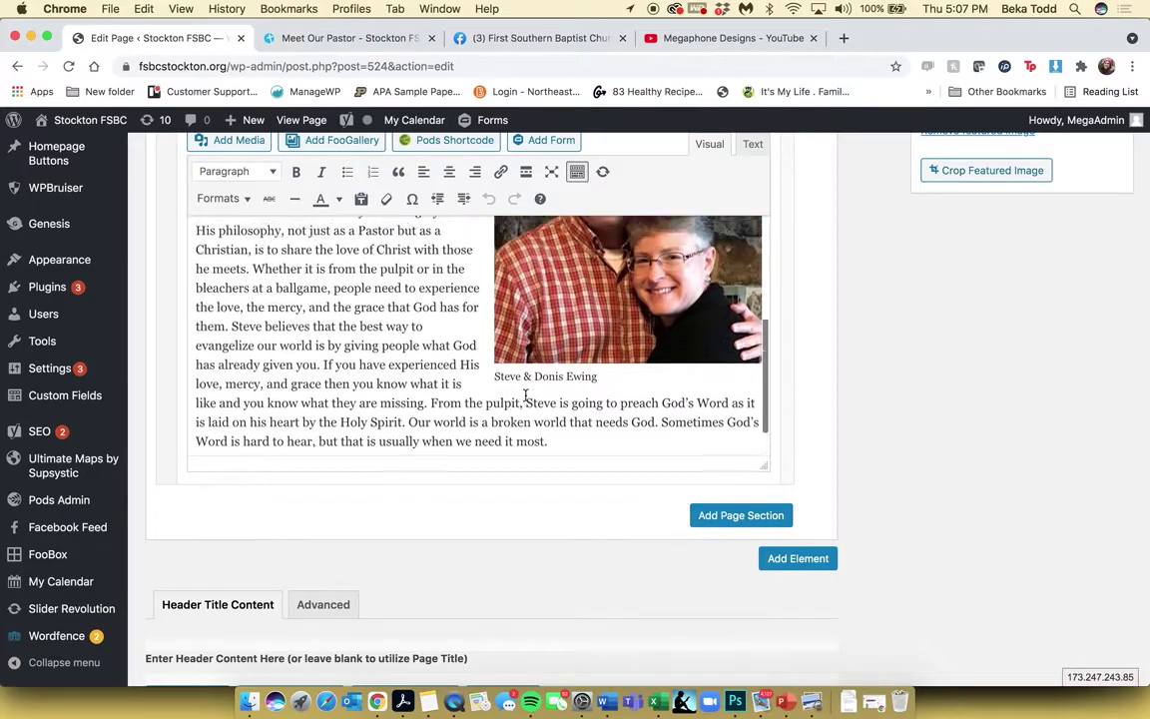
scroll(526, 397, up, 2)
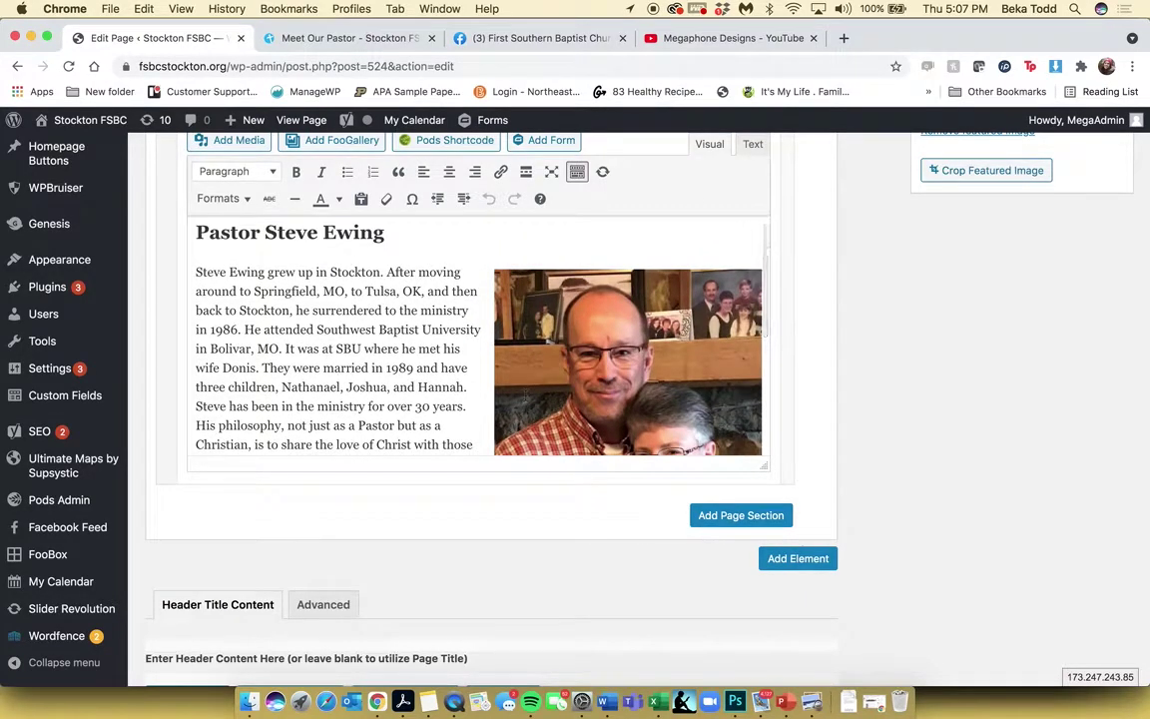
scroll(412, 390, down, 6)
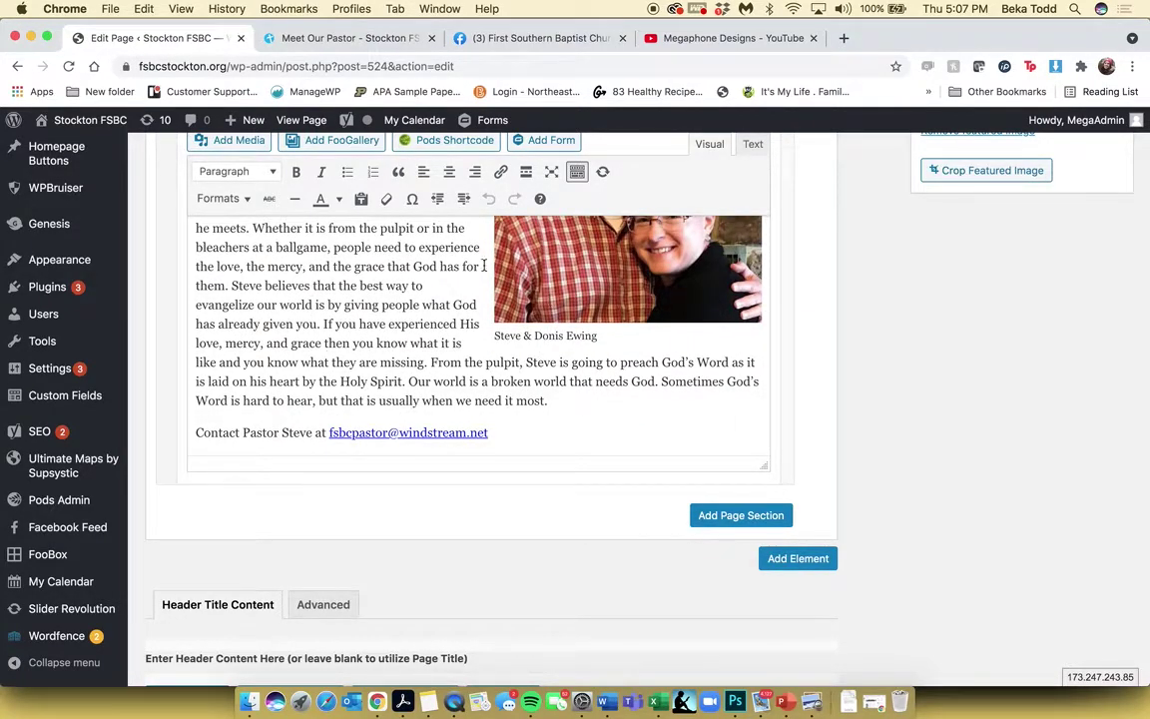
click(325, 40)
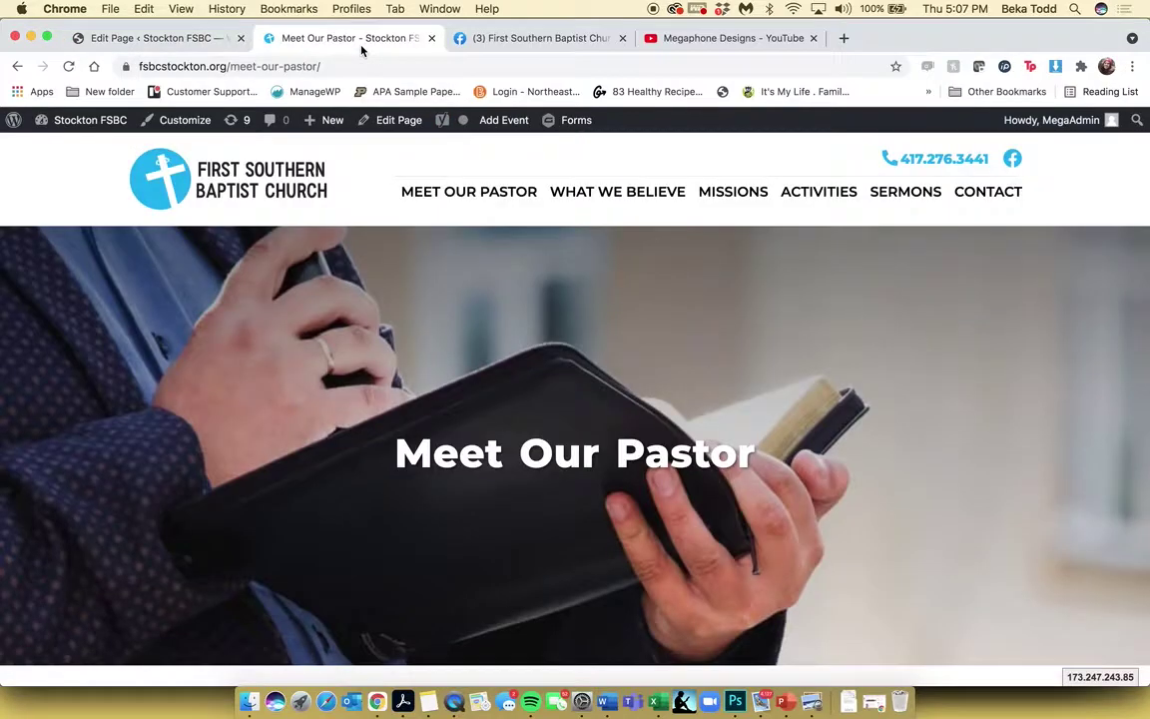
scroll(466, 423, down, 1)
scroll(468, 421, down, 10)
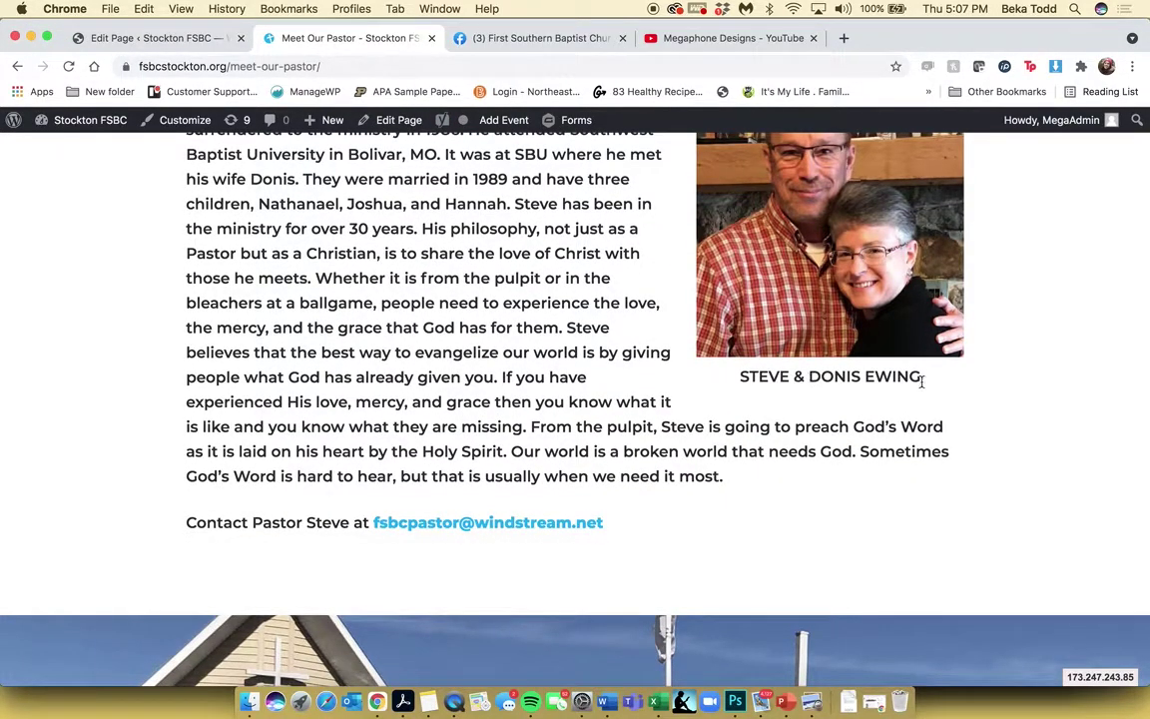
- Examine the biography photo's caption, alignment and size options in its image details, and close them without updating
click(150, 38)
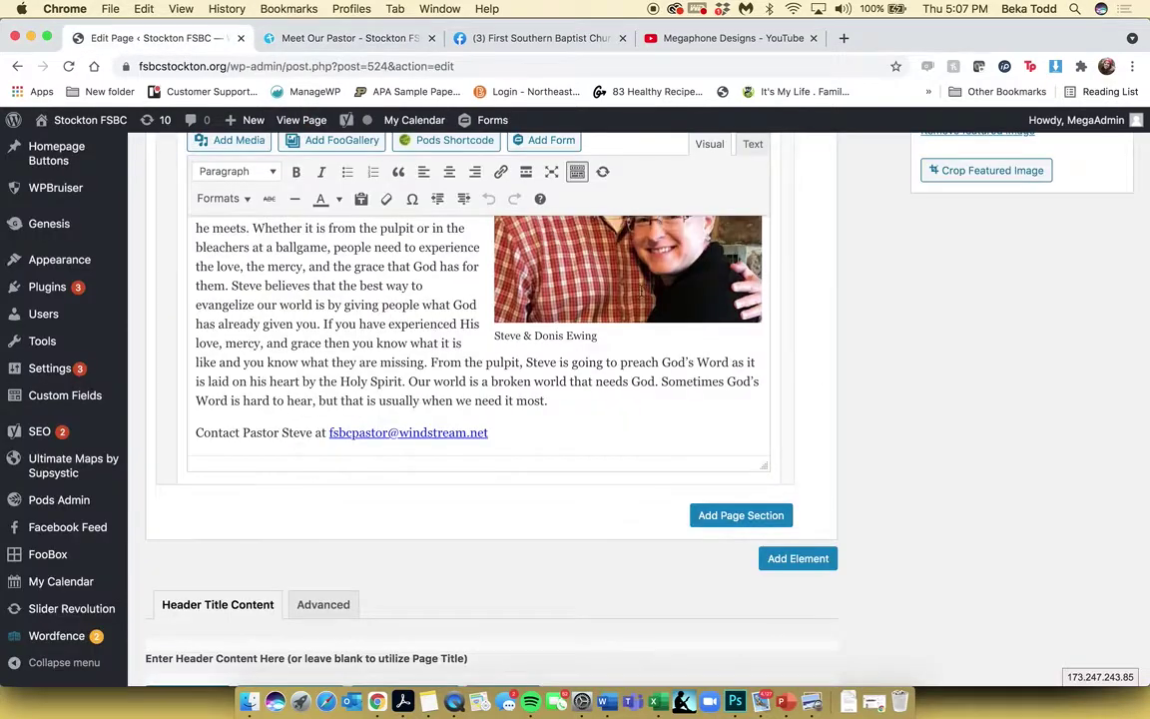
scroll(566, 277, up, 2)
scroll(600, 320, down, 2)
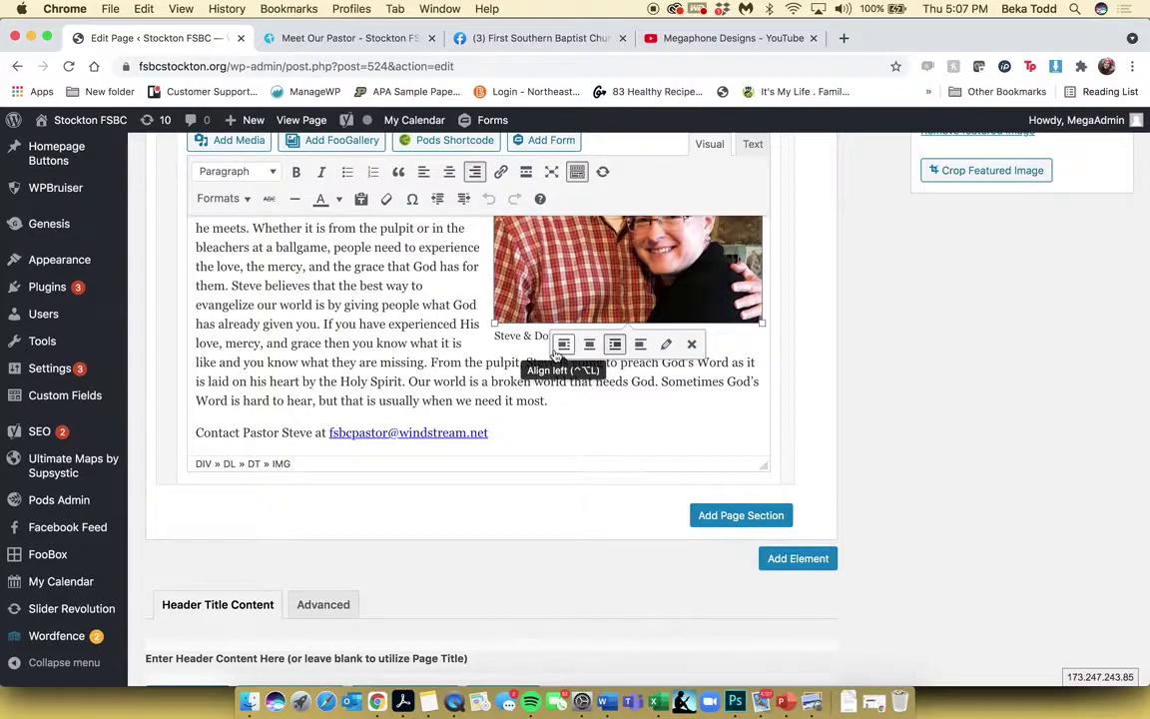
click(665, 344)
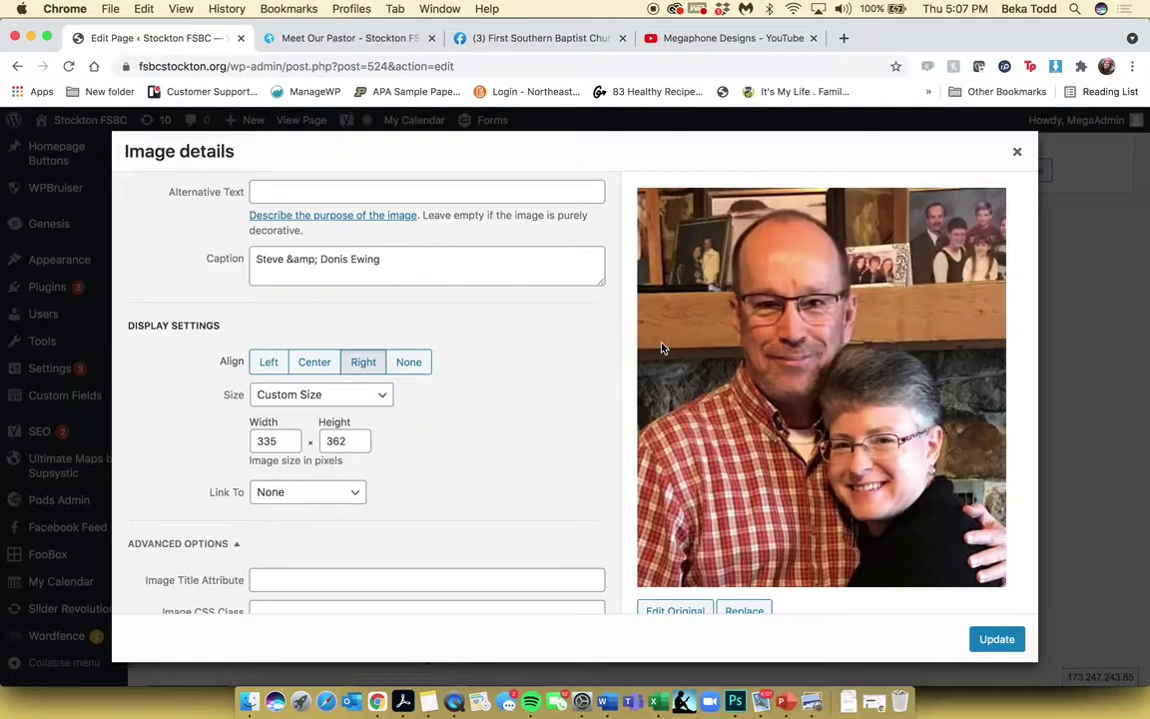
click(384, 396)
click(369, 397)
scroll(499, 450, down, 3)
scroll(498, 450, up, 3)
click(431, 262)
click(1018, 153)
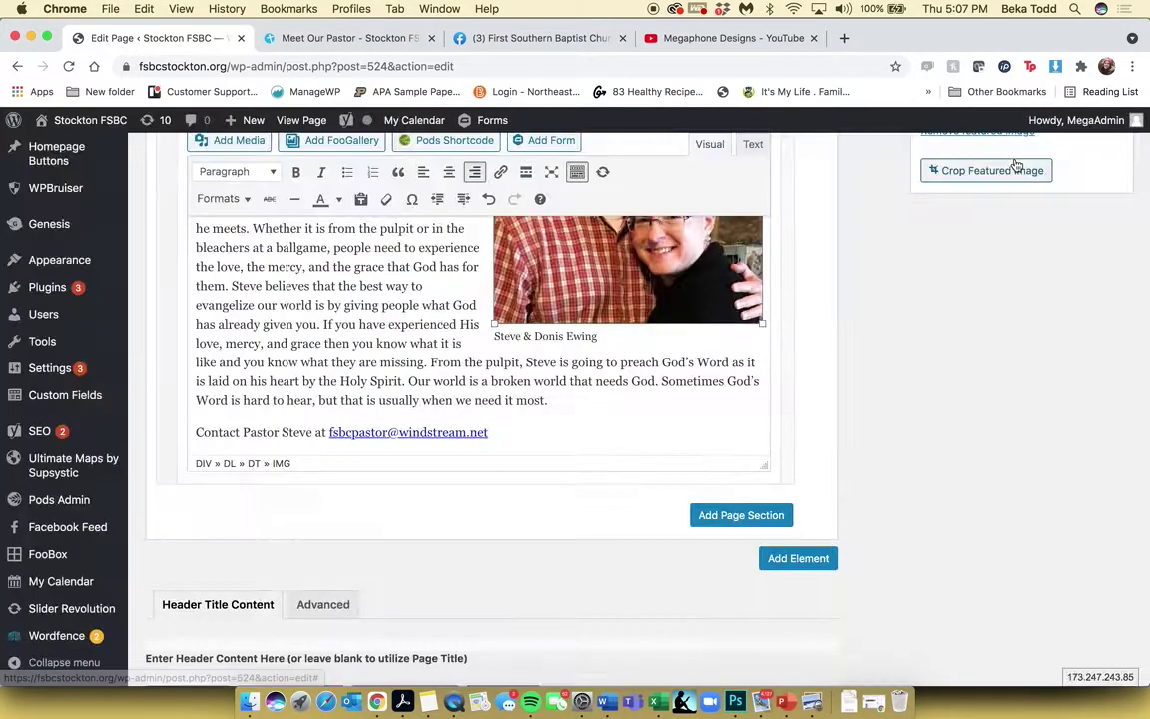
- Try Heading 1, Heading 2 and Heading 3 on the main biography paragraph, and set it back to Paragraph
scroll(689, 429, up, 2)
scroll(549, 400, up, 5)
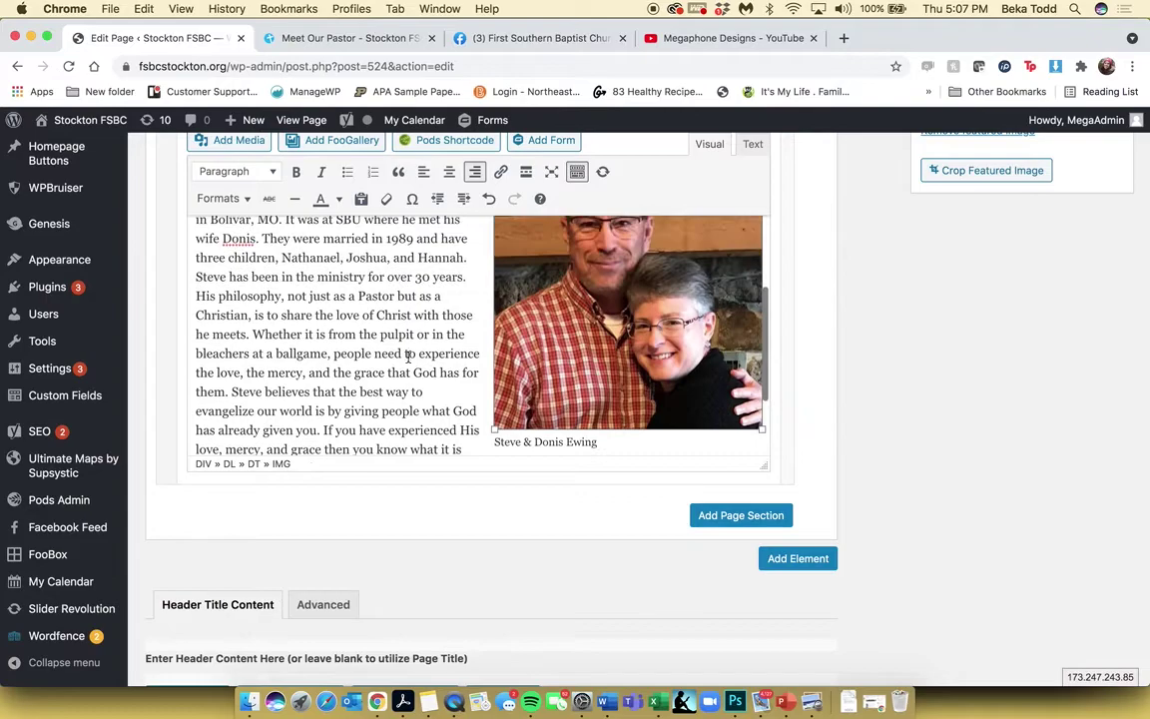
drag(197, 287, 548, 408)
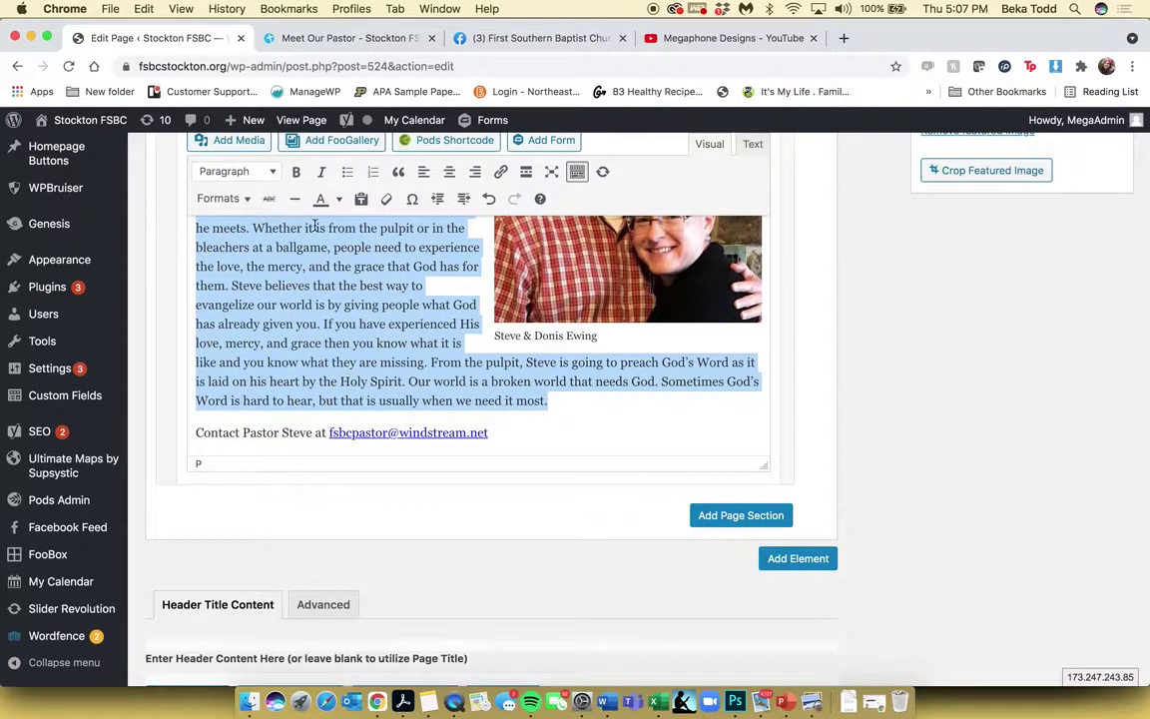
click(237, 170)
click(274, 232)
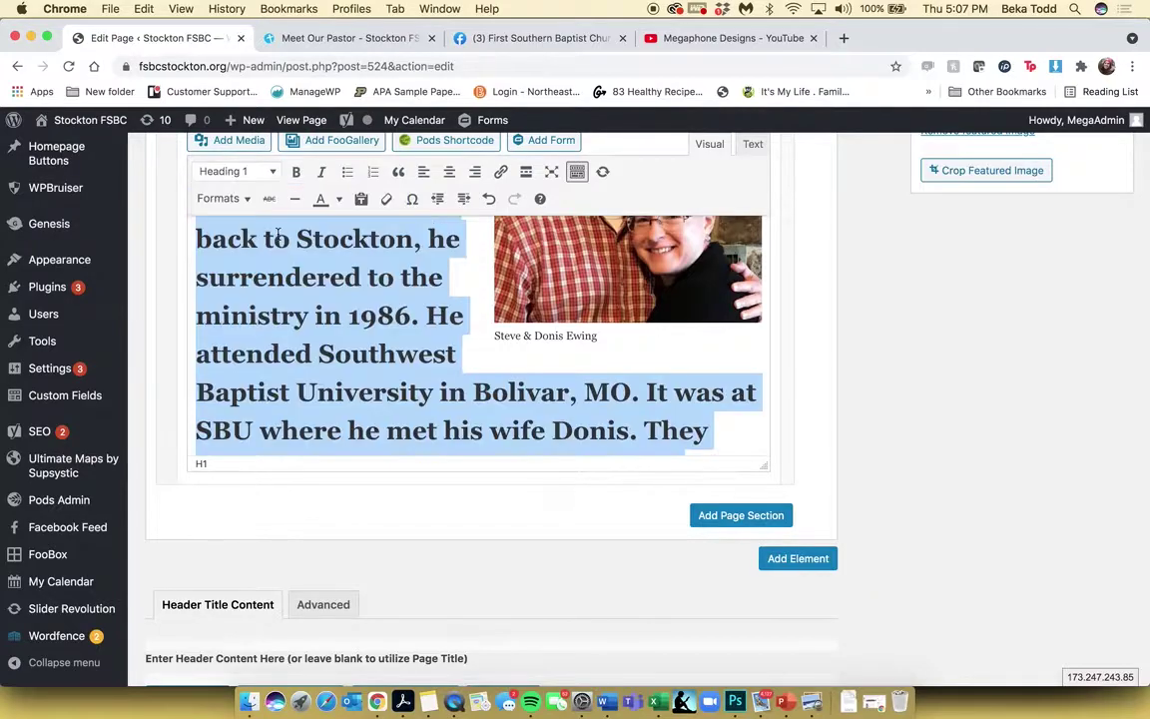
click(237, 170)
click(256, 258)
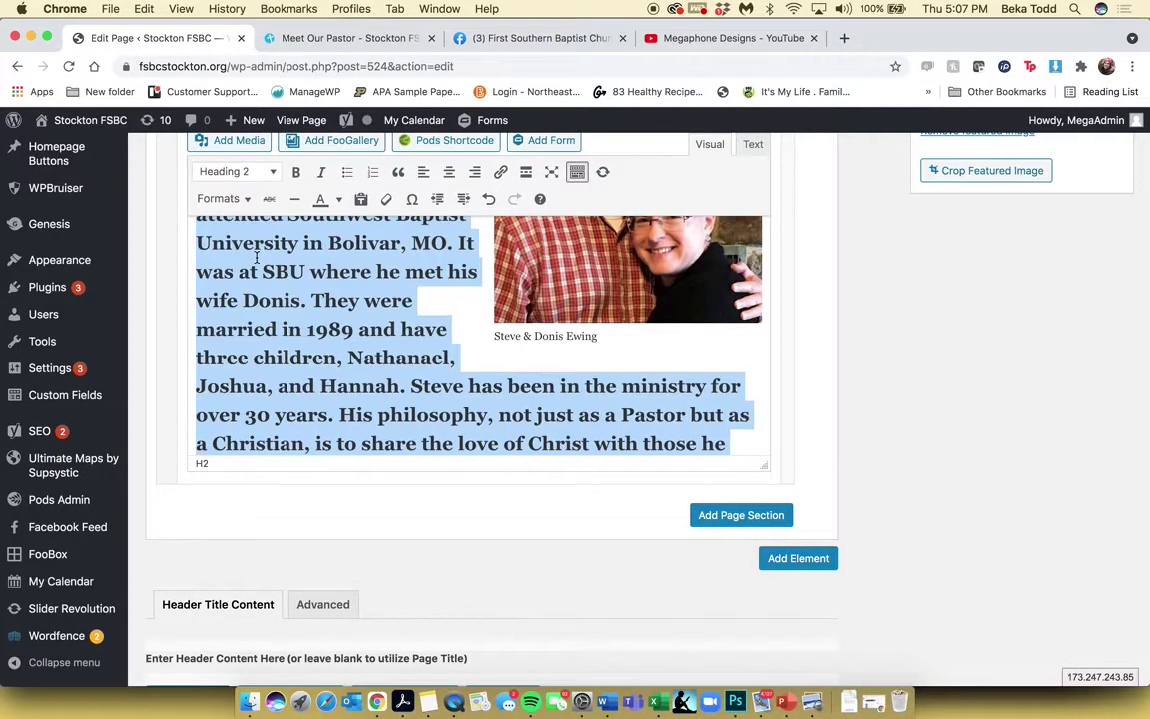
click(237, 171)
click(266, 290)
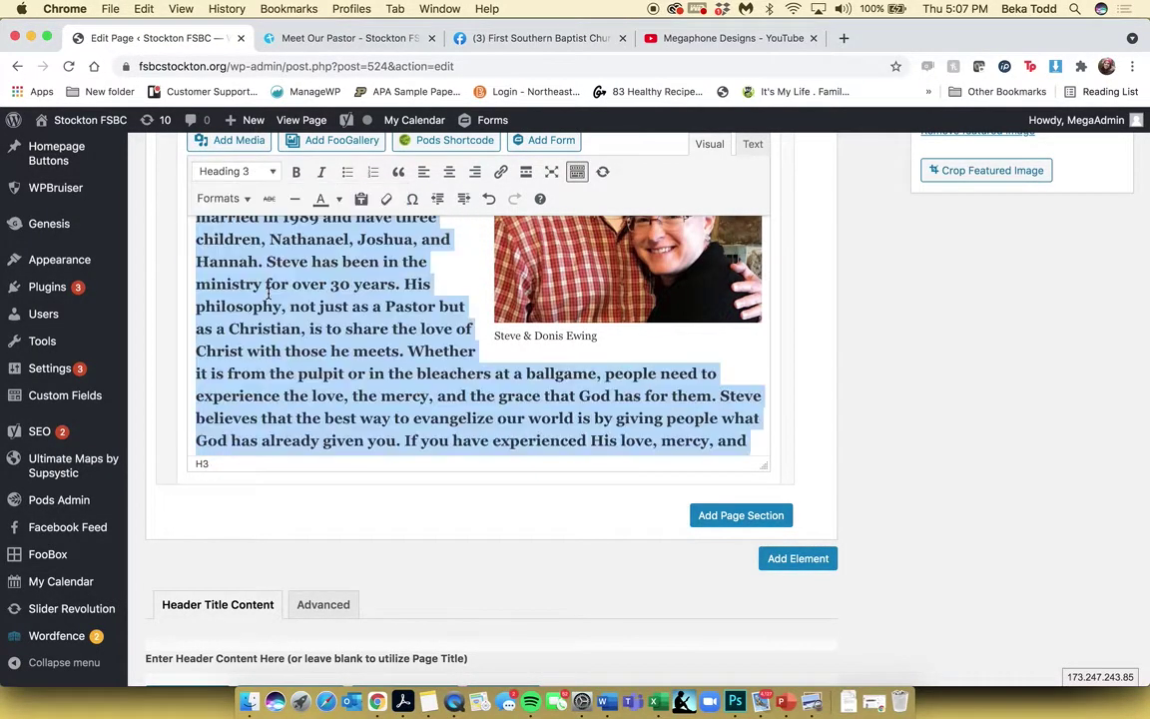
click(262, 171)
click(265, 196)
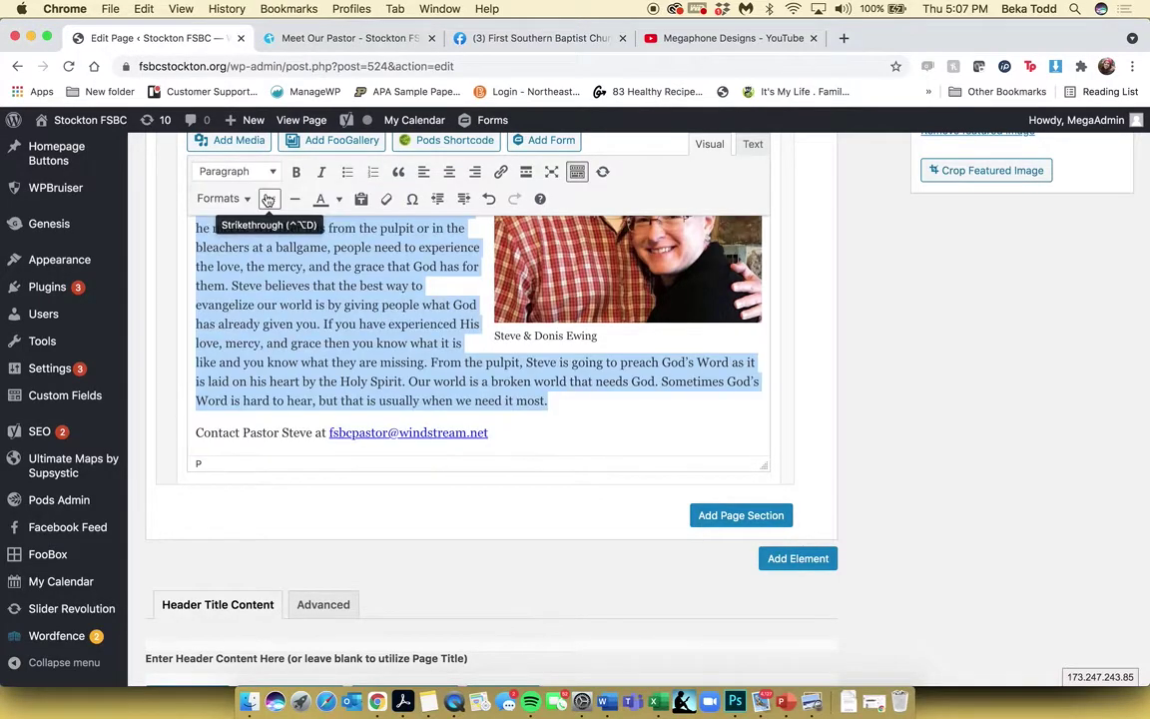
- Try bold, italic and bulleted list formatting on the biography paragraph, and remove all three
click(296, 171)
click(322, 174)
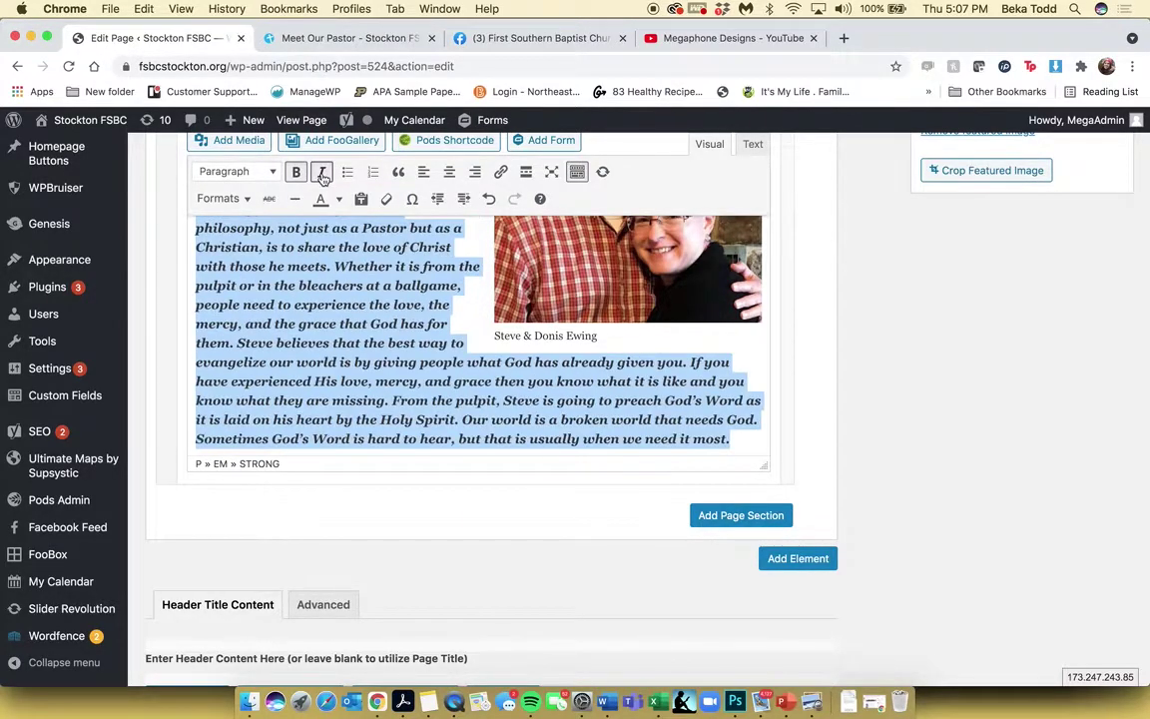
click(348, 174)
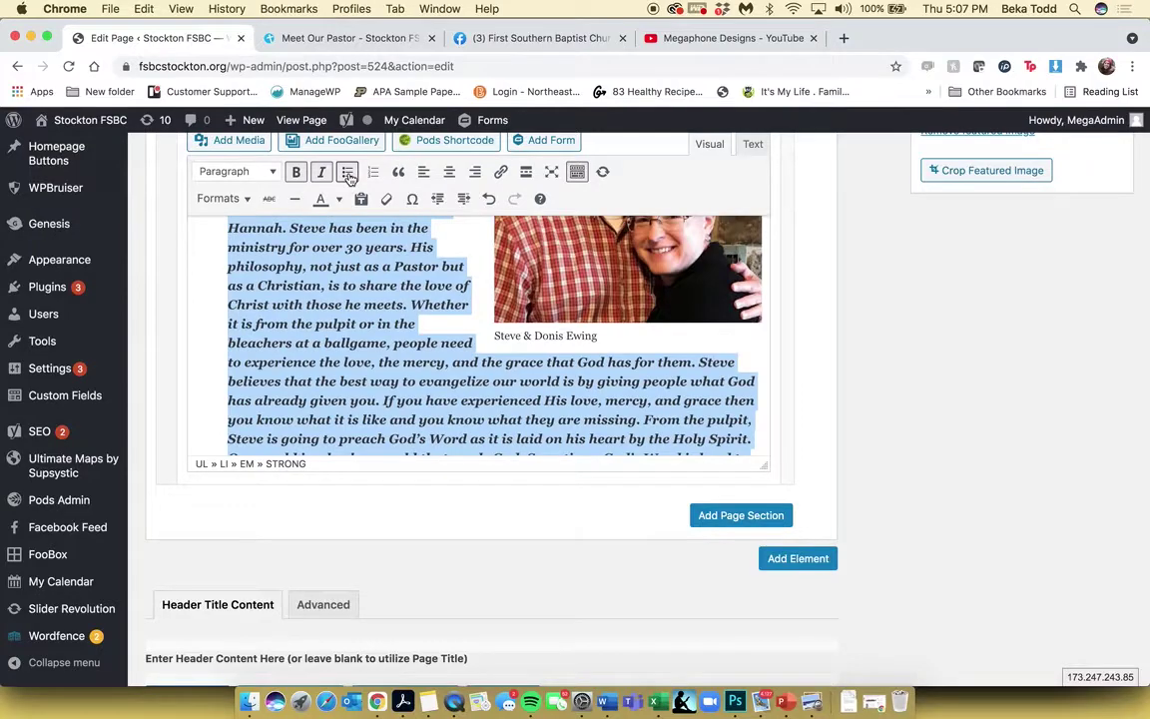
click(347, 172)
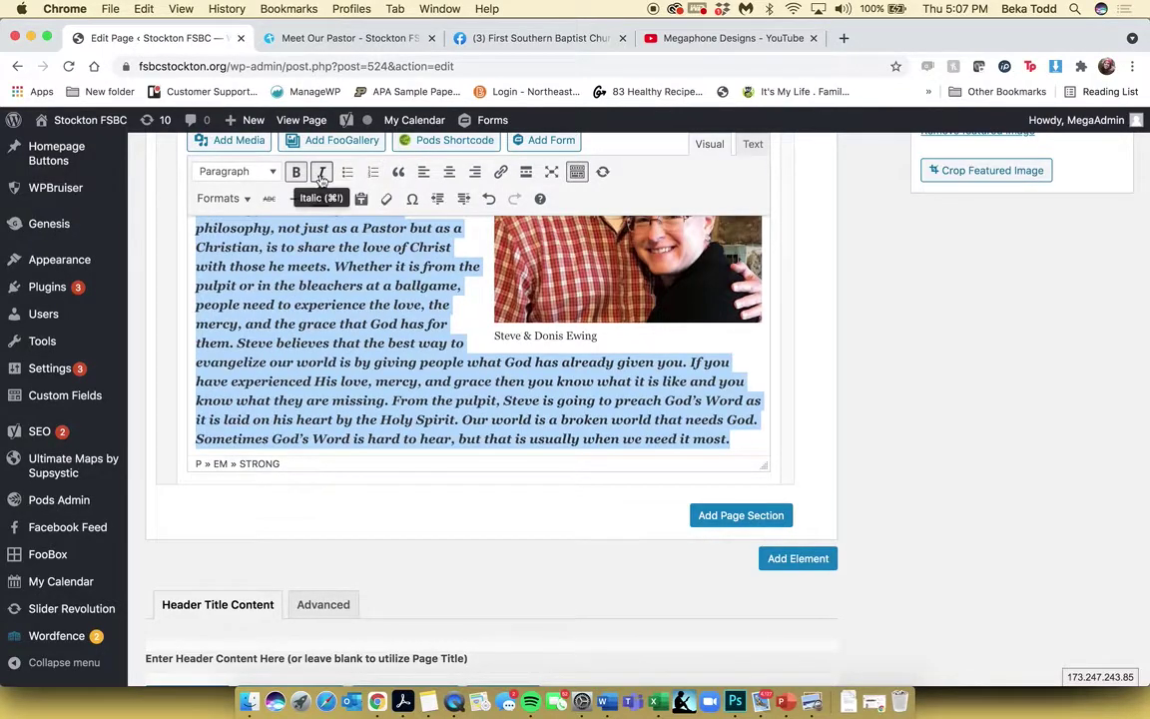
click(322, 172)
click(297, 172)
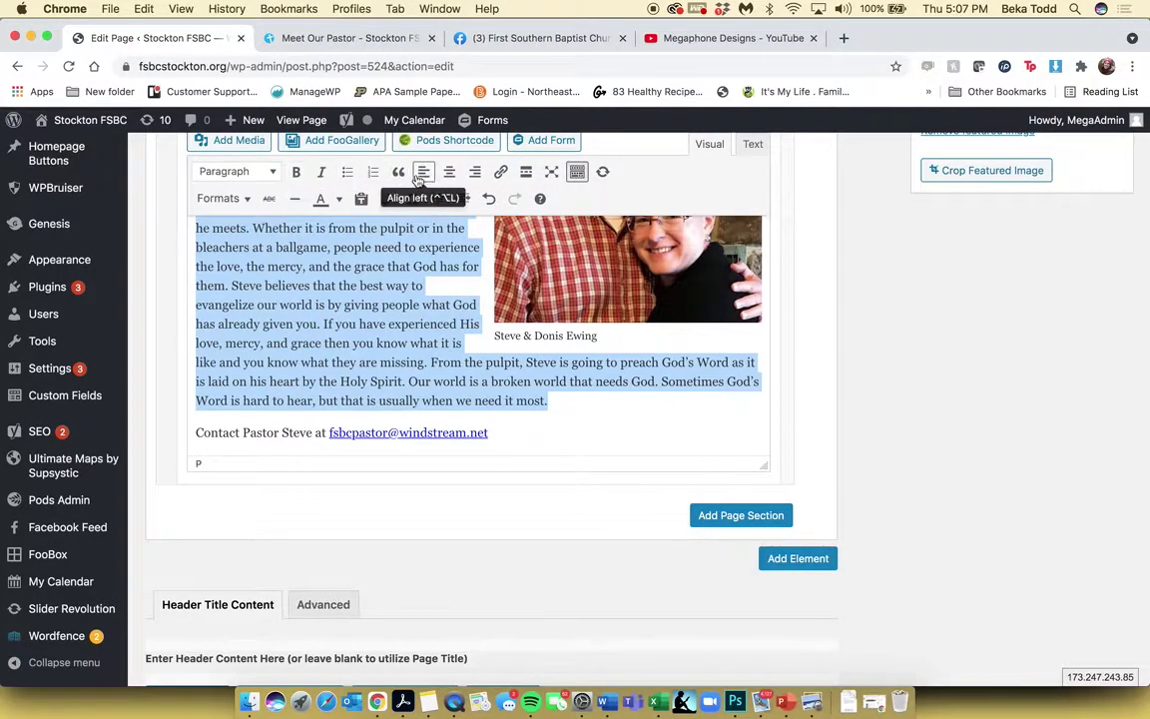
- Try linking the biography paragraph to google.com, and remove the link
click(501, 173)
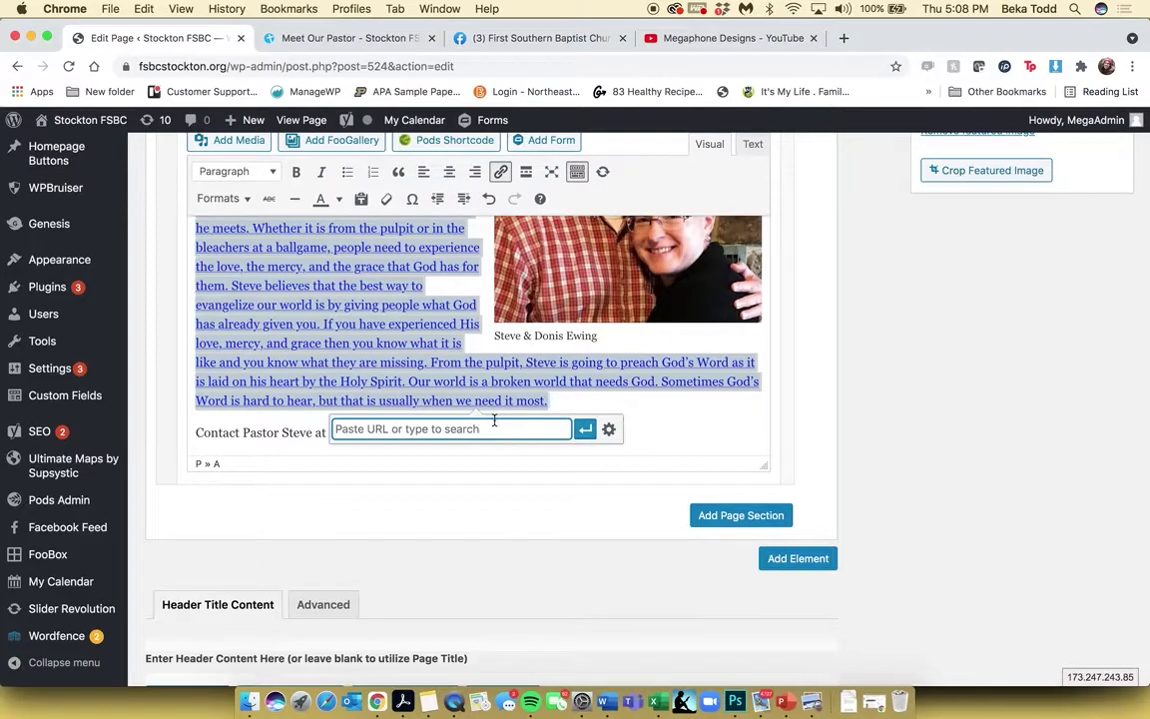
text(google.)
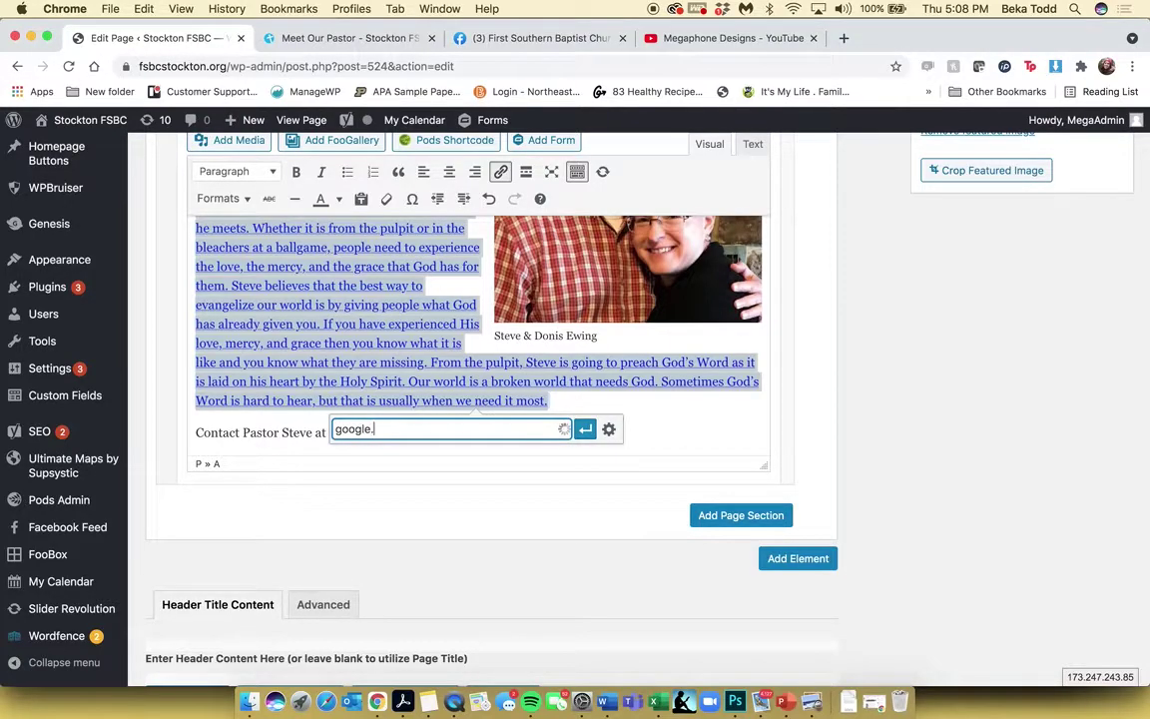
key(Return)
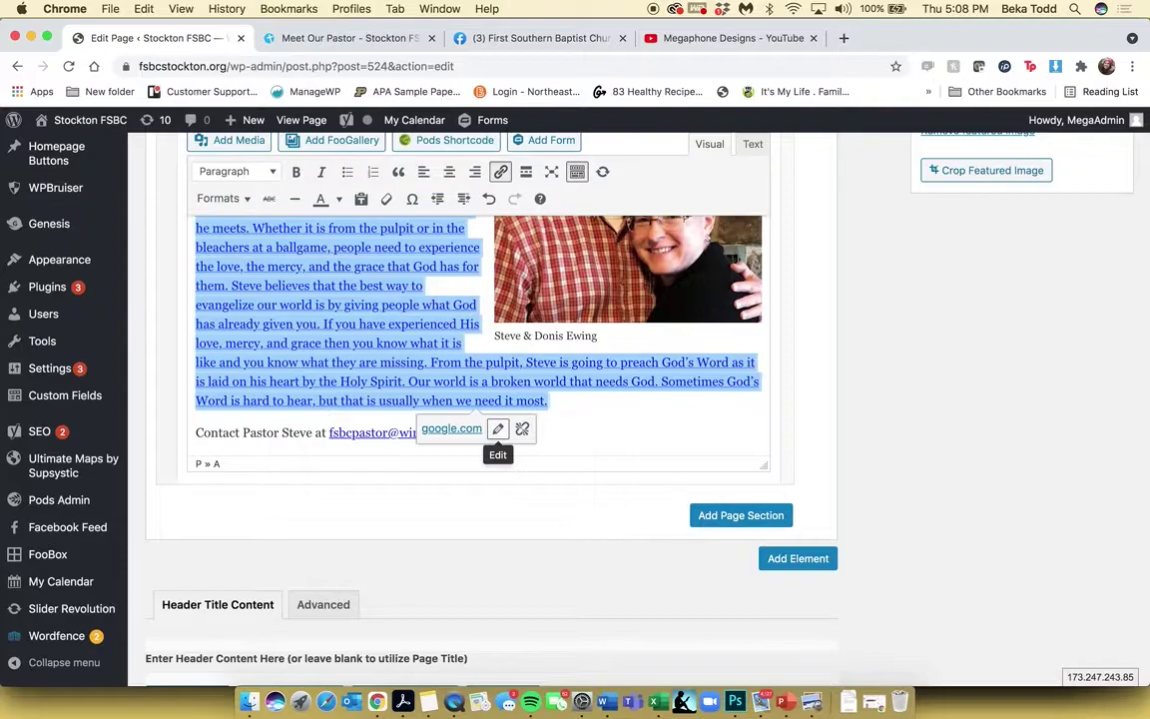
click(522, 430)
- Check the mailto target of the pastor's contact e-mail link, and look back over the page's section content and settings
click(437, 432)
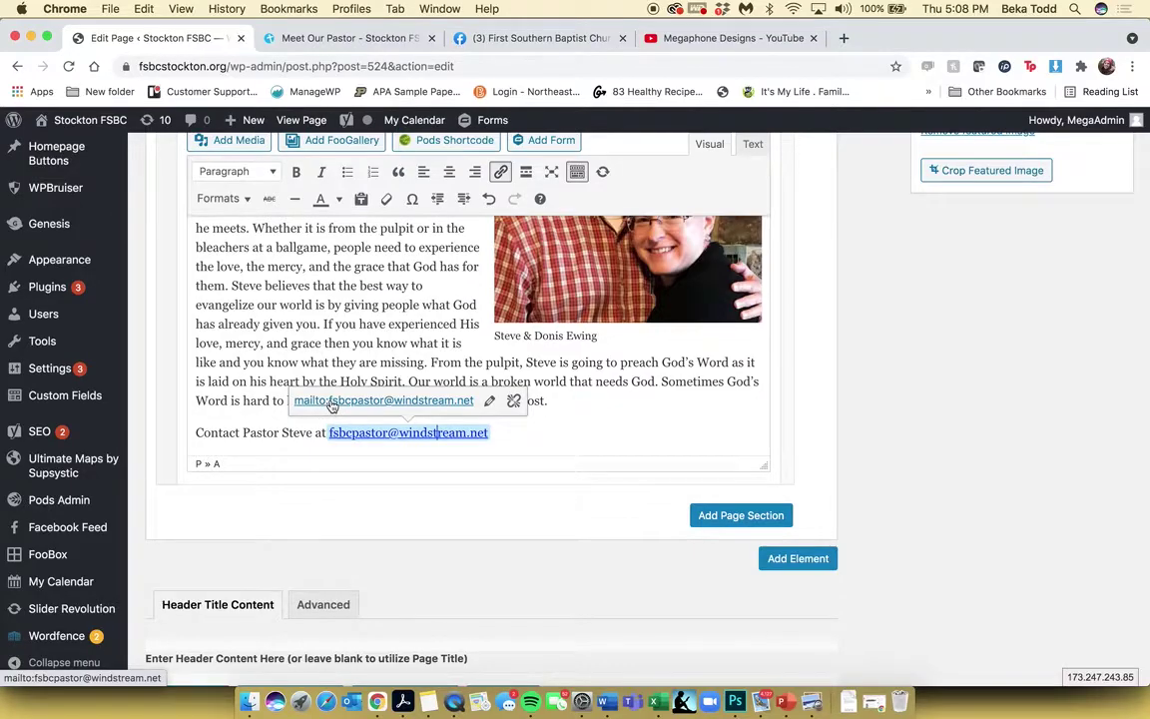
click(323, 337)
scroll(323, 336, up, 15)
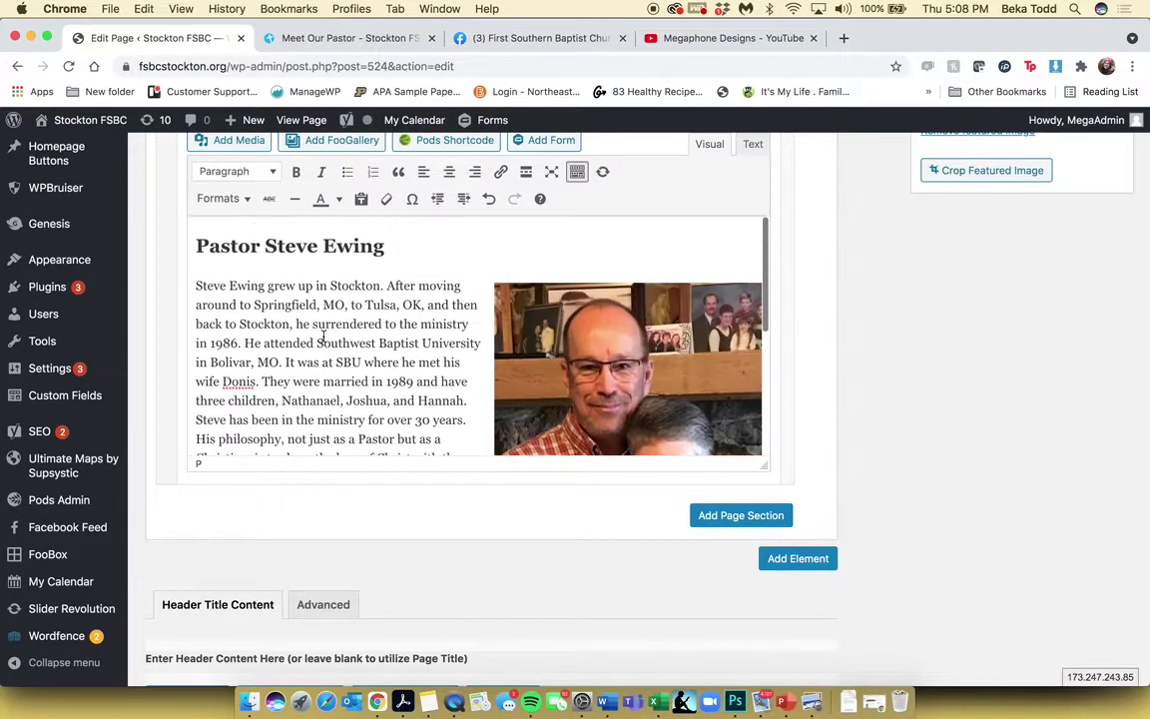
scroll(324, 342, down, 3)
scroll(323, 342, down, 1)
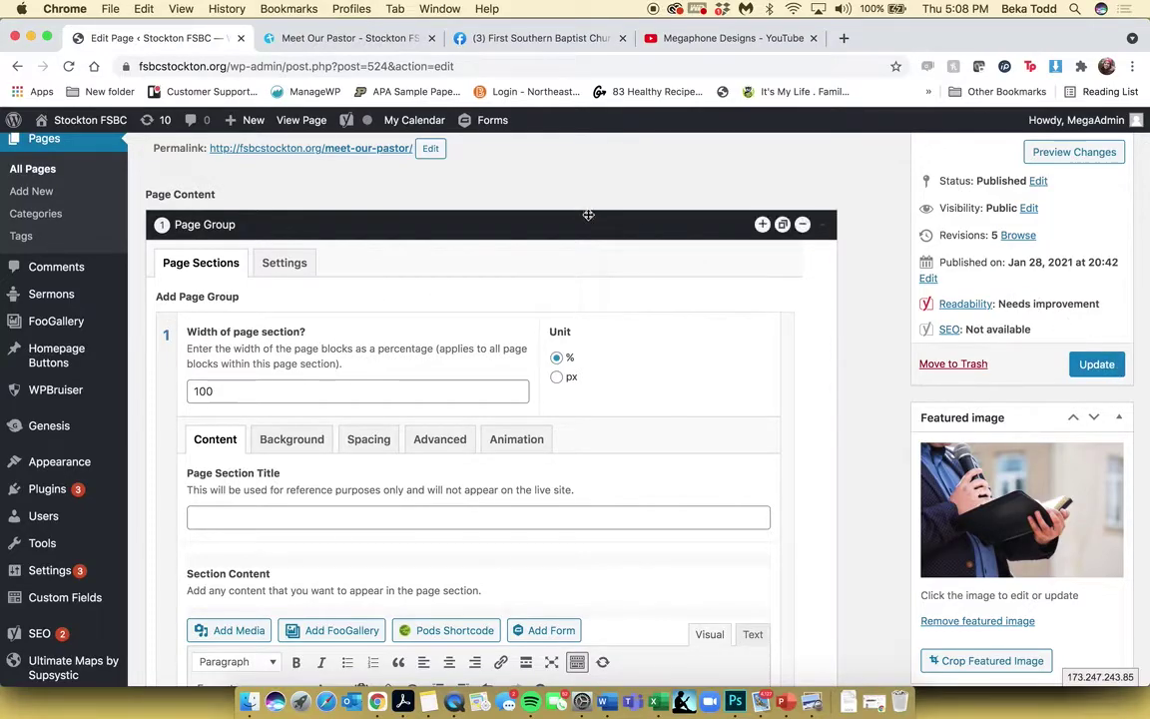
- Open the What We Believe page on the live site and read through its numbered belief statements
click(342, 37)
scroll(404, 258, up, 10)
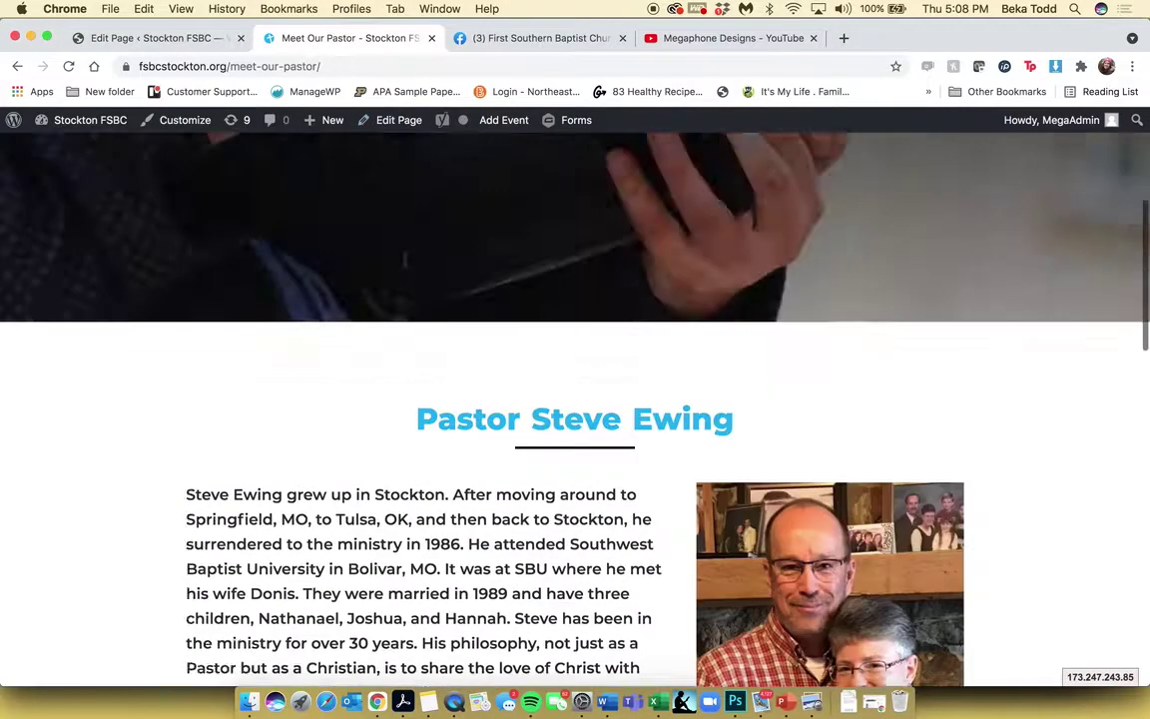
click(592, 196)
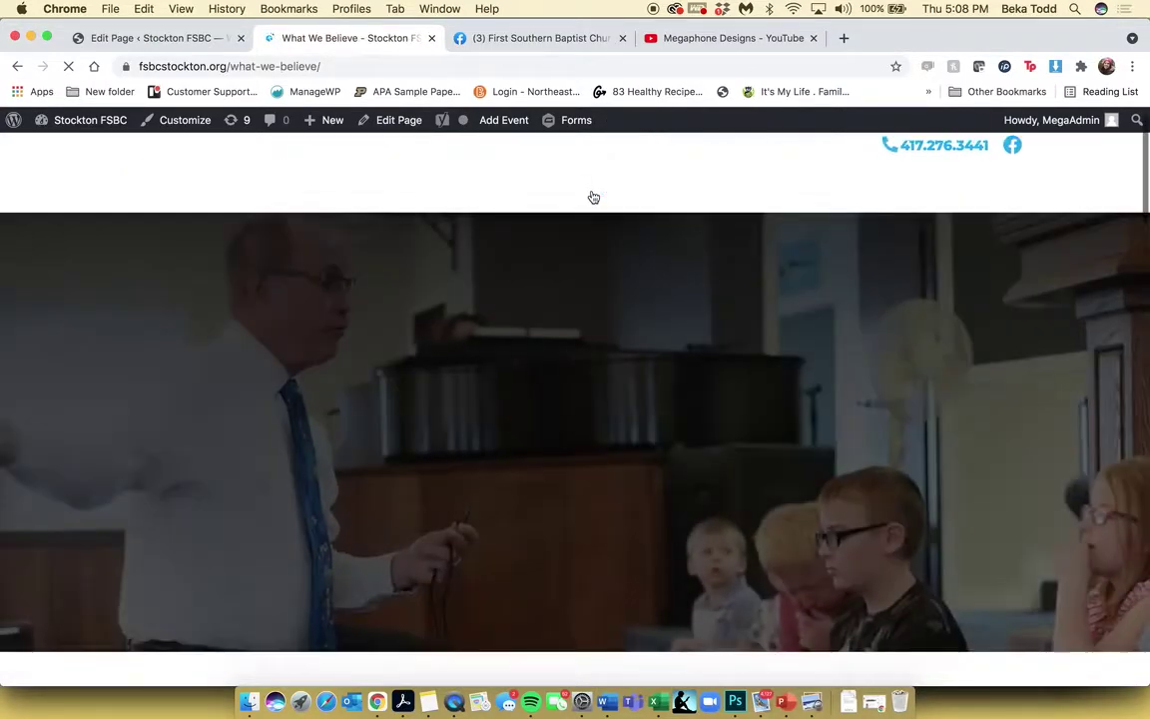
scroll(592, 197, down, 2)
scroll(878, 321, down, 5)
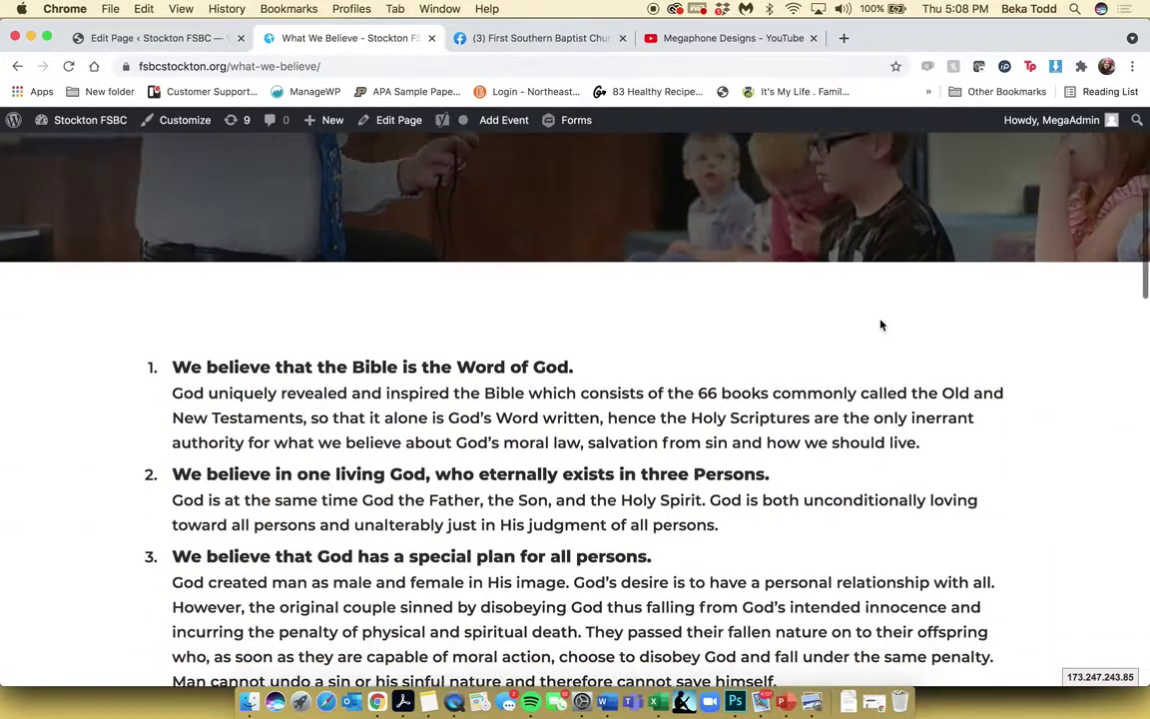
scroll(875, 318, down, 8)
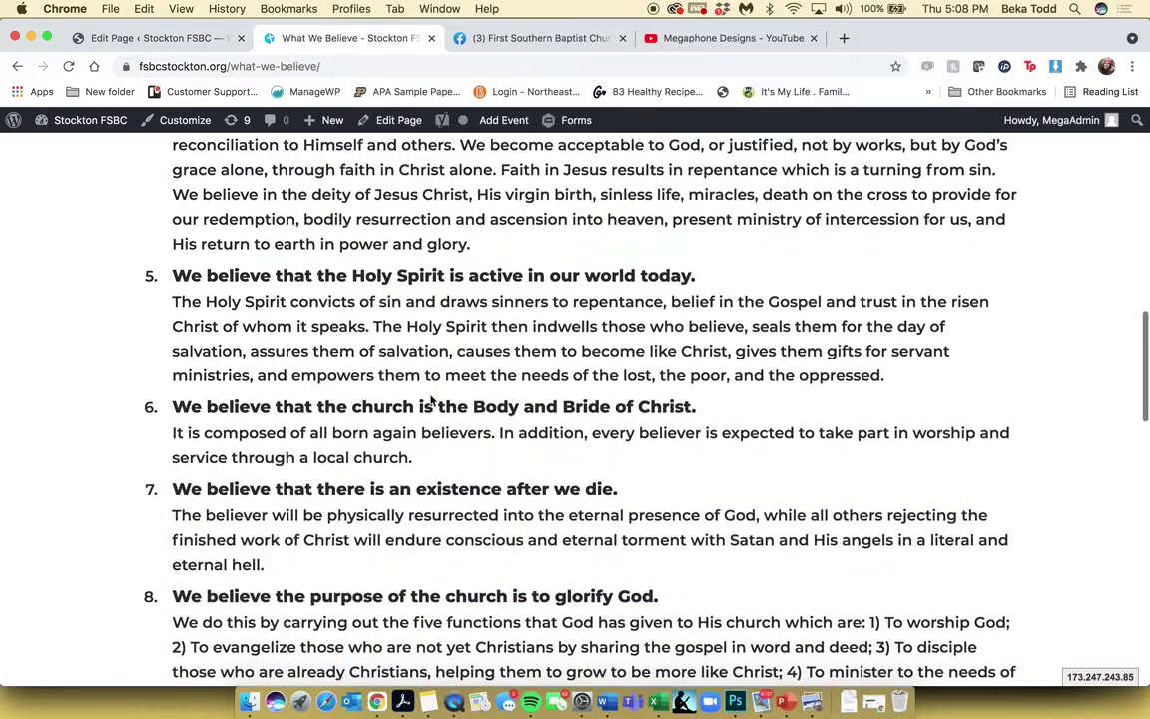
scroll(399, 487, down, 8)
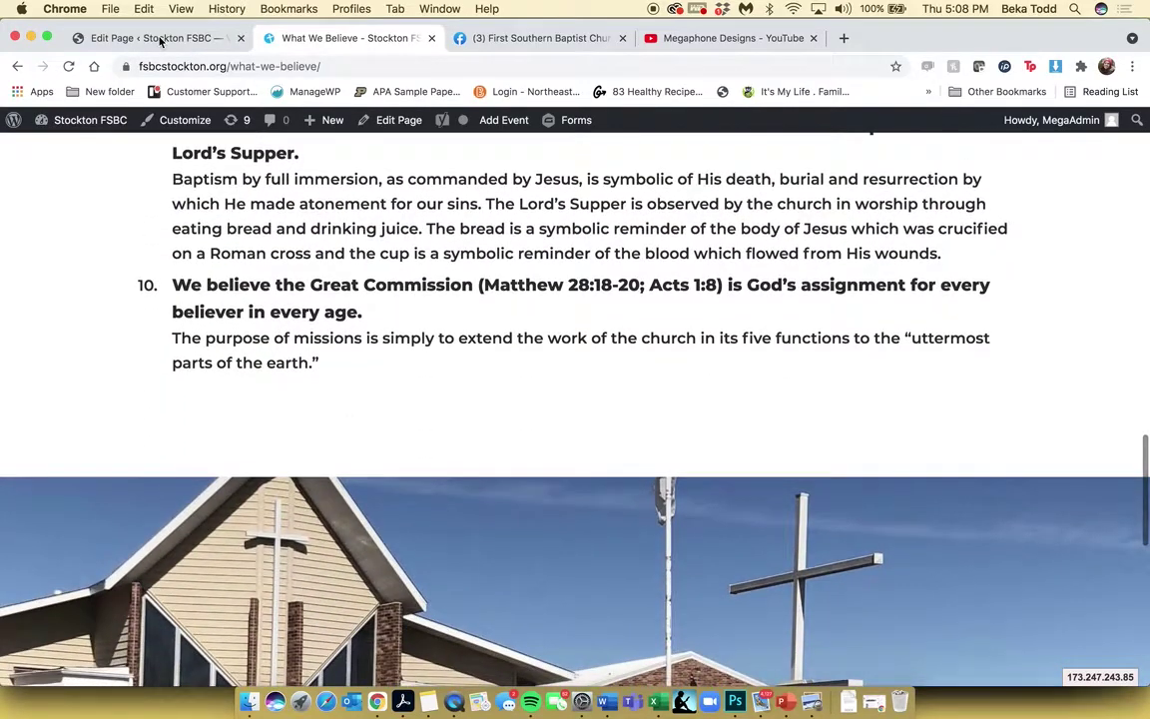
- Leave the Meet Our Pastor editor without saving and open the What We Believe page for editing
click(160, 38)
click(44, 167)
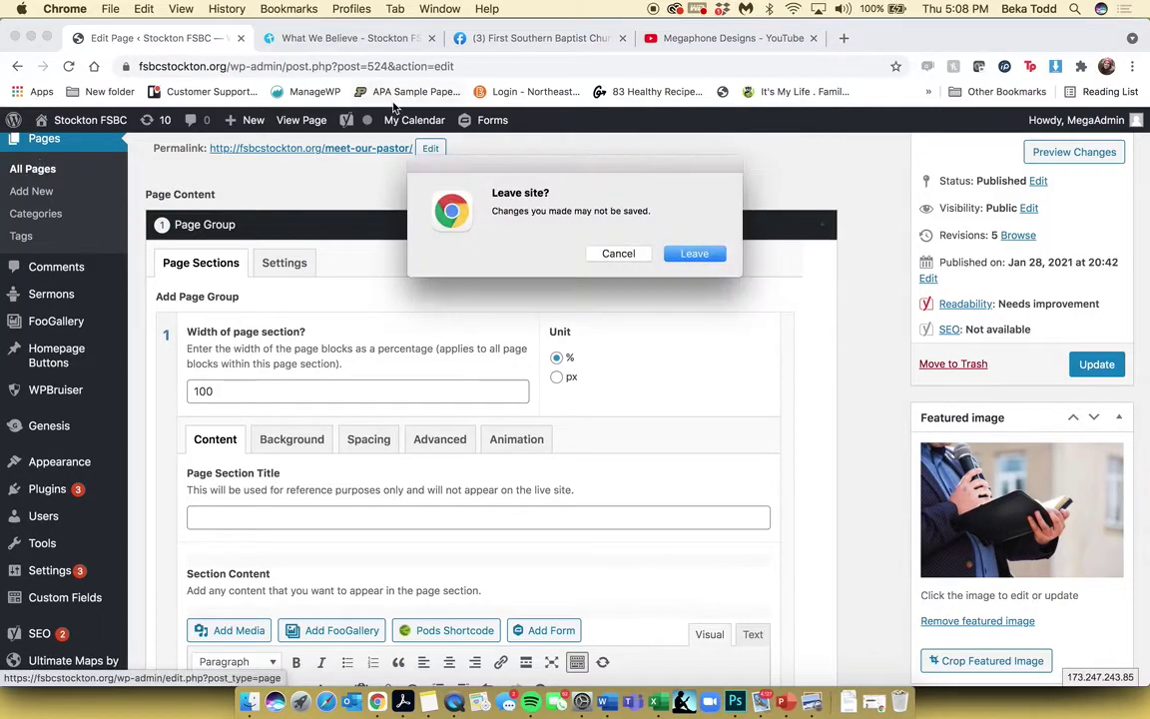
click(693, 255)
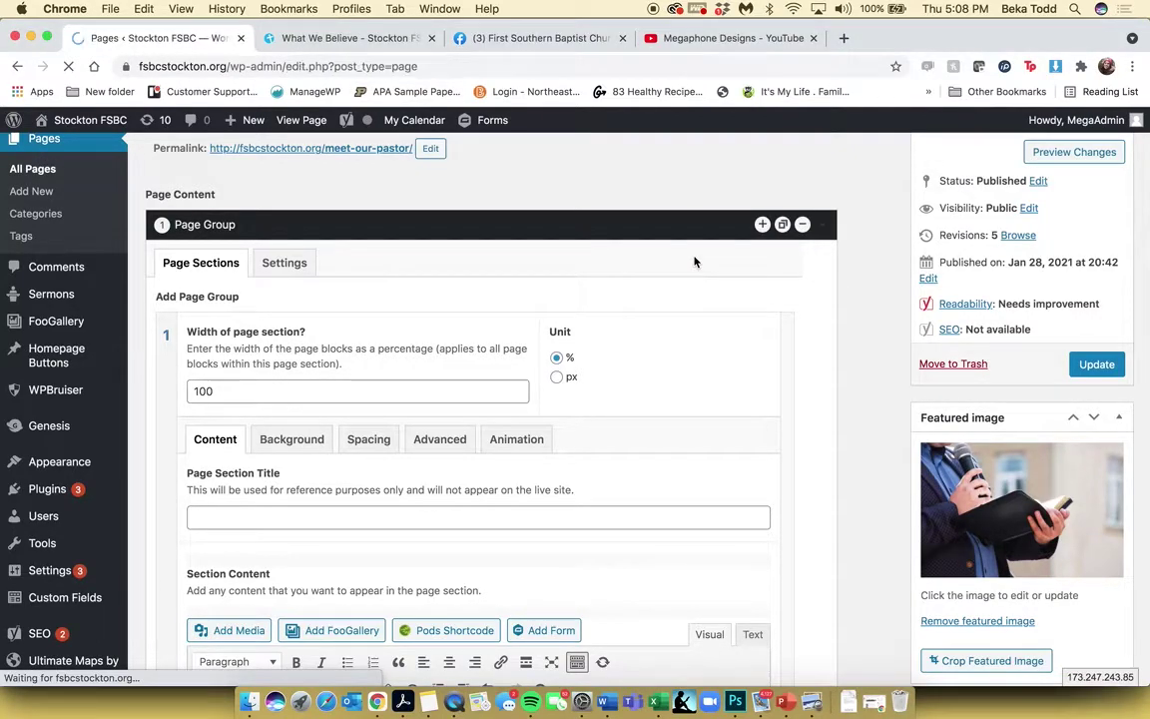
scroll(495, 454, down, 4)
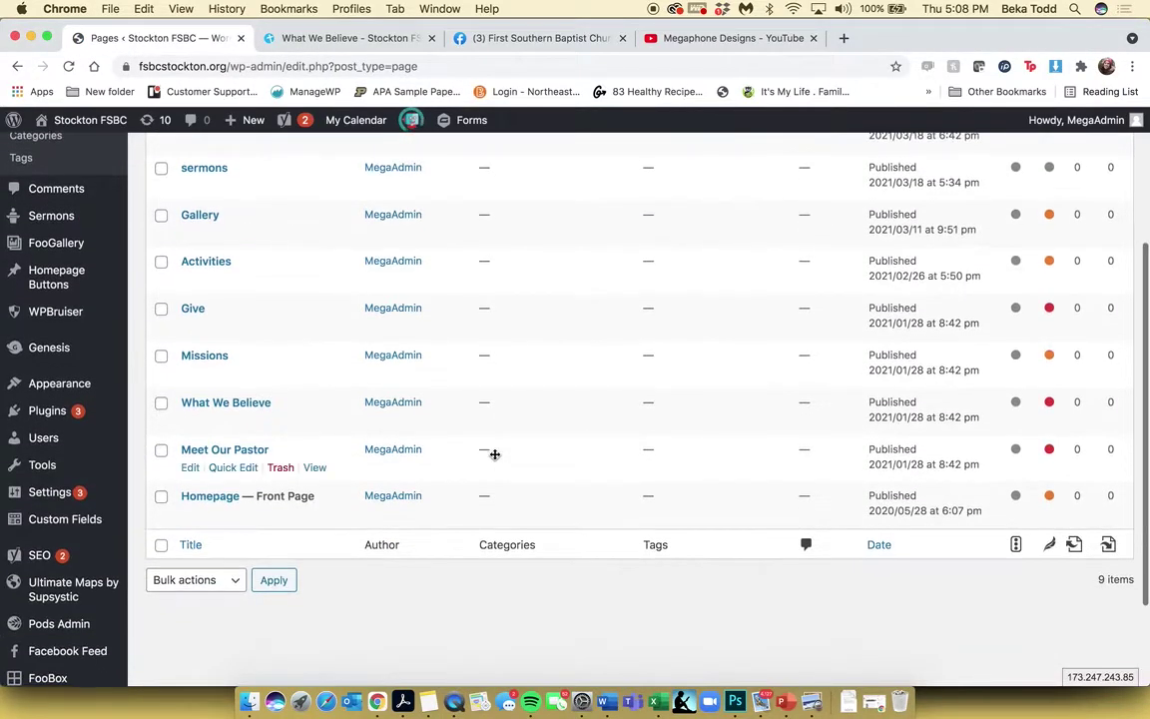
click(224, 404)
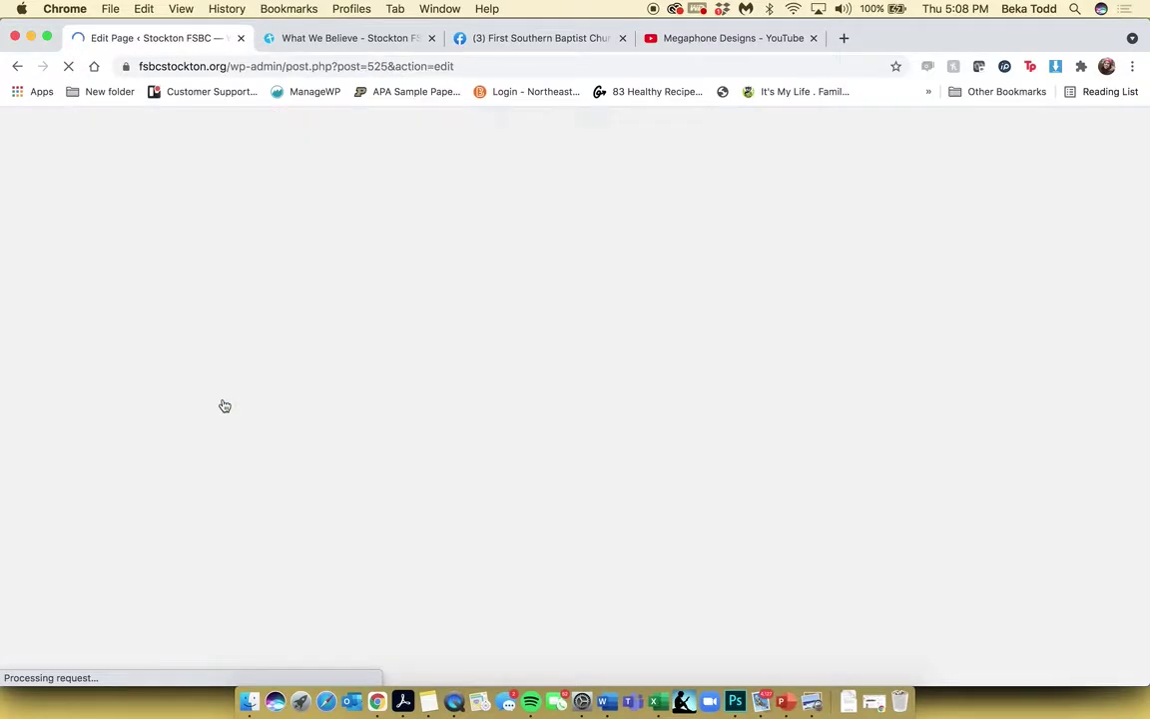
- Look over the What We Believe page's existing section content and the settings below it
scroll(225, 405, down, 7)
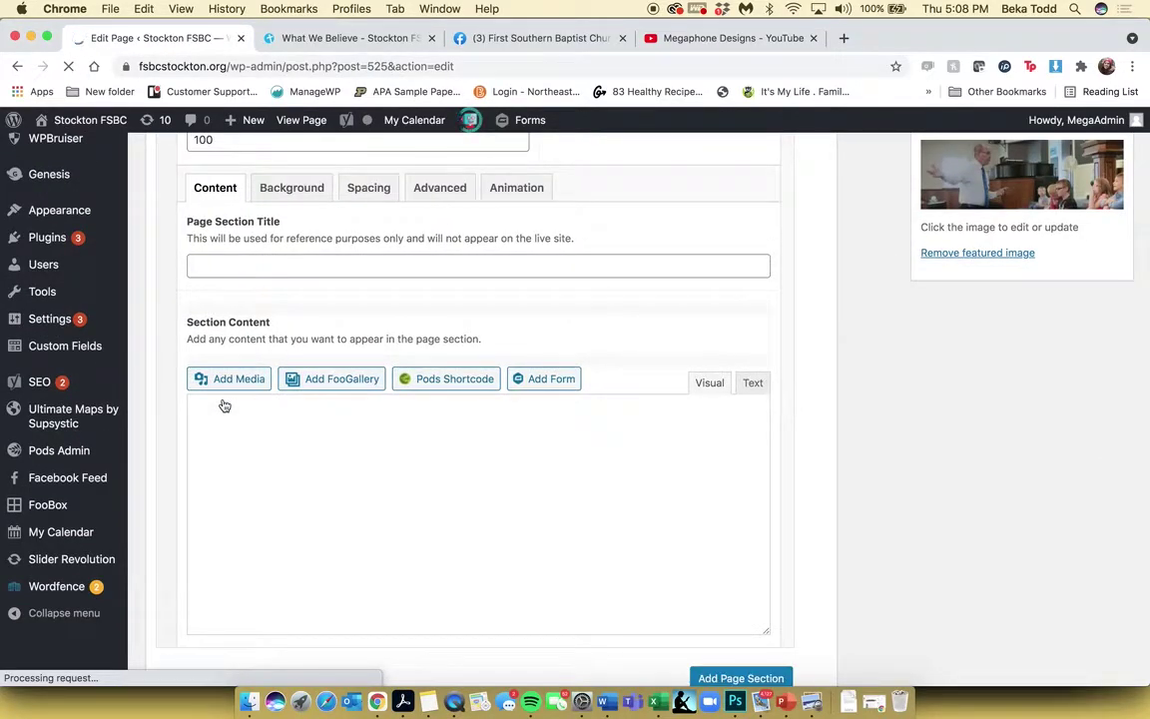
scroll(222, 405, down, 10)
scroll(222, 405, down, 10)
scroll(222, 405, up, 10)
scroll(223, 405, up, 10)
scroll(223, 405, up, 2)
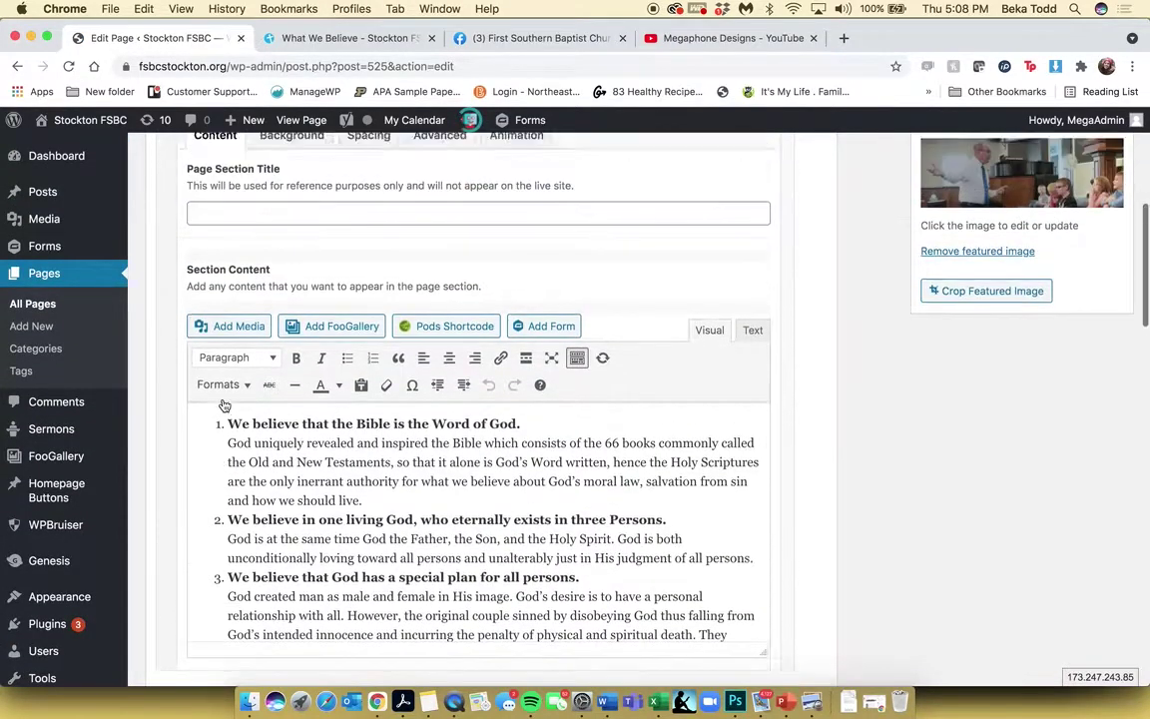
- Collapse the existing belief statements section and insert a new page section above it
scroll(224, 406, up, 5)
click(168, 287)
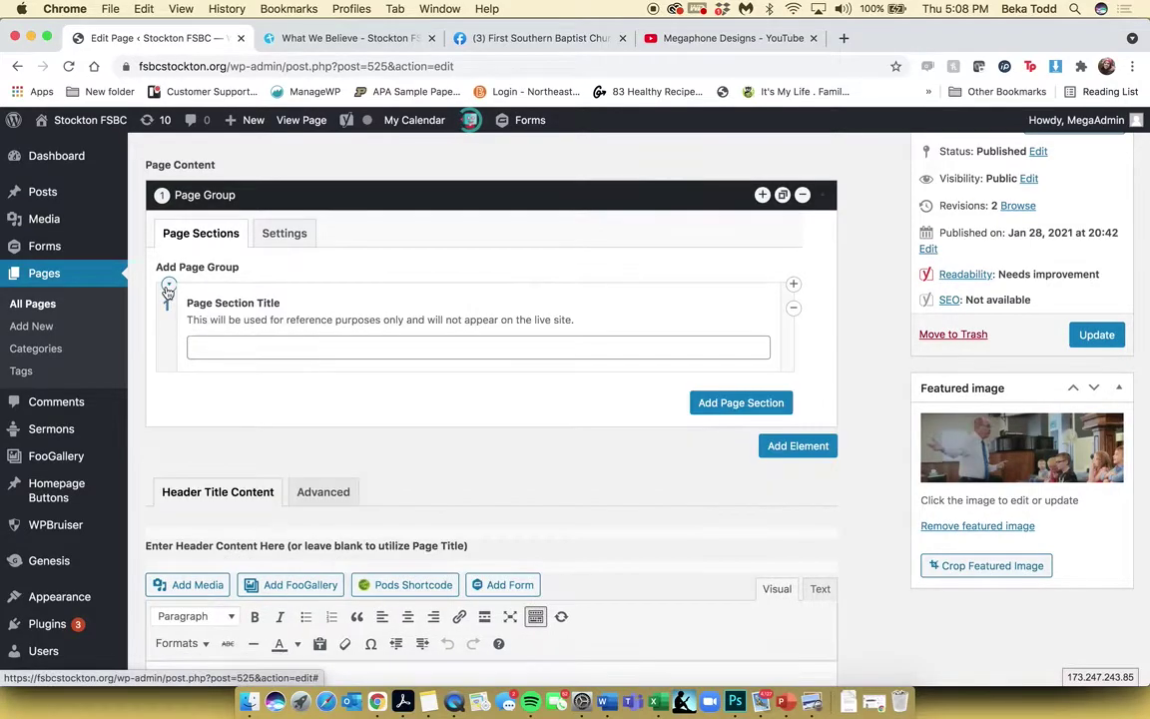
click(794, 286)
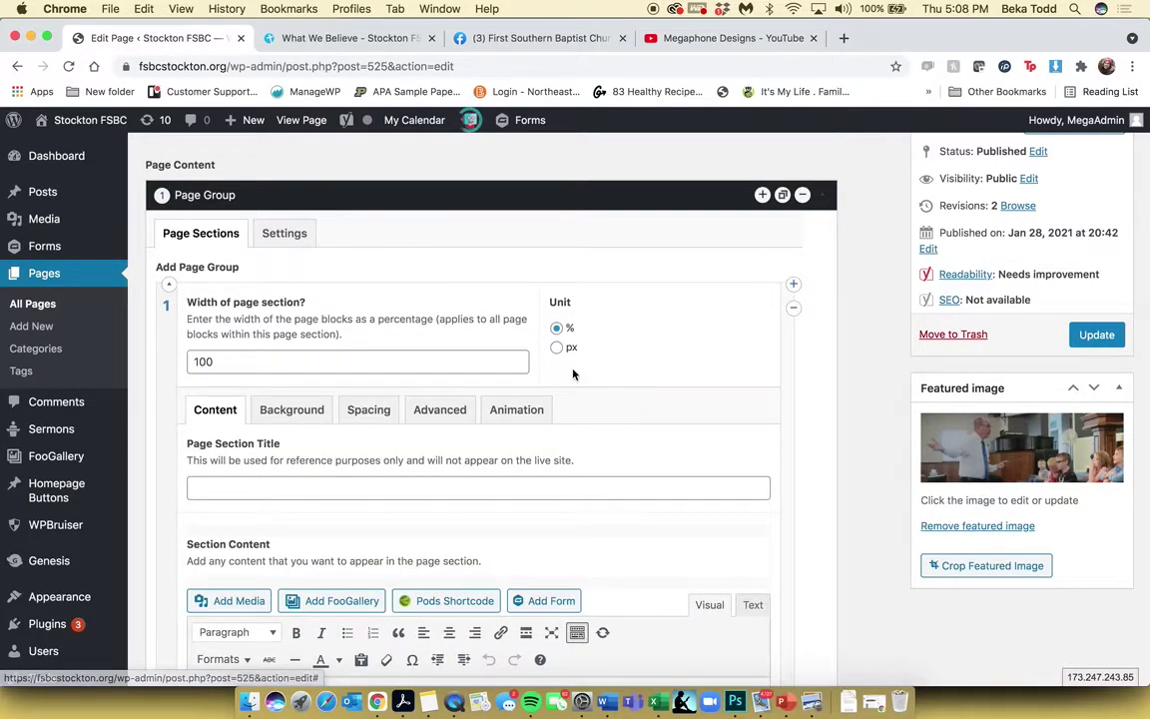
- Enter "Here is some content!" in the new section's content as a centred Heading 1
scroll(572, 373, down, 6)
scroll(572, 372, up, 3)
click(469, 409)
text(Here is some content!)
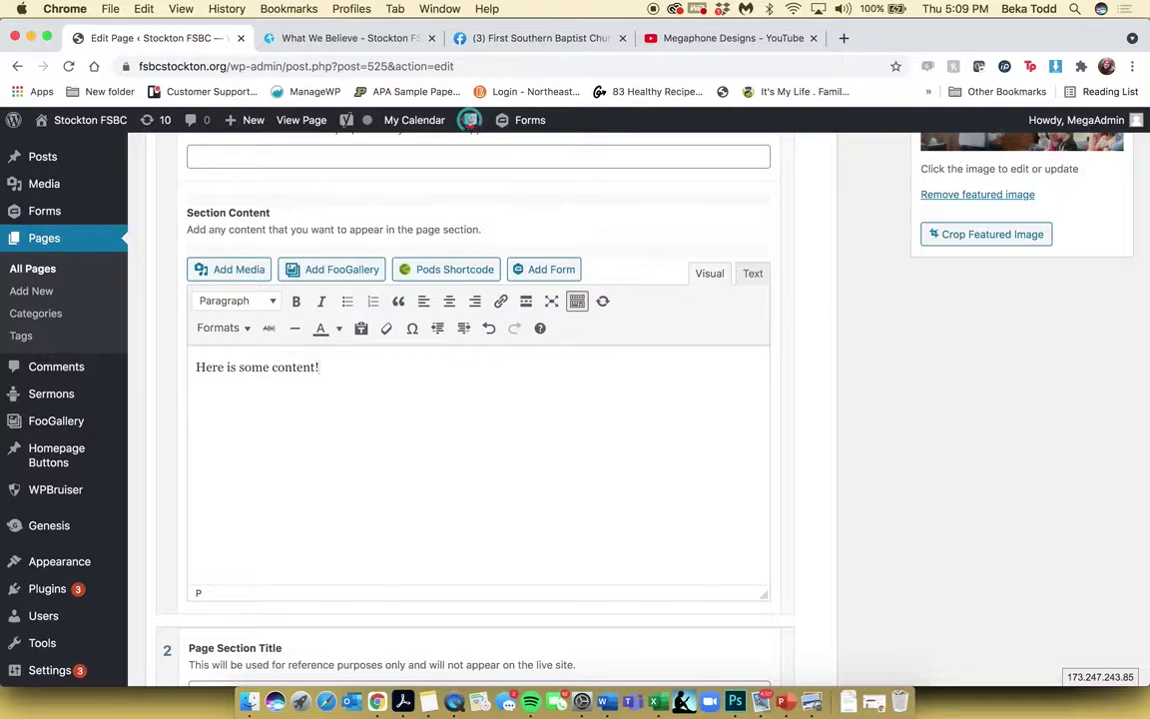
key(super+a)
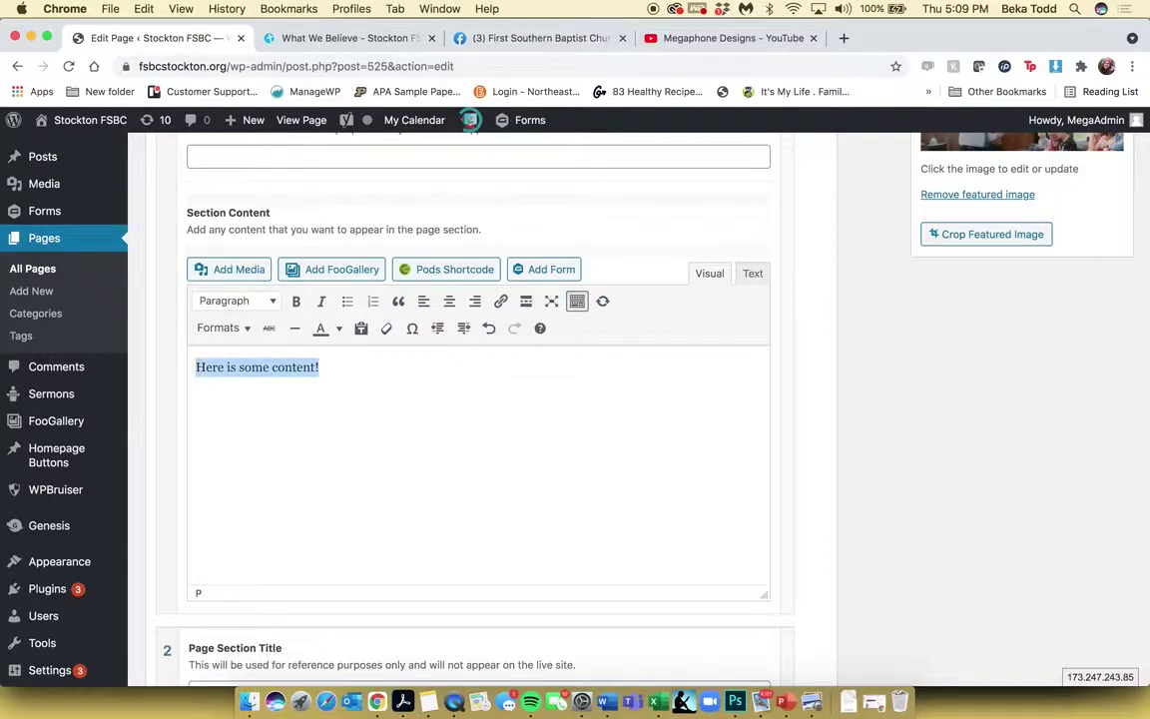
click(237, 301)
click(257, 357)
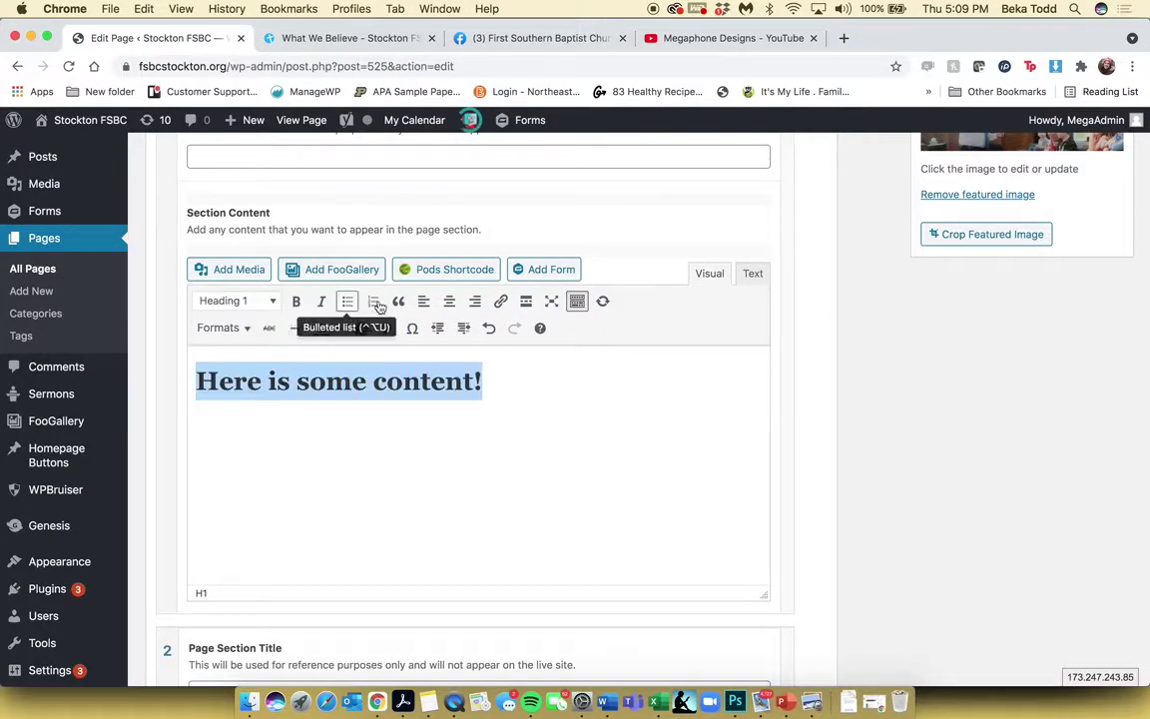
click(450, 302)
- Add the paragraph "Here is some more information!" below the heading and centre it
click(634, 379)
key(Return)
text(Here is some)
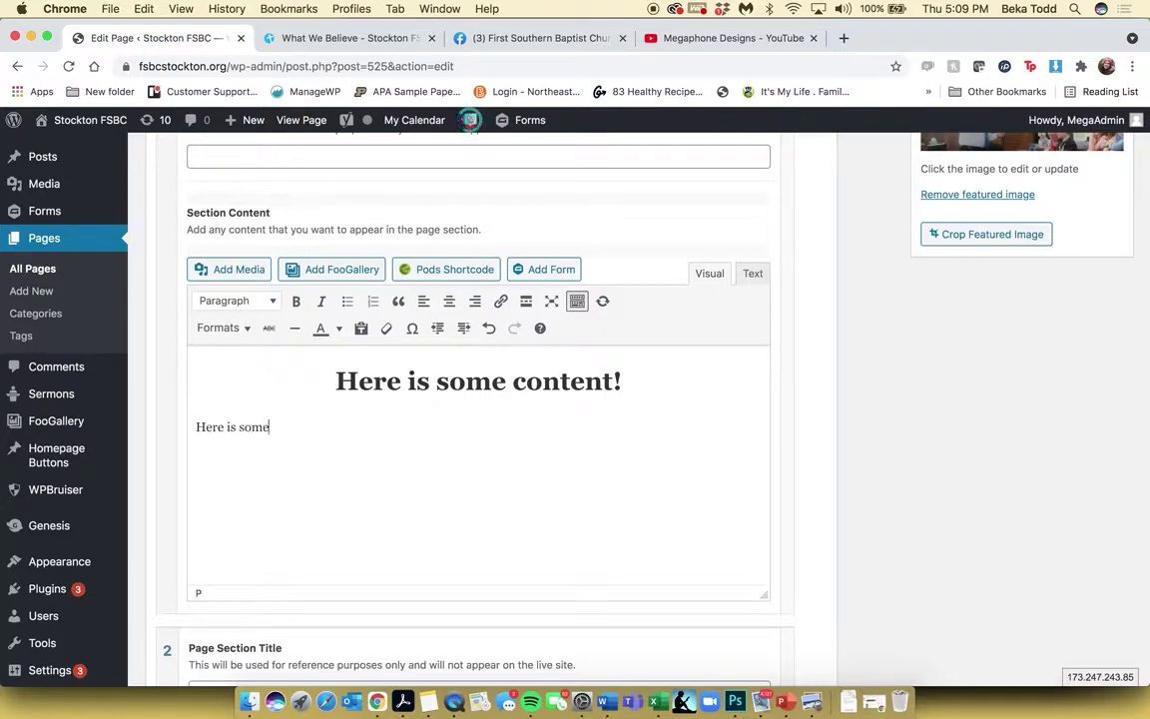
text( more information!)
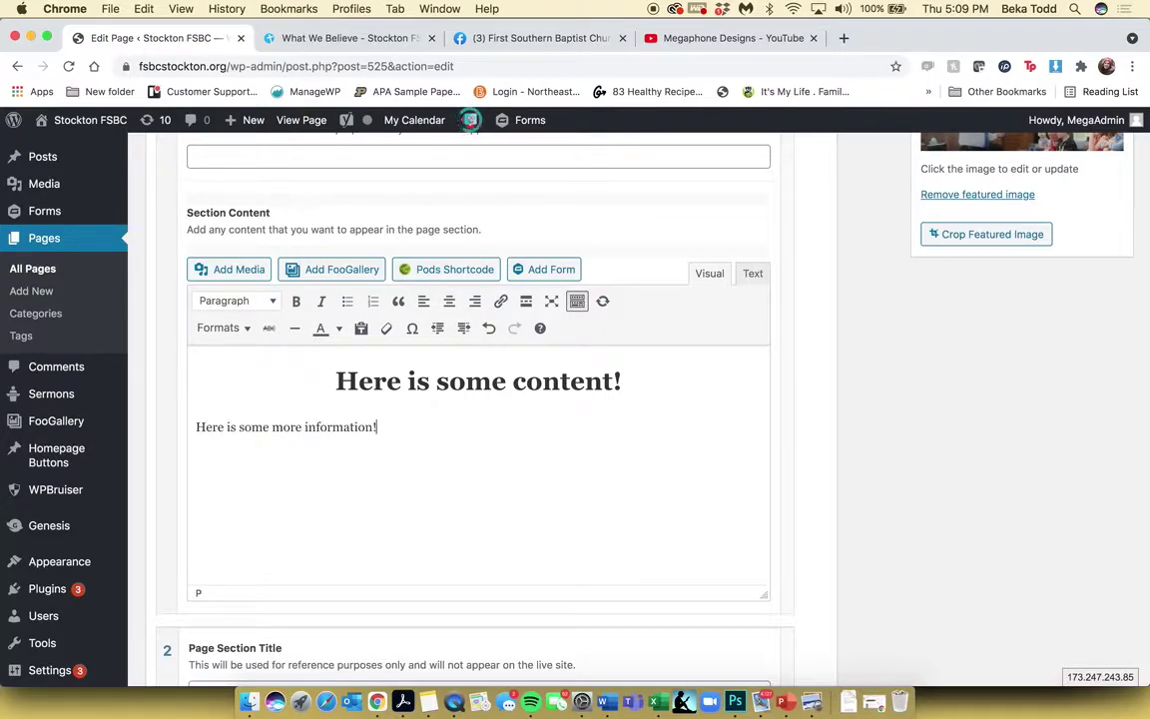
key(super+a)
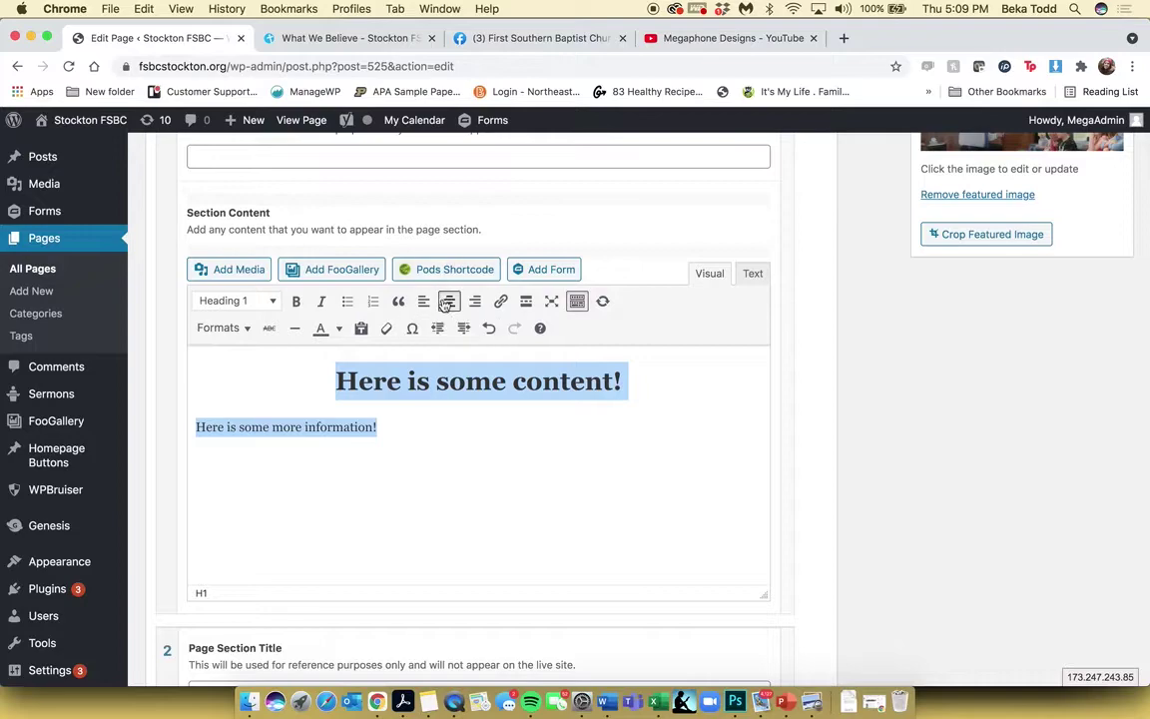
click(448, 302)
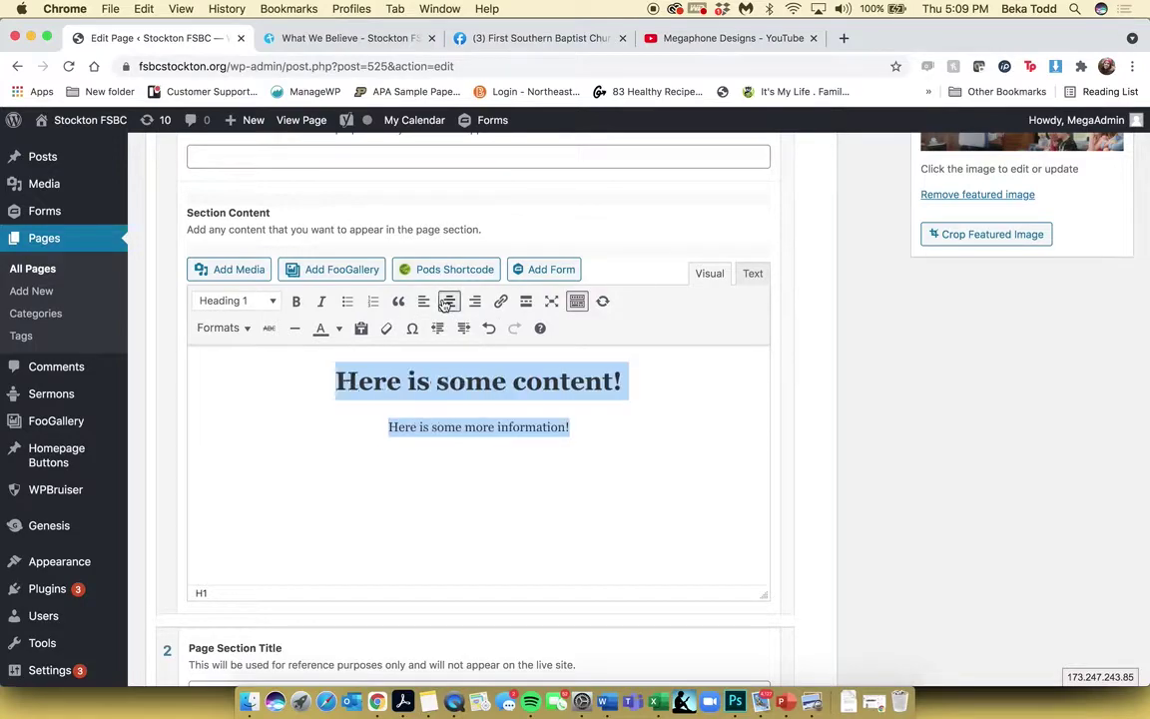
- Add a centred line reading "Learn More." below the paragraph and apply the Button format to it
click(629, 428)
key(Return)
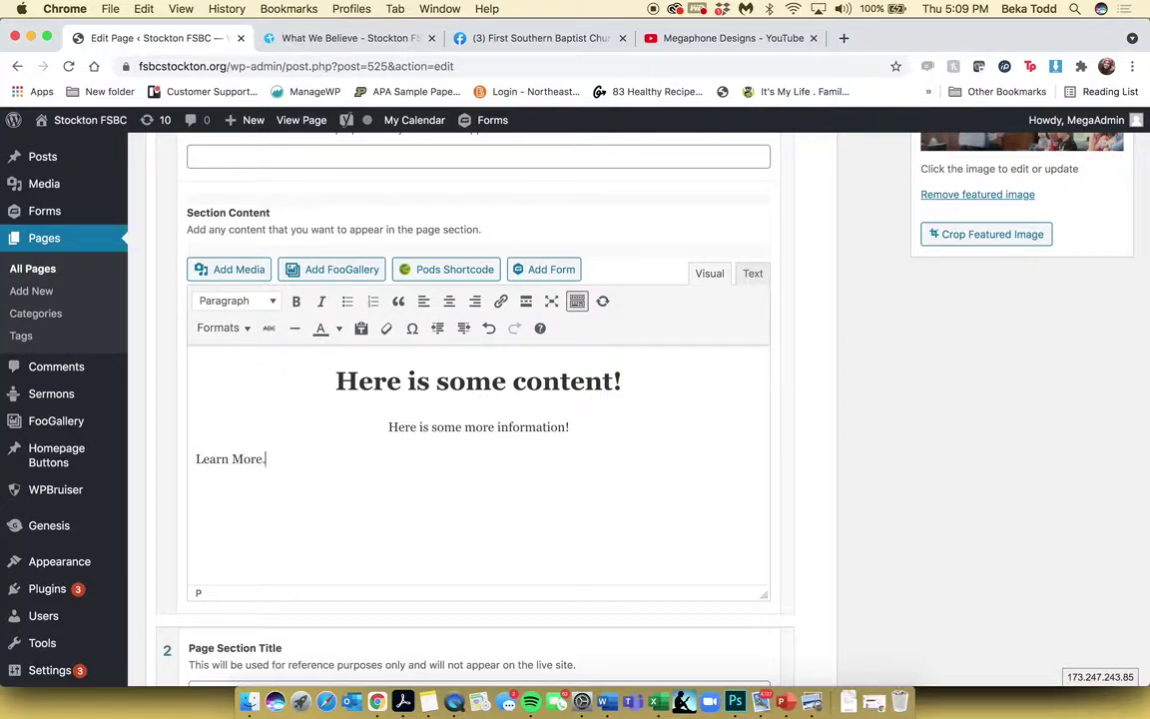
drag(293, 453, 192, 459)
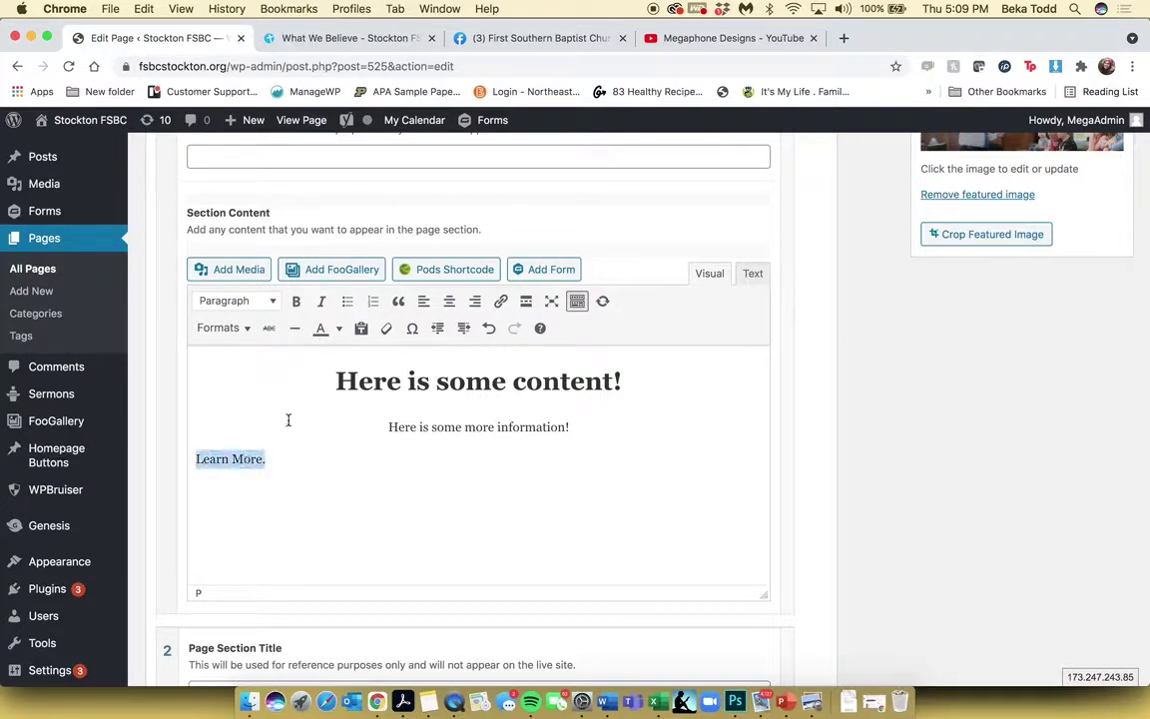
click(450, 302)
click(228, 329)
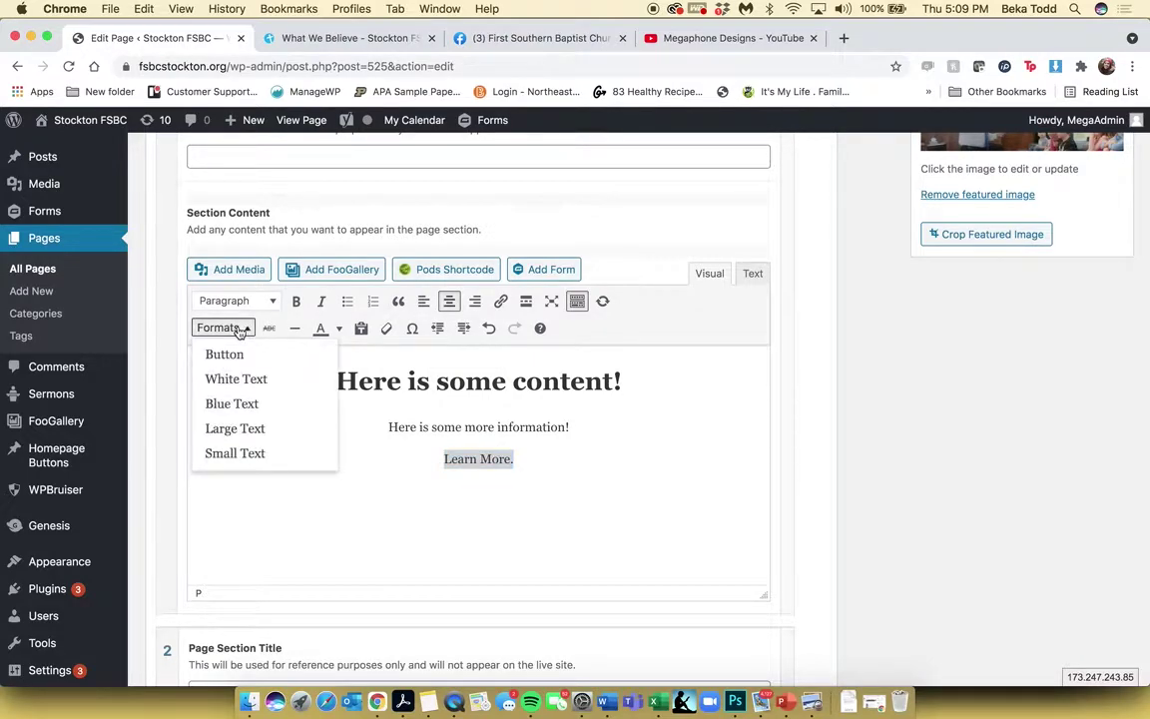
click(224, 356)
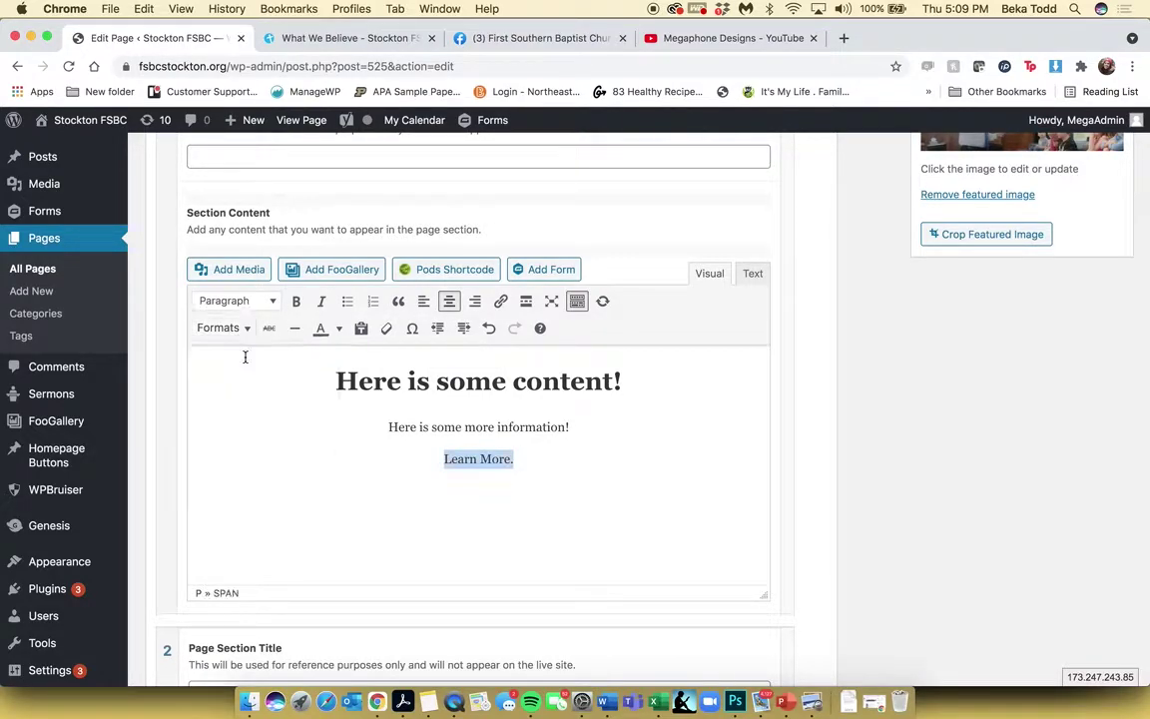
- Link the "Learn More." text to google.com
click(501, 301)
text(goog)
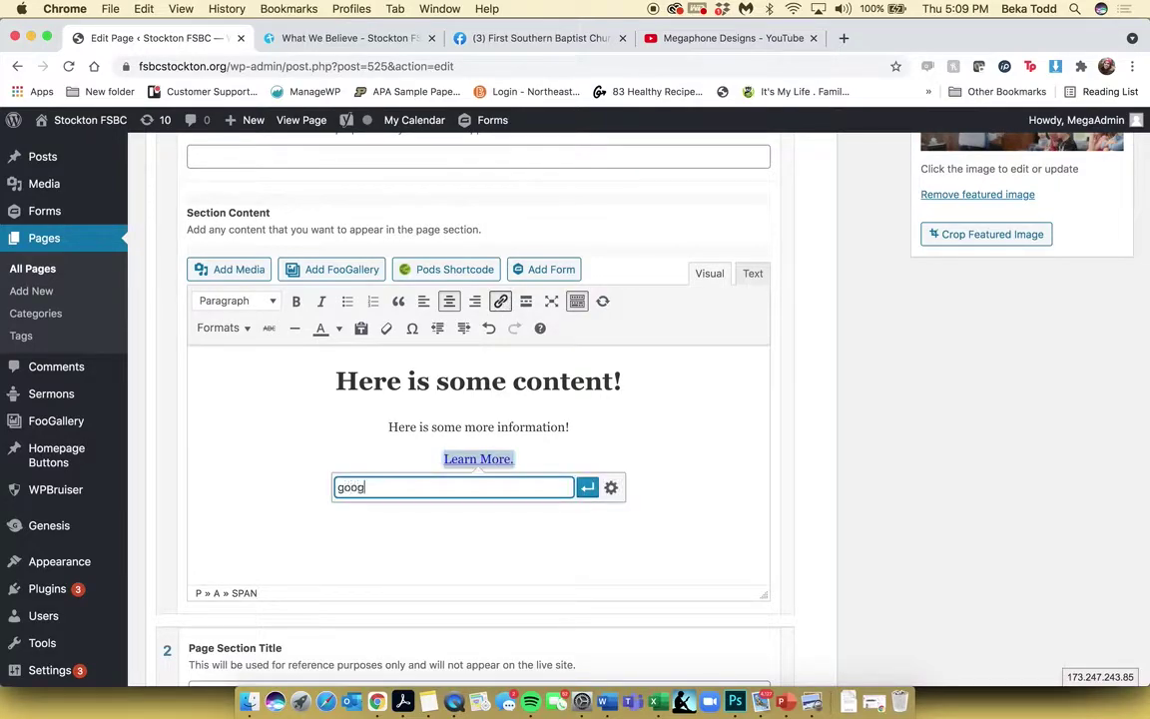
text(le.com)
key(Return)
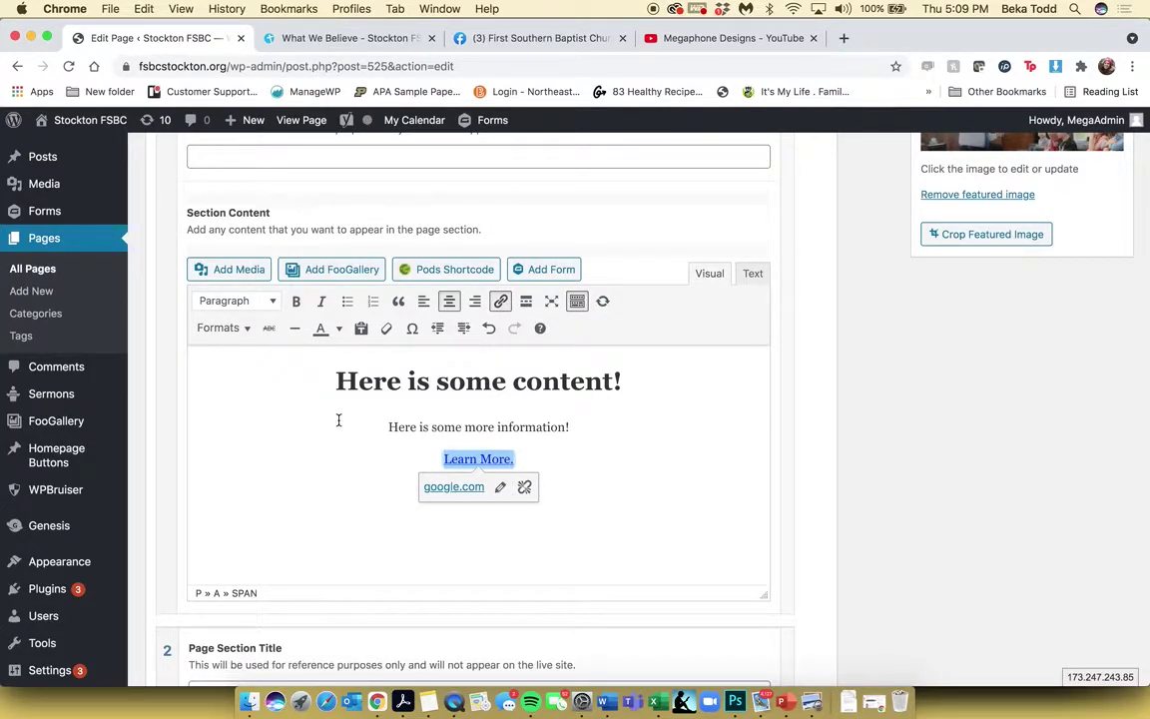
- Set the new page section's background color to a medium blue
scroll(339, 420, up, 3)
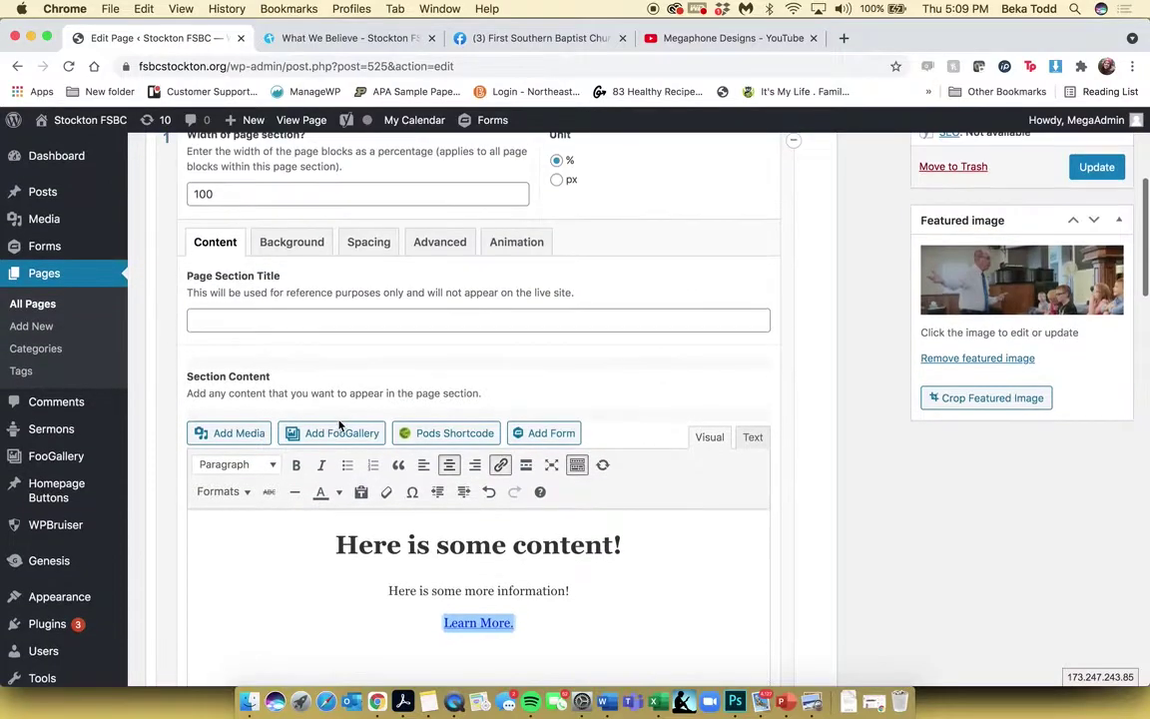
click(289, 240)
scroll(335, 352, down, 3)
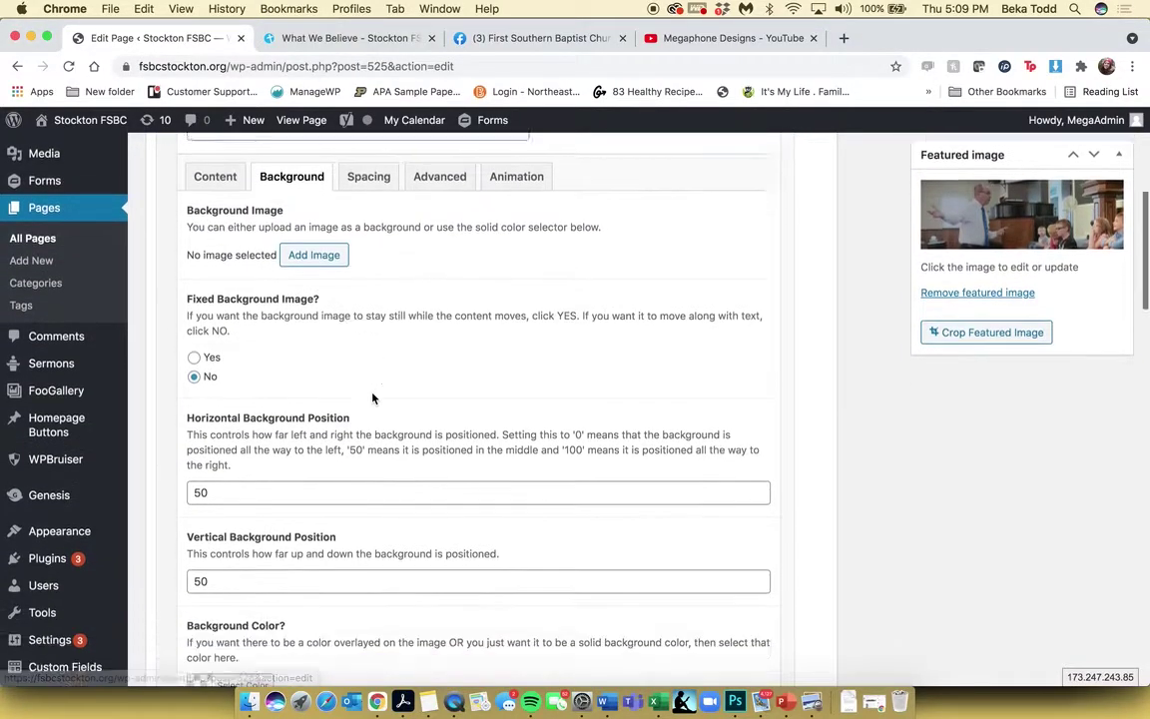
click(255, 608)
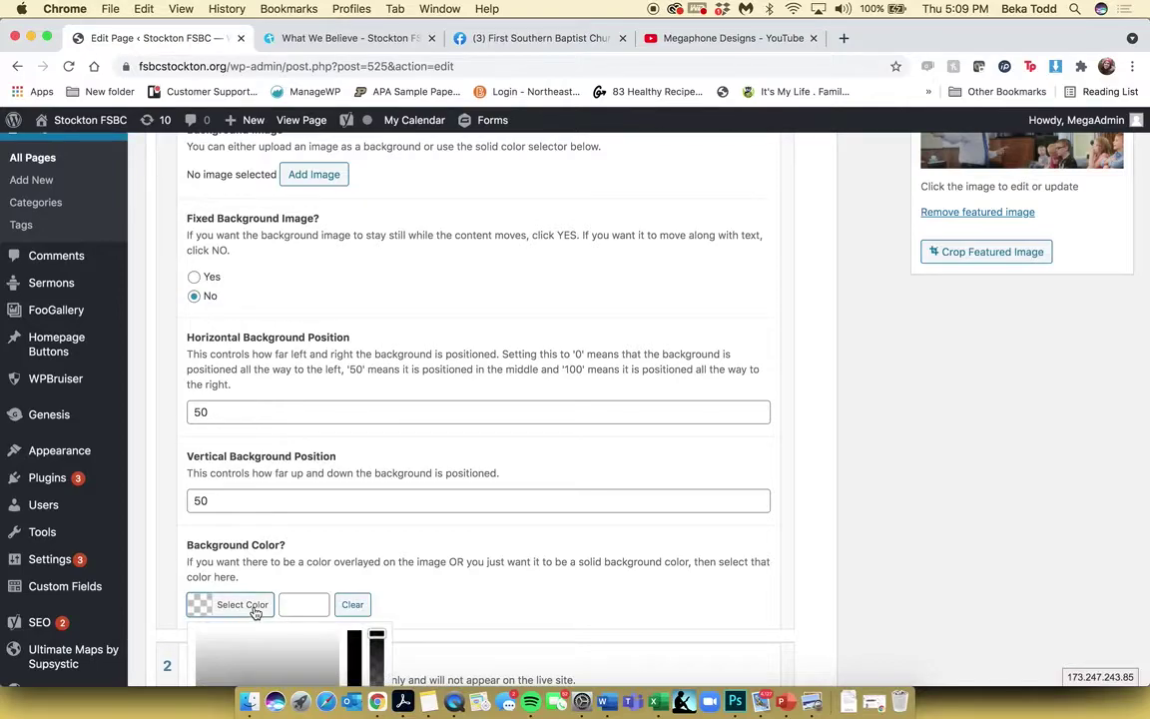
scroll(255, 611, down, 3)
click(300, 539)
click(299, 540)
click(279, 539)
click(449, 472)
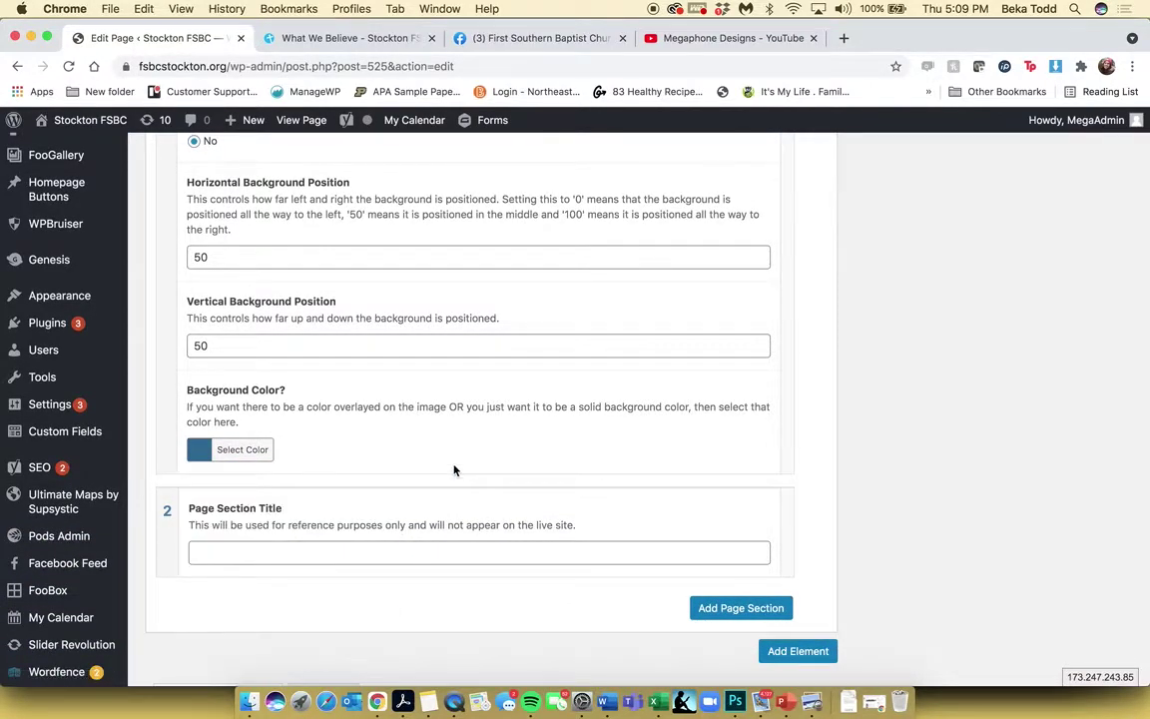
- Update the What We Believe page, reload the live page to check the new section, and return to the editor
scroll(454, 469, up, 15)
click(1091, 499)
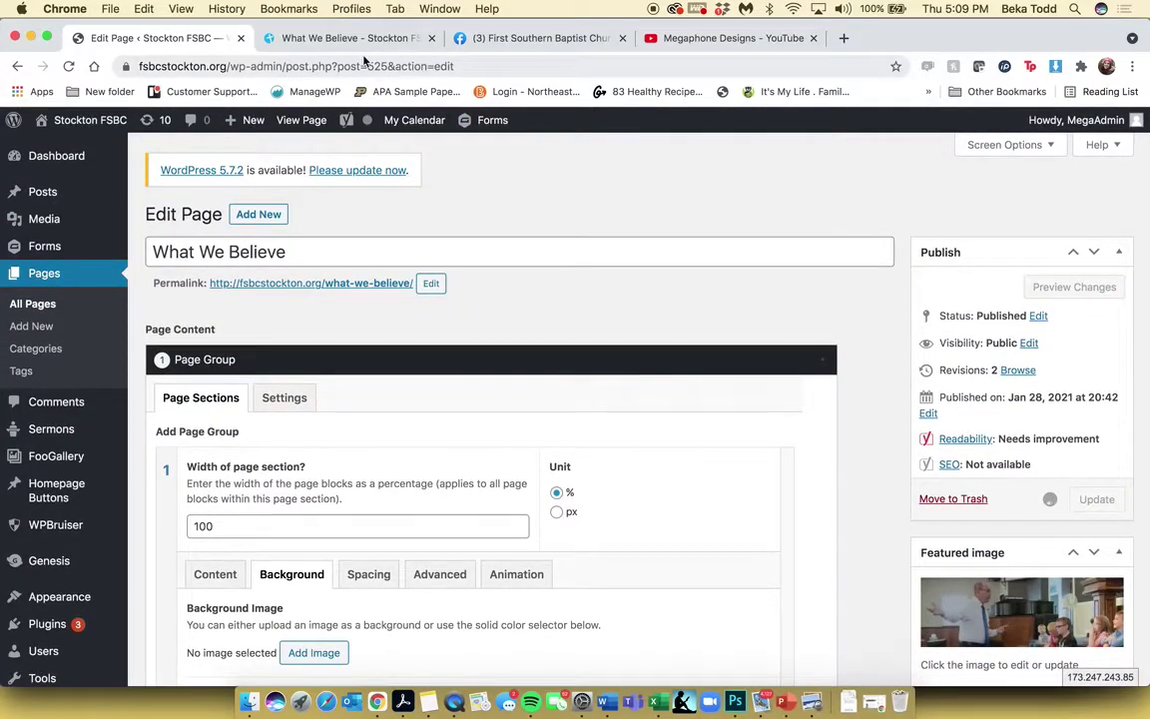
click(320, 39)
click(68, 67)
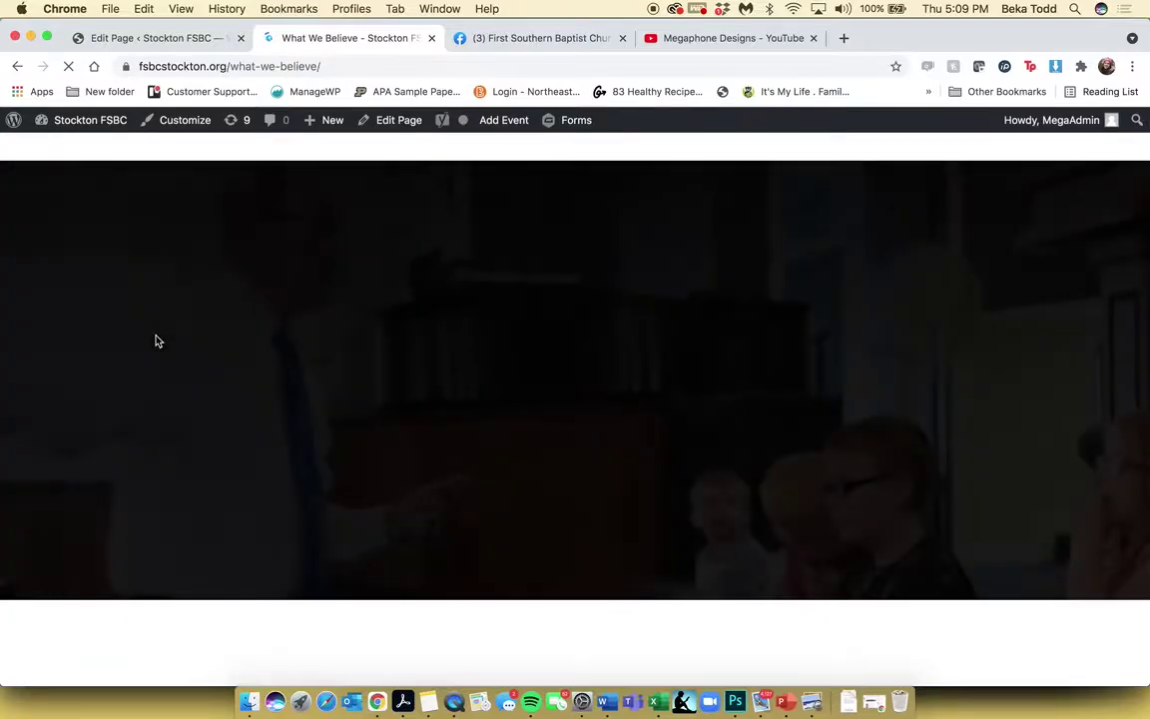
scroll(155, 341, down, 3)
scroll(155, 341, down, 1)
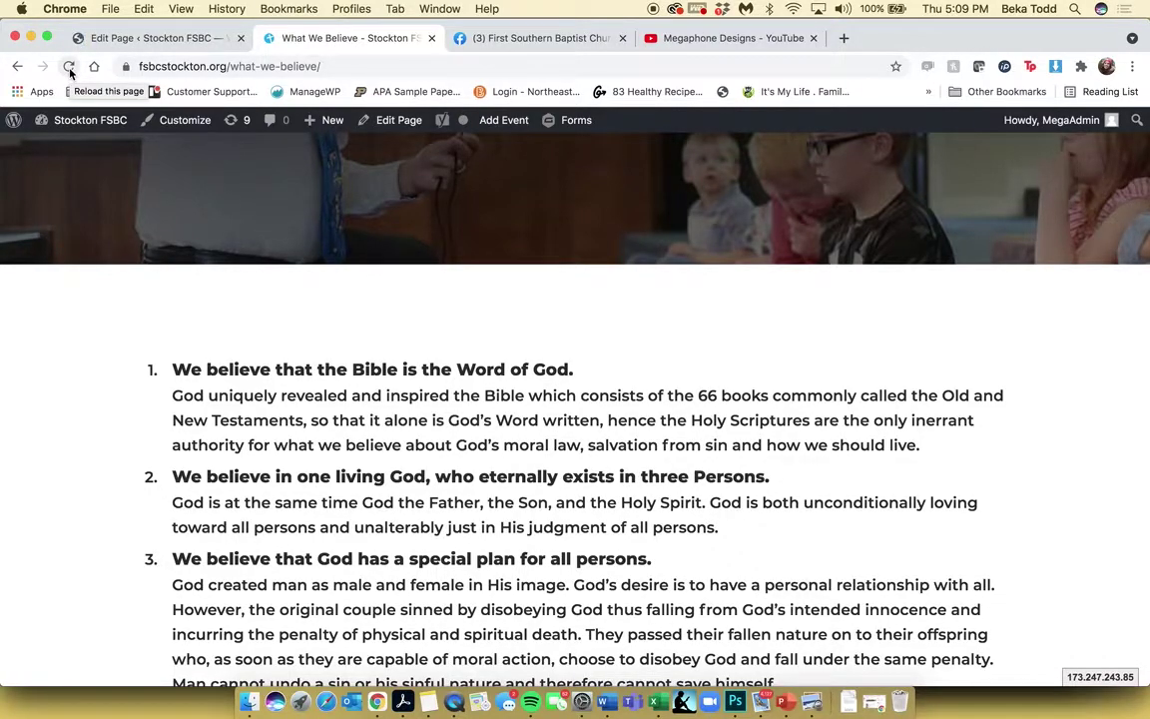
click(69, 67)
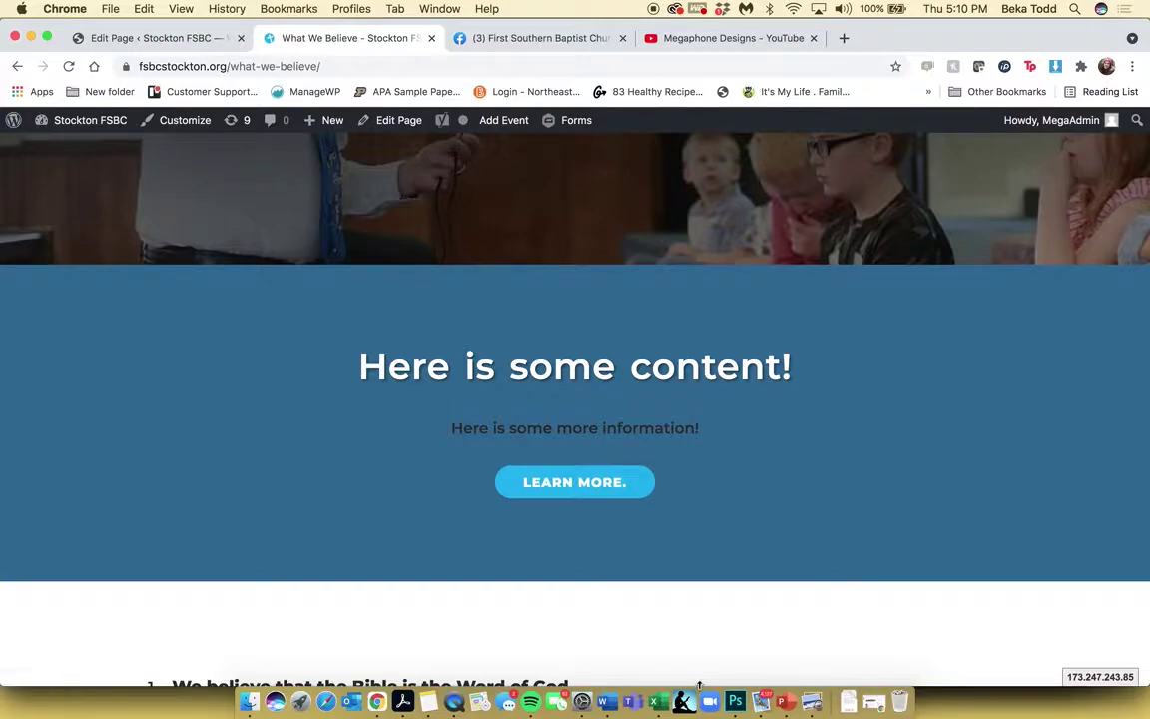
click(152, 38)
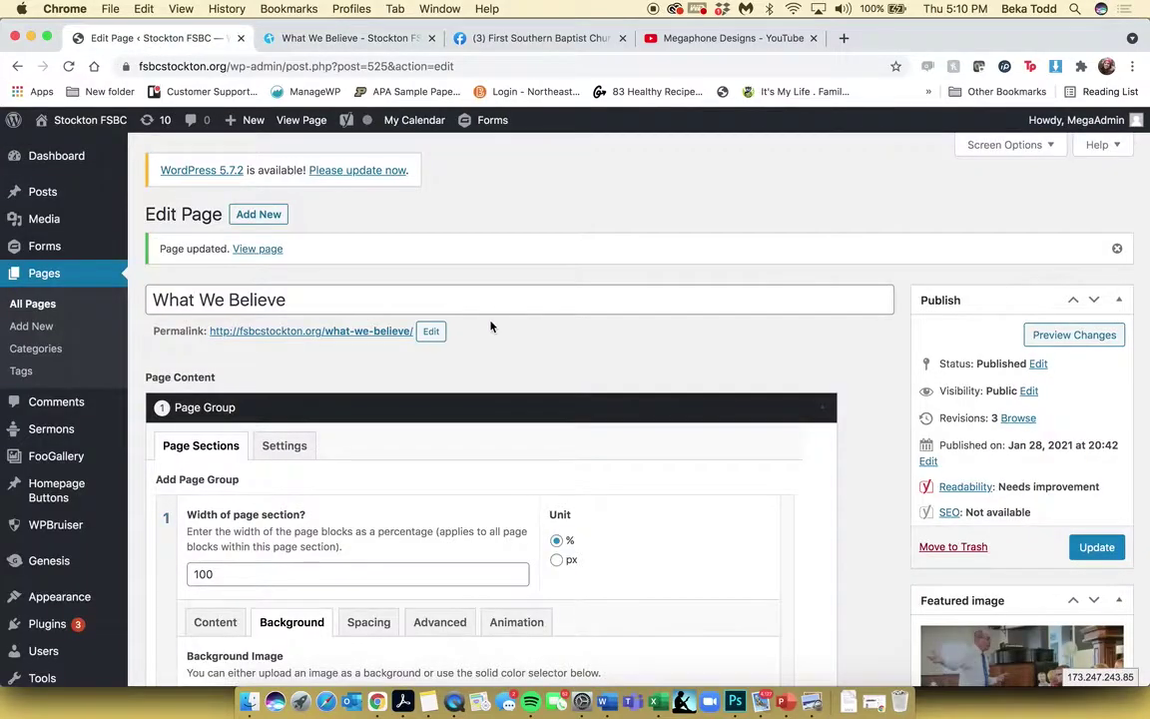
- Apply the white text format to the "Here is some more information!" line in the first section's content
scroll(490, 327, down, 5)
click(231, 355)
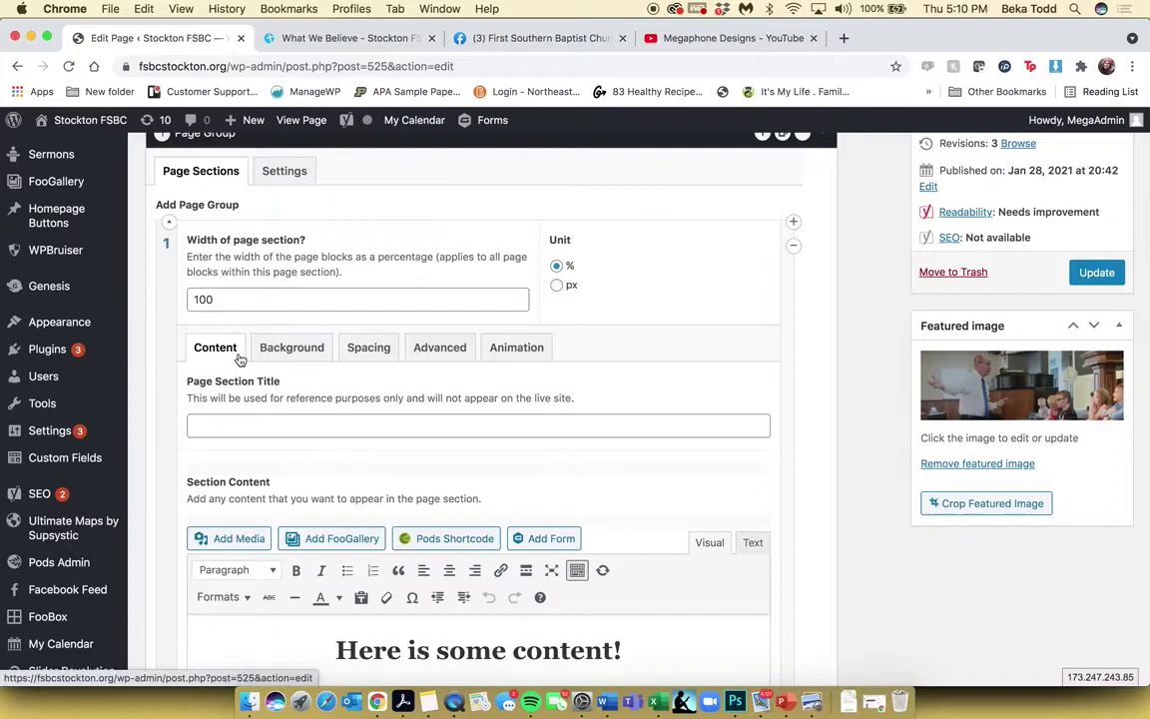
scroll(462, 442, down, 5)
triple_click(455, 454)
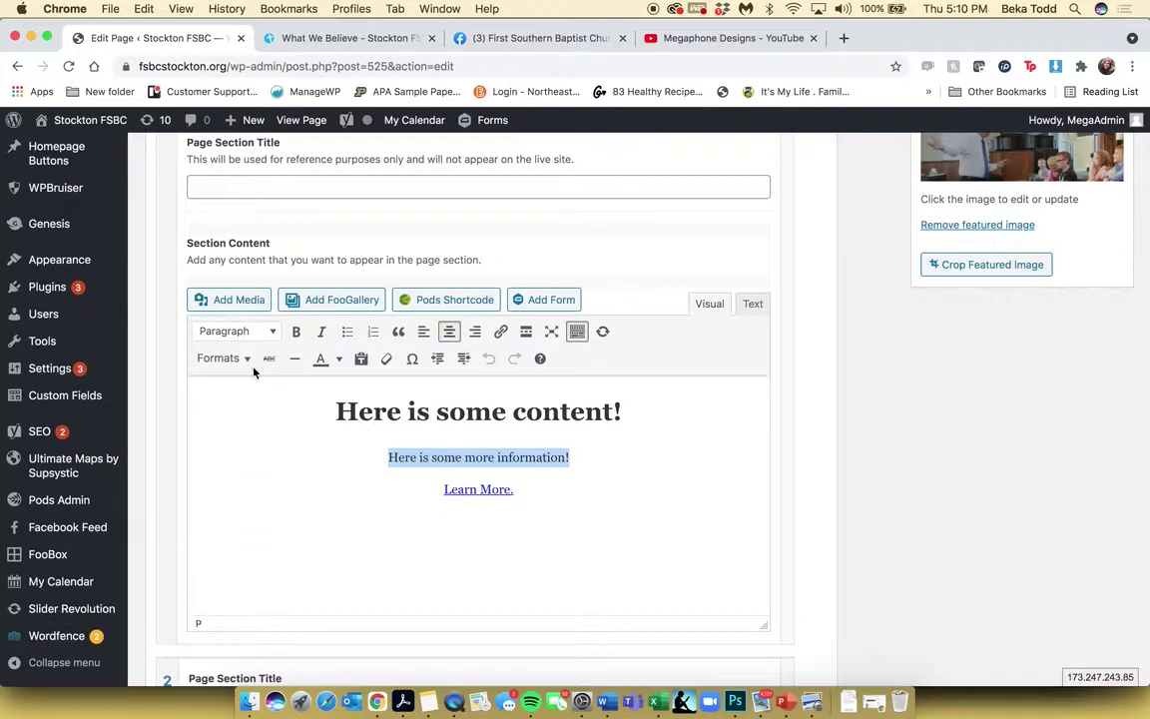
click(222, 357)
click(237, 411)
- Open the first section's background settings and look at the background color picker
scroll(300, 299, up, 3)
click(291, 250)
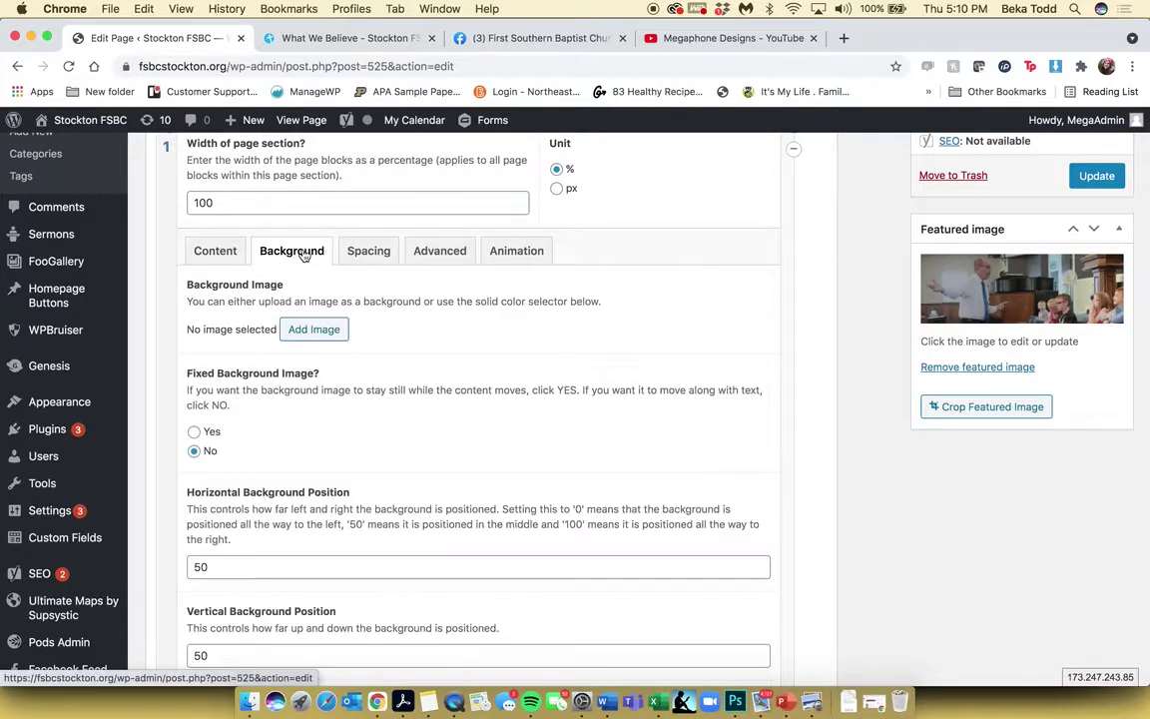
scroll(294, 443, down, 4)
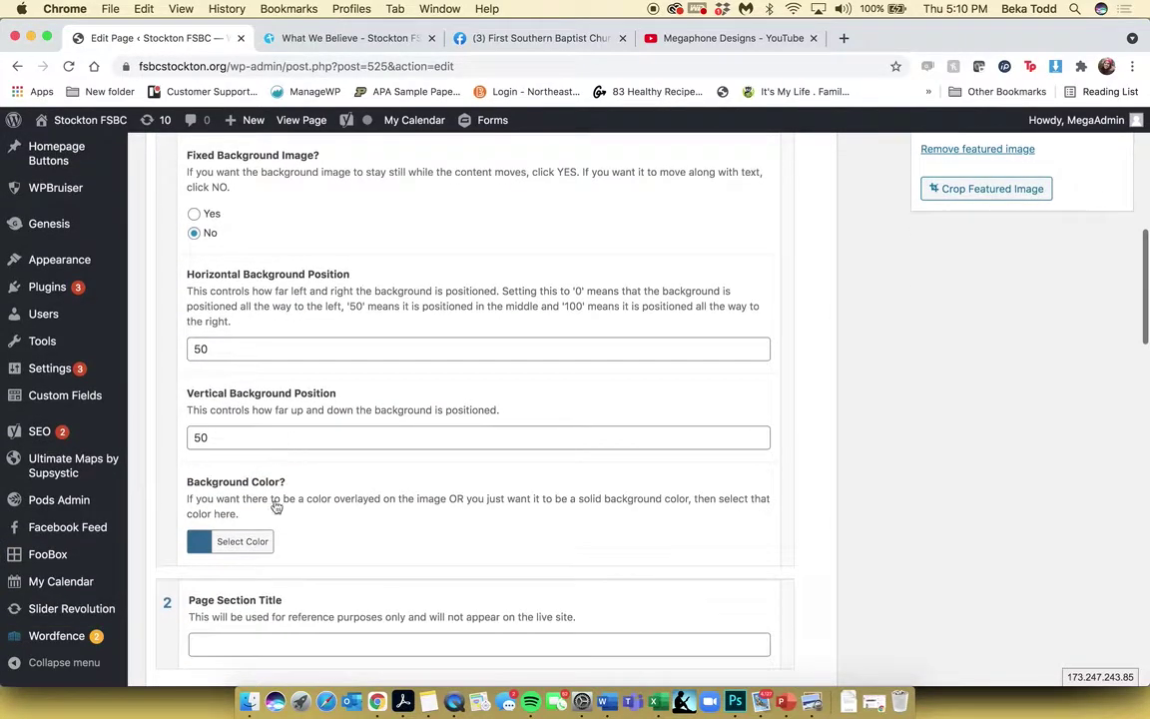
click(223, 545)
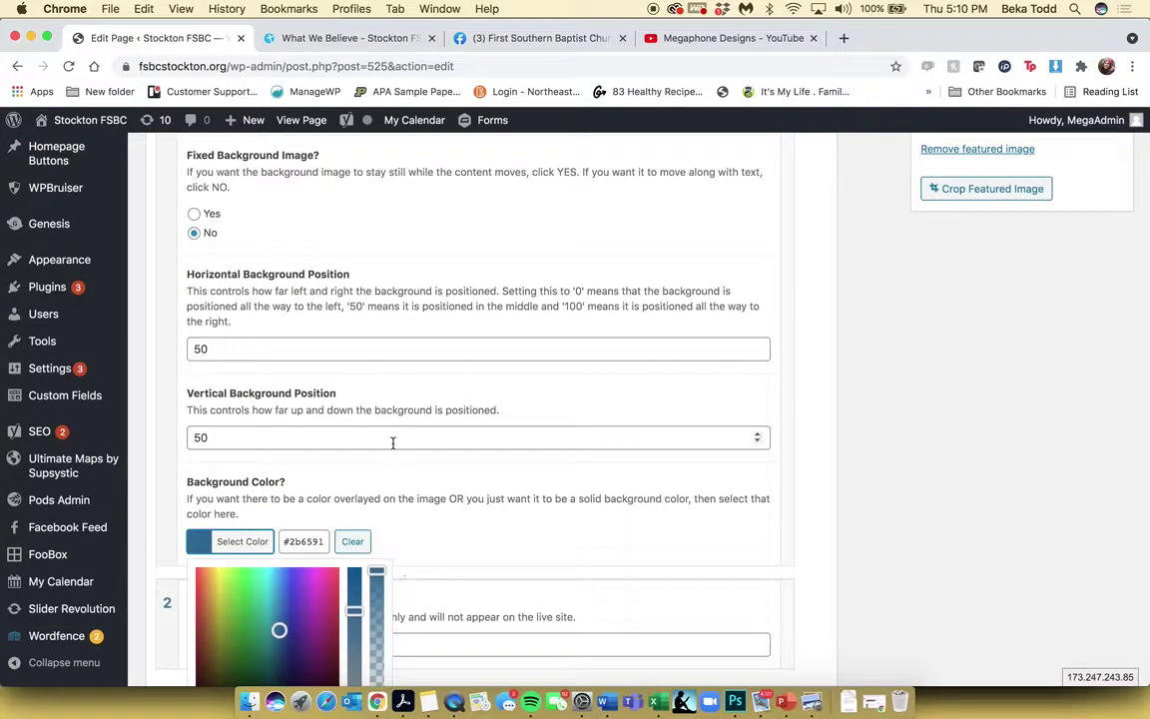
click(398, 475)
scroll(370, 439, up, 5)
click(333, 401)
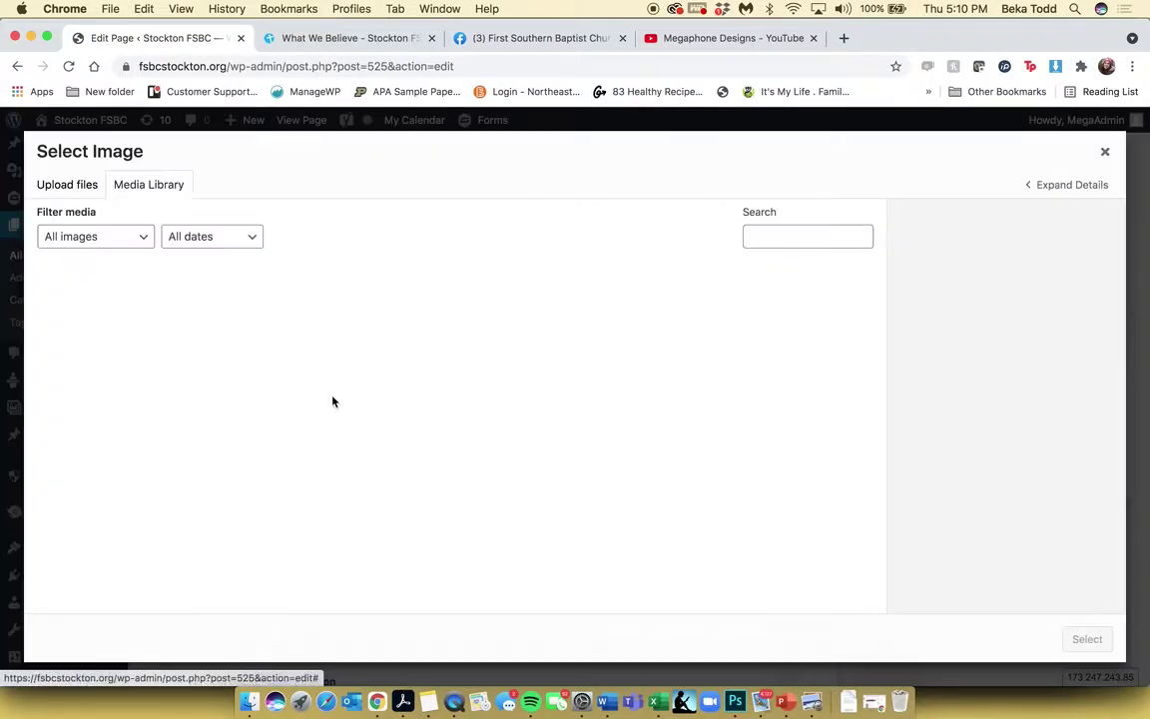
click(1105, 153)
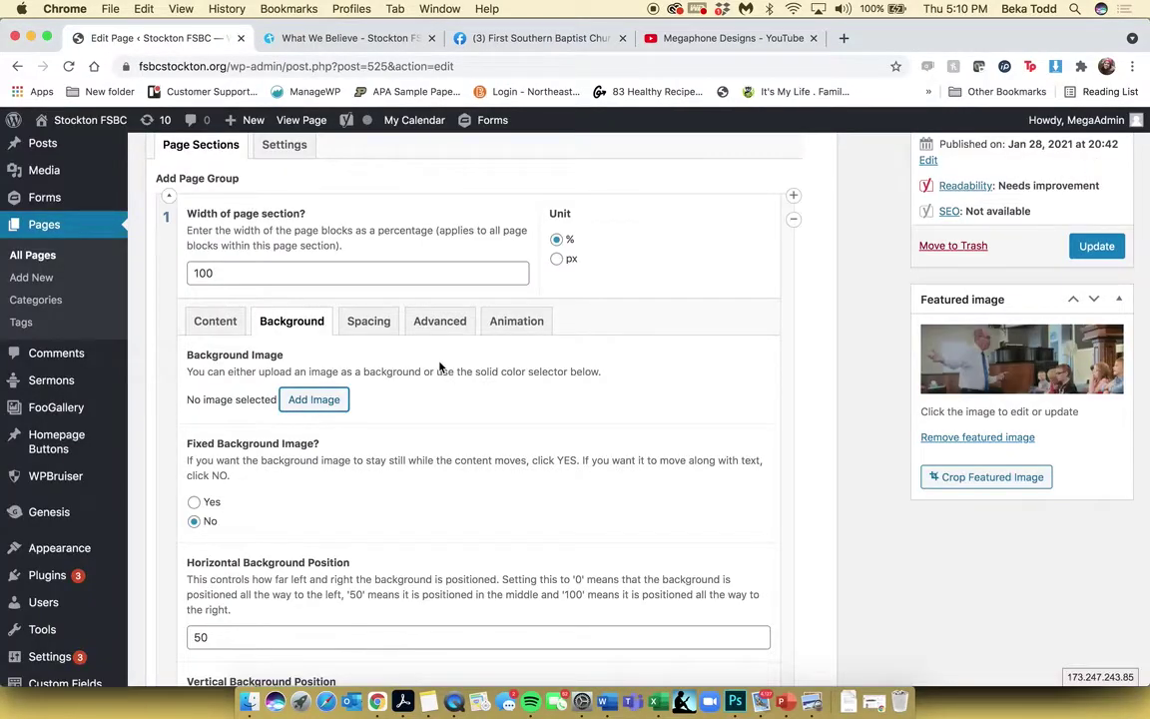
click(313, 401)
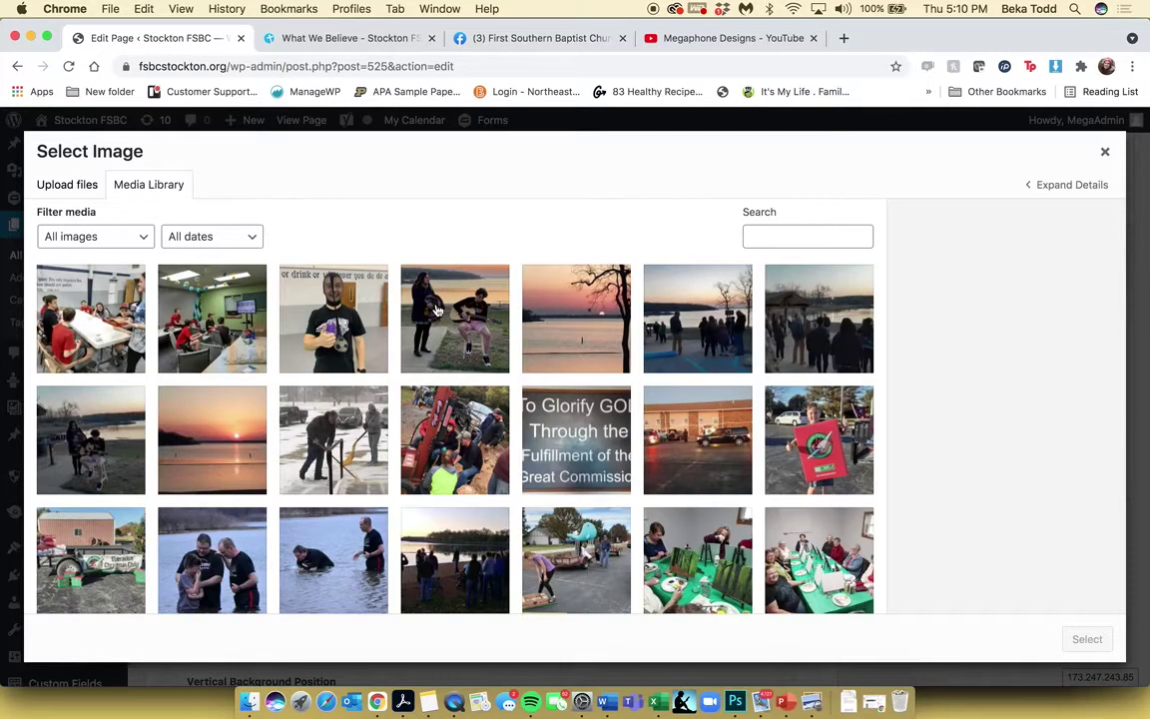
click(587, 324)
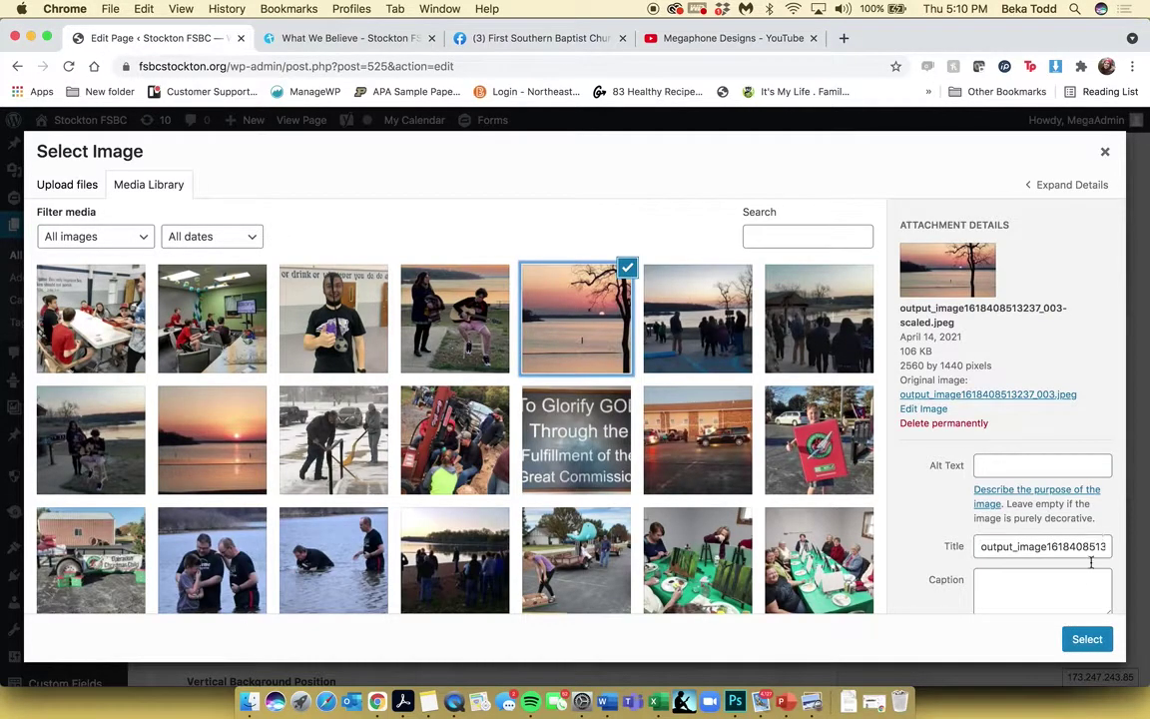
click(1088, 639)
- Lower the opacity of the section's blue background color to 0.44 so it overlays the image
scroll(304, 438, down, 5)
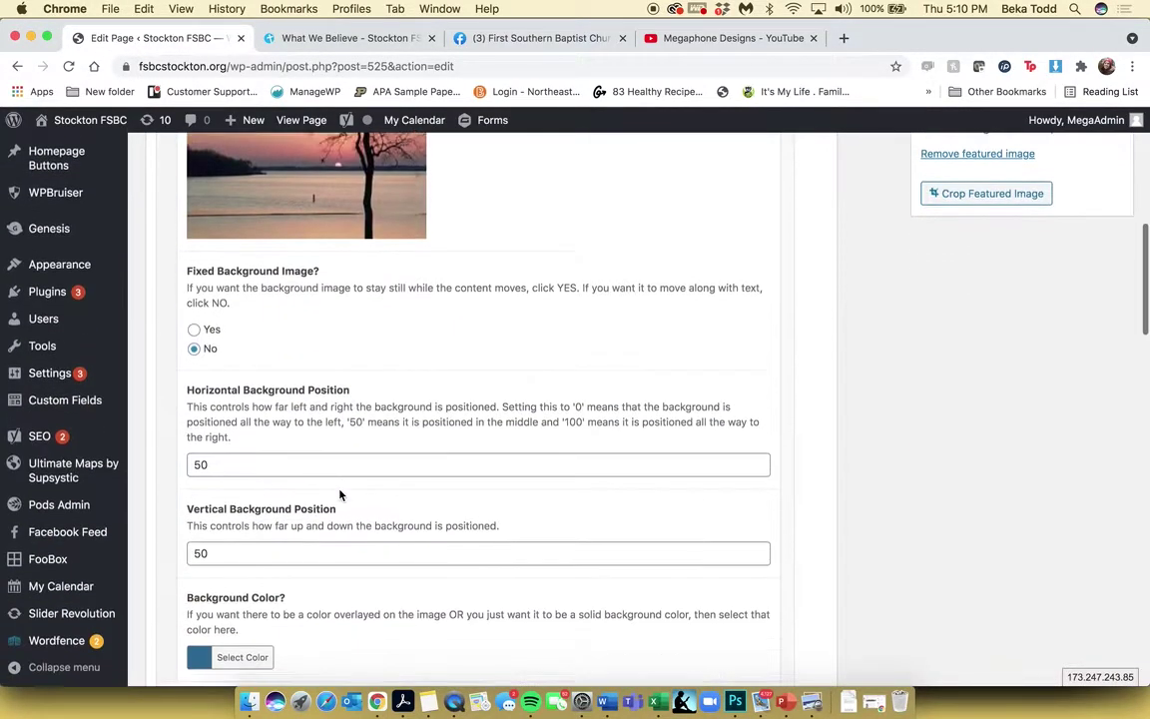
click(245, 479)
drag(380, 510, 378, 584)
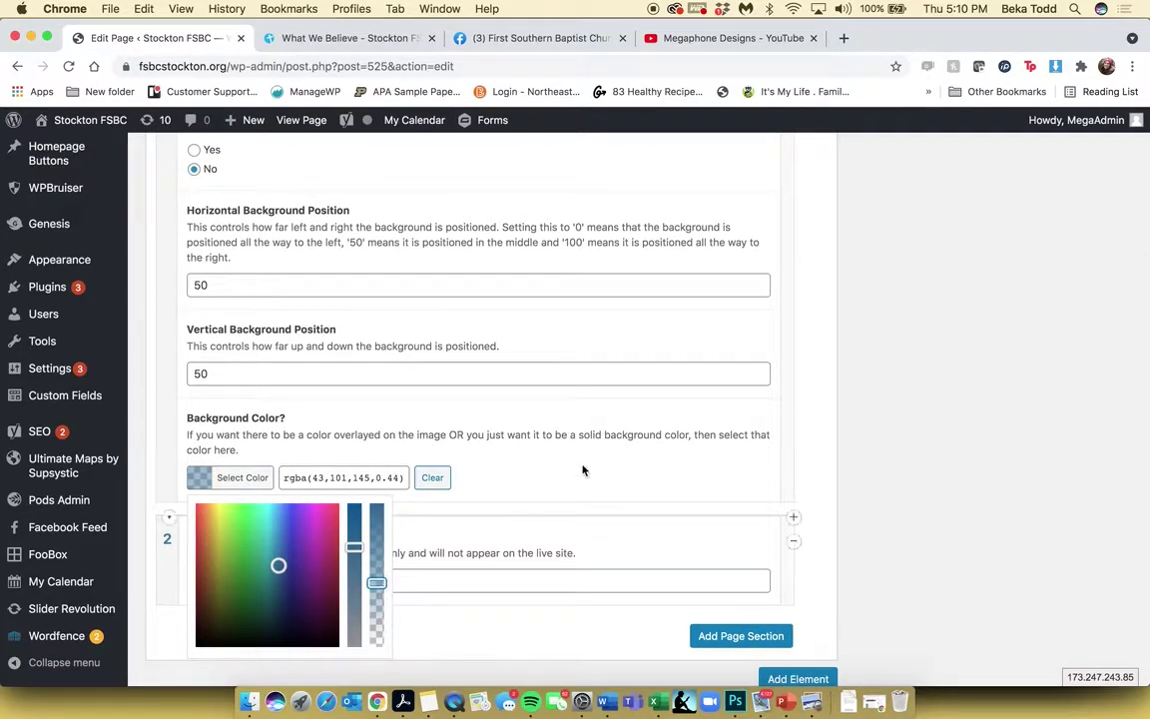
click(533, 497)
- Update the page, reload the live What We Believe page to check the image background, and return to the editor
scroll(624, 435, up, 10)
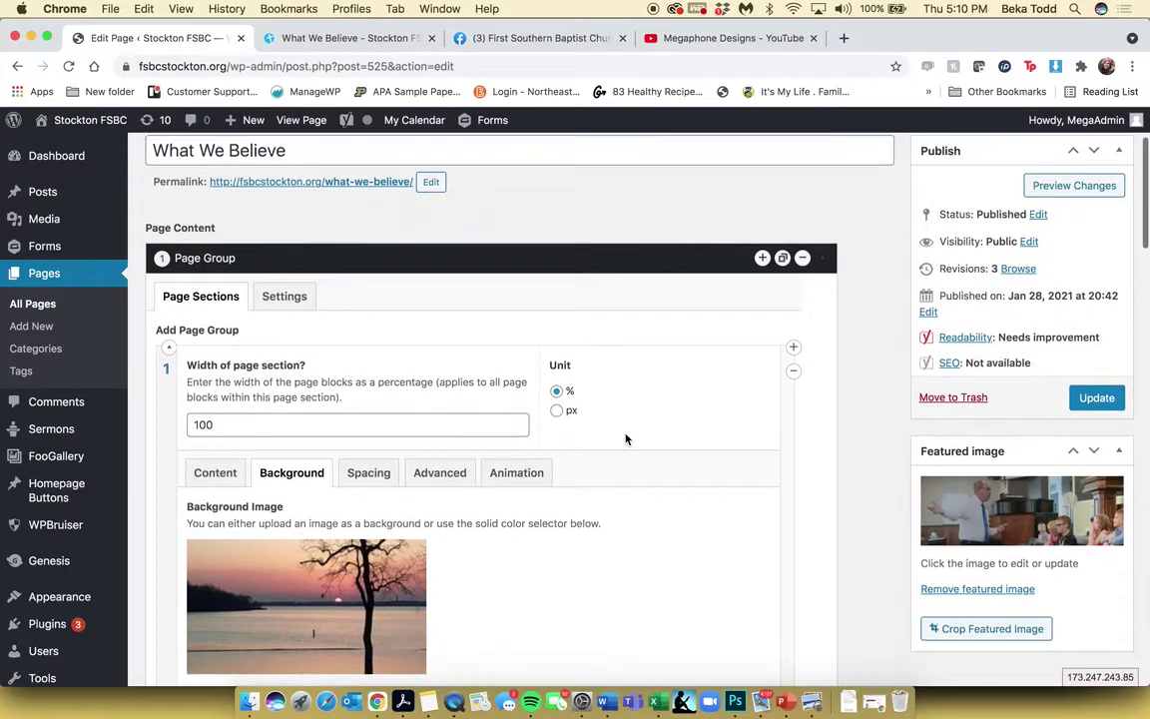
click(214, 472)
click(1096, 398)
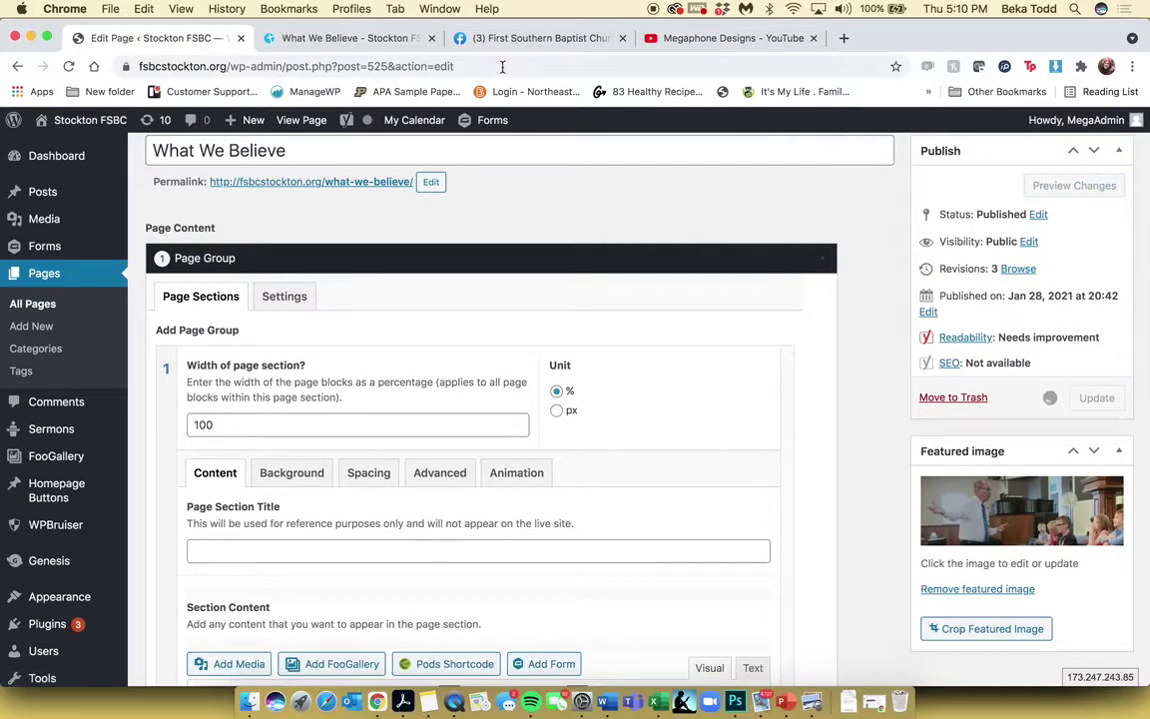
click(352, 40)
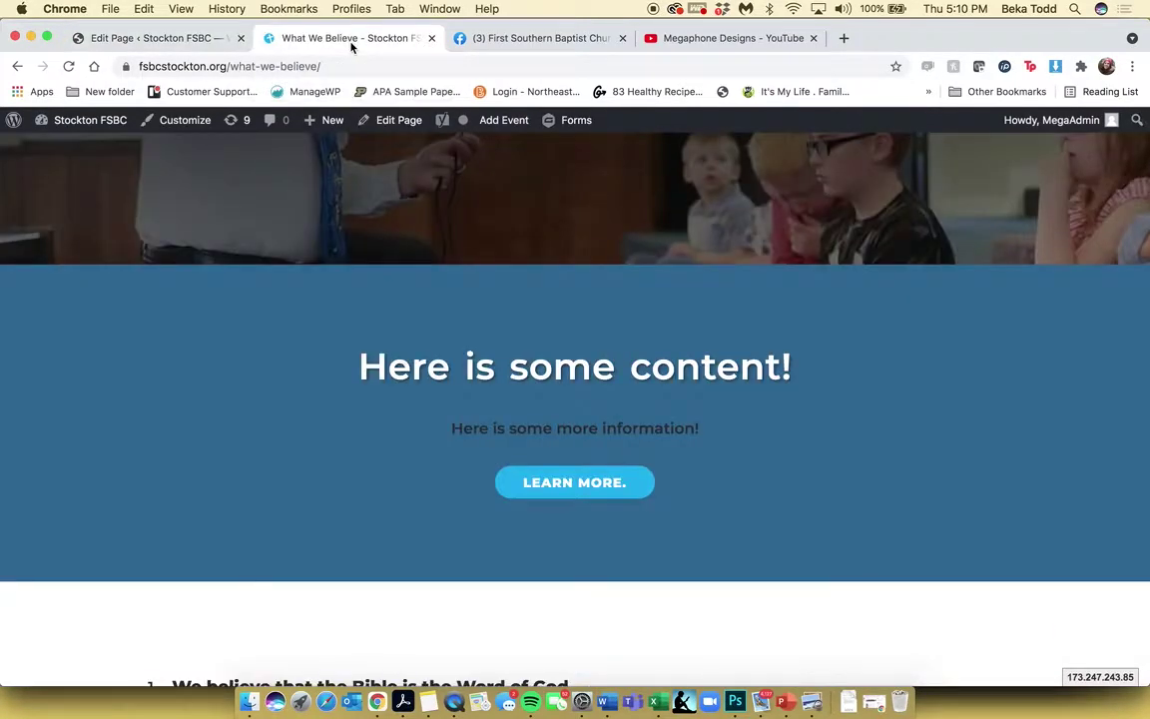
click(126, 40)
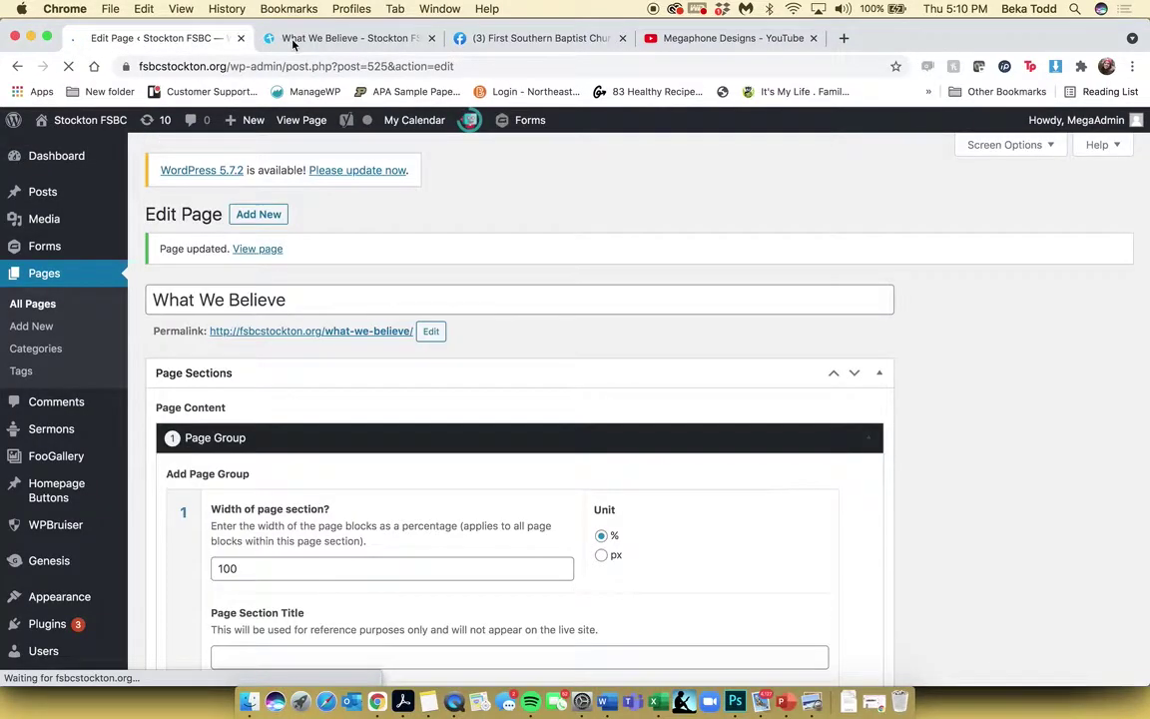
click(295, 40)
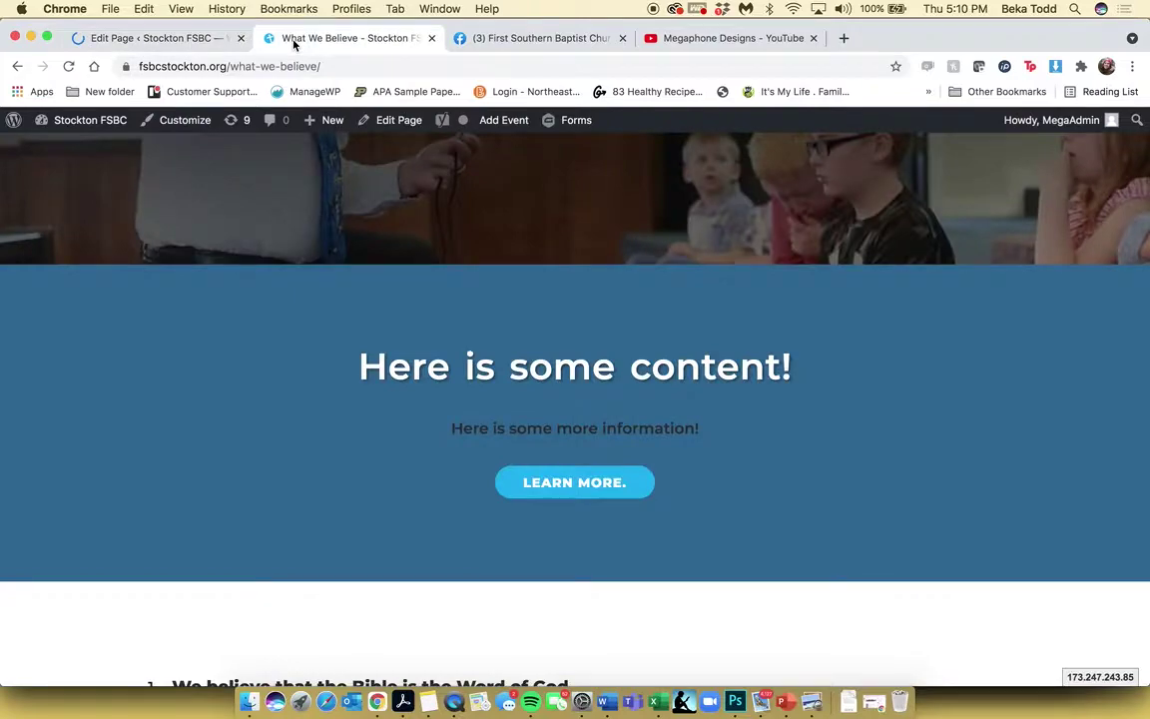
click(68, 66)
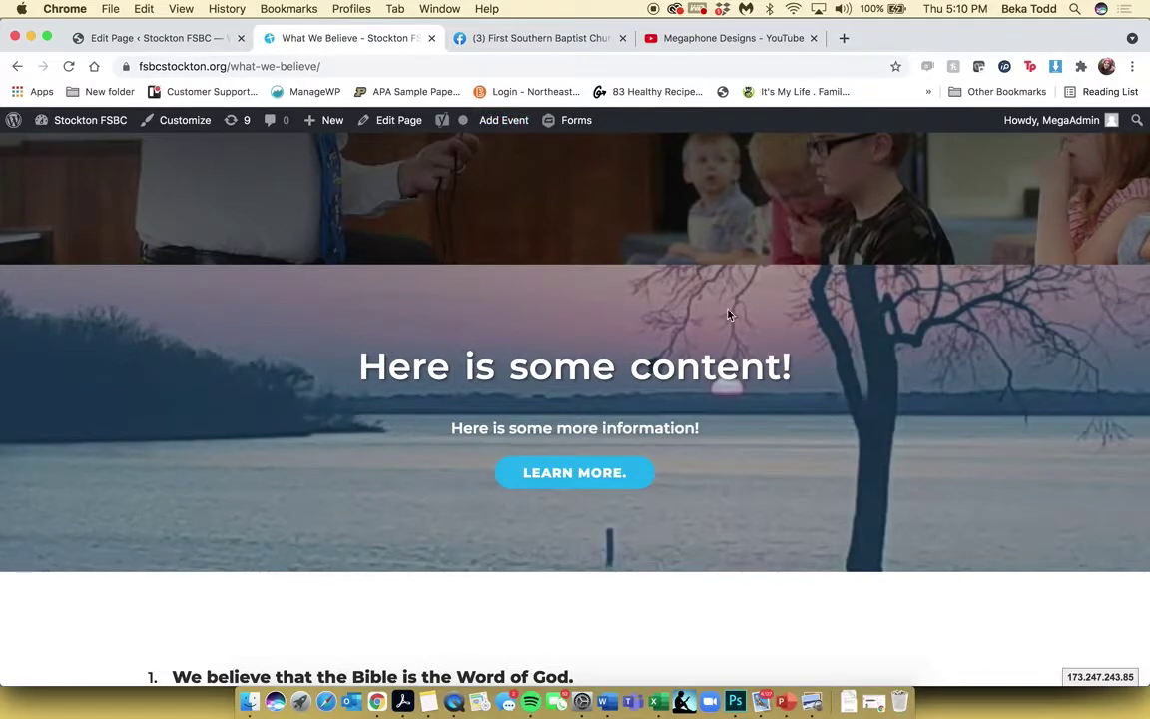
click(171, 38)
- Insert a new blank page section above the first section in the page group
scroll(428, 395, down, 5)
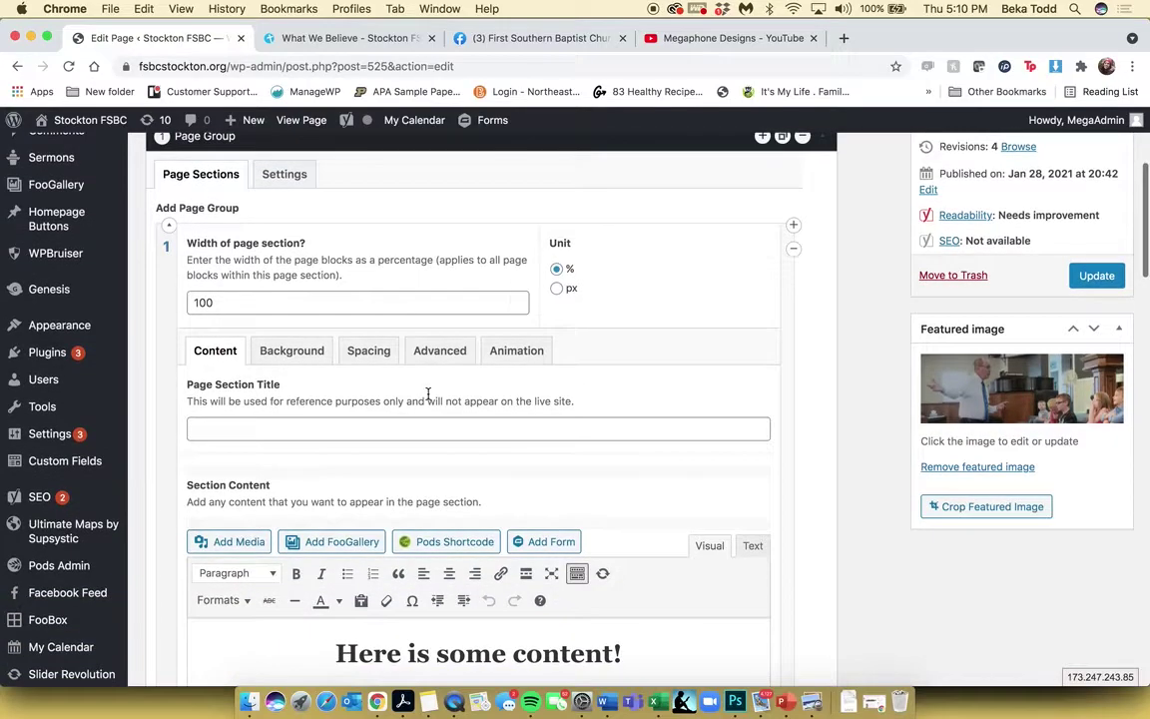
click(793, 227)
scroll(619, 385, down, 3)
scroll(619, 386, up, 3)
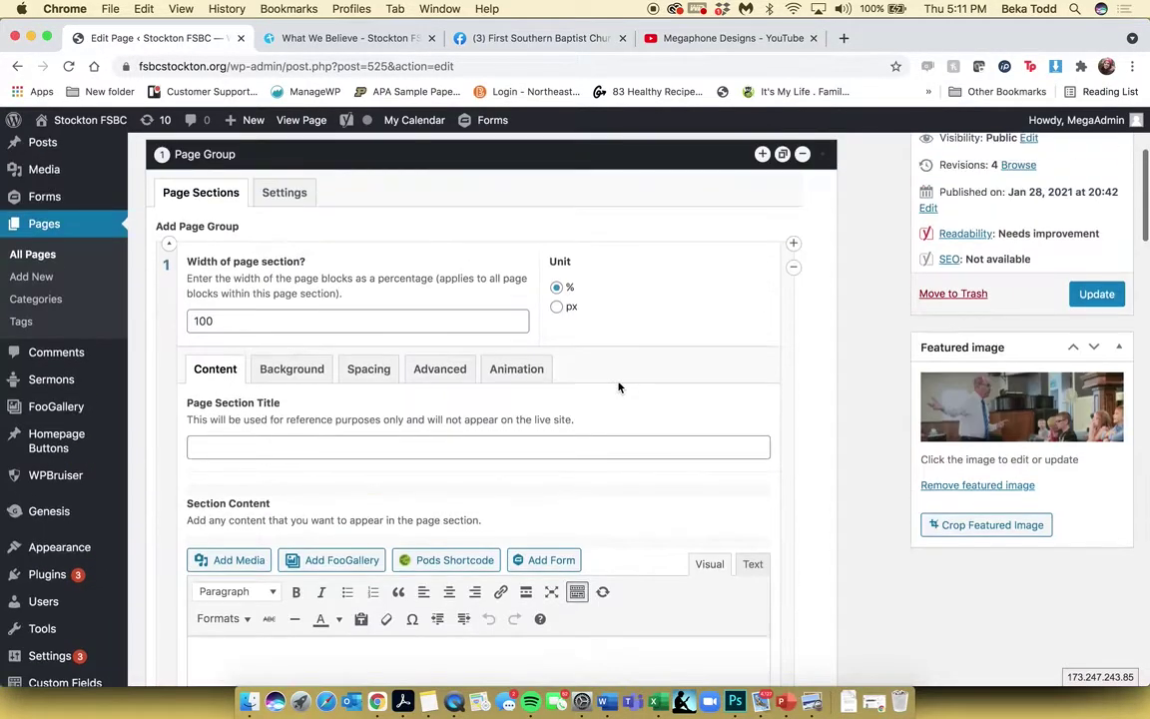
- Collapse both top sections, move the new blank section below the "Here is some content!" section, and expand it again
click(171, 246)
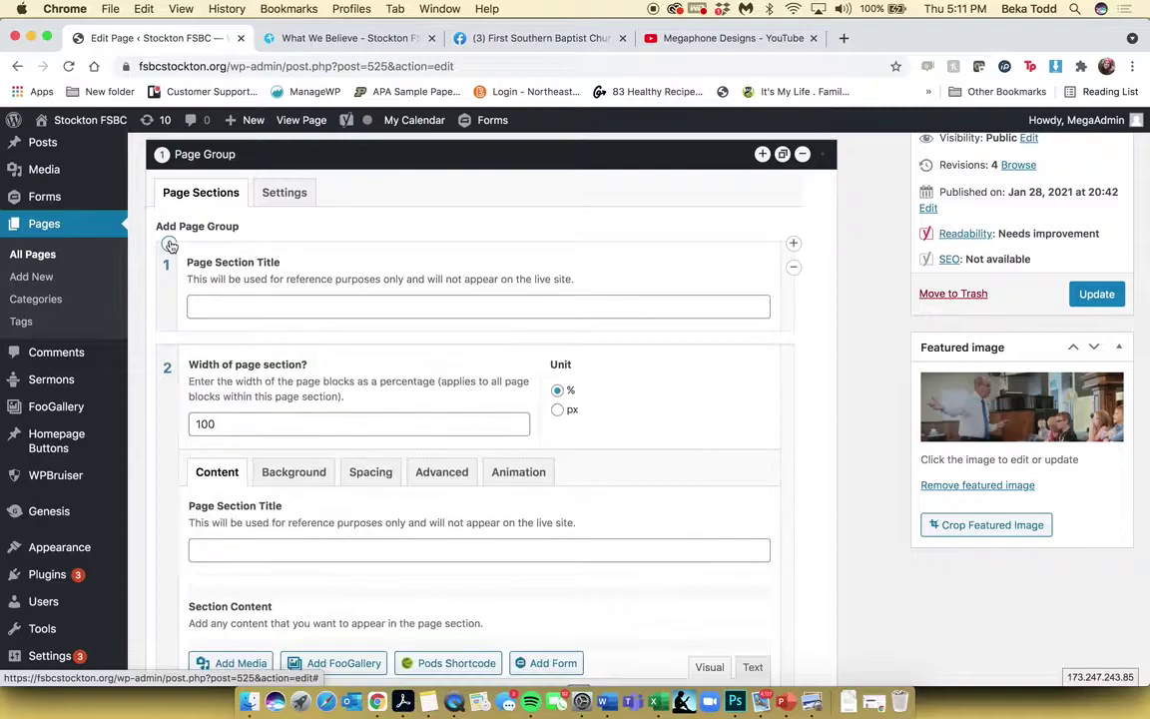
click(169, 351)
drag(172, 300, 171, 372)
click(169, 348)
- Set the width of both the first and the second page section to 50 percent
scroll(310, 391, down, 1)
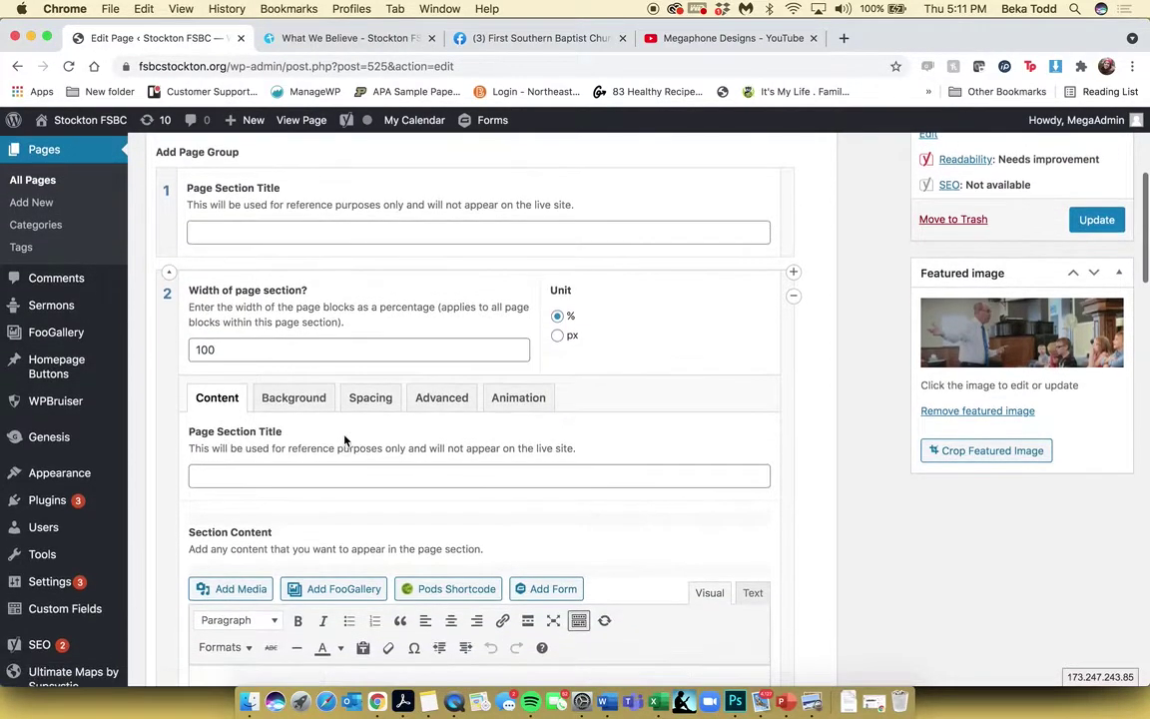
scroll(225, 337, up, 2)
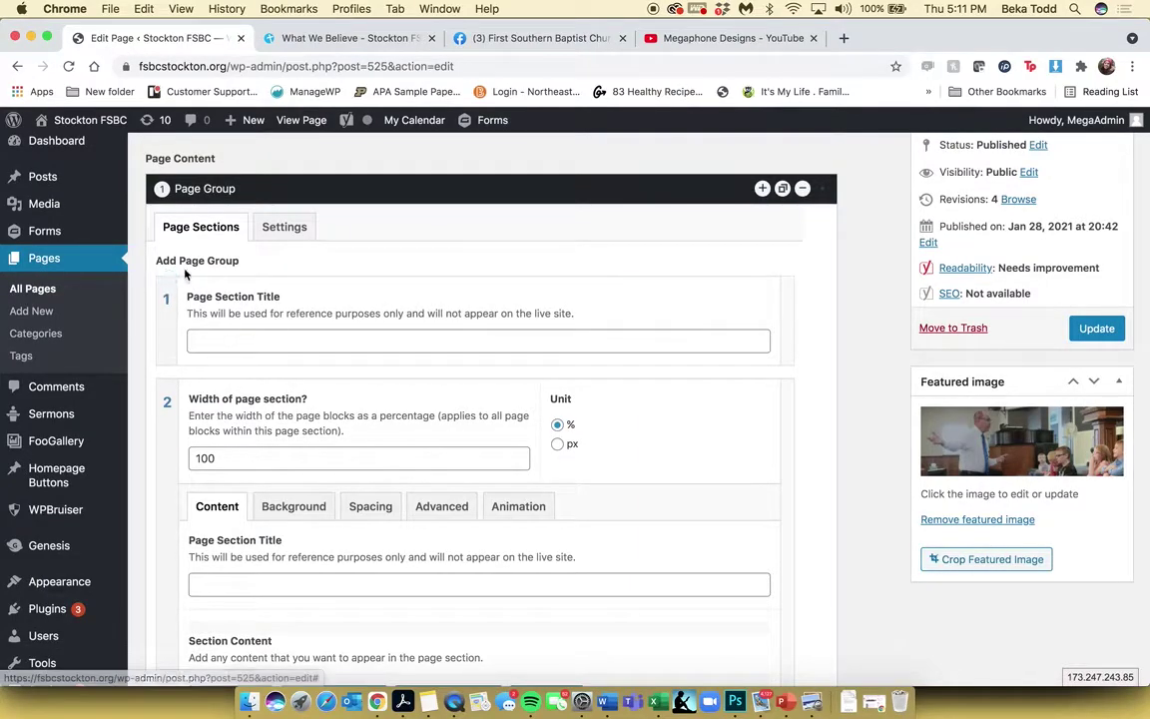
click(168, 279)
double_click(229, 351)
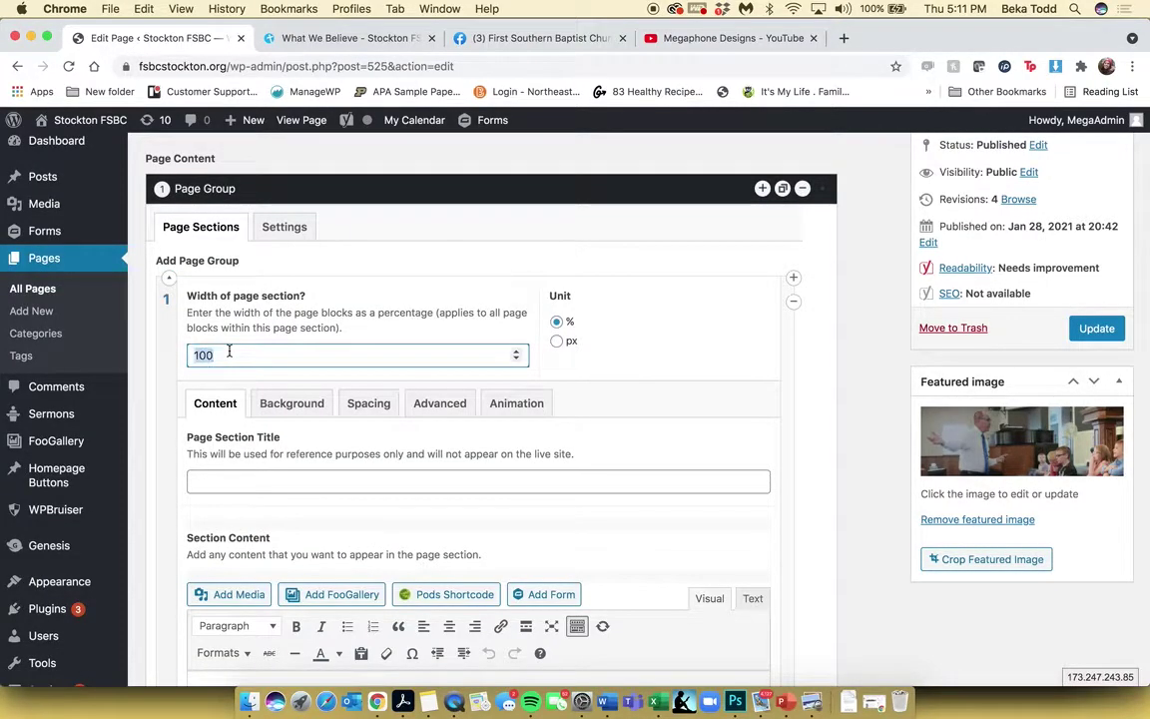
text(50)
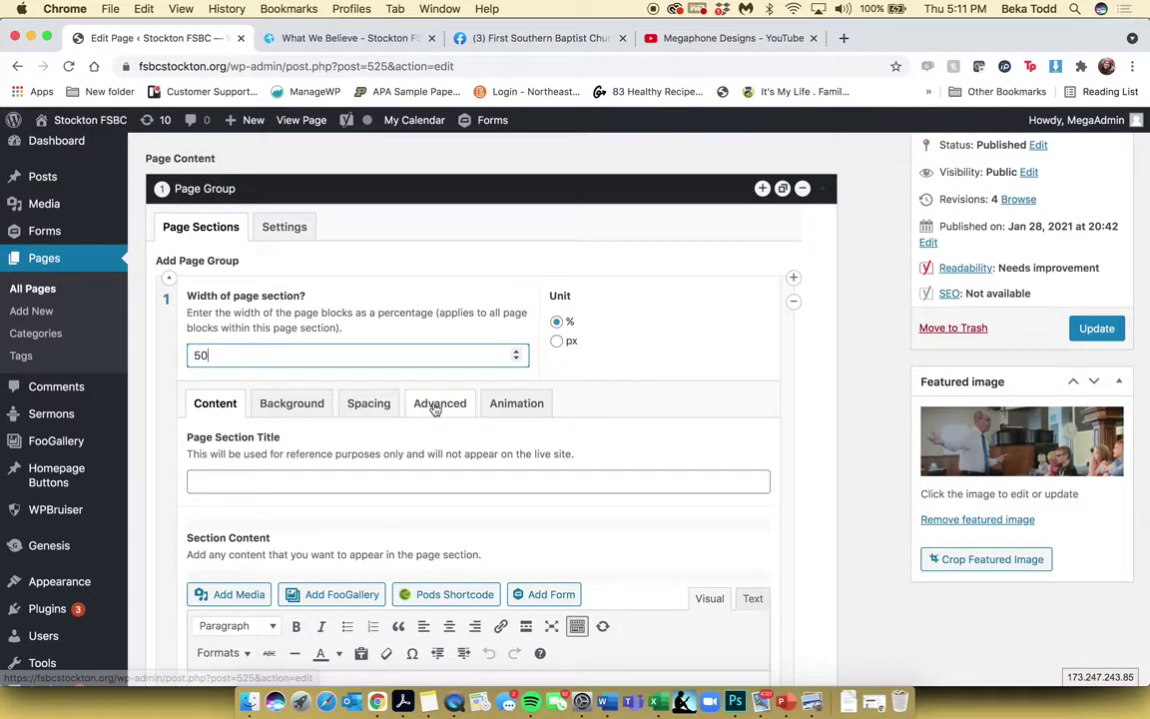
scroll(434, 407, down, 10)
double_click(402, 351)
text(50)
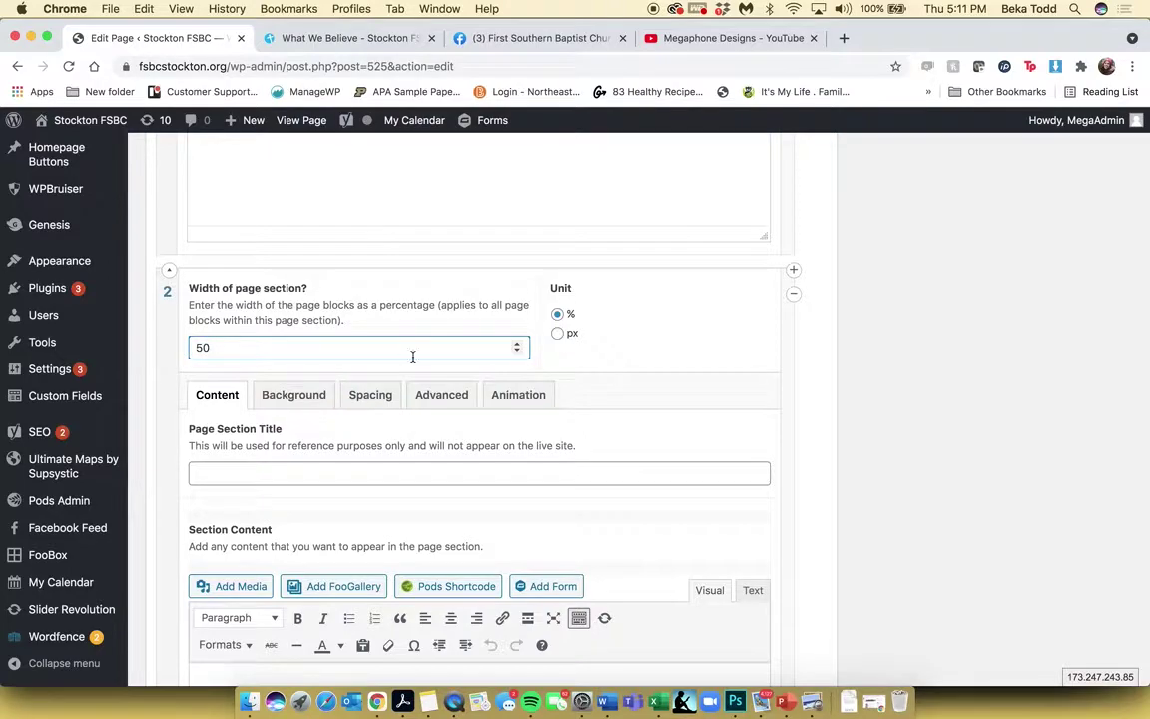
- Add the text "Join us for a Sunday Service!" to the second section's content as a centred Heading 1
scroll(412, 357, down, 3)
click(522, 494)
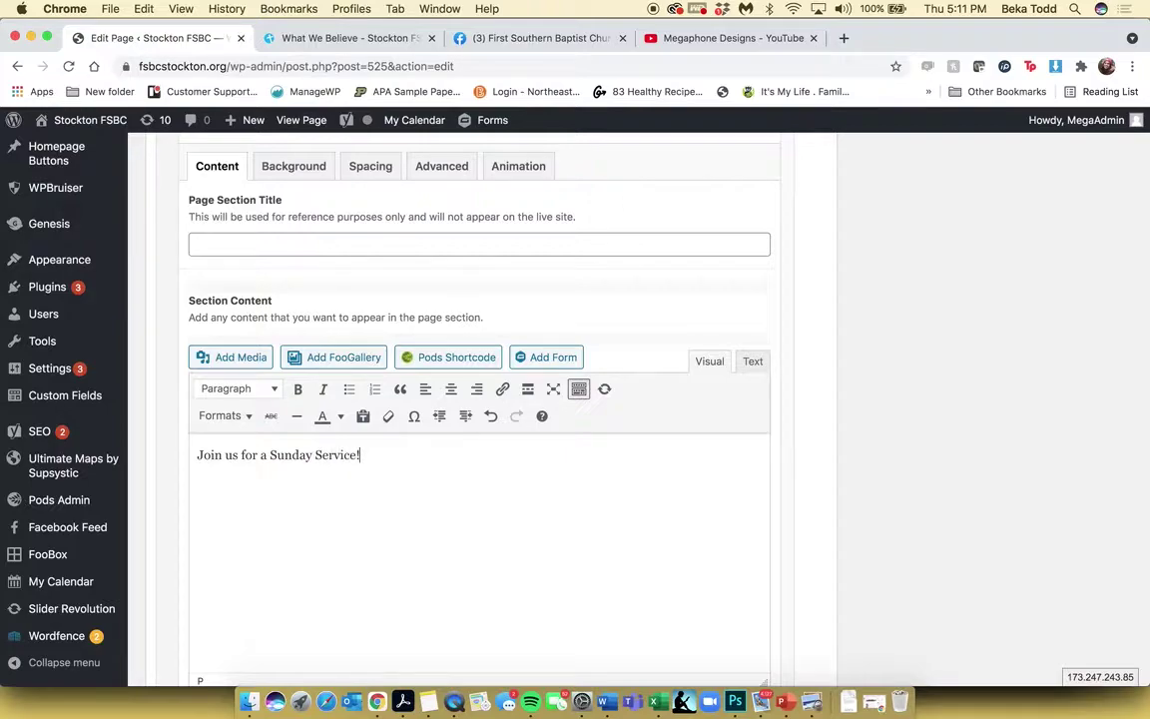
drag(359, 454, 197, 455)
click(450, 389)
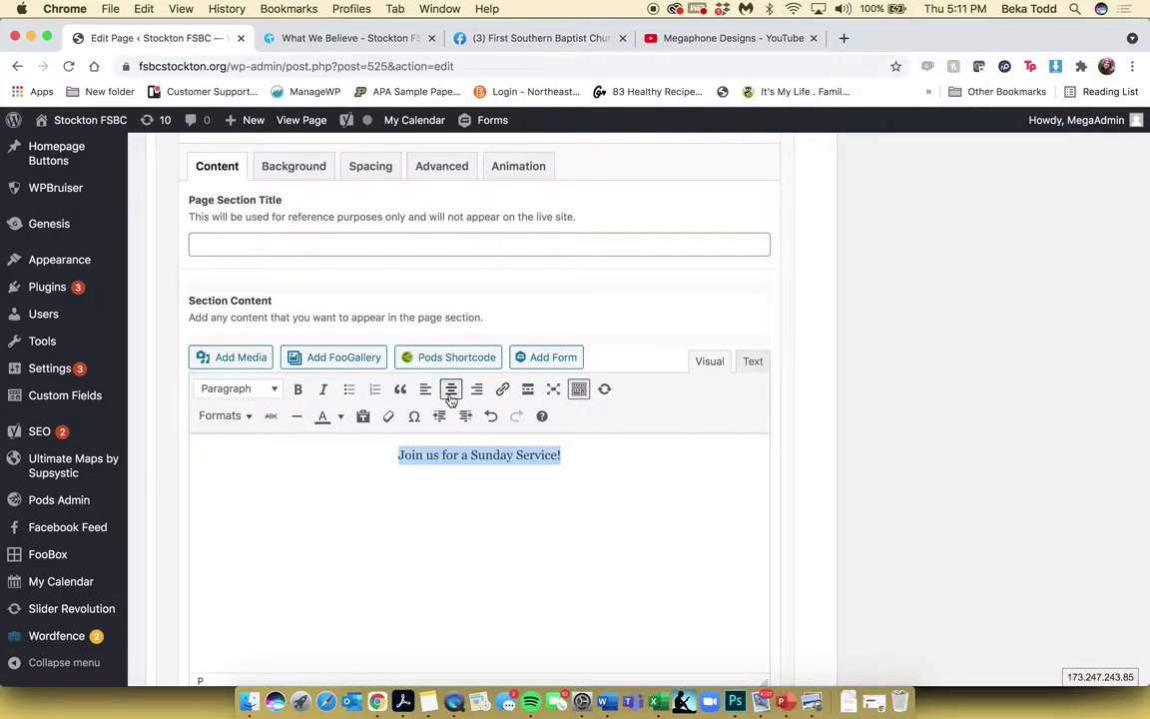
click(247, 387)
click(288, 452)
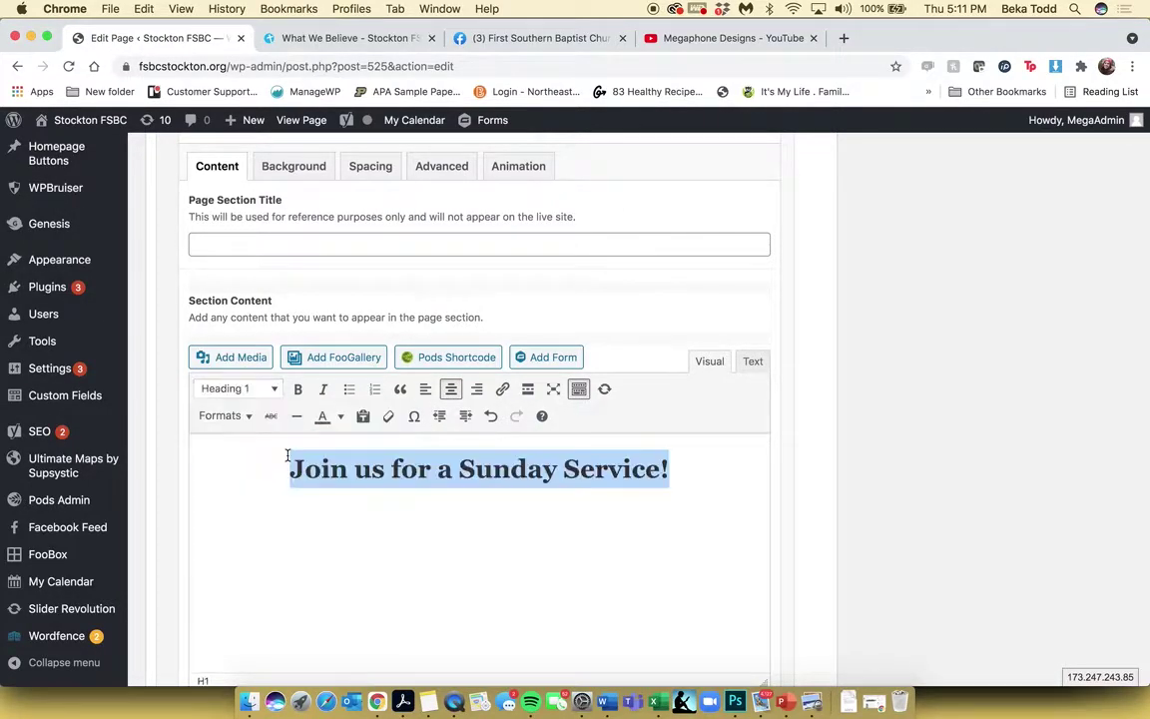
- Insert the guitar player photo 90810-scaled.jpeg below the heading with the caption "Singing Praises" and select it in the content
click(684, 469)
key(Return)
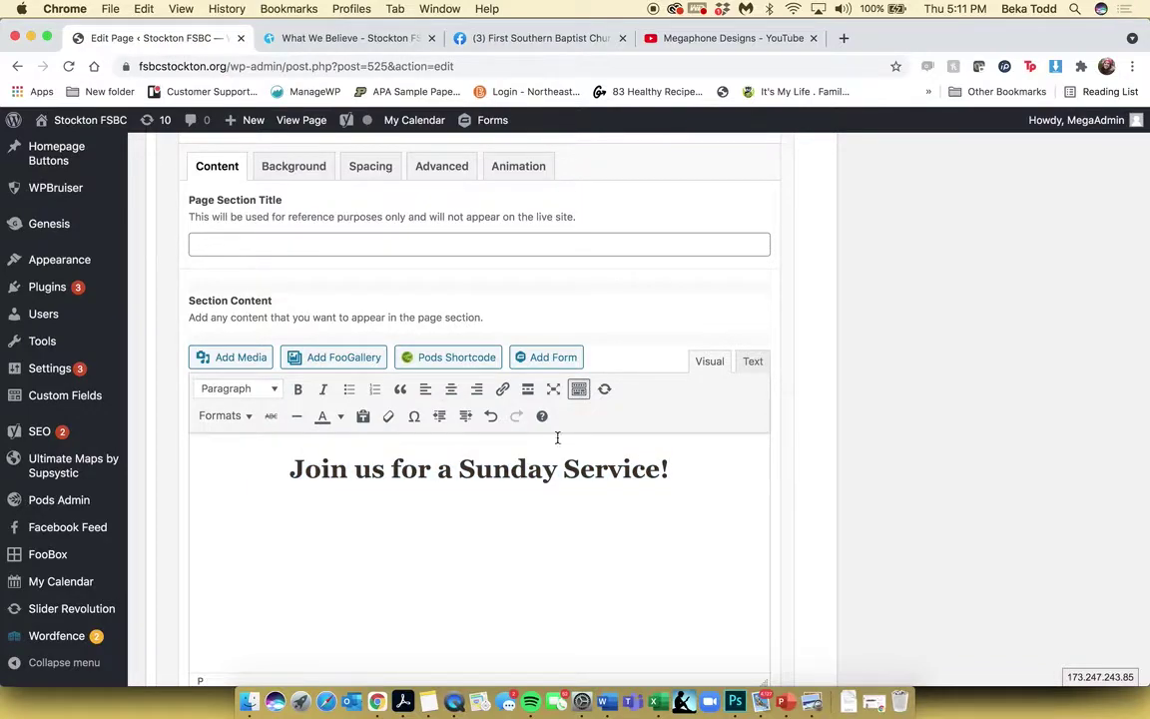
click(243, 358)
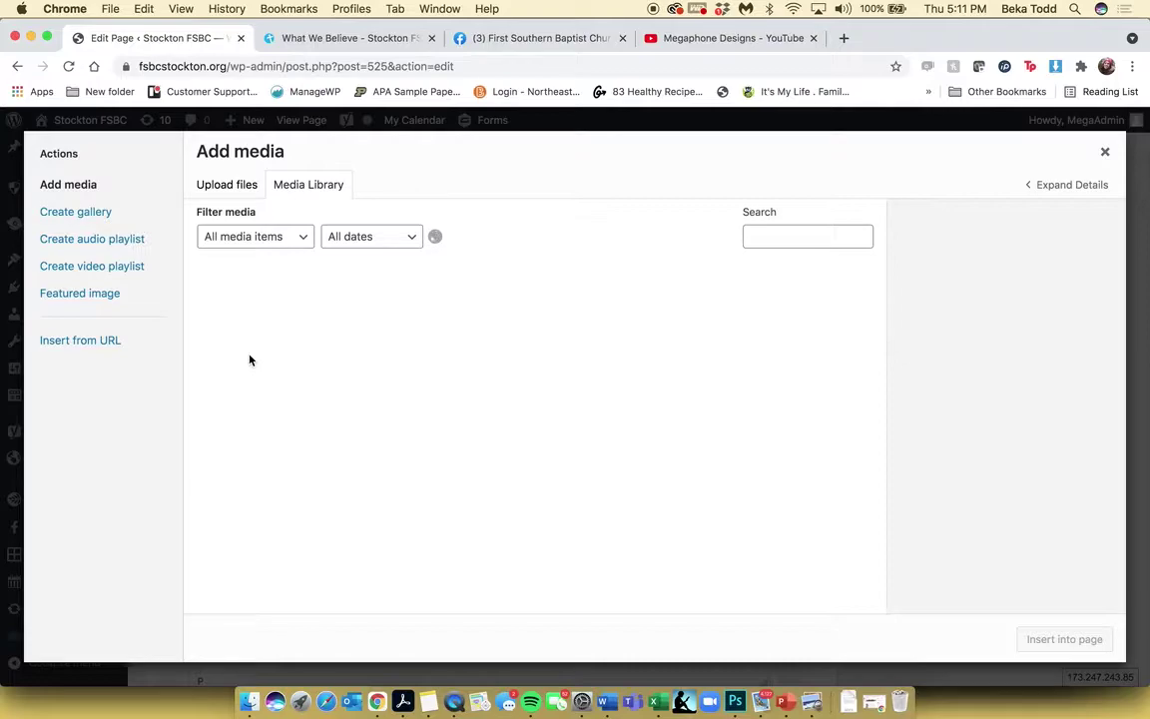
click(344, 267)
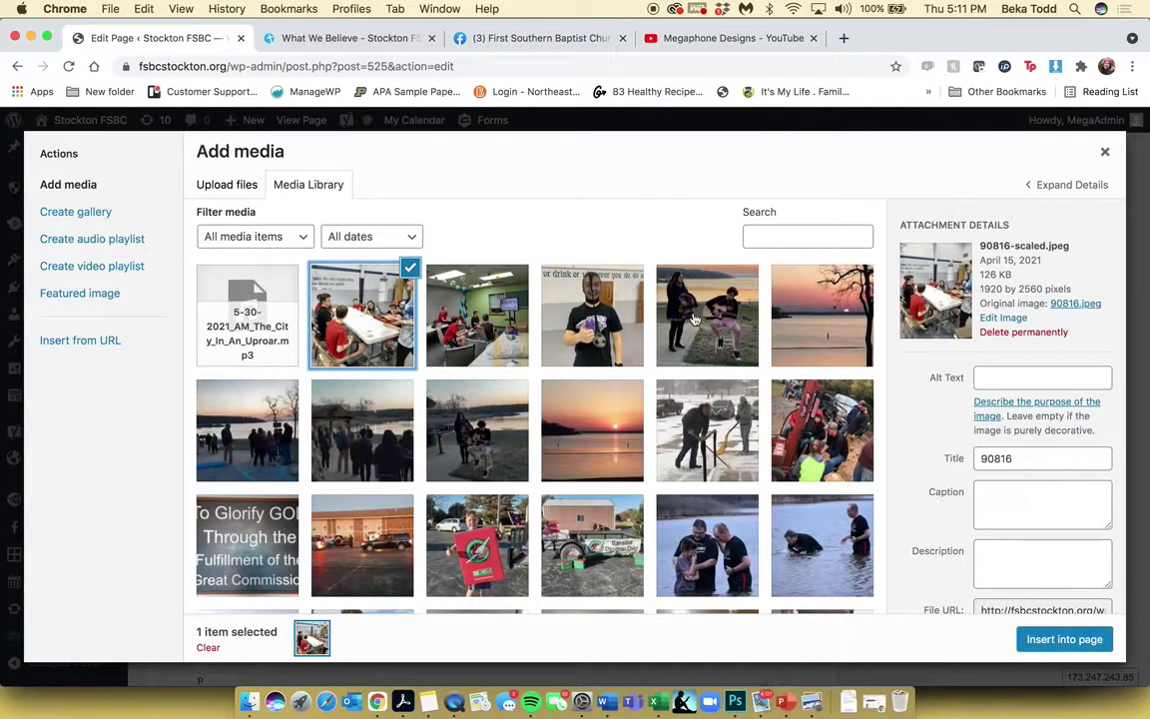
click(699, 318)
click(1018, 510)
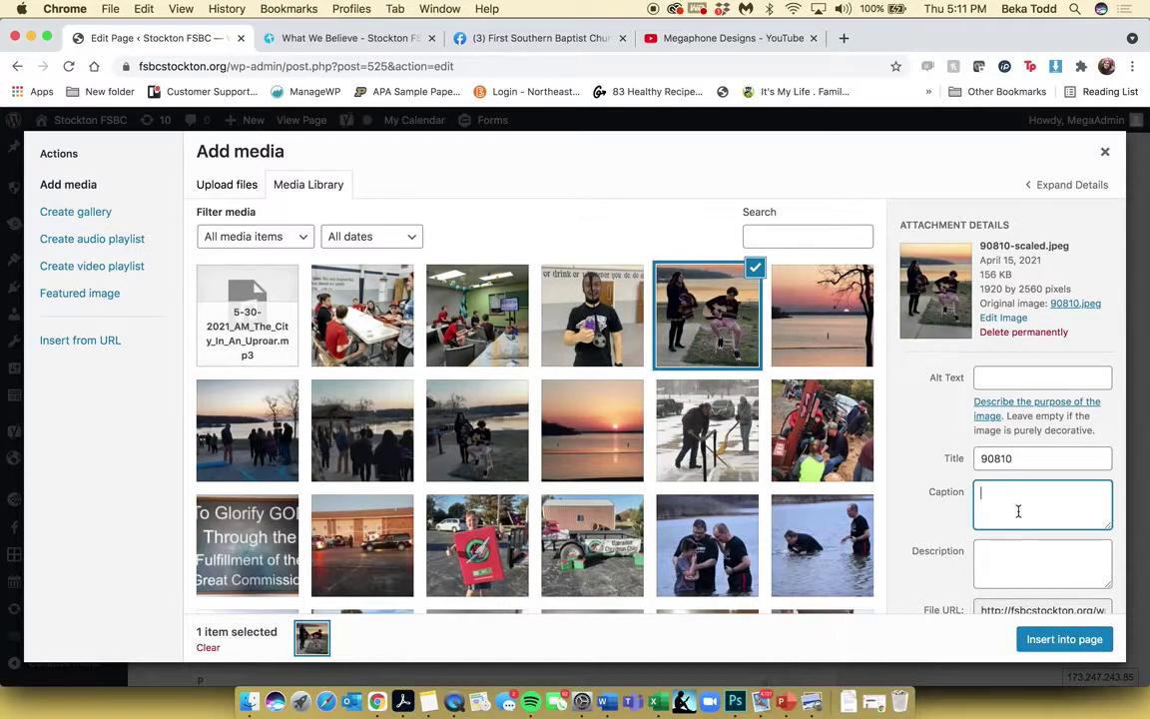
text(Singing Praisese)
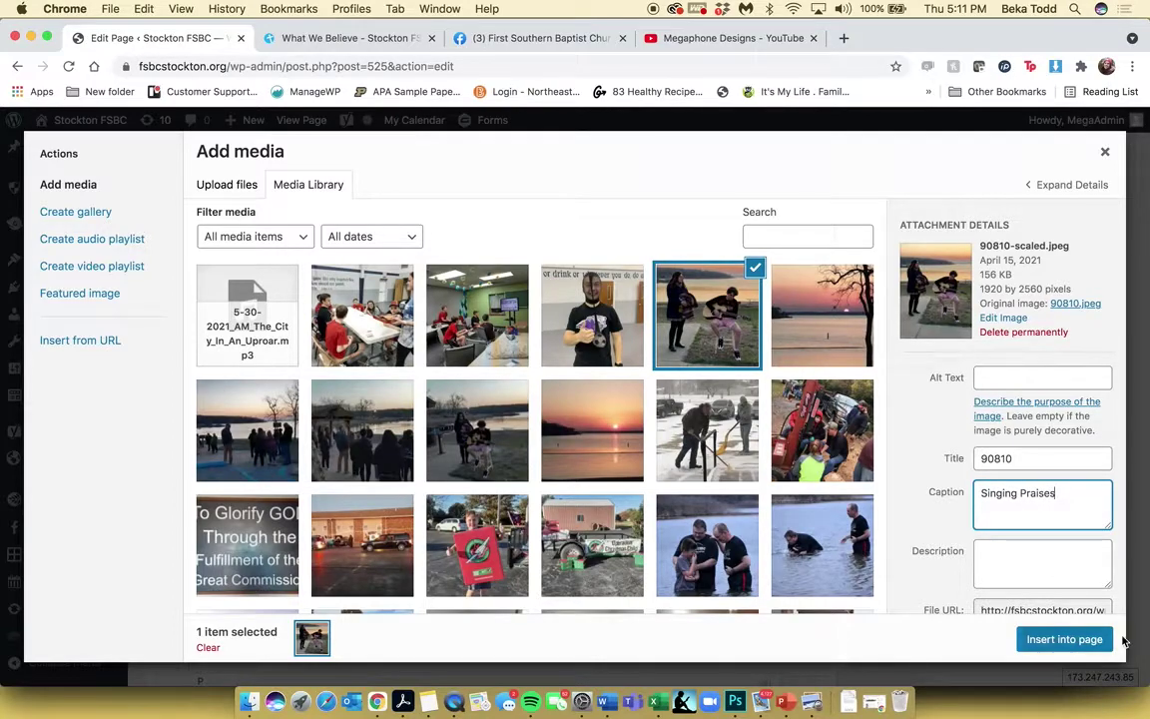
click(1104, 643)
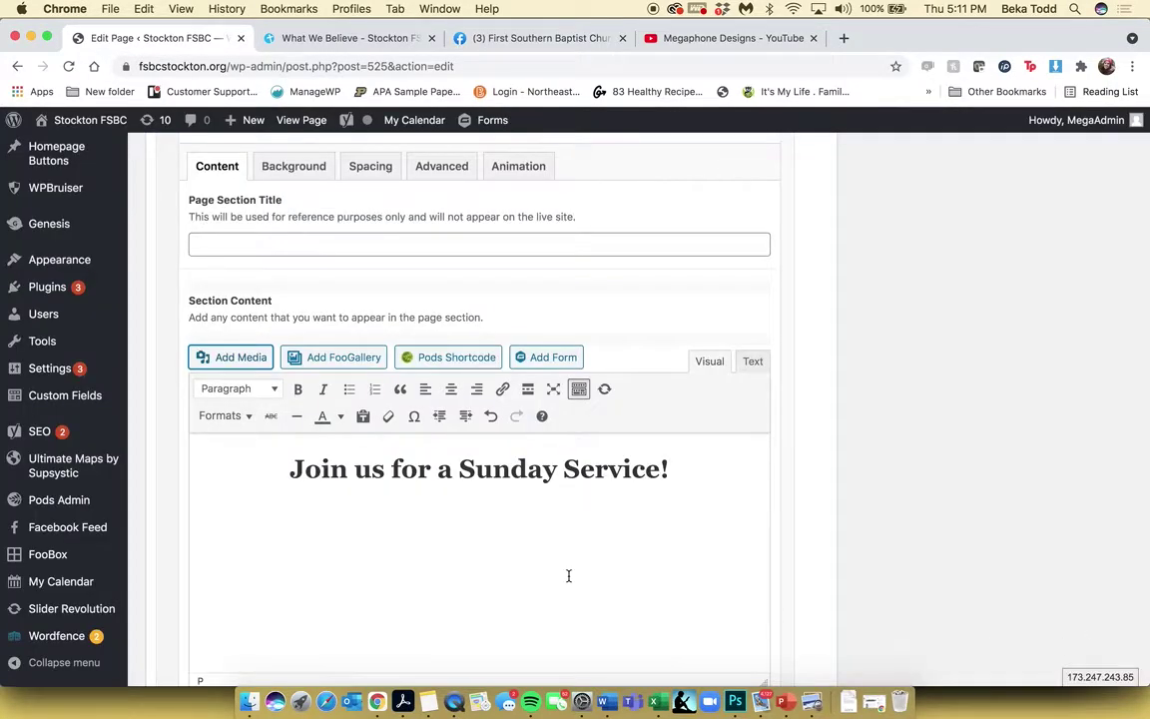
click(300, 559)
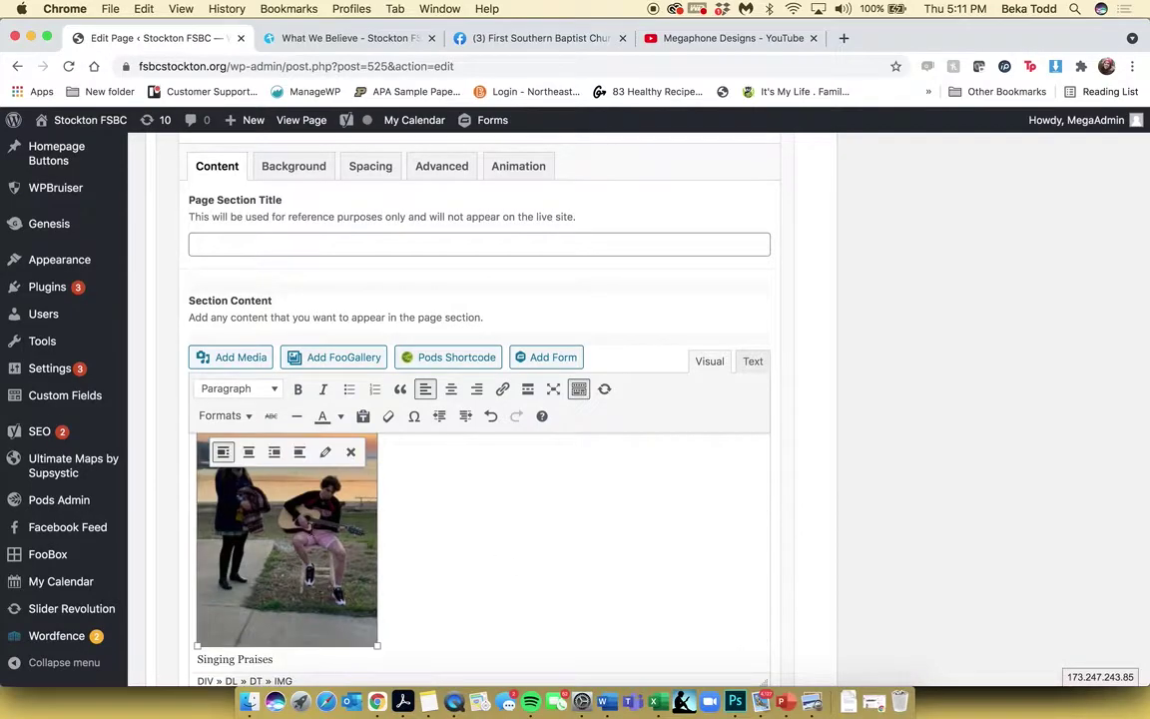
- Centre the guitar player photo in the second section's content and update the page
click(250, 454)
scroll(609, 547, up, 3)
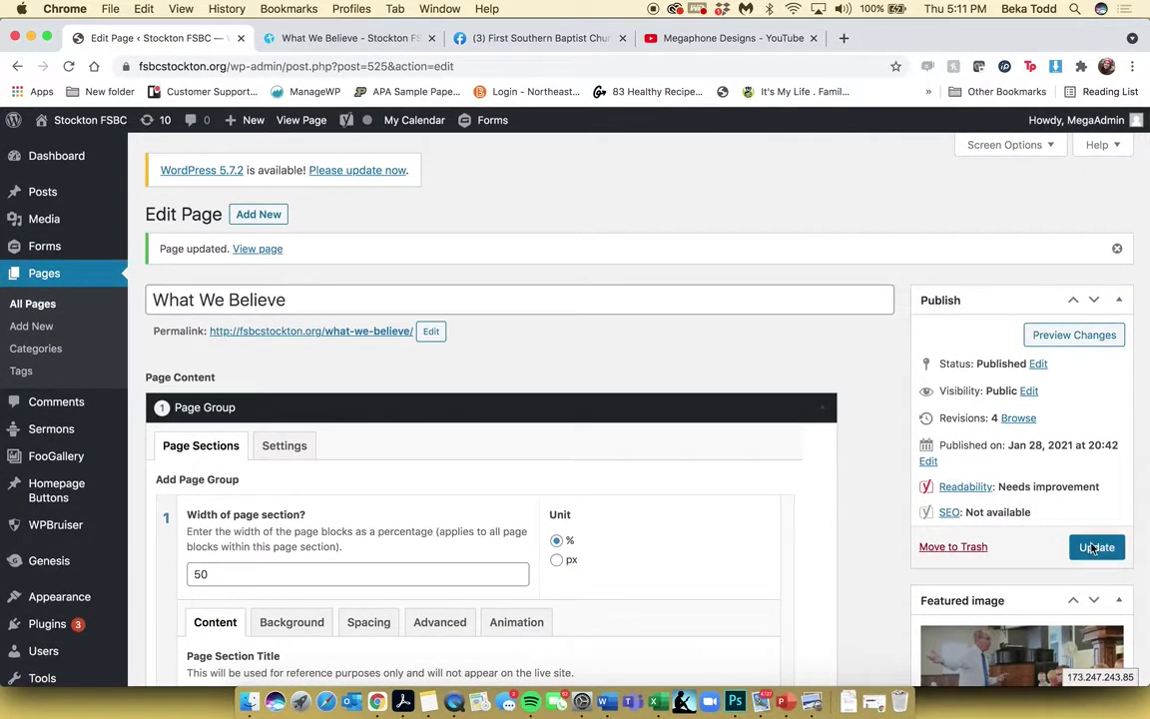
click(1096, 548)
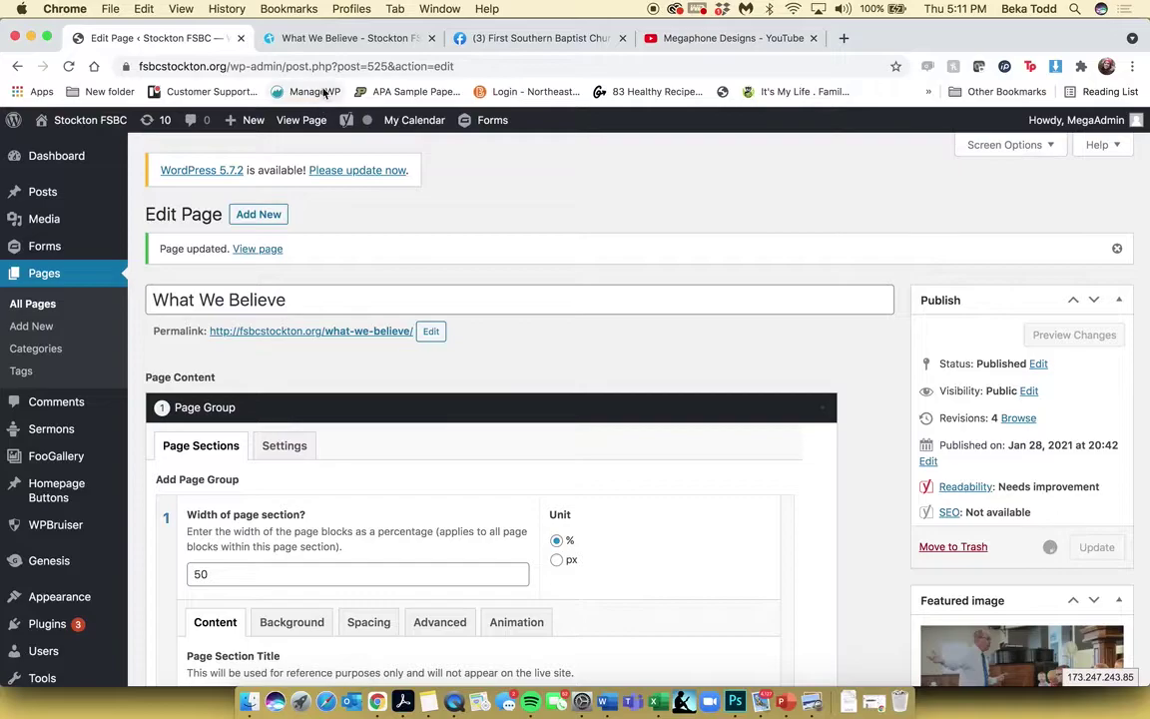
- Reload the live What We Believe page and examine how the two 50 percent sections sit side by side
click(345, 40)
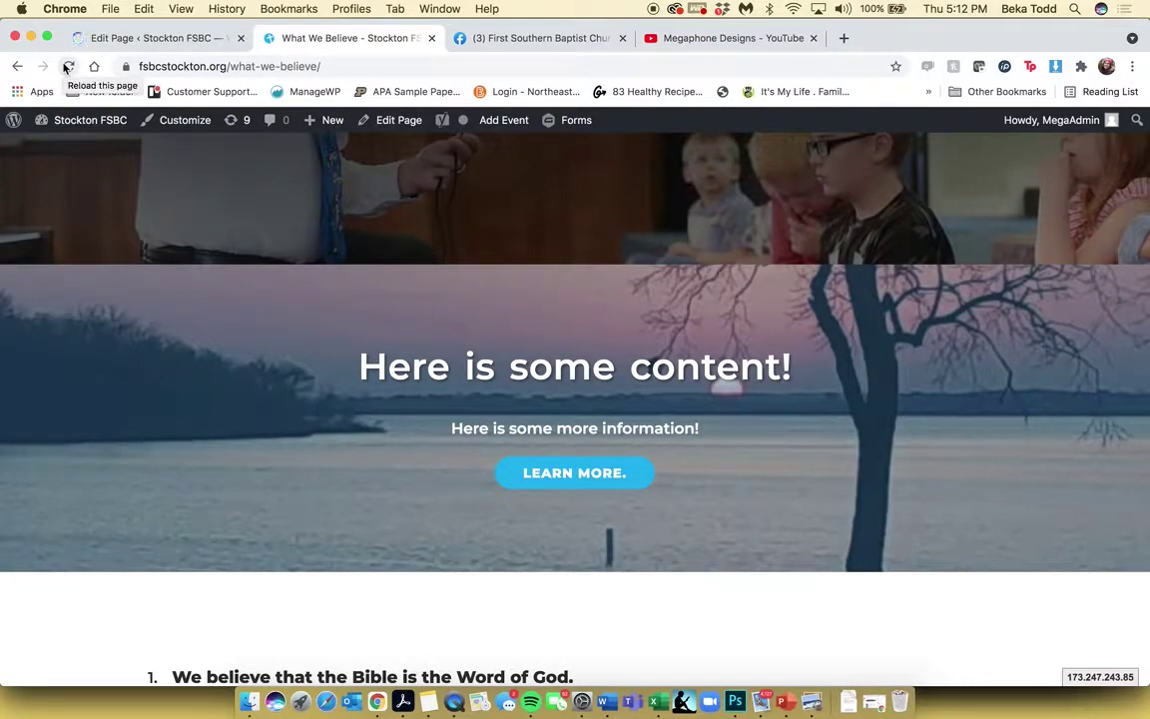
click(67, 67)
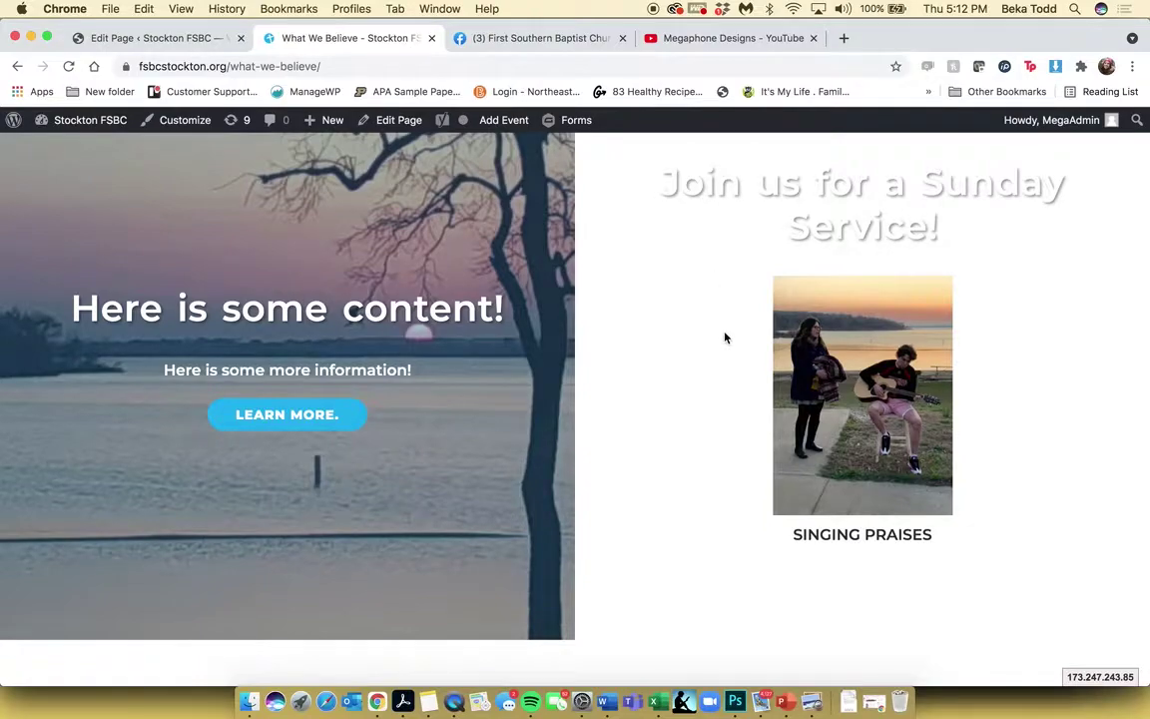
scroll(726, 337, up, 5)
scroll(726, 337, up, 5)
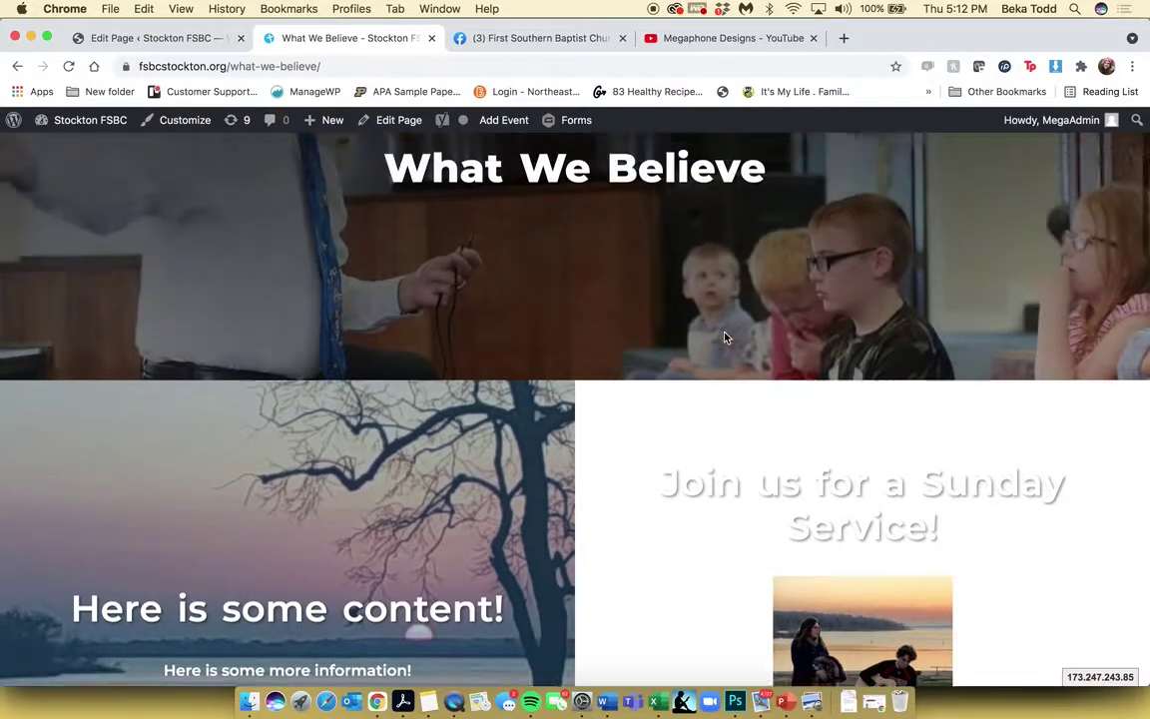
scroll(725, 333, down, 5)
scroll(725, 333, down, 4)
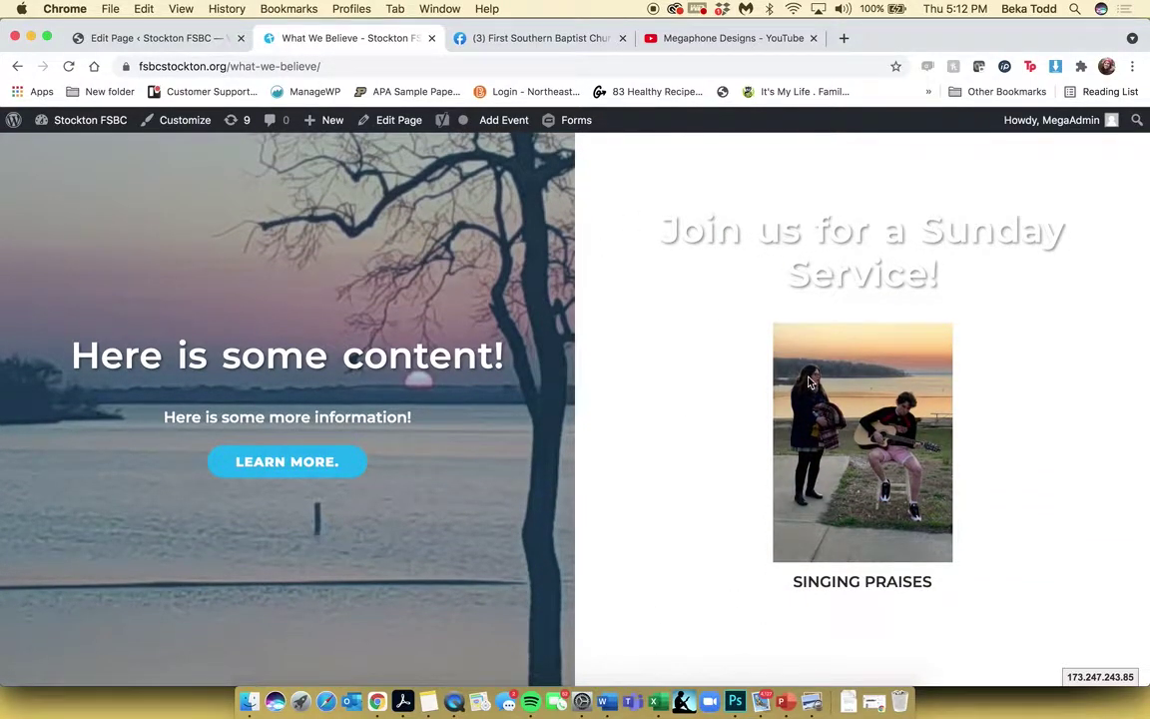
scroll(810, 382, down, 5)
scroll(810, 383, down, 4)
scroll(810, 383, up, 3)
scroll(809, 383, up, 3)
- Return to the page editor and review the first section's background, spacing and advanced settings, ending on its content
click(150, 40)
scroll(505, 432, down, 5)
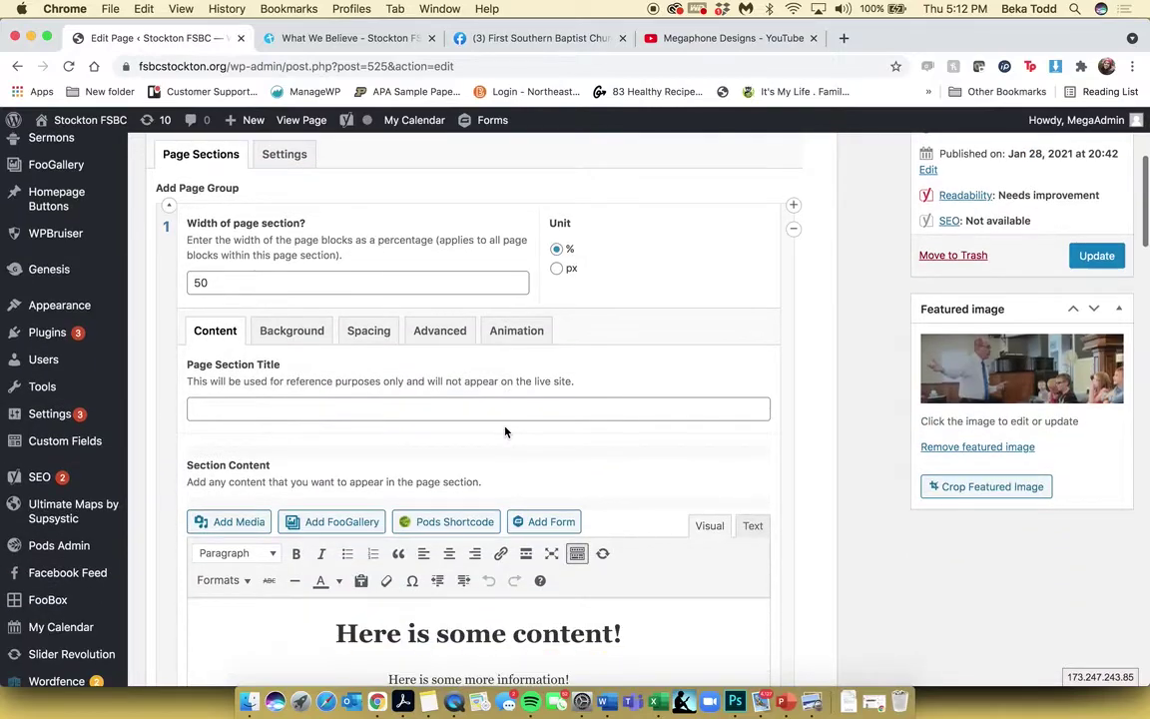
scroll(505, 431, down, 3)
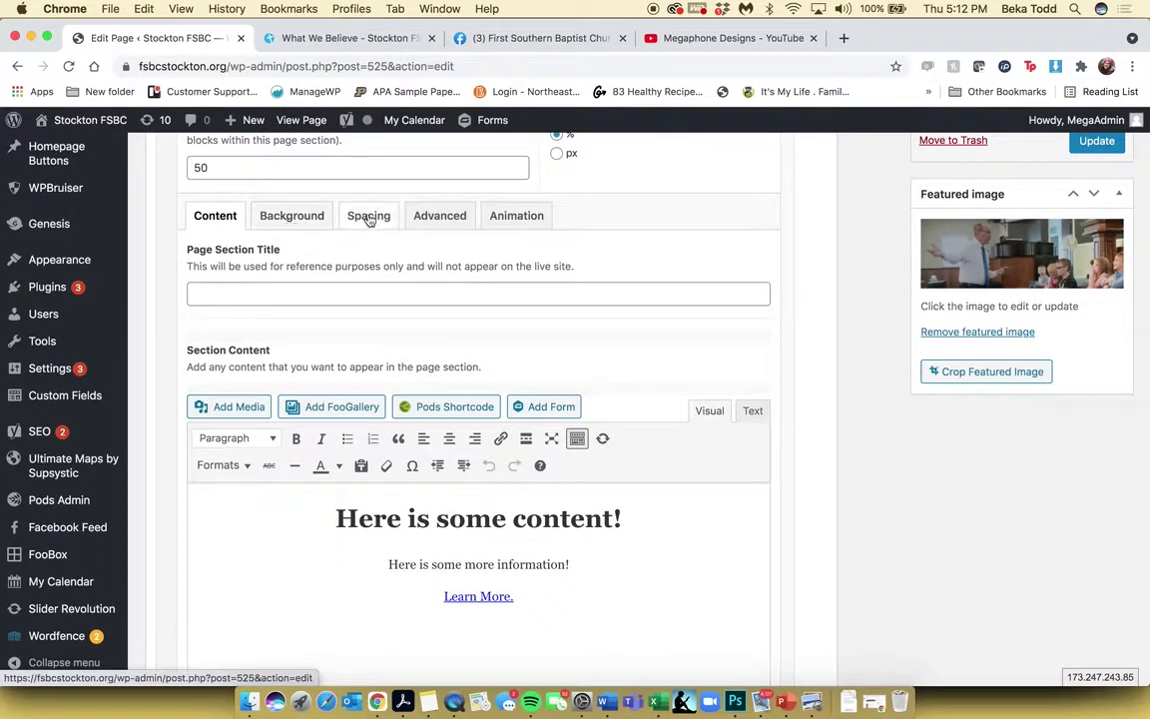
click(277, 222)
click(364, 226)
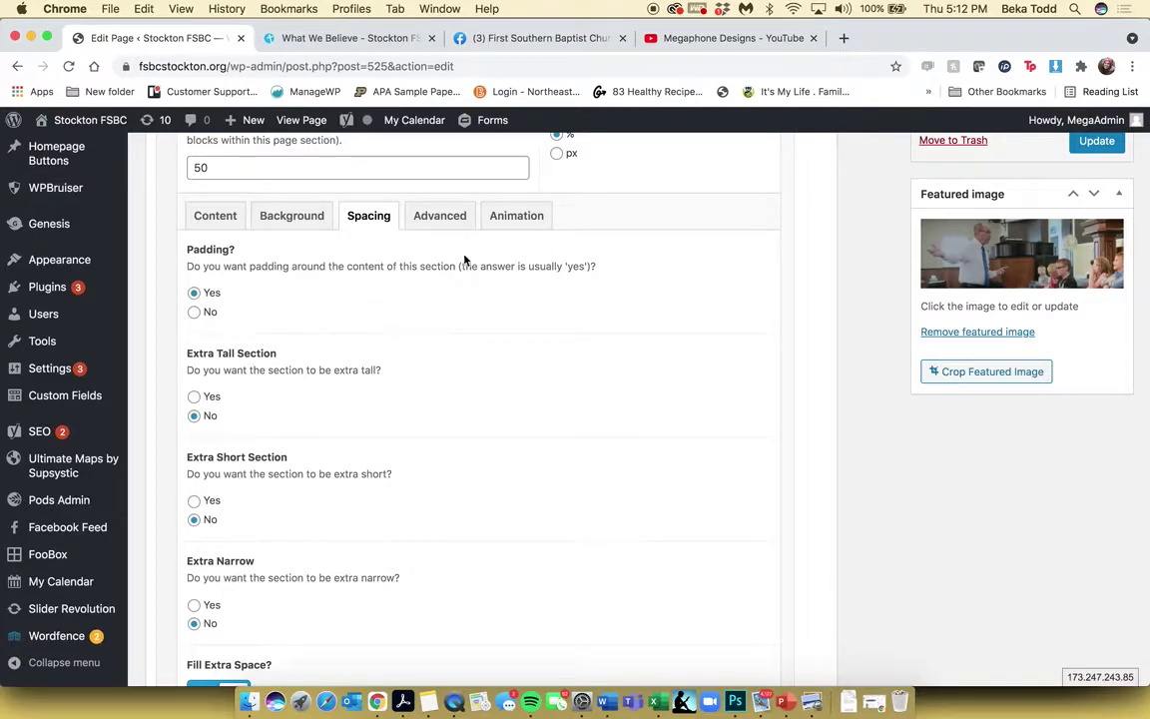
click(445, 217)
click(220, 217)
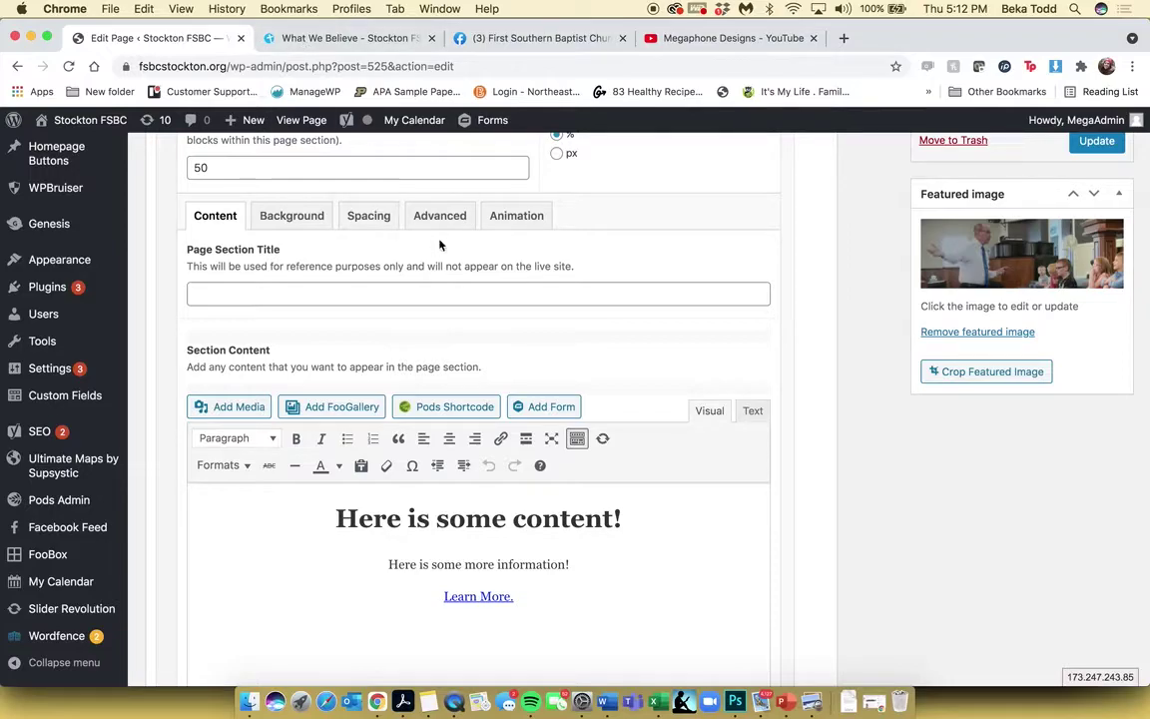
- Go back to the live What We Believe page and examine the sections down to the numbered belief statements
click(349, 37)
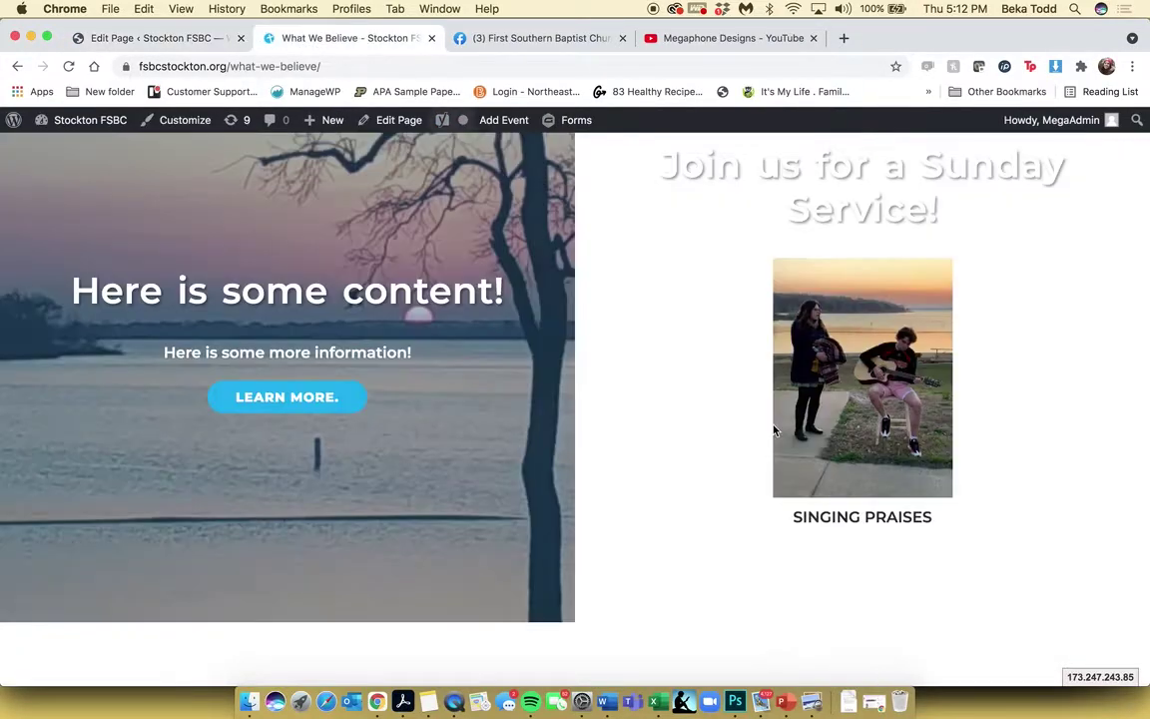
scroll(773, 430, down, 10)
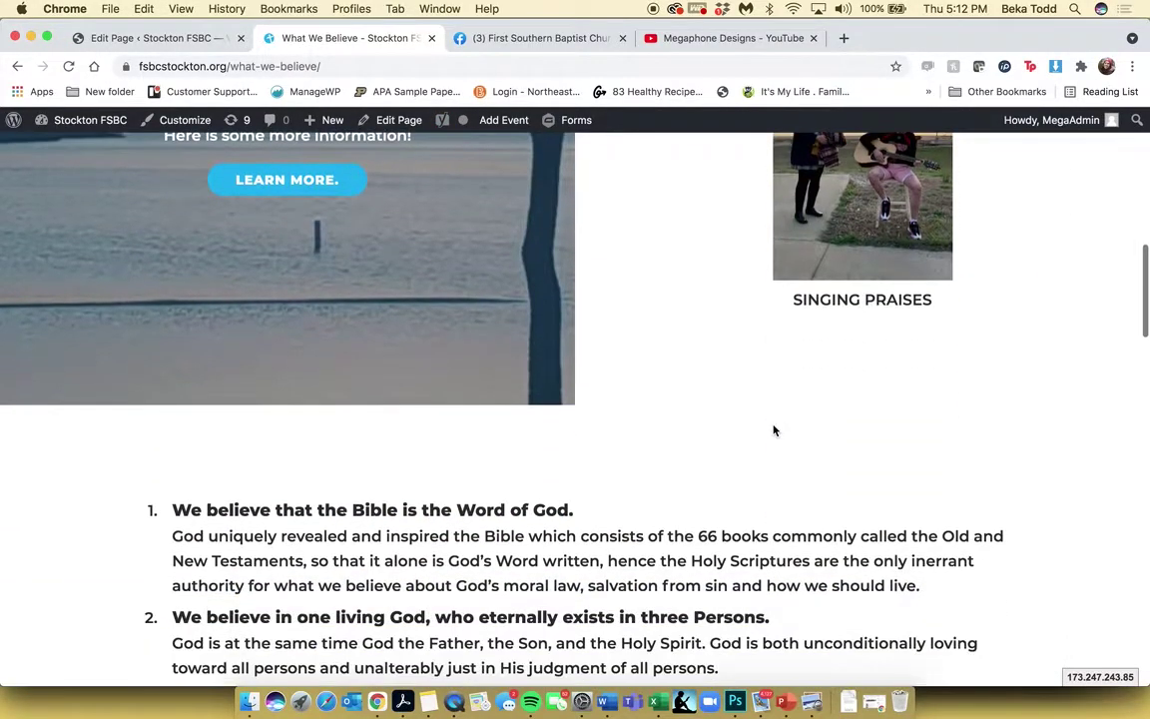
- Add an empty line below "Here is some more information!" in the first page section's content on the What We Believe edit page
scroll(866, 324, down, 15)
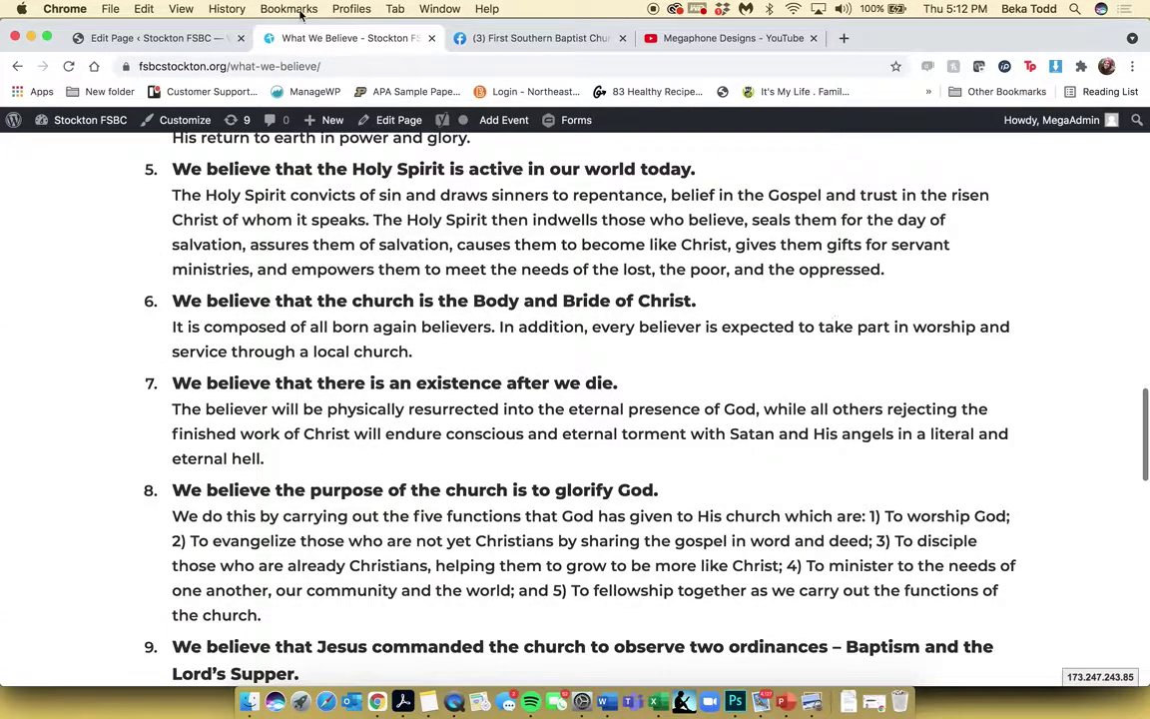
click(156, 37)
scroll(442, 315, up, 5)
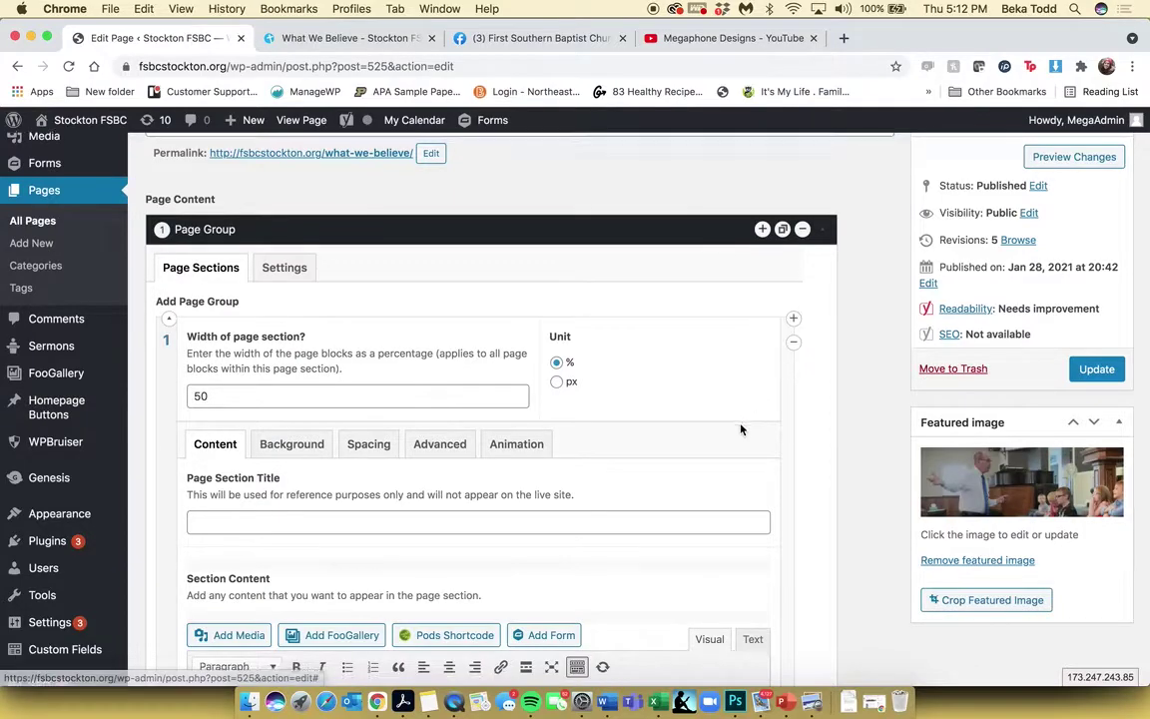
scroll(741, 426, down, 6)
click(636, 482)
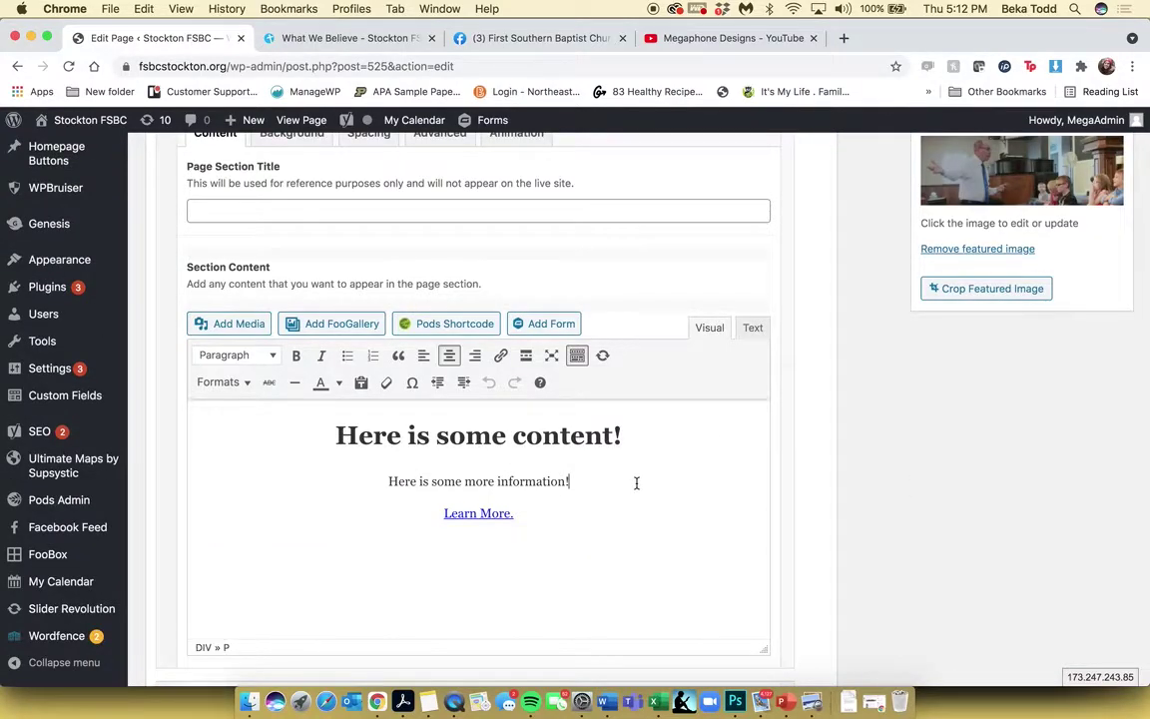
key(Return)
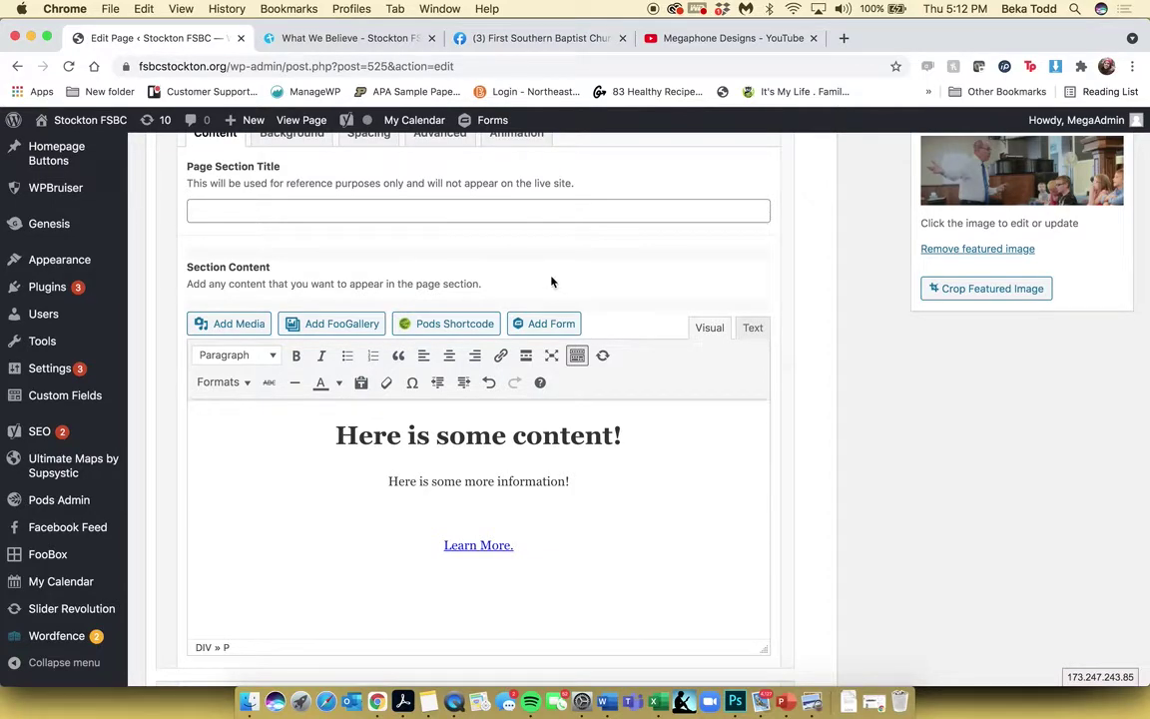
- Insert the Contact Form on the empty line without its title and description, and update the page
click(548, 328)
click(336, 214)
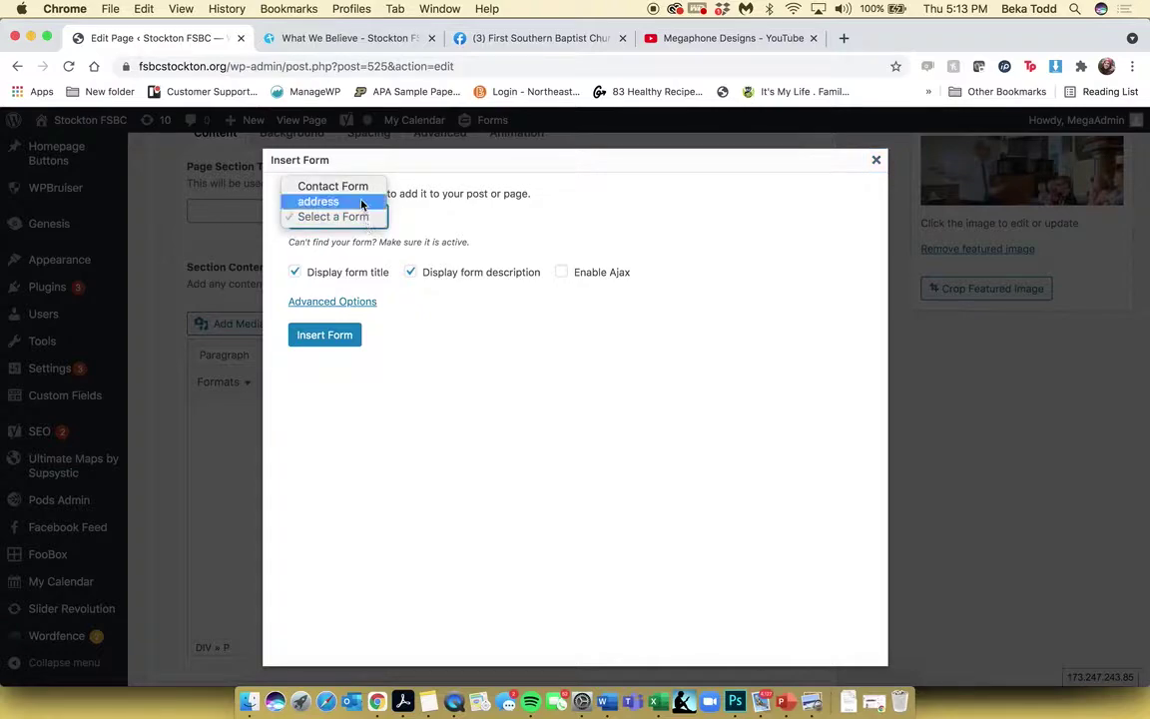
click(359, 187)
click(295, 273)
click(411, 272)
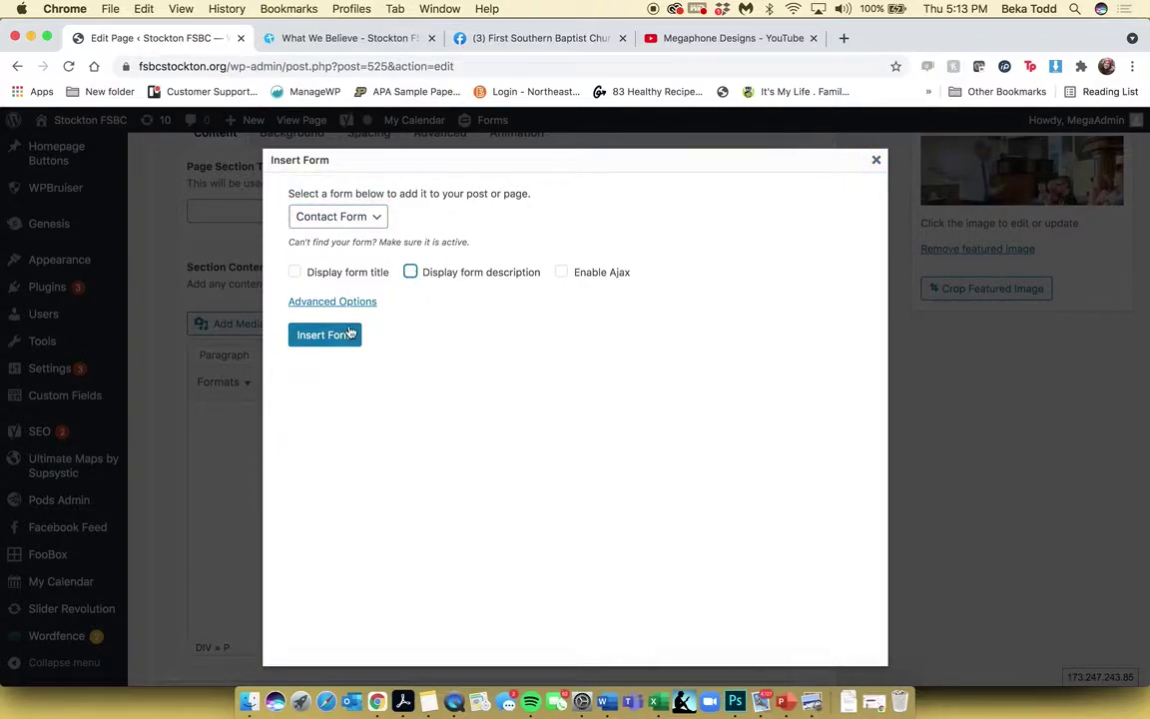
click(344, 335)
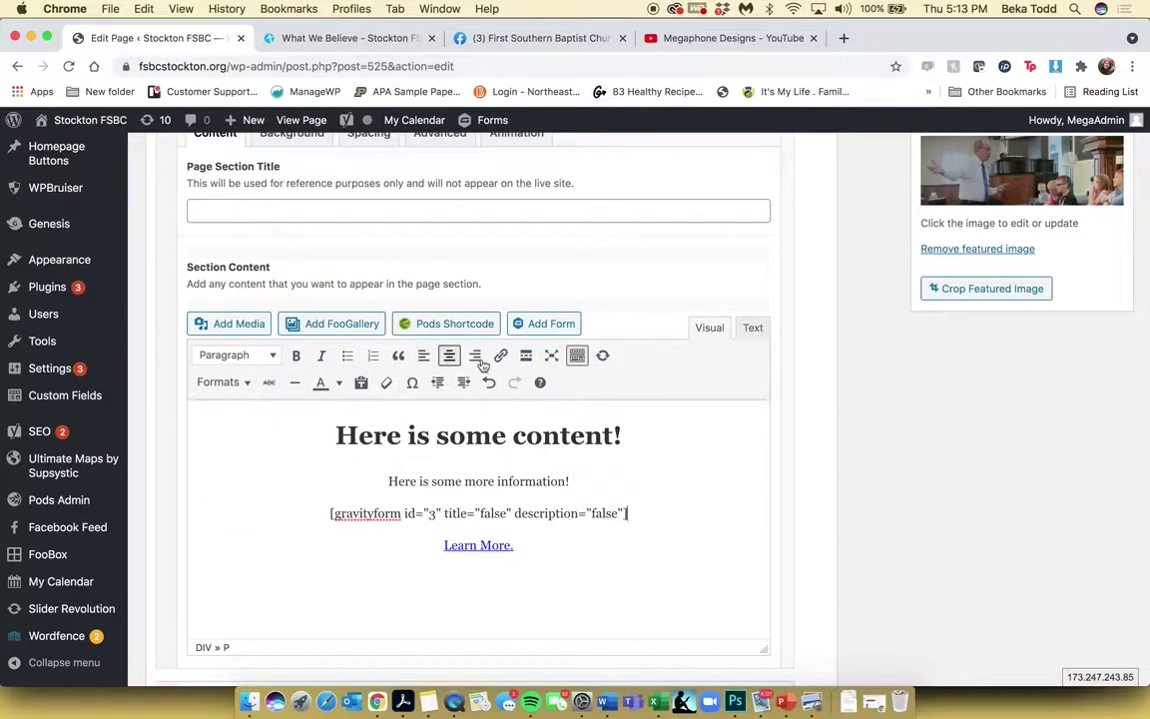
scroll(788, 437, up, 10)
click(1096, 548)
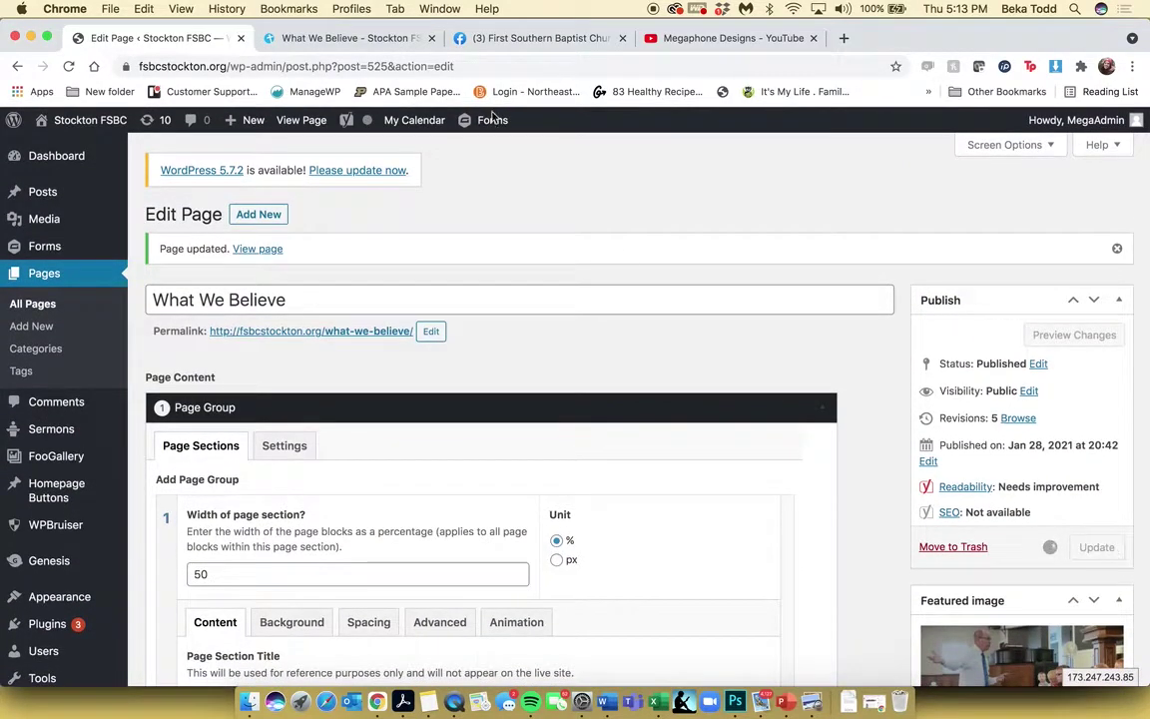
- Reload the live What We Believe page and examine the inserted form's name, email and message fields and the footer form
click(332, 40)
click(70, 66)
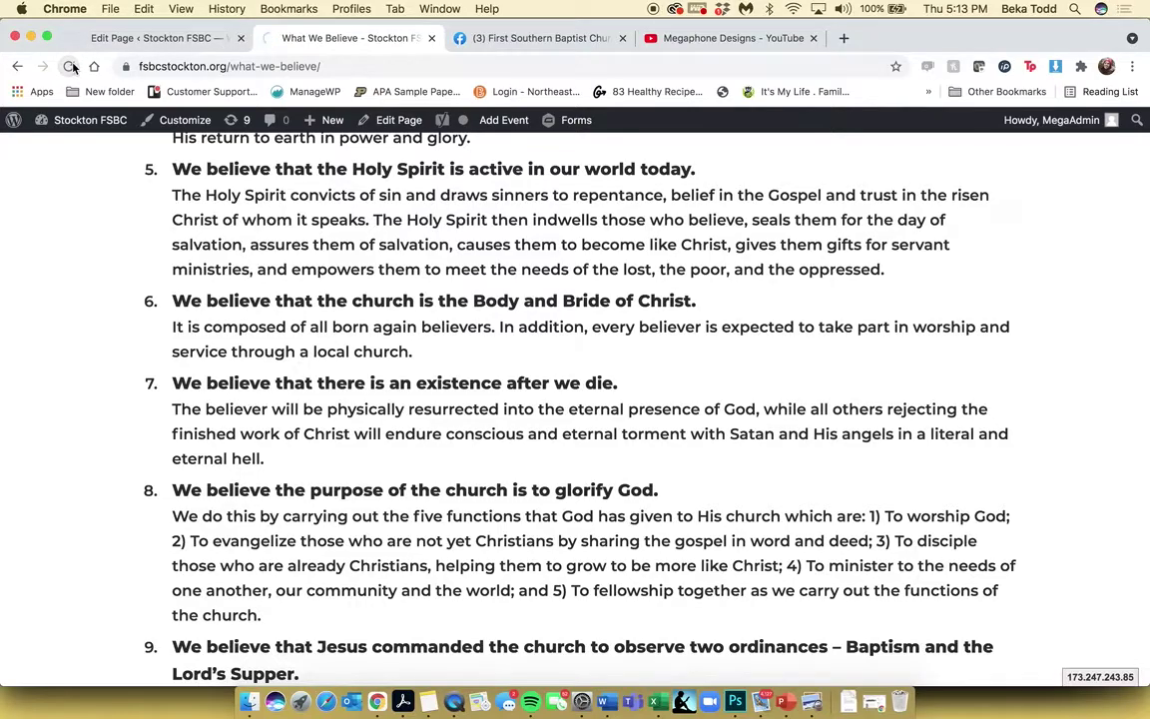
scroll(441, 259, up, 15)
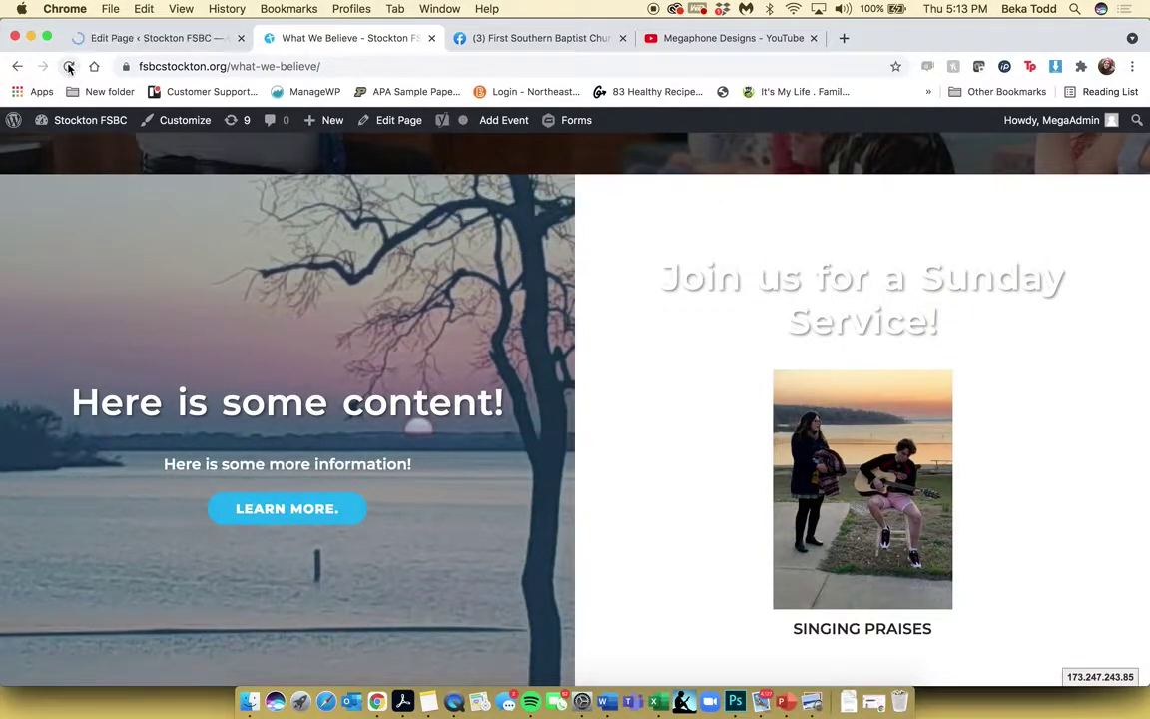
click(68, 65)
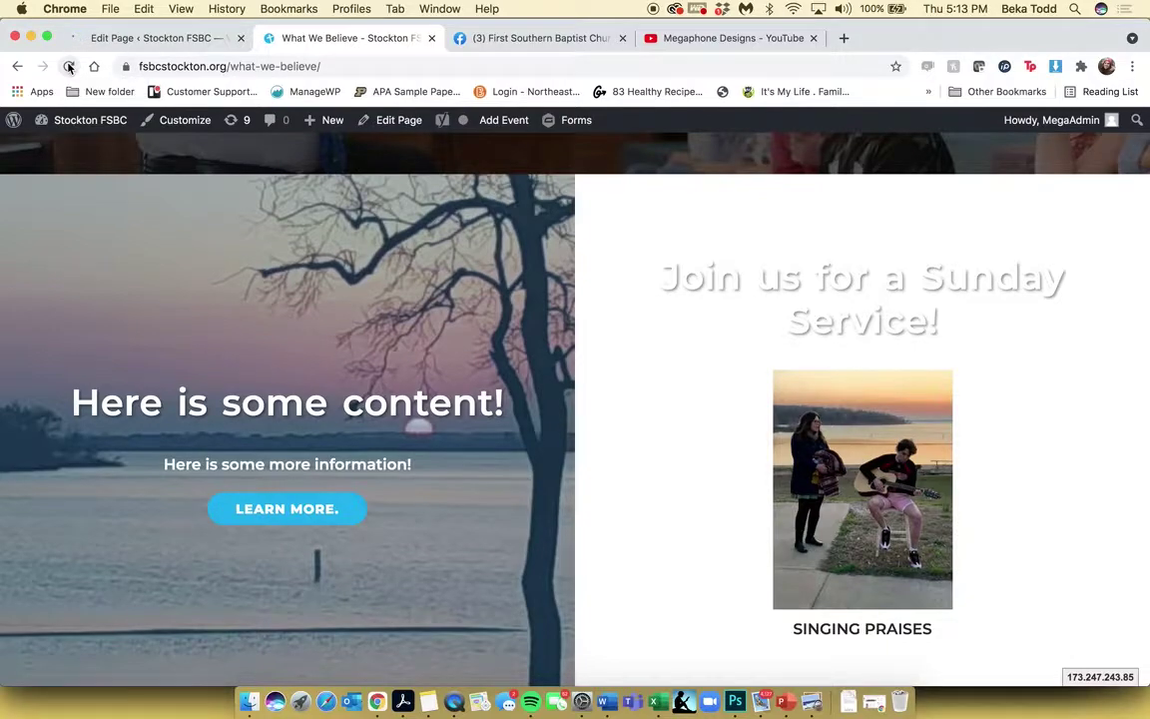
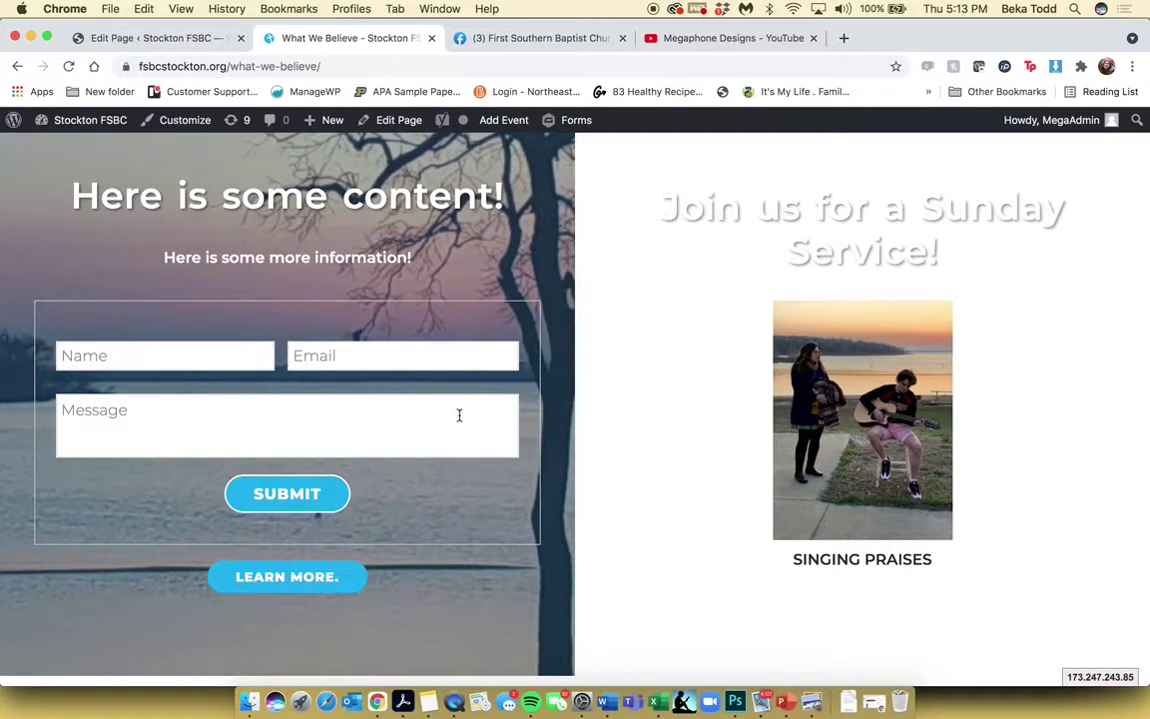
click(175, 357)
click(334, 356)
click(334, 411)
scroll(502, 454, down, 20)
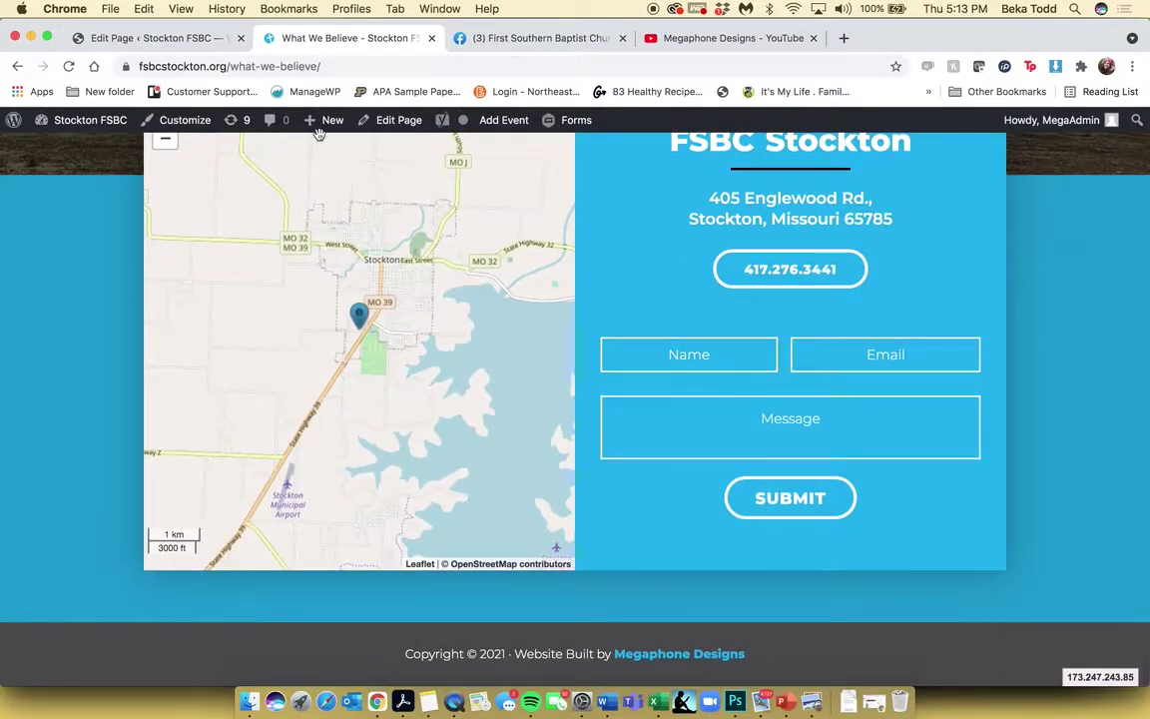
- Remove the page section containing the contact form from the What We Believe page's first page group
click(152, 38)
scroll(477, 260, down, 5)
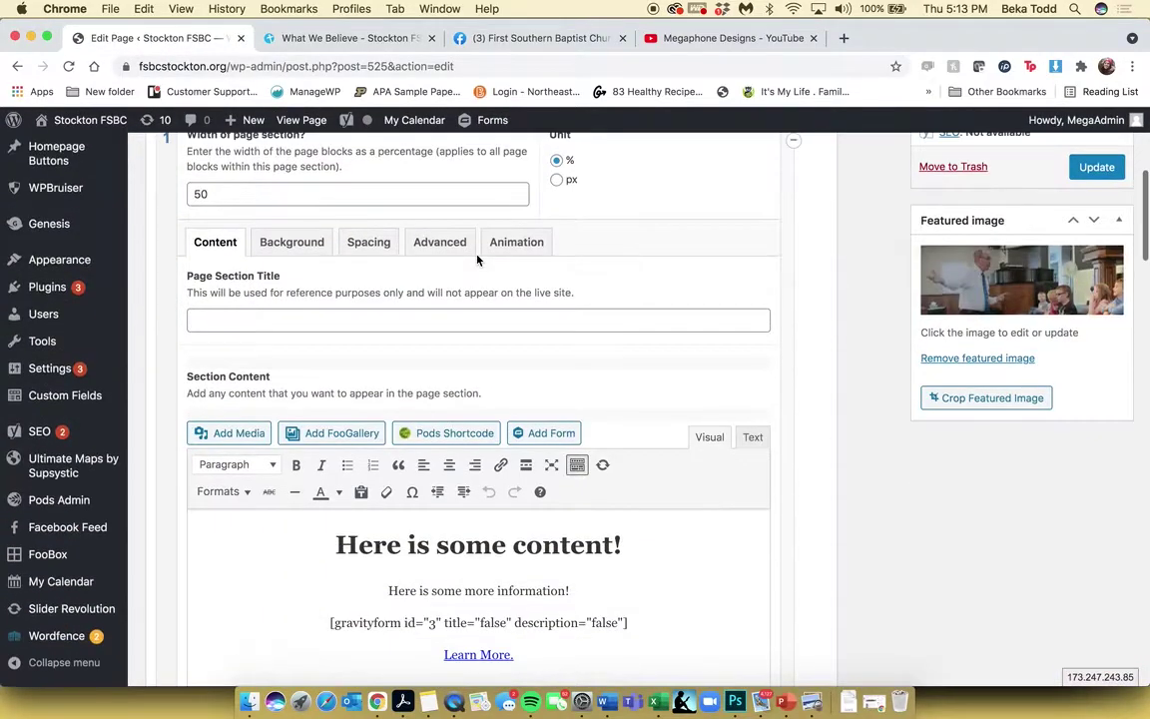
scroll(679, 391, up, 3)
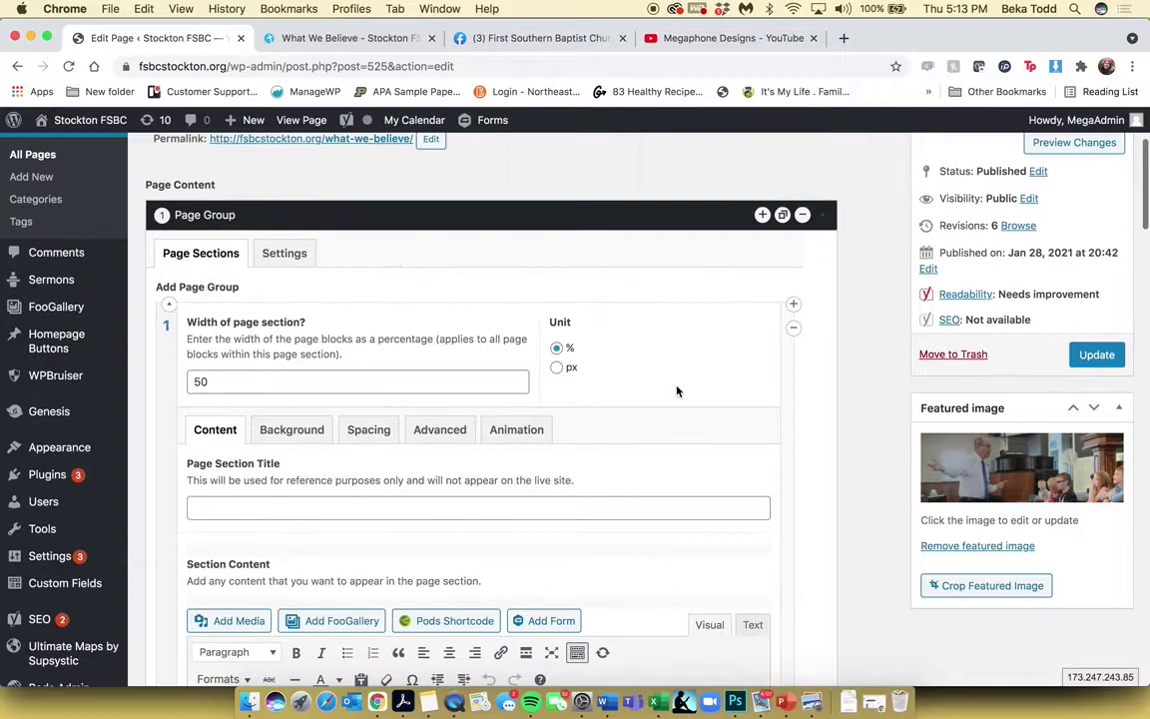
click(794, 328)
click(809, 304)
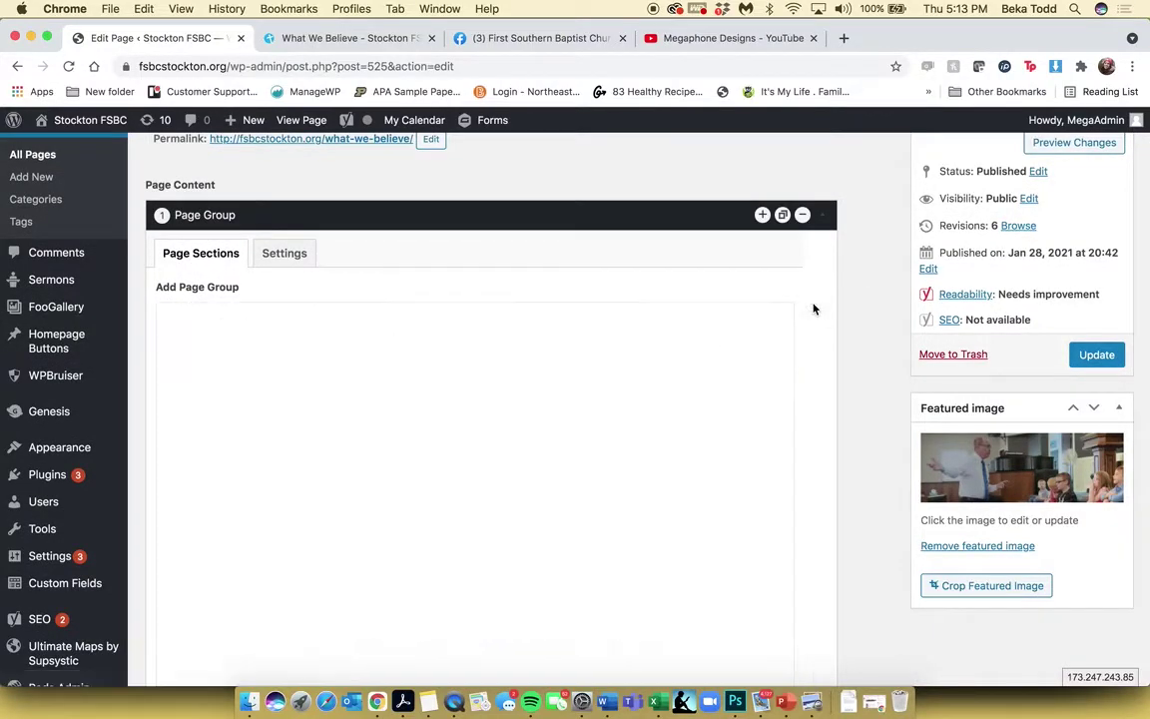
- Remove the remaining "Join us for a Sunday Service!" section from the first page group and update the page
scroll(750, 450, down, 3)
scroll(754, 455, up, 2)
scroll(753, 455, up, 1)
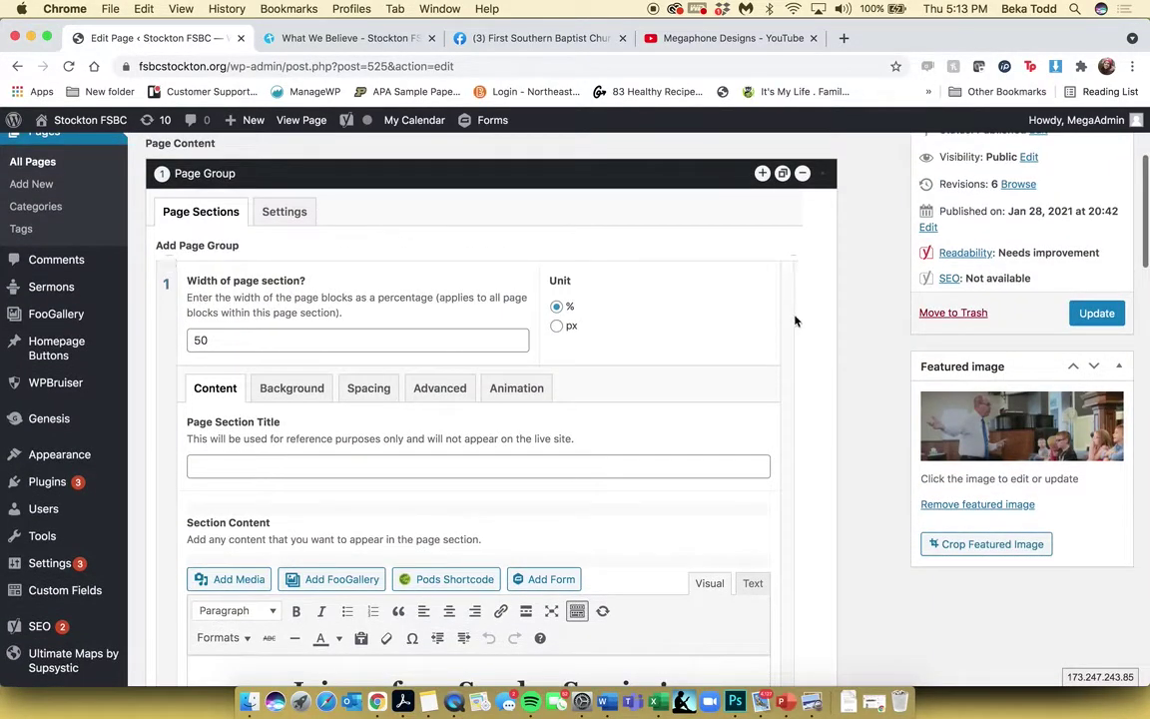
click(794, 286)
click(806, 259)
click(1094, 316)
- Check the Activities entries in the live site's navigation, and open the Gallery page for editing from the list of all pages
click(330, 46)
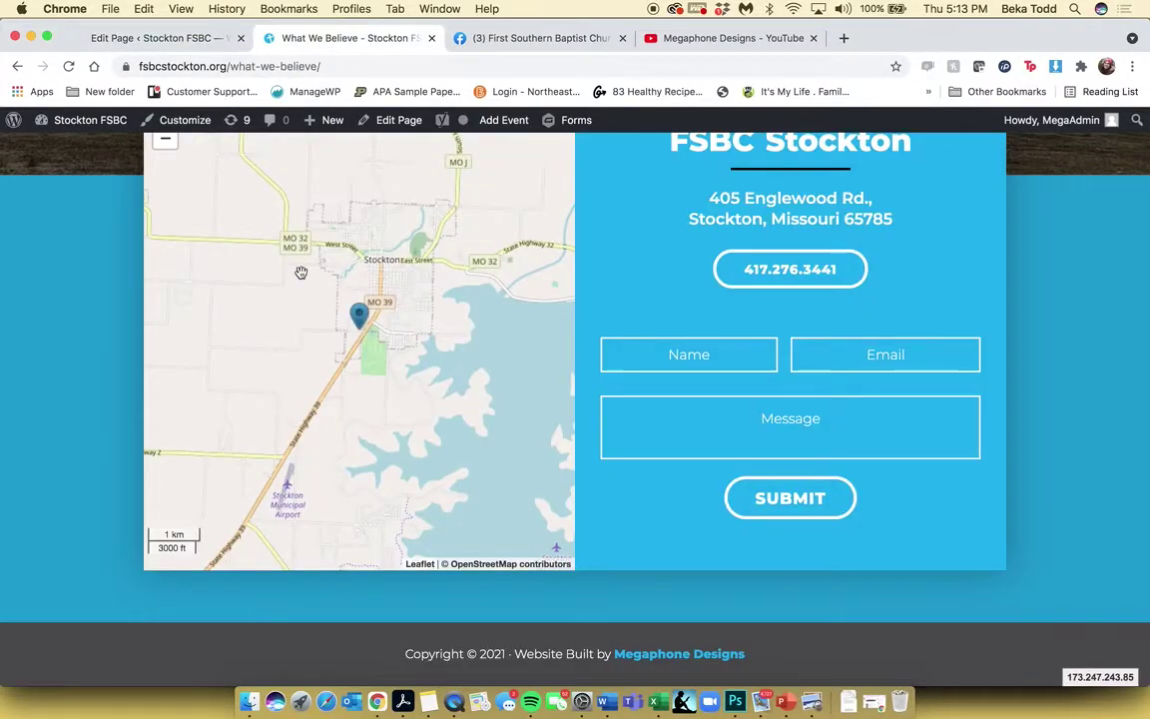
scroll(302, 267, up, 15)
scroll(801, 211, up, 2)
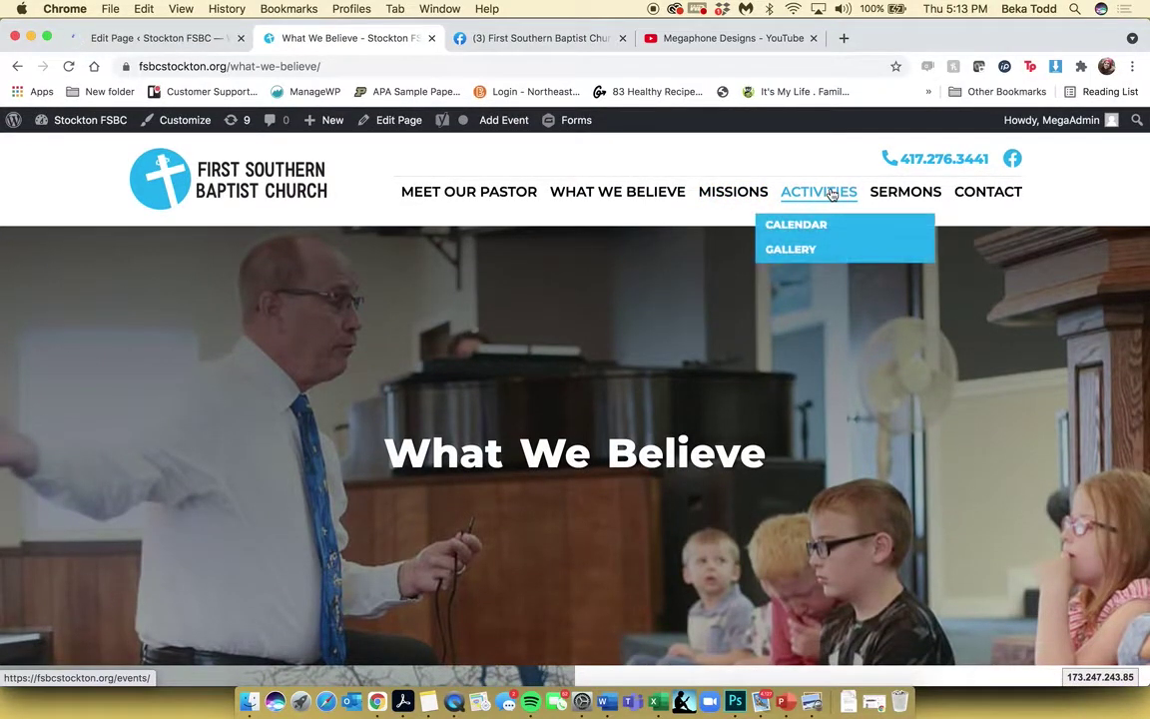
click(189, 37)
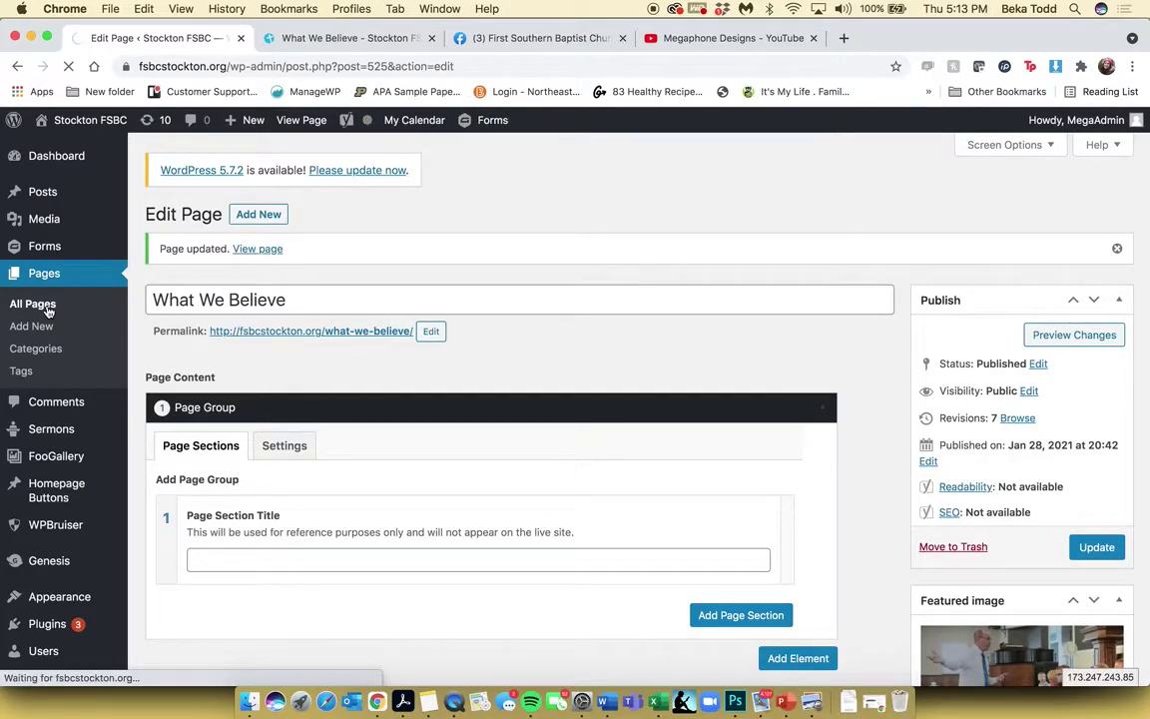
click(47, 311)
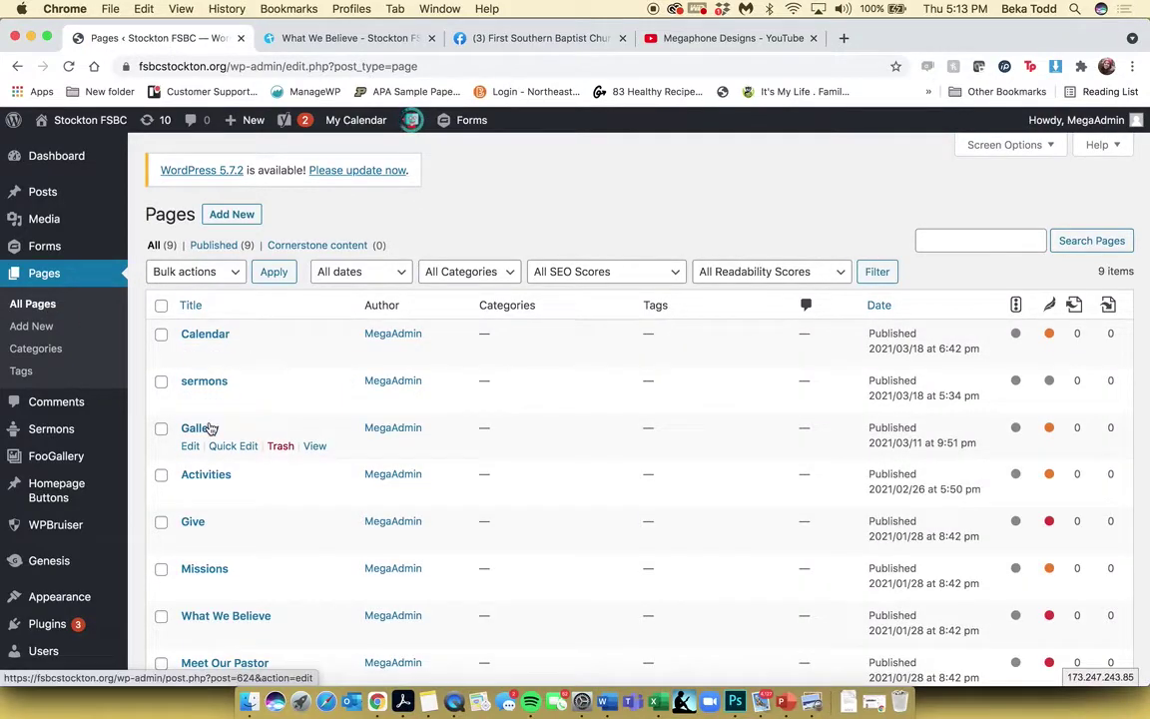
scroll(210, 469, down, 1)
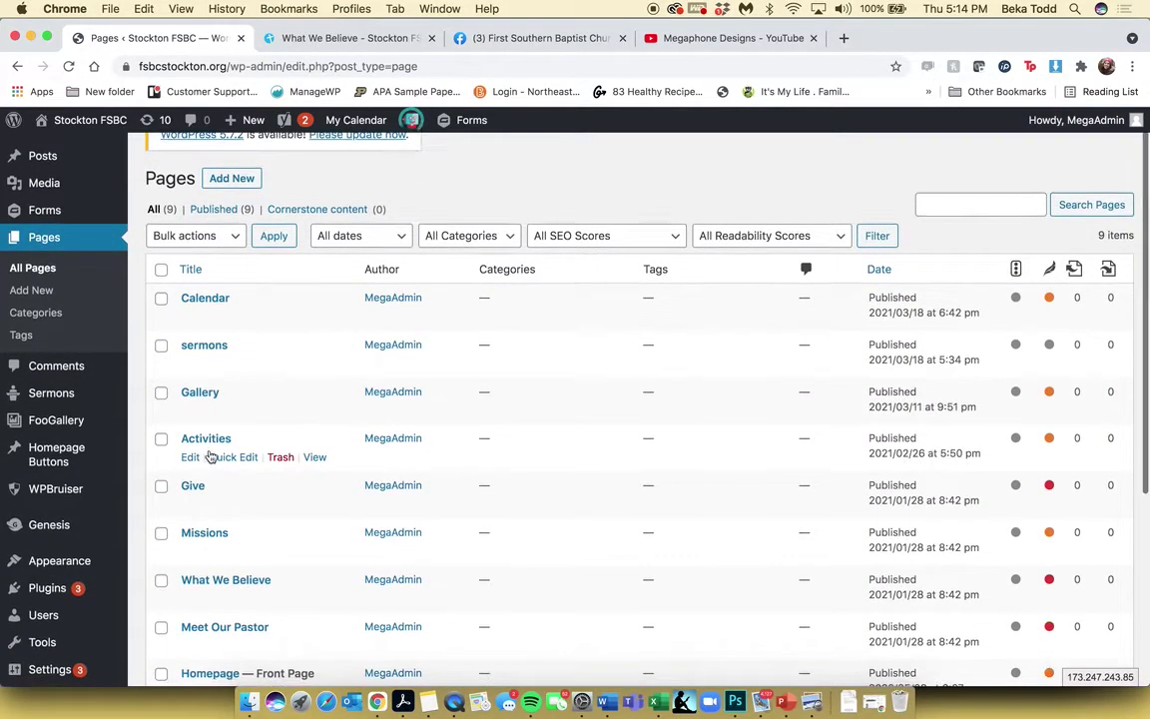
click(208, 395)
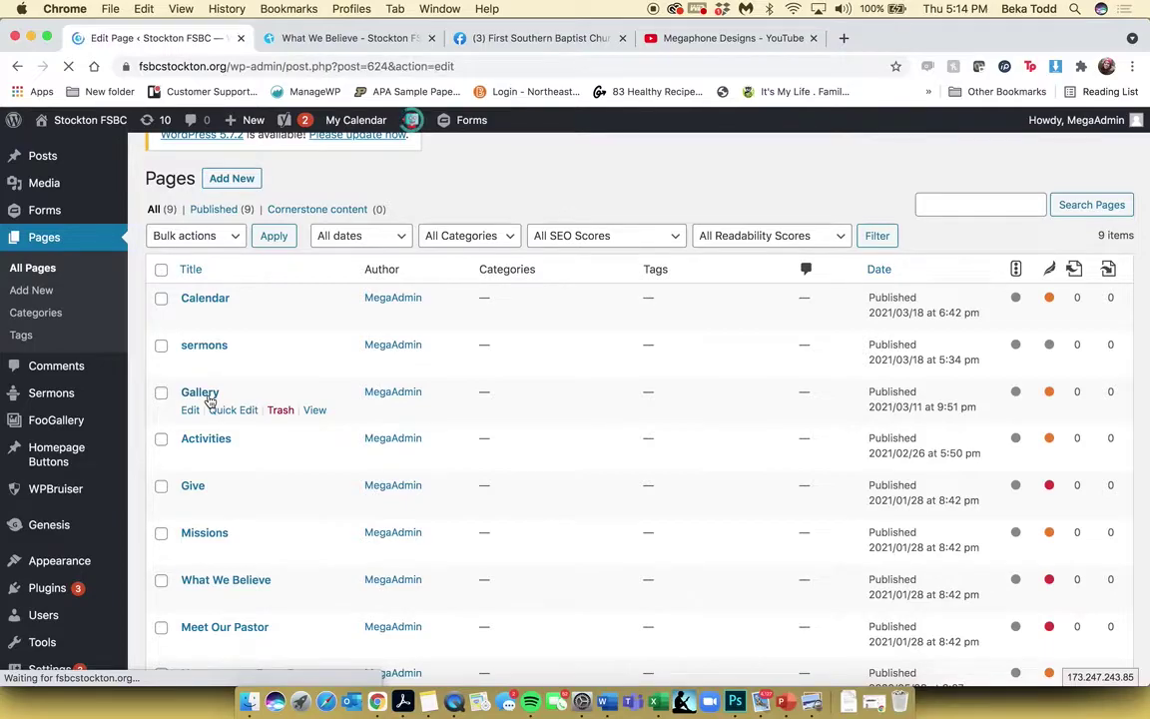
- Open the image gallery in the Gallery page's section content for editing
scroll(395, 431, down, 1)
scroll(395, 431, down, 10)
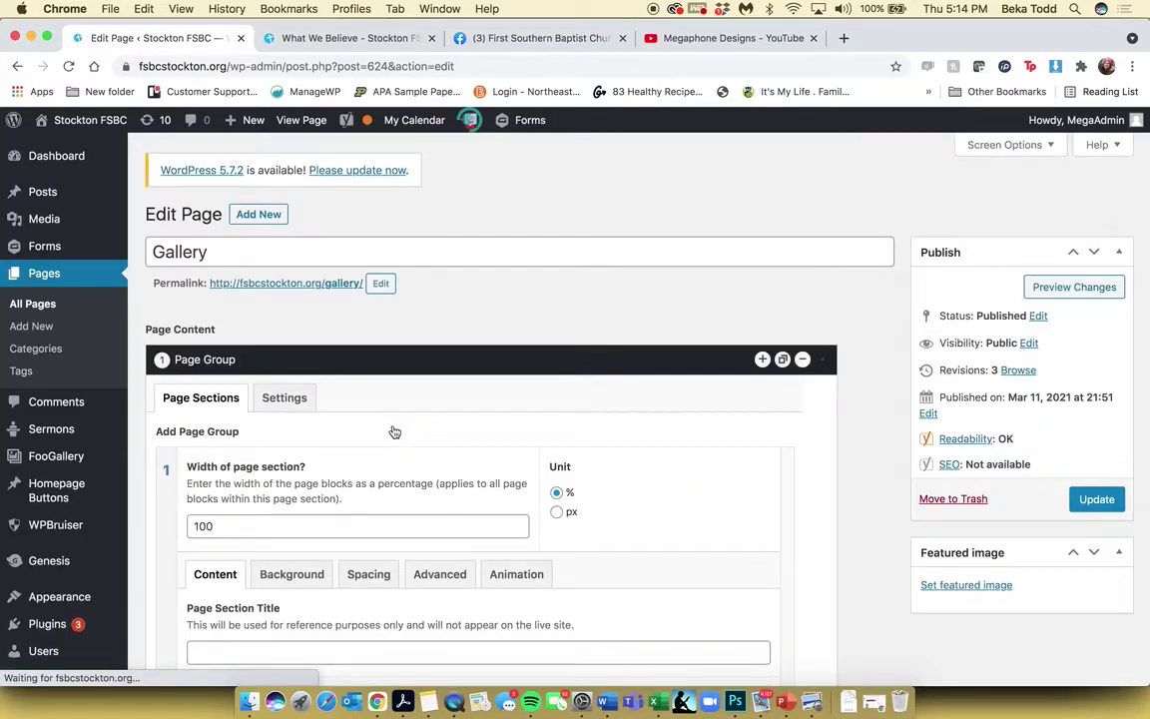
scroll(392, 431, down, 12)
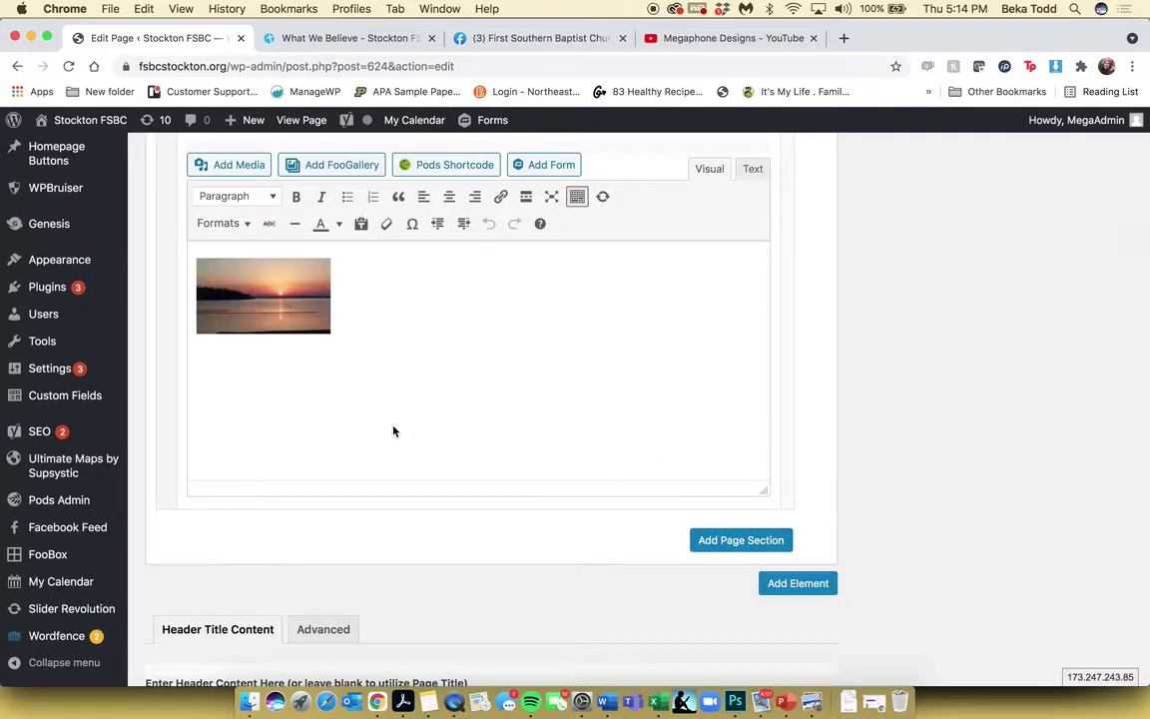
scroll(395, 431, up, 2)
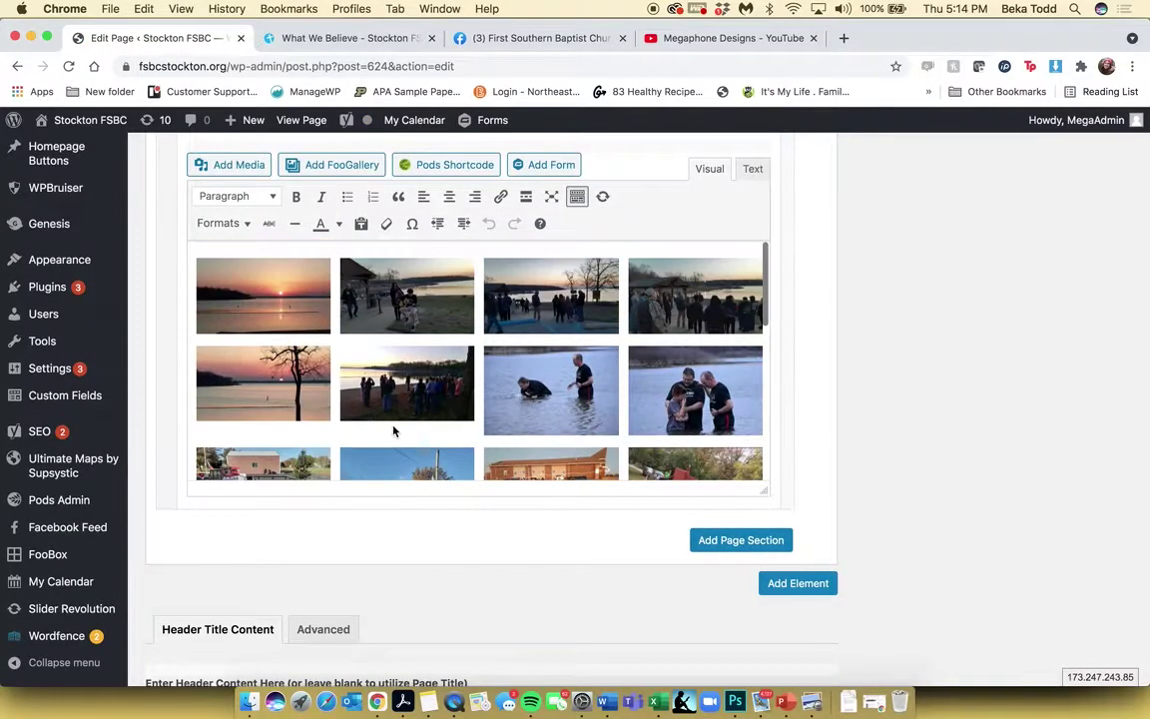
click(422, 360)
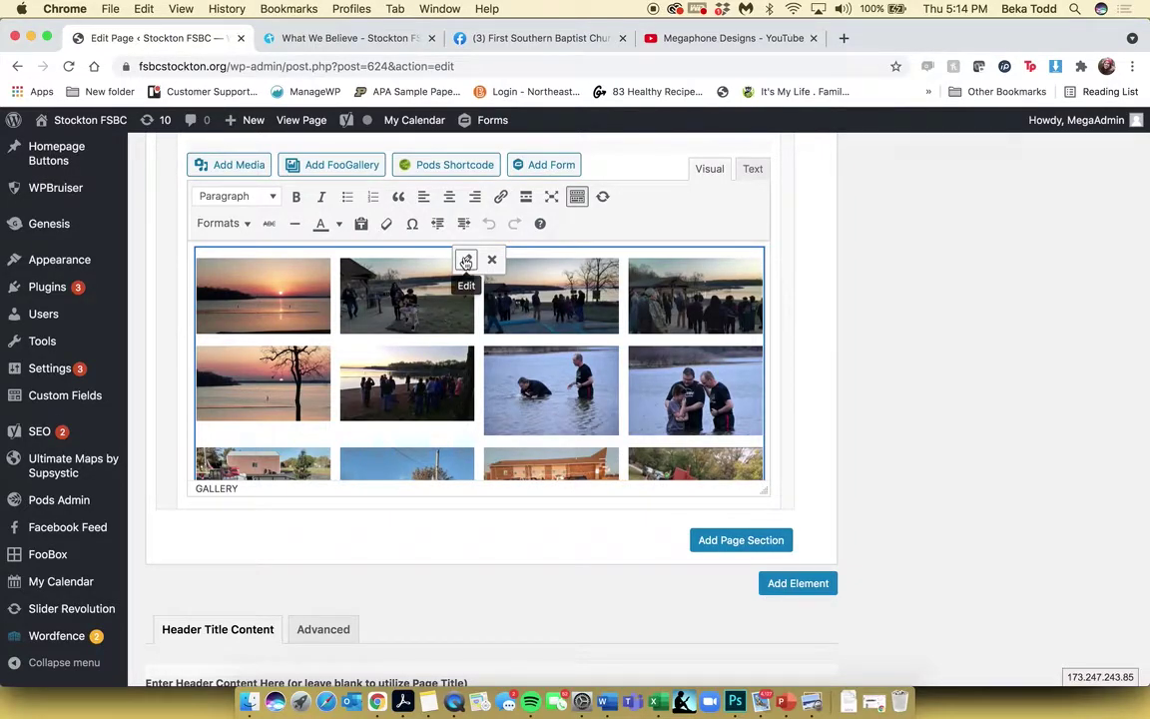
click(466, 261)
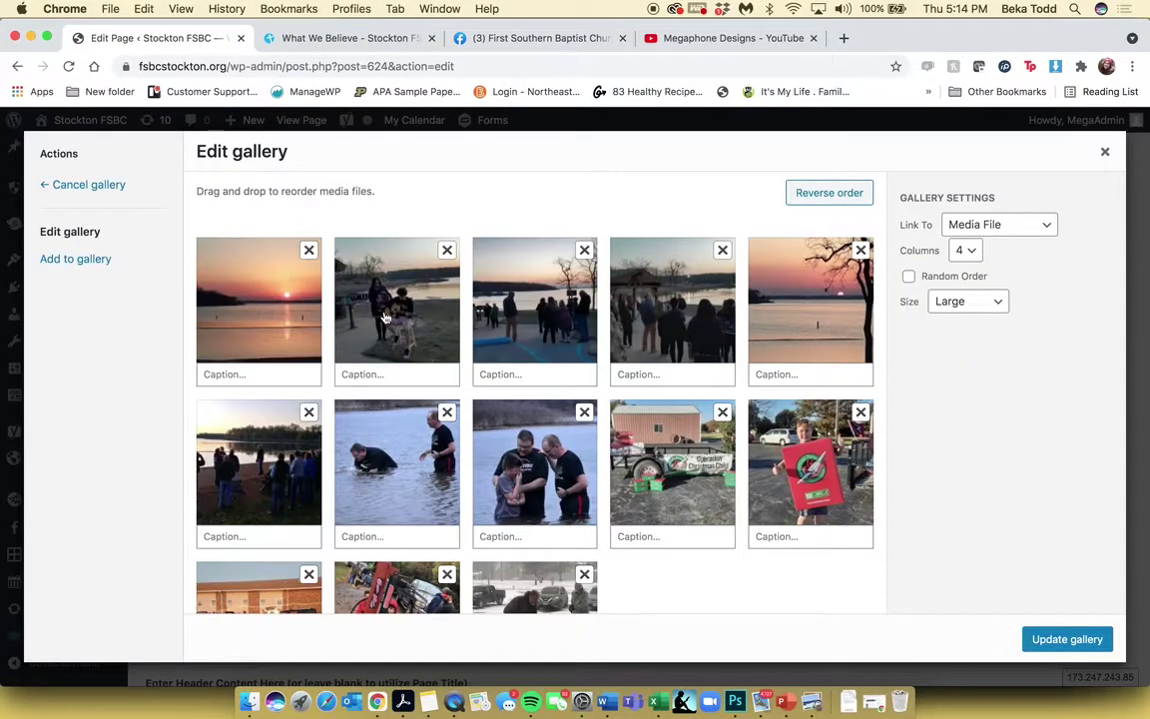
- Move the fifth gallery photo, the sunset with the tree, to fourth place in the gallery order
click(385, 371)
click(544, 375)
click(669, 376)
drag(754, 379, 658, 328)
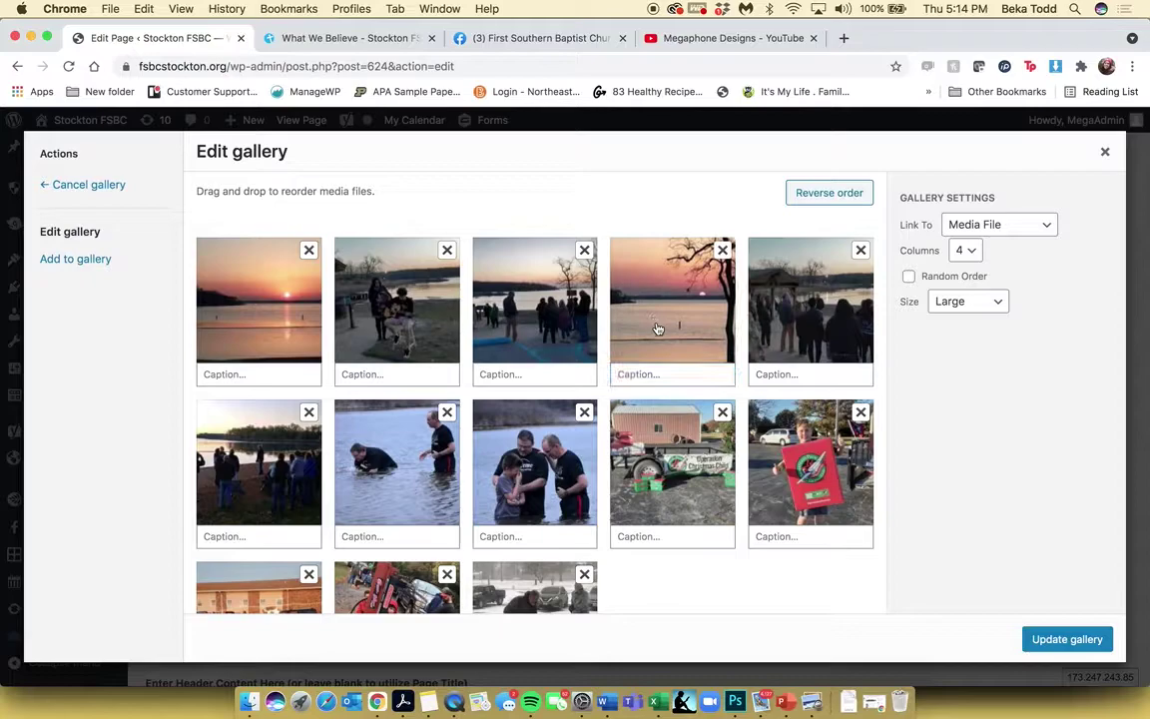
- Look through the gallery's column count and image size options, keeping 4 columns and the Large size
click(965, 251)
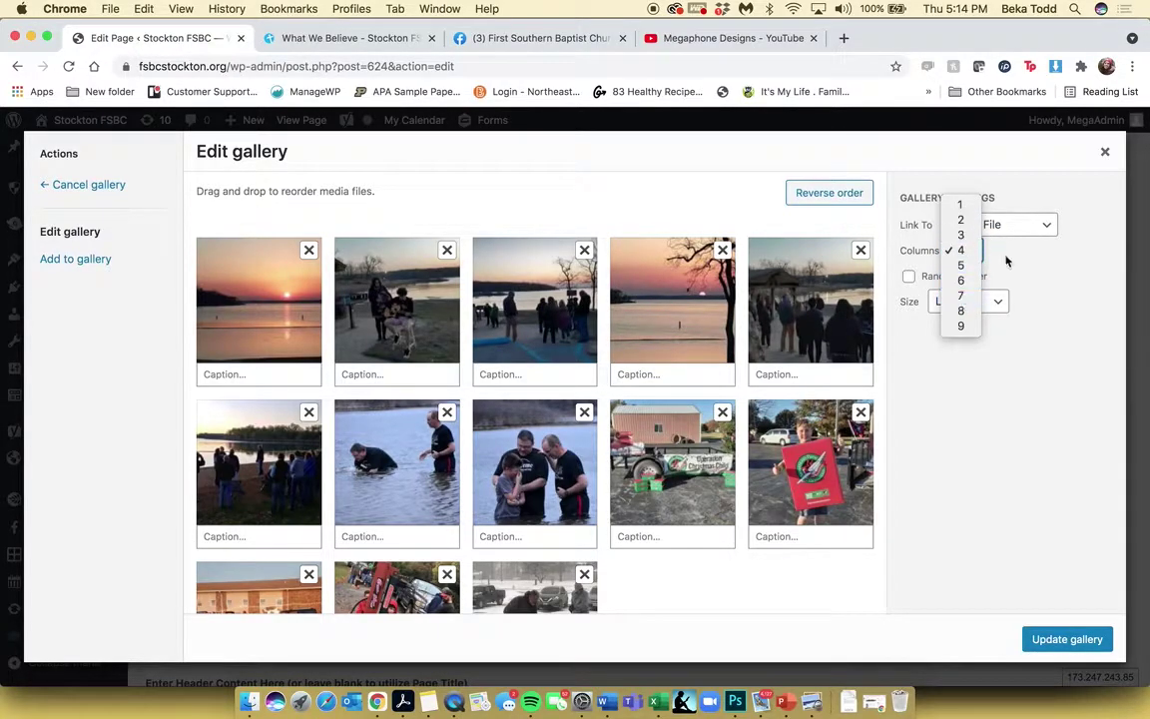
click(961, 251)
click(999, 304)
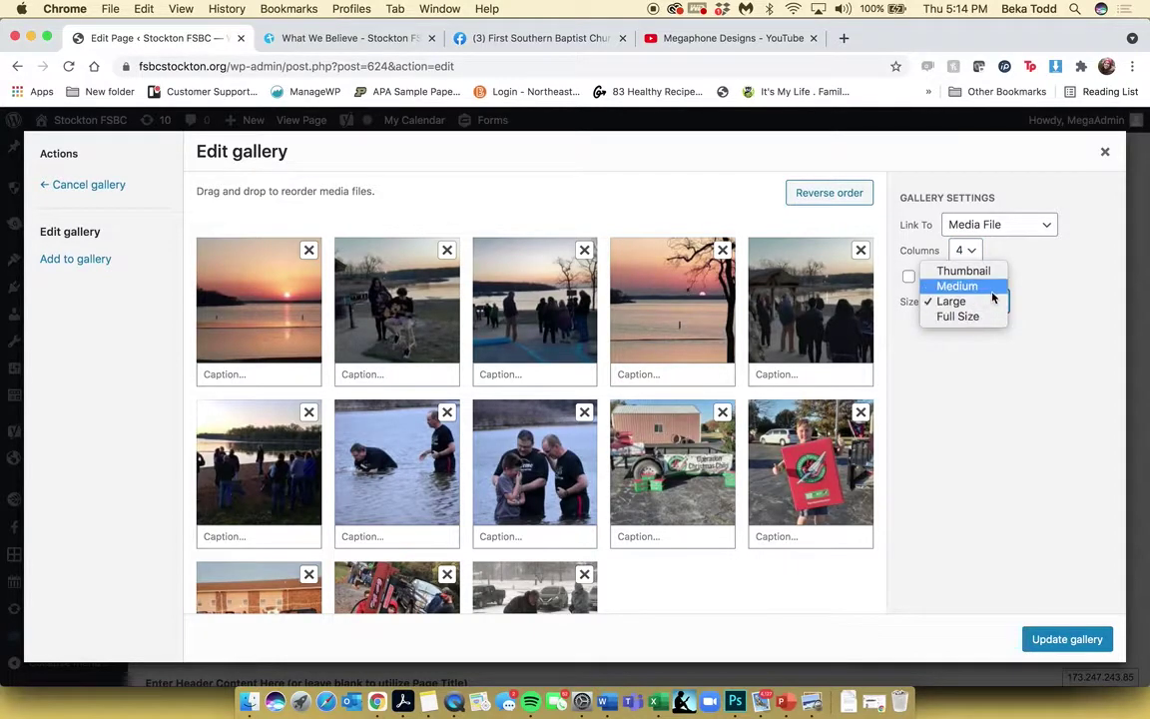
click(1066, 321)
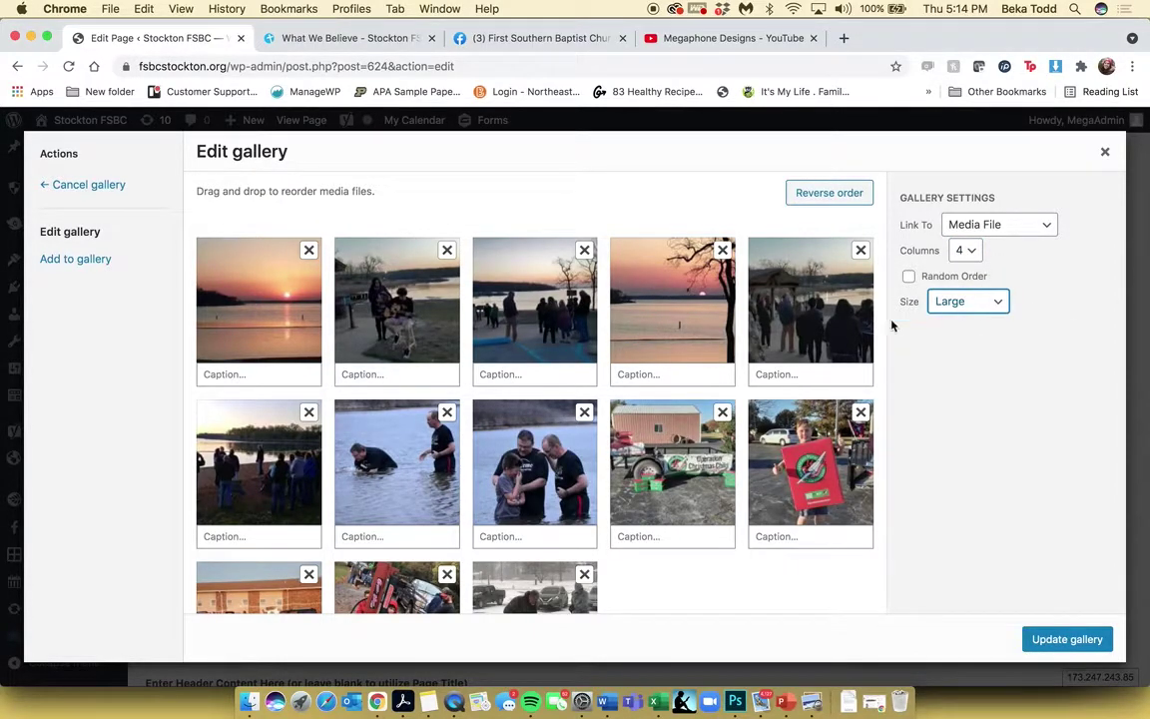
- View the file upload option for adding gallery images, and close the gallery editor without updating the gallery
click(90, 262)
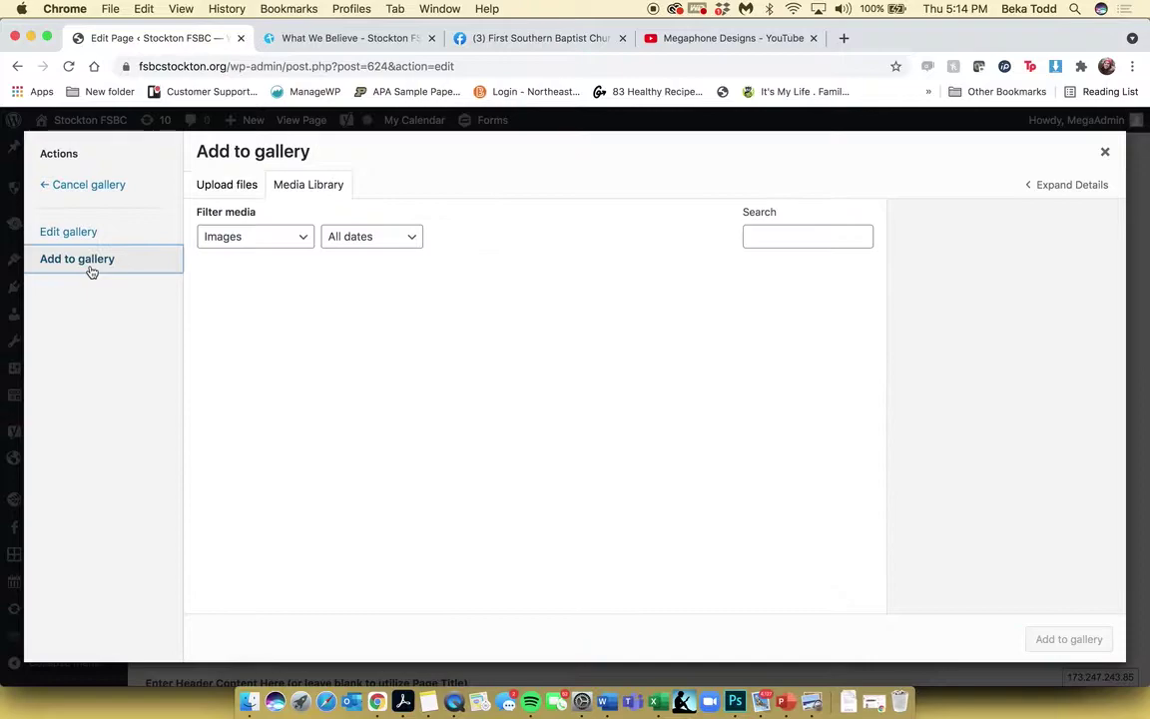
click(228, 186)
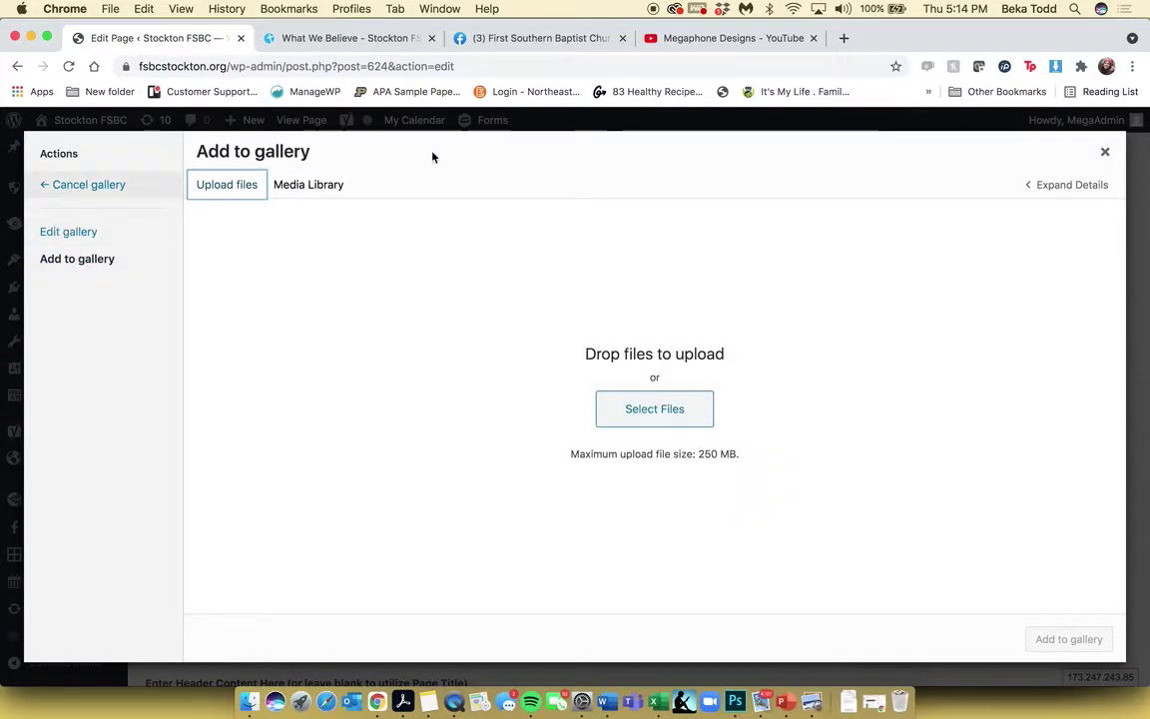
click(1105, 152)
scroll(612, 442, down, 10)
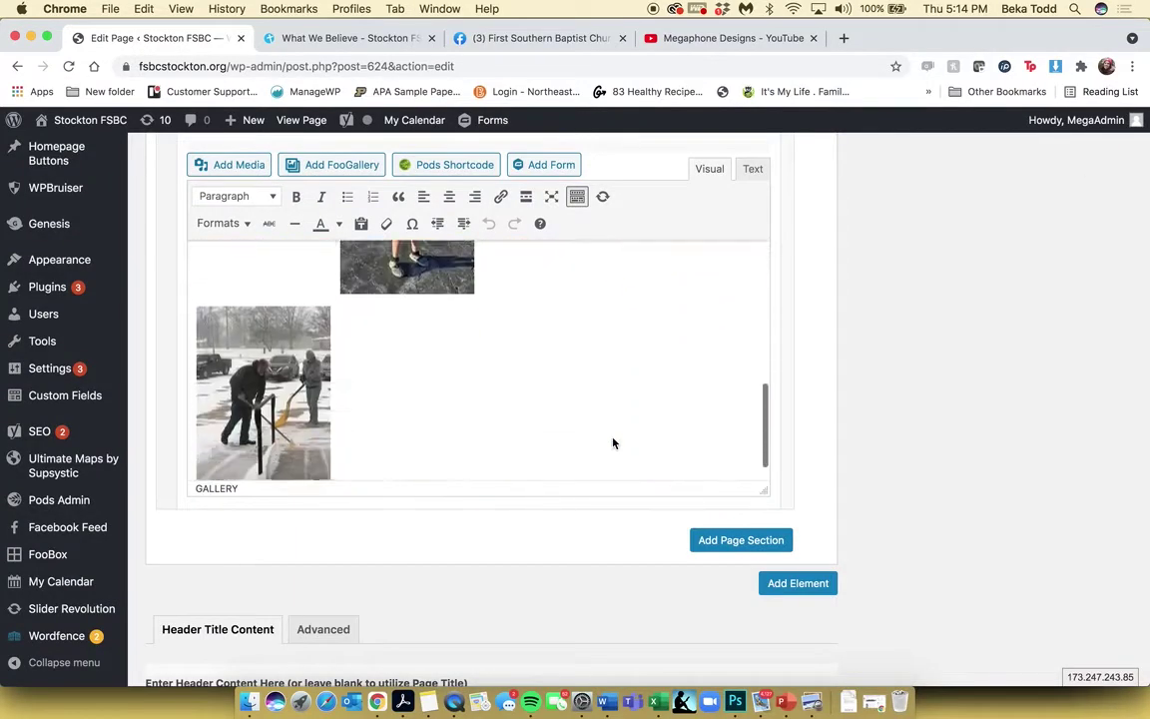
- Add a new line reading "New Event" above the existing gallery in the section content
scroll(386, 354, up, 10)
click(386, 354)
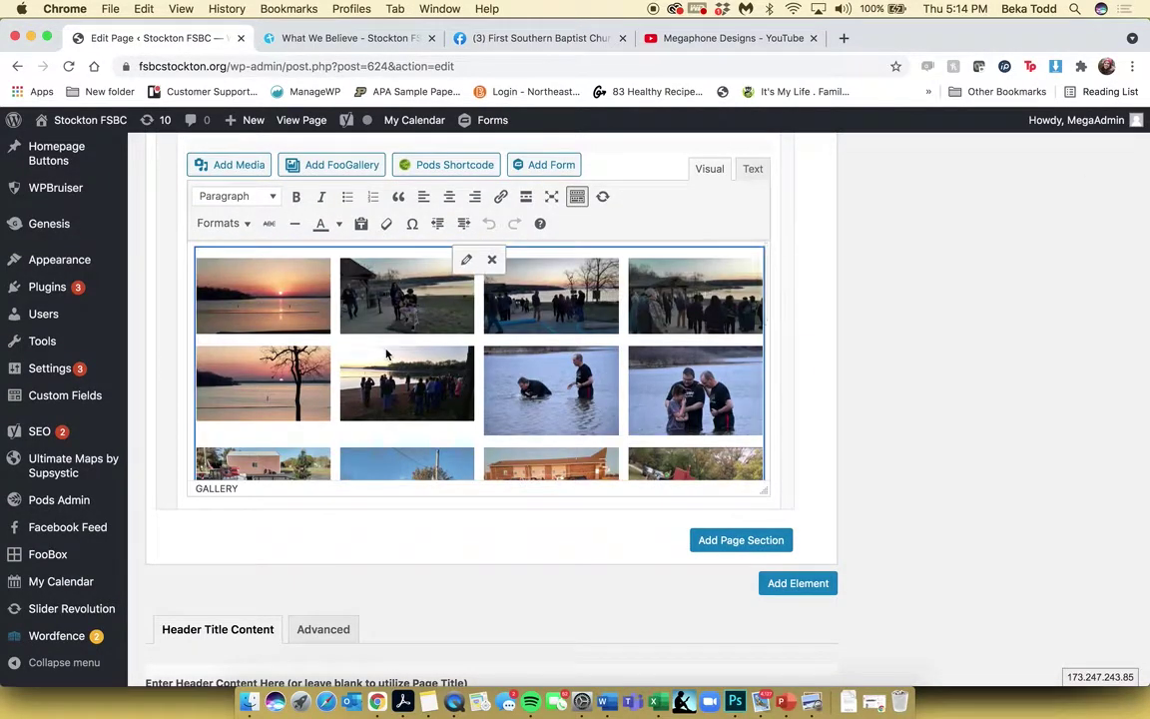
key(Up)
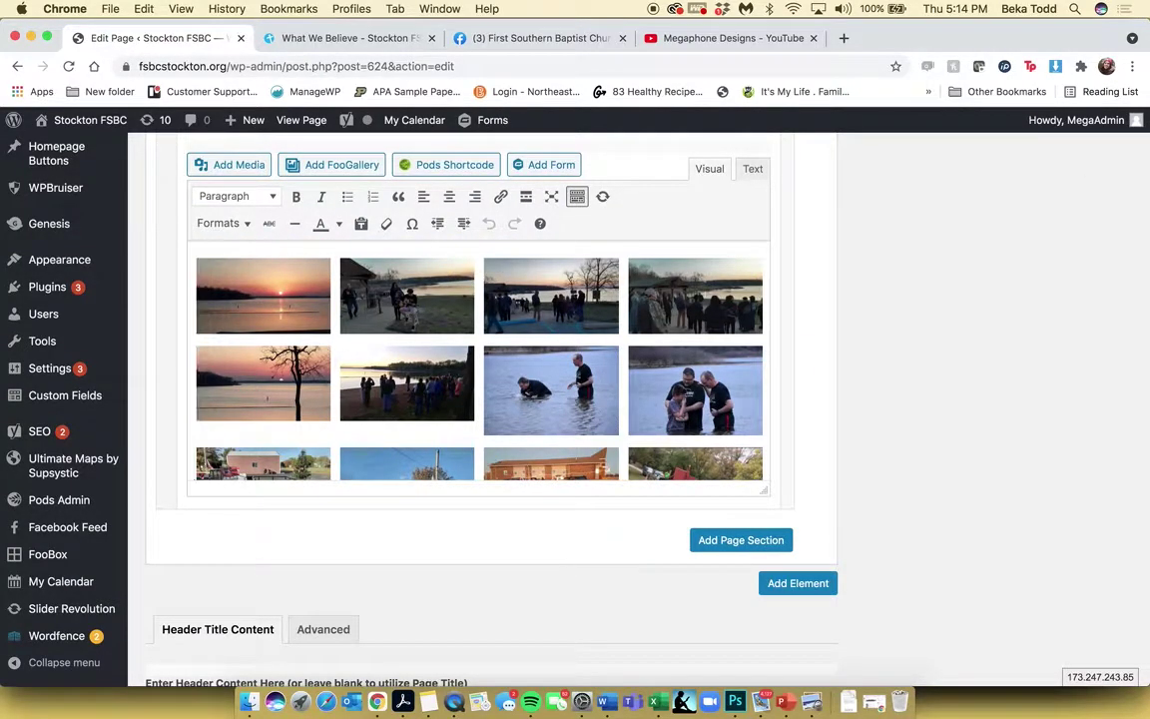
key(Return)
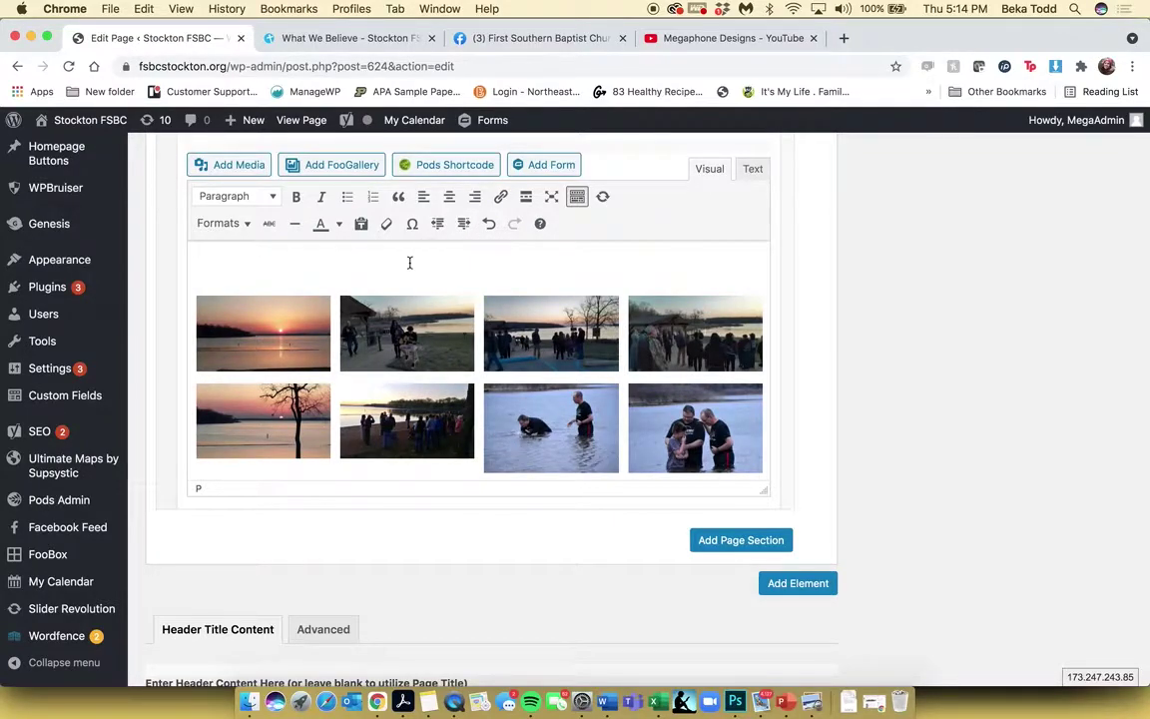
scroll(409, 262, up, 3)
text(New Event)
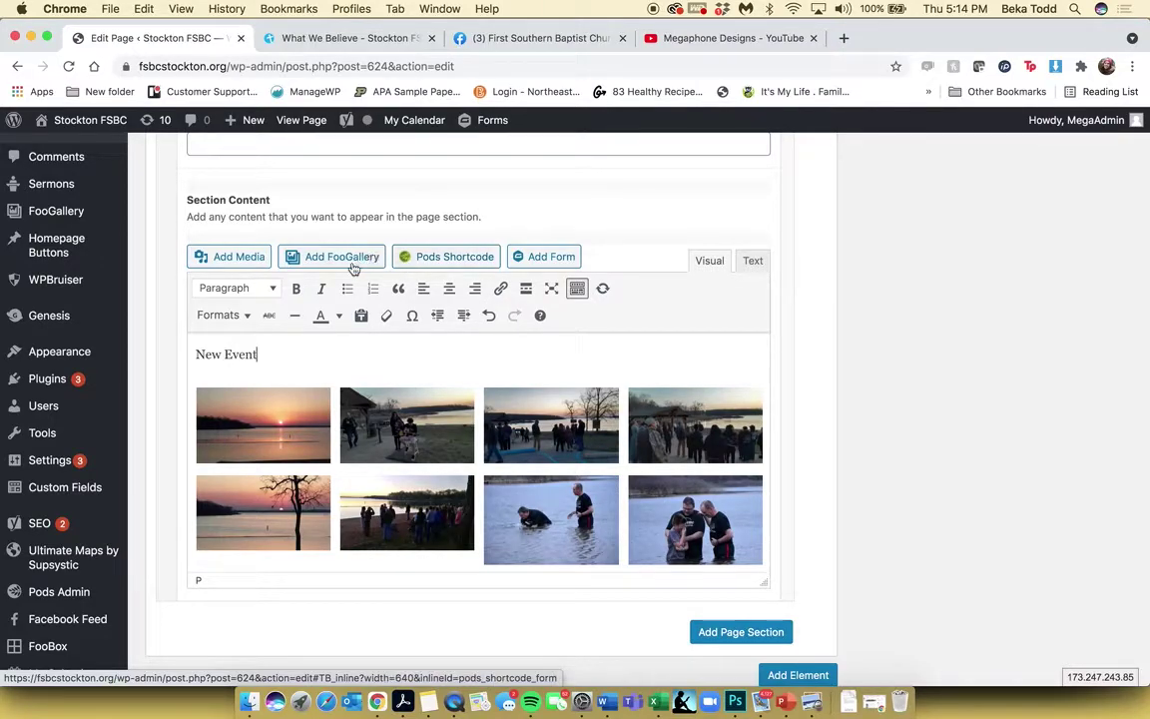
- Format the "New Event" text as Heading 1 and center it above the gallery
triple_click(228, 354)
click(231, 288)
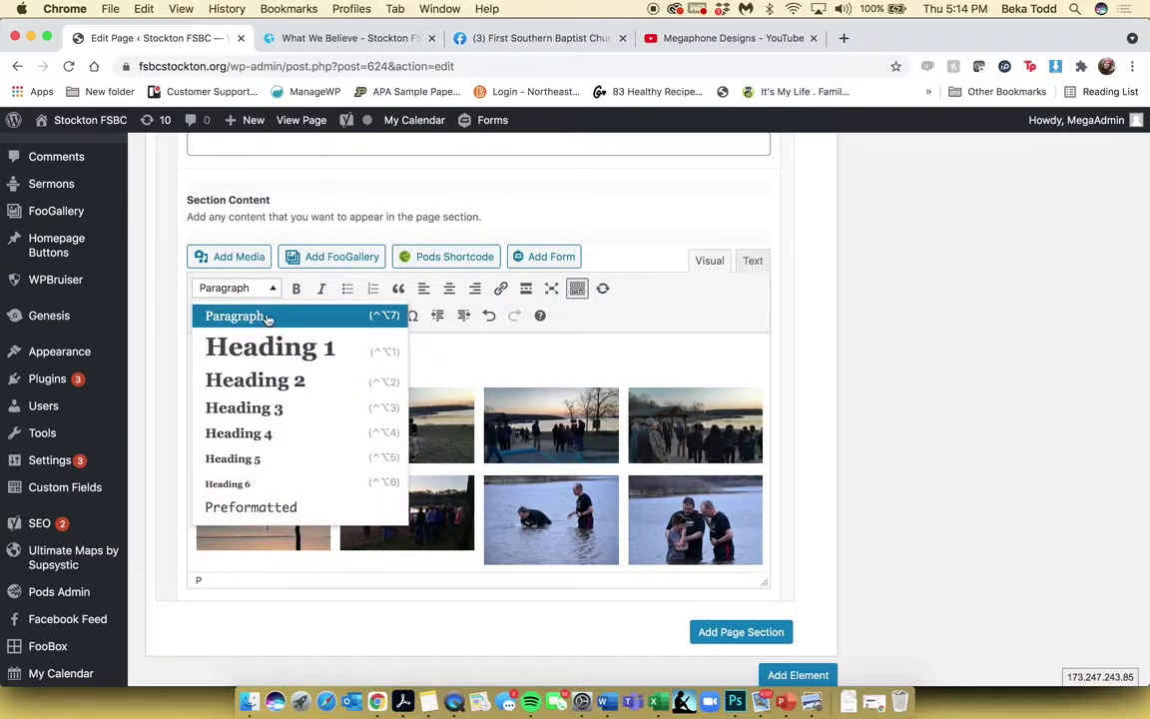
click(278, 347)
click(449, 287)
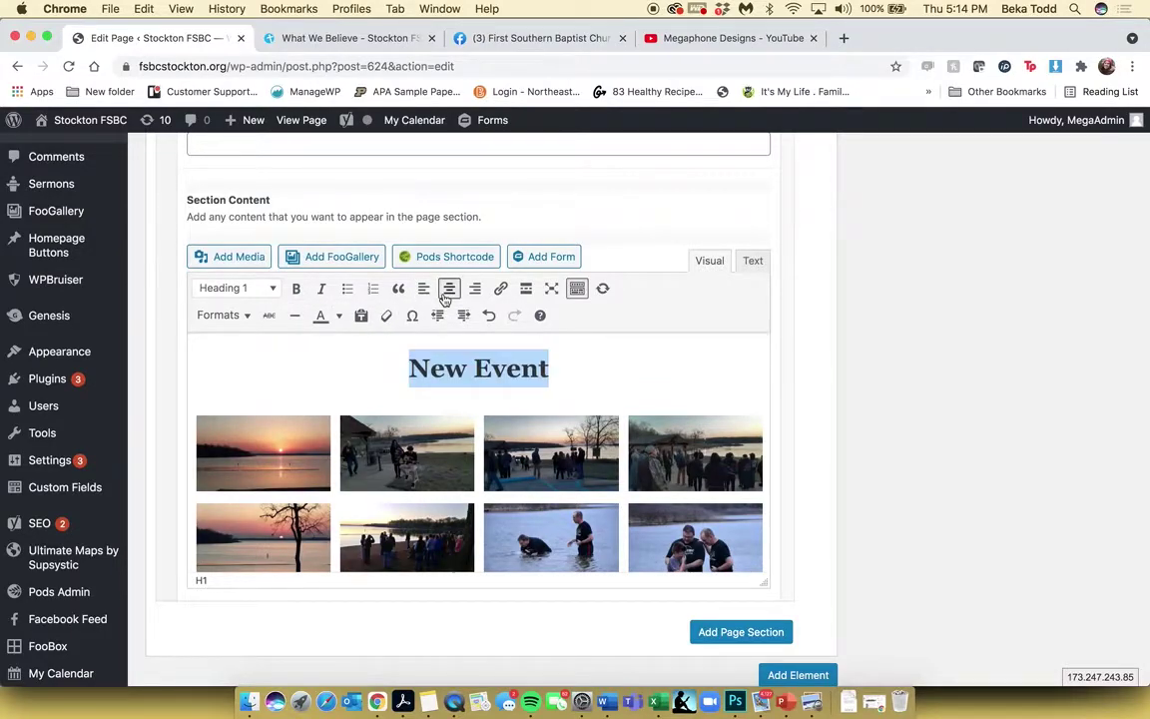
key(Down)
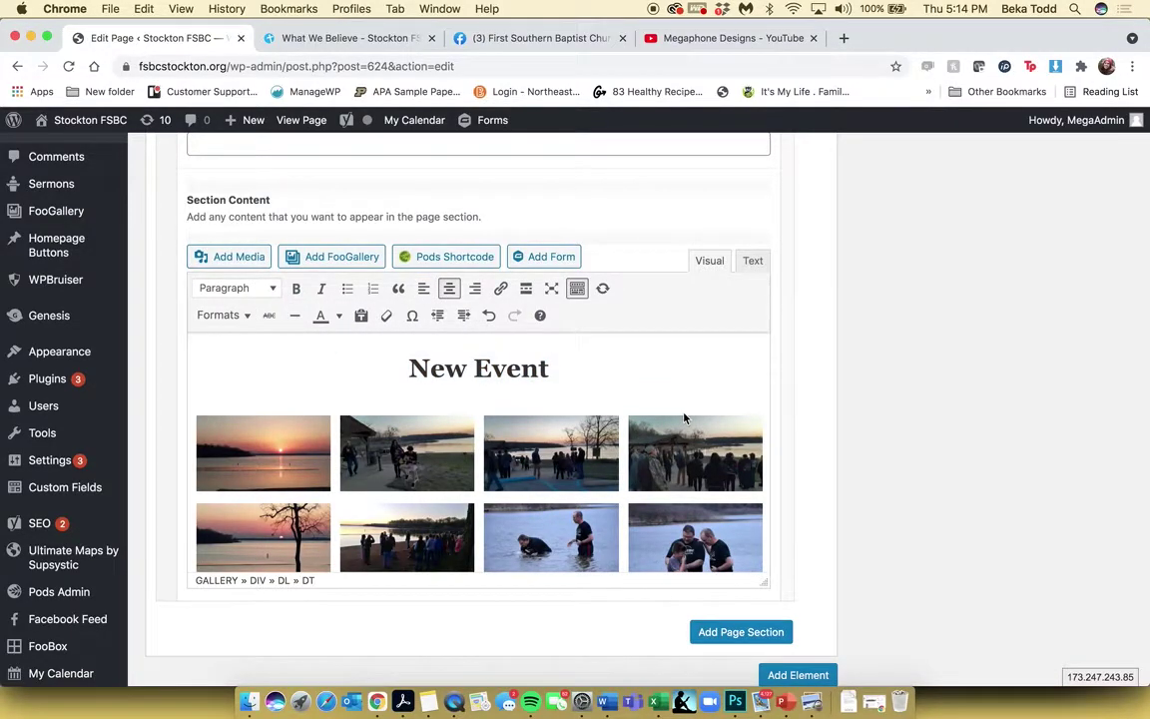
- Start a new gallery below the "New Event" heading, using the third through eighteenth images from the media library
click(608, 371)
key(Return)
click(239, 257)
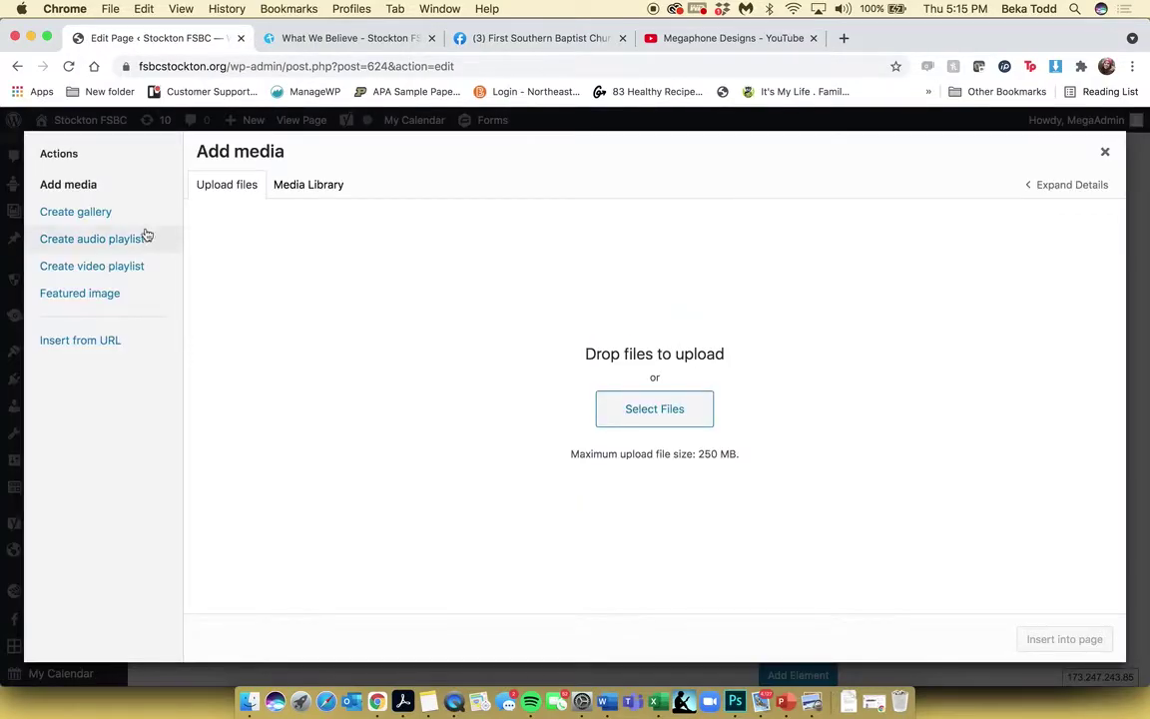
click(111, 221)
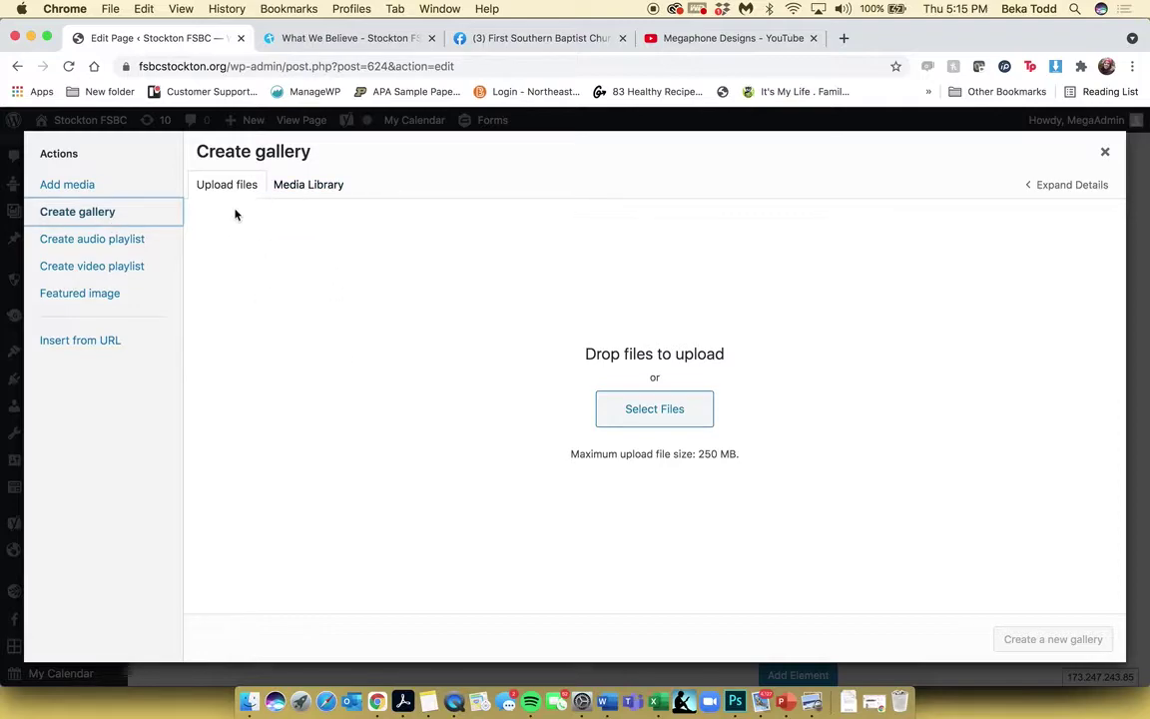
click(291, 184)
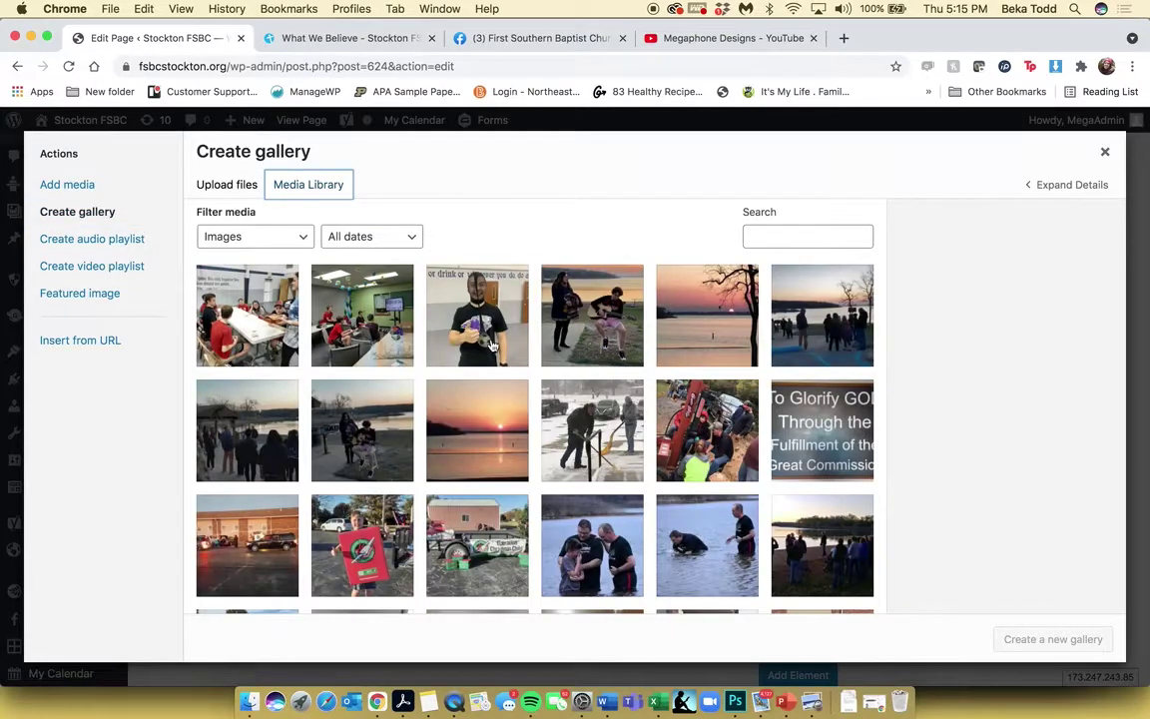
click(491, 345)
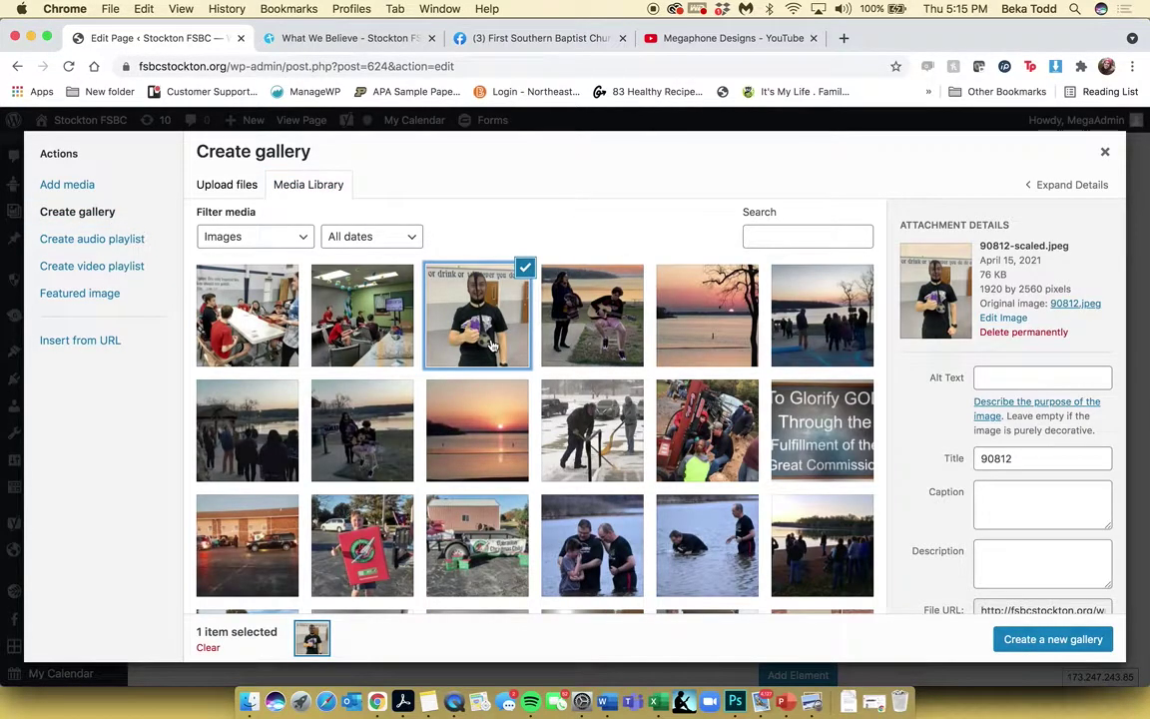
shift+click(821, 532)
click(1099, 641)
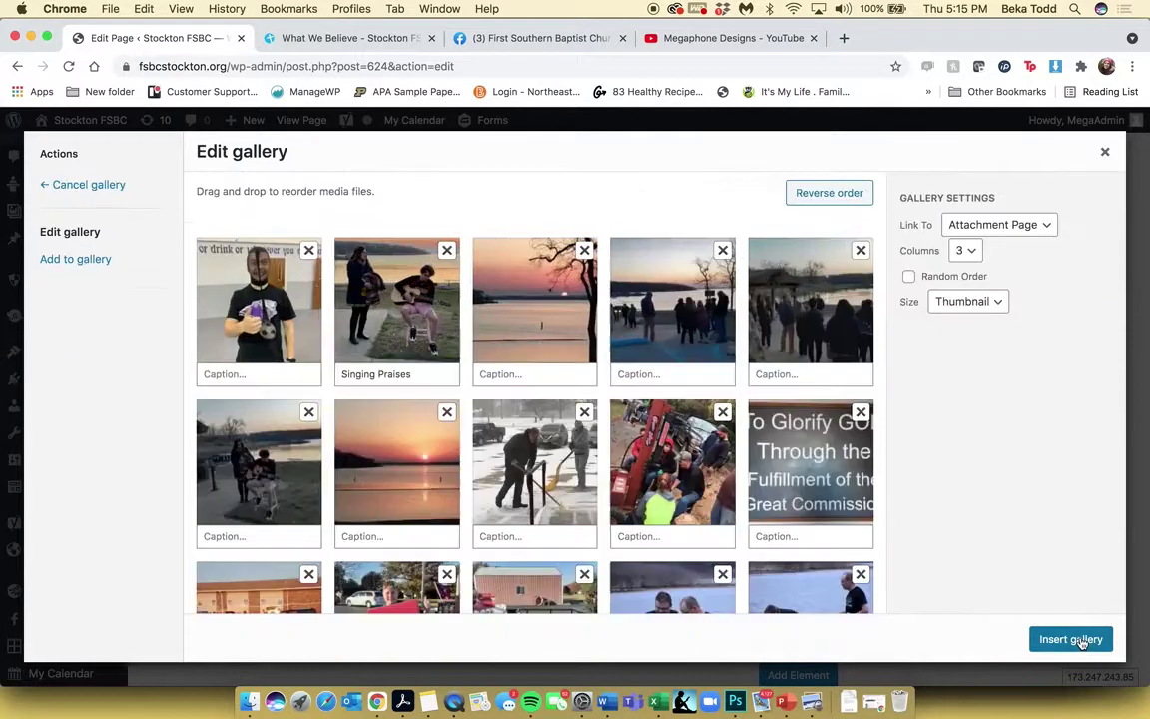
- Set the new gallery to Medium size, 4 columns and links to Media File, and insert it into the page
click(808, 374)
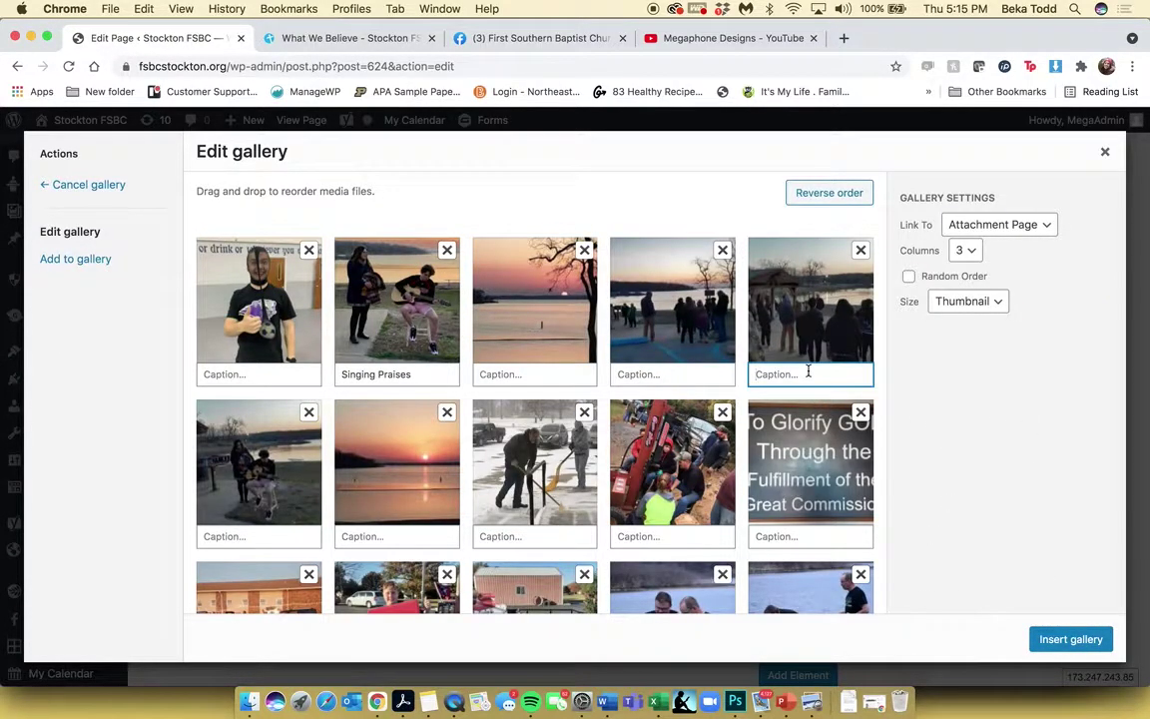
click(966, 301)
click(959, 315)
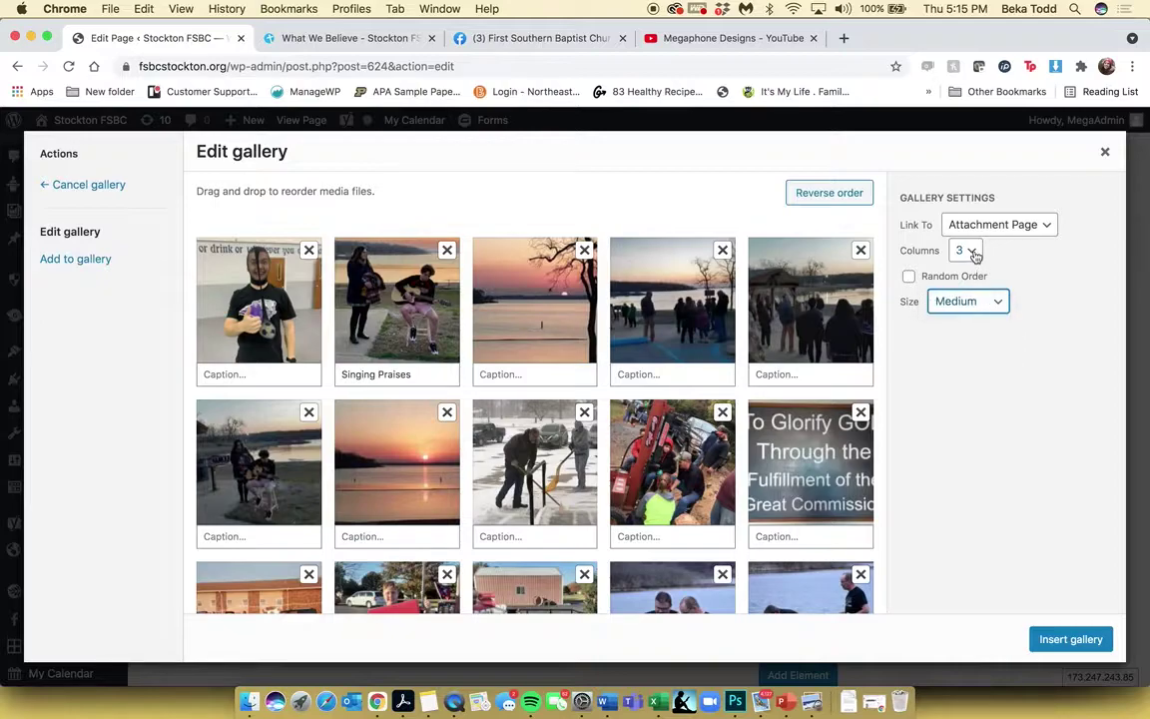
click(970, 252)
click(962, 265)
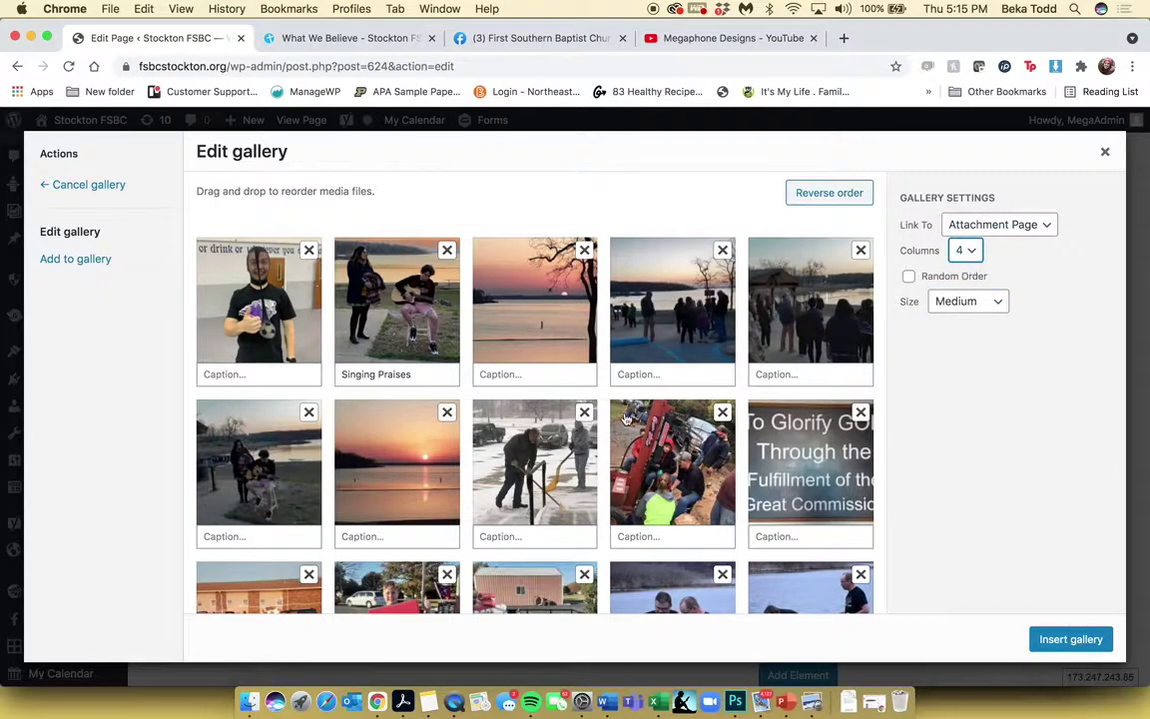
click(968, 228)
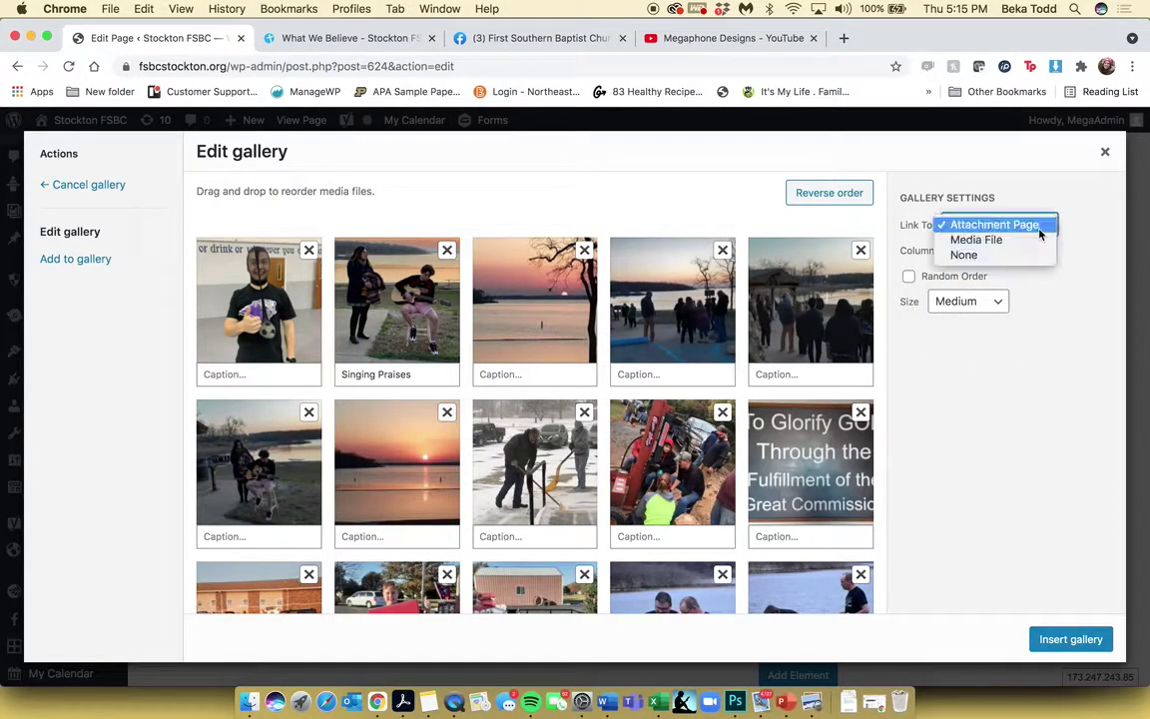
click(976, 238)
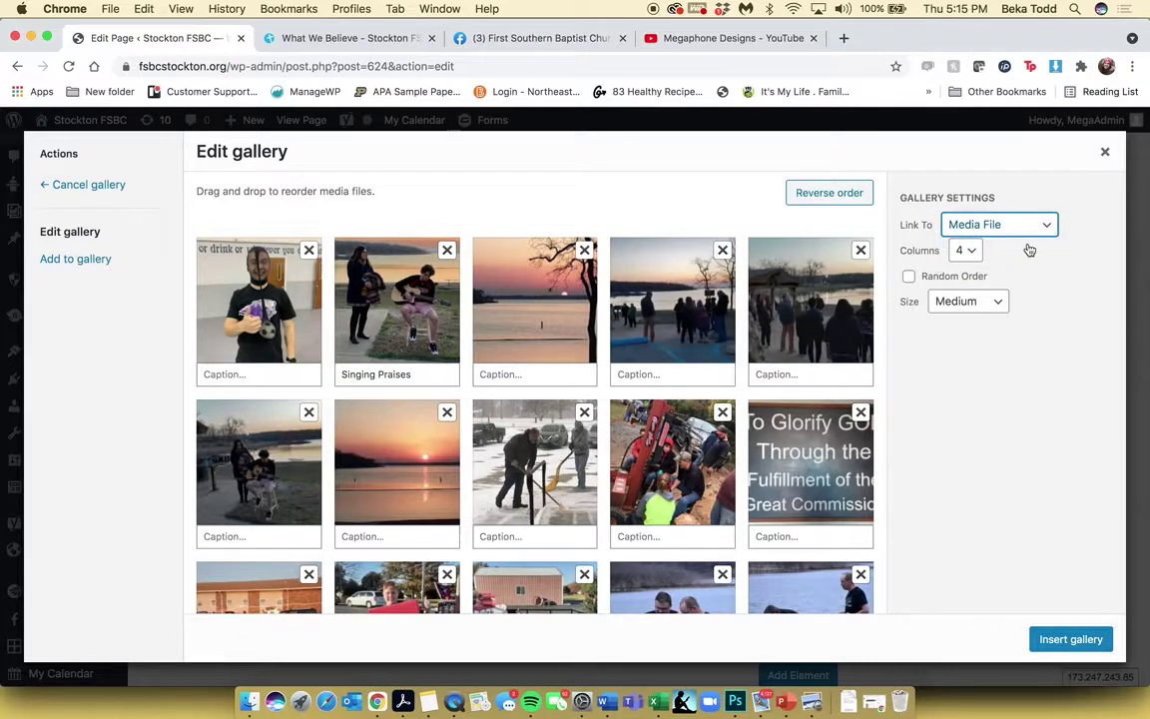
click(1076, 641)
- Add a line reading "Event #2" between the new gallery and the original one
scroll(566, 428, down, 15)
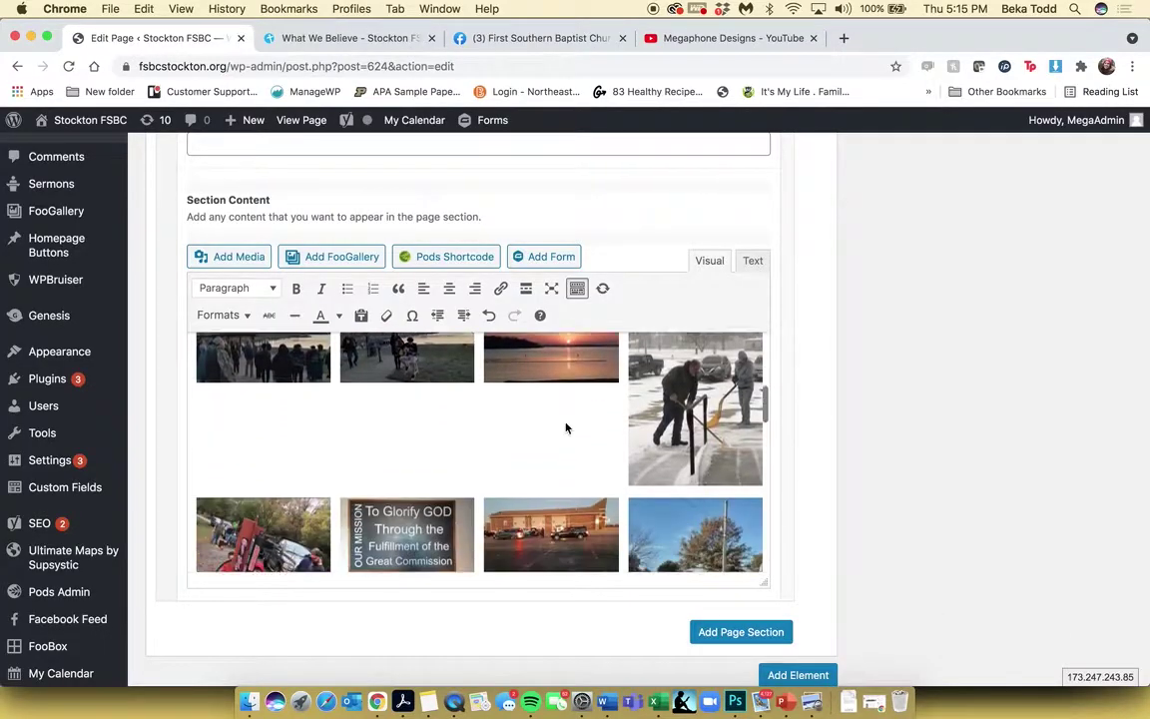
scroll(566, 427, down, 5)
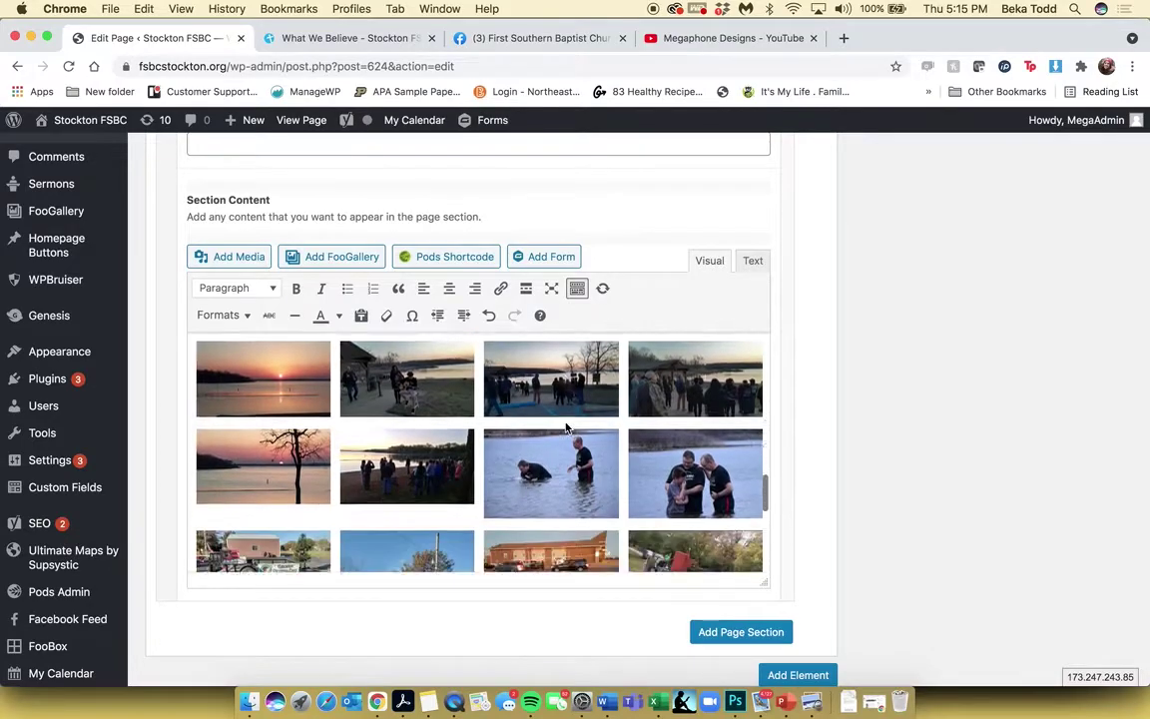
click(567, 427)
scroll(566, 427, down, 5)
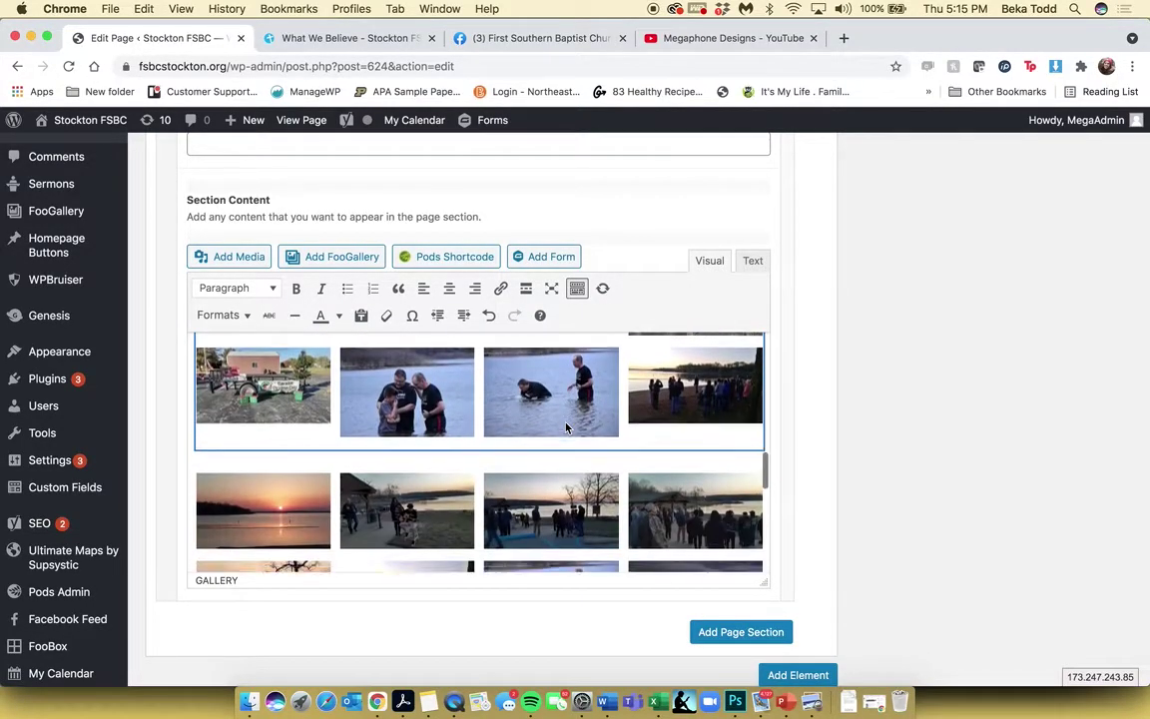
click(328, 497)
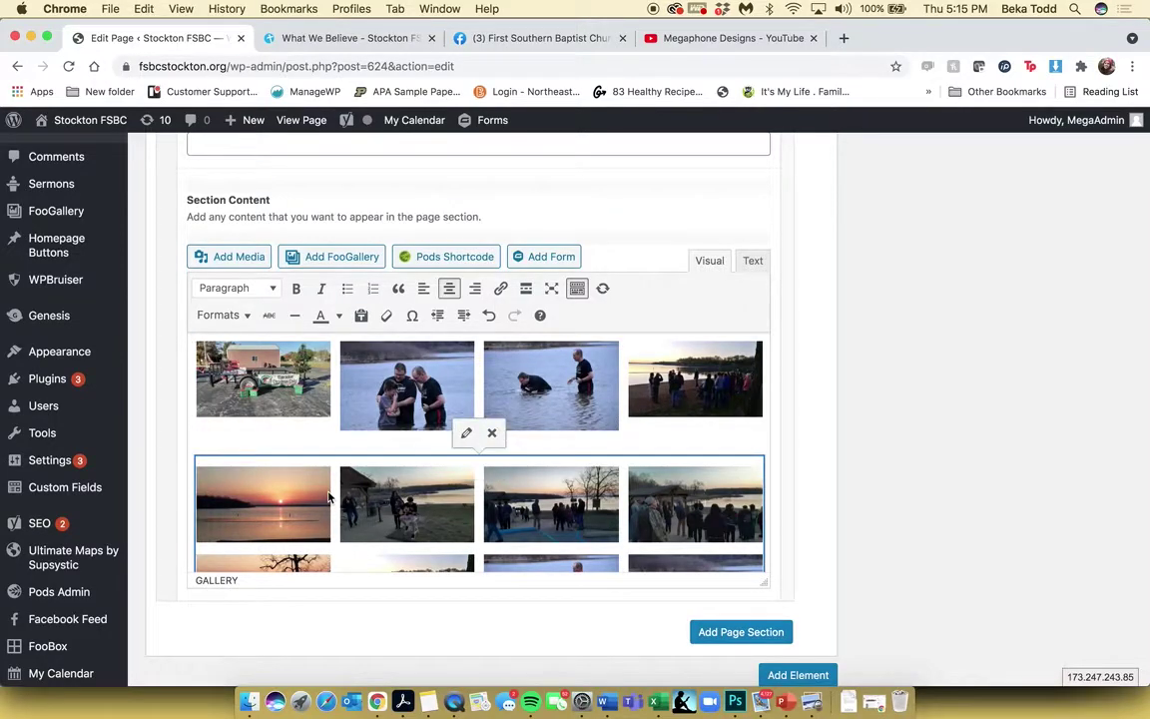
key(Up)
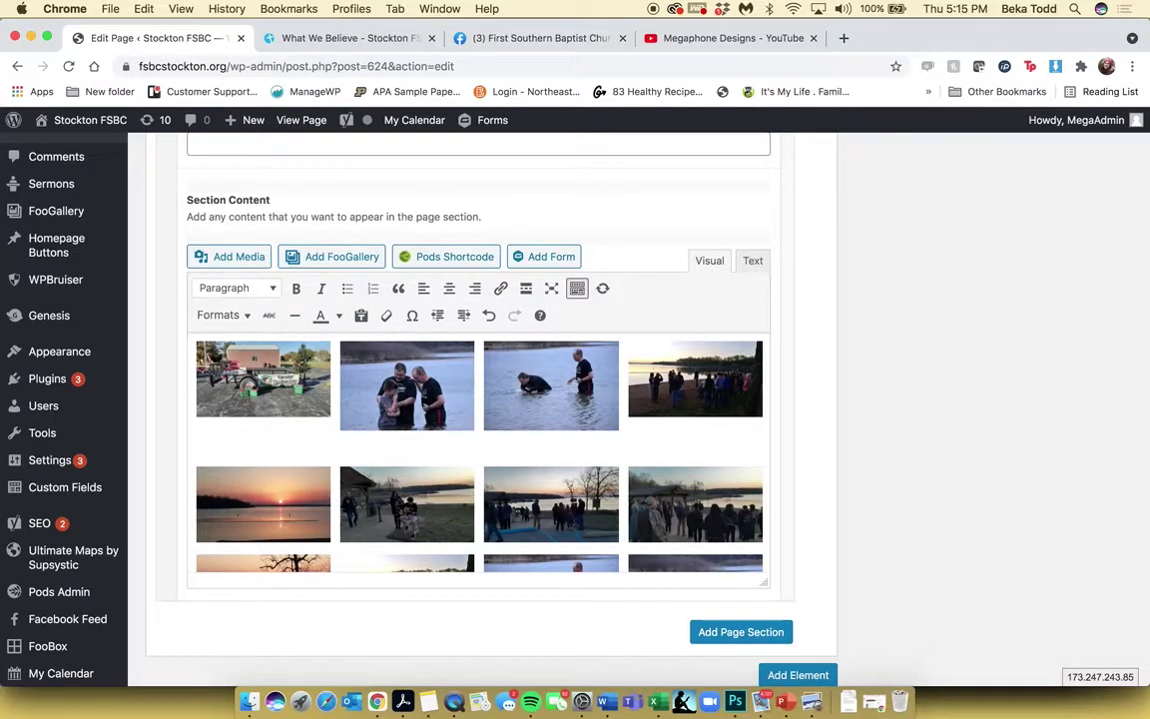
key(Return)
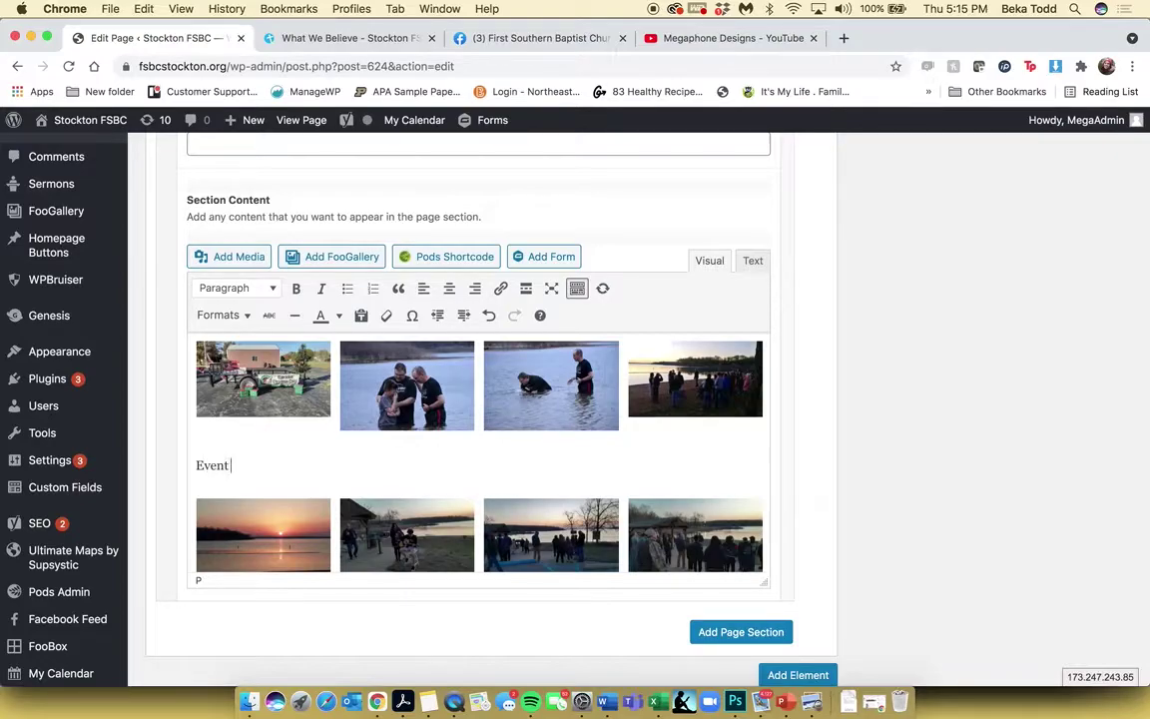
- Format the "Event #2" text as Heading 2 and center it
triple_click(205, 465)
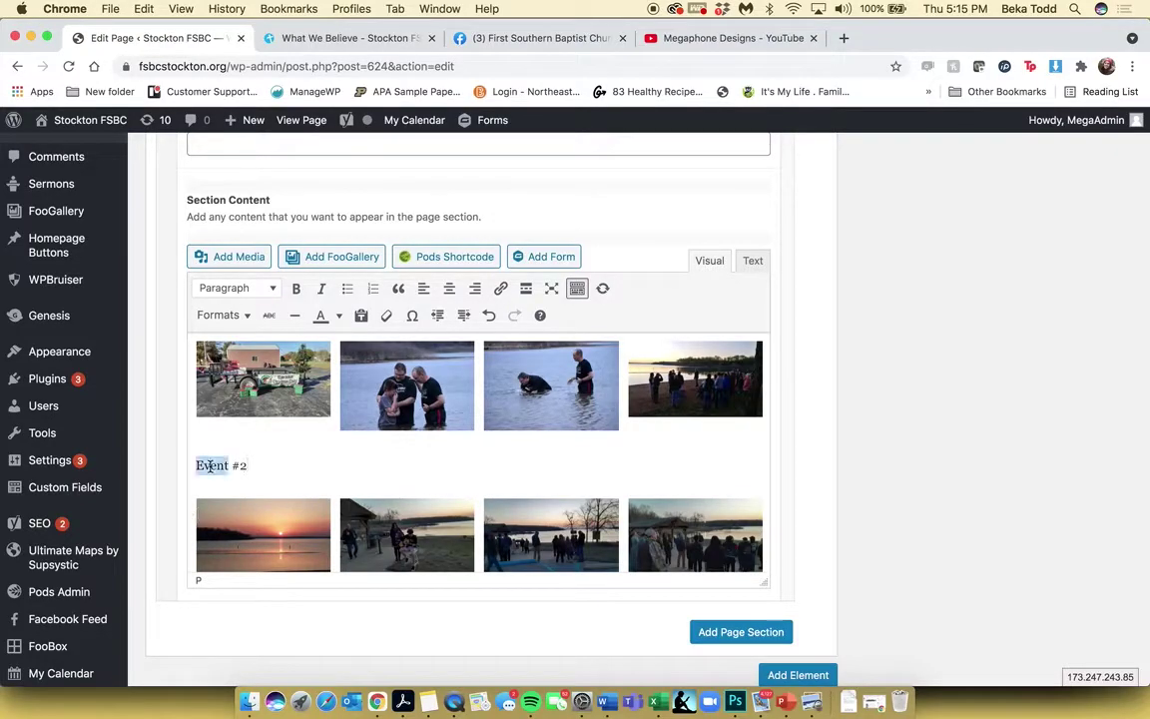
click(242, 289)
click(264, 385)
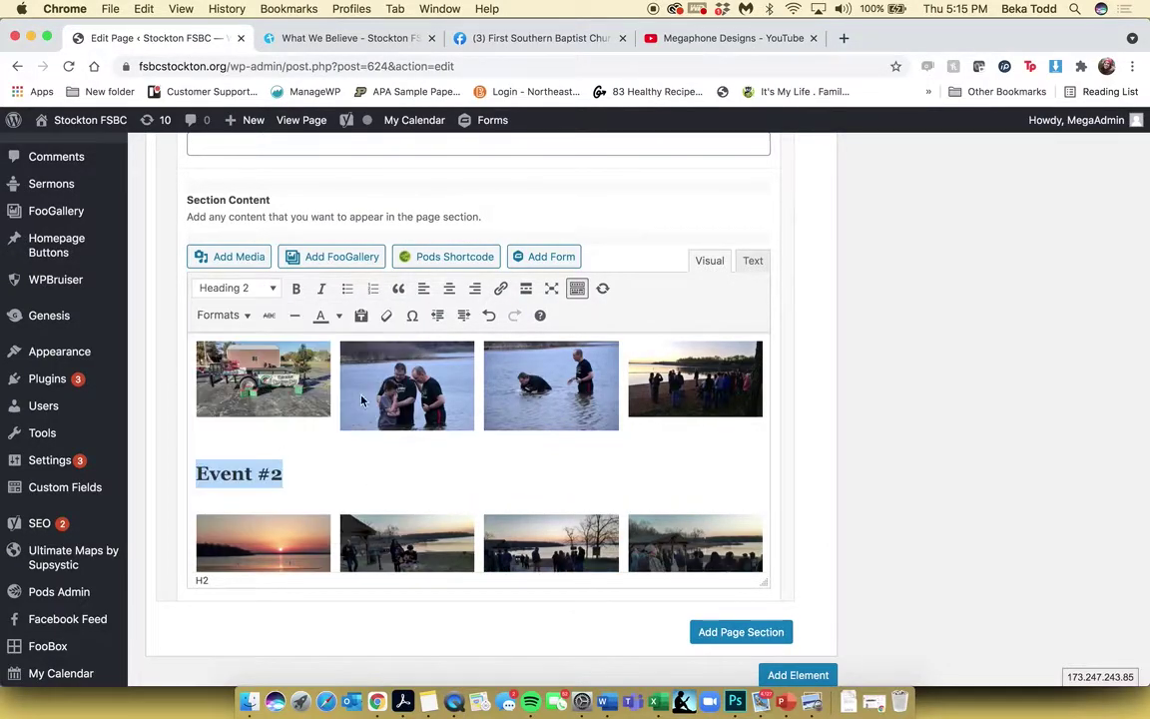
click(450, 289)
- Add a second page section below the gallery section and view its empty content editor
scroll(706, 335, down, 1)
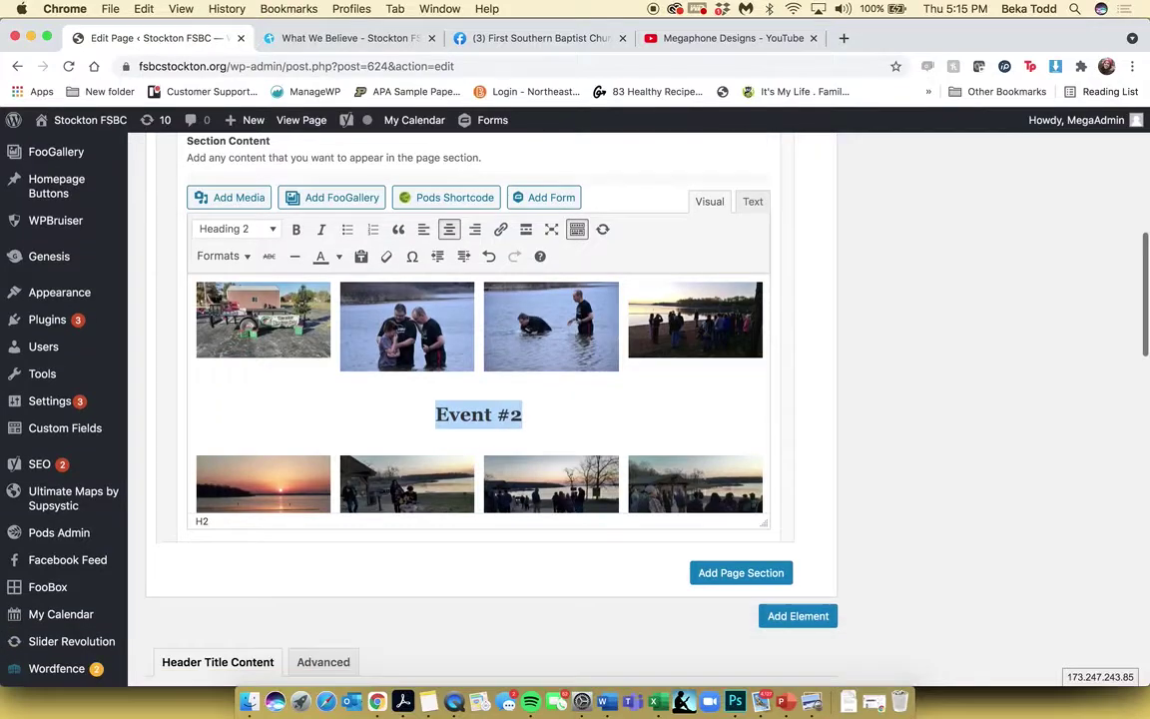
scroll(706, 335, down, 5)
click(769, 264)
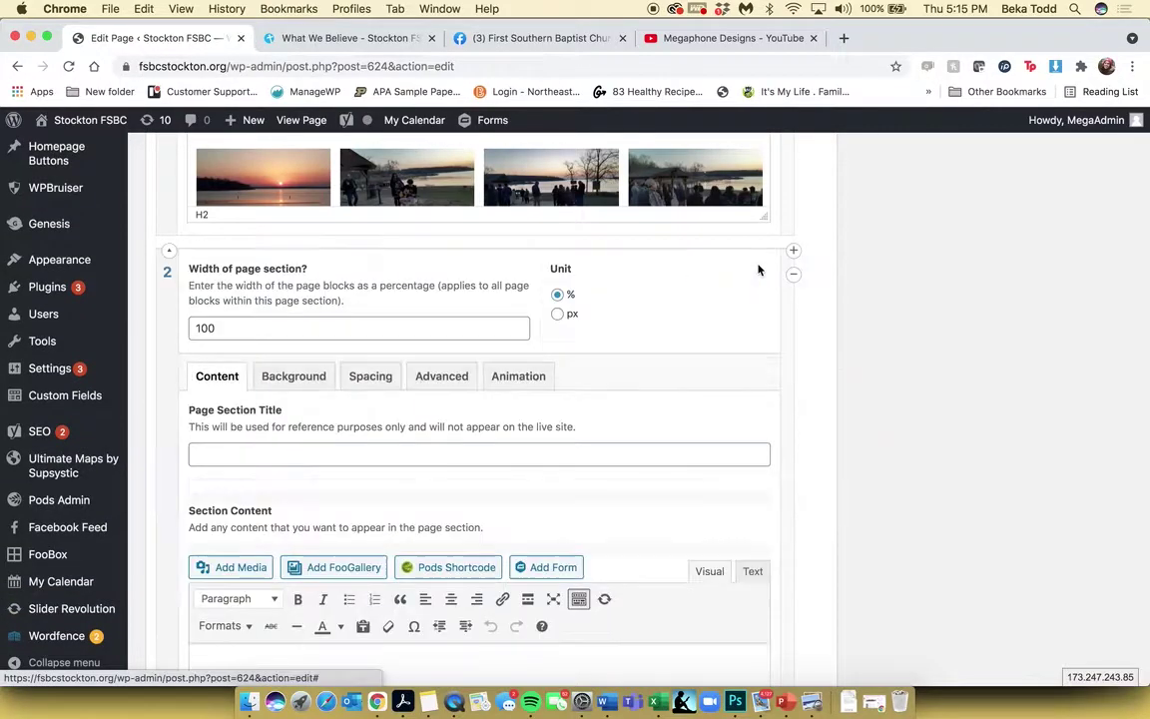
scroll(711, 387, down, 5)
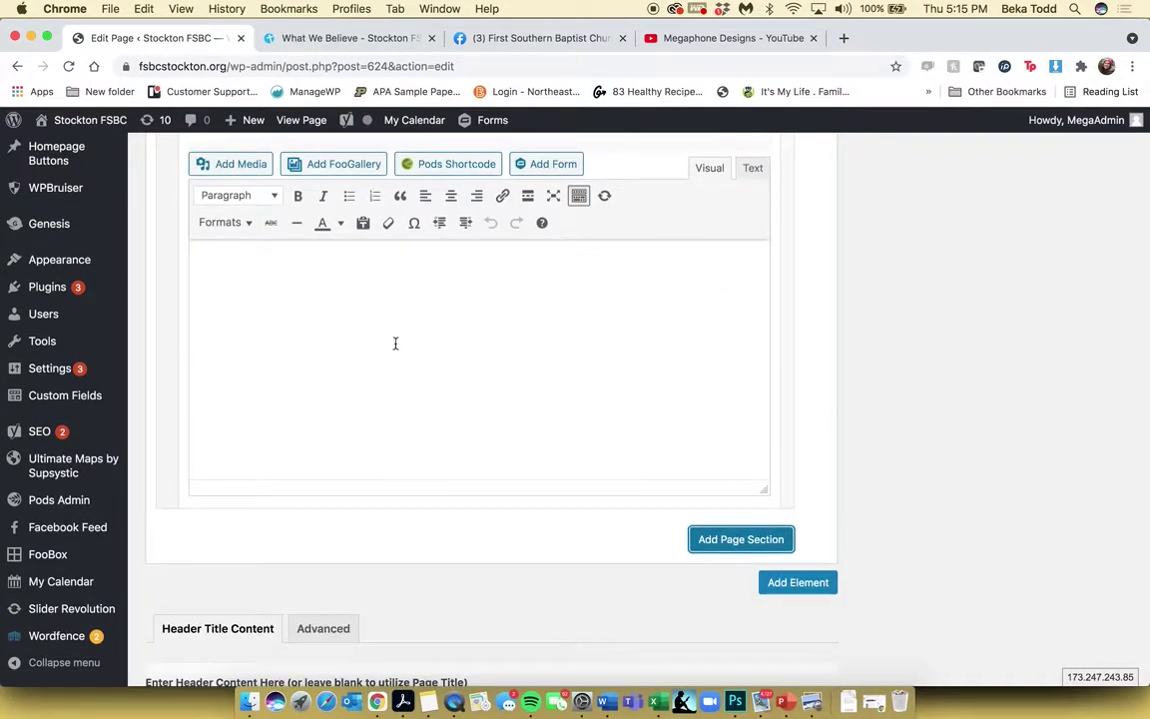
scroll(392, 349, up, 5)
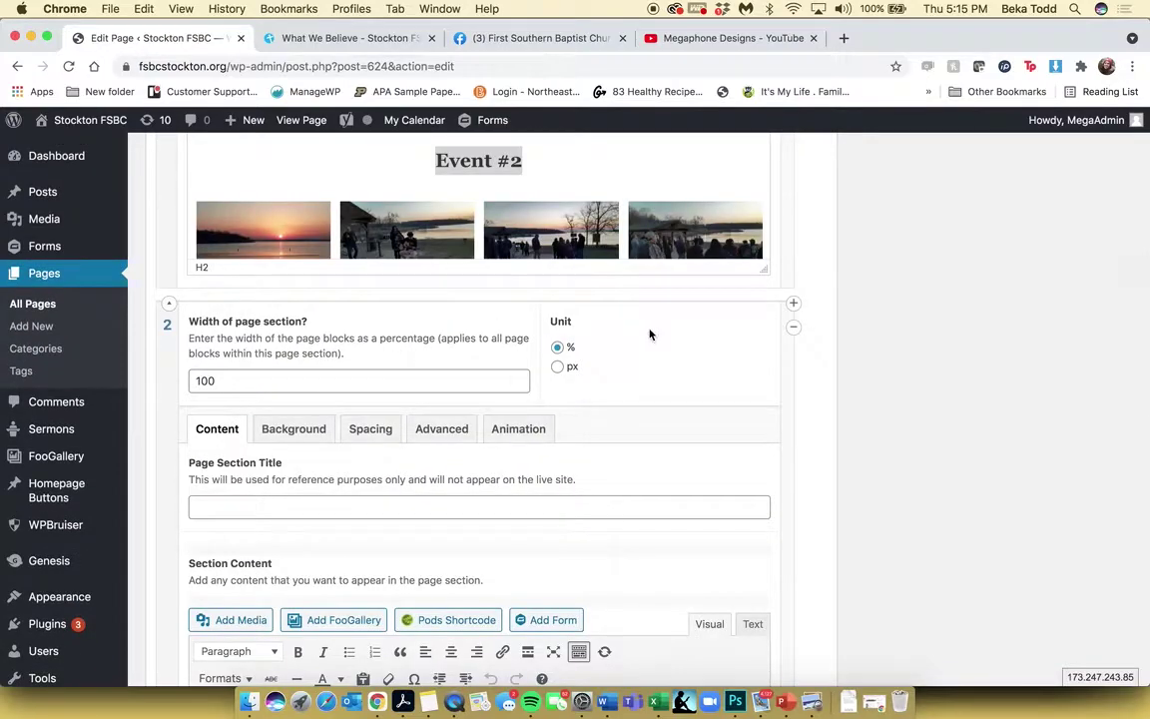
- Delete the "Event #2" heading, the newly inserted gallery and the "New Event" heading, leaving only the original gallery
scroll(649, 331, up, 2)
triple_click(499, 337)
key(BackSpace)
scroll(613, 306, up, 10)
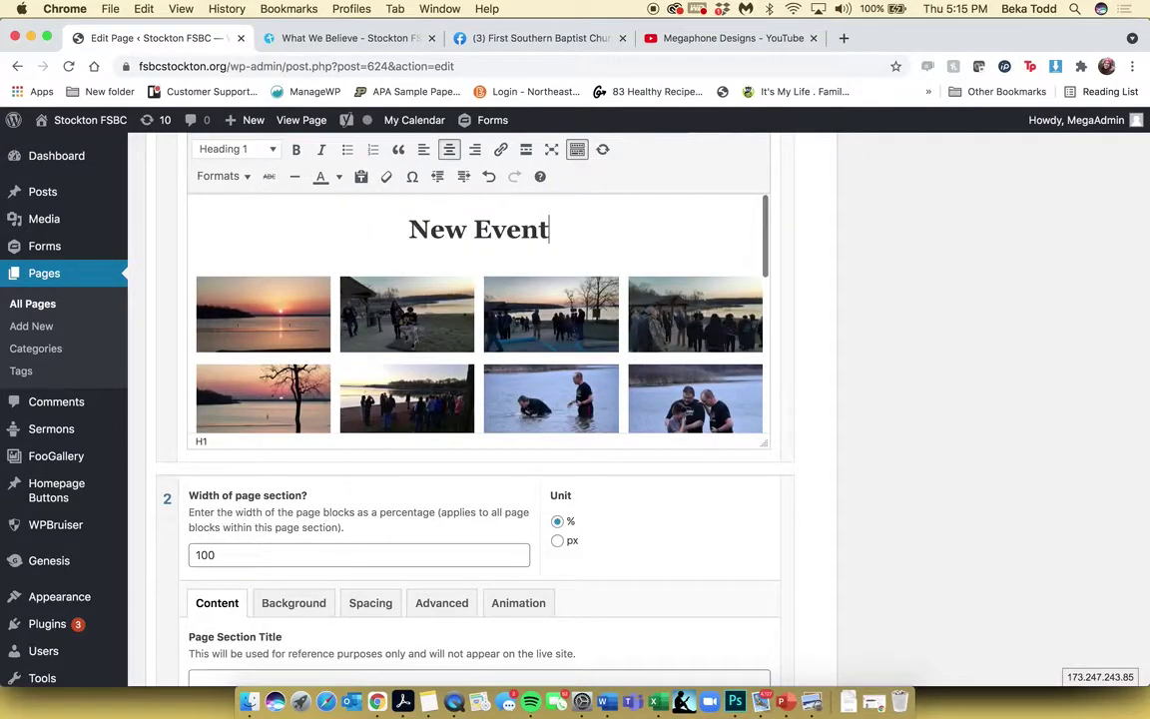
triple_click(471, 210)
key(BackSpace)
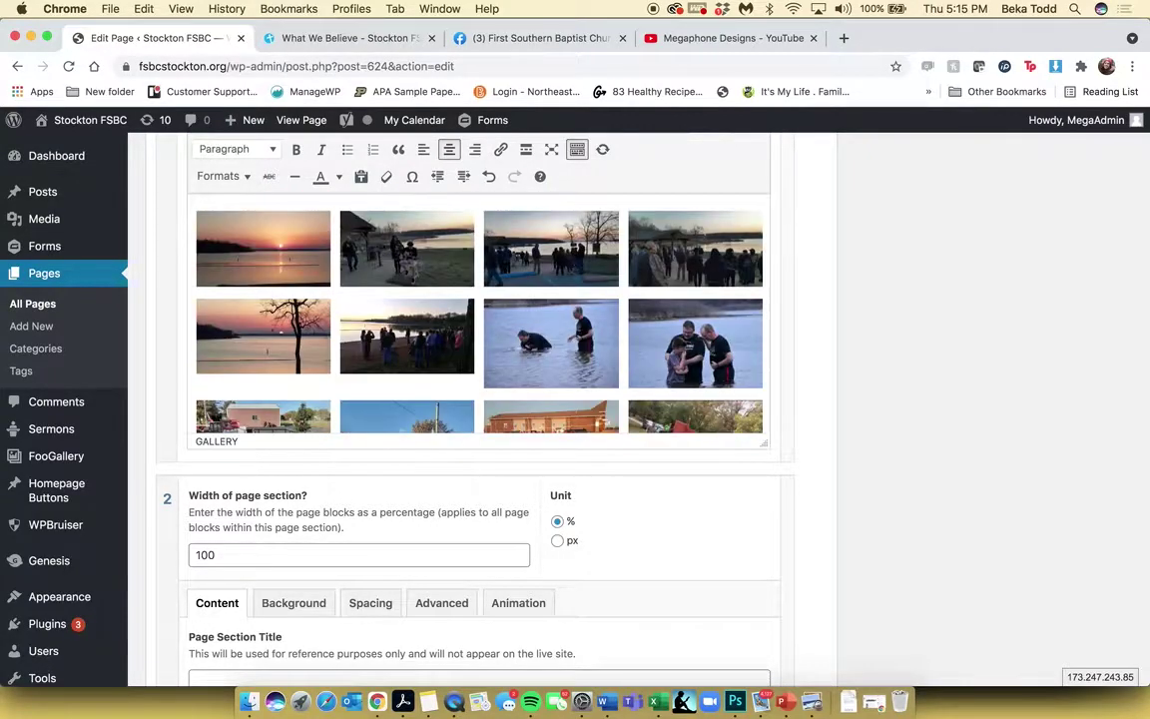
scroll(522, 264, down, 6)
key(BackSpace)
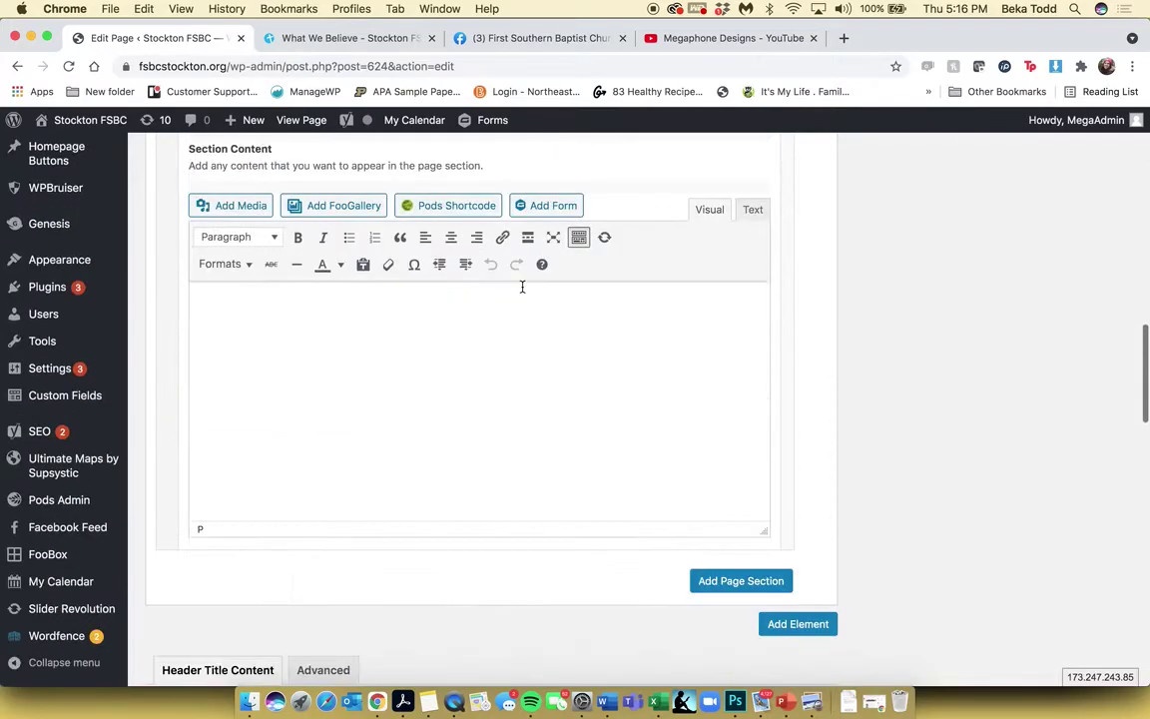
scroll(521, 287, up, 10)
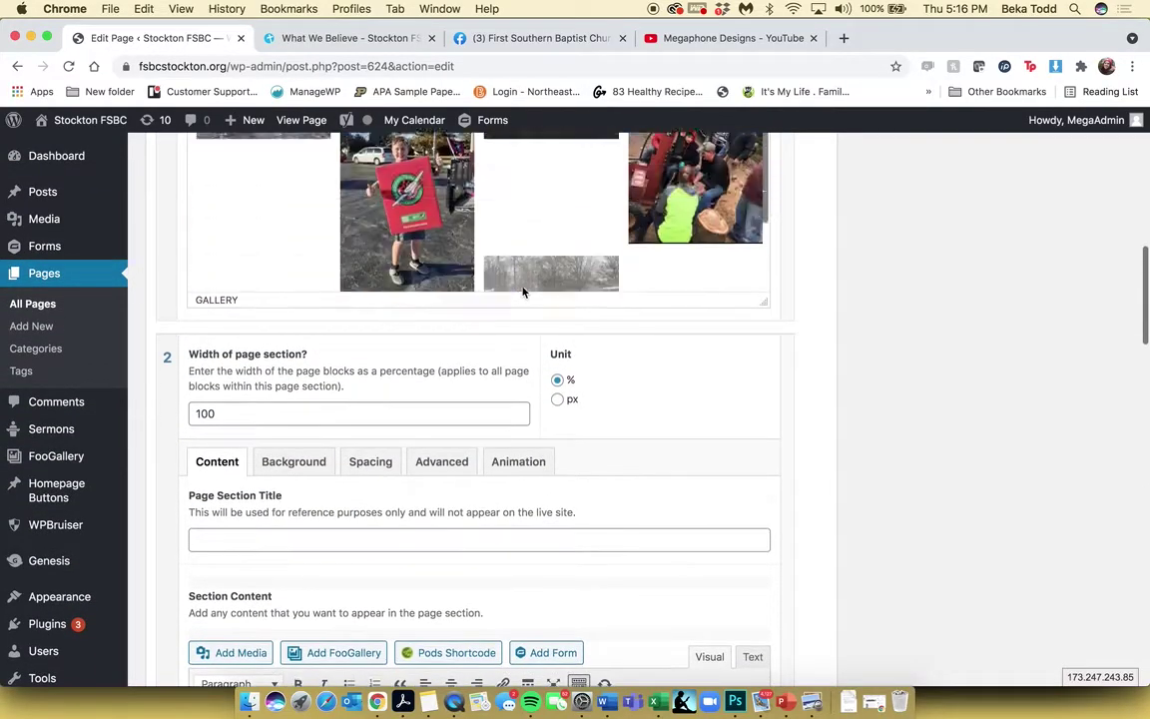
scroll(522, 289, down, 10)
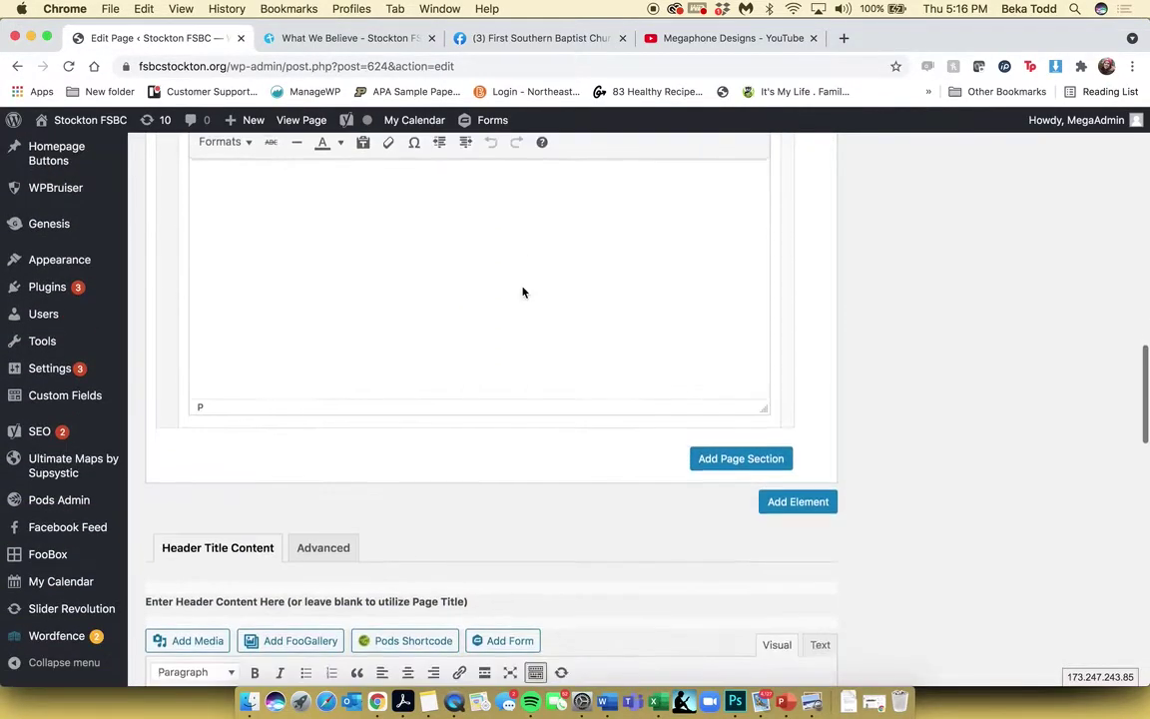
scroll(522, 291, up, 3)
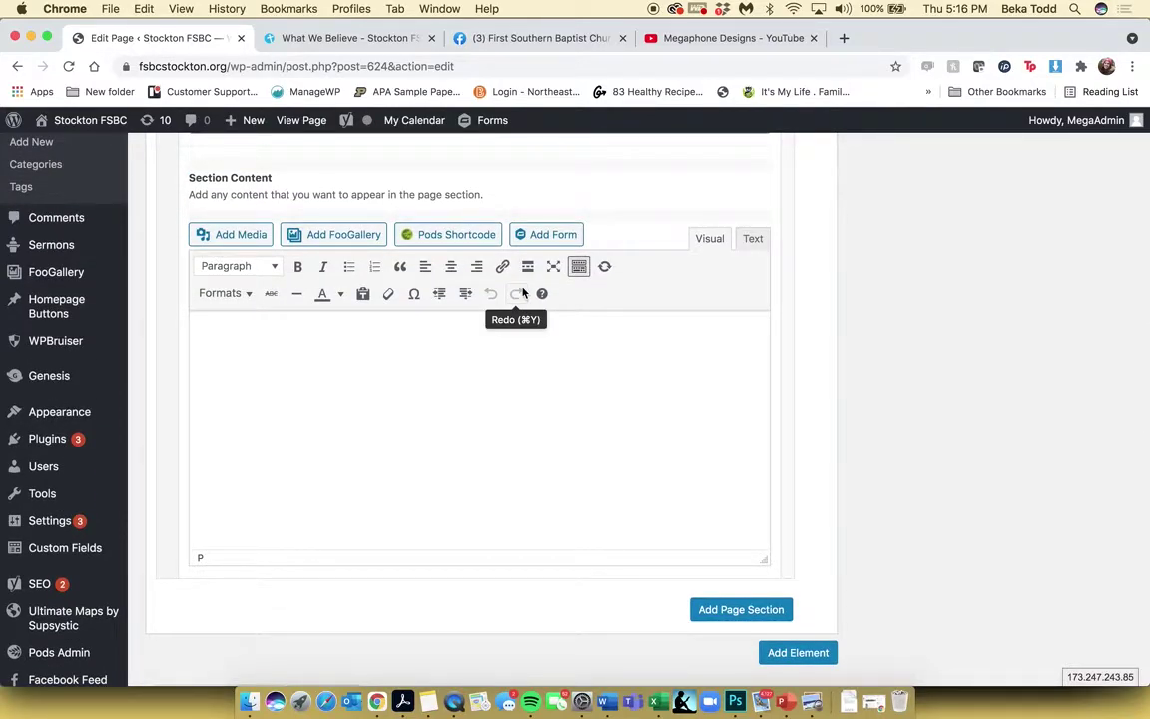
- Switch to YouTube and open the Form Export video from the Megaphone Designs channel, muting and pausing it
click(712, 40)
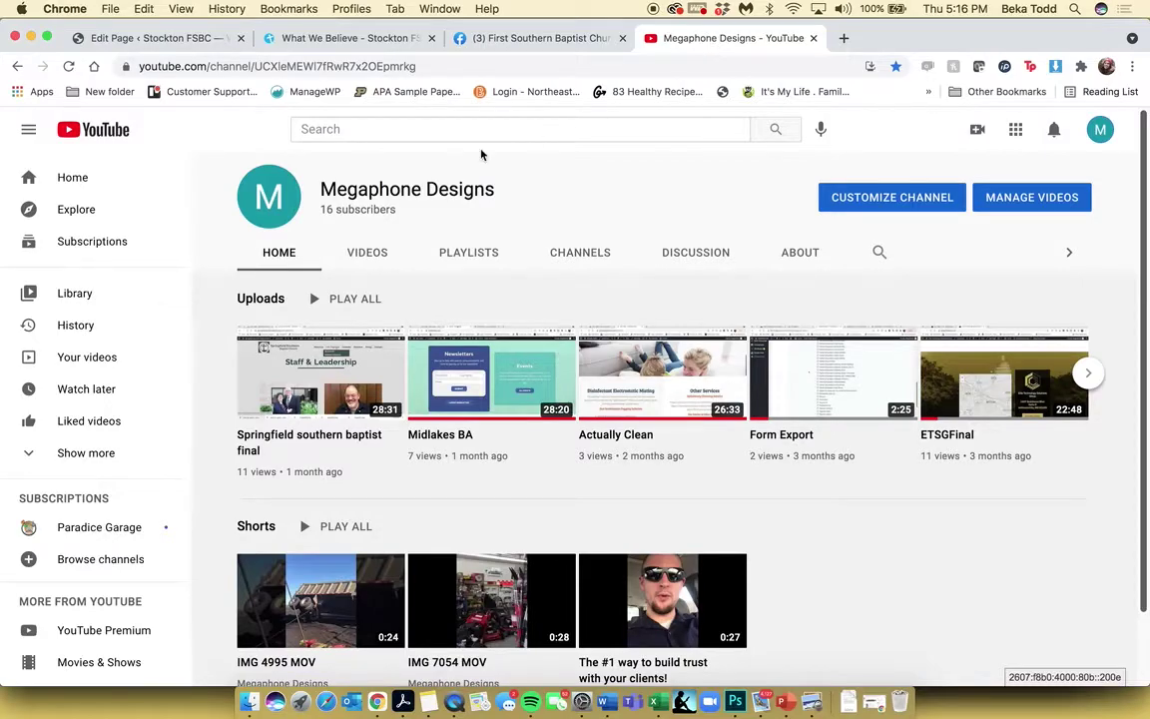
click(798, 384)
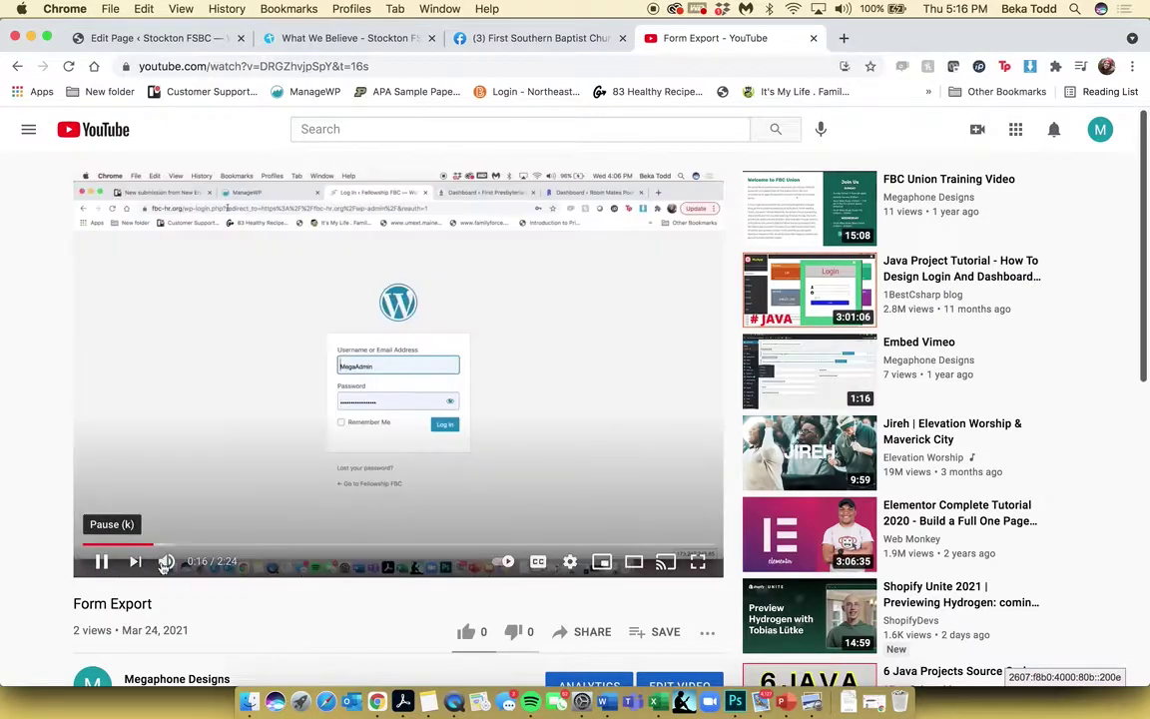
click(168, 562)
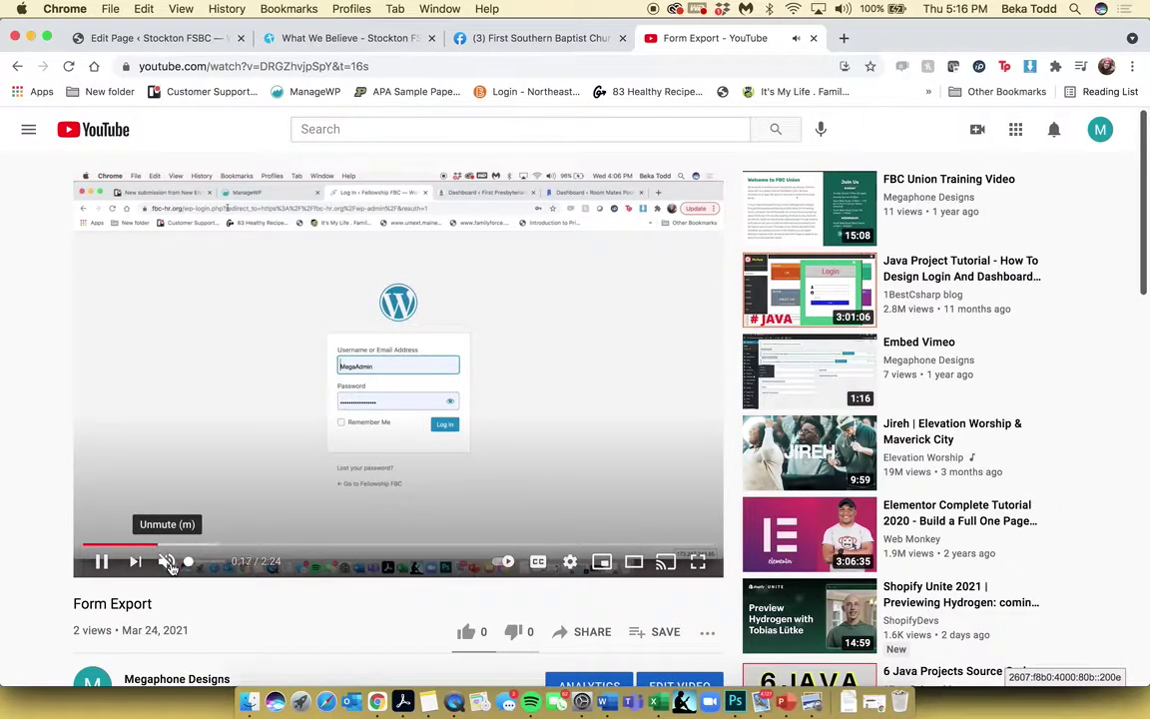
click(248, 460)
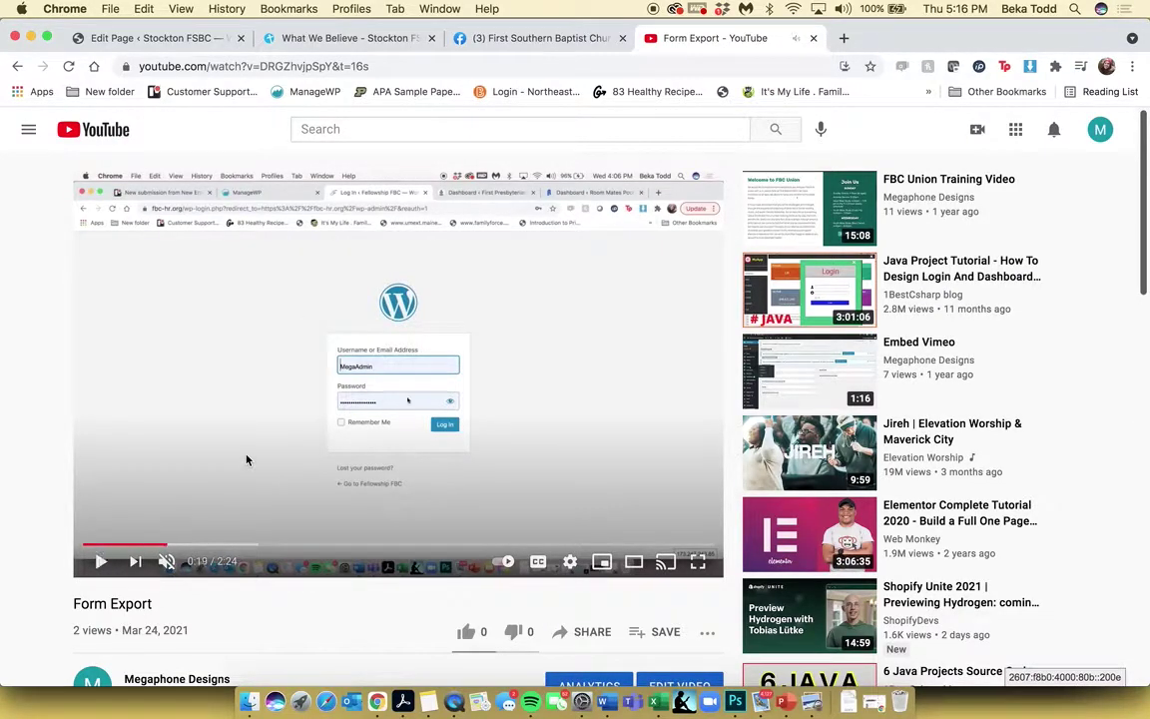
- Open the sharing options of the Form Export video and copy its full iframe embed code
click(587, 634)
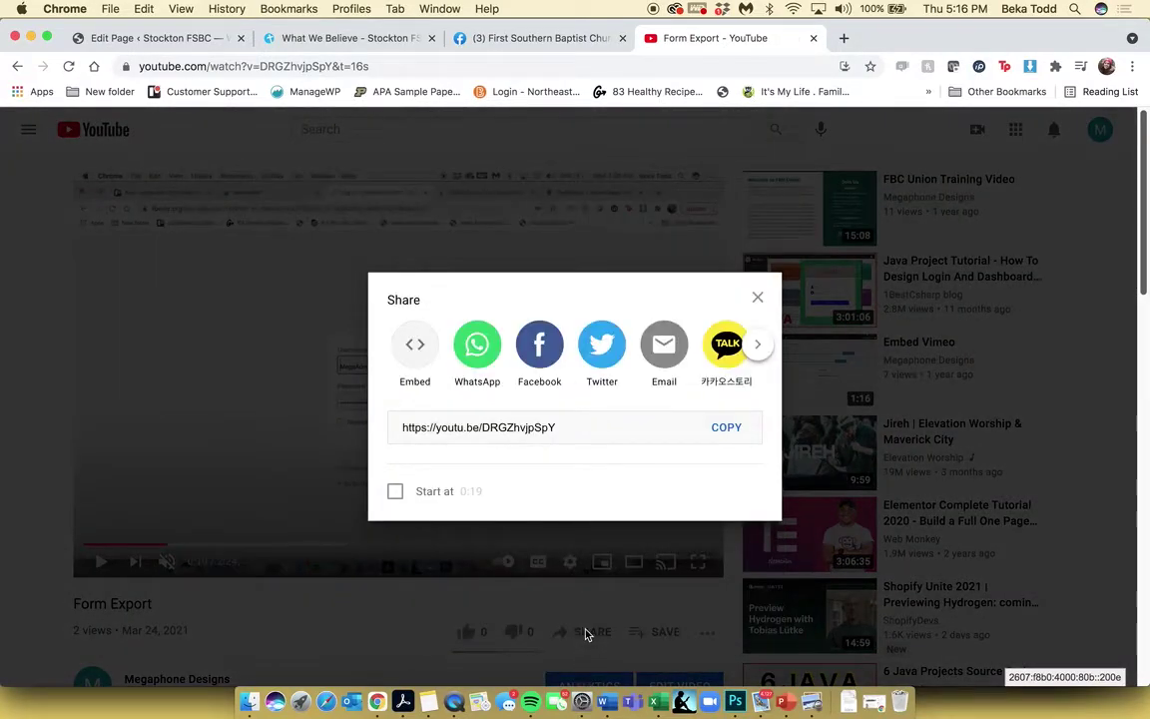
click(414, 344)
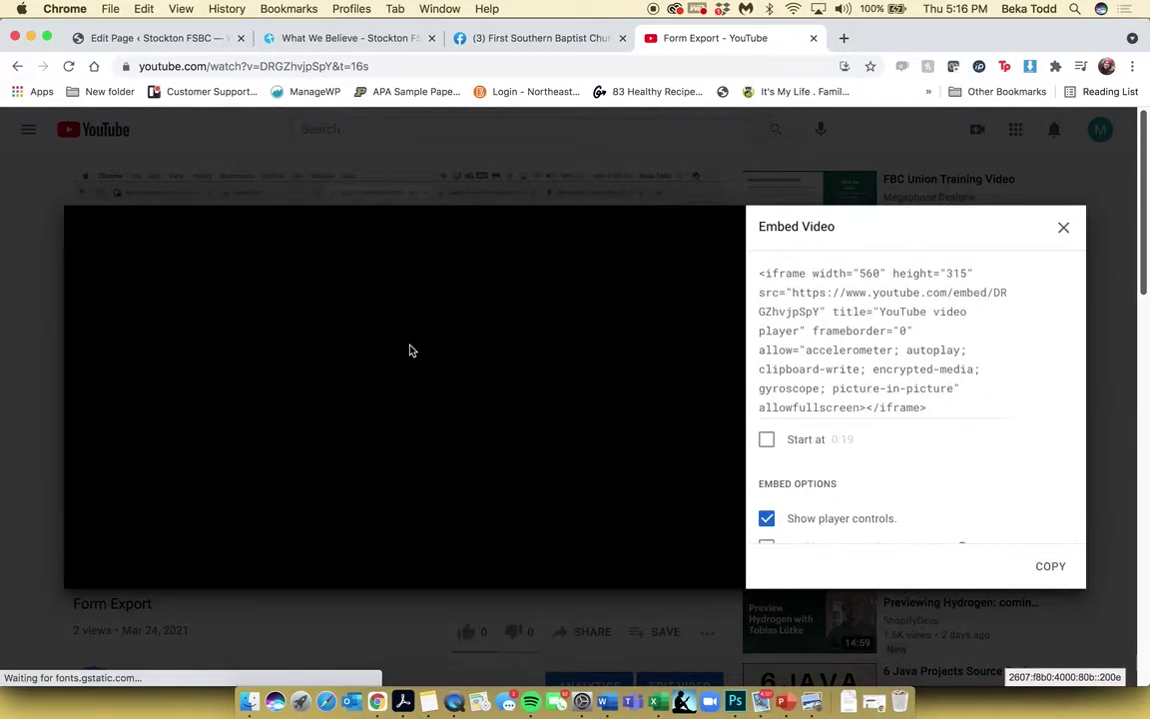
drag(947, 406, 714, 257)
key(super+c)
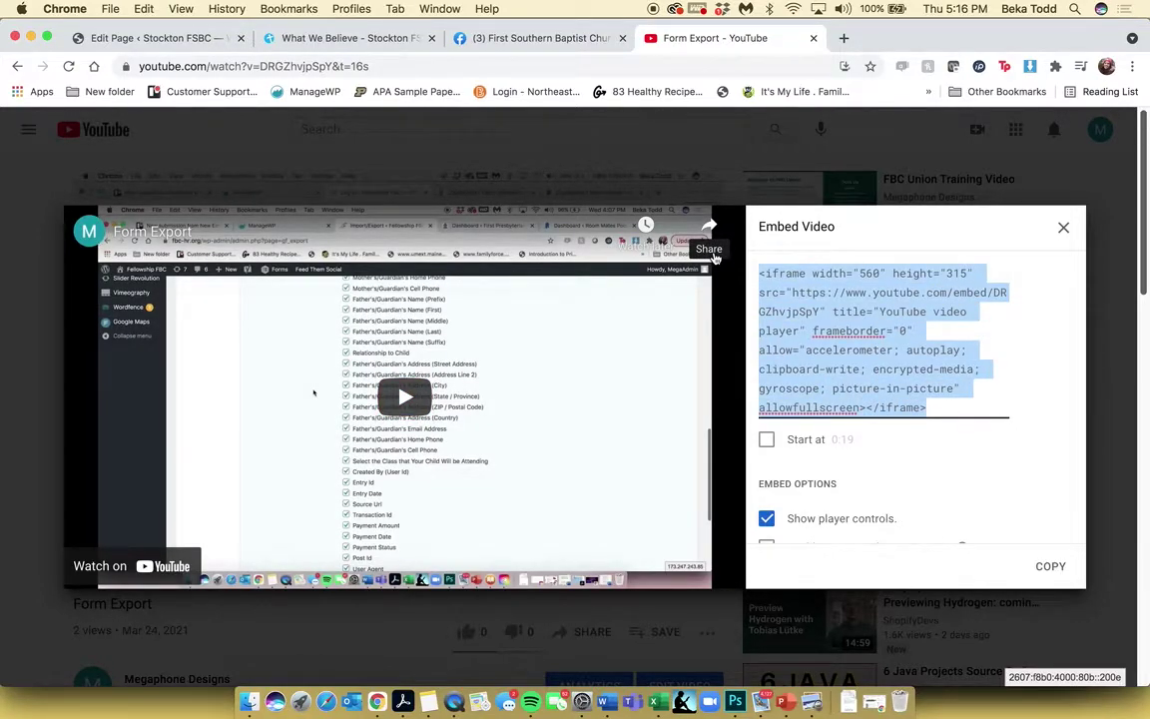
- Paste the YouTube embed code as HTML into the second page section's content and show it in the visual editor
click(138, 42)
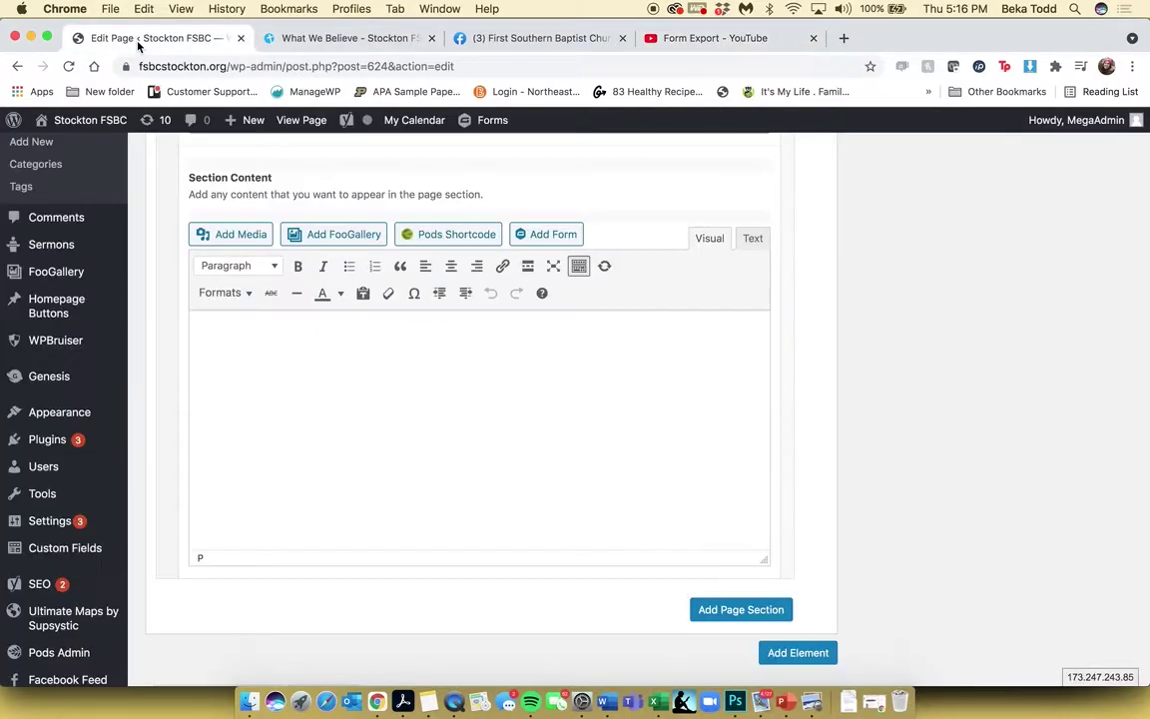
scroll(690, 284, up, 2)
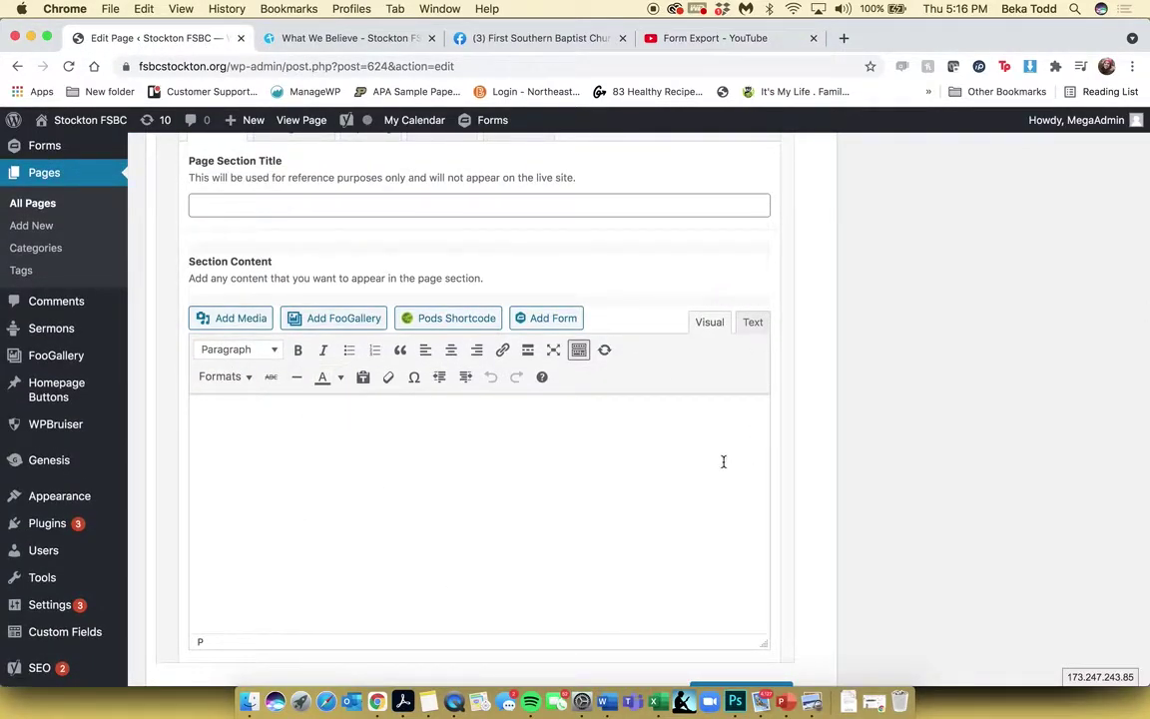
click(753, 322)
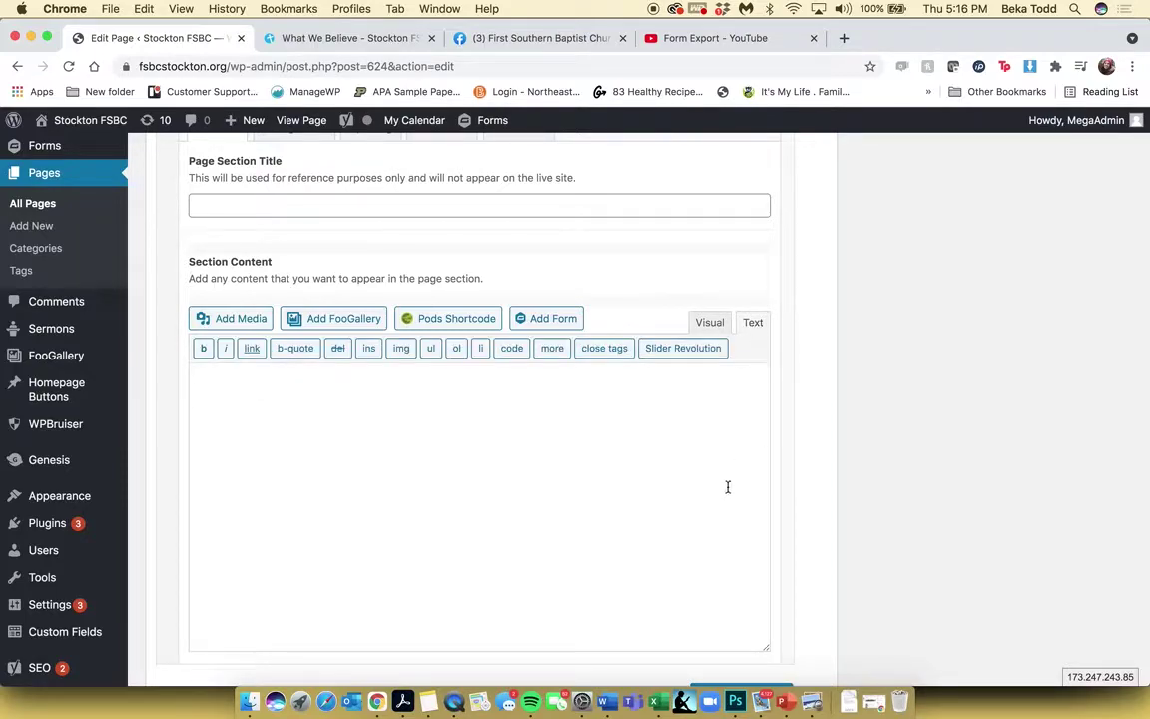
key(super+v)
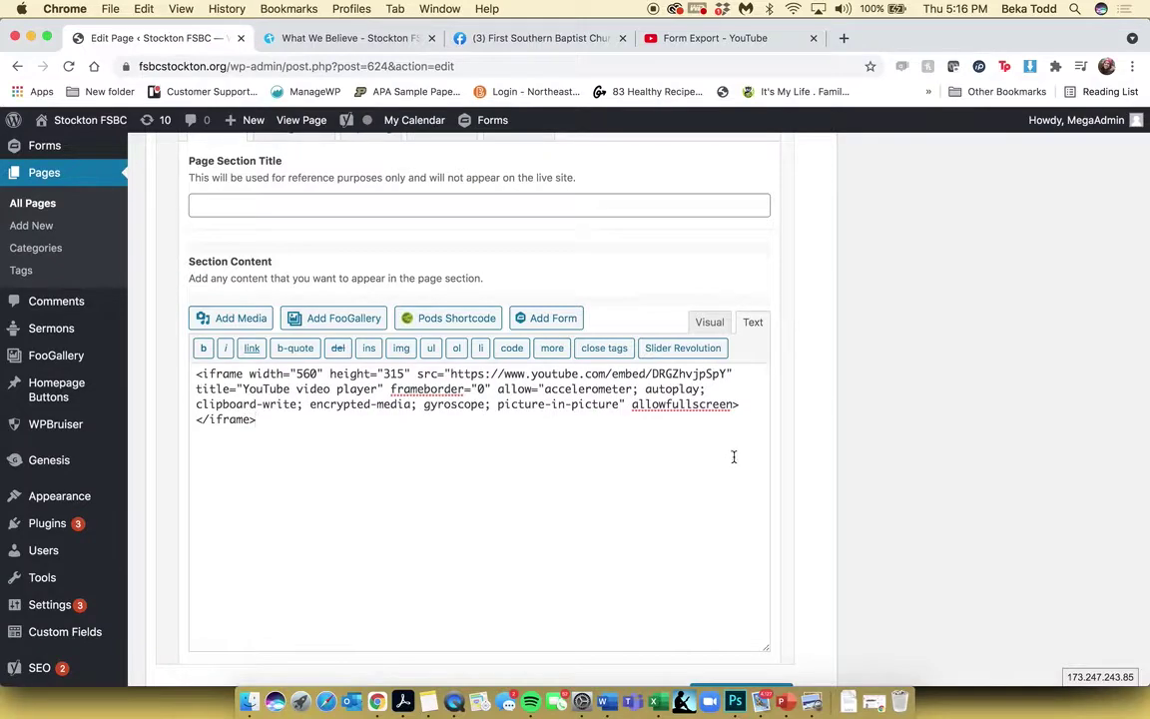
click(709, 321)
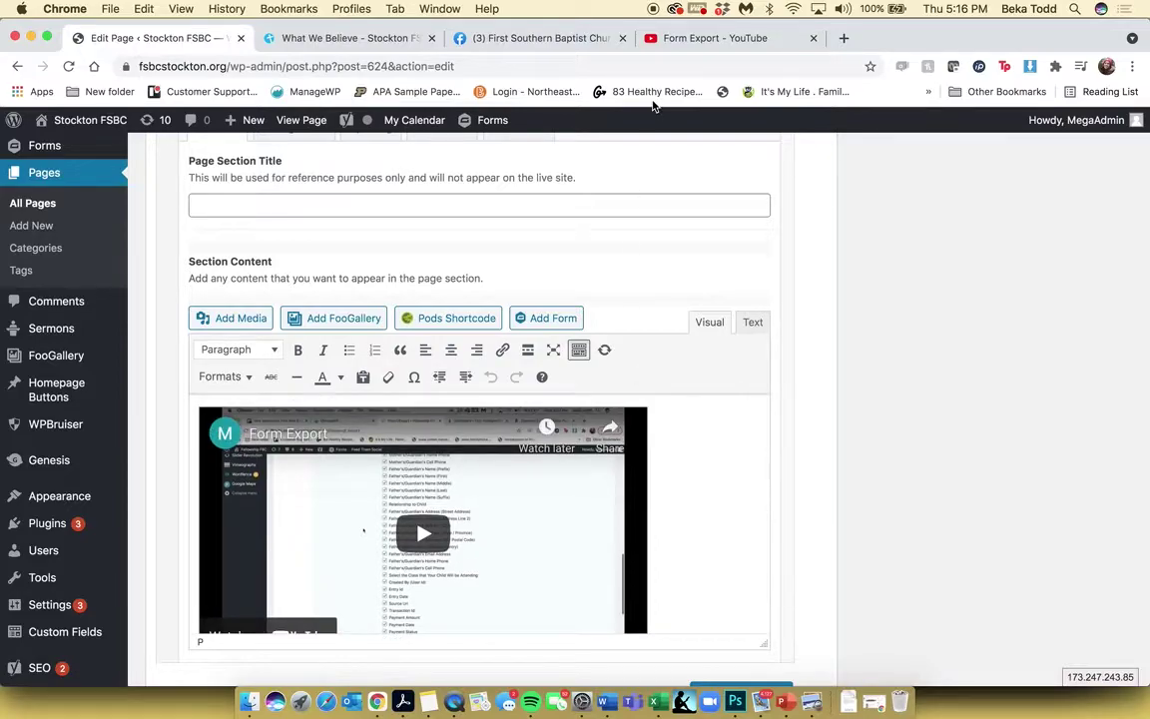
- On the church's Facebook page, copy the embed code of the latest video post
click(521, 42)
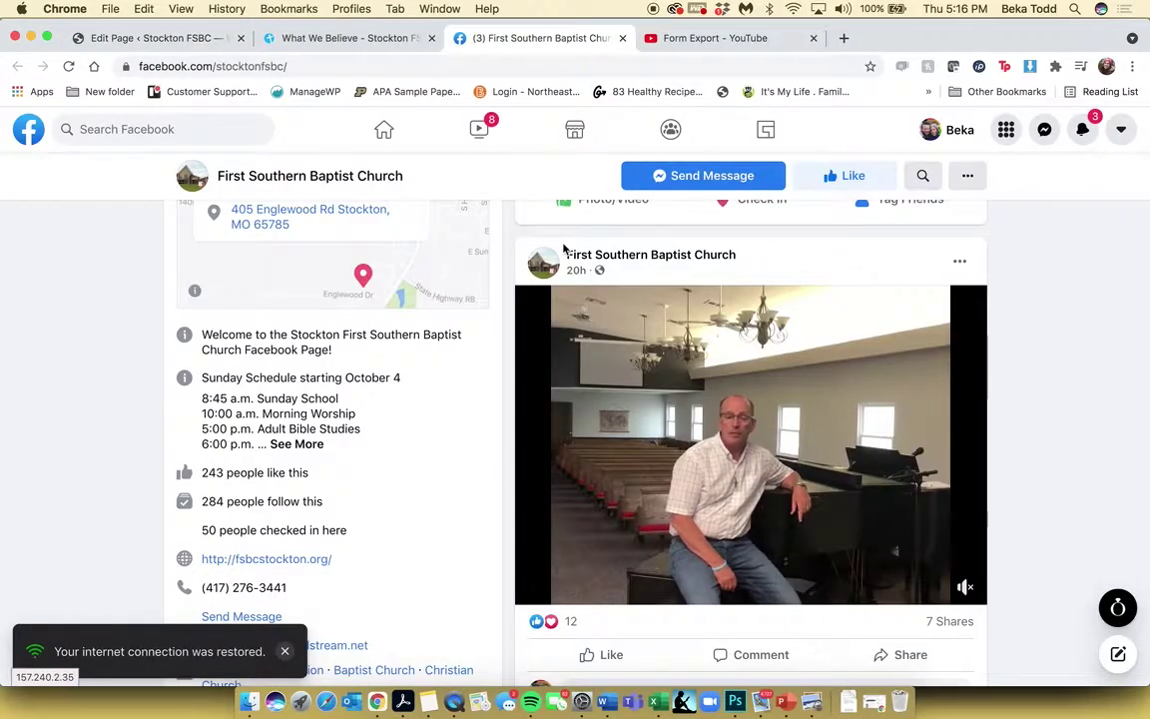
scroll(762, 400, down, 1)
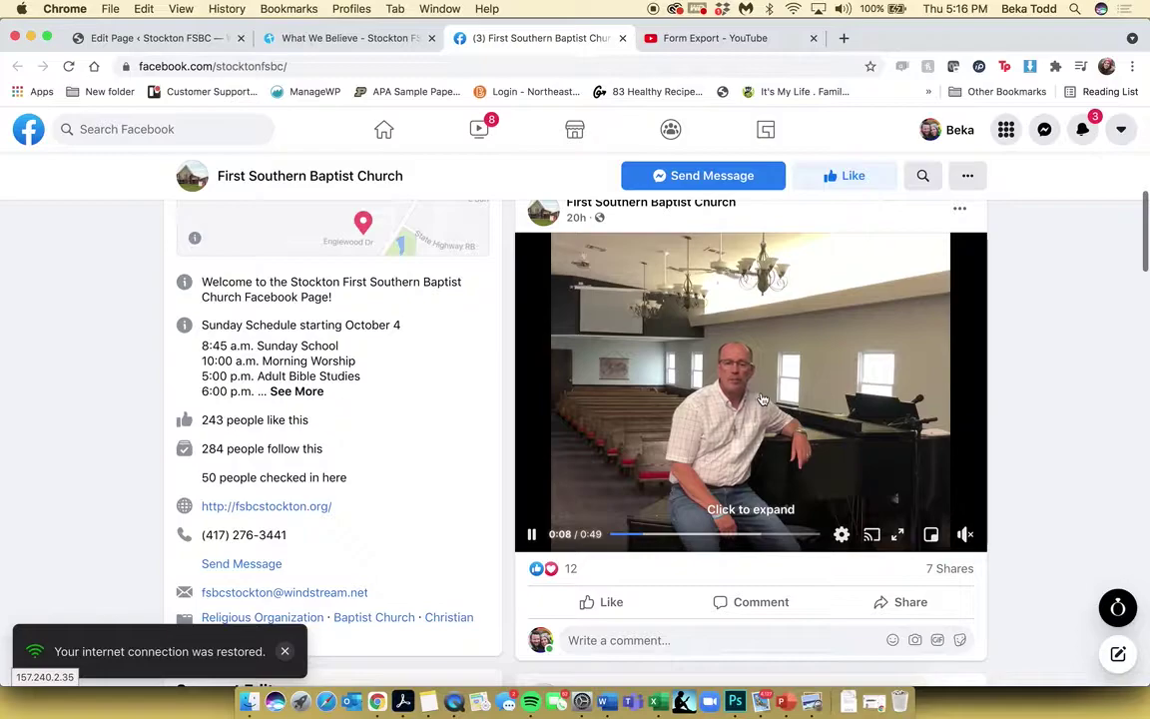
scroll(762, 399, up, 3)
scroll(761, 399, down, 3)
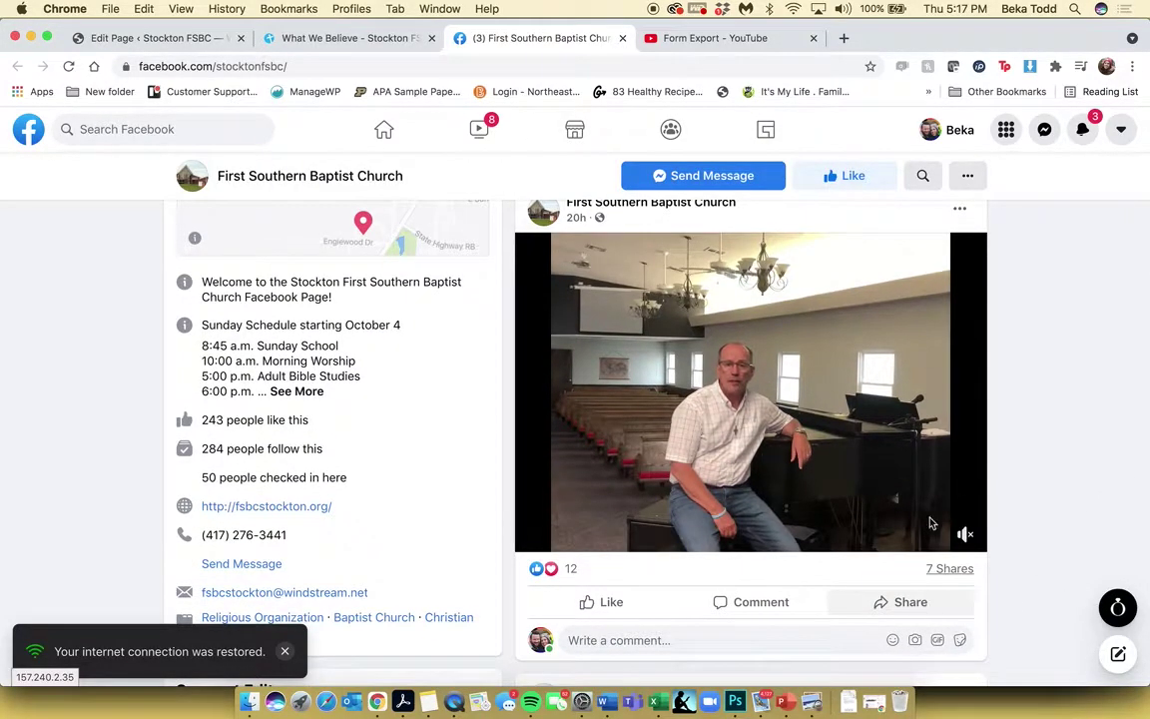
click(923, 604)
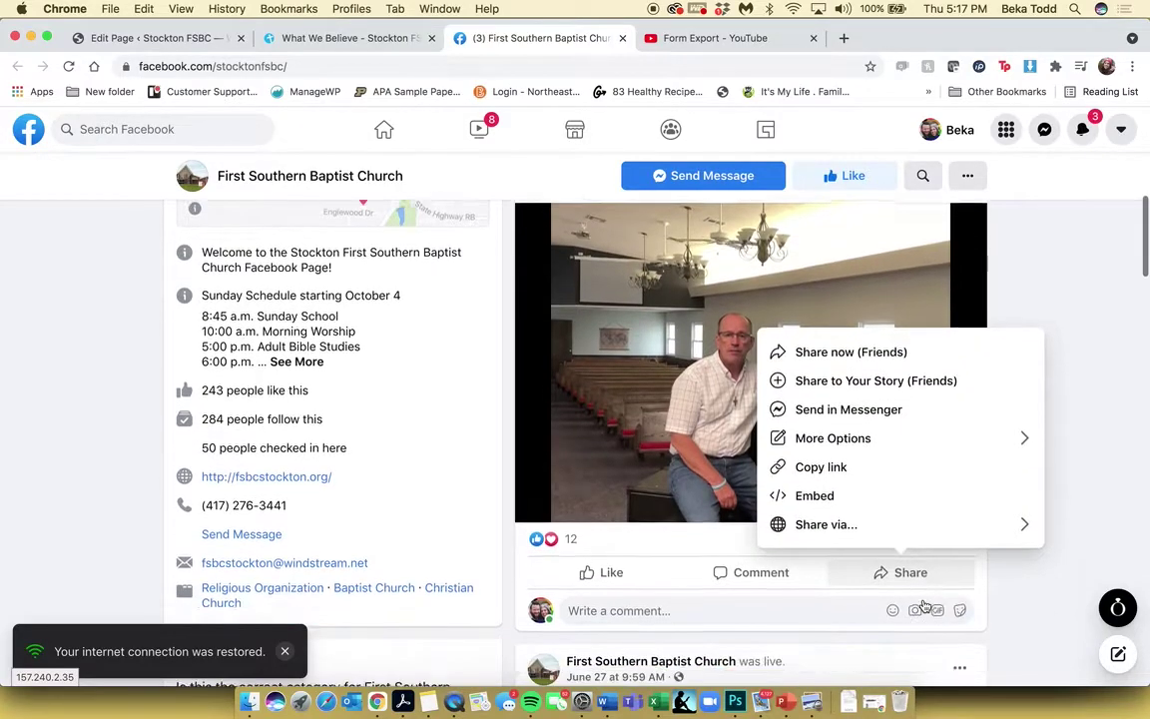
scroll(924, 599, down, 1)
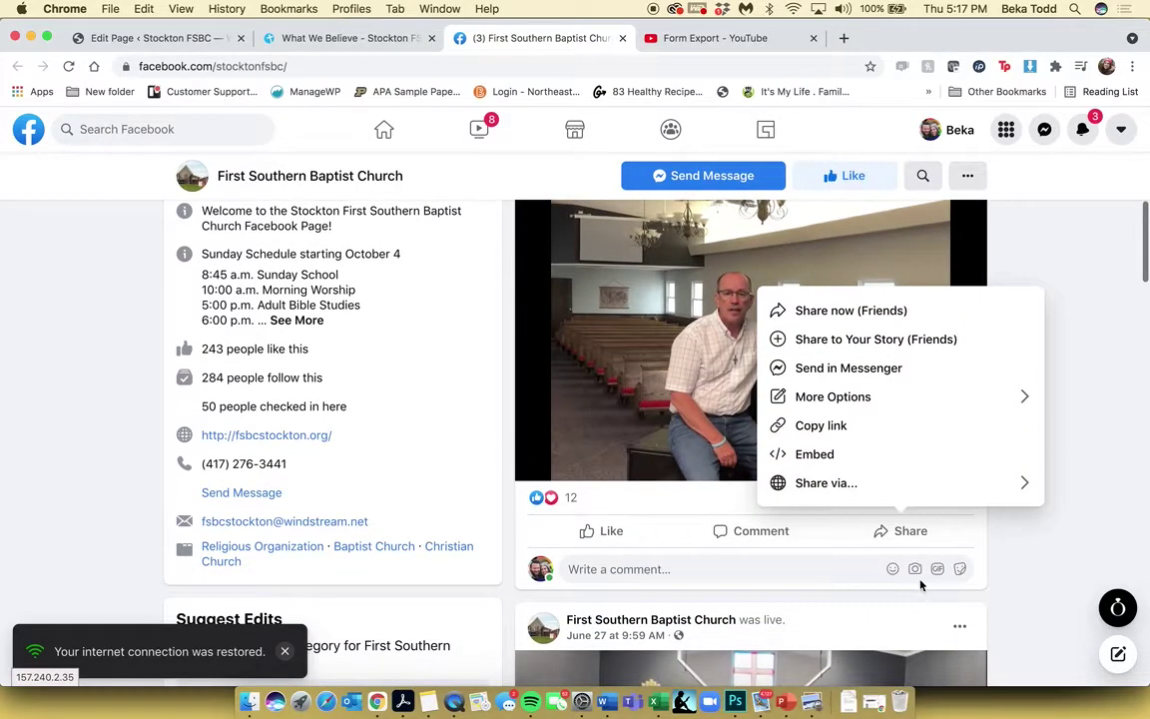
click(827, 459)
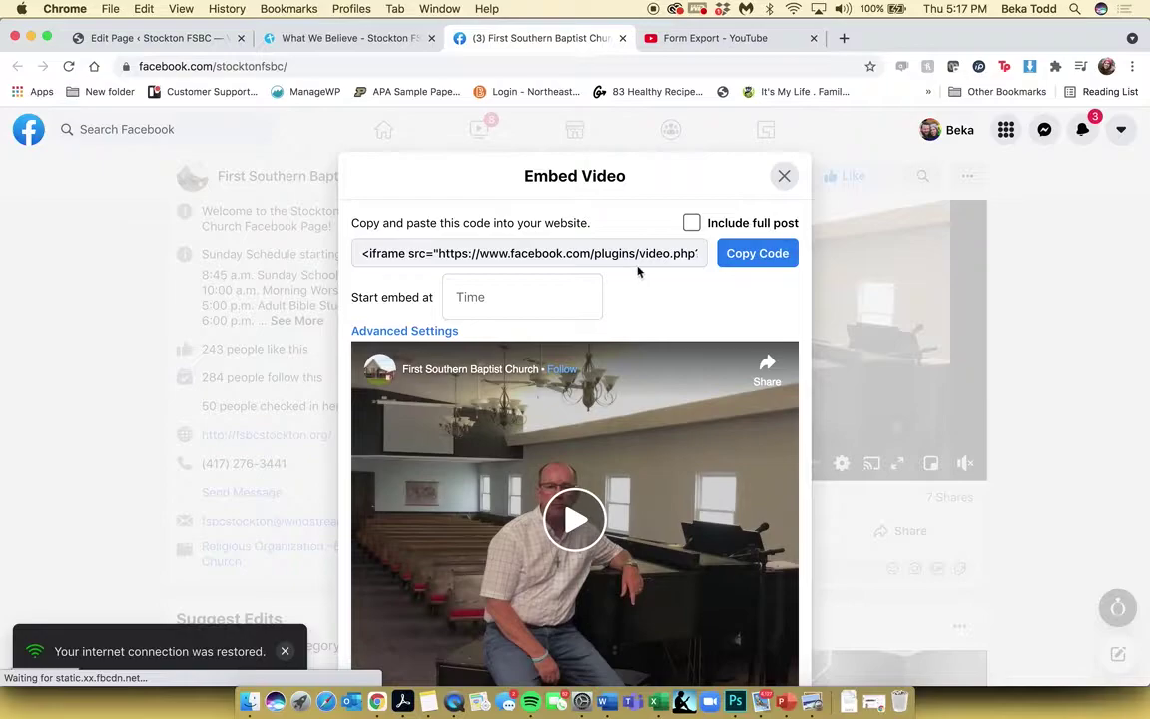
click(748, 257)
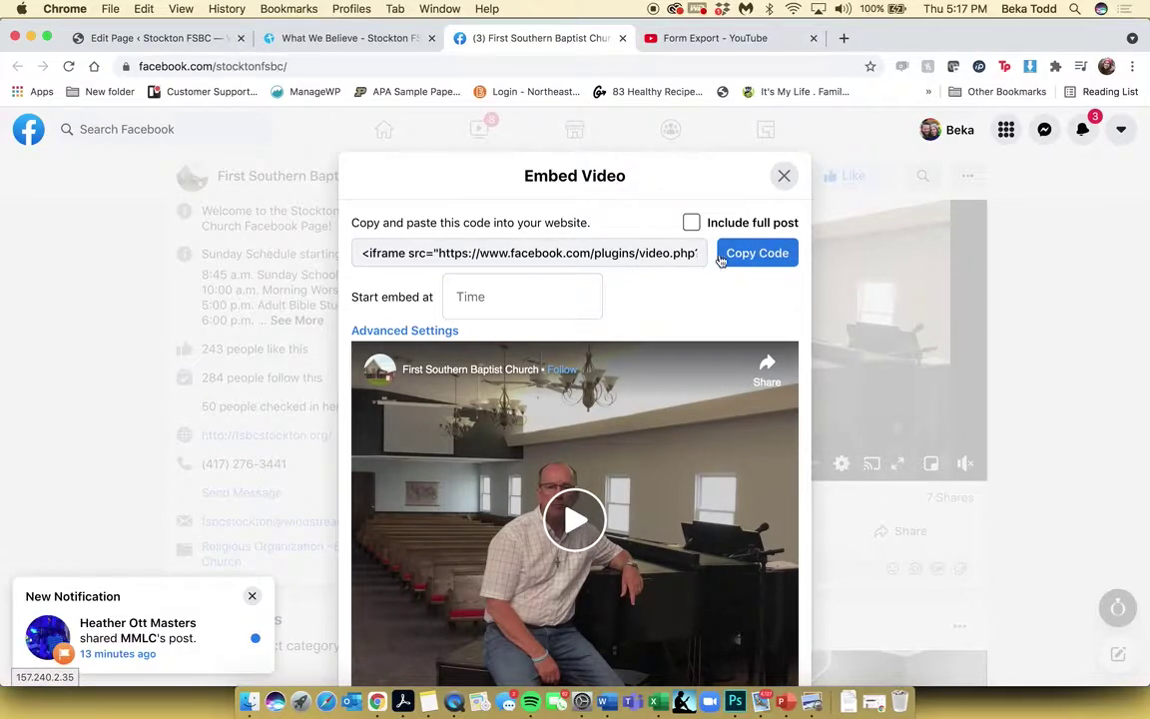
- Replace the second page section's HTML content with the Facebook embed code and check the video in the visual editor
click(141, 40)
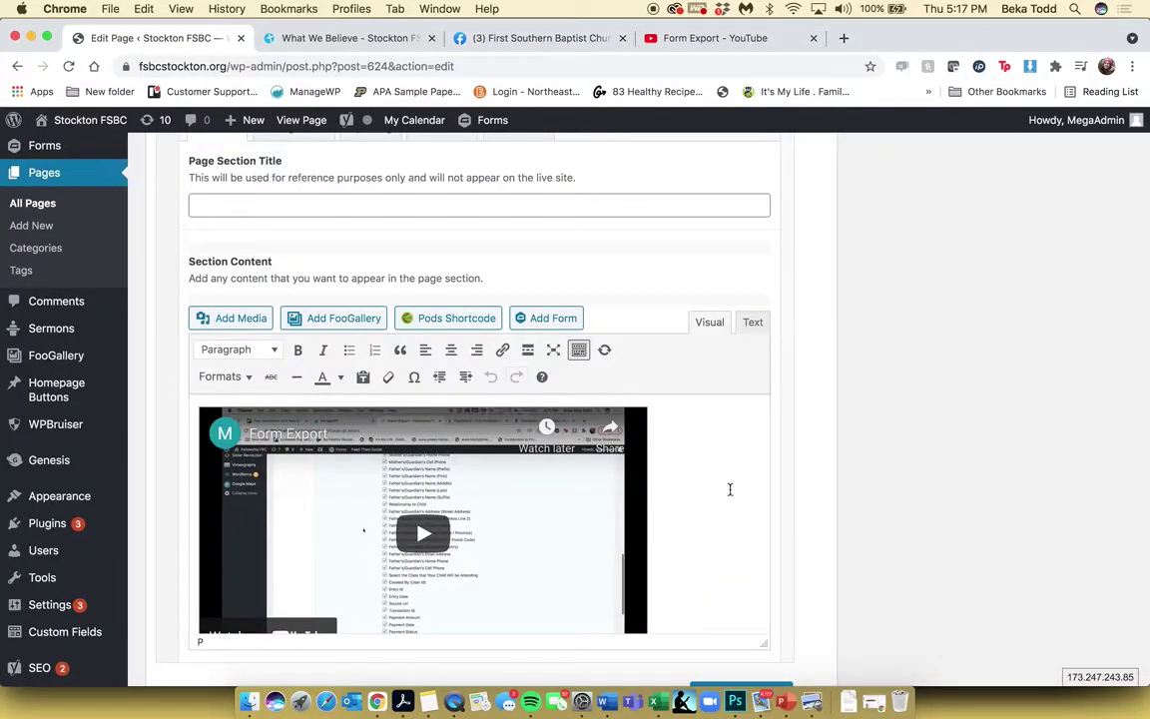
click(752, 323)
key(super+a)
key(super+v)
click(709, 321)
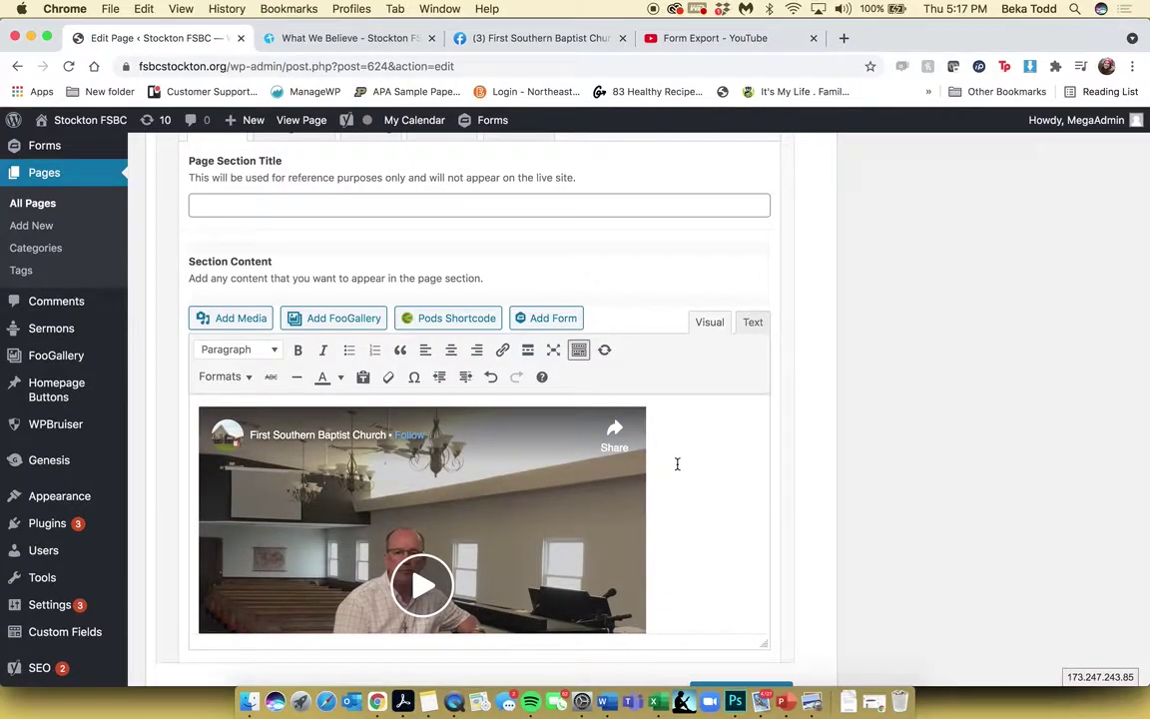
scroll(476, 267, up, 3)
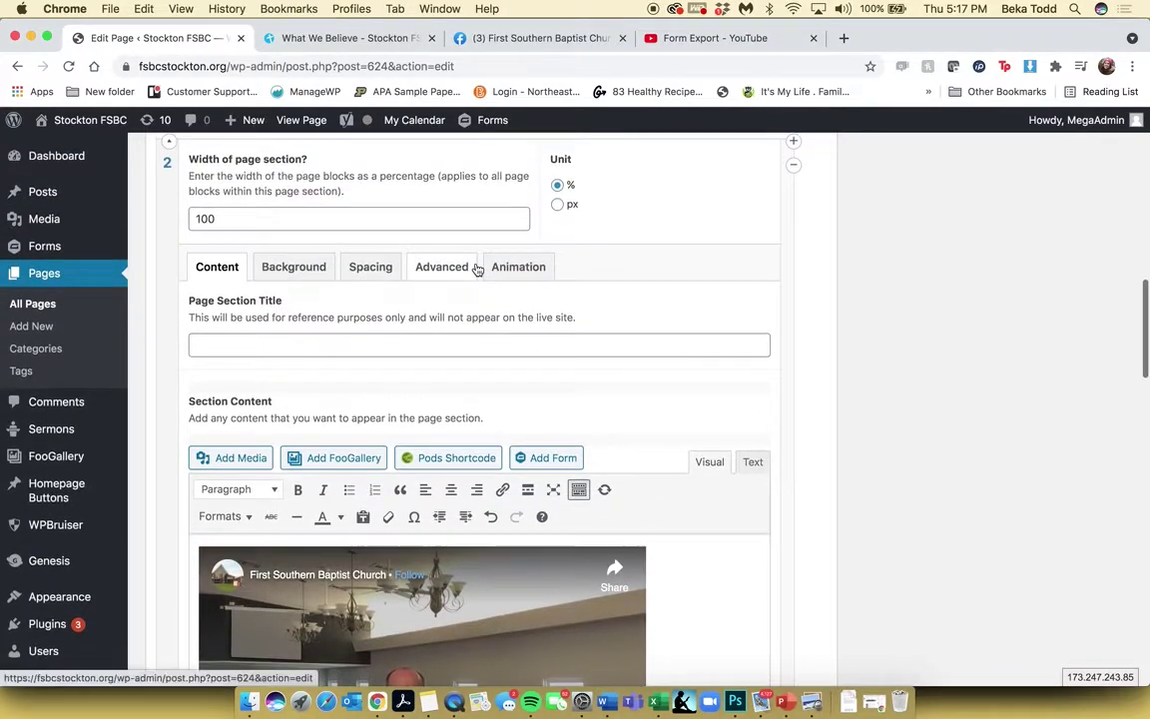
scroll(393, 282, down, 6)
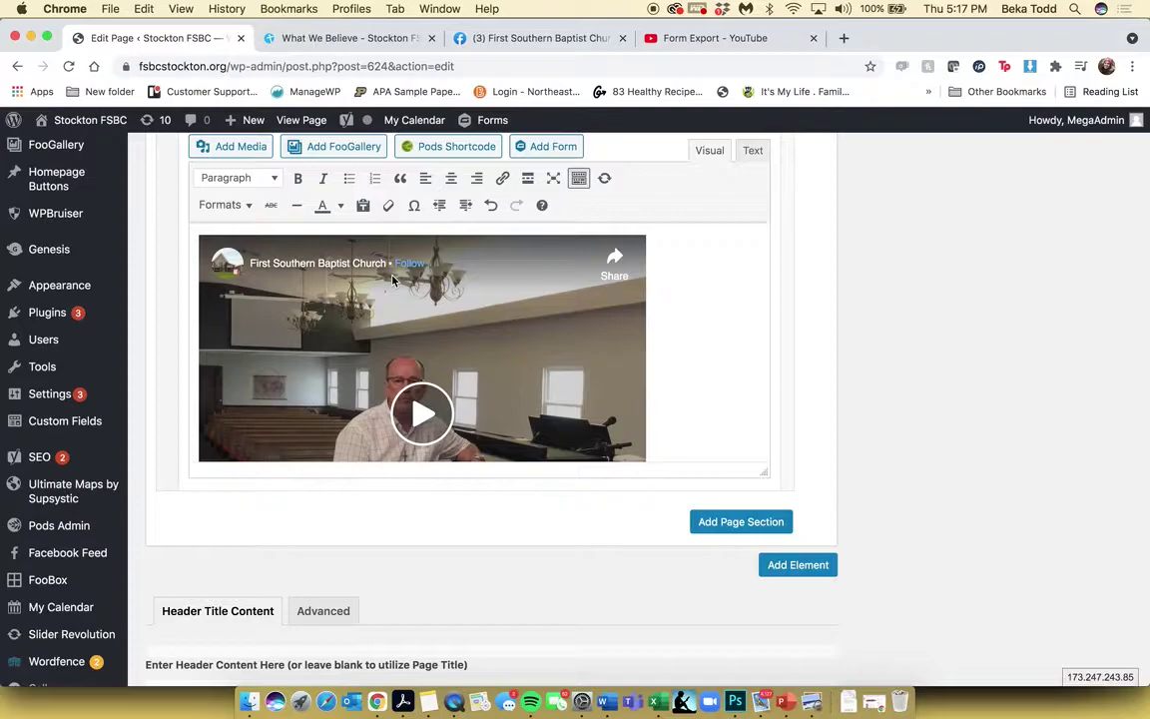
- Close YouTube's embed window, look at the live What We Believe page and return to the page editor
click(744, 40)
click(1063, 226)
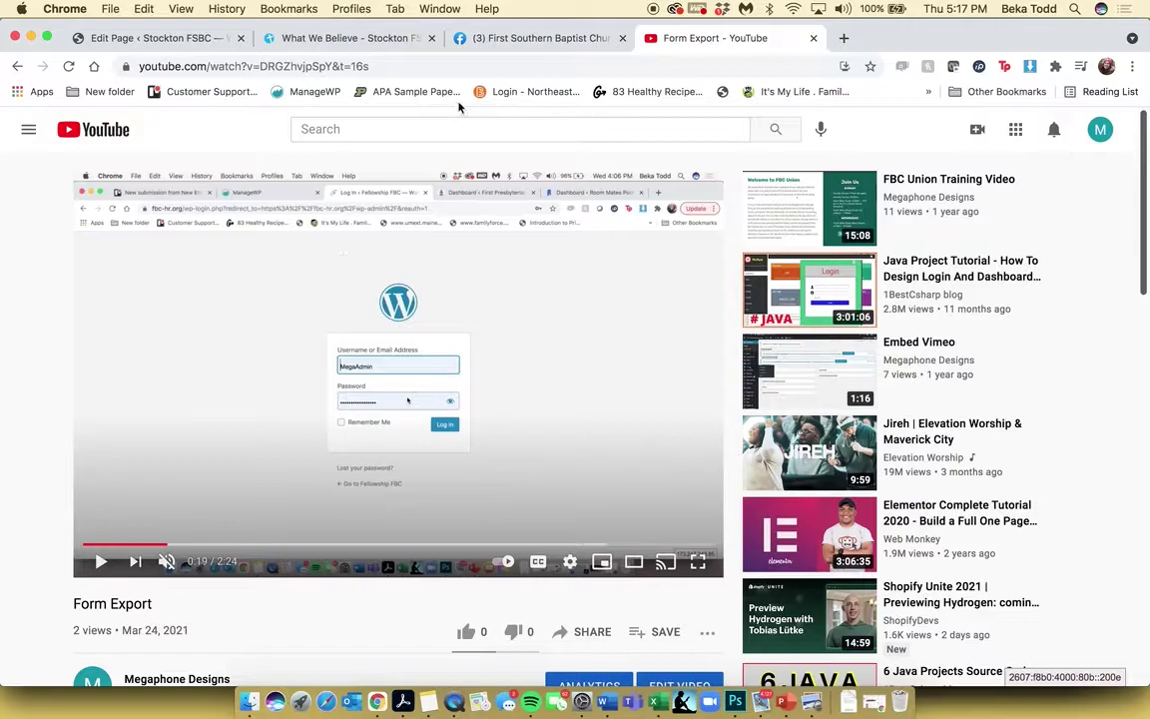
click(347, 37)
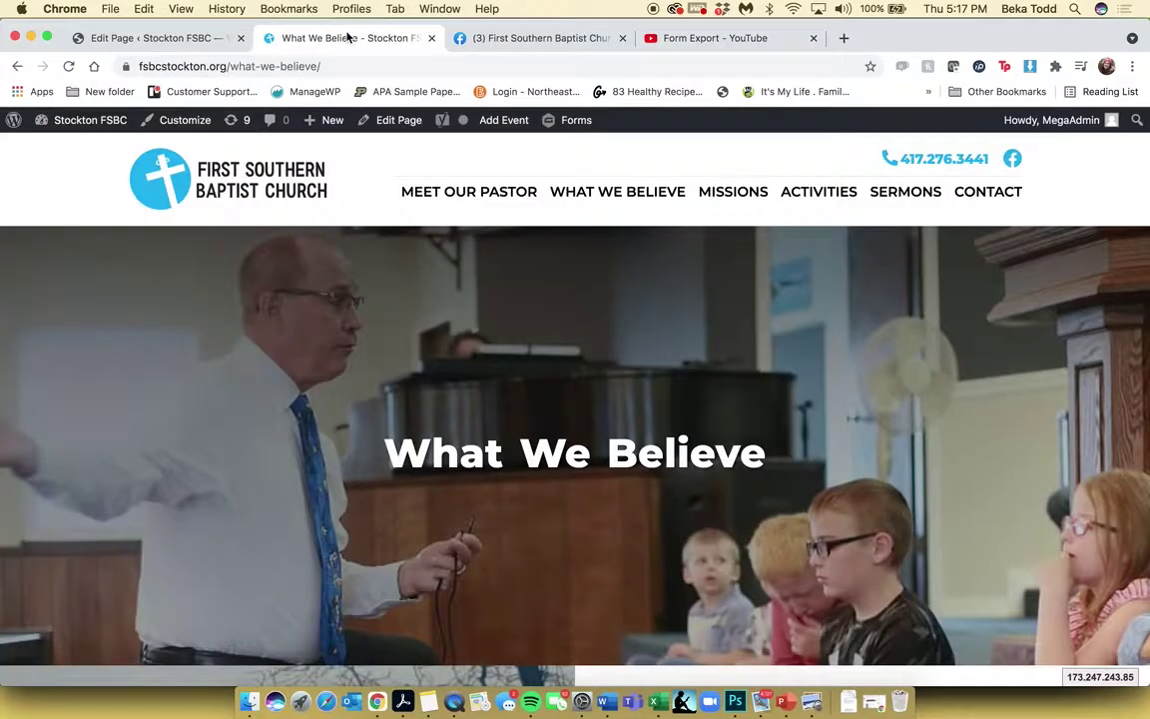
click(195, 40)
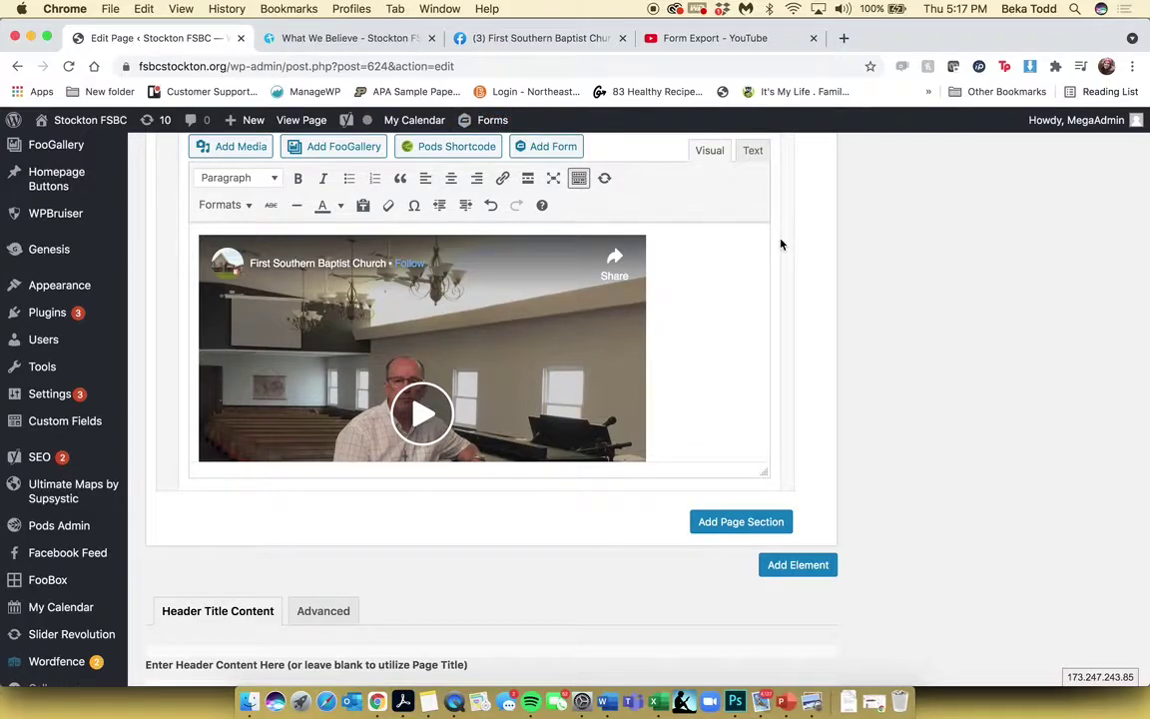
- Close Facebook's embed window, look over the latest video post and return to the embedded video in the page editor
click(490, 38)
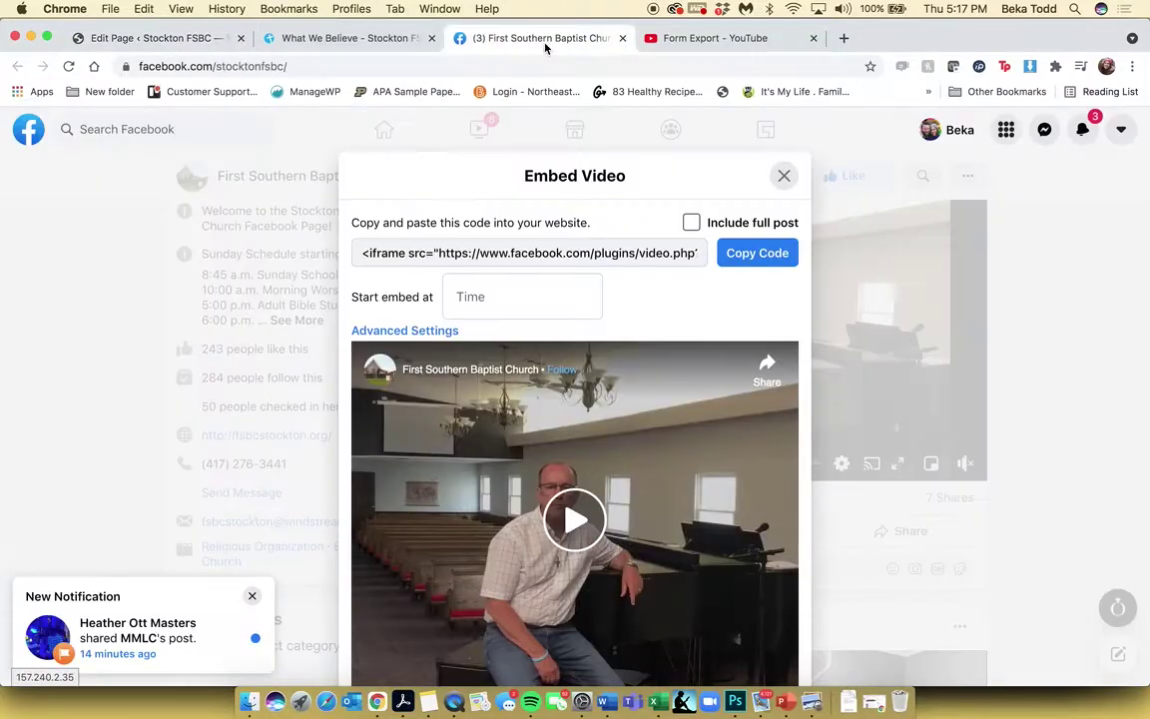
click(784, 180)
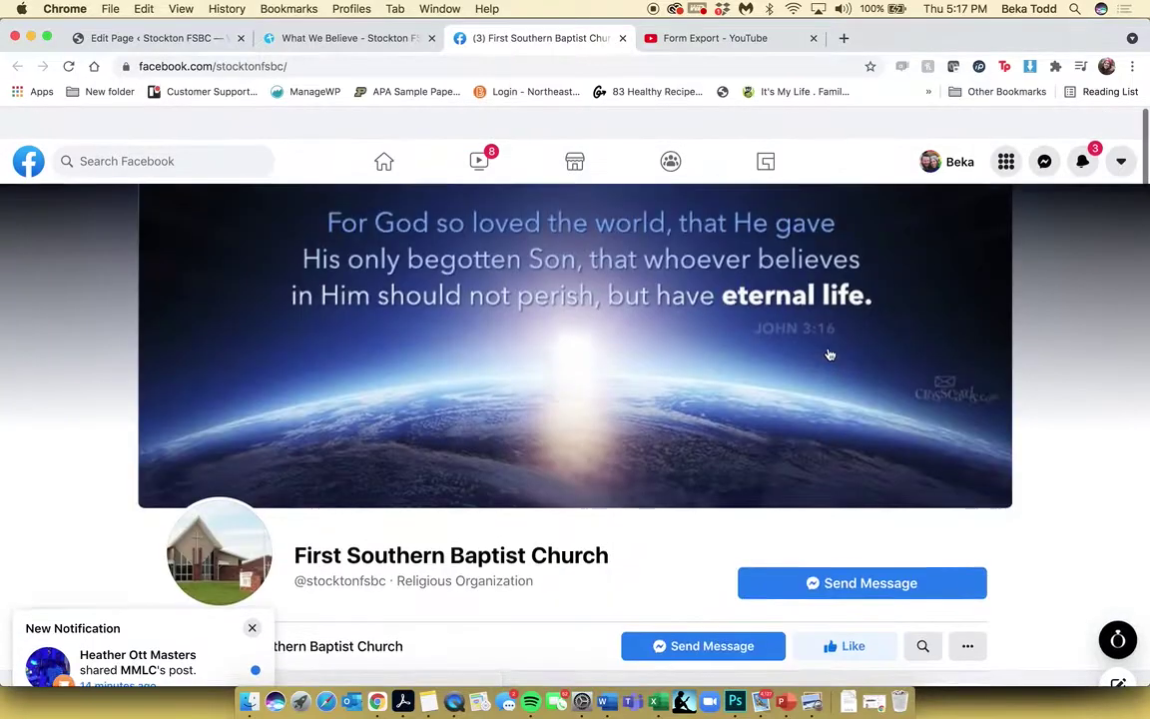
scroll(829, 354, down, 5)
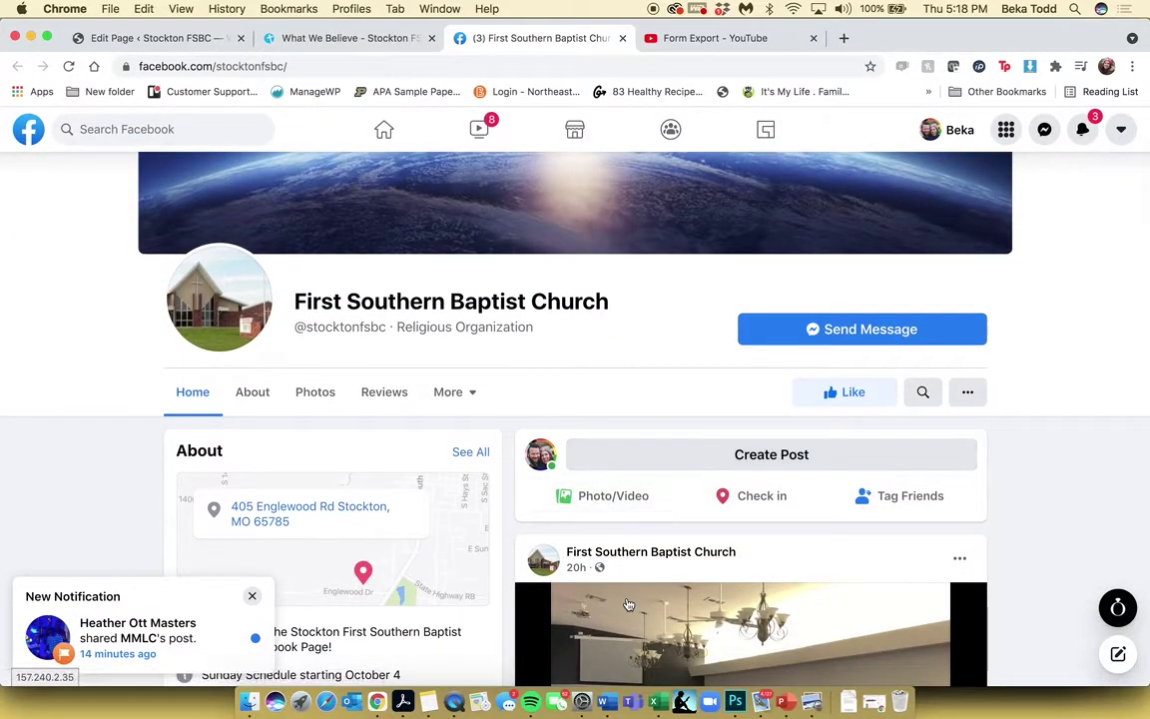
scroll(628, 604, down, 5)
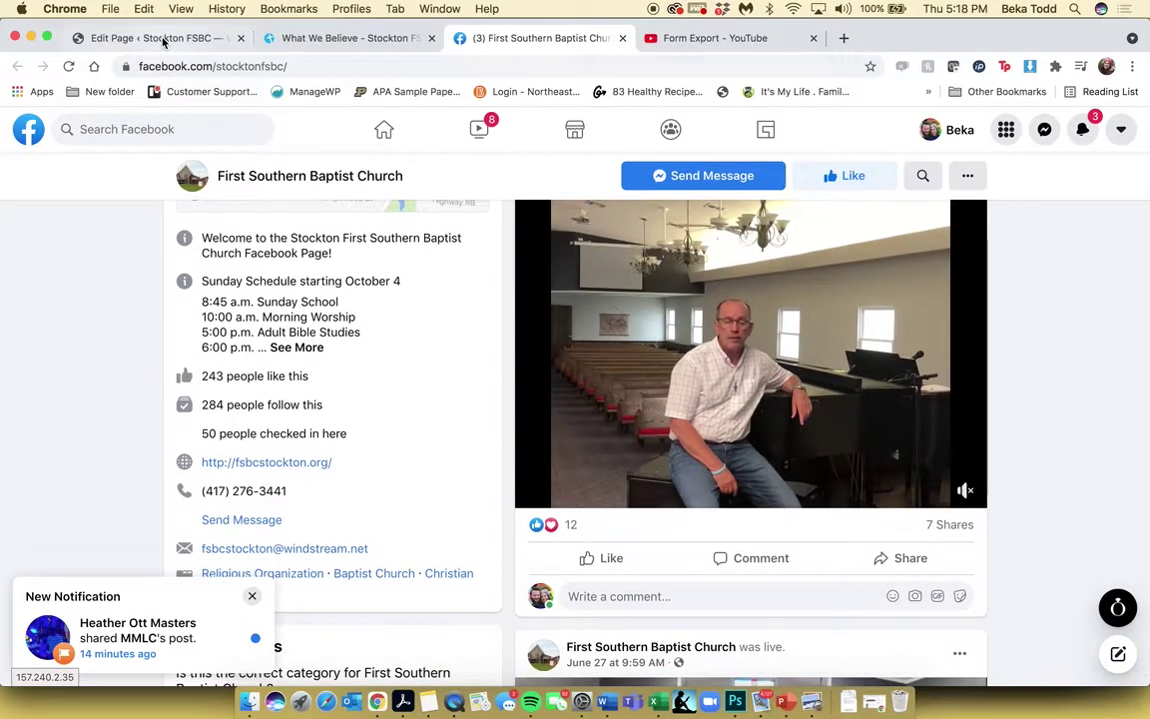
click(160, 39)
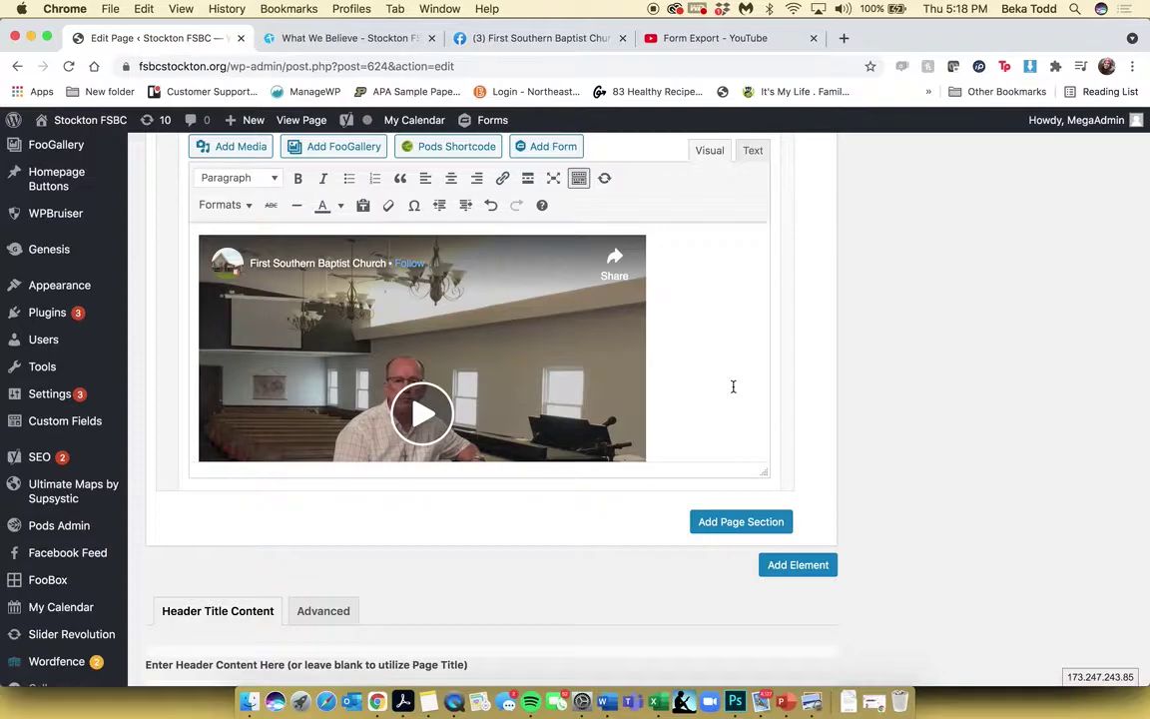
scroll(733, 386, up, 2)
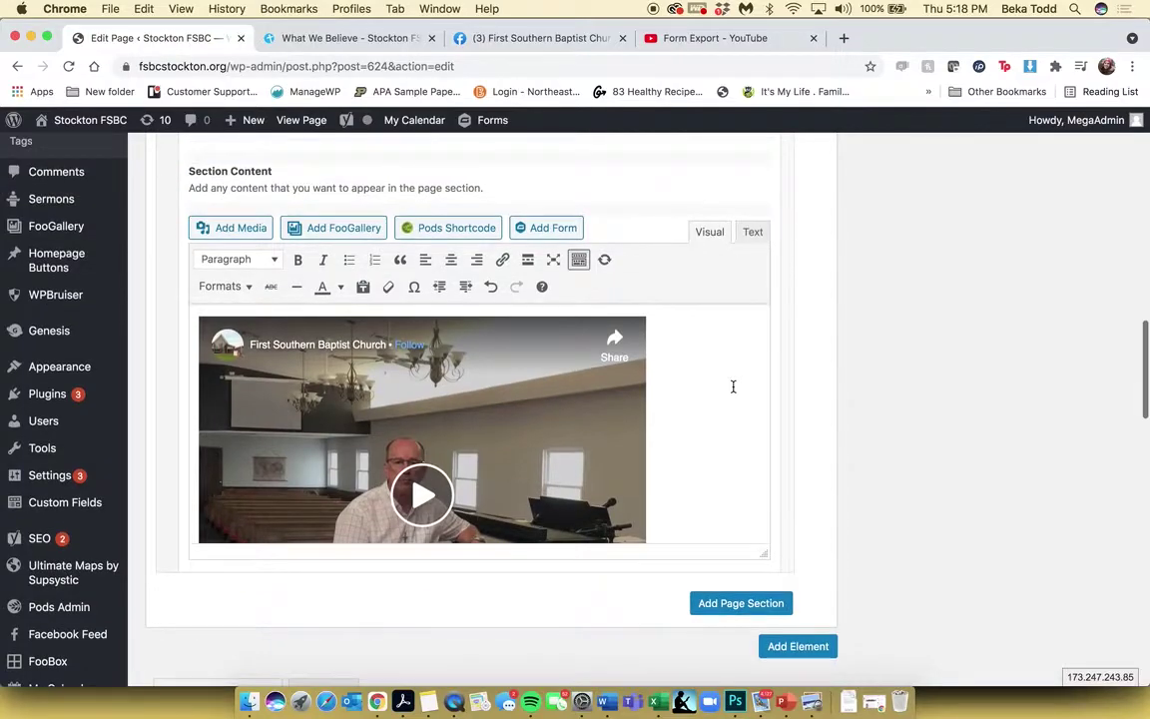
- Display the embed code of the Form Export video on YouTube
click(710, 42)
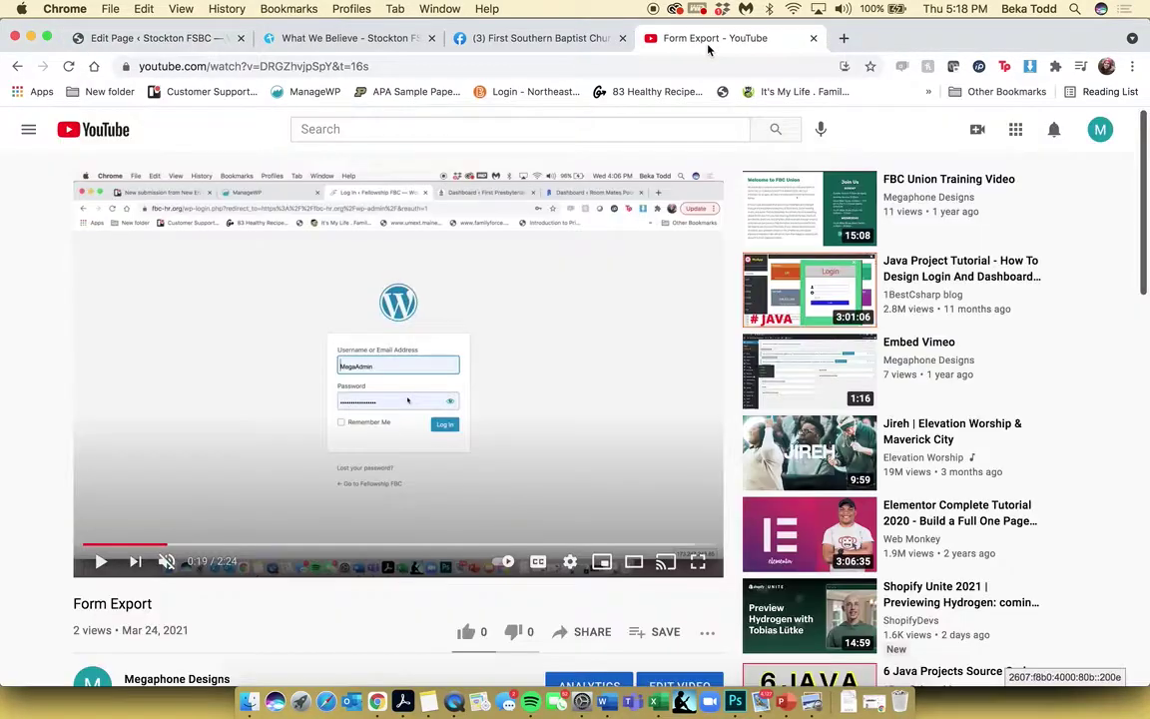
click(593, 635)
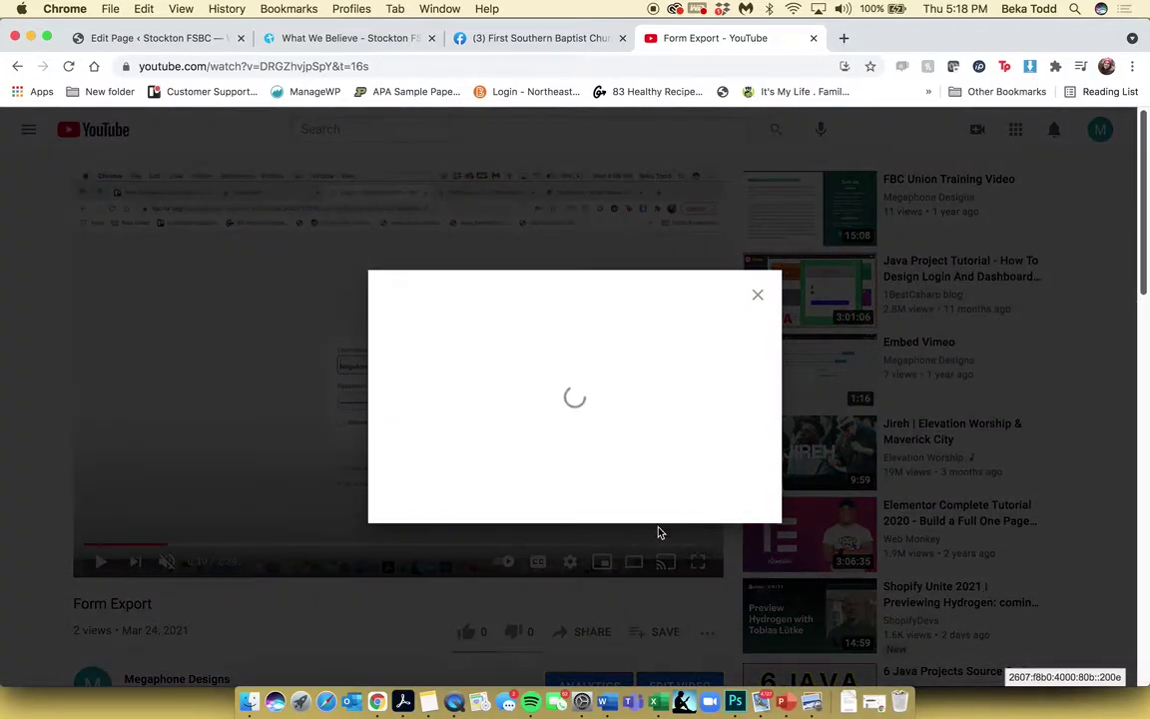
click(428, 364)
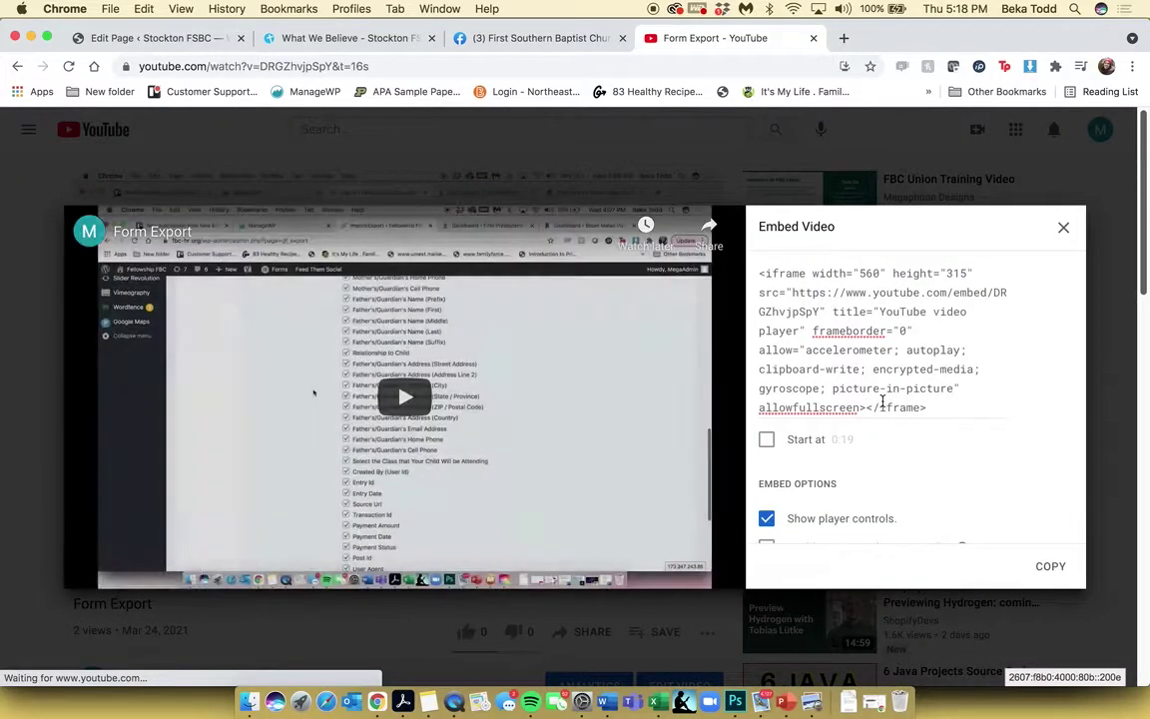
- Return to the Gallery page editor and review the second section's Facebook embed as HTML code and in the visual editor
click(216, 44)
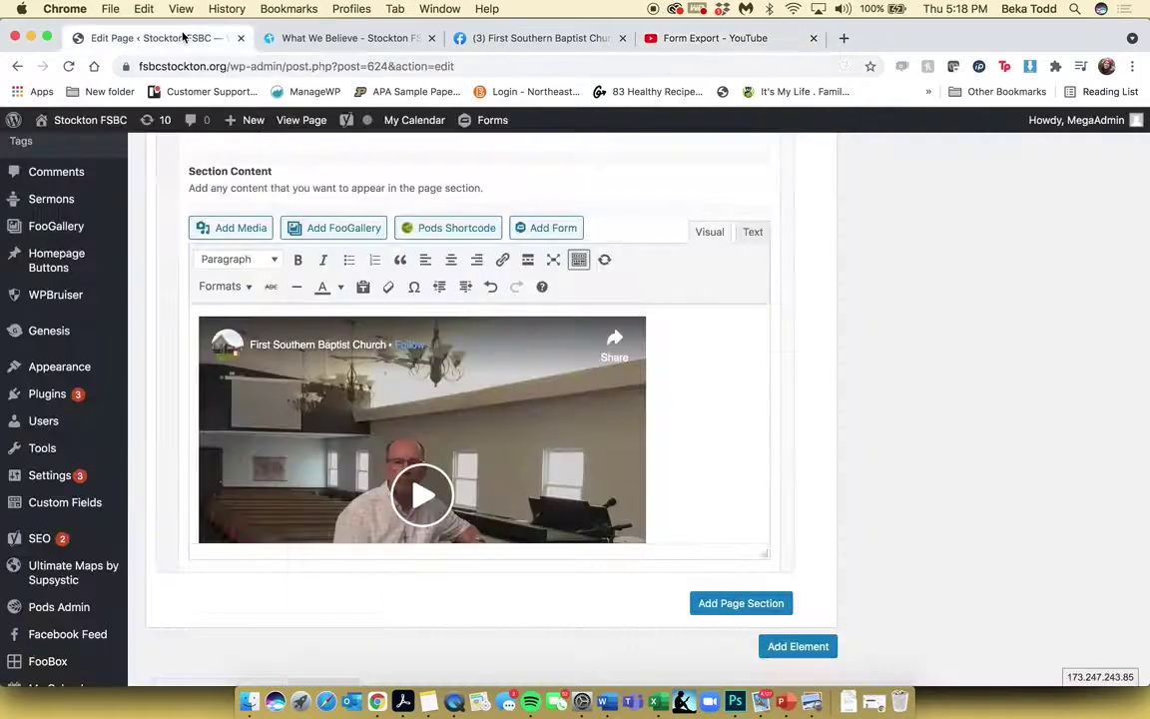
click(755, 232)
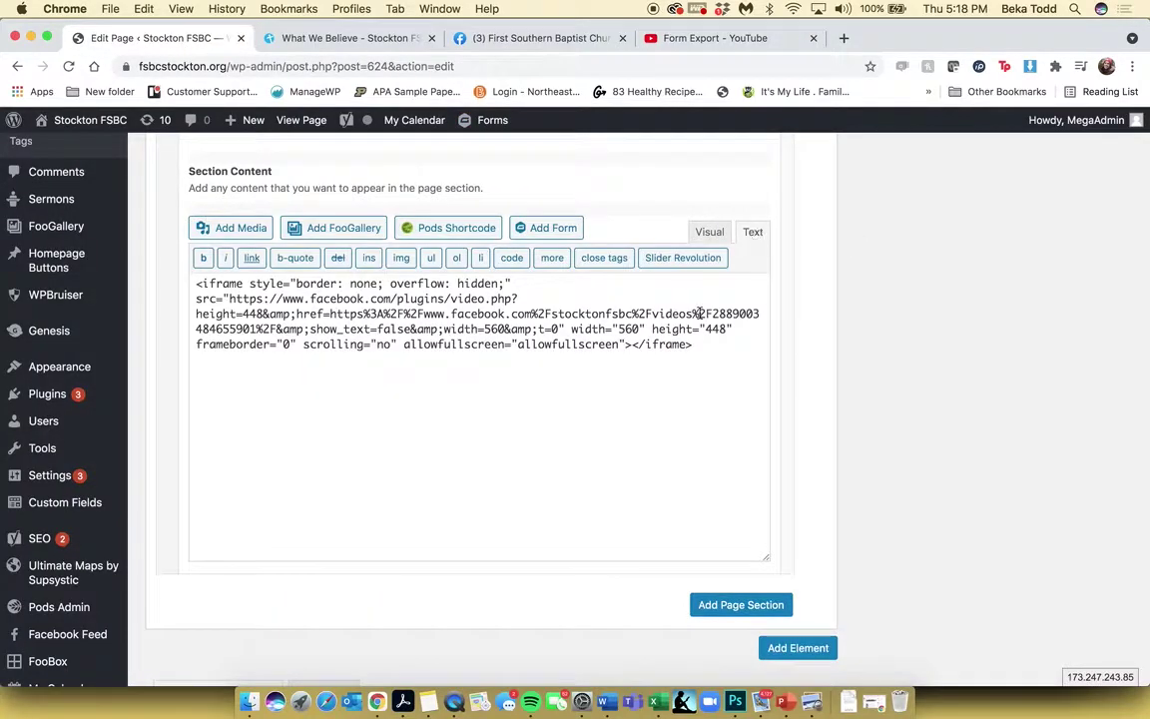
click(710, 232)
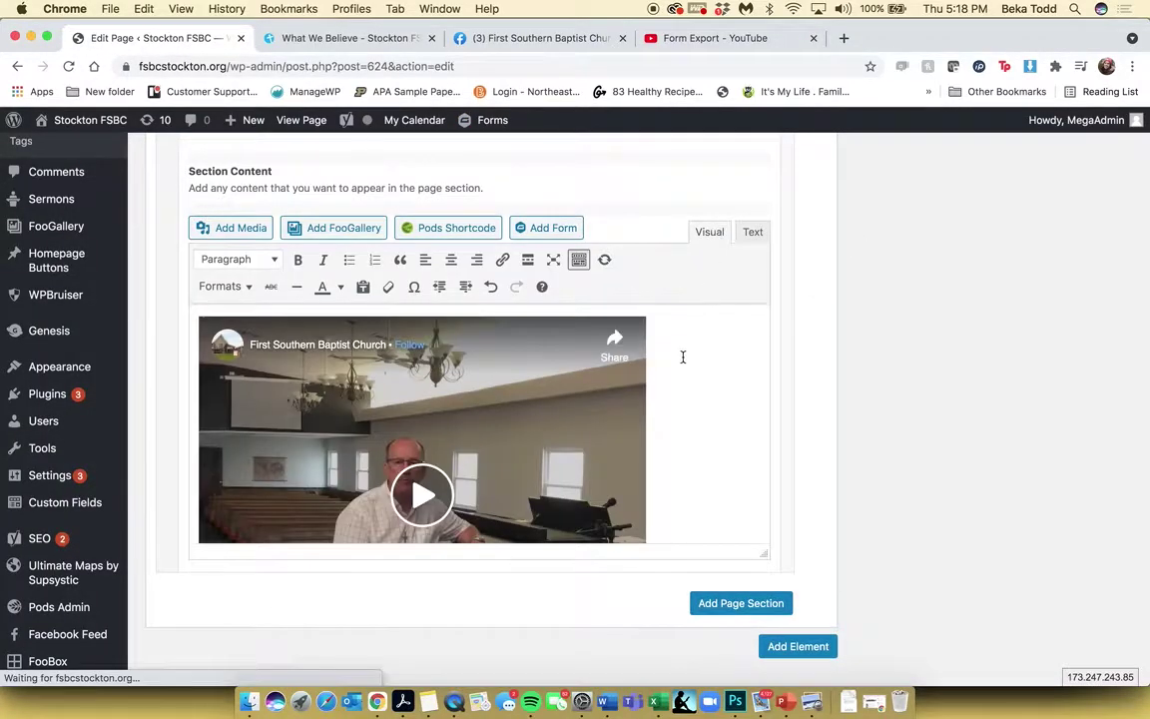
scroll(683, 356, up, 5)
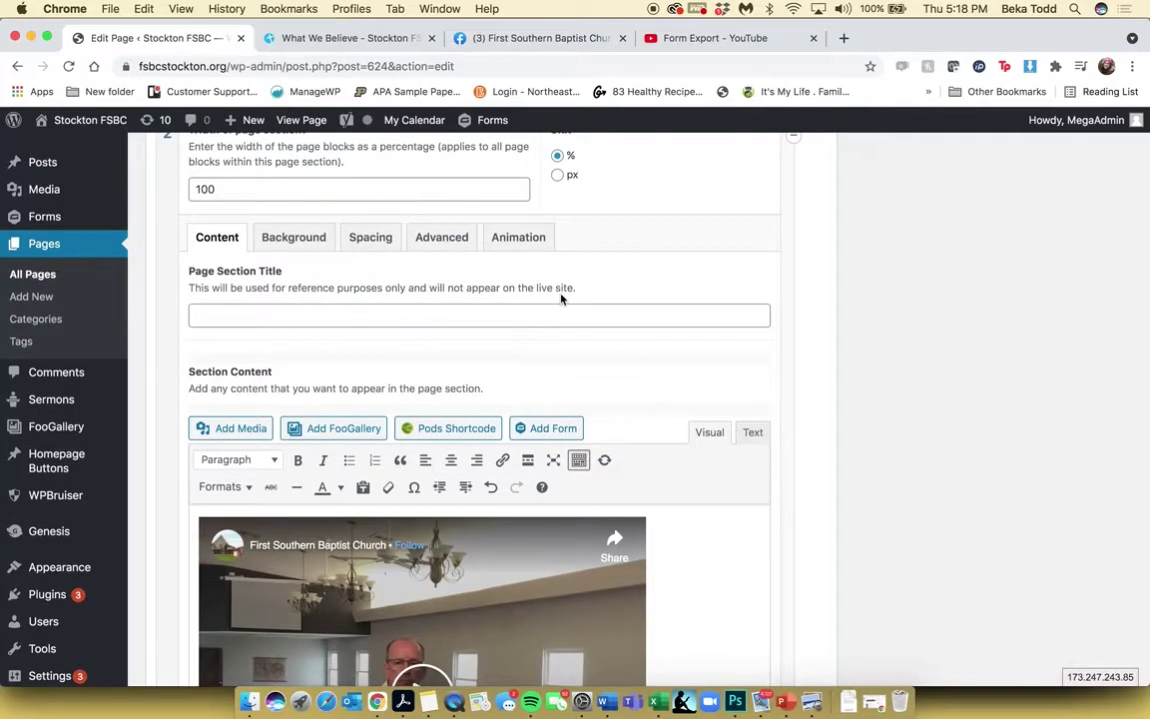
scroll(559, 291, down, 4)
scroll(679, 425, down, 3)
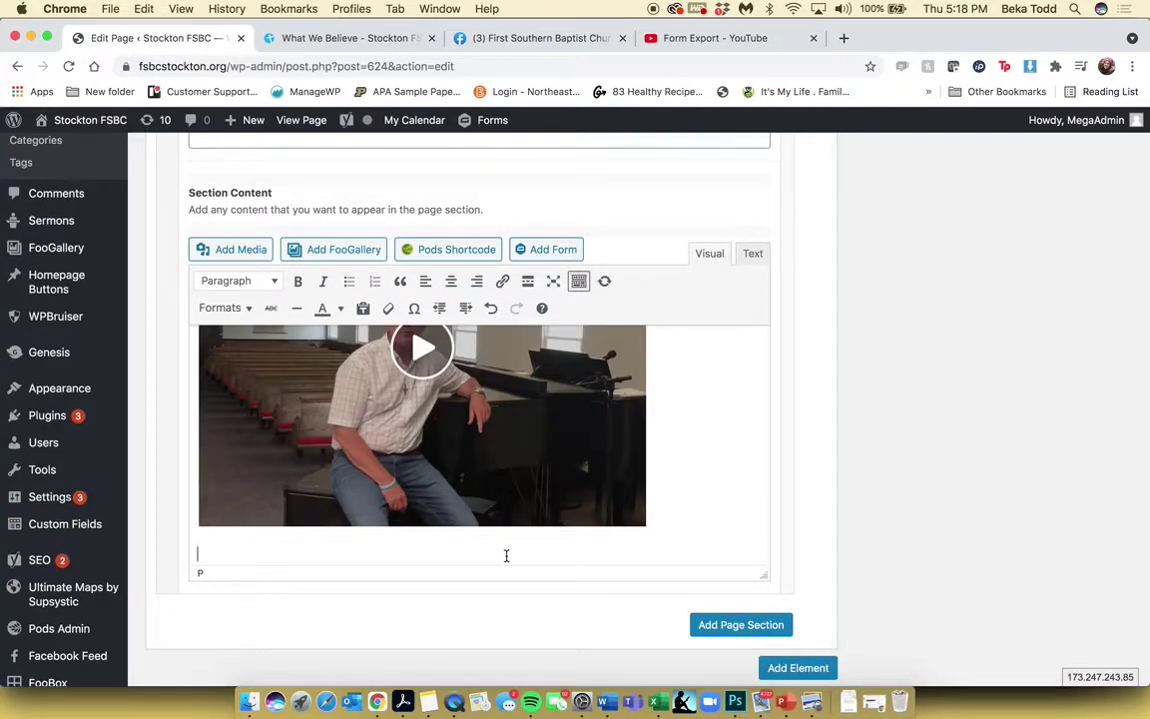
scroll(494, 451, up, 8)
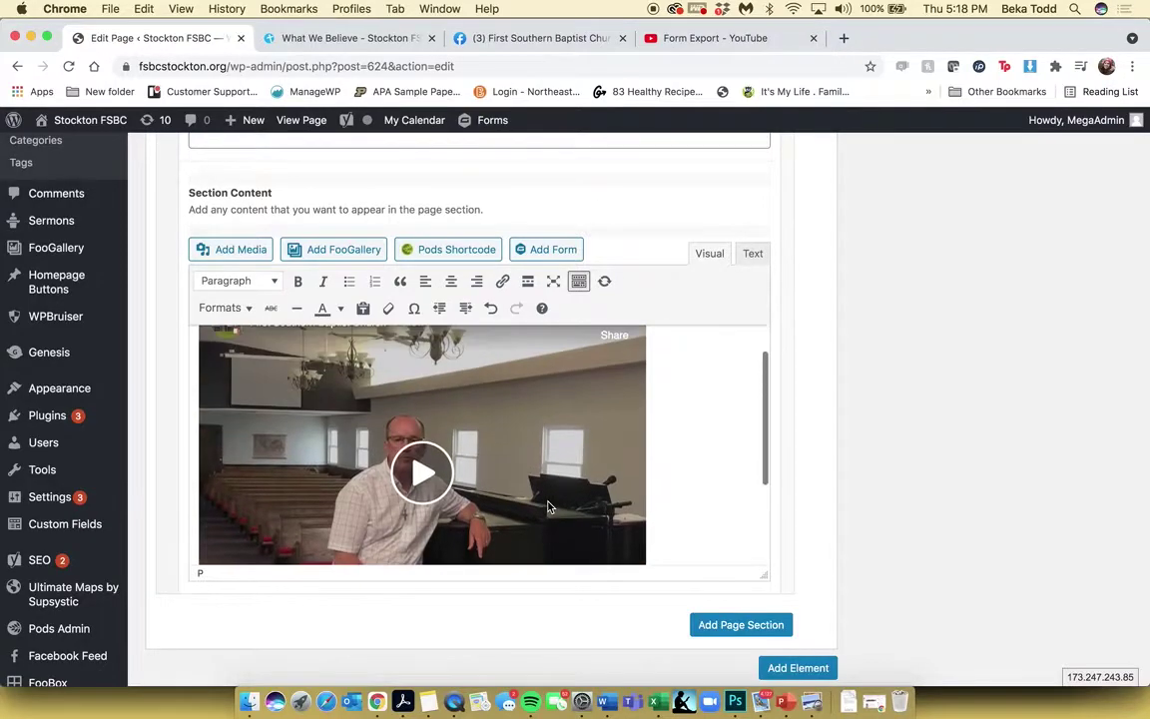
- Examine the second page section's background image, position and color settings
click(296, 333)
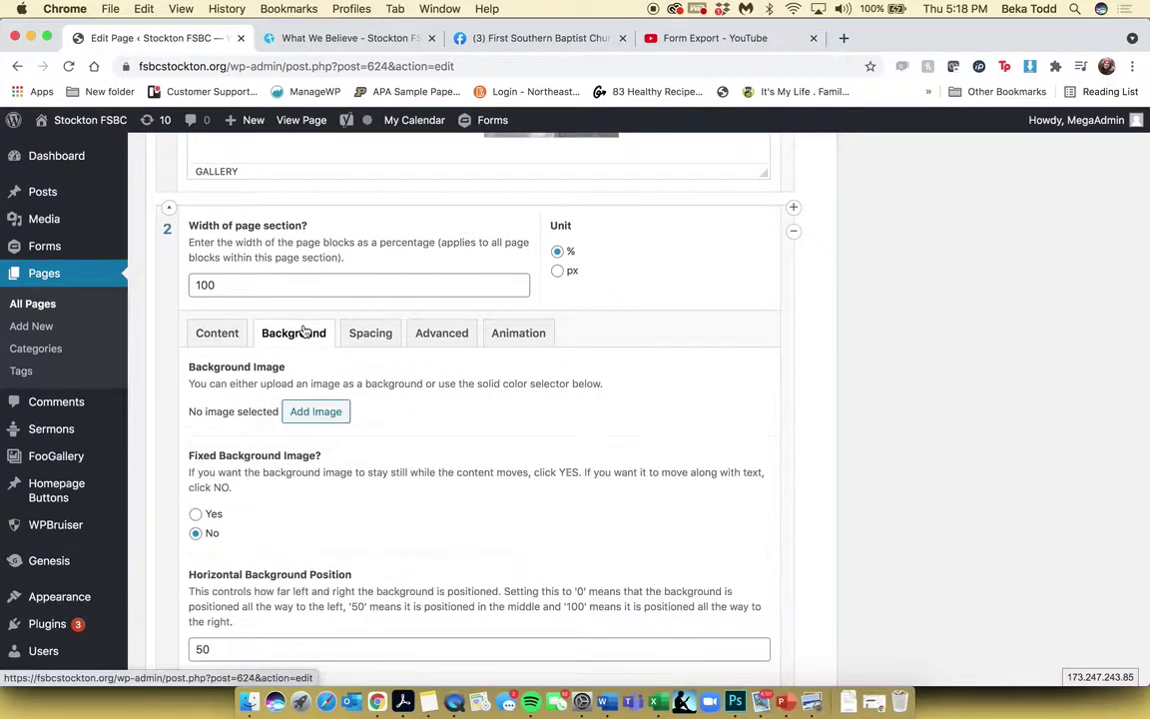
scroll(289, 520, down, 5)
click(257, 603)
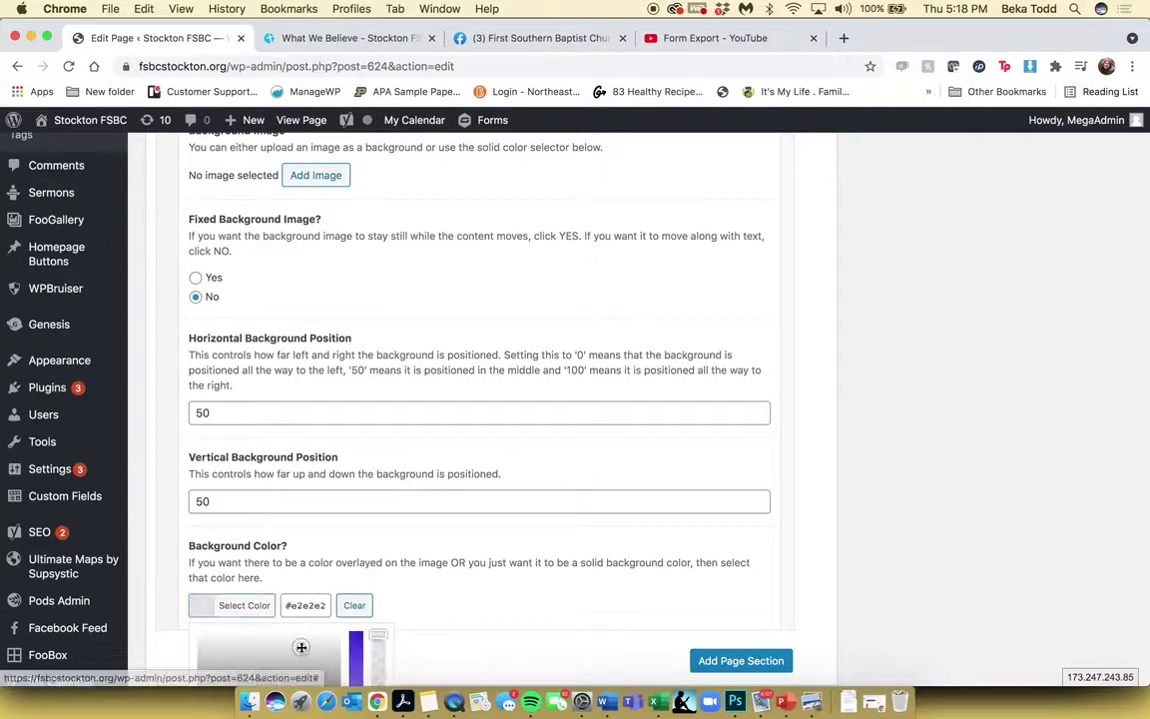
click(467, 602)
- Leave the Gallery page editor for the list of all pages, discarding the unsaved changes
scroll(466, 602, up, 10)
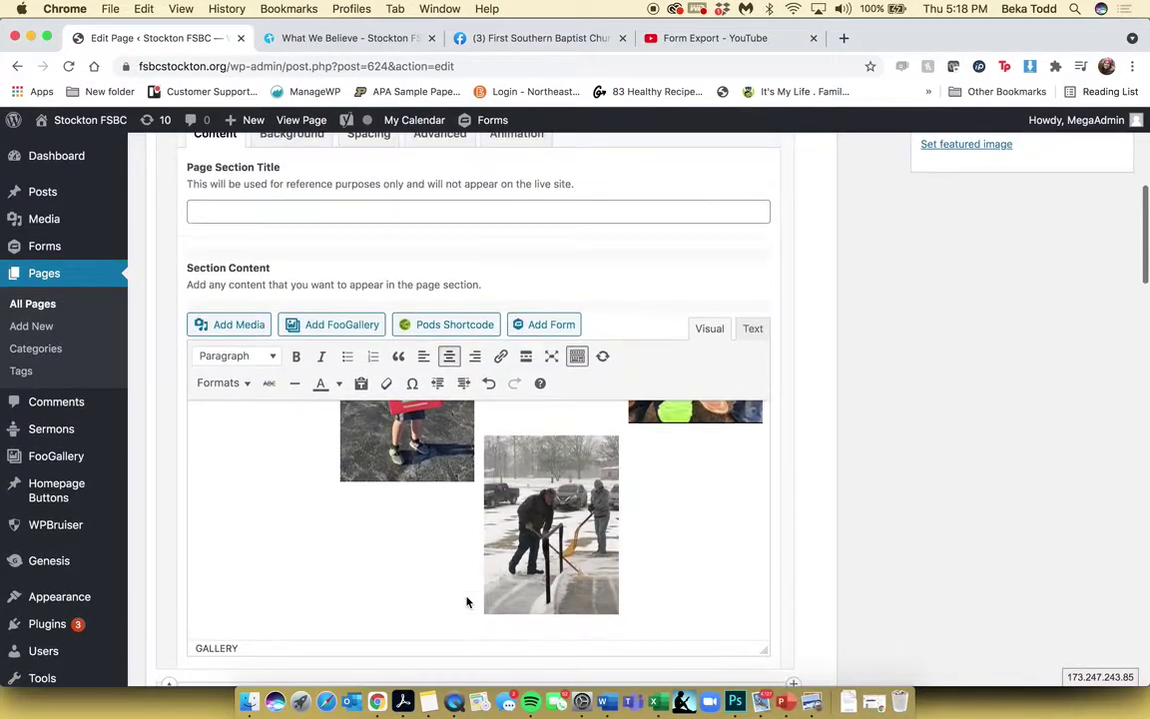
scroll(466, 602, down, 4)
scroll(466, 602, up, 15)
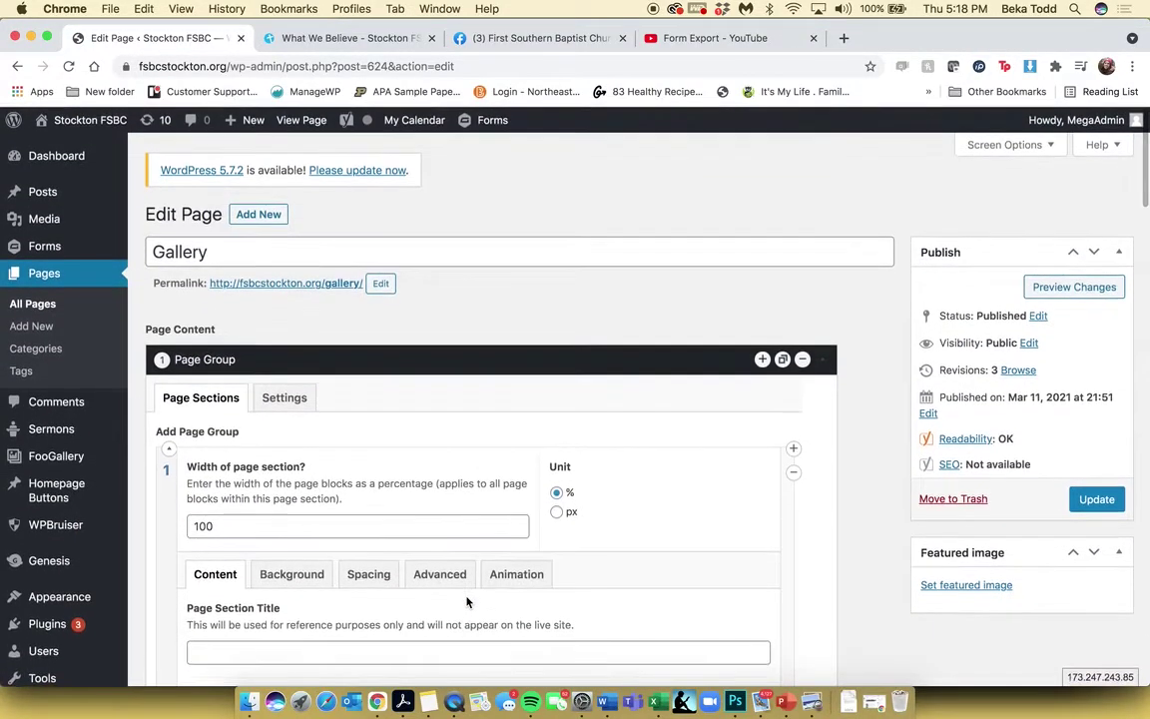
click(42, 309)
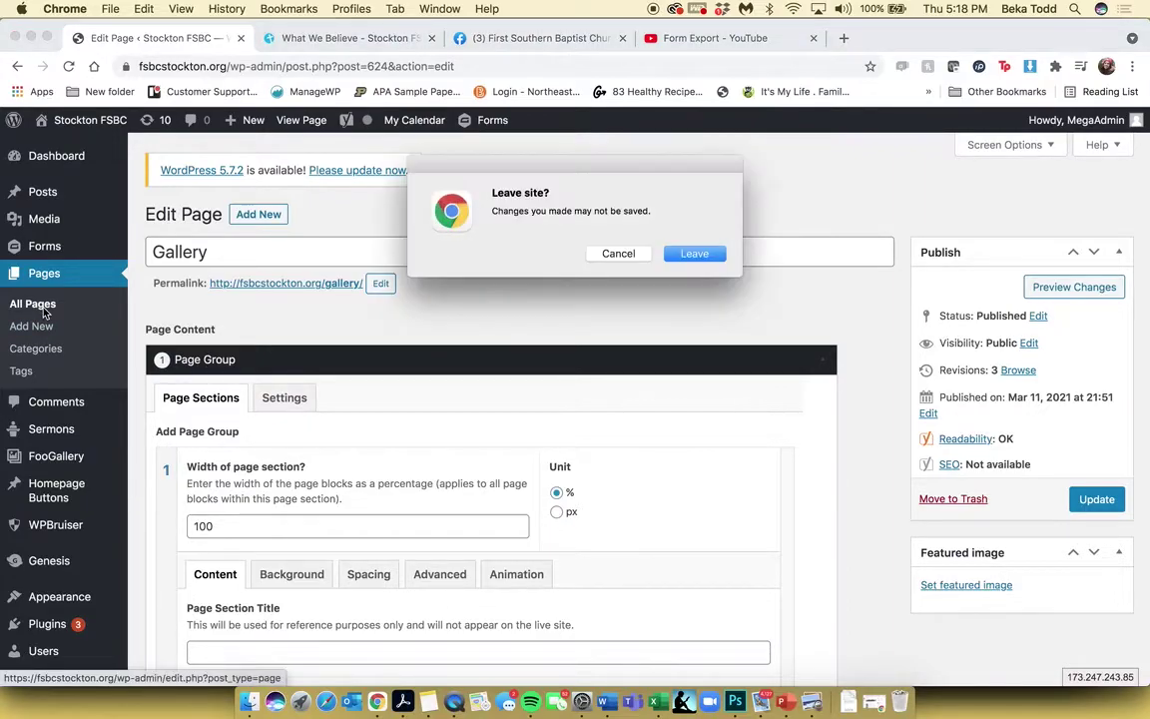
click(699, 254)
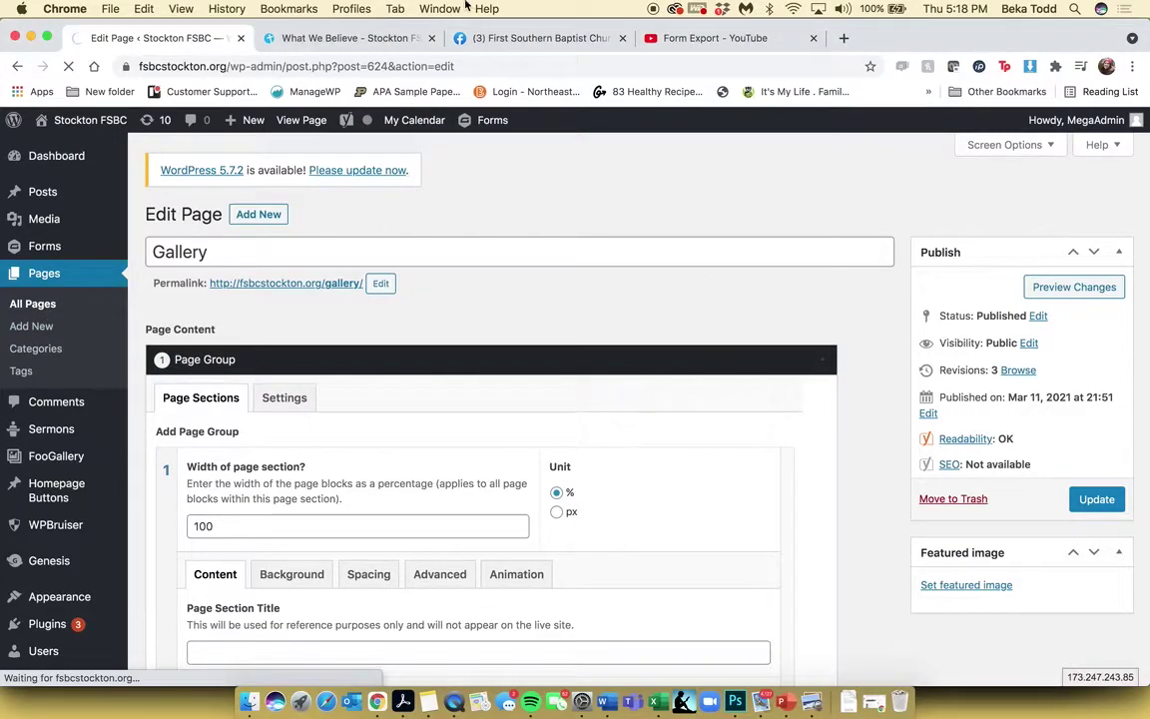
- View the photos on the live site's Gallery page under Activities
click(368, 39)
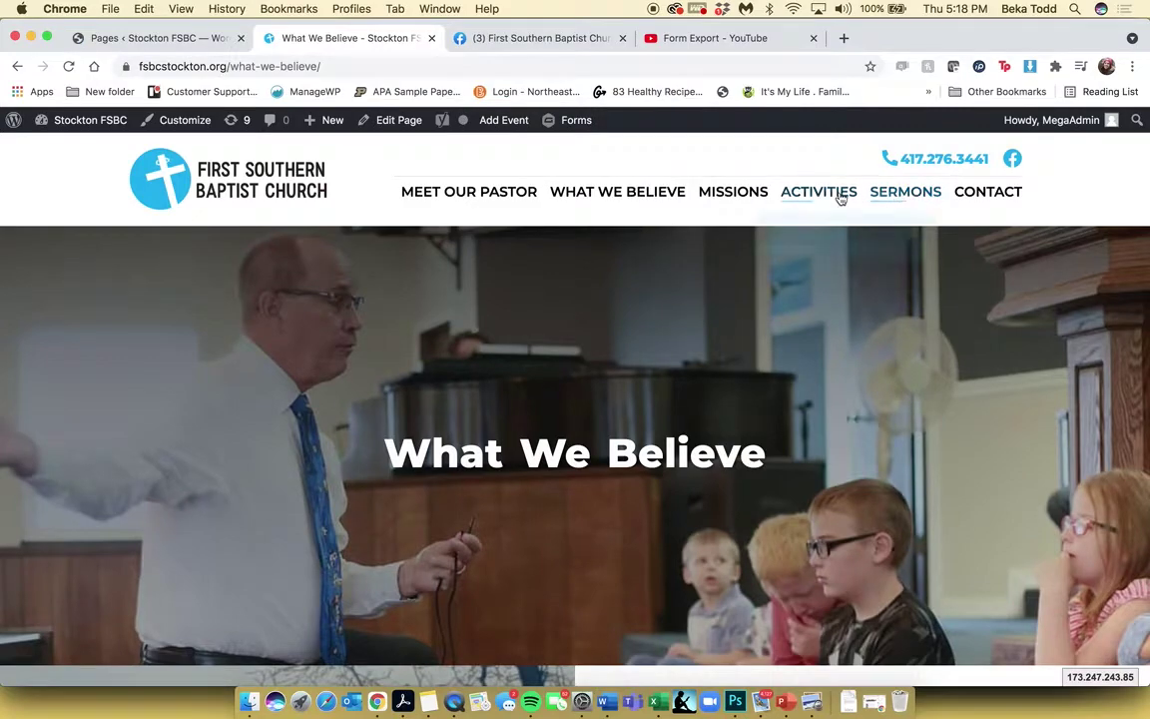
mouse_move(834, 200)
click(790, 251)
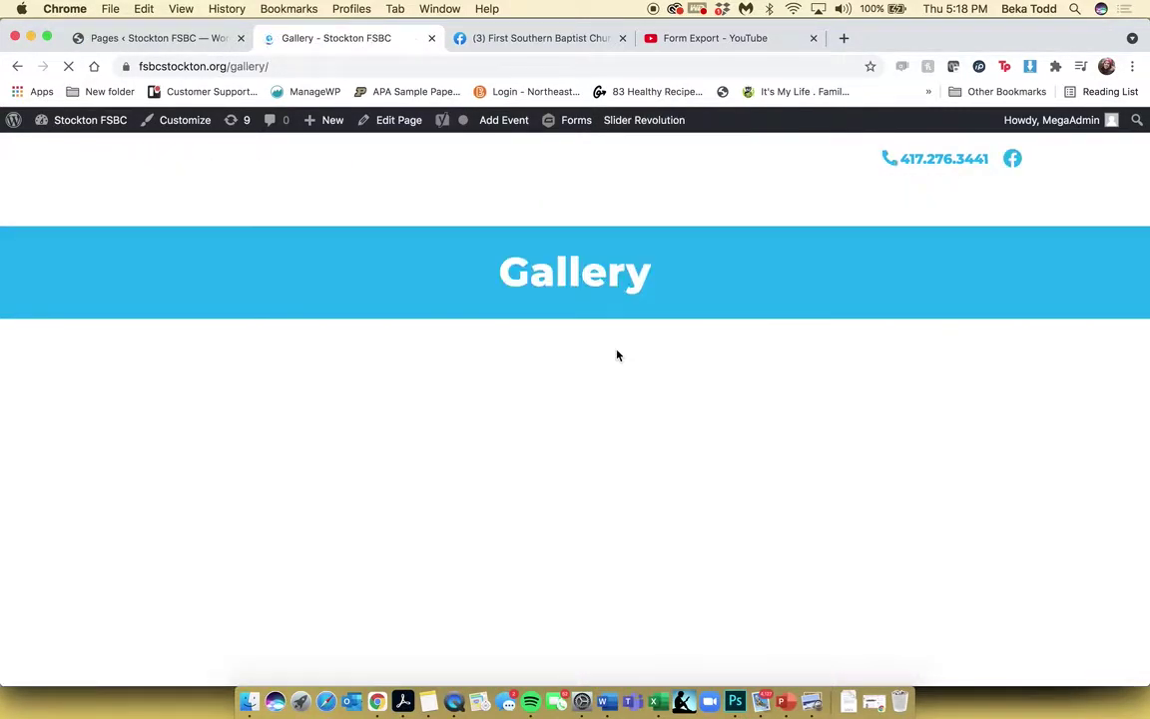
scroll(616, 352, down, 2)
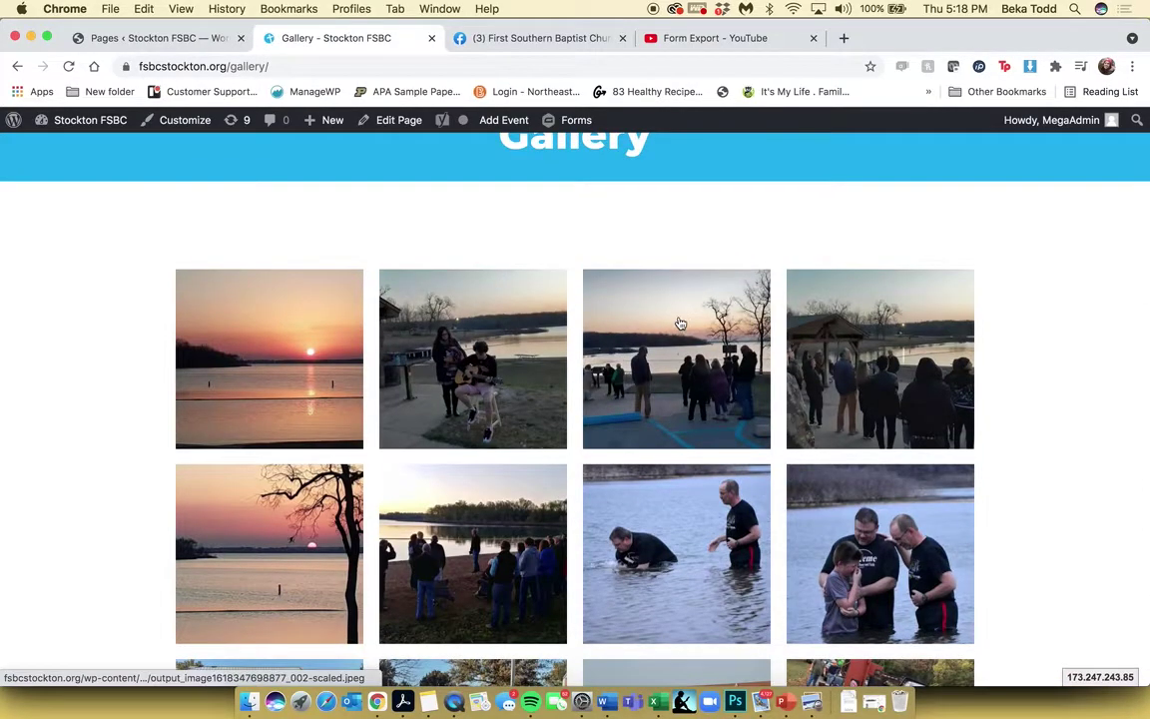
- From the admin page list, open the sermons page for editing, look at its empty layout and return to the list
click(151, 39)
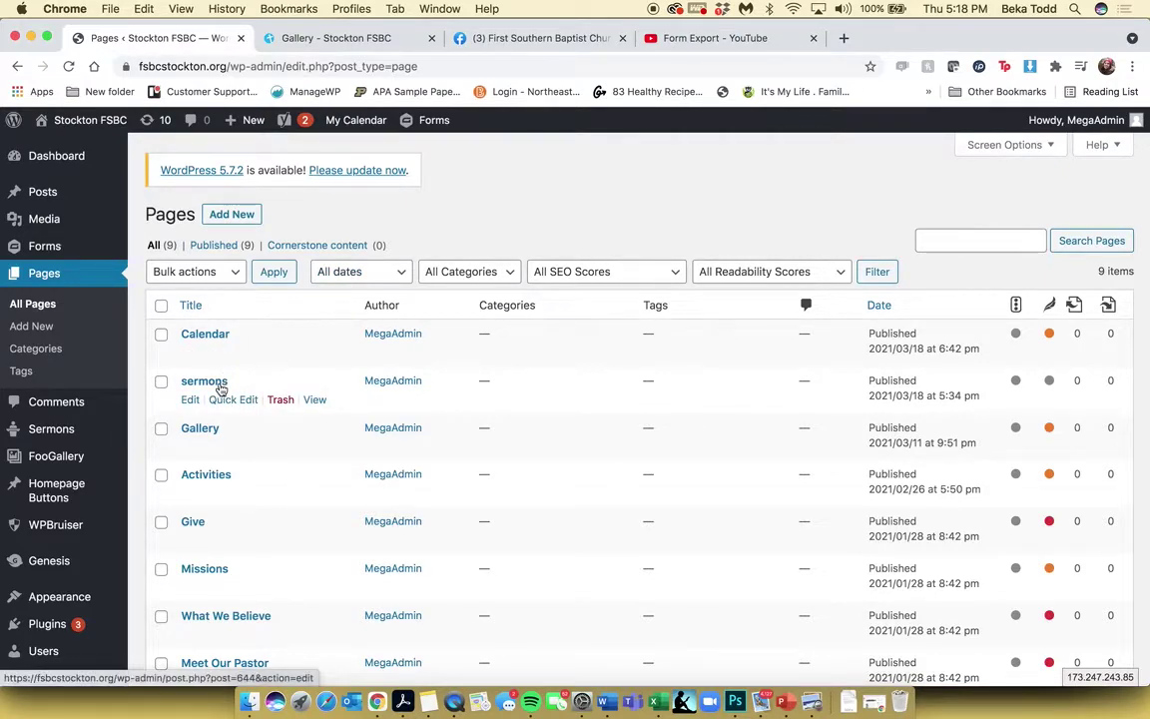
click(221, 389)
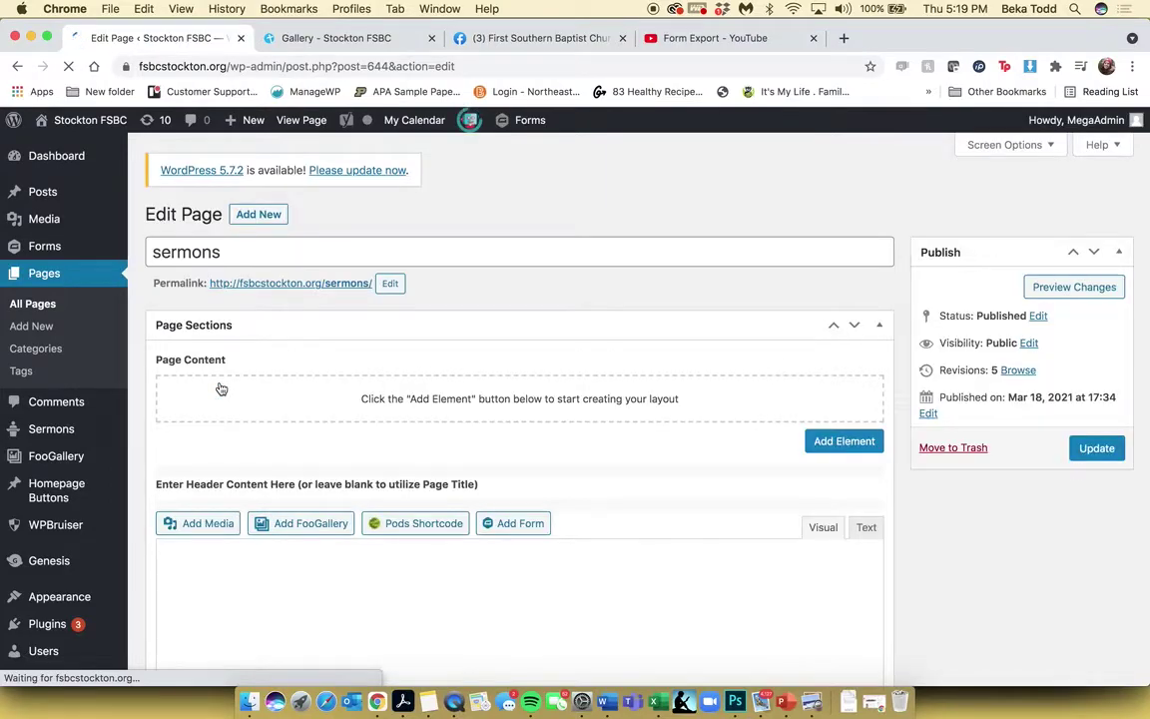
scroll(231, 366, left, 3)
scroll(230, 366, left, 3)
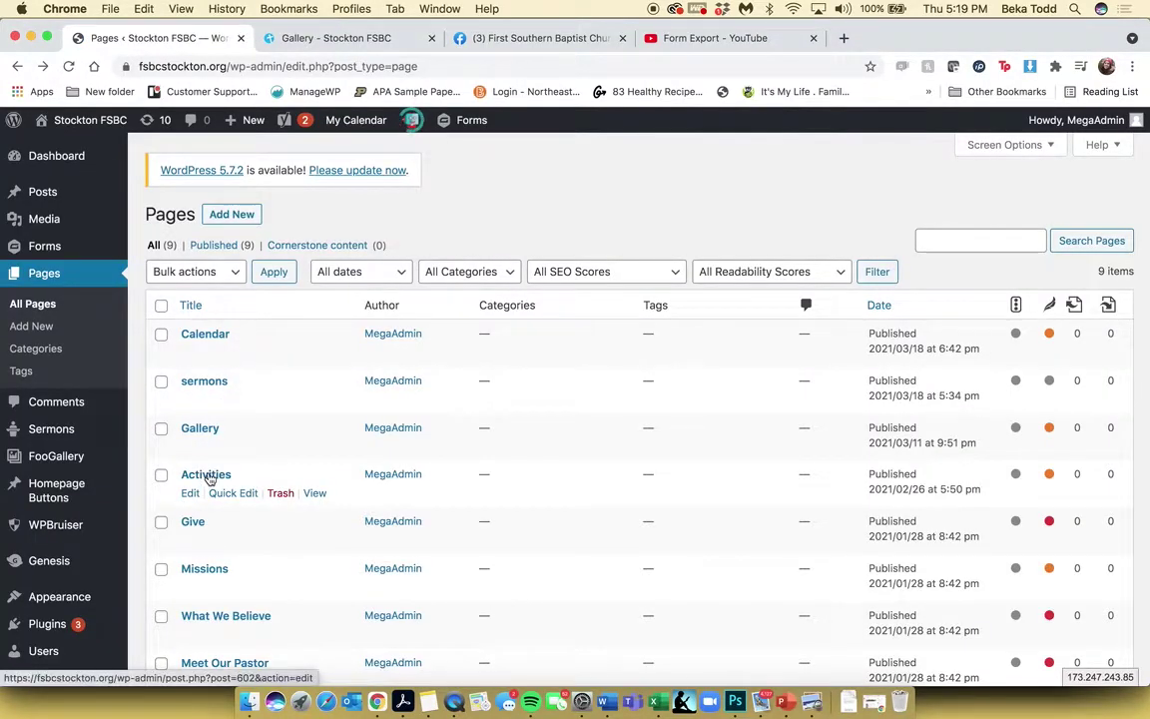
- Open the Activities page for editing, inspect the gallery in its section content and return to the page list
click(195, 475)
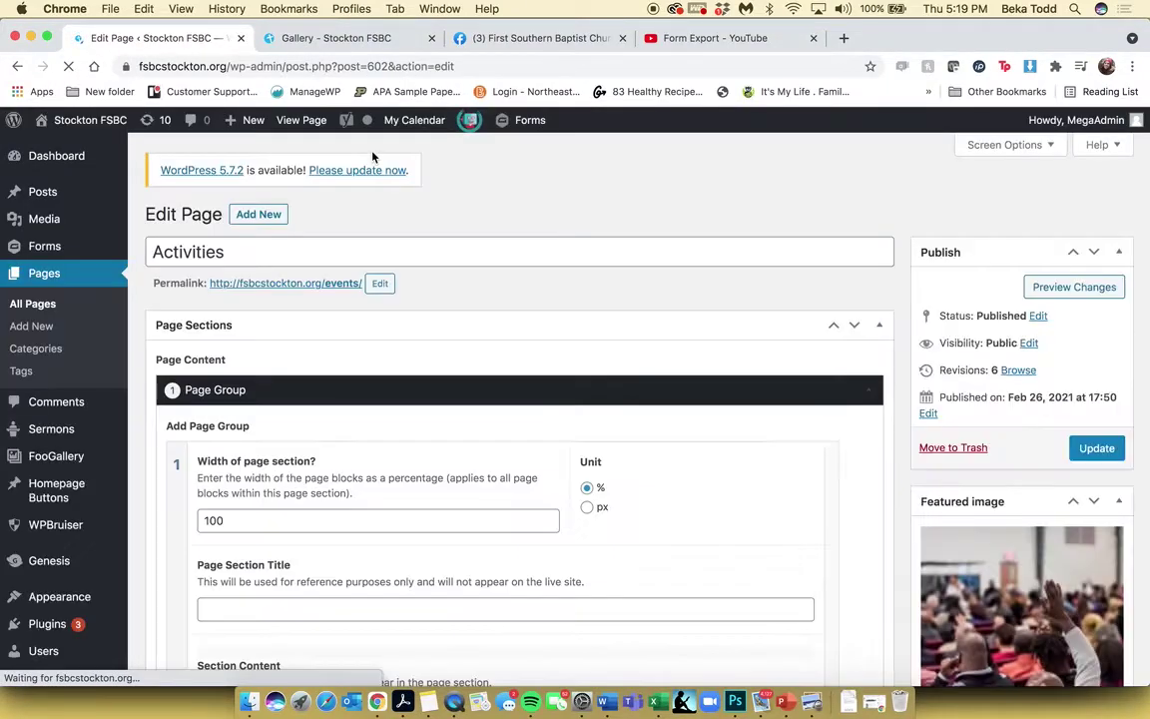
scroll(373, 157, down, 5)
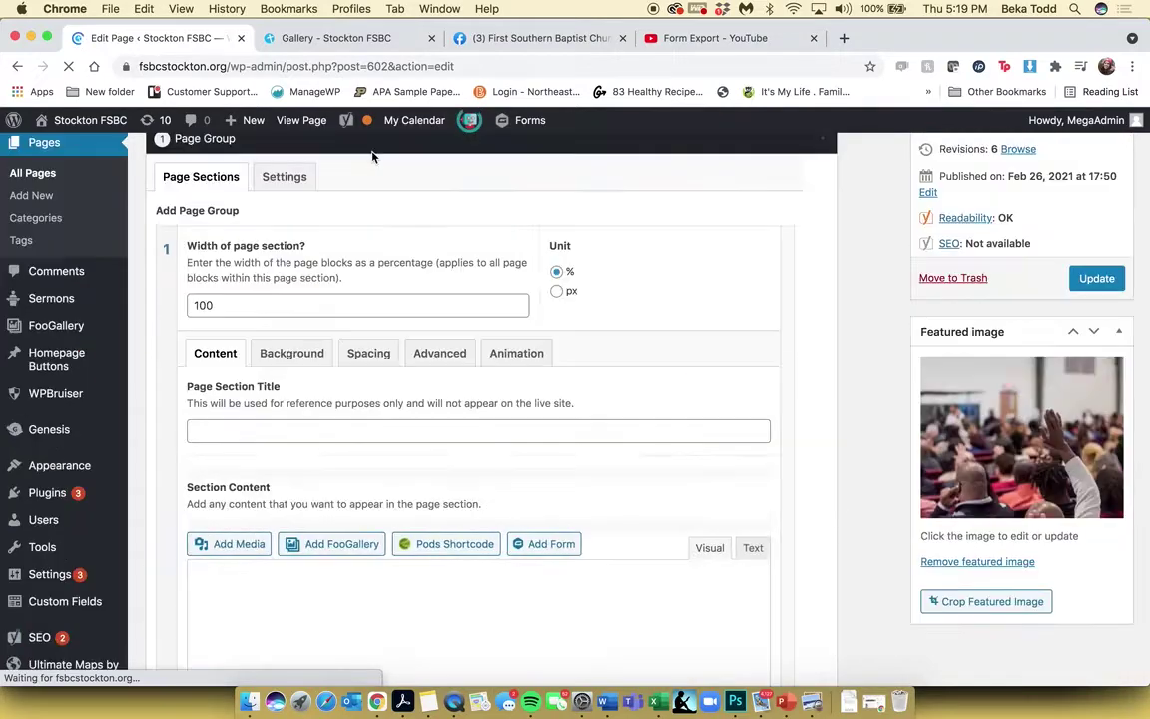
scroll(372, 157, down, 4)
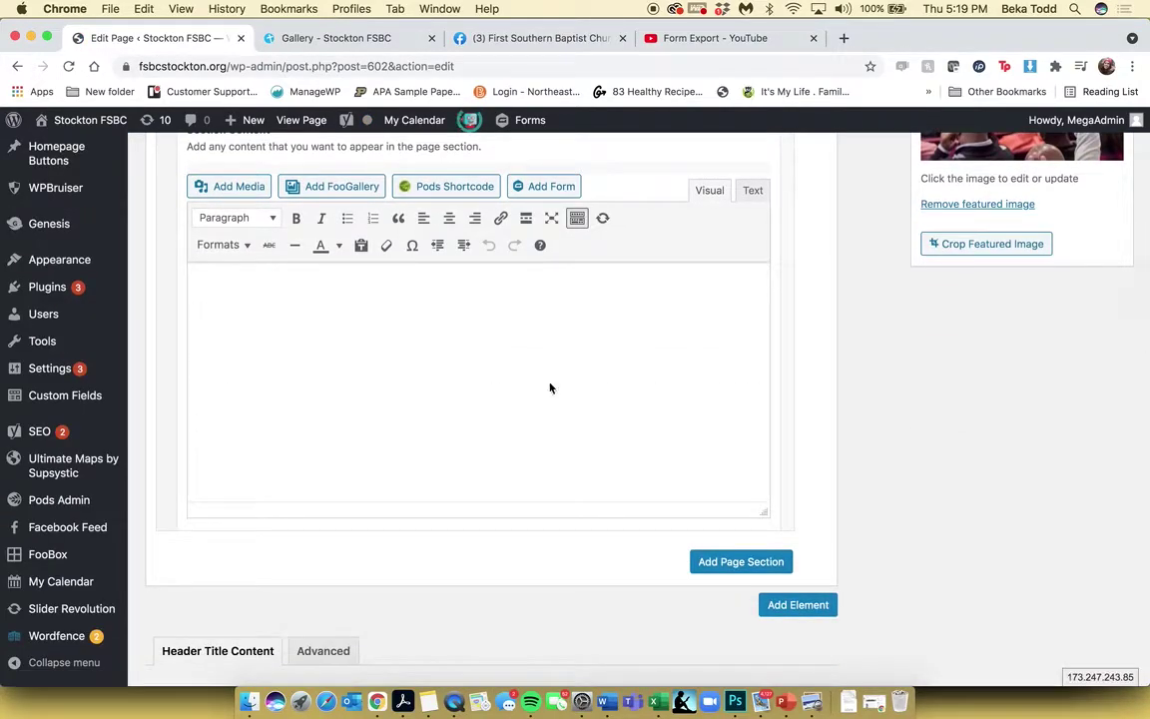
click(477, 391)
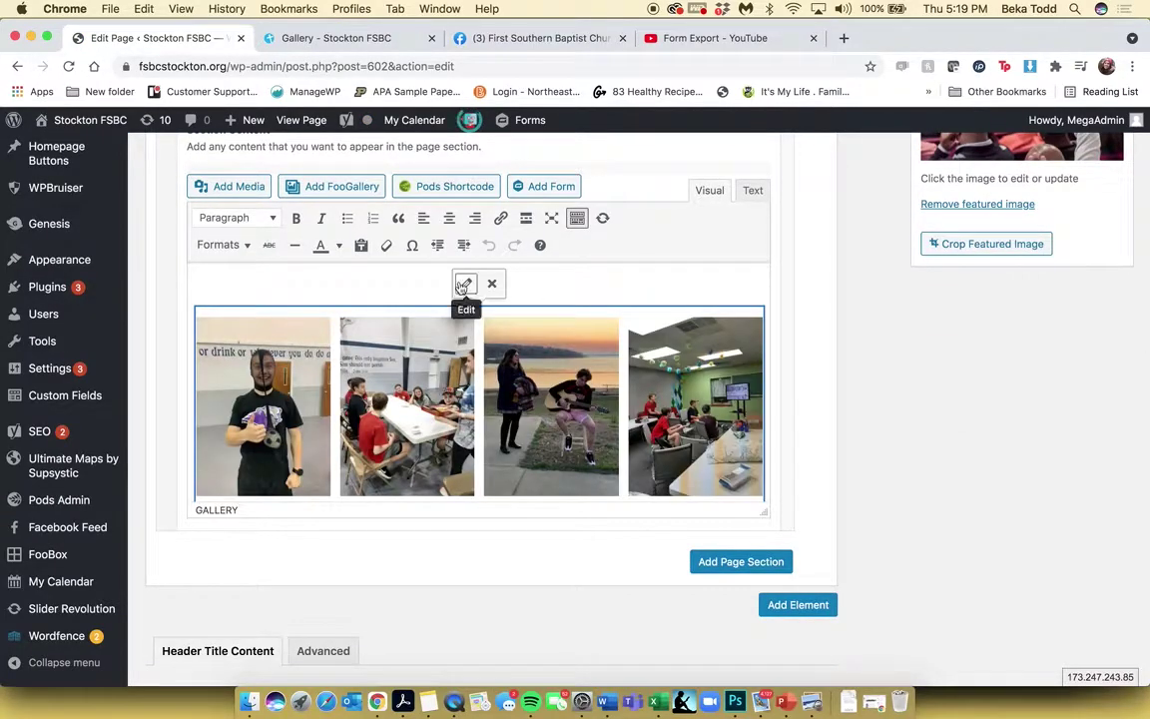
scroll(361, 398, left, 5)
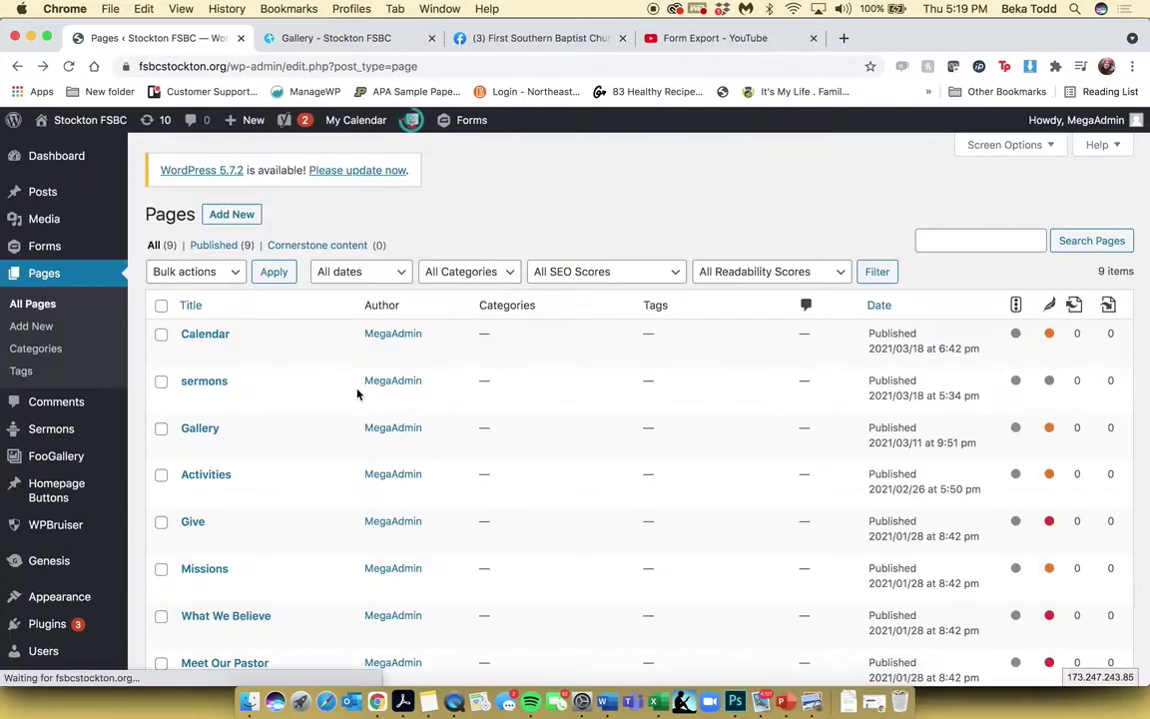
- Open the Give page for editing, look over its section content and return to the page list
scroll(226, 477, down, 4)
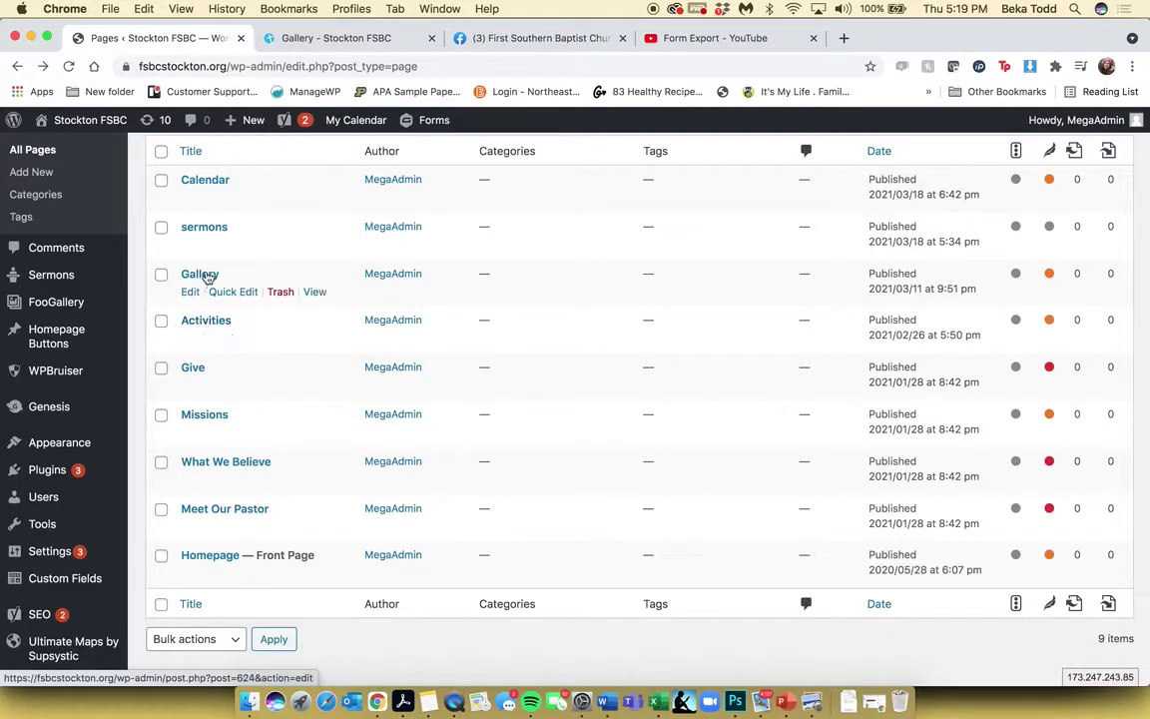
click(195, 369)
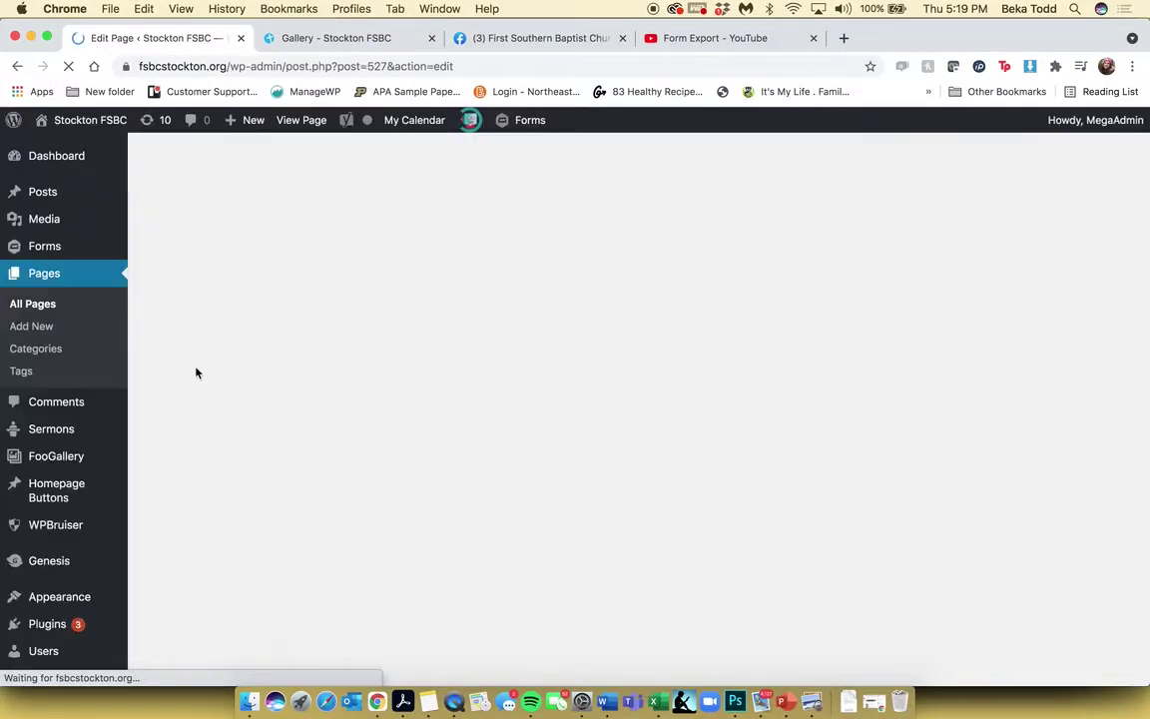
scroll(465, 373, down, 5)
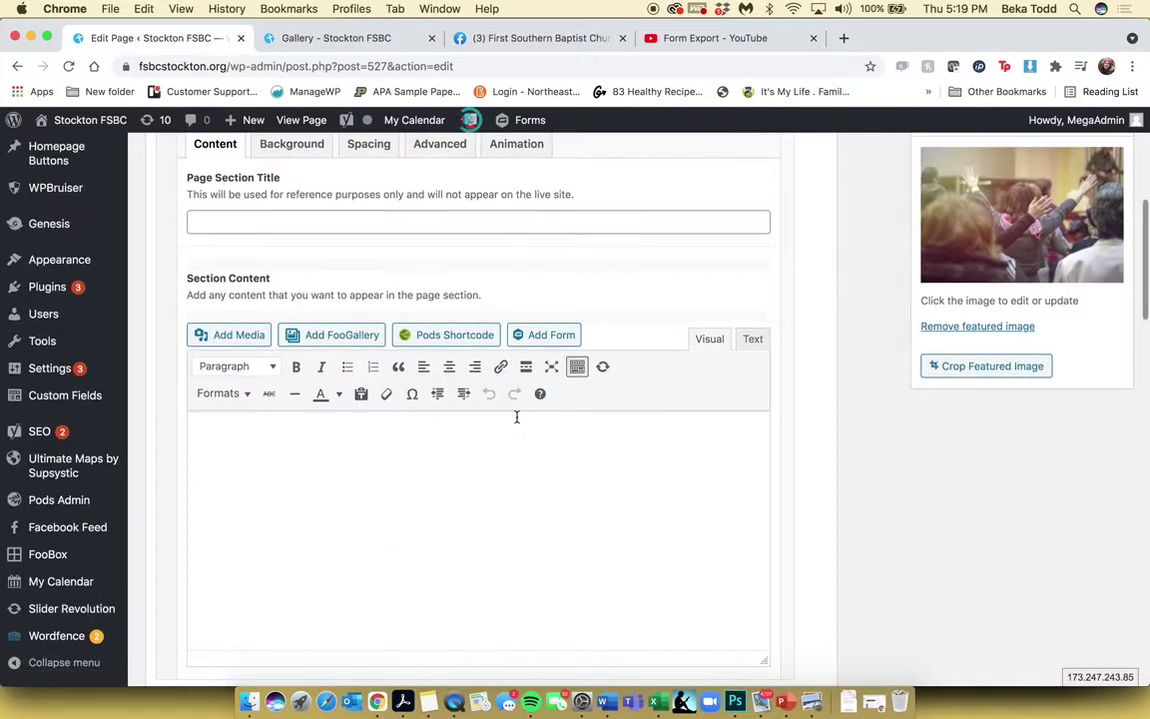
scroll(517, 422, down, 3)
key(super+bracketleft)
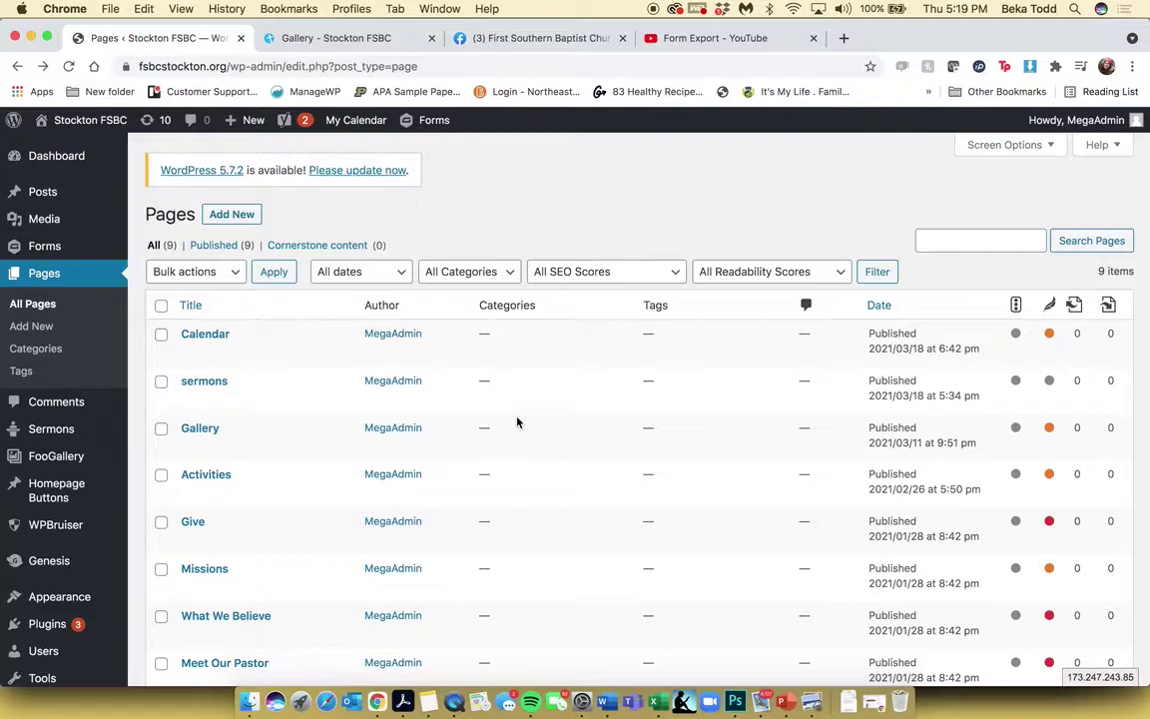
- Open the list of all sermons and start adding a new sermon
mouse_move(67, 442)
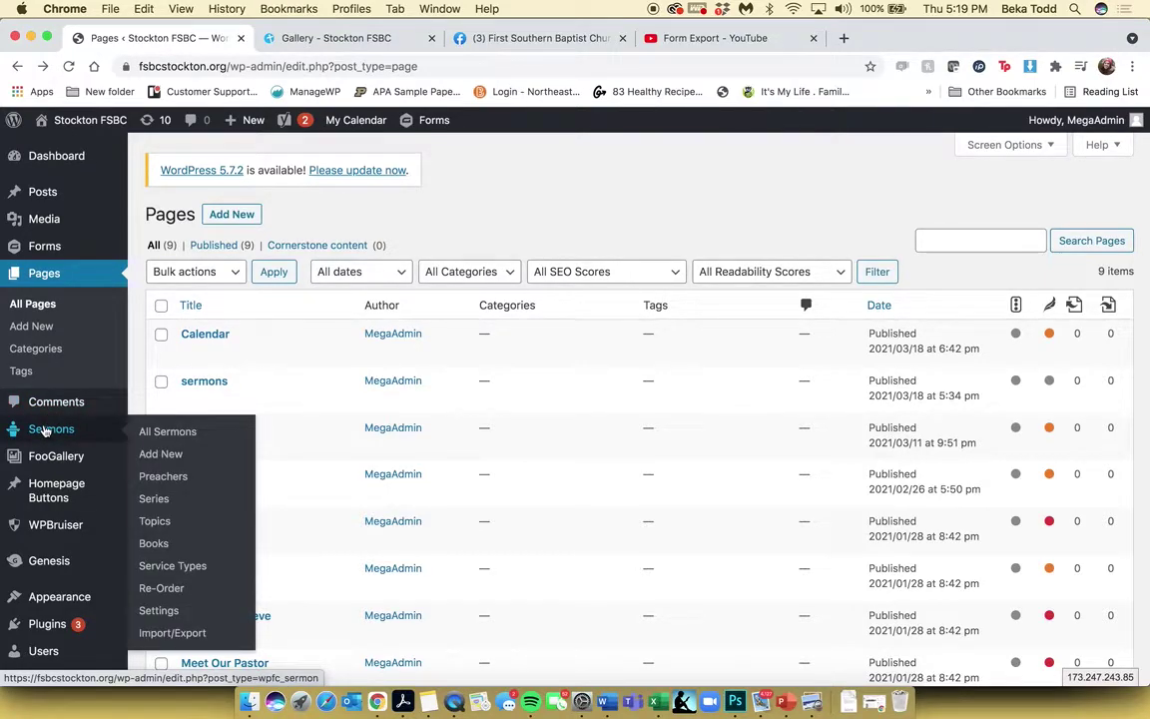
click(40, 436)
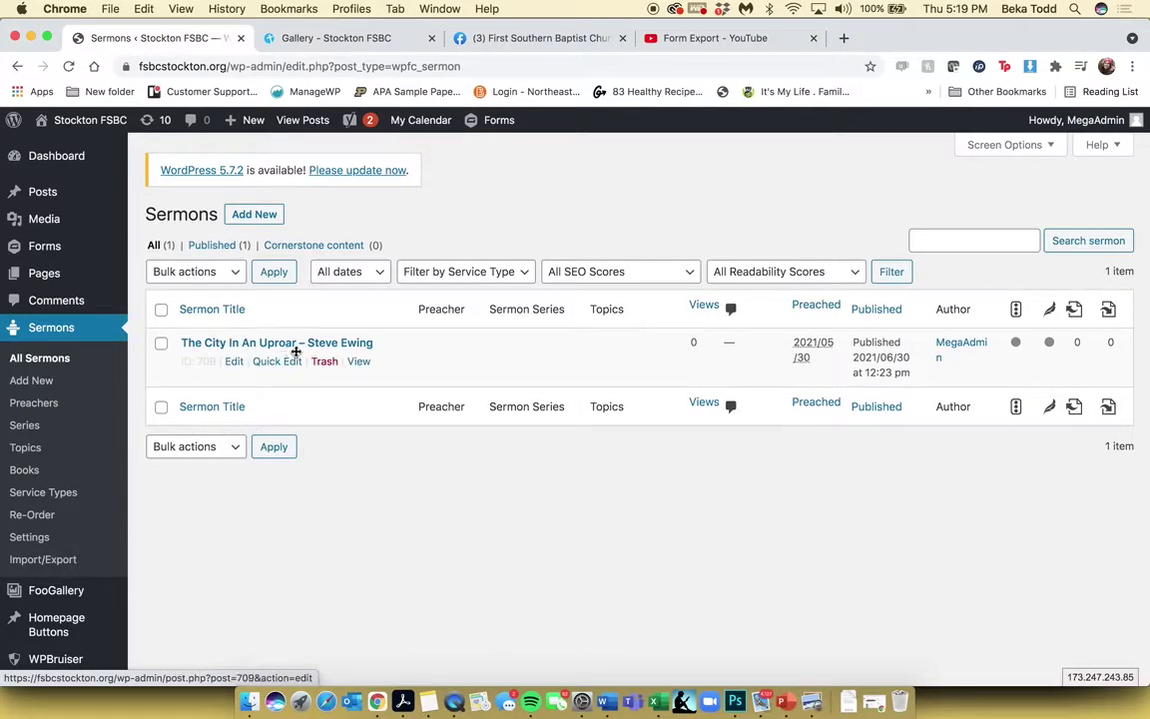
click(257, 215)
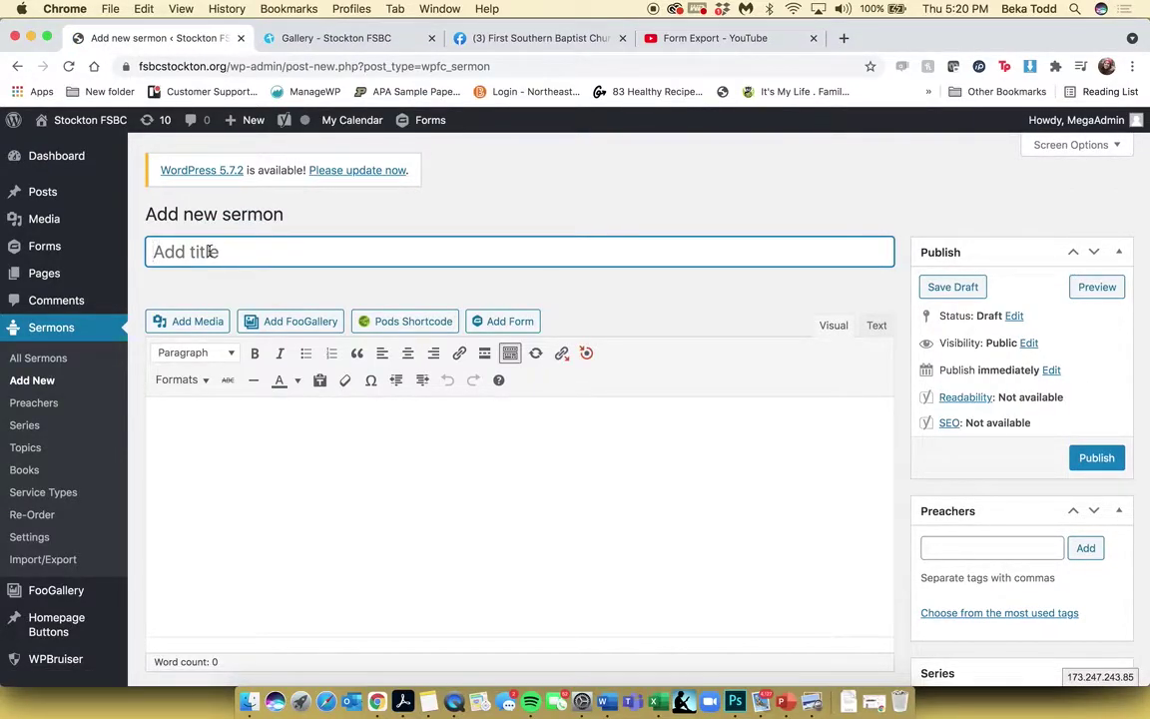
- Set the new sermon's preached date to 07/18/2021 and keep its service type as None
scroll(347, 465, down, 5)
click(359, 336)
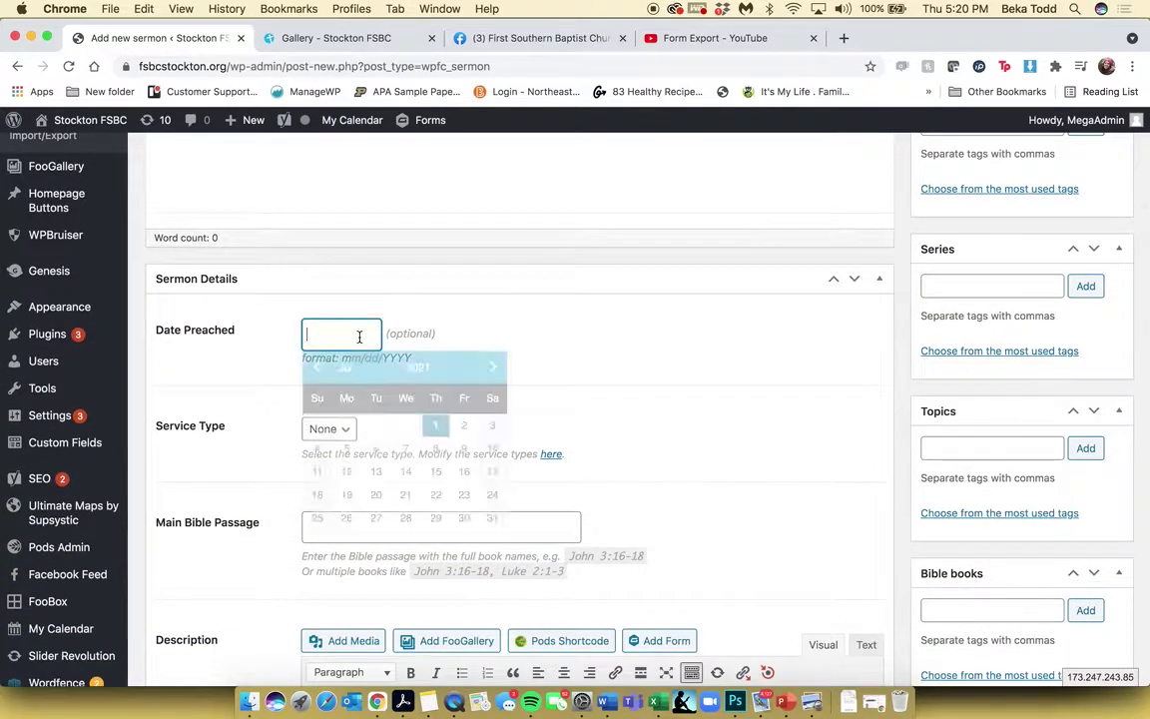
click(314, 495)
click(329, 428)
click(389, 400)
scroll(387, 397, down, 3)
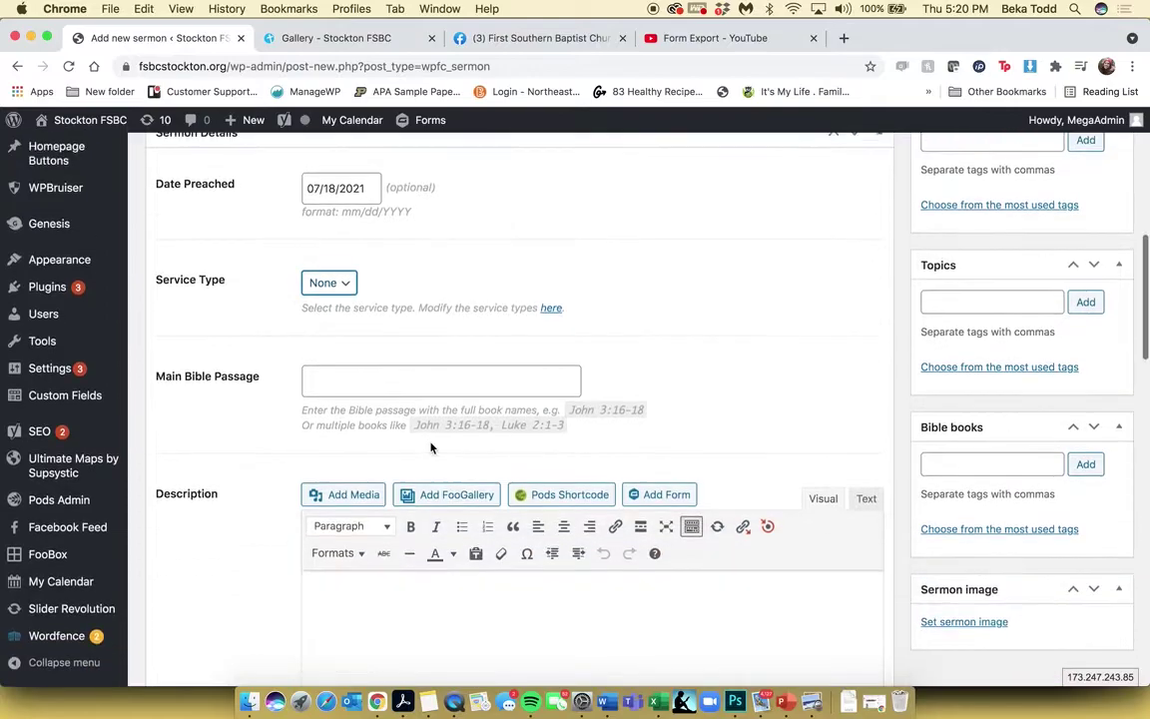
- Look over the new sermon's Main Bible Passage, Description, Series and Preachers fields, leaving them blank
click(424, 384)
scroll(439, 450, down, 2)
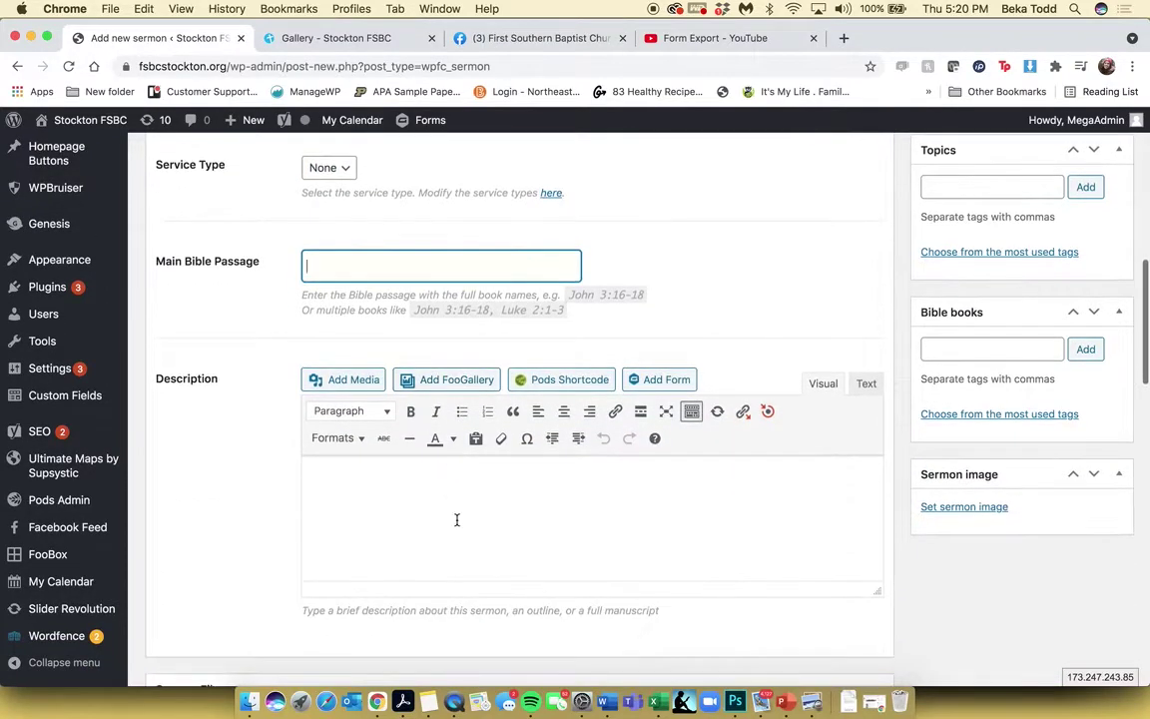
scroll(849, 539, up, 1)
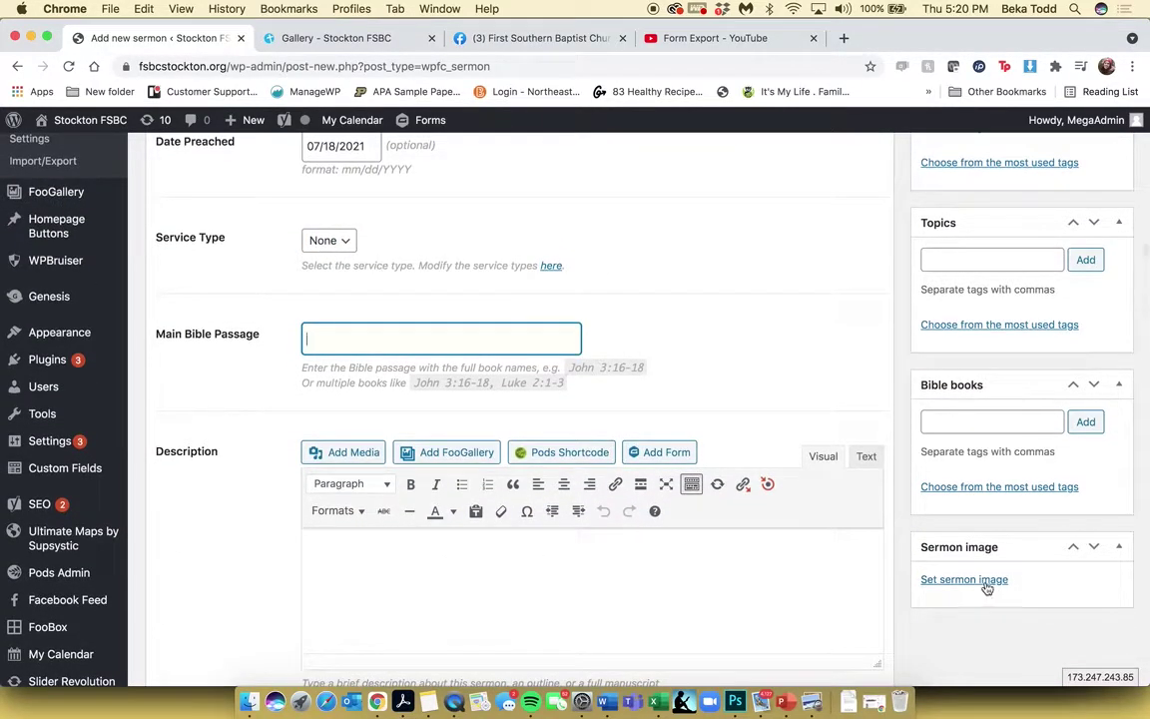
scroll(975, 389, up, 1)
scroll(971, 307, up, 3)
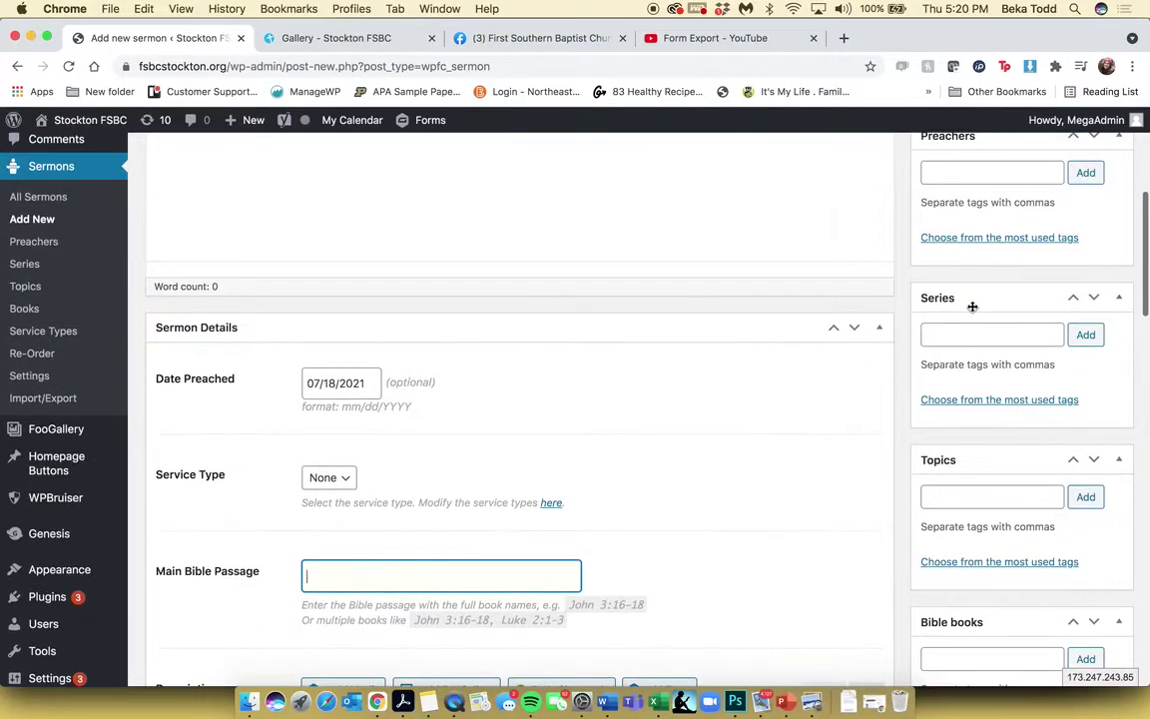
click(966, 337)
scroll(966, 339, up, 2)
click(981, 298)
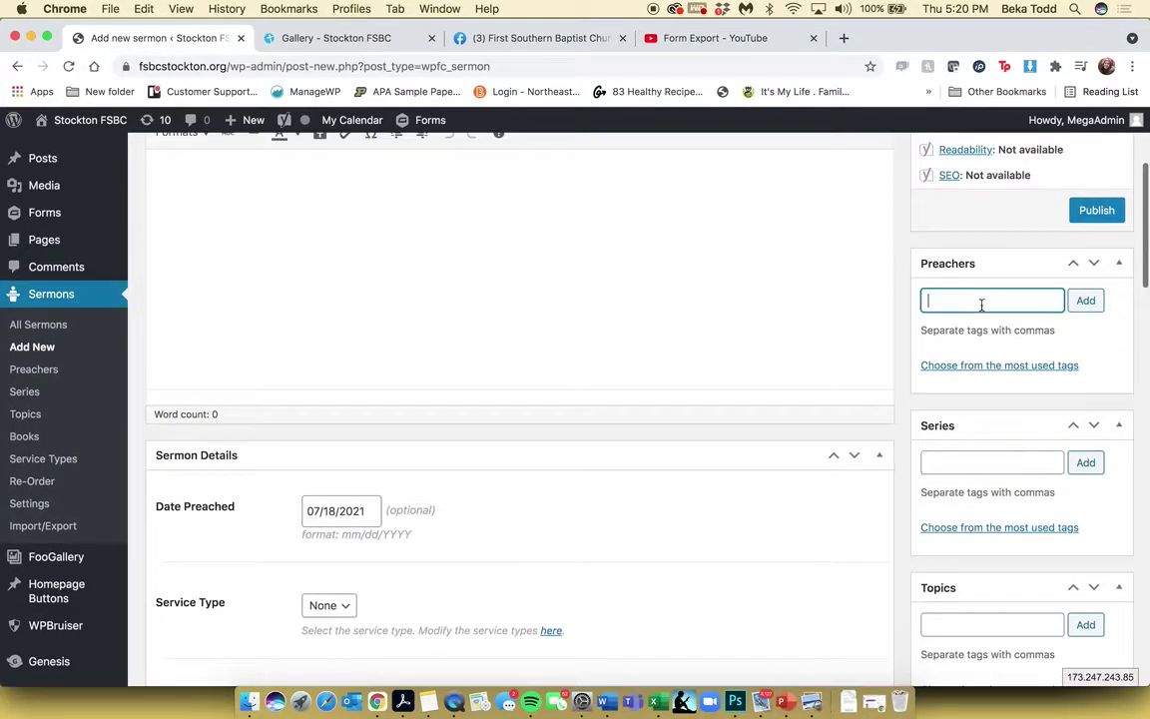
- Attach 5-30-2021_AM_The_City_In_An_Uproar.mp3 from the media library as the new sermon's audio
scroll(982, 305, down, 5)
scroll(982, 310, down, 6)
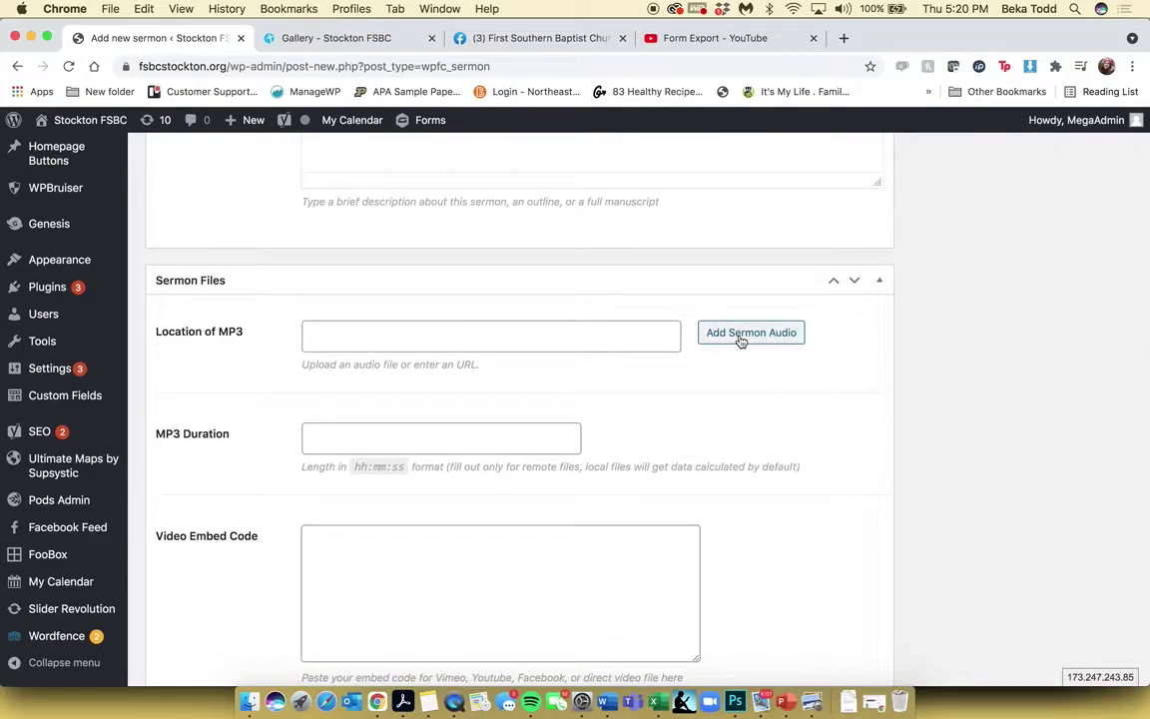
click(741, 340)
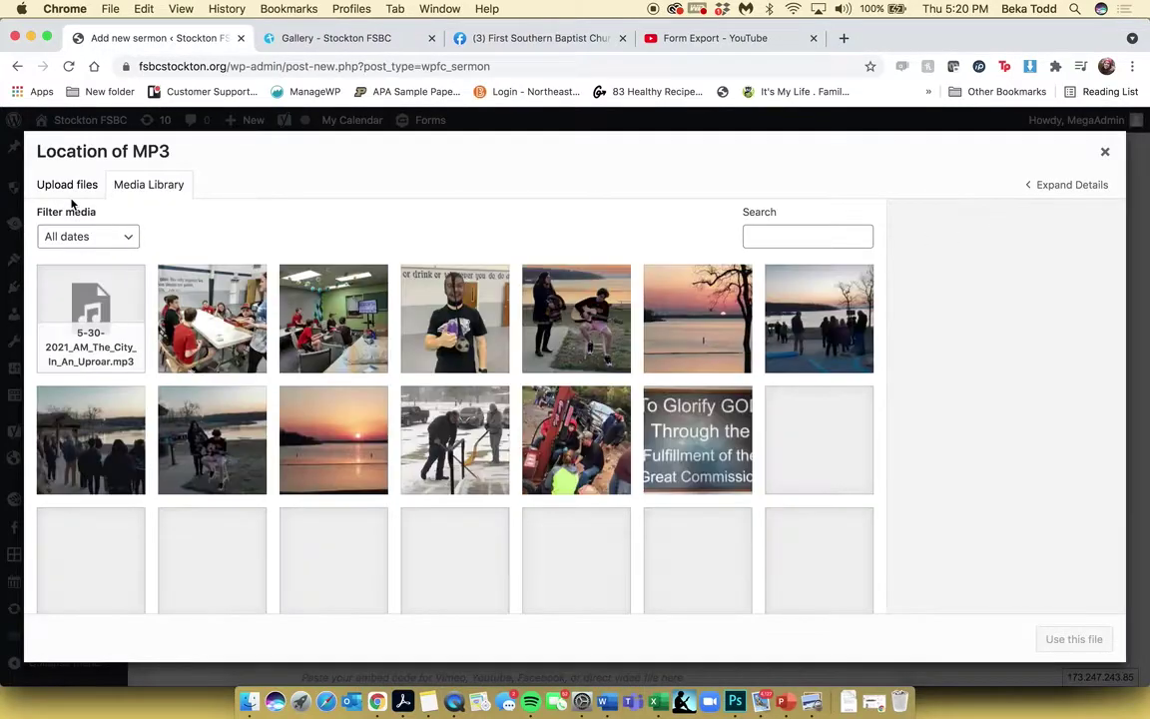
click(70, 186)
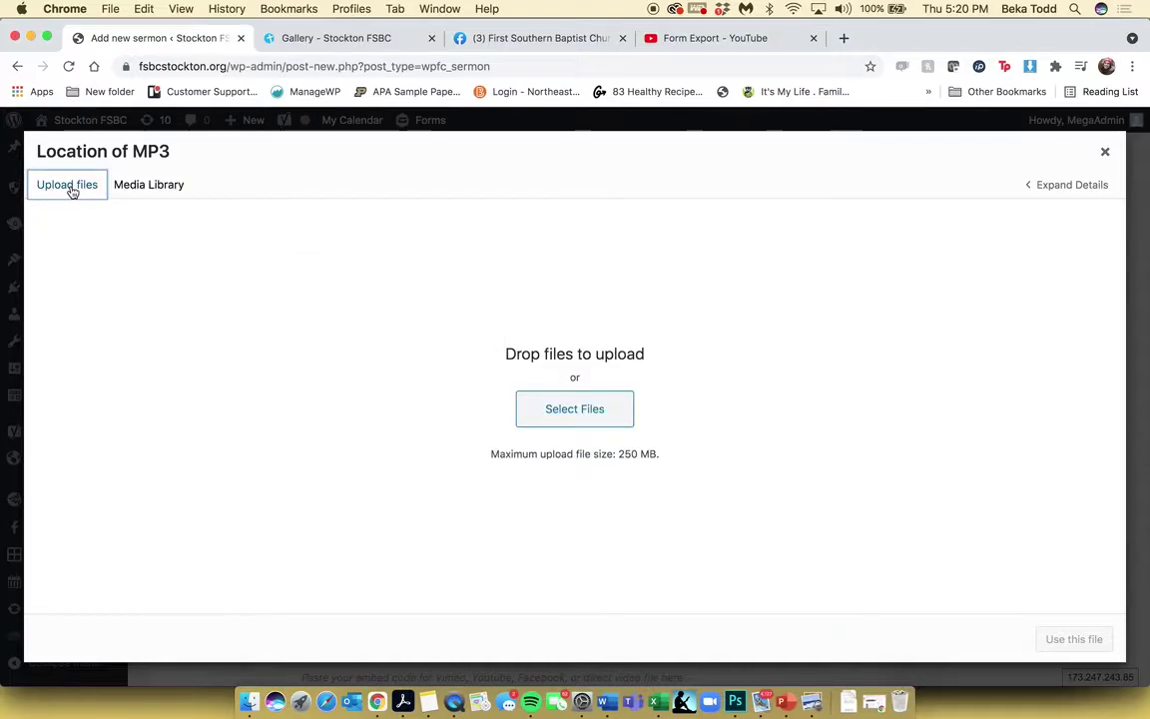
click(138, 191)
click(103, 289)
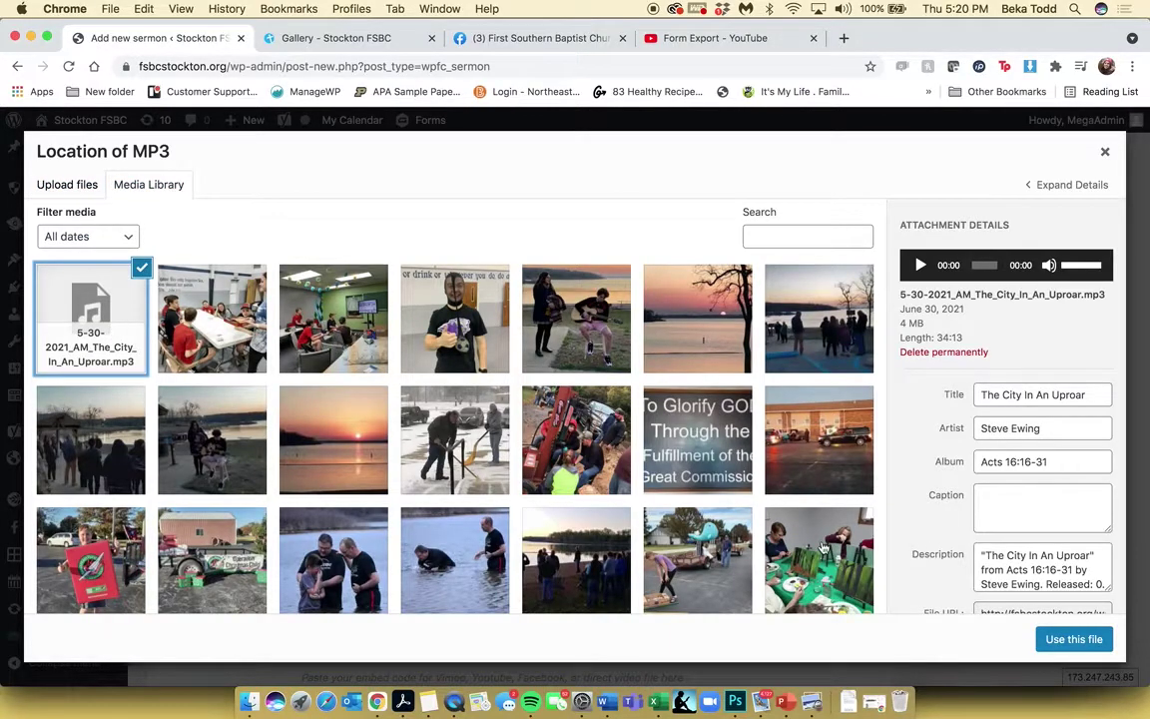
click(1071, 639)
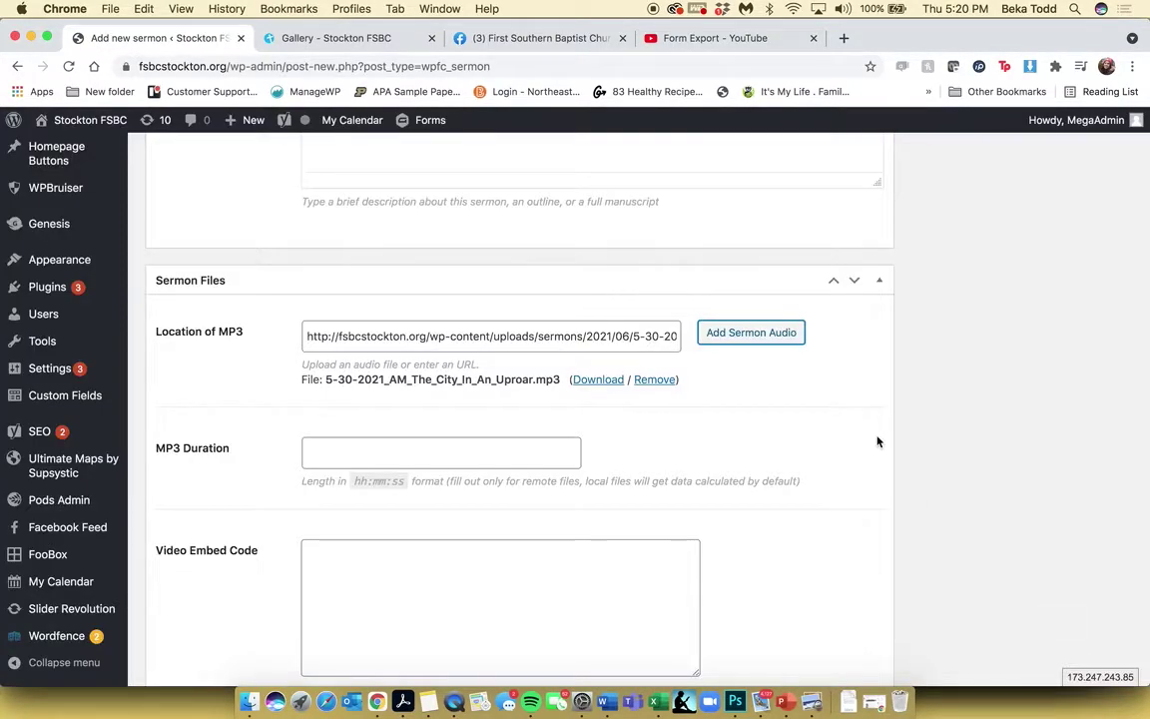
- Look over the remaining sermon fields, and open the Multiple Sermon Notes file chooser and close it without adding files
scroll(878, 442, down, 10)
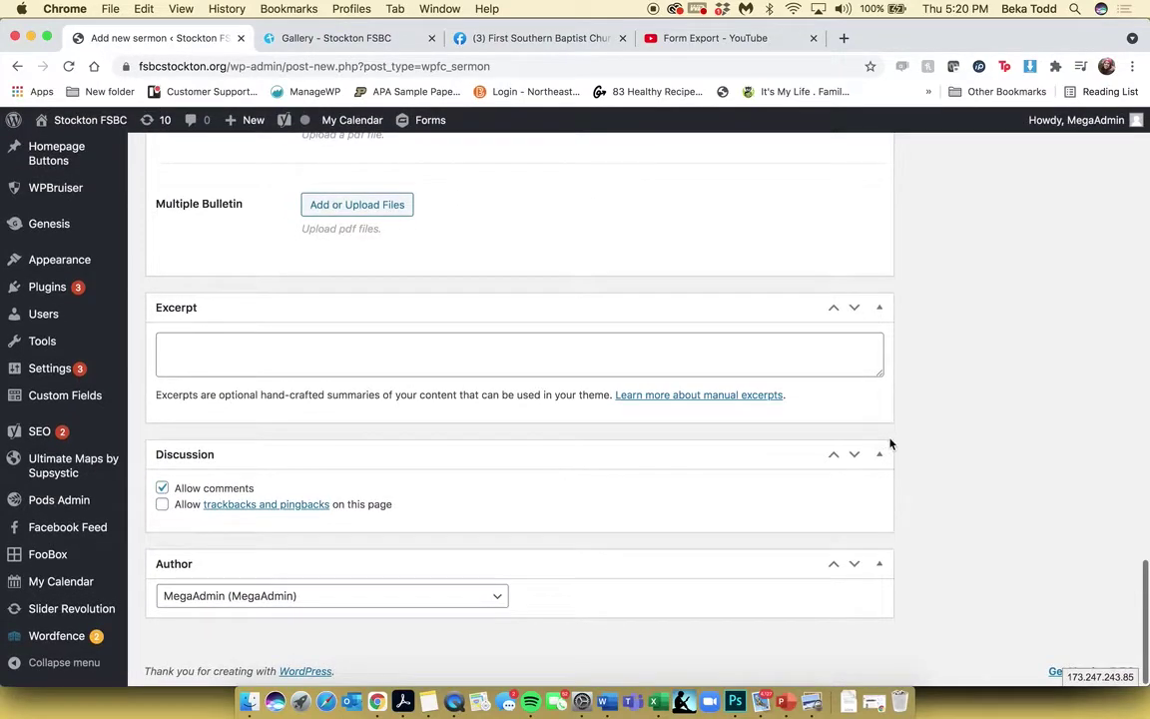
scroll(886, 445, up, 5)
scroll(892, 443, up, 1)
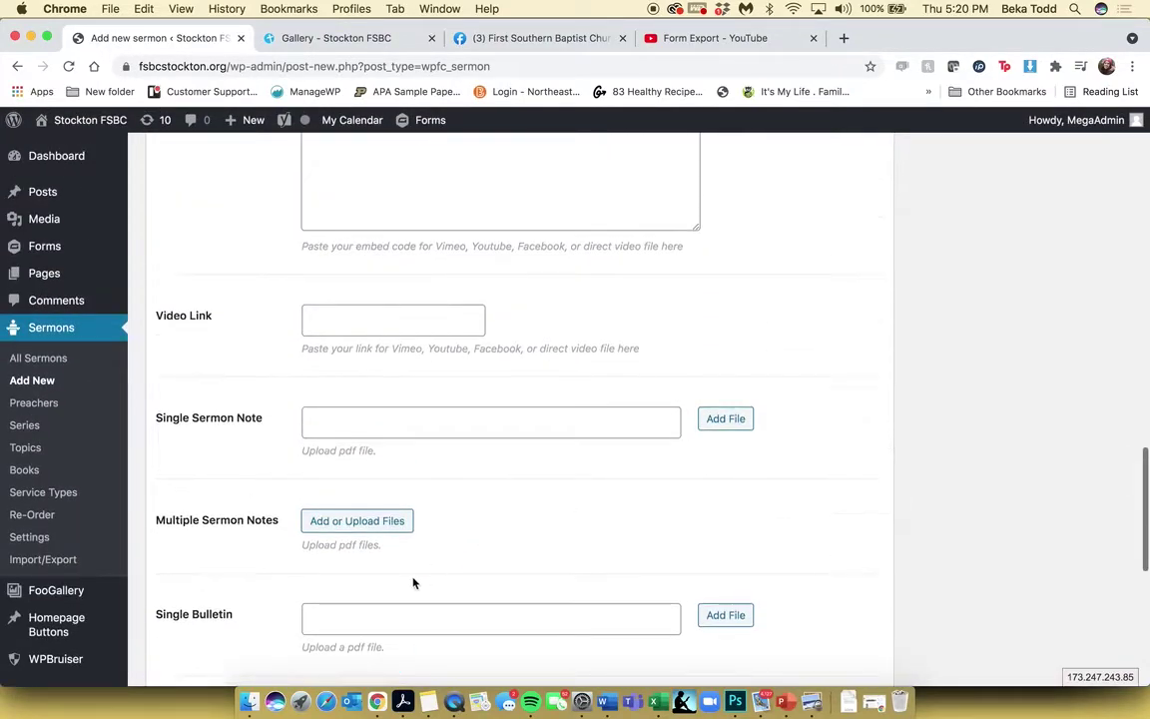
click(372, 520)
key(Escape)
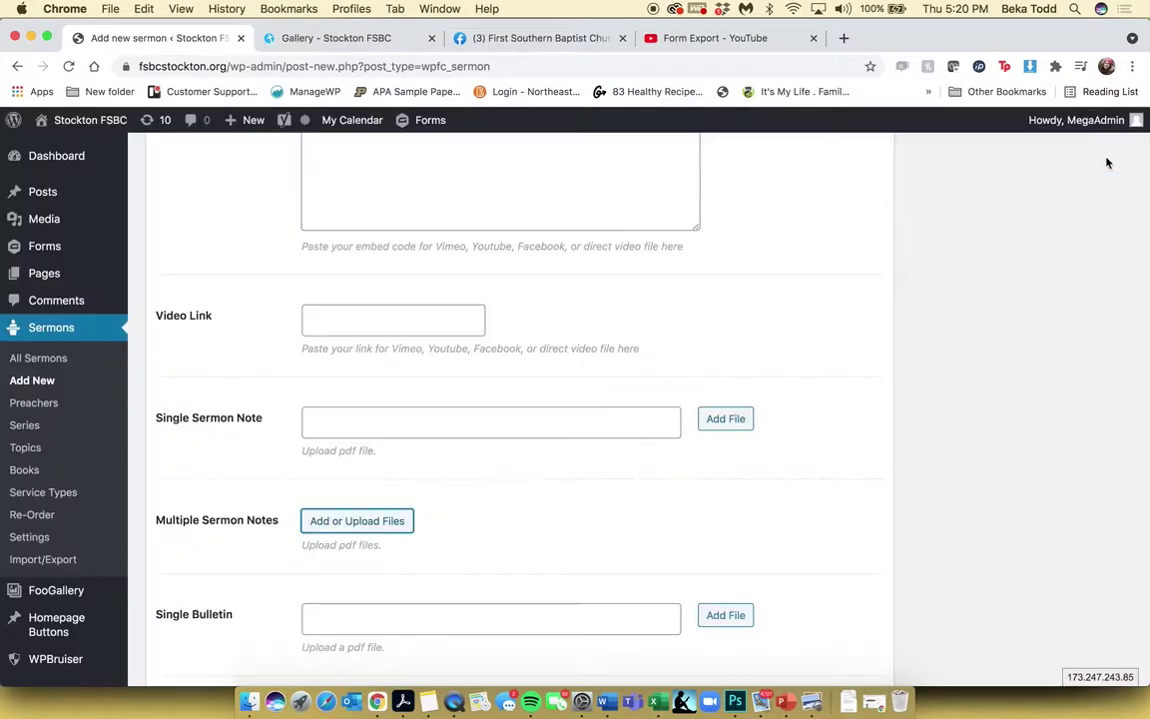
- Open the sermon image chooser, close it without a selection, and return to the sermon list without publishing the new sermon
scroll(485, 500, up, 10)
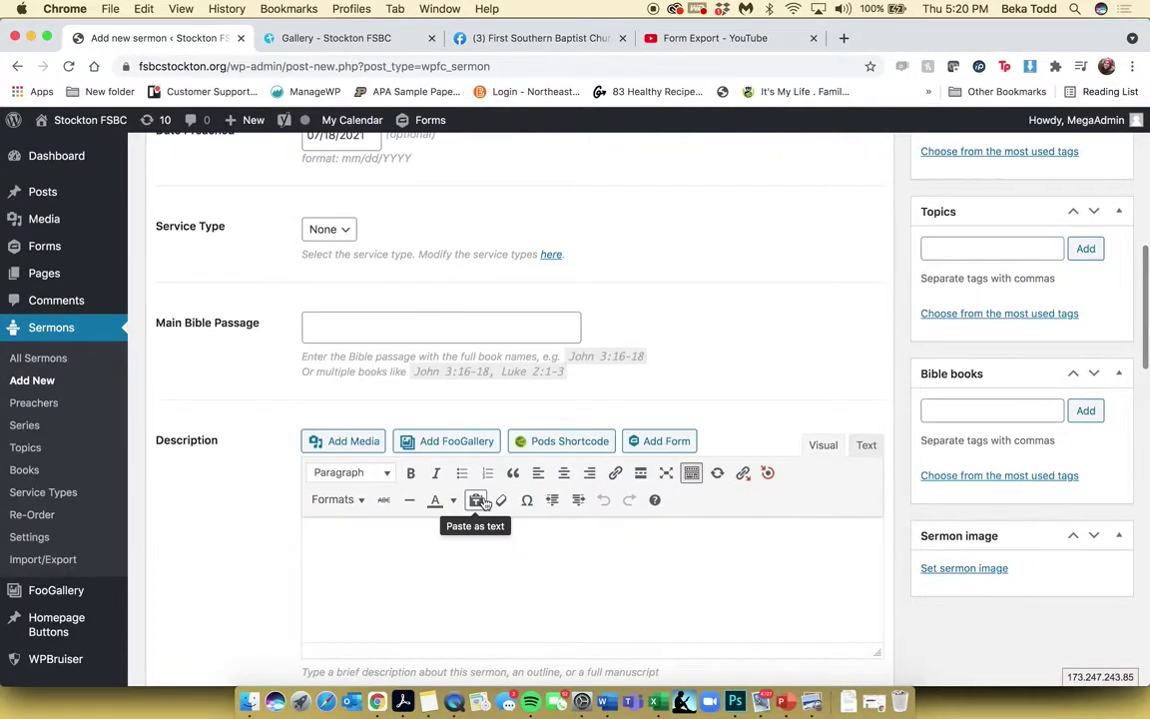
scroll(484, 497, up, 3)
scroll(484, 497, down, 3)
click(945, 544)
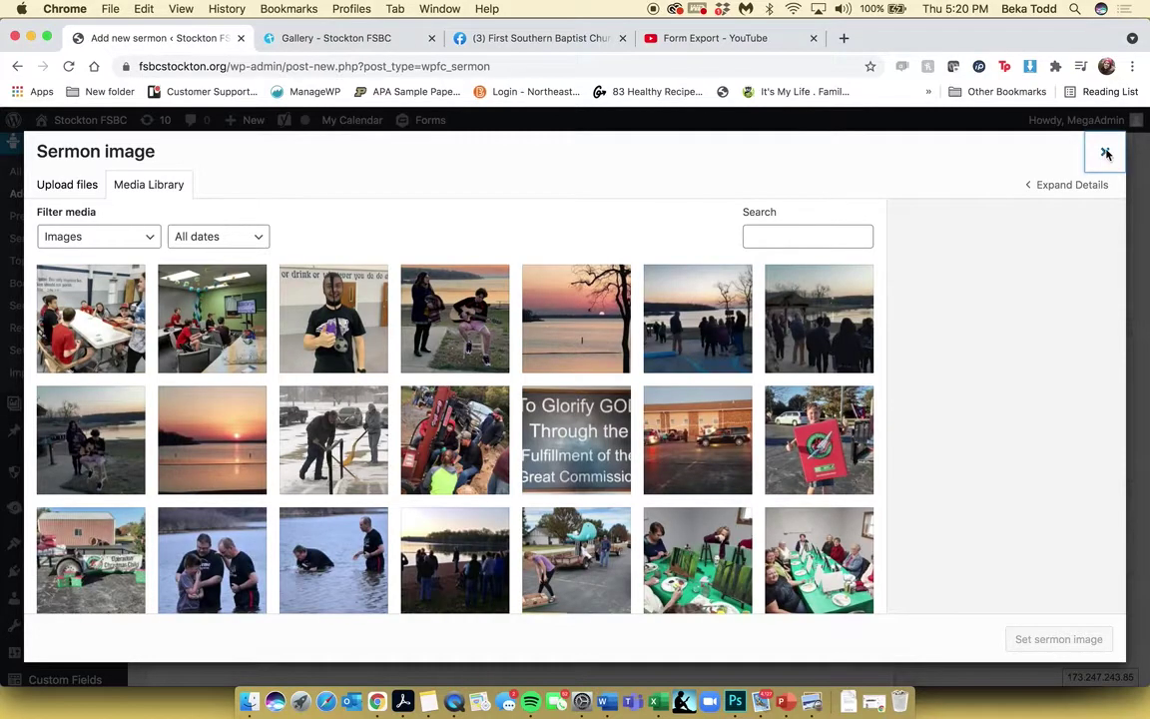
click(1105, 152)
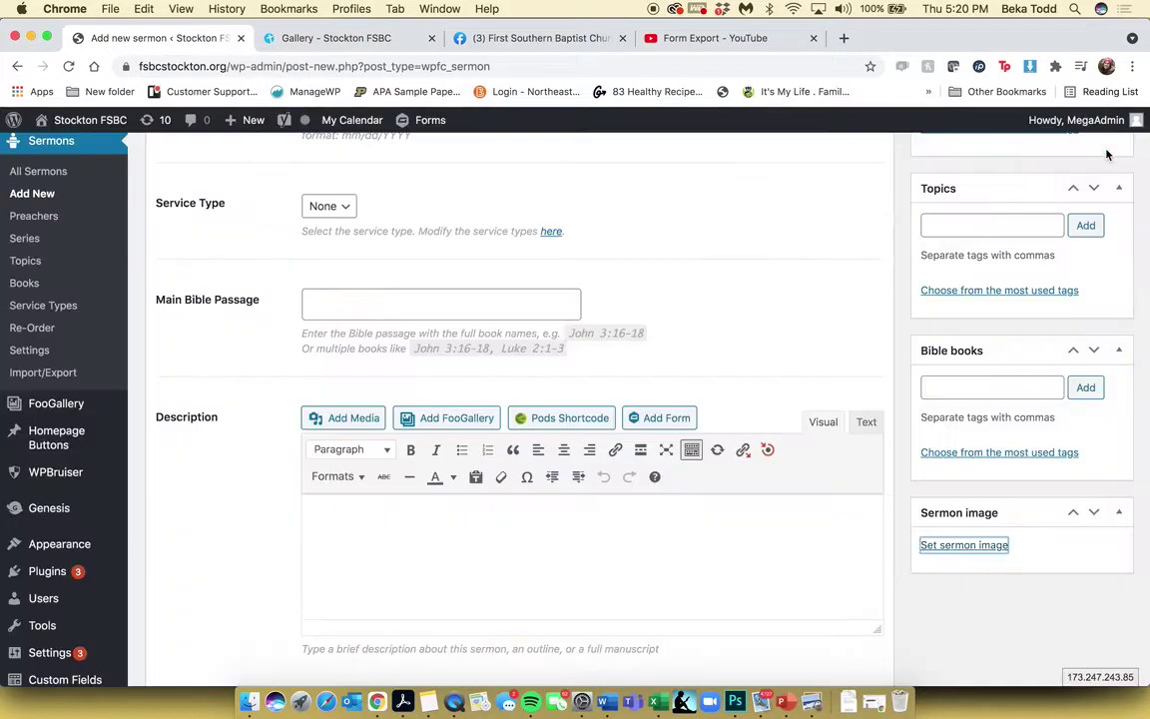
scroll(819, 409, up, 15)
click(1097, 457)
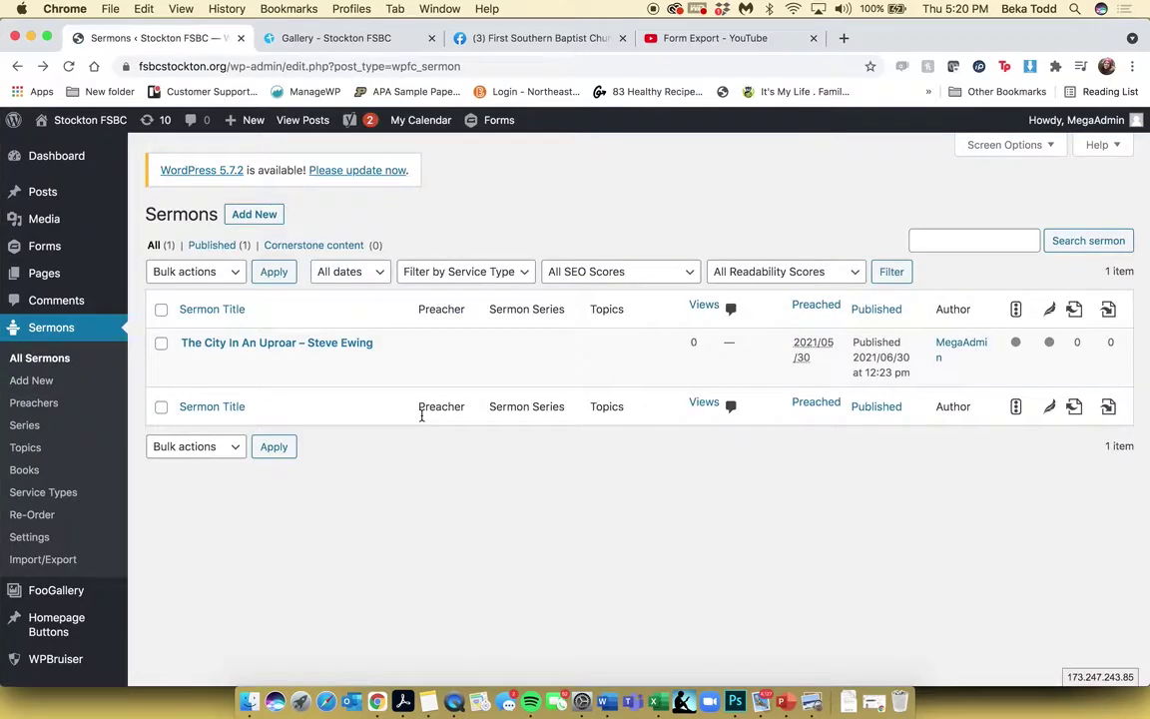
- Open the existing sermon "The City In An Uproar" for editing and examine its title, sermon details and audio file
click(302, 345)
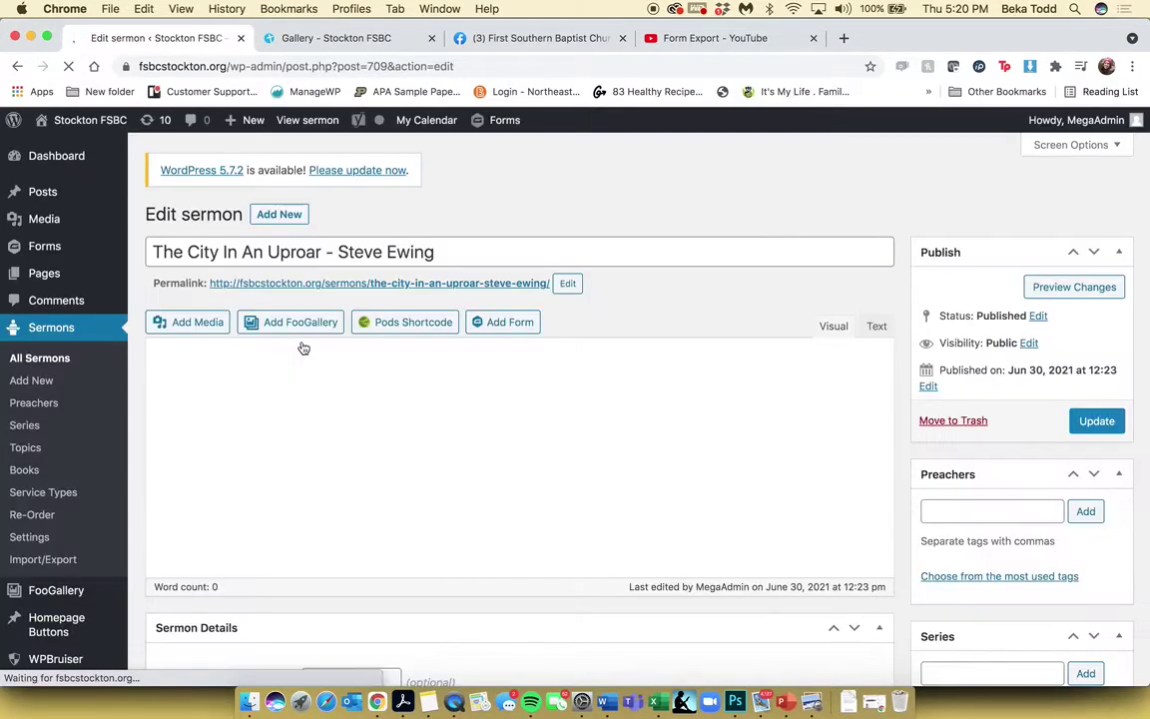
triple_click(377, 253)
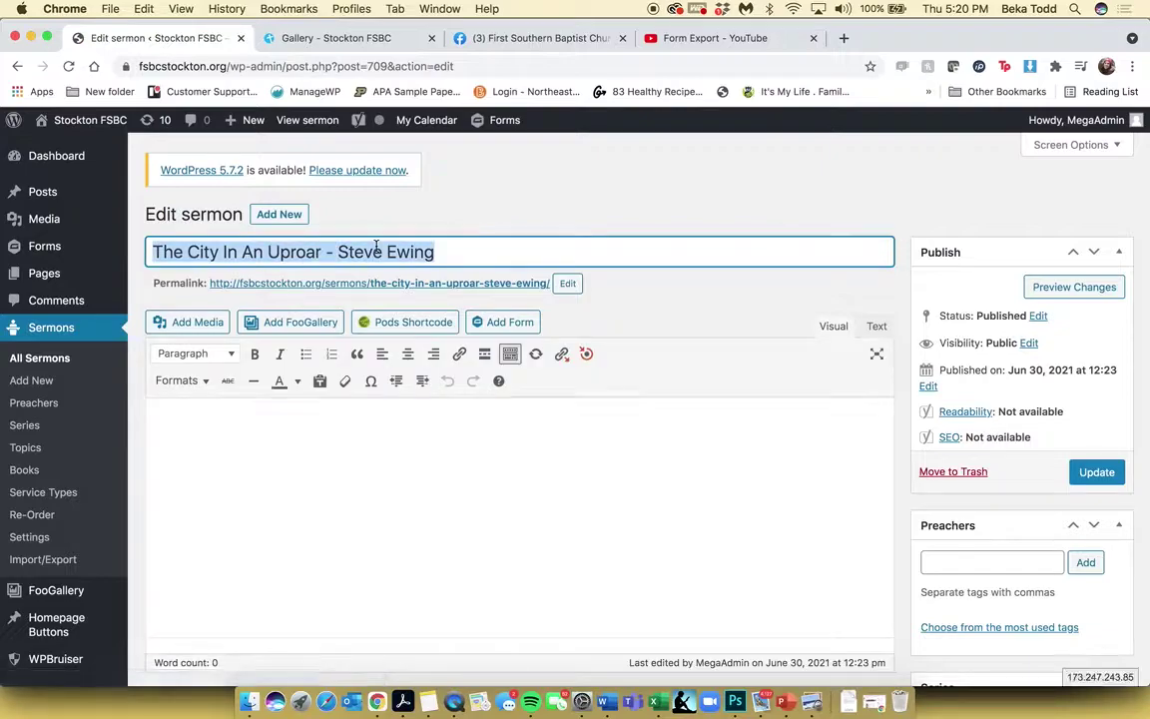
scroll(377, 251, down, 1)
scroll(377, 251, down, 5)
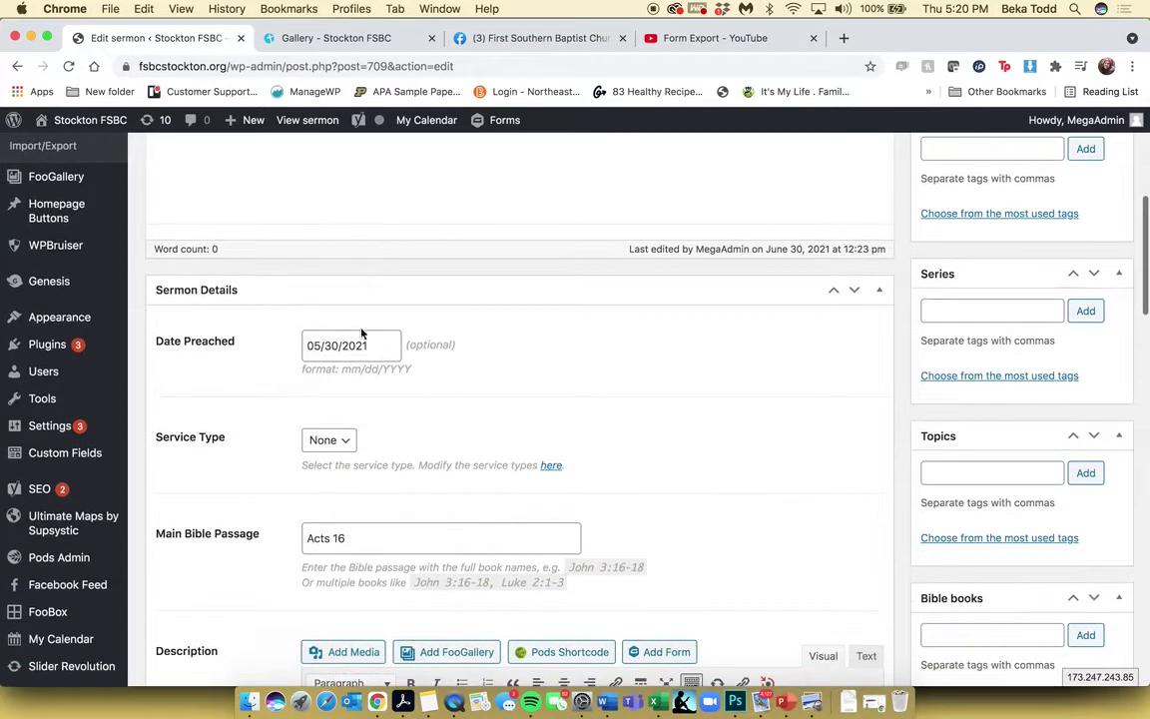
scroll(362, 342, down, 2)
scroll(362, 343, down, 6)
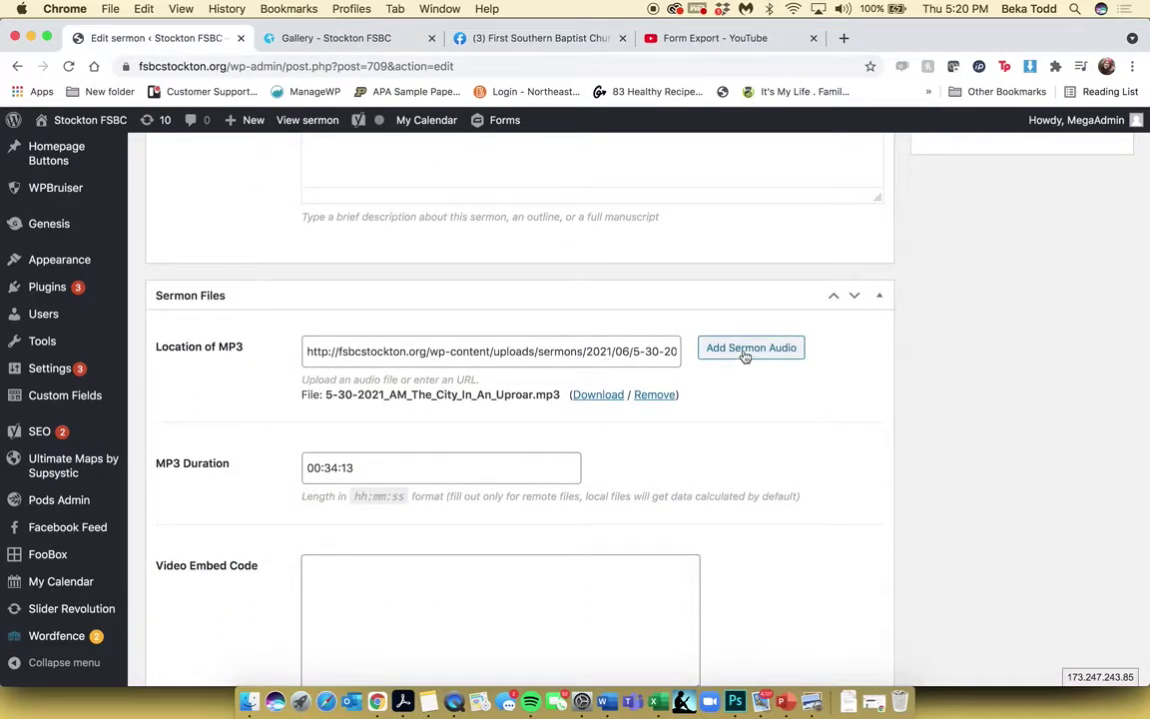
- View the upload option for the sermon's audio, close the chooser unchanged and look through the rest of the sermon's settings
click(743, 356)
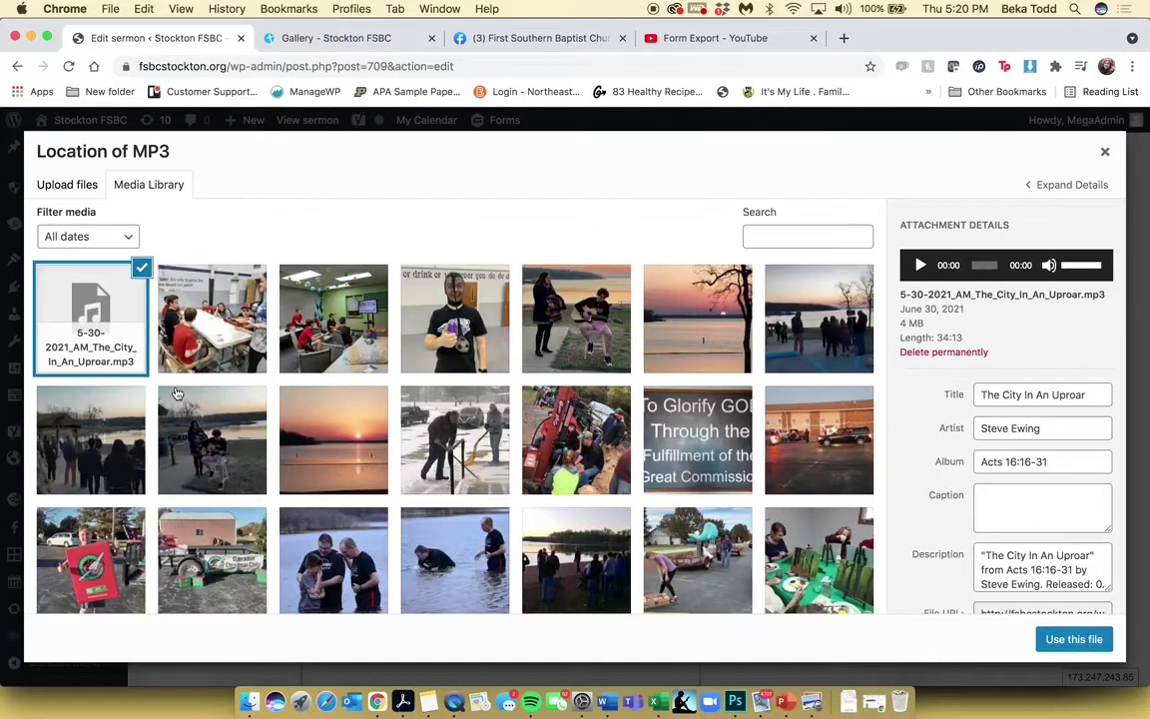
click(67, 184)
click(1103, 154)
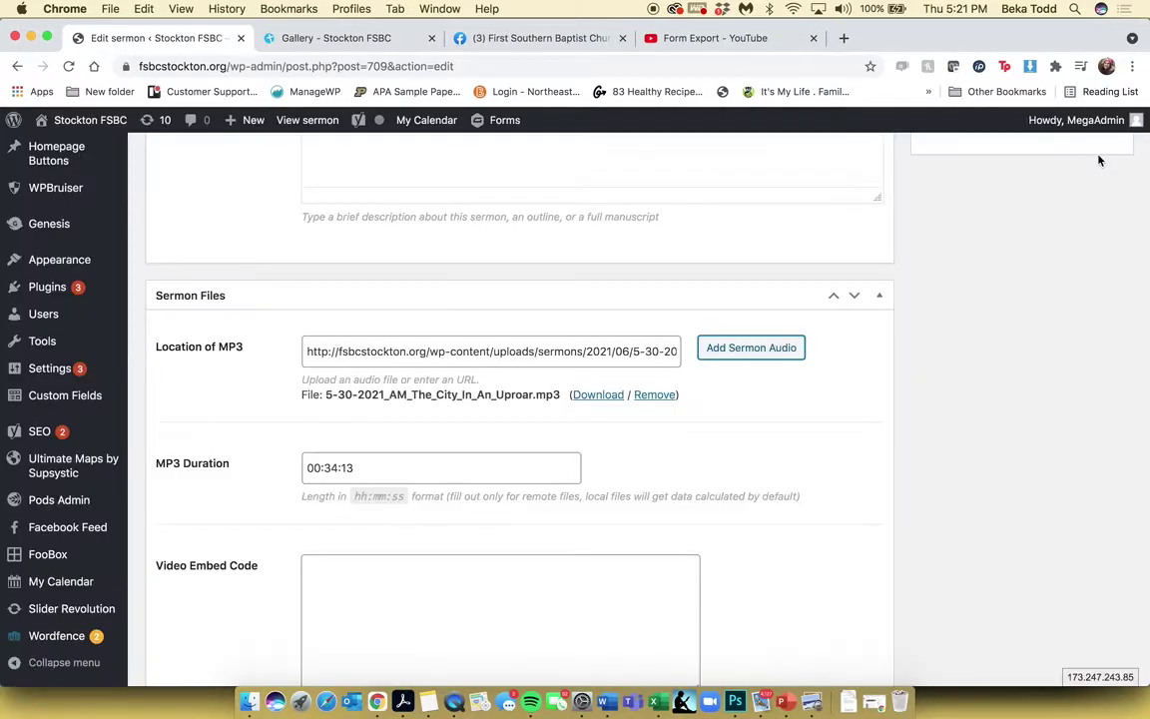
scroll(756, 489, down, 15)
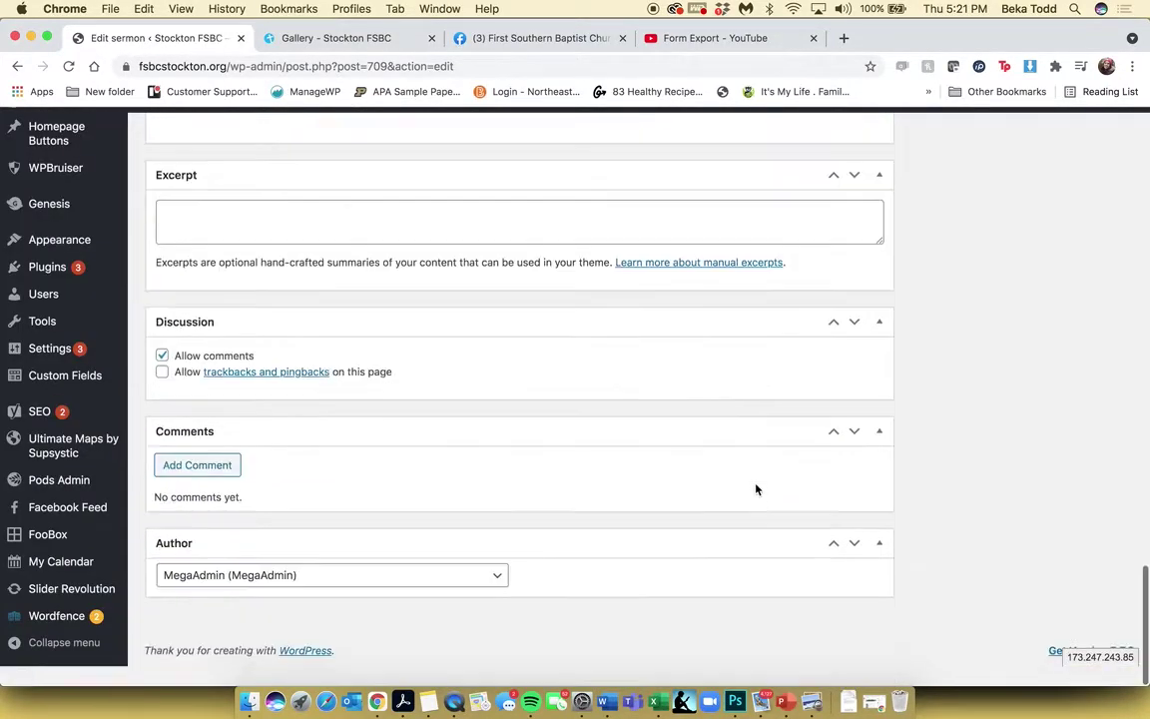
scroll(756, 489, up, 20)
scroll(756, 489, up, 5)
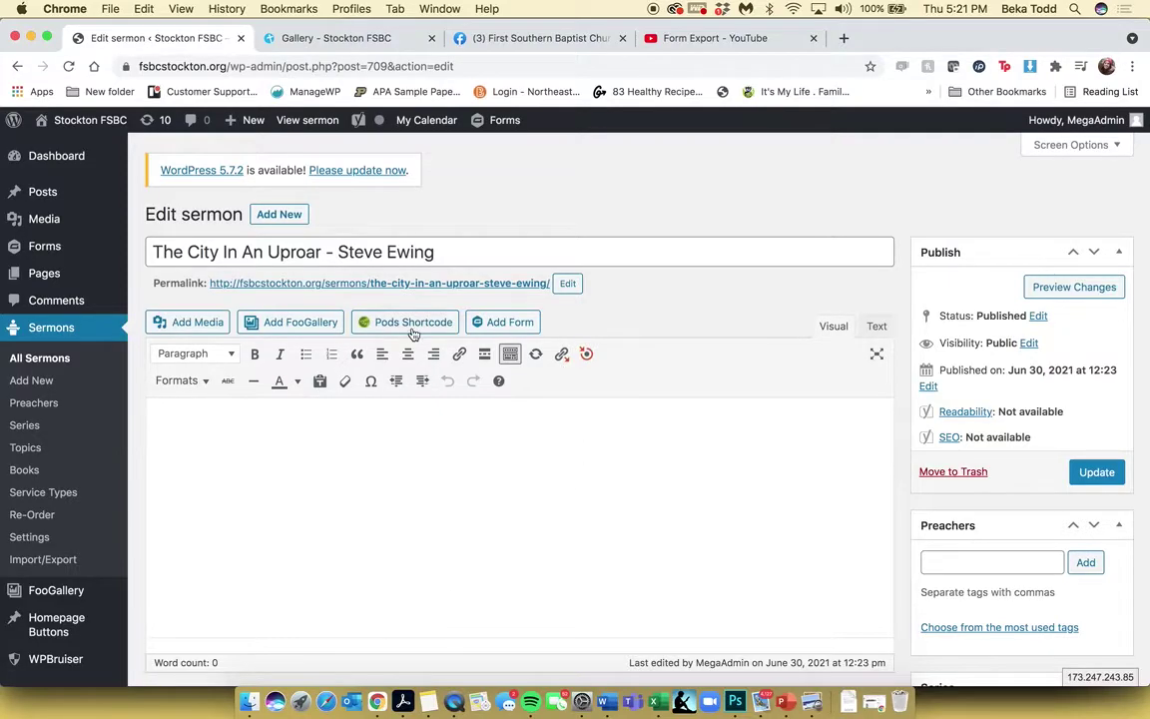
scroll(390, 464, down, 3)
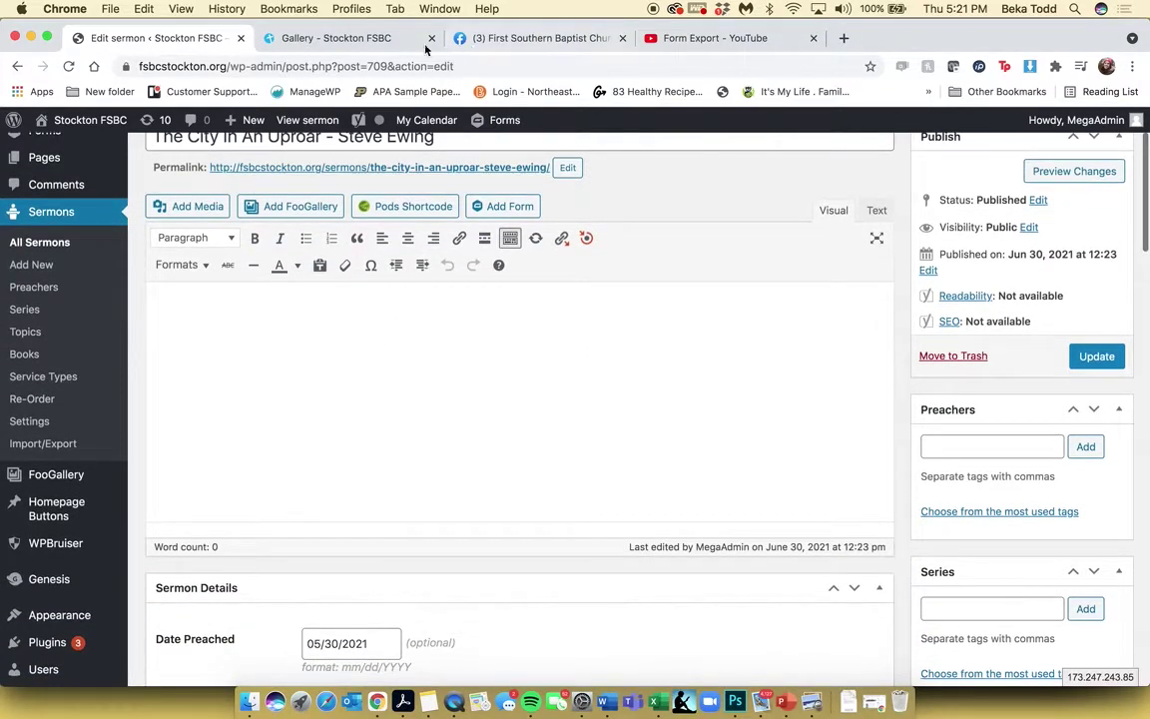
- Open the Sermons page on the public site and examine its Series filter and sermon listing
click(358, 40)
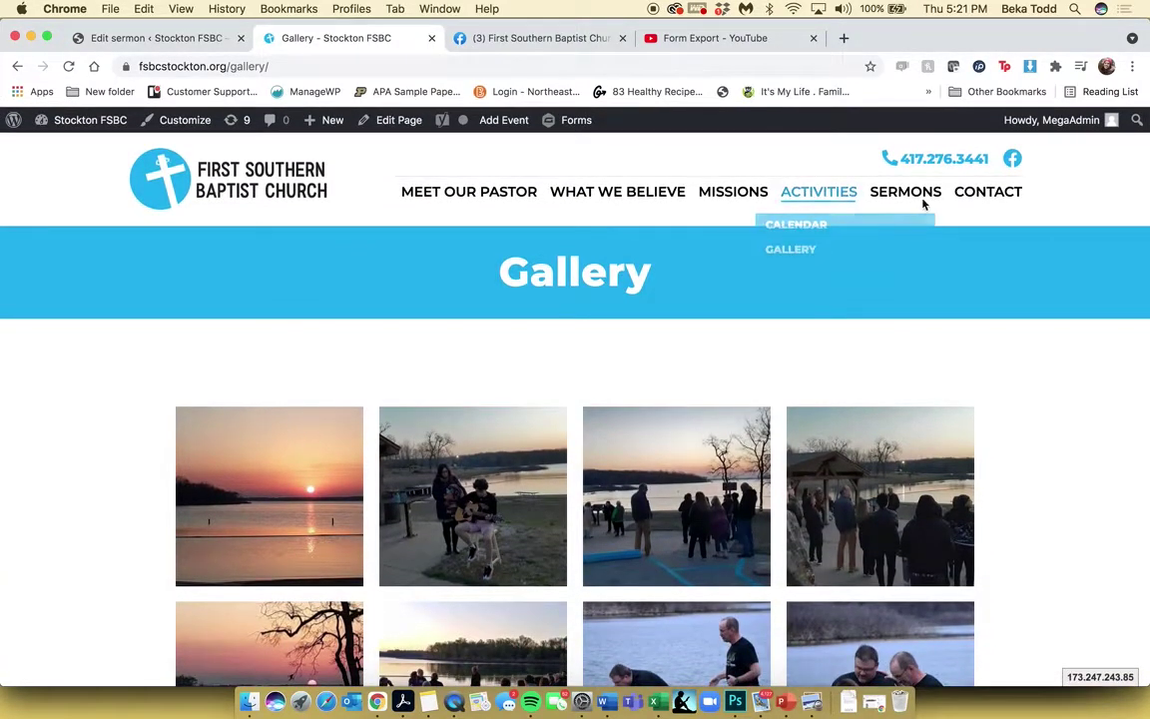
click(917, 198)
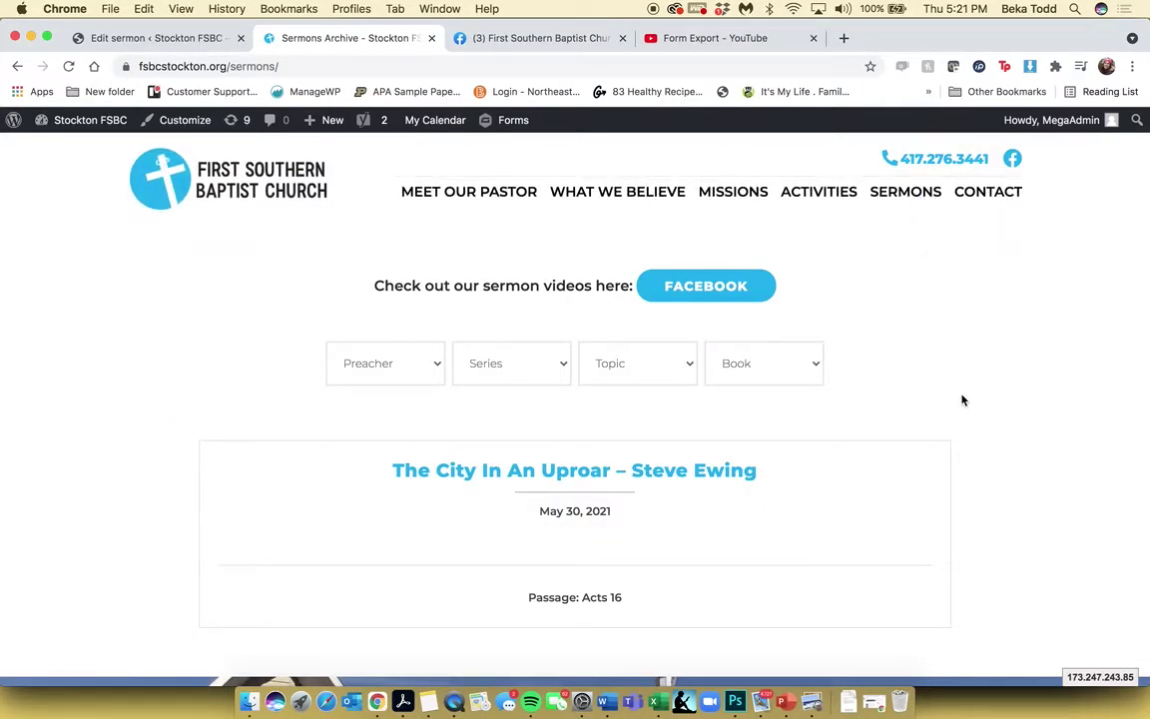
click(554, 373)
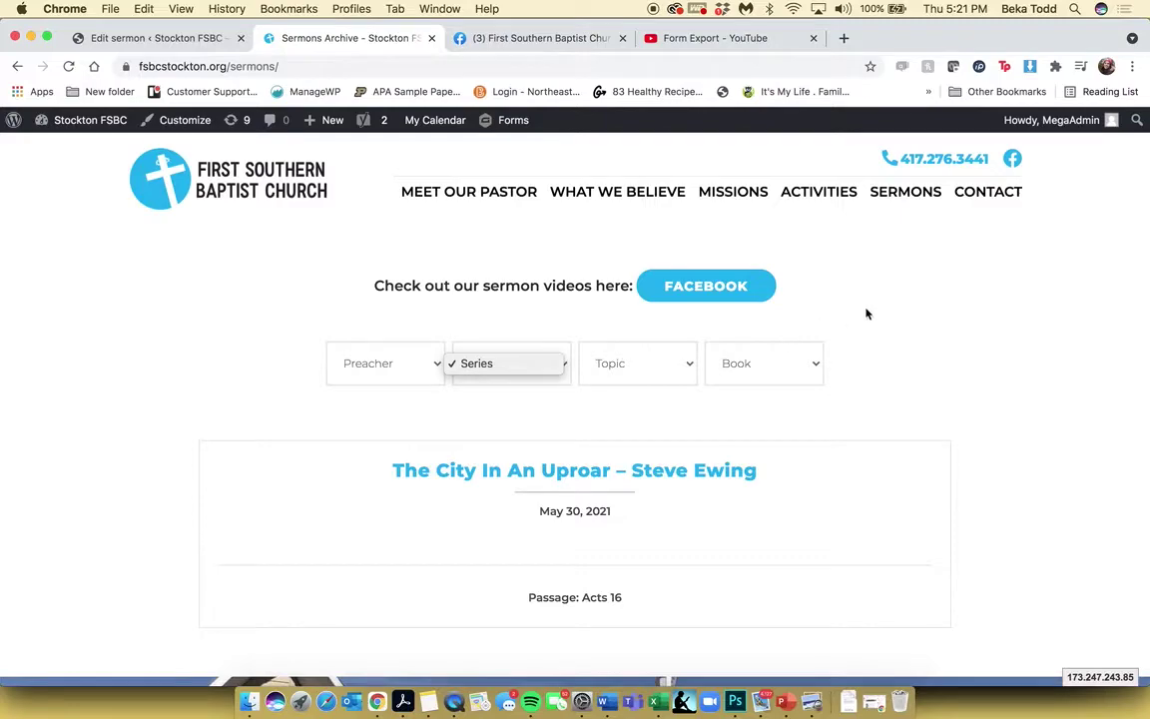
key(Escape)
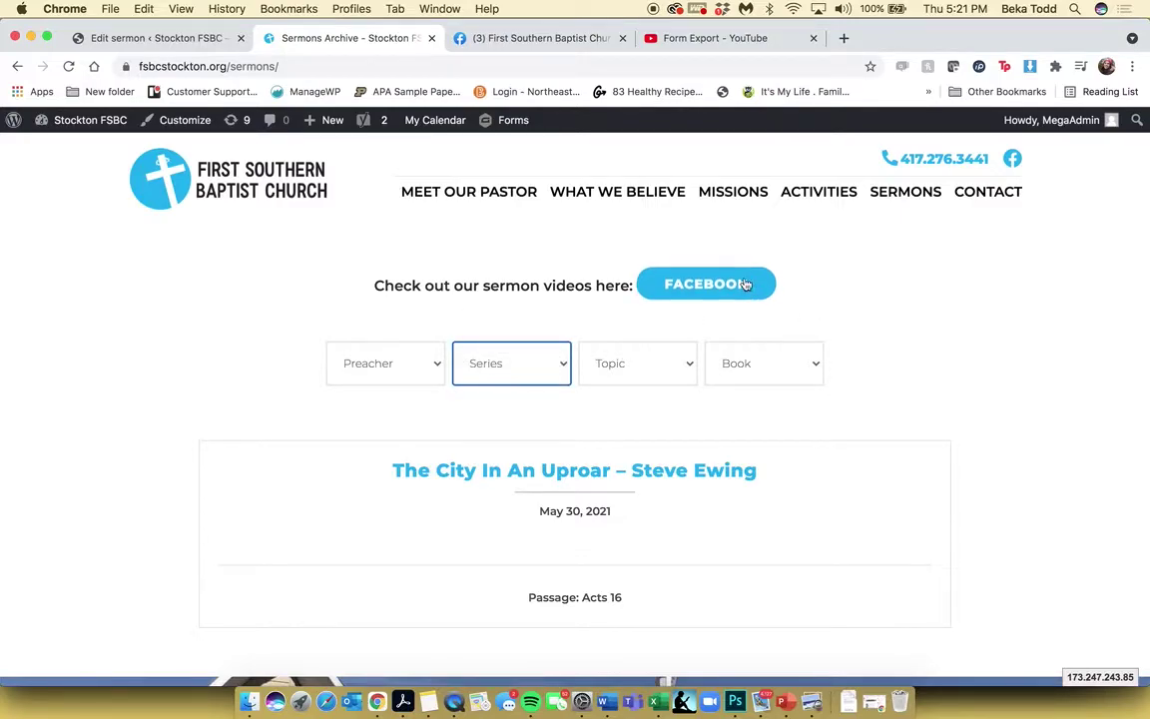
scroll(724, 286, down, 4)
scroll(724, 286, up, 4)
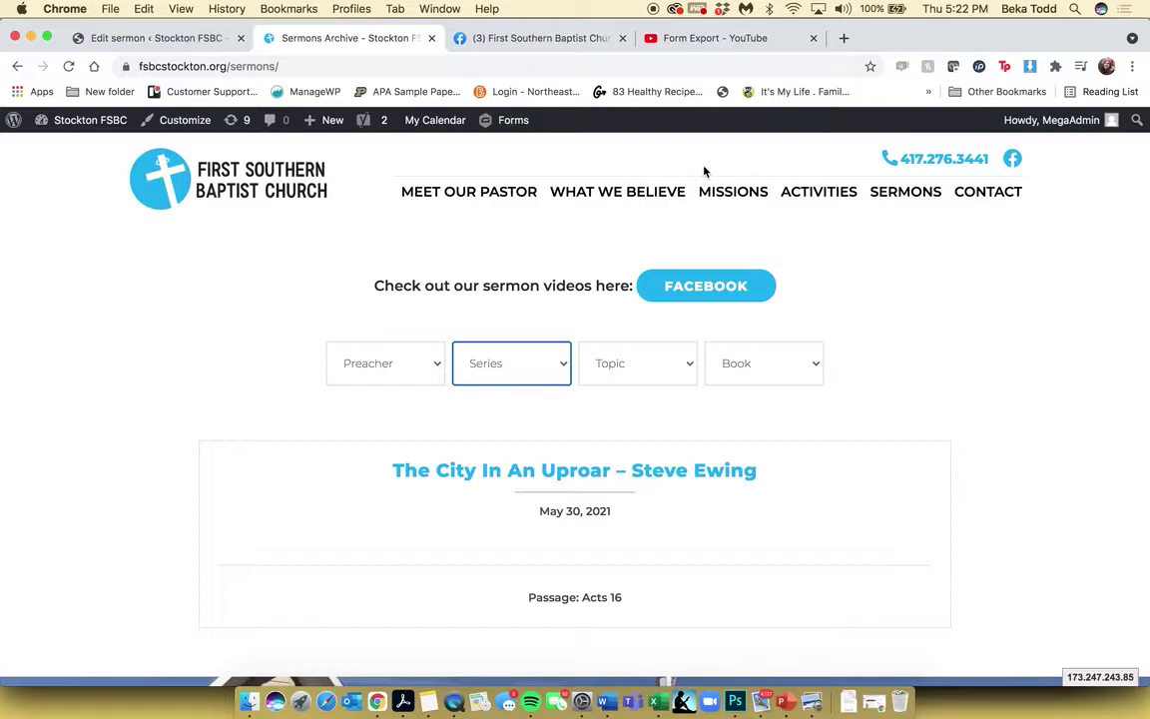
- Open the Homepage Buttons list in the site admin, view the matching buttons on the public homepage and return to the list
click(160, 38)
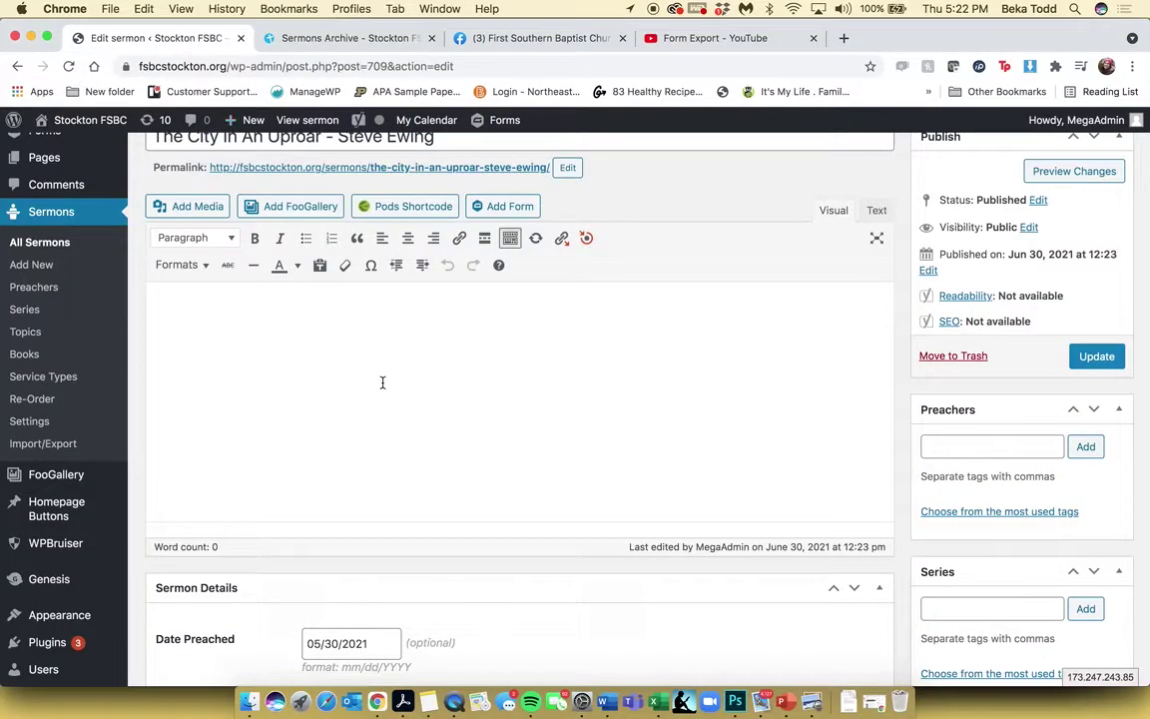
mouse_move(54, 480)
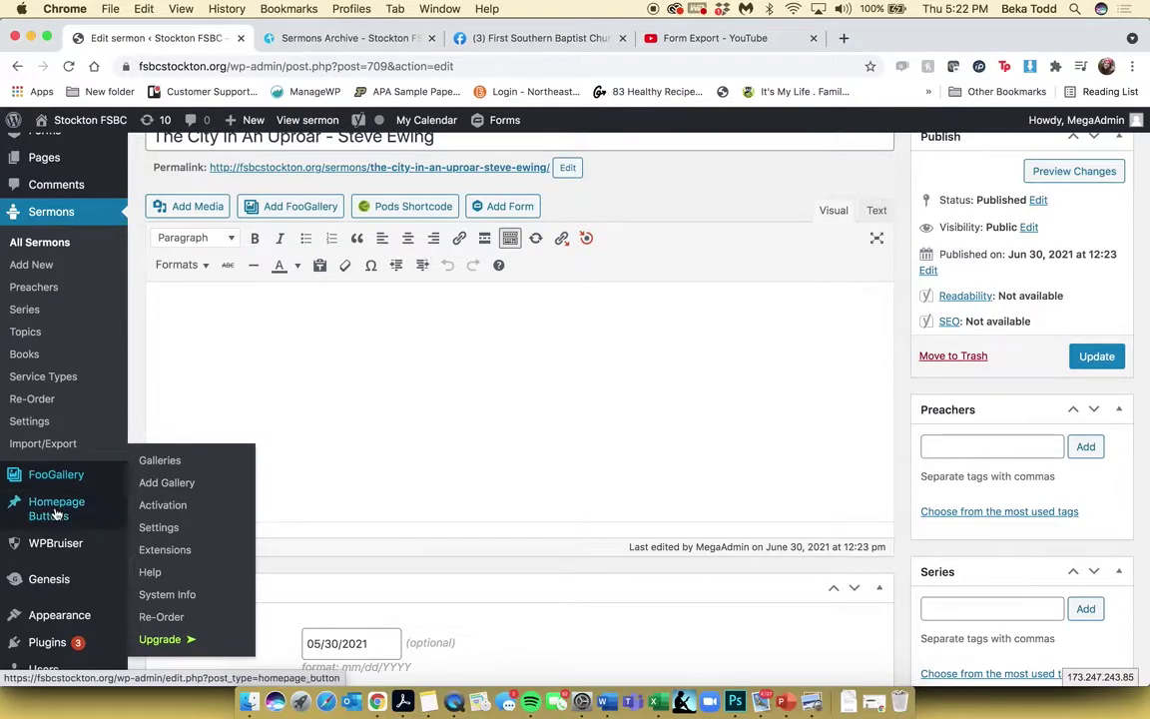
click(55, 517)
click(326, 36)
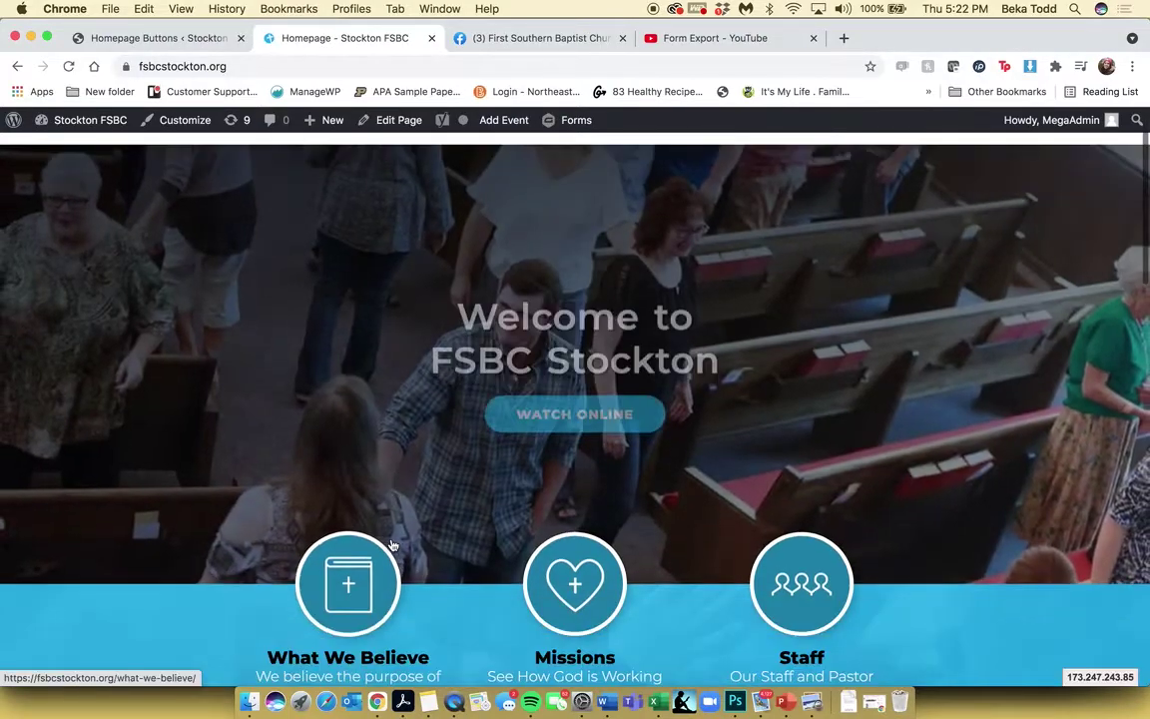
scroll(392, 545, down, 1)
scroll(756, 567, down, 2)
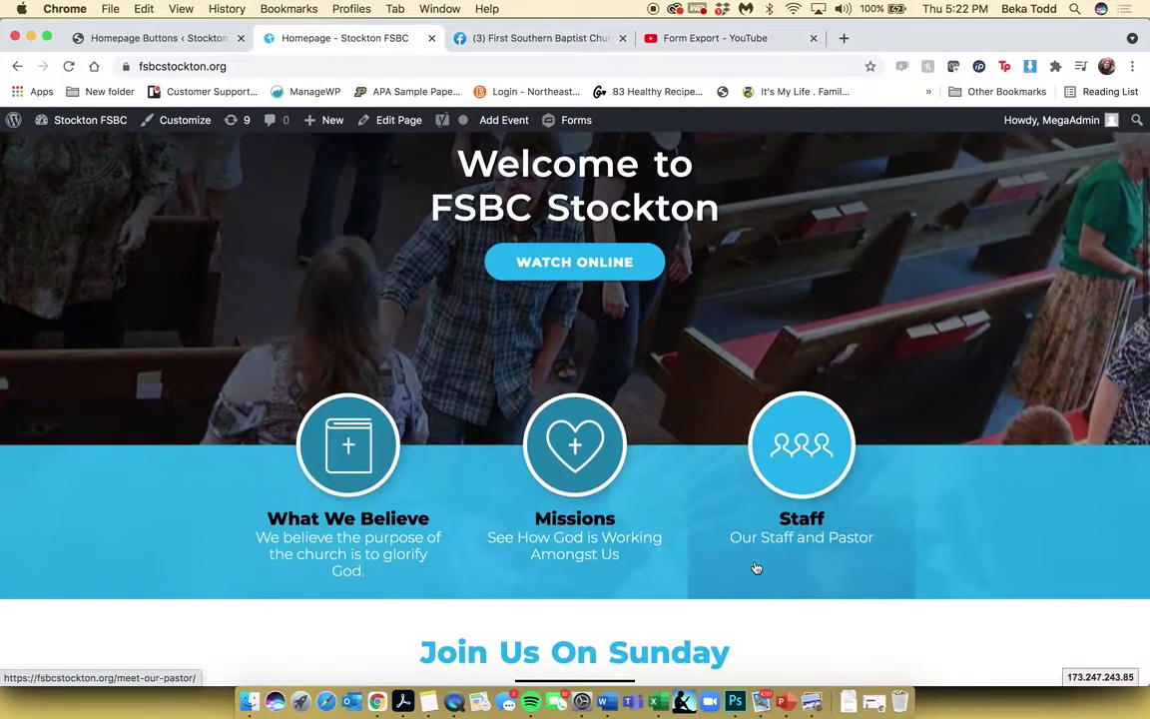
click(147, 40)
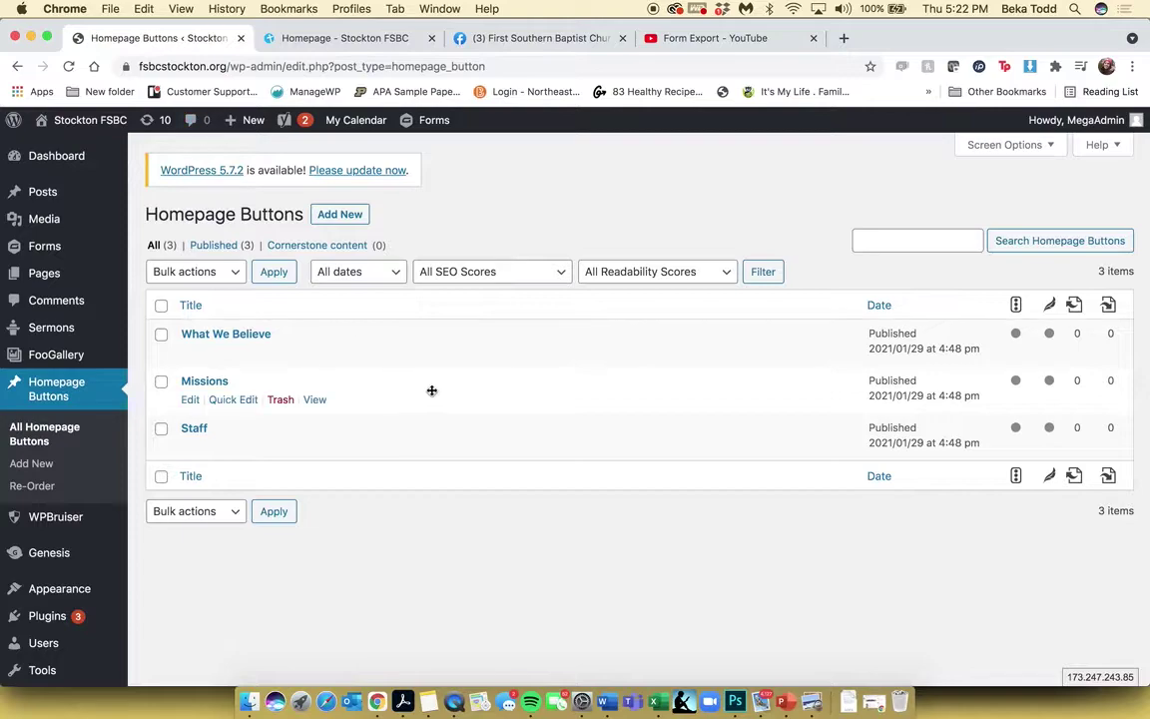
- Open the "What We Believe" homepage button for editing and examine its title text, graphic and link
click(233, 335)
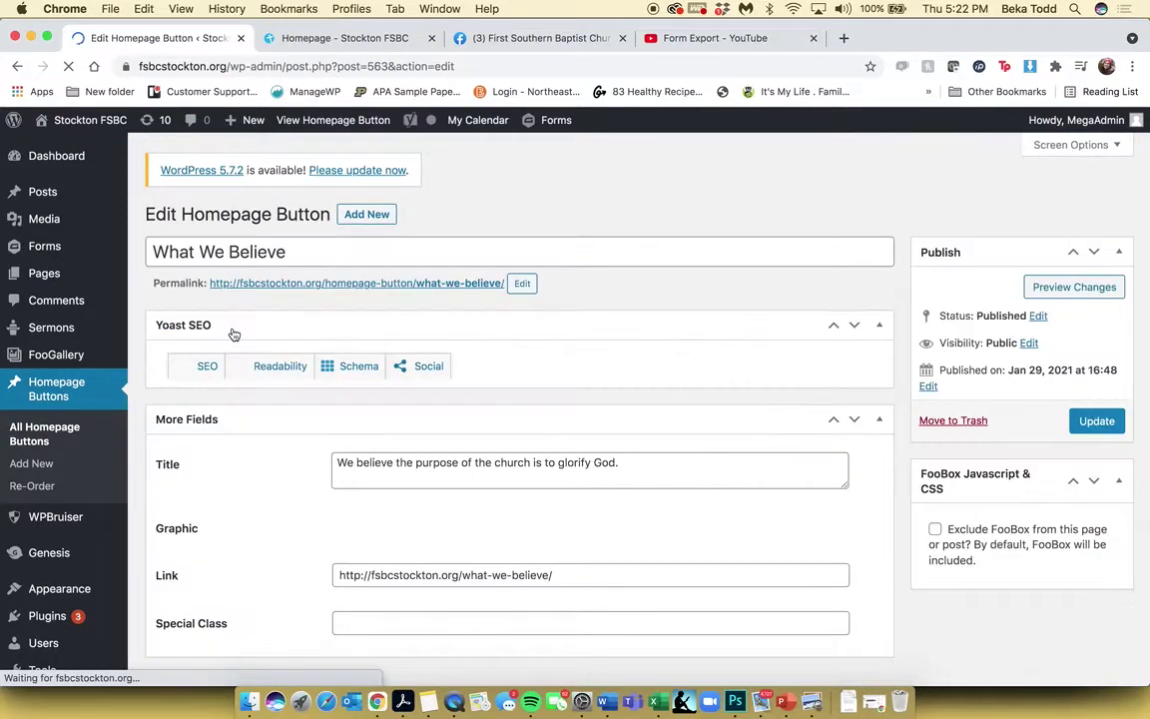
scroll(515, 413, down, 20)
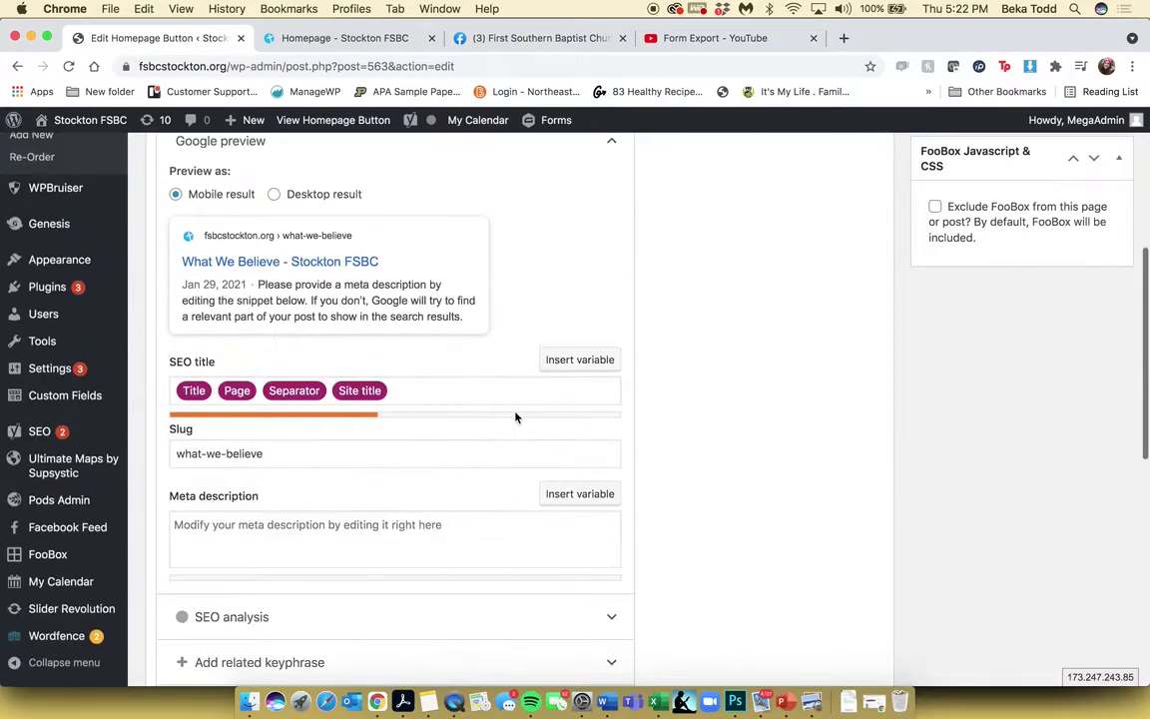
scroll(503, 419, down, 3)
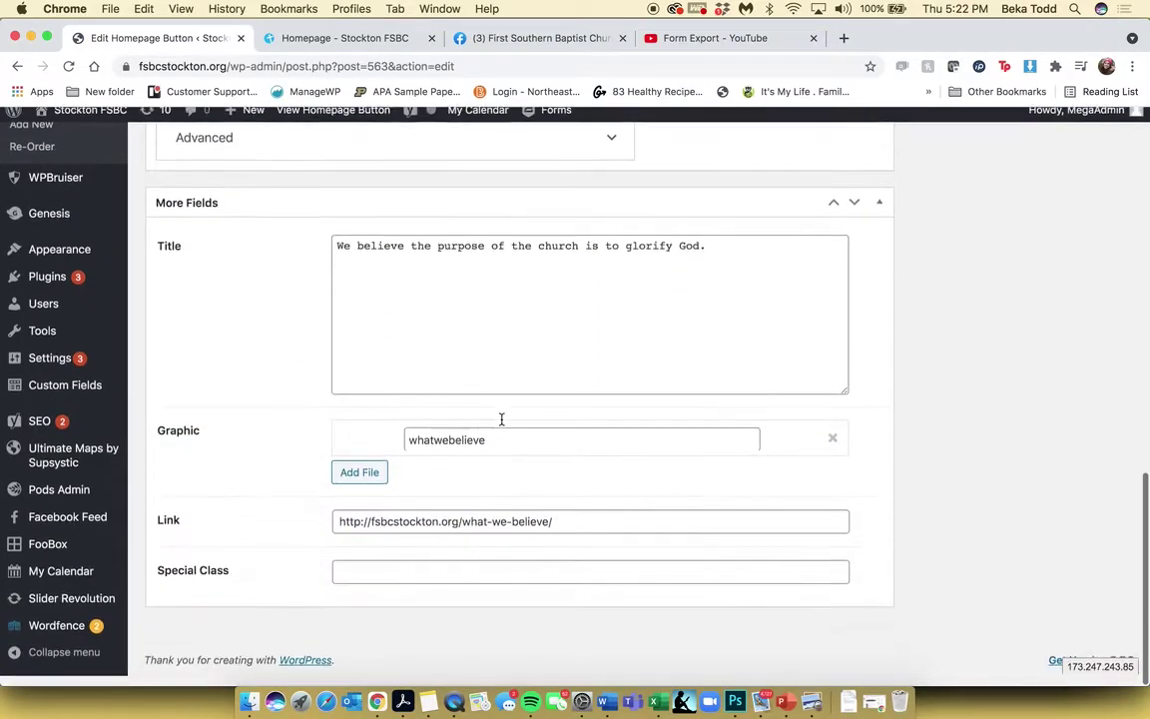
click(518, 533)
triple_click(517, 532)
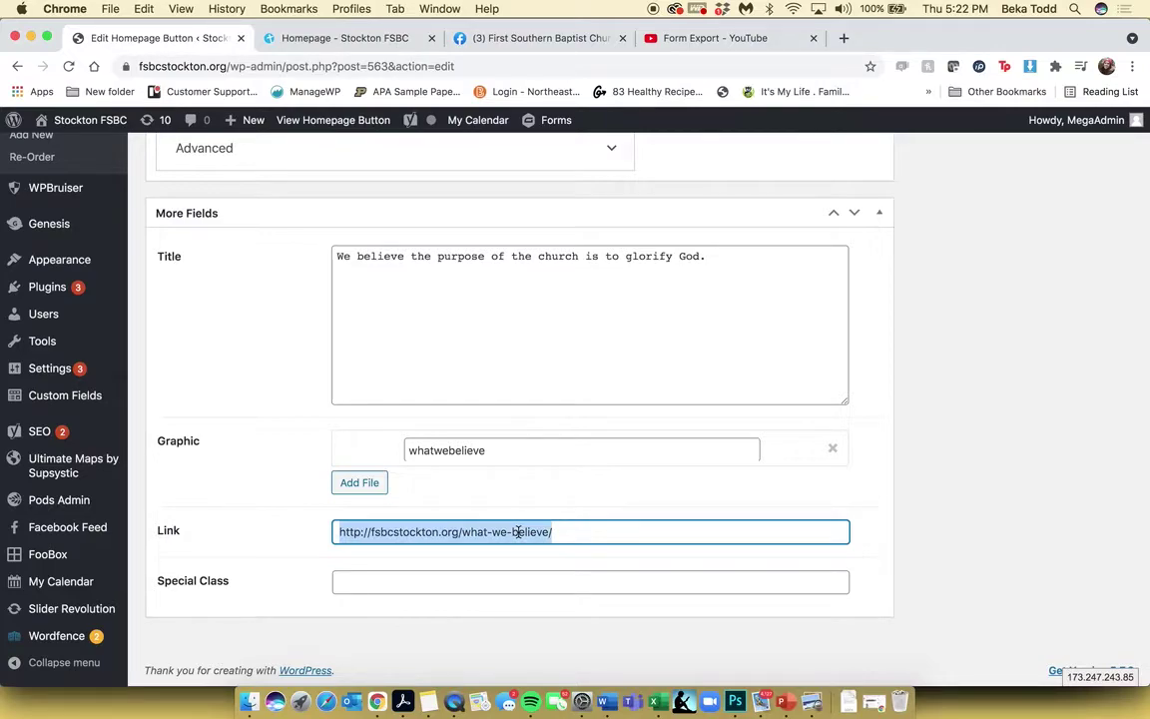
- Start a new page in the site admin and title it "Test" to generate its permalink
scroll(337, 267, up, 5)
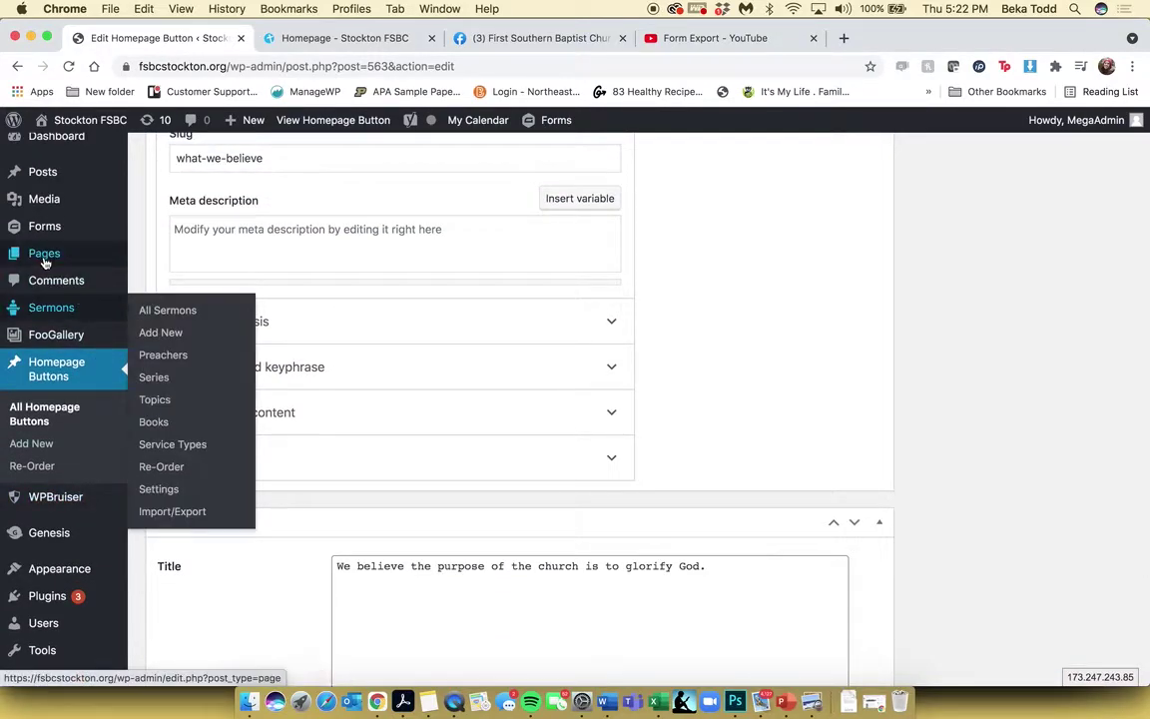
click(44, 256)
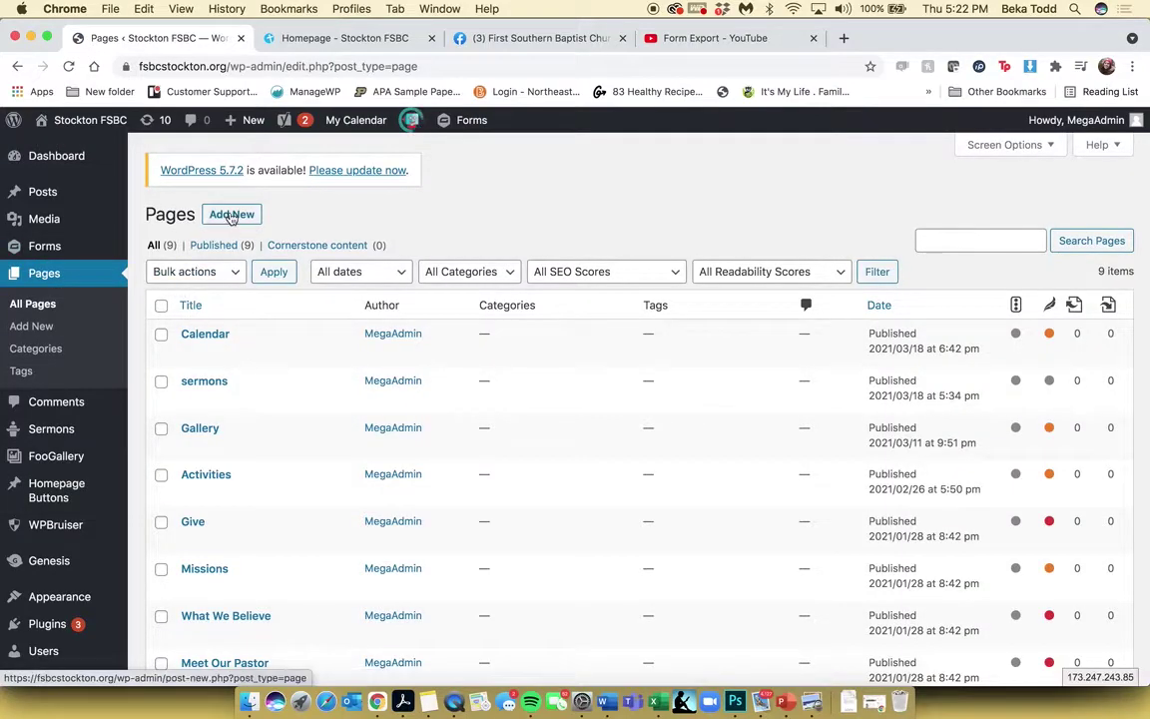
click(231, 216)
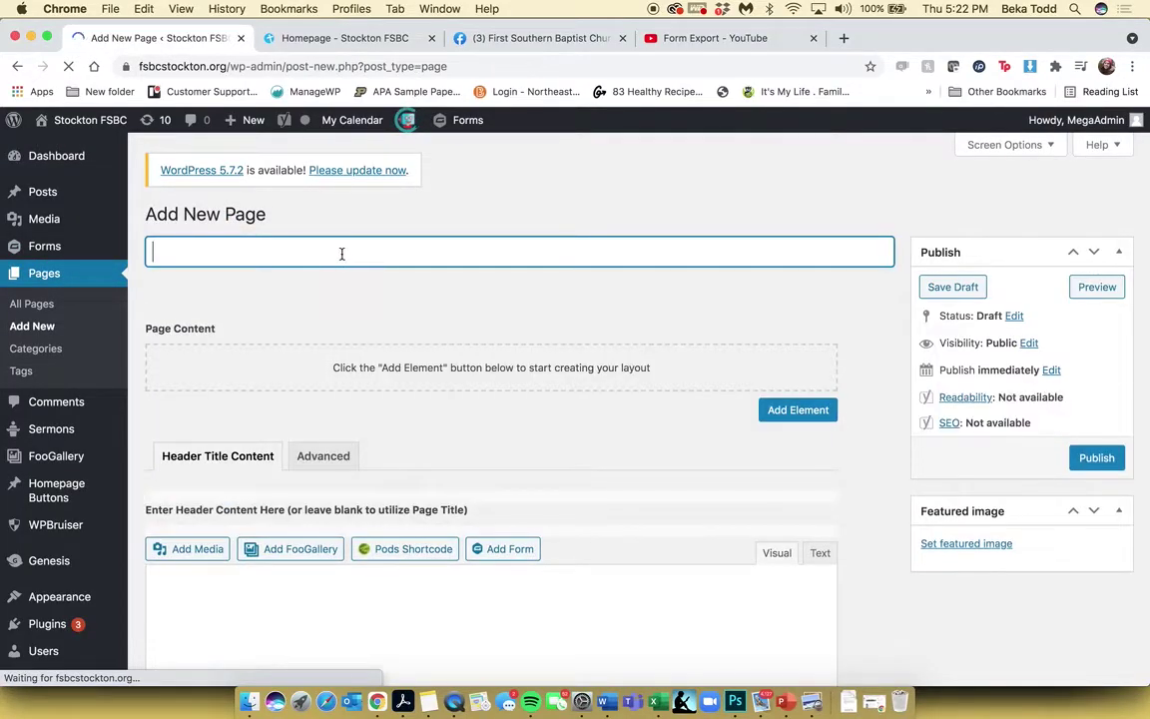
text(Test)
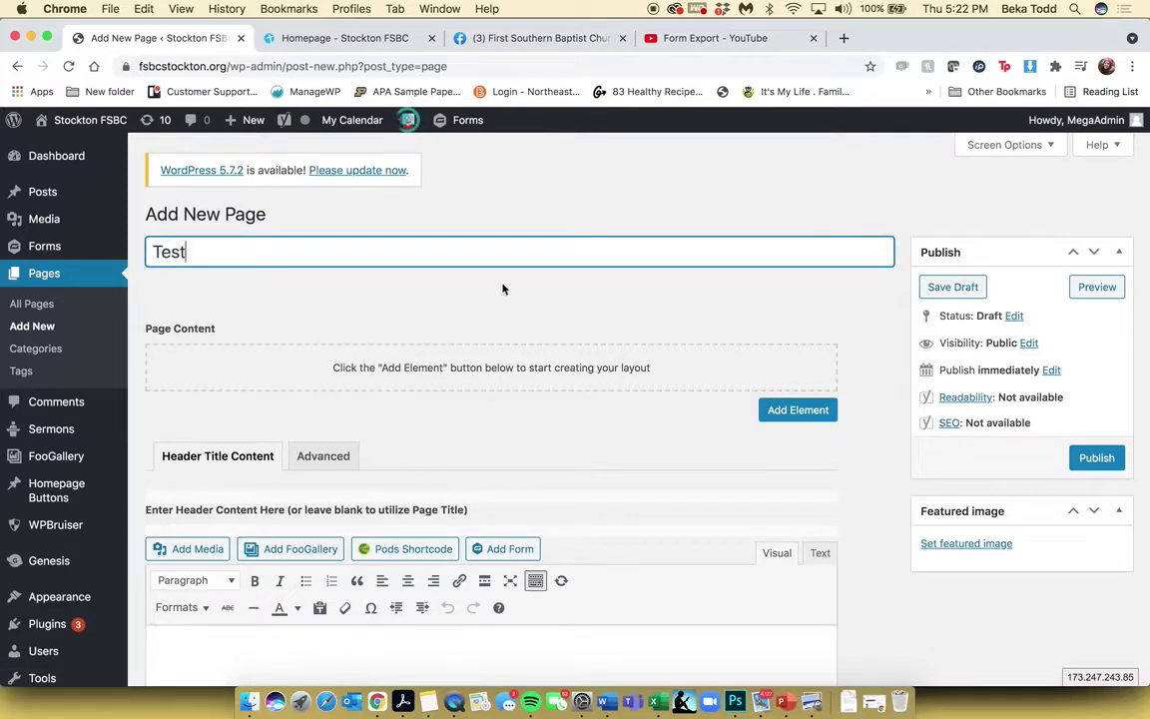
click(505, 290)
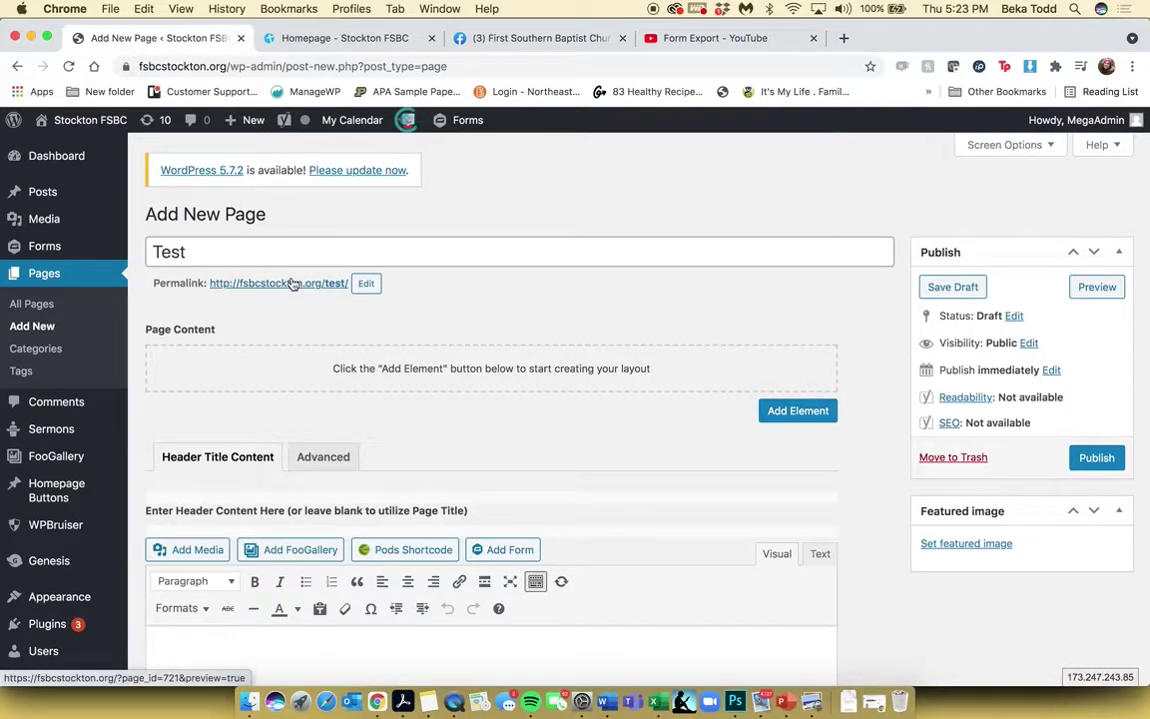
- Add a page group containing one page section to the Test page and look over its content fields
click(805, 411)
click(799, 385)
click(741, 458)
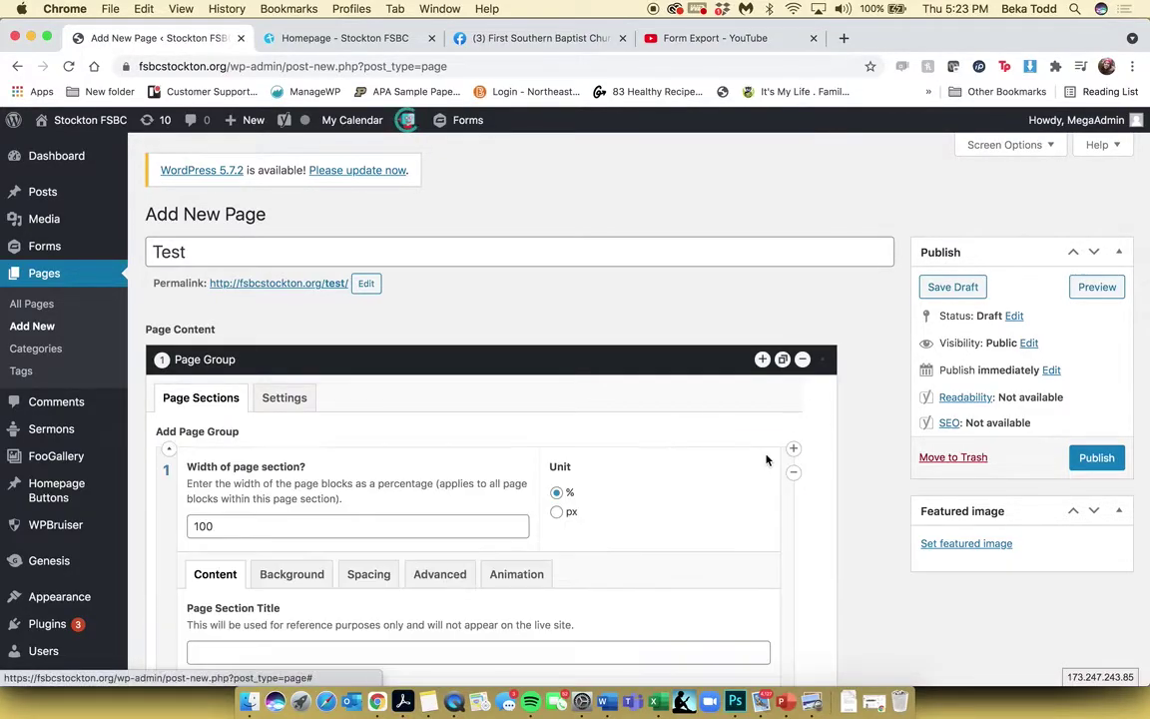
scroll(766, 460, down, 5)
scroll(765, 455, down, 5)
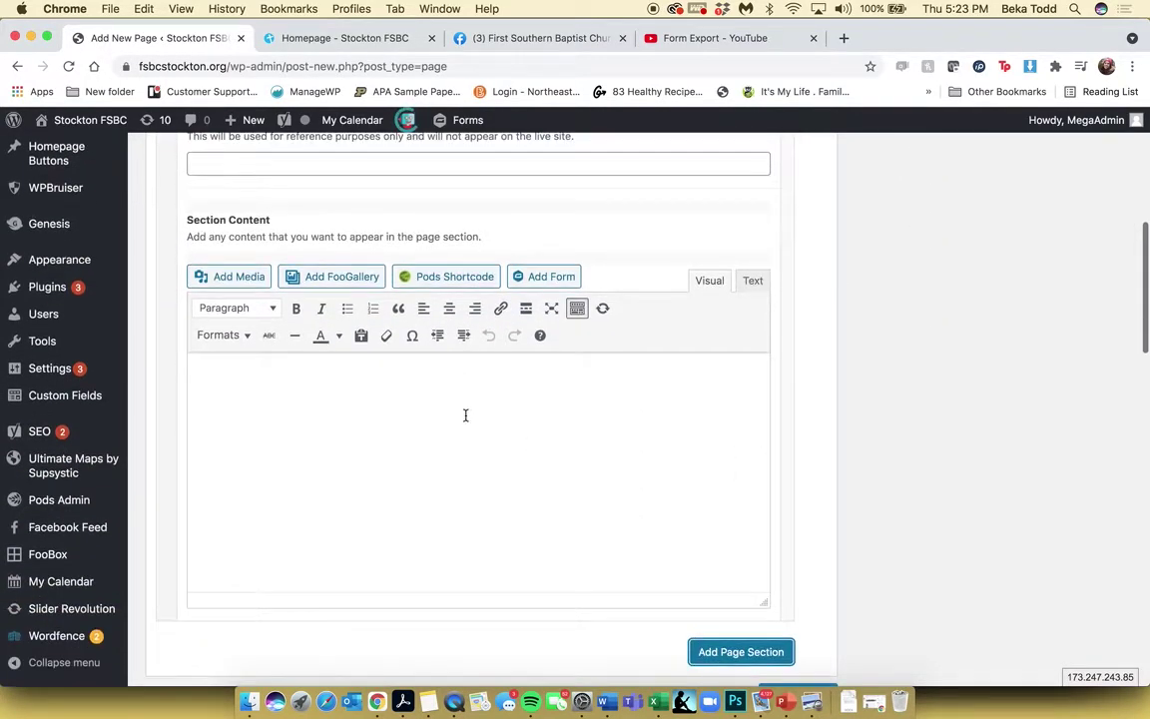
scroll(739, 382, up, 4)
scroll(739, 380, up, 3)
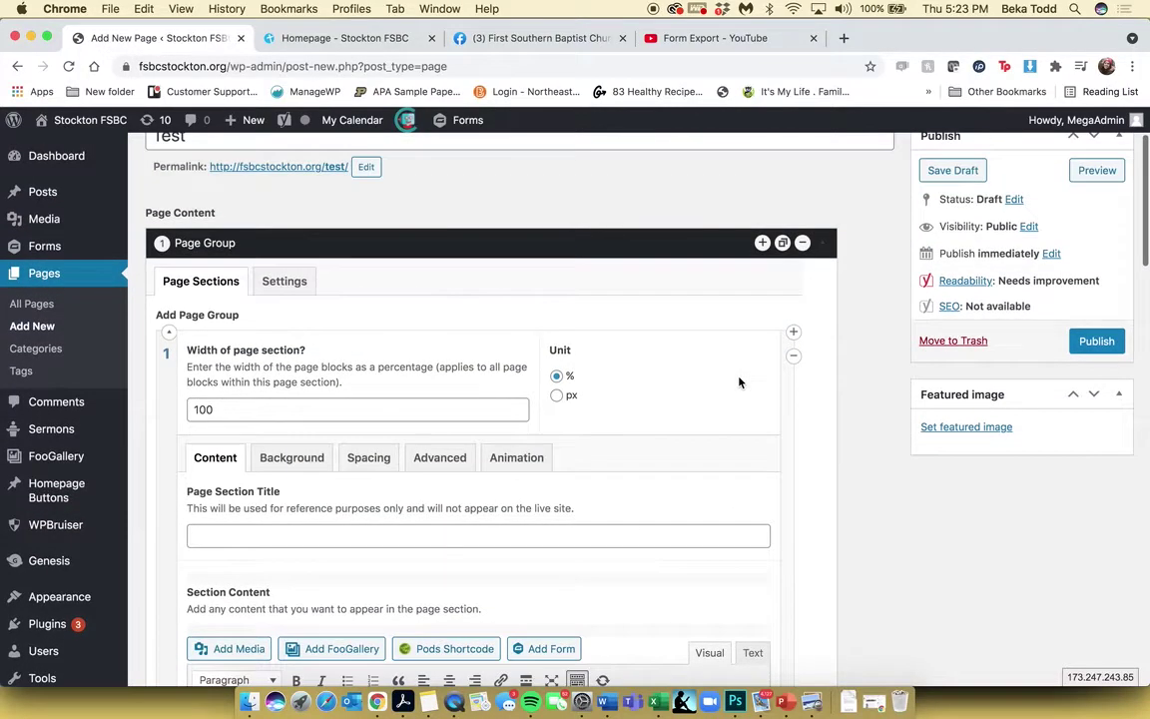
- Add a second page group with its own page section below the first on the Test page
scroll(739, 380, down, 8)
click(814, 650)
scroll(821, 619, down, 1)
click(823, 593)
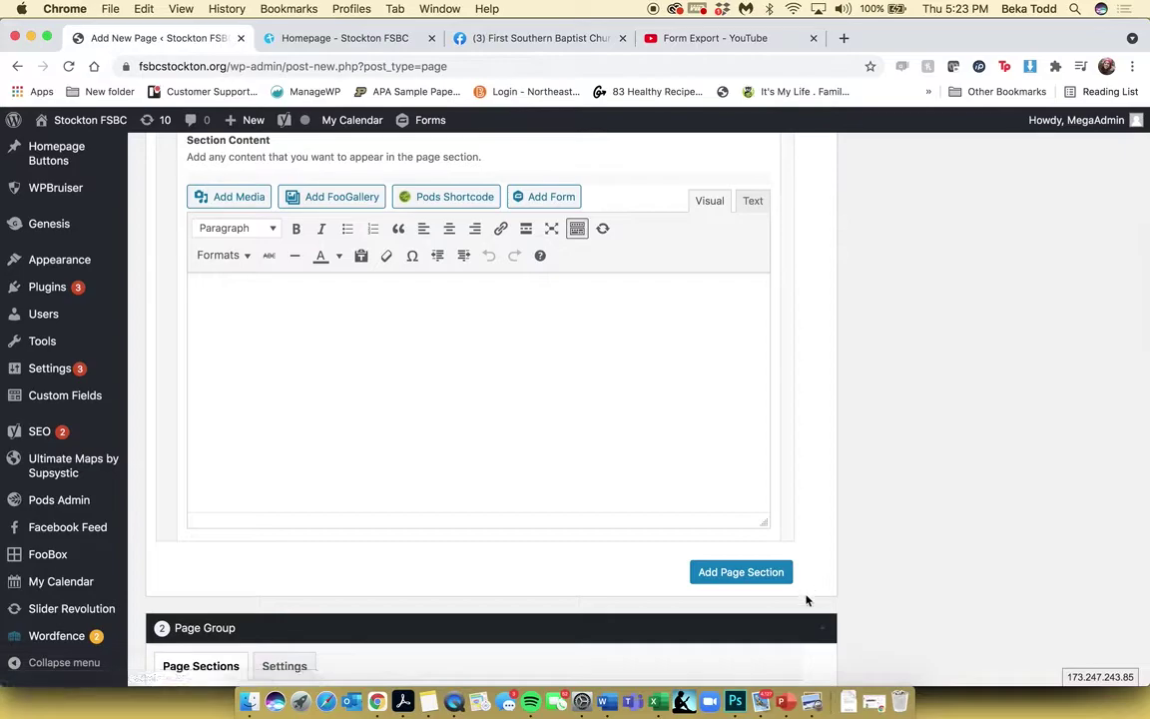
scroll(806, 598, down, 6)
click(742, 437)
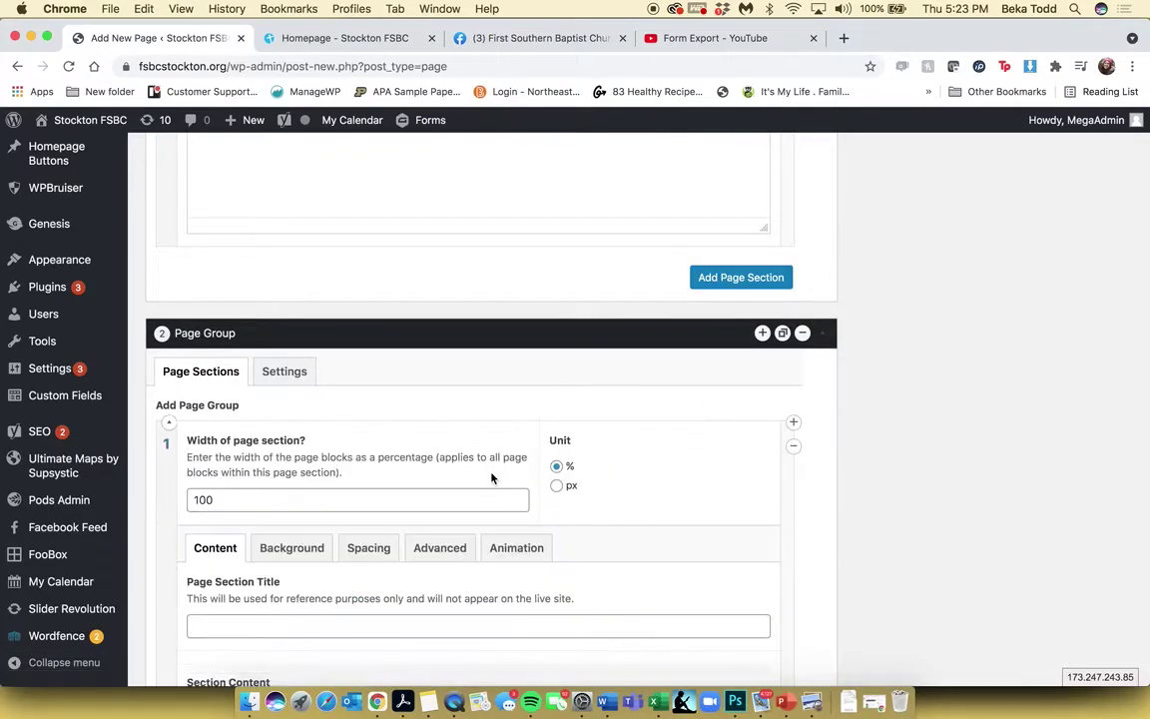
scroll(493, 477, down, 5)
- Leave the new page without saving, open the Homepage Buttons list and view the buttons on the public homepage
scroll(489, 469, up, 15)
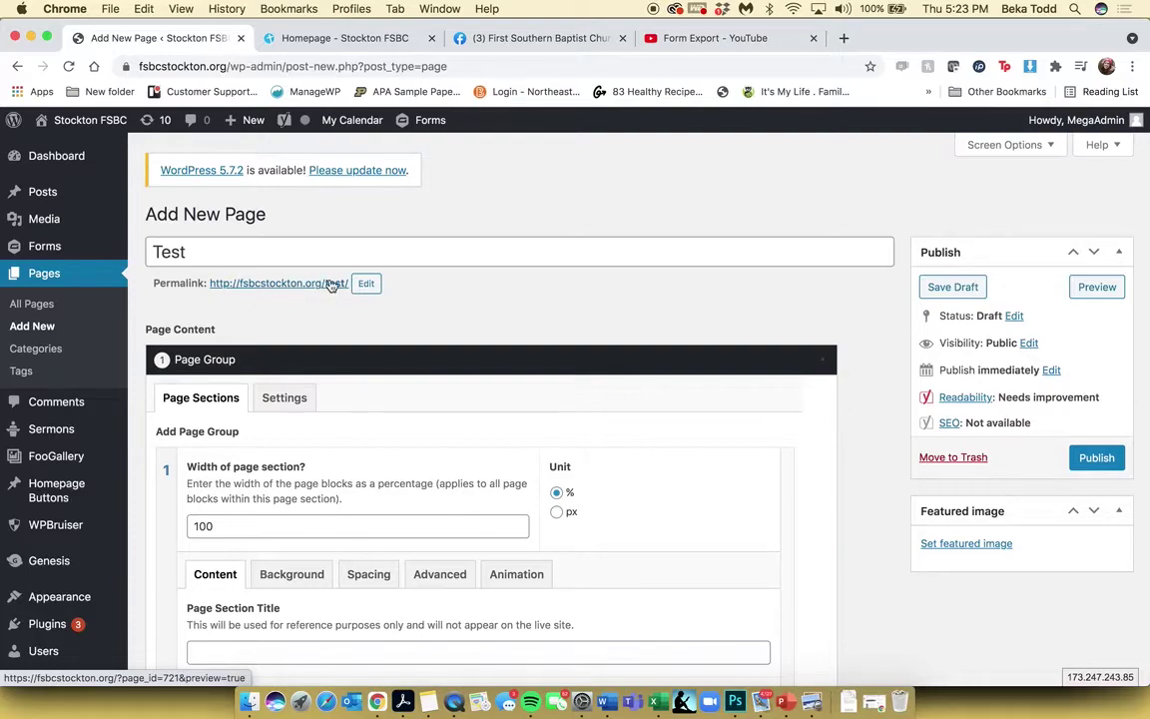
click(63, 490)
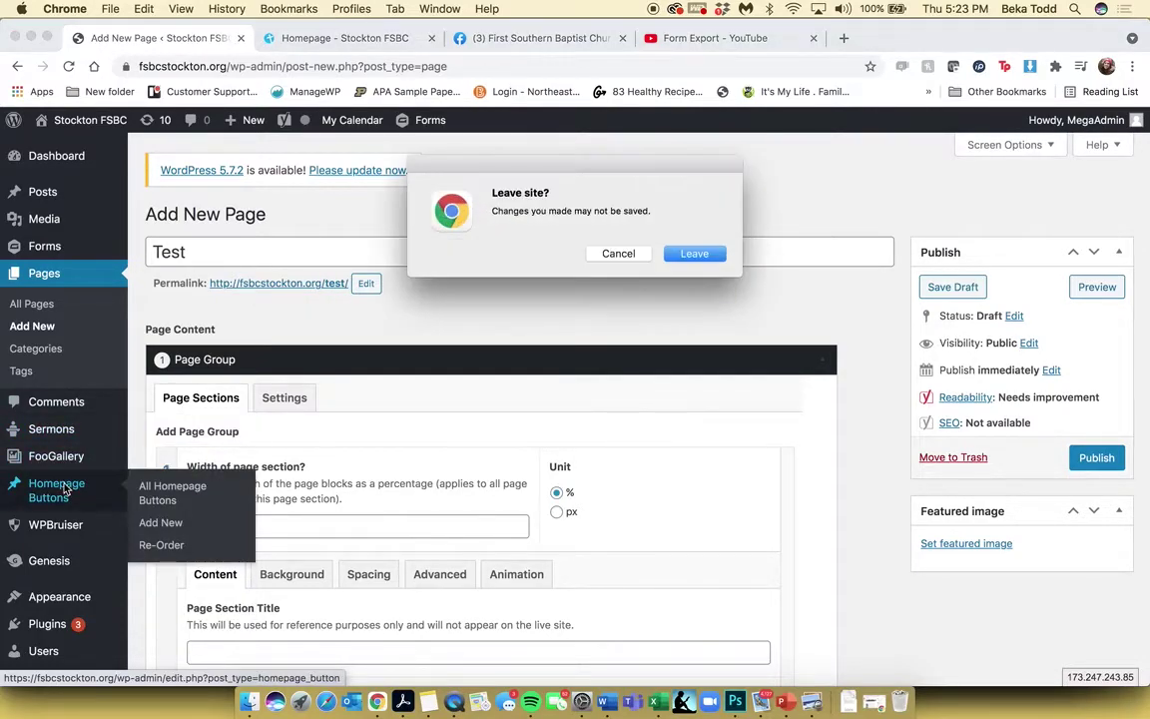
click(680, 253)
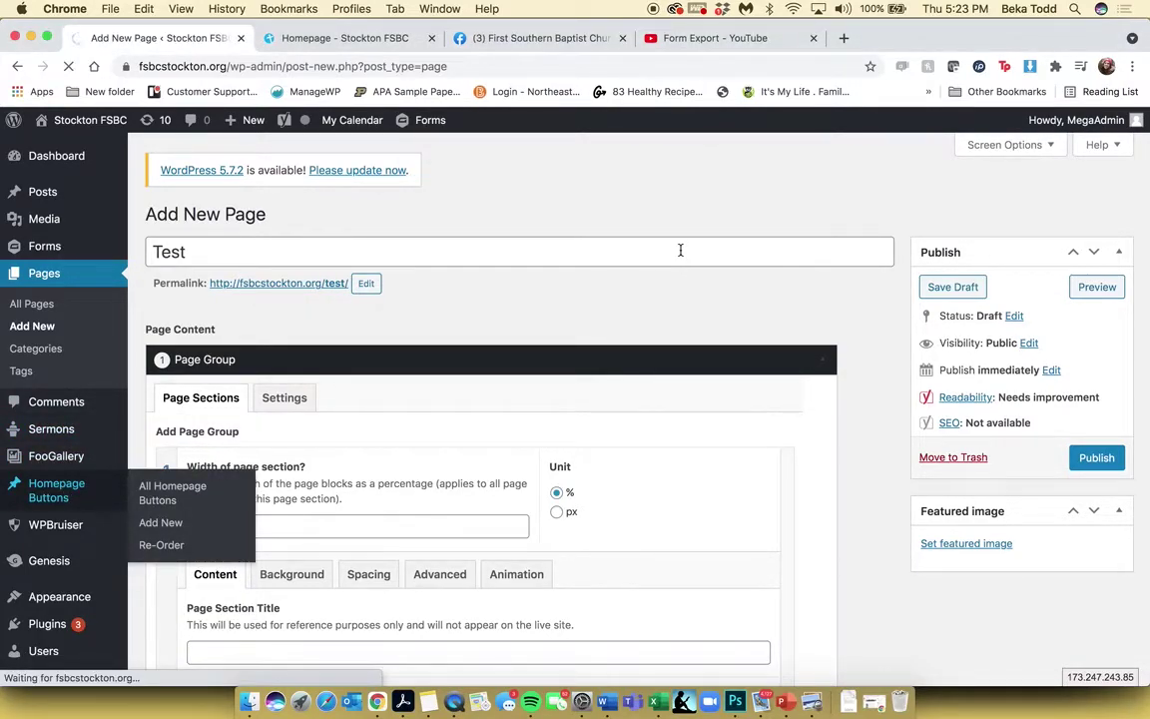
click(322, 38)
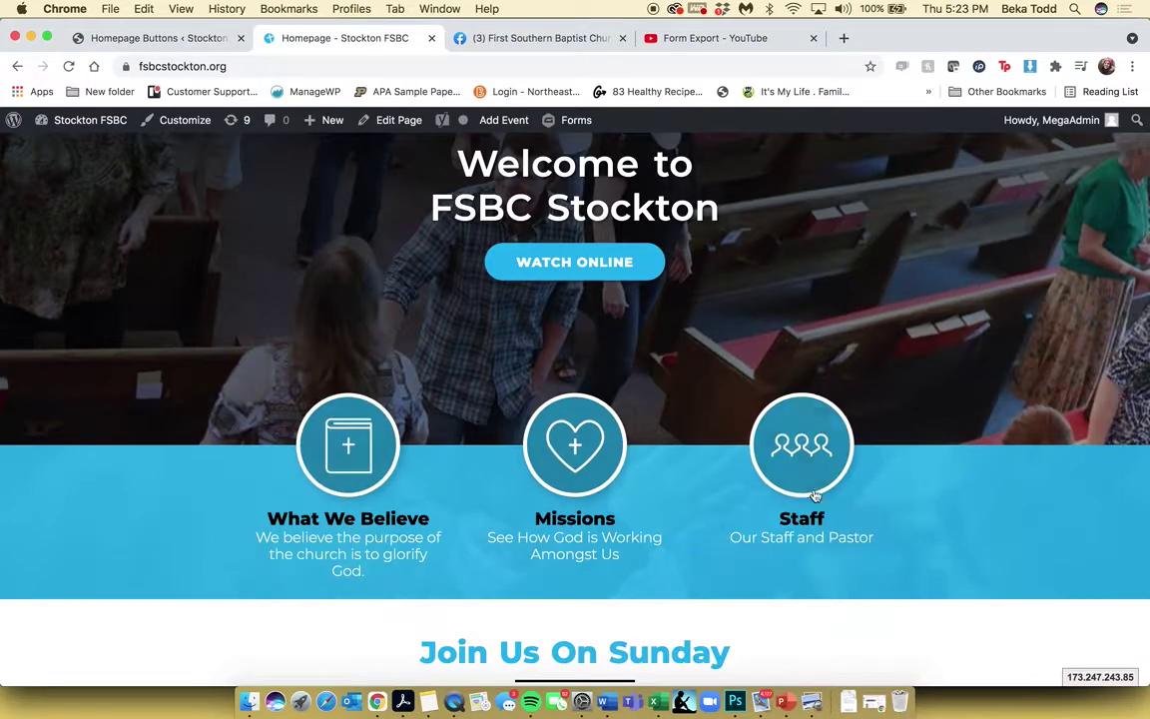
click(162, 39)
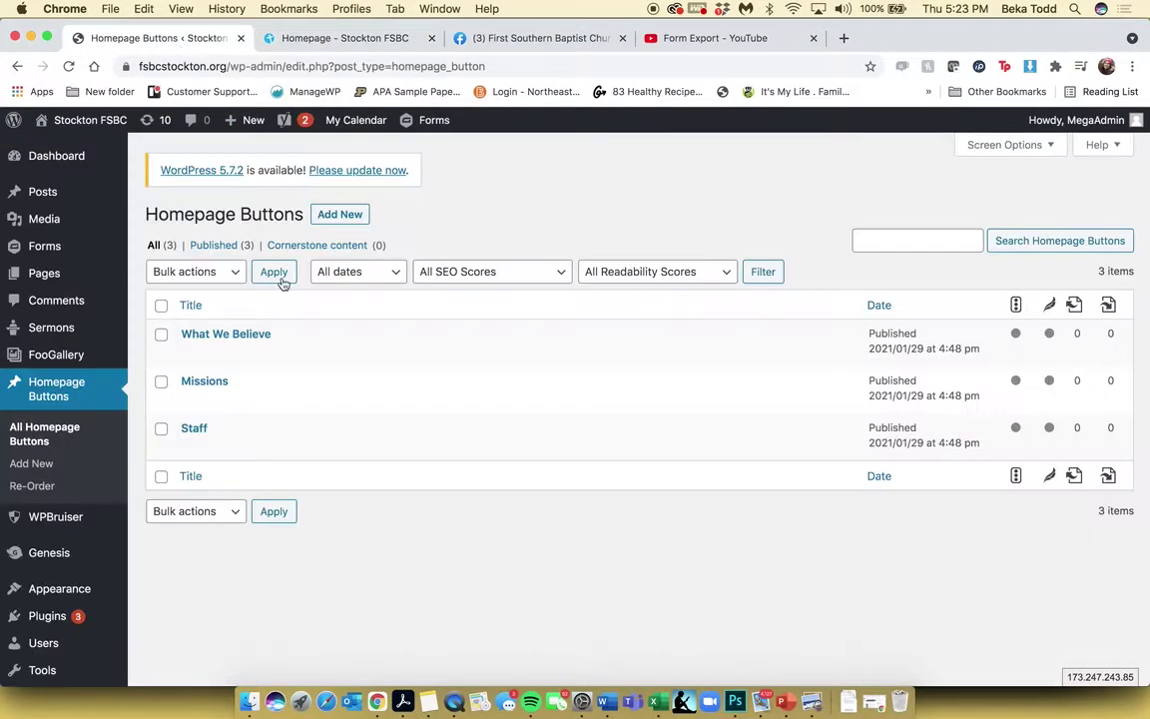
- Open the "Staff" homepage button for editing and compare its text, graphic and link with the public homepage
click(197, 428)
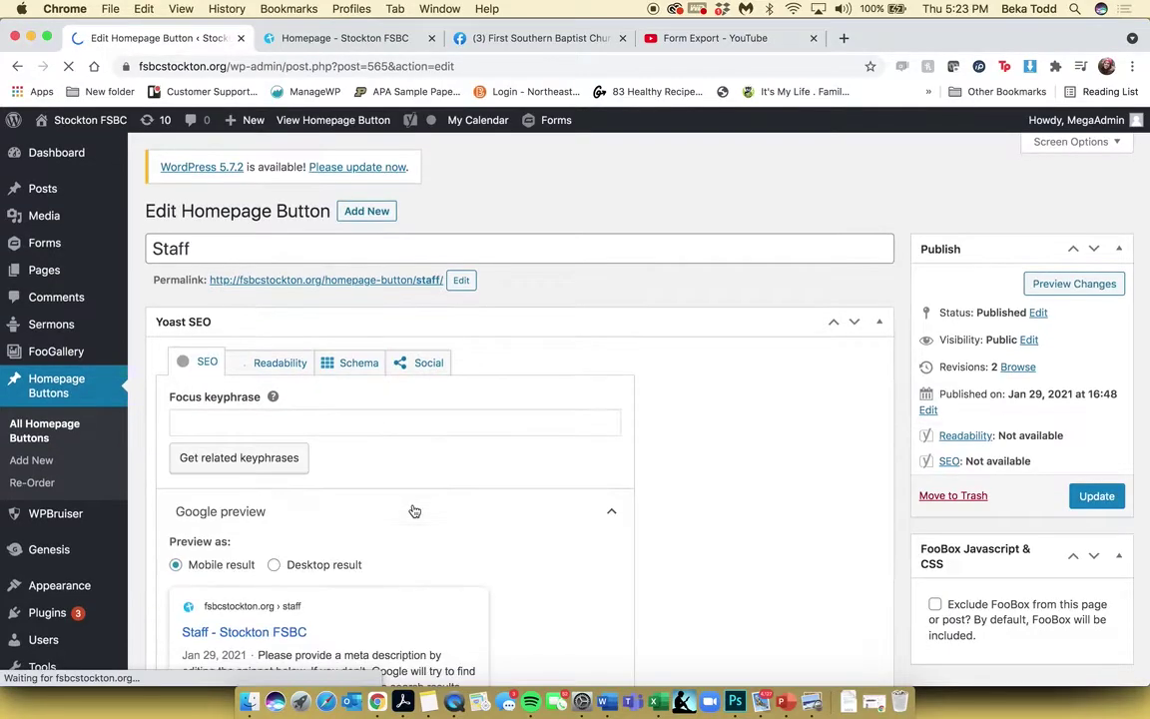
scroll(414, 512, down, 15)
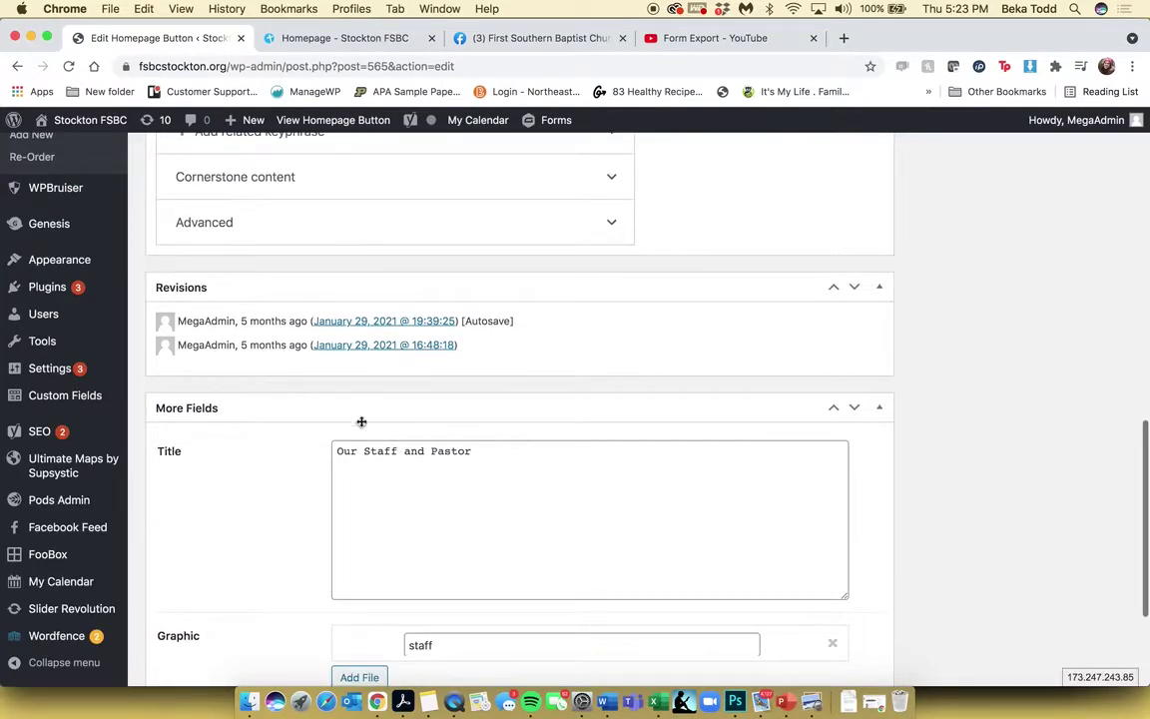
scroll(382, 455, down, 4)
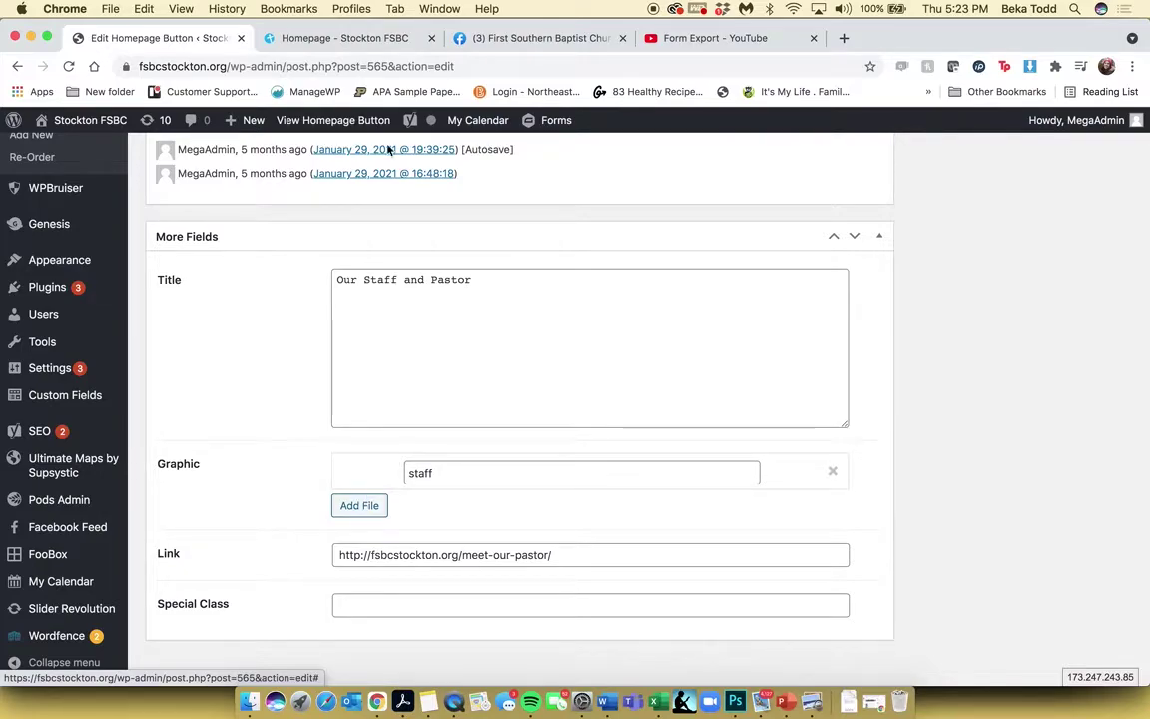
click(335, 38)
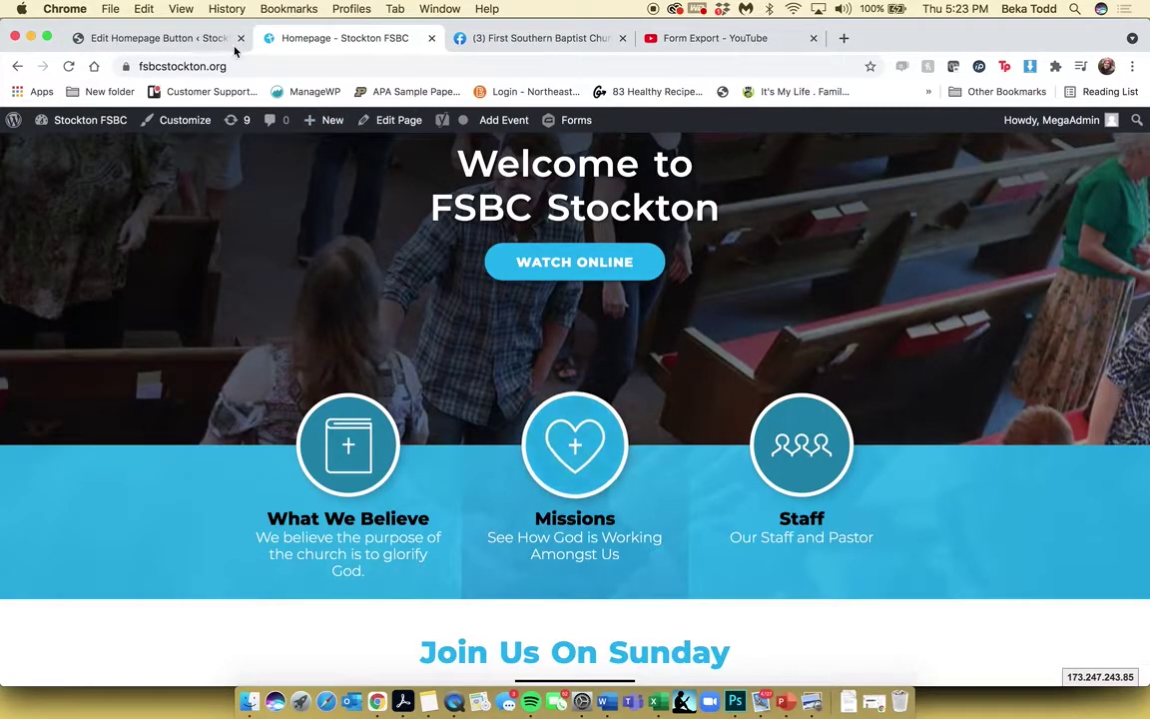
click(95, 38)
triple_click(558, 555)
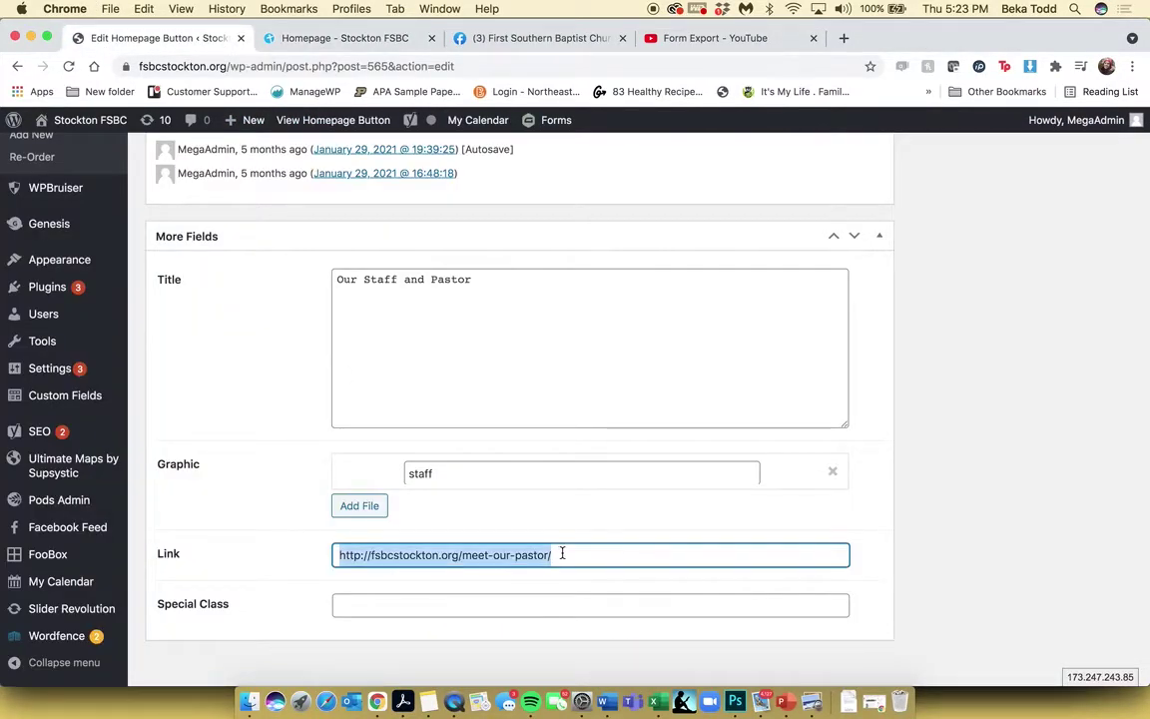
- Look through the WPBruiser, Genesis and Appearance options of the site admin and open the Widgets page
scroll(563, 554, up, 15)
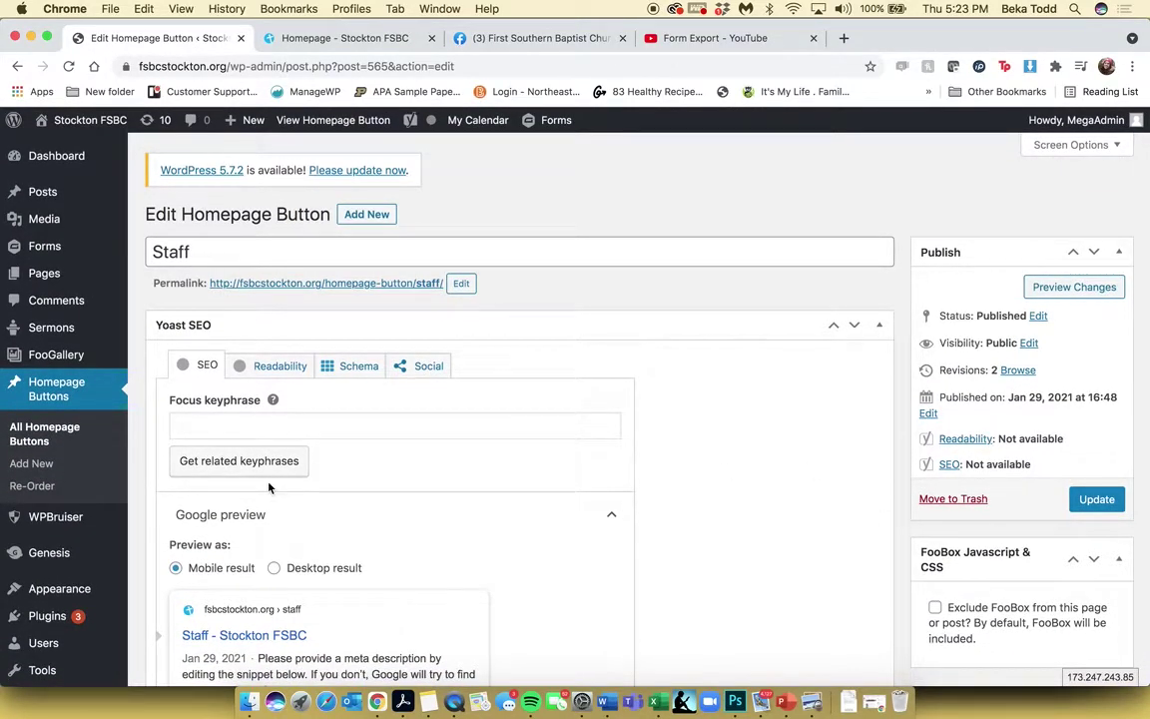
scroll(105, 483, down, 2)
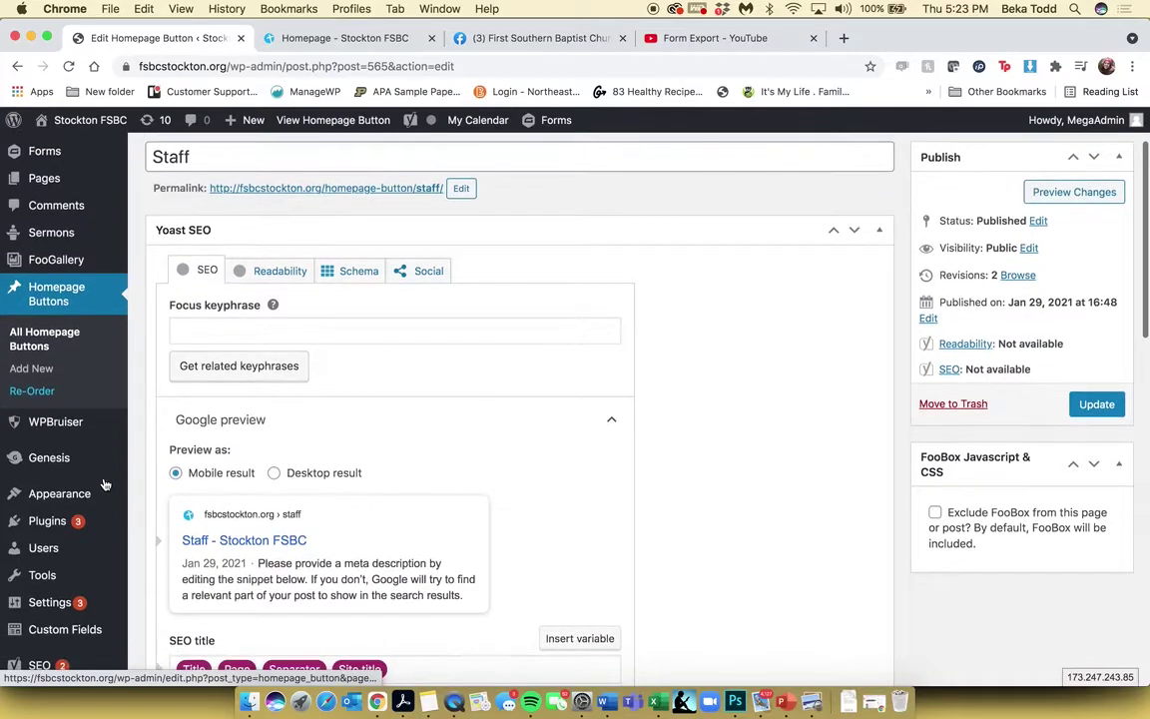
mouse_move(75, 419)
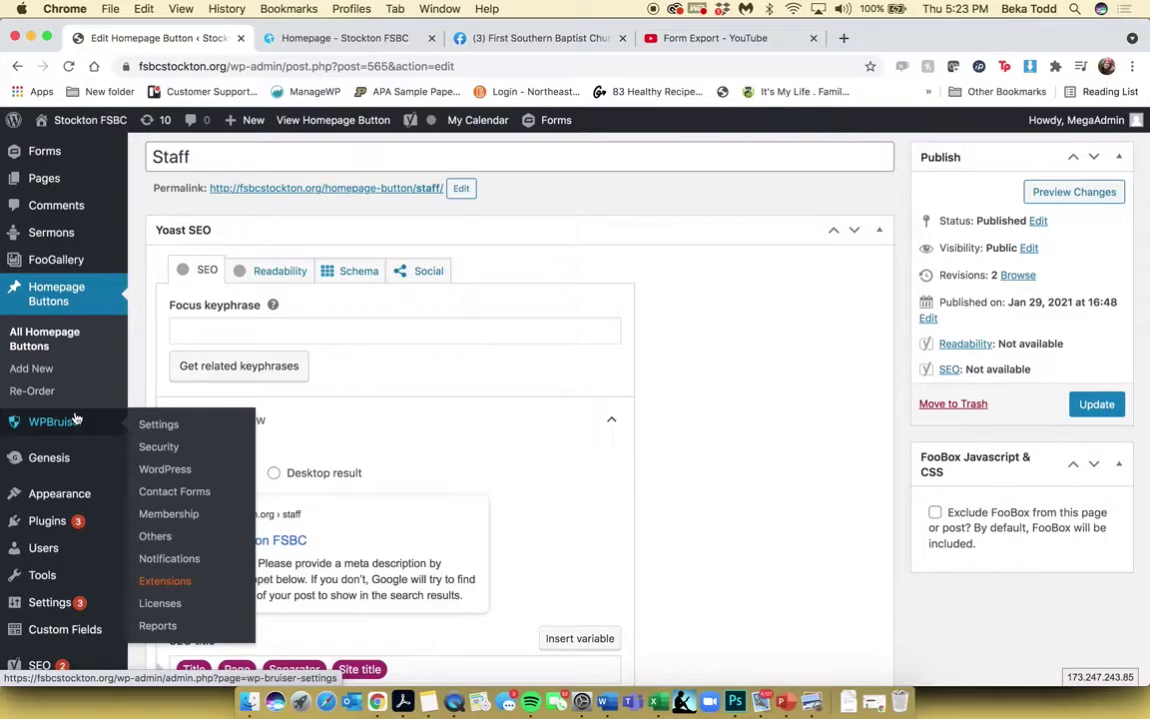
mouse_move(51, 472)
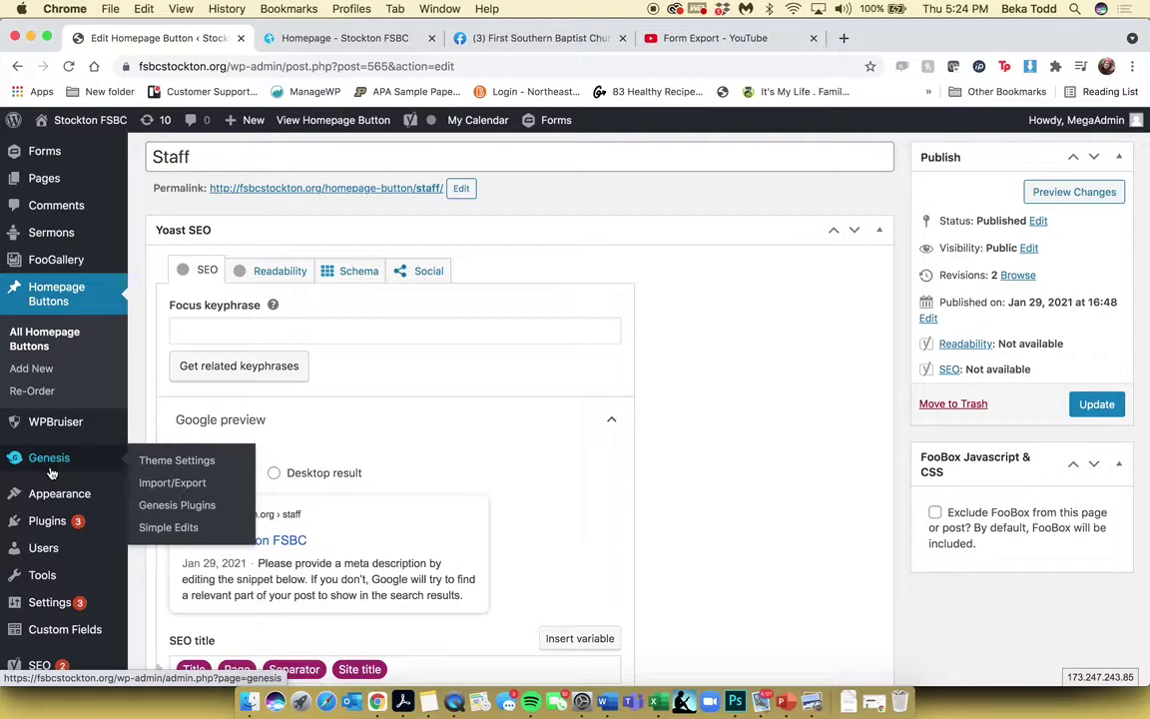
mouse_move(58, 494)
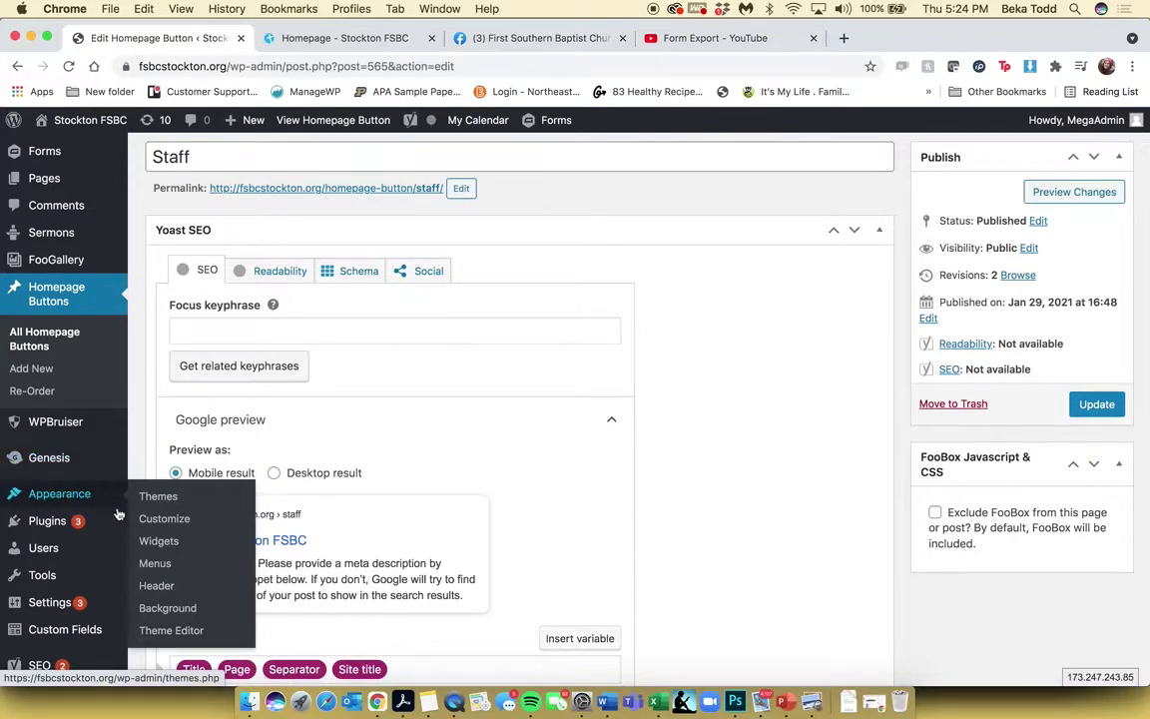
click(155, 544)
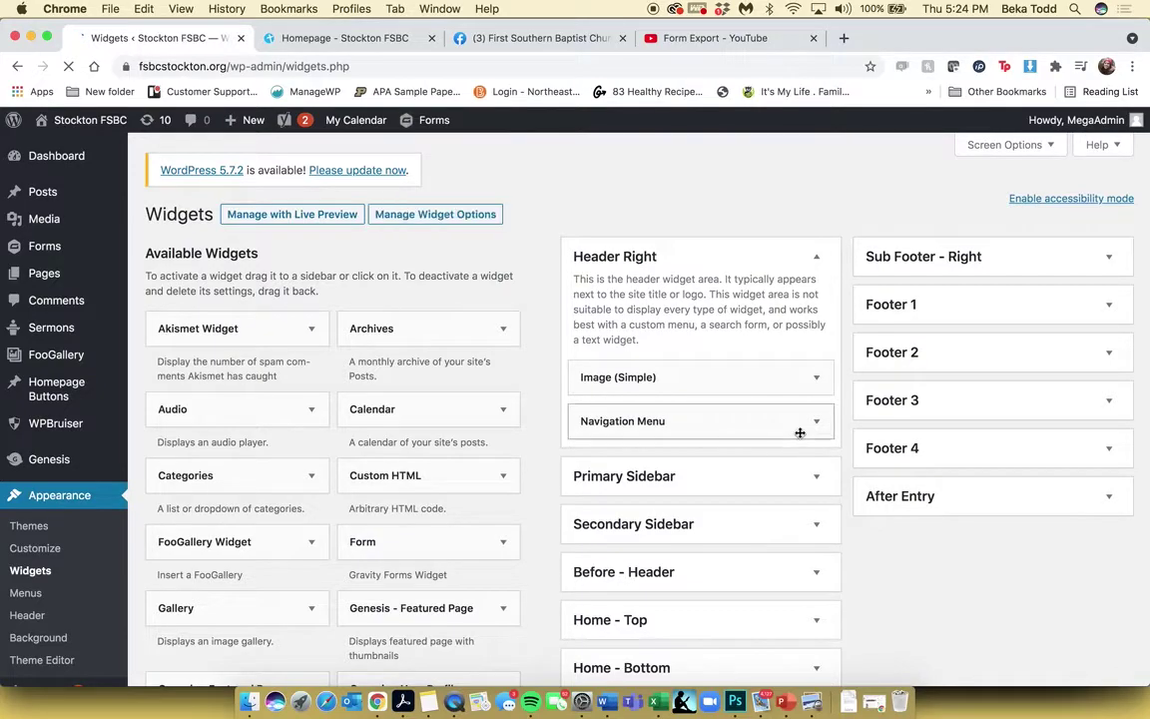
- Examine the settings of the Image (Simple) and Navigation Menu widgets in the Header Right area
click(816, 380)
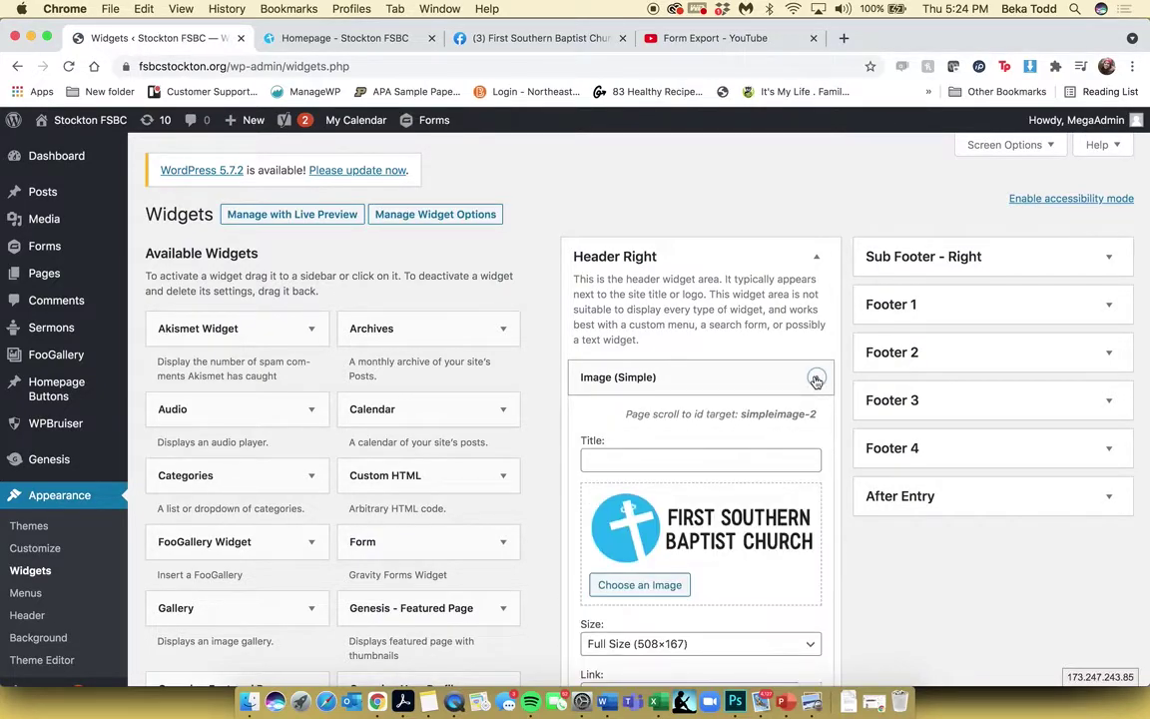
scroll(744, 486, down, 10)
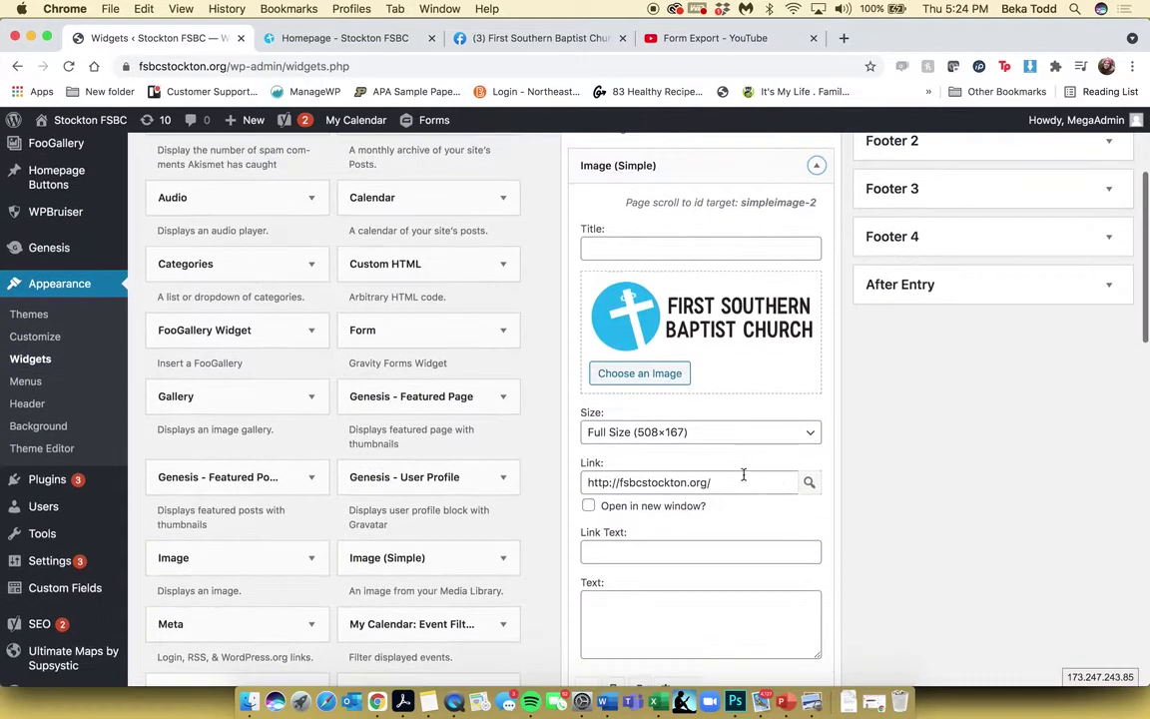
scroll(732, 477, down, 7)
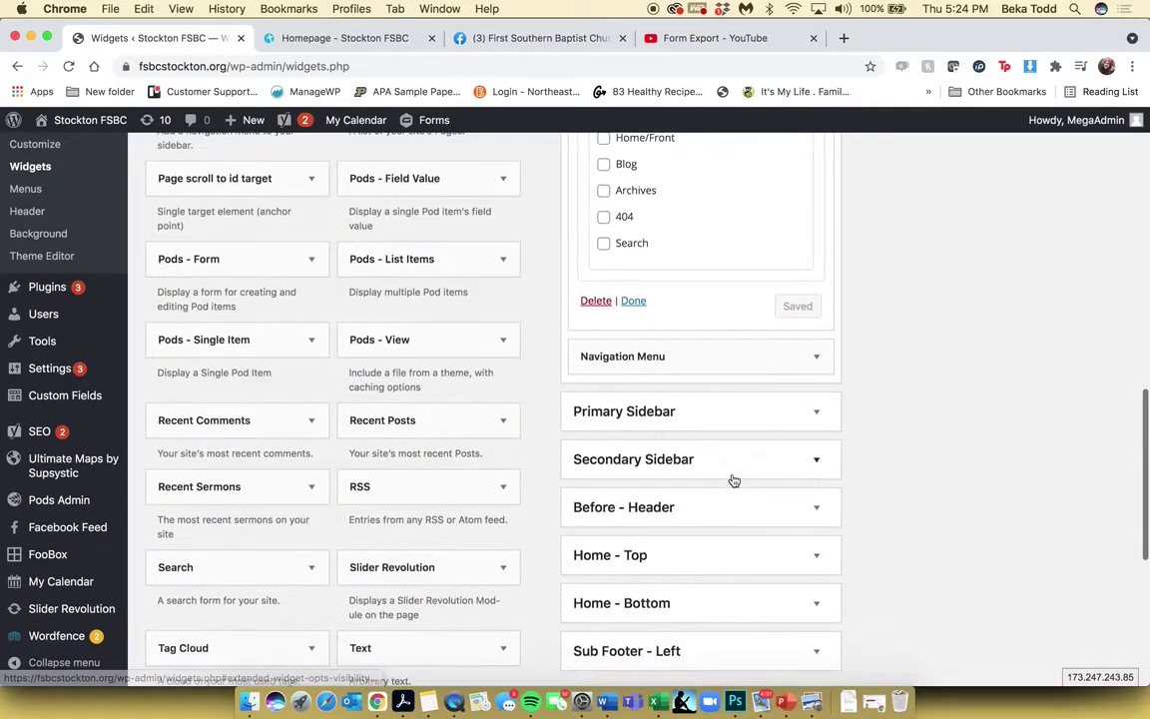
click(810, 361)
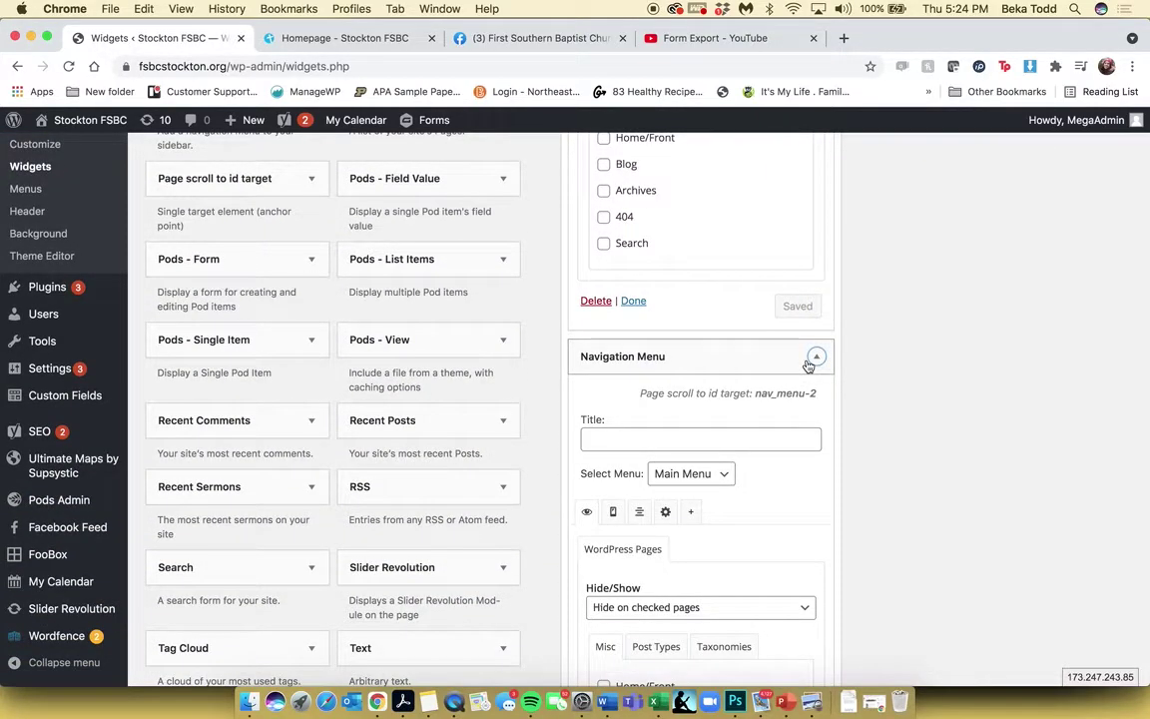
click(809, 365)
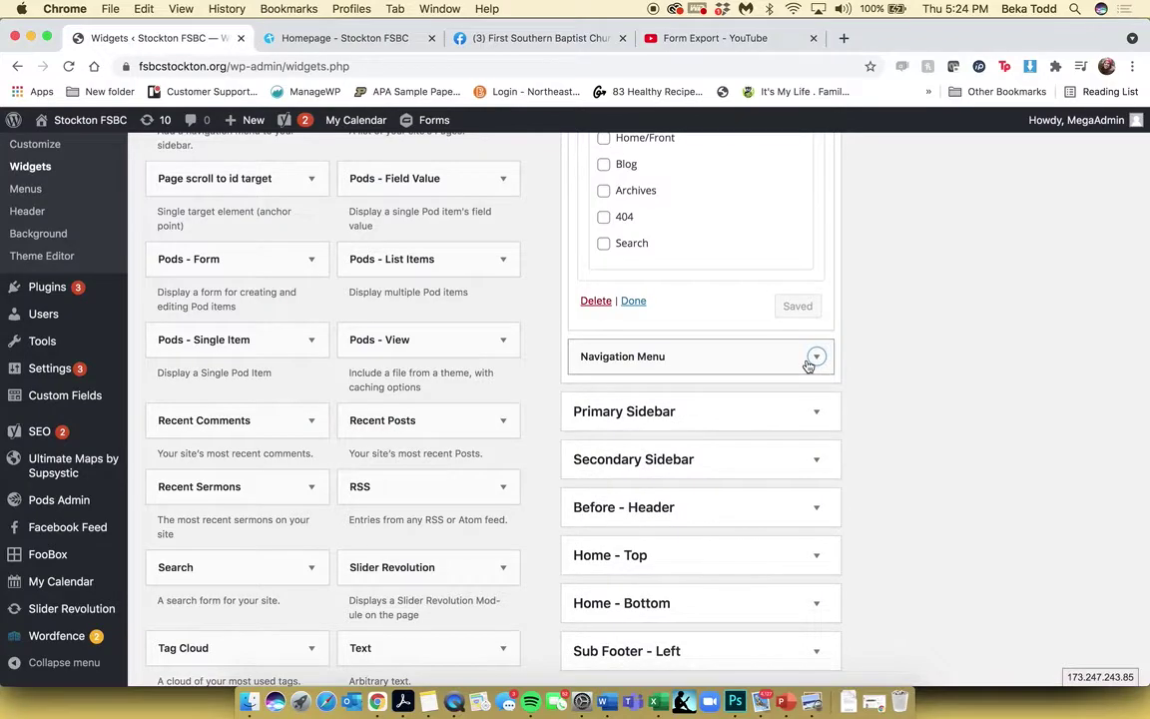
- Examine the Before - Header widget area and its Navigation Menu widget
scroll(809, 365, up, 1)
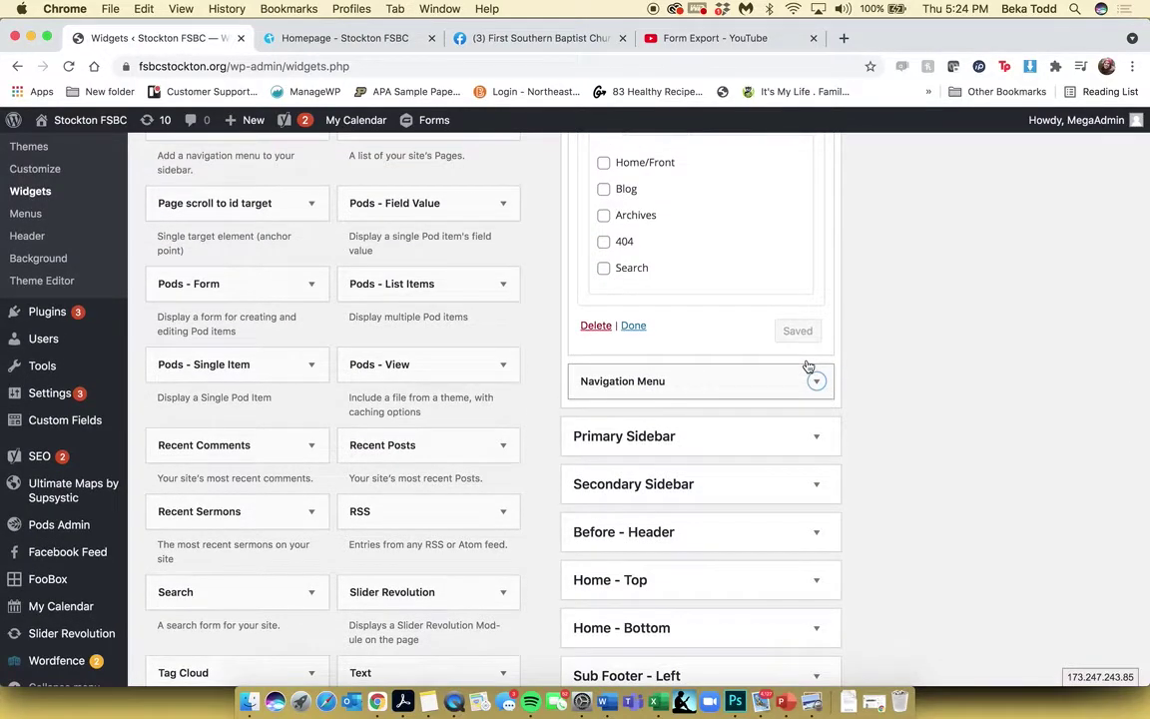
scroll(808, 366, down, 2)
click(806, 500)
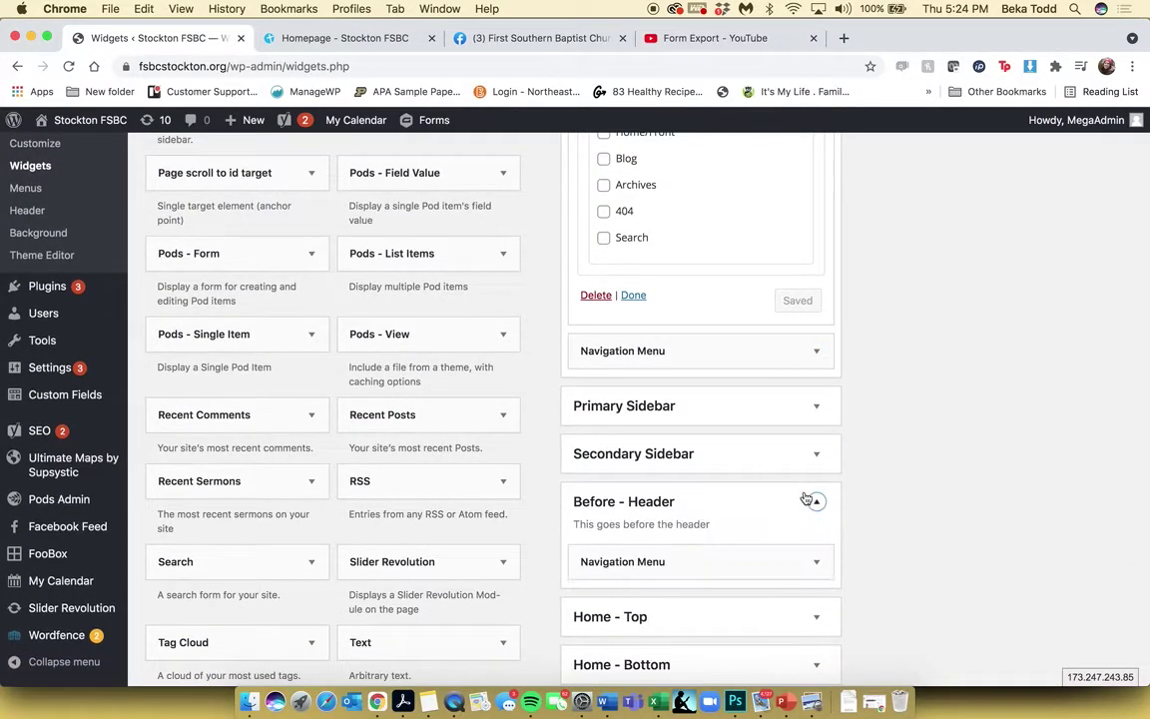
click(818, 560)
click(819, 559)
scroll(820, 557, down, 4)
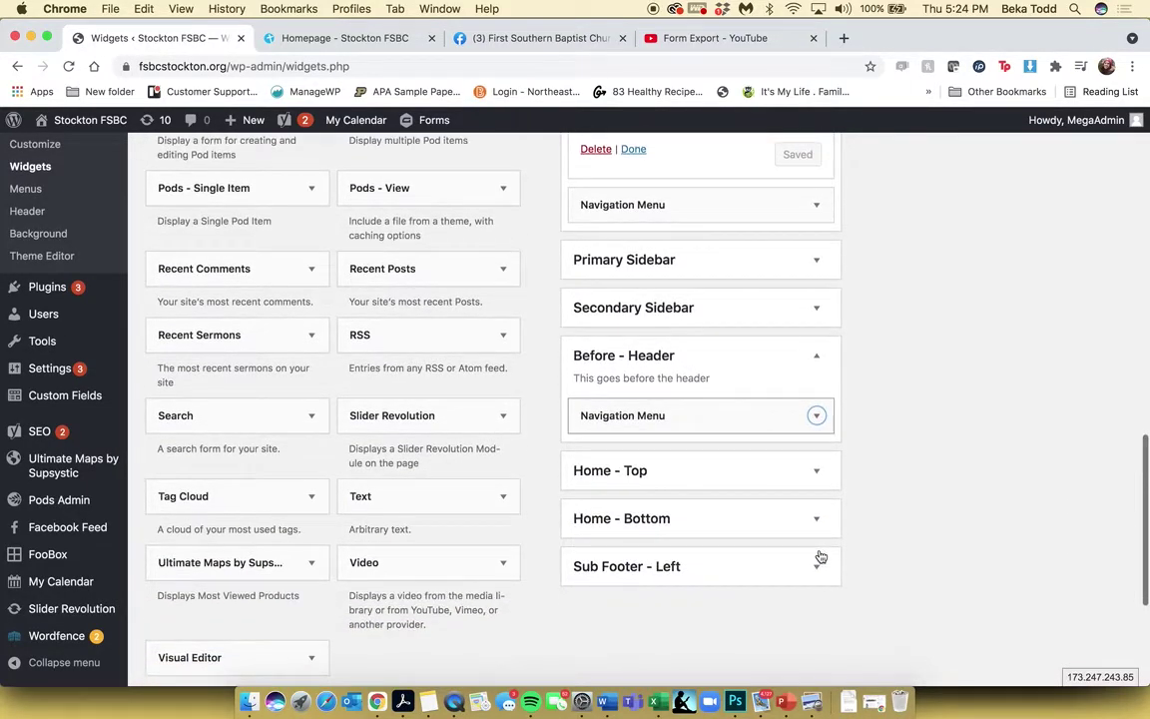
scroll(820, 557, up, 20)
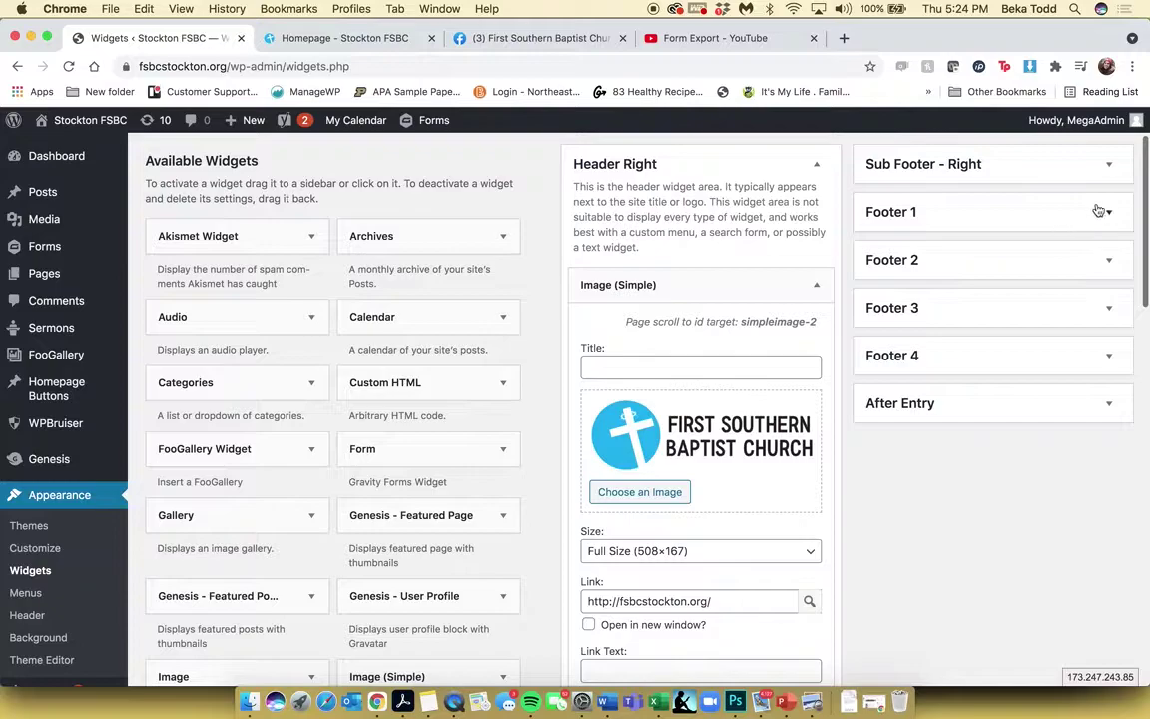
- Examine the contents and visibility settings of the two Visual Editor widgets in the Footer 1 area
click(1106, 212)
click(1109, 271)
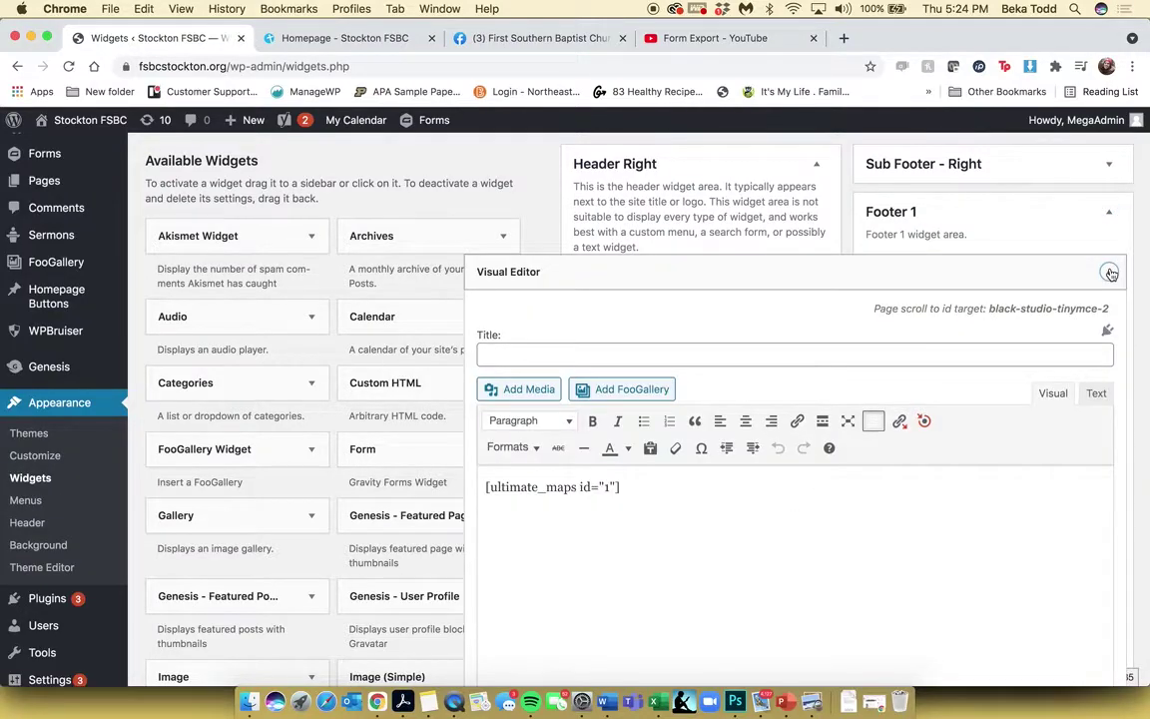
click(1110, 274)
click(1109, 314)
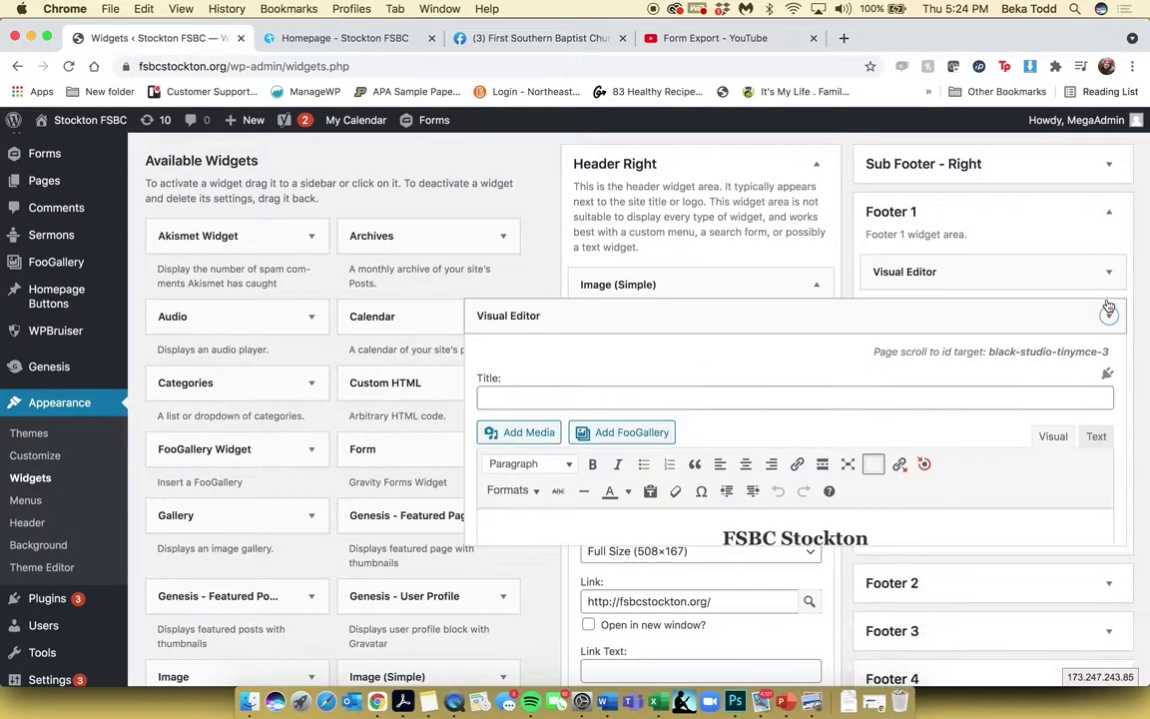
scroll(1109, 306, down, 2)
scroll(1109, 305, down, 2)
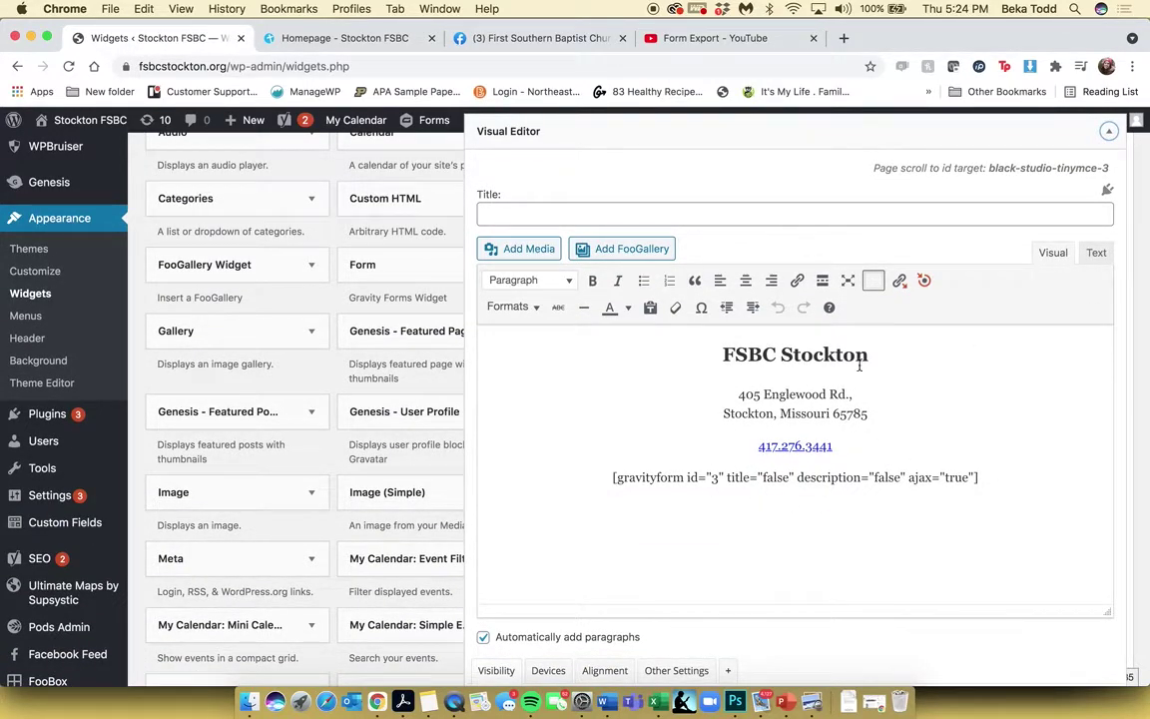
click(1108, 131)
scroll(1109, 220, up, 4)
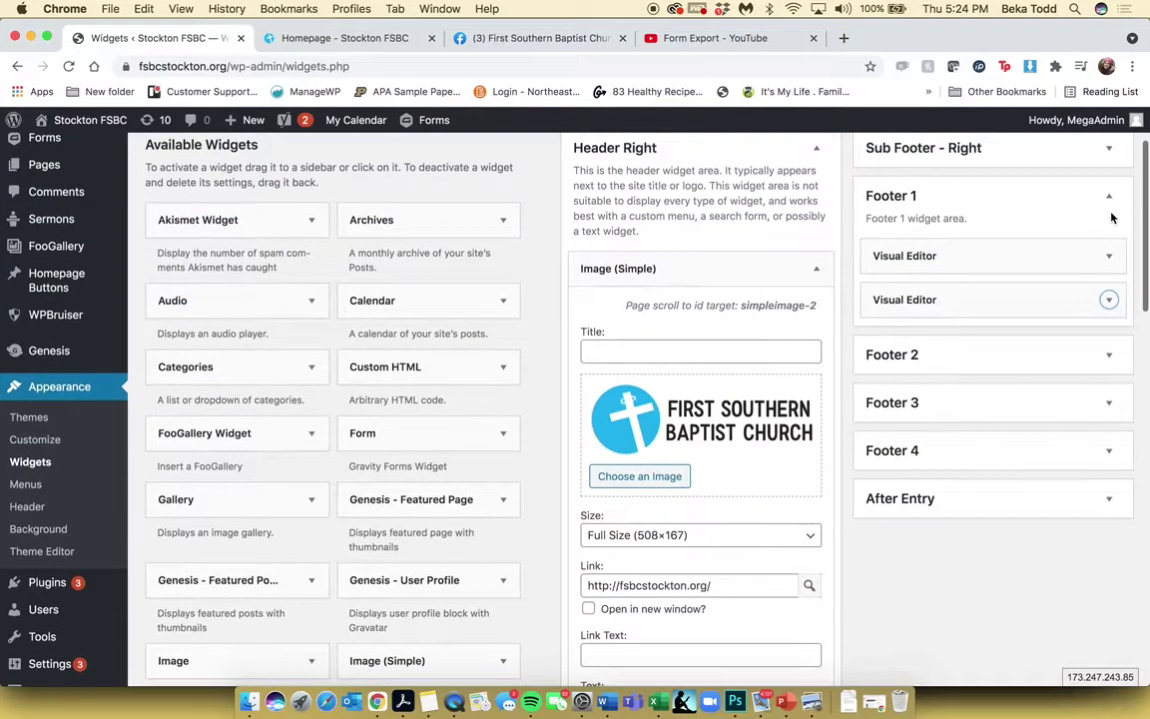
click(1108, 301)
scroll(1110, 313, down, 10)
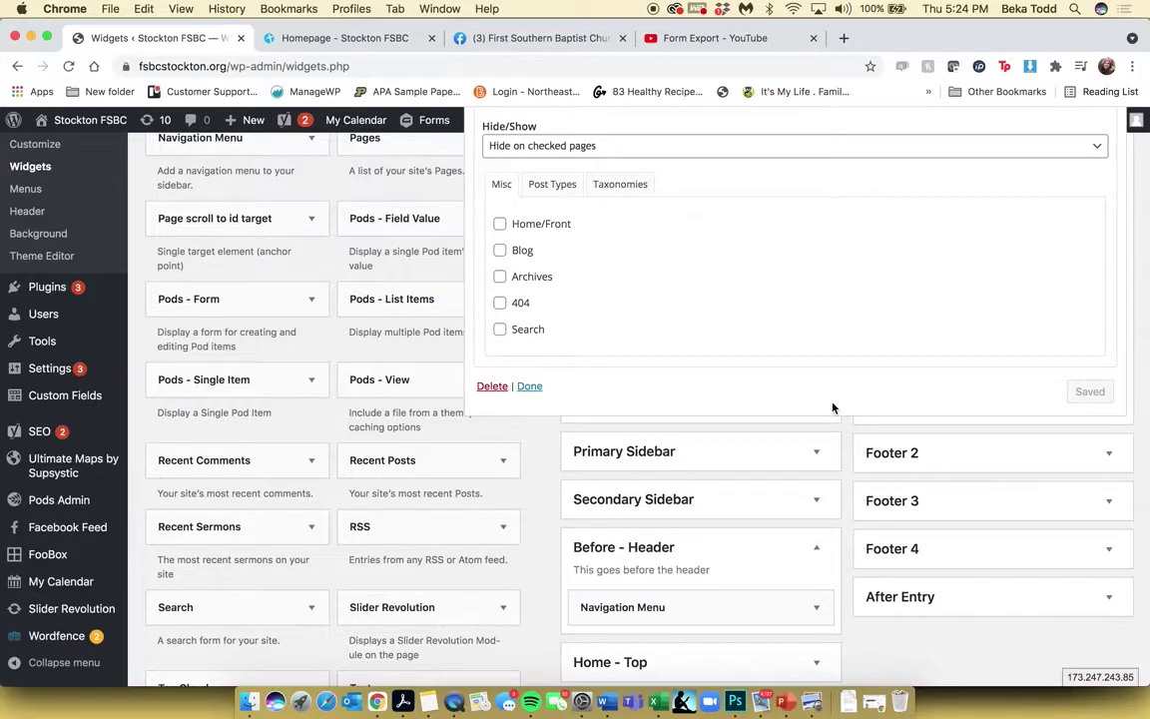
- Open the Menus page, load the Social menu for editing and compare it with the public homepage header
scroll(878, 333, up, 8)
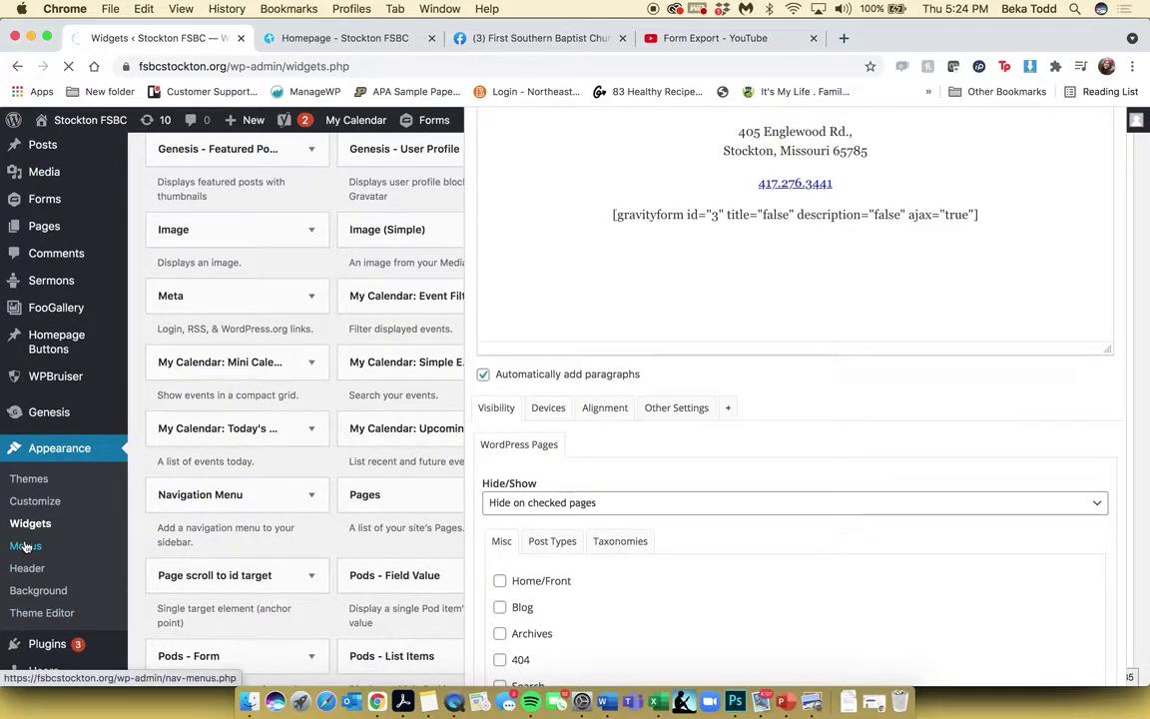
scroll(570, 271, down, 2)
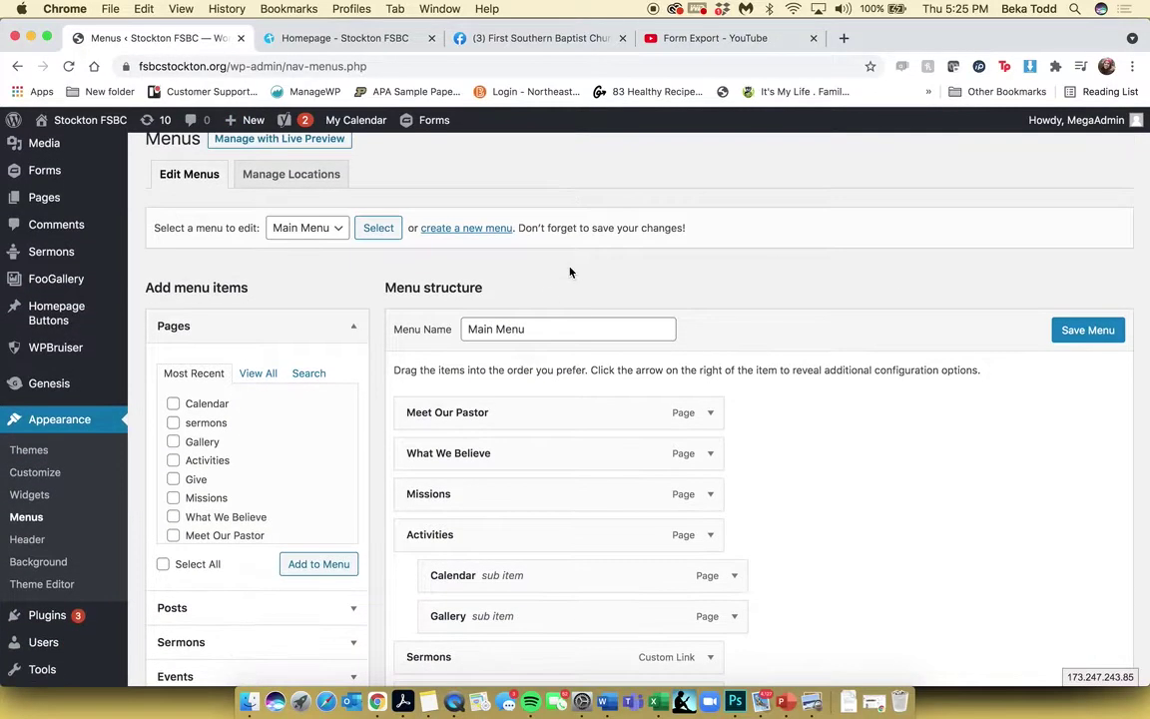
click(309, 228)
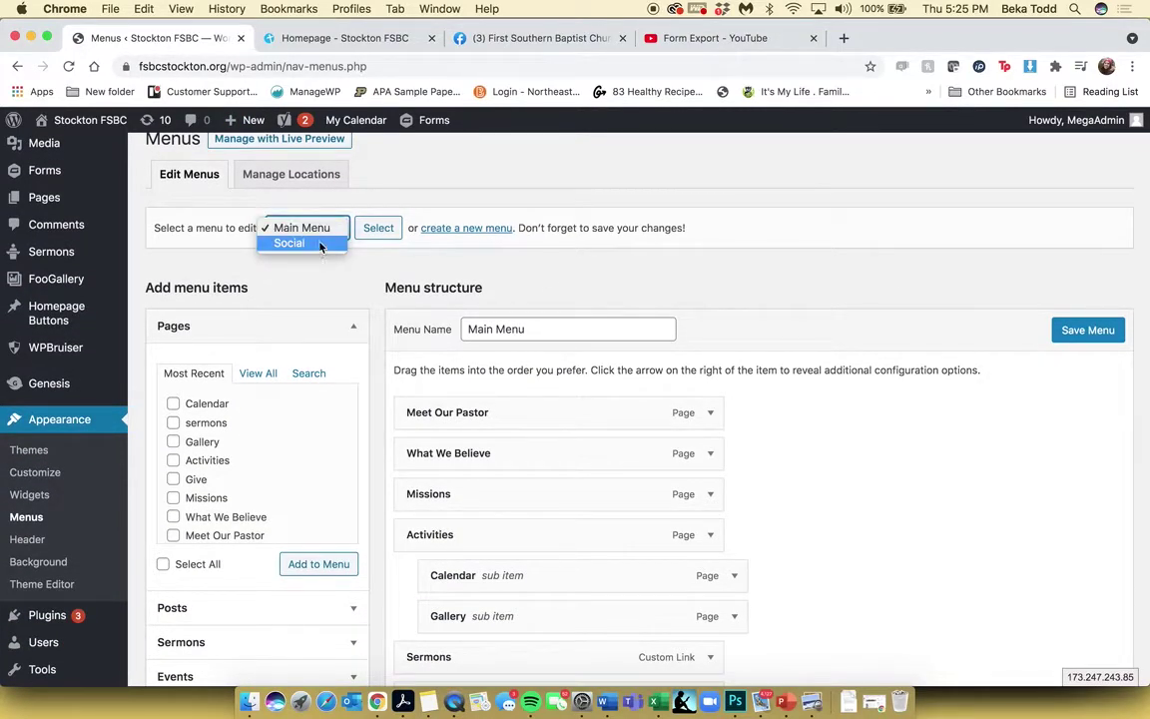
click(319, 244)
click(379, 228)
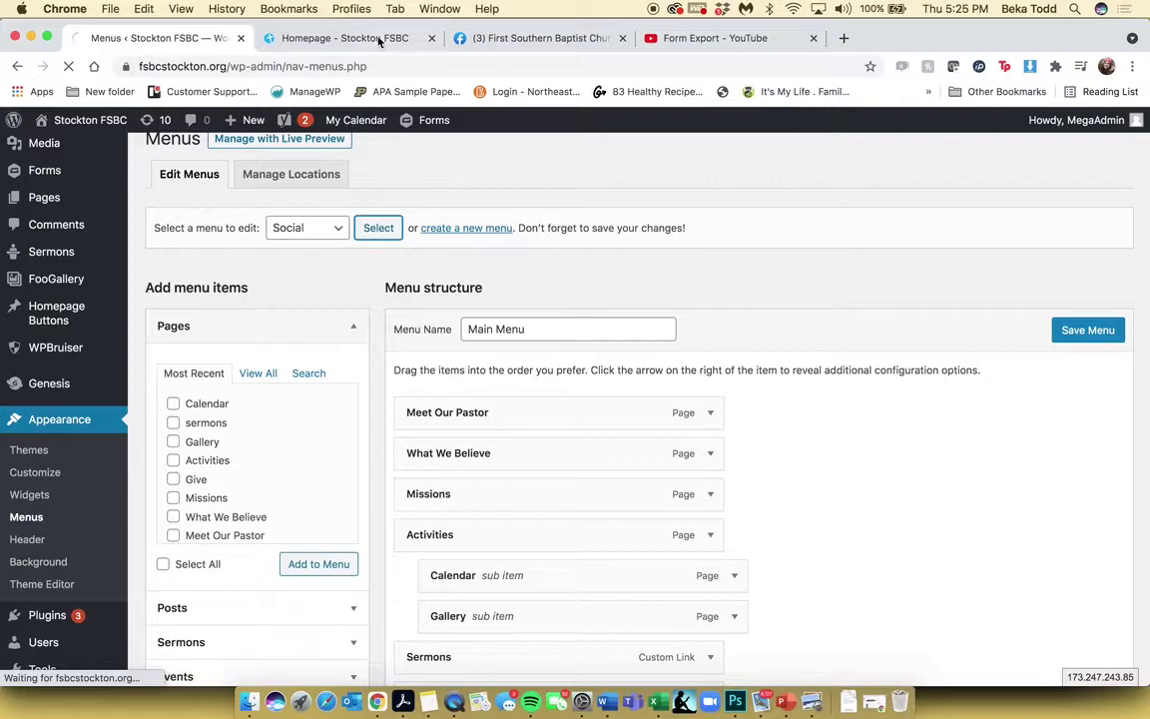
key(ctrl+Tab)
scroll(921, 278, up, 5)
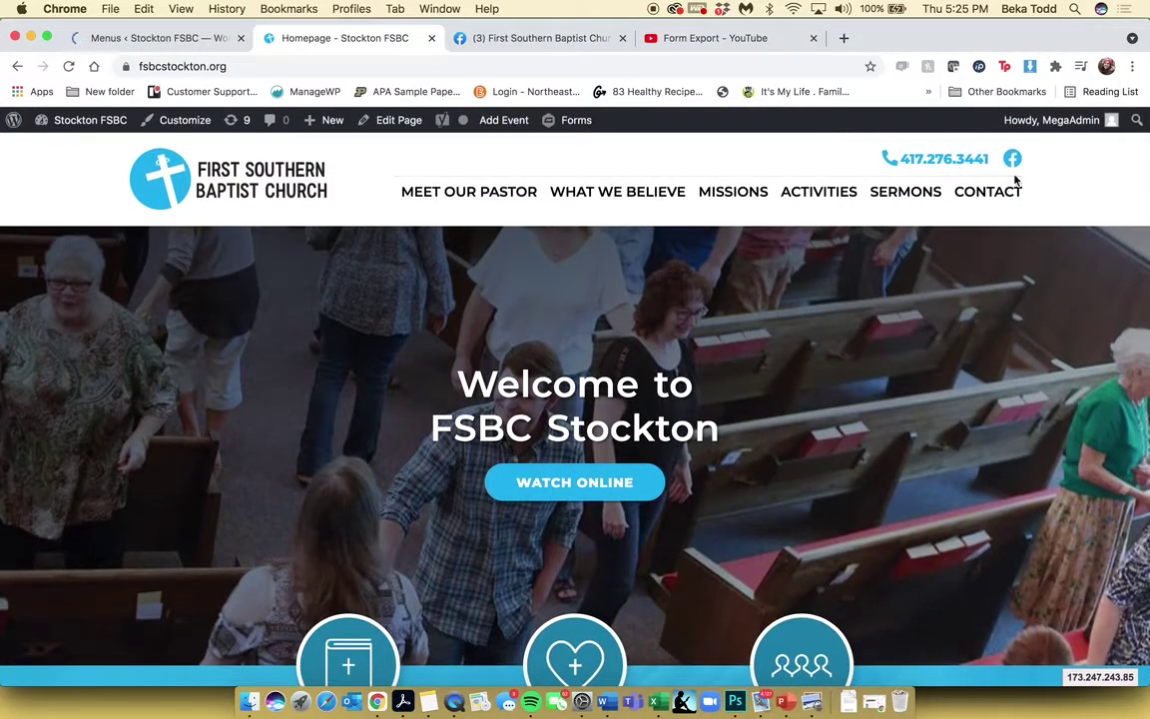
click(167, 40)
scroll(571, 379, down, 3)
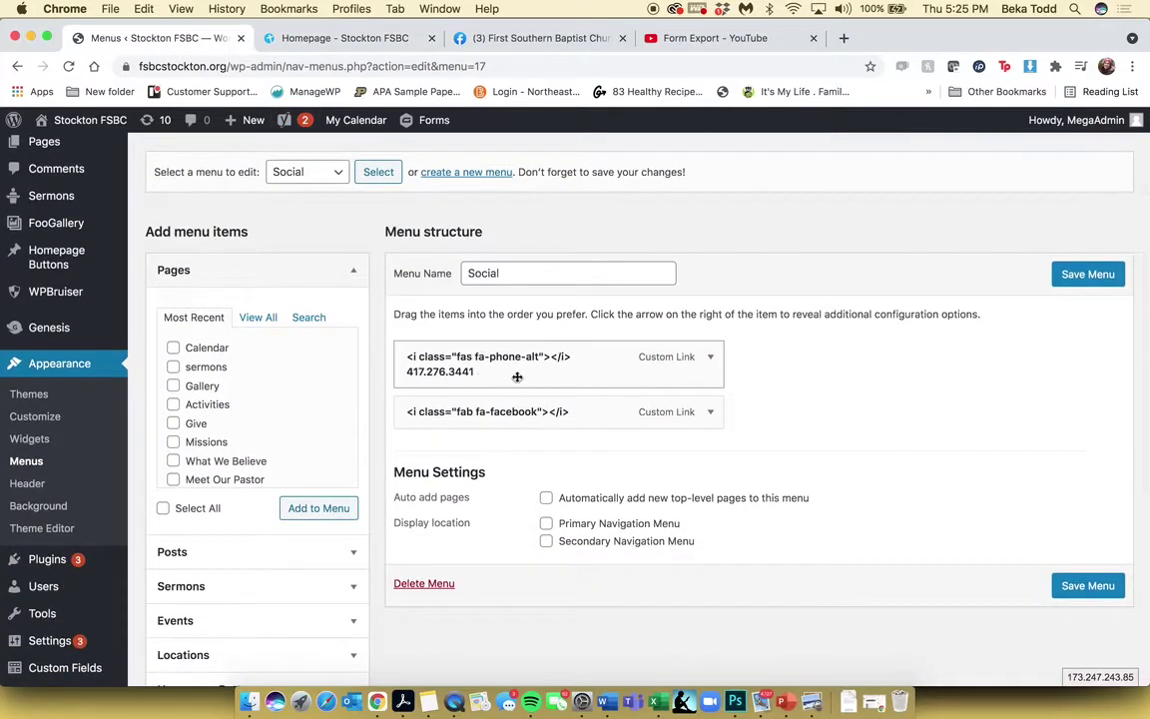
- Examine the link and navigation label settings of the phone and Facebook items in the Social menu
click(710, 357)
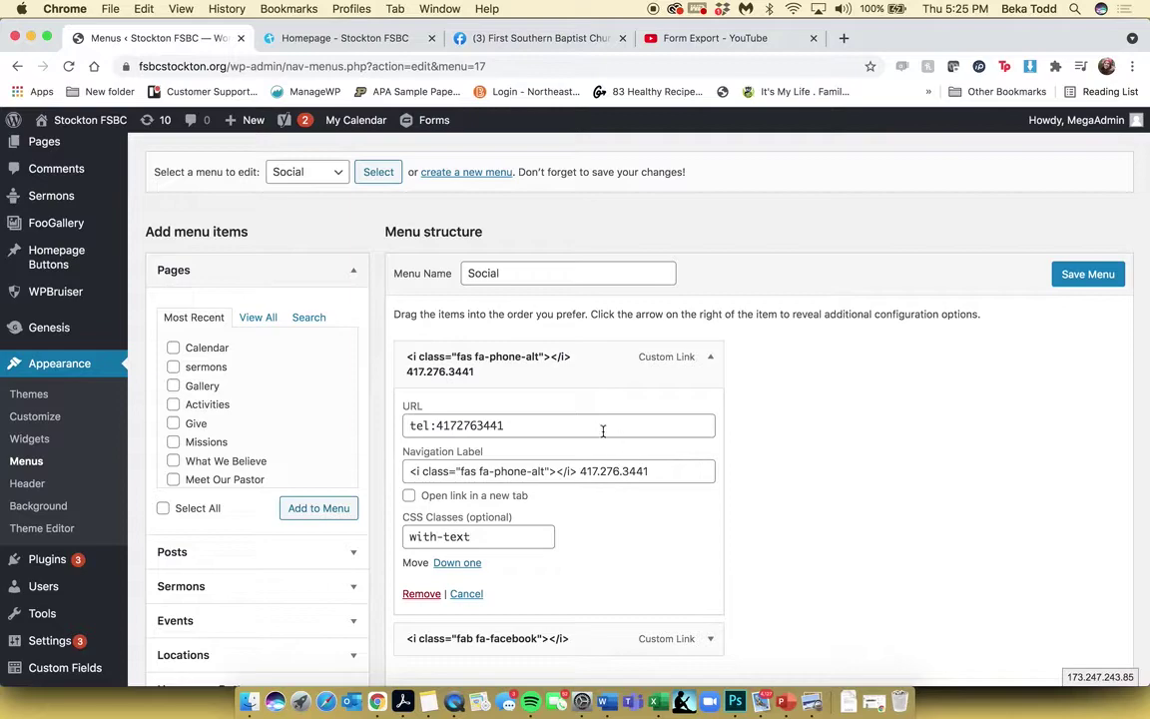
drag(663, 470, 579, 471)
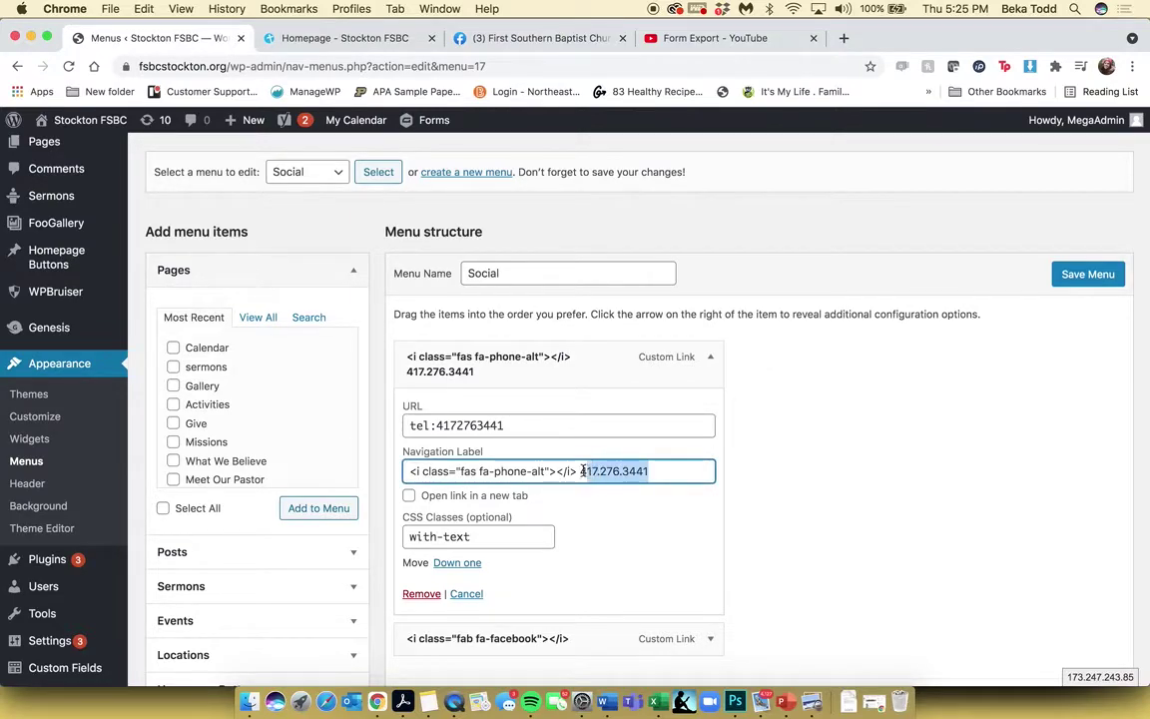
click(500, 426)
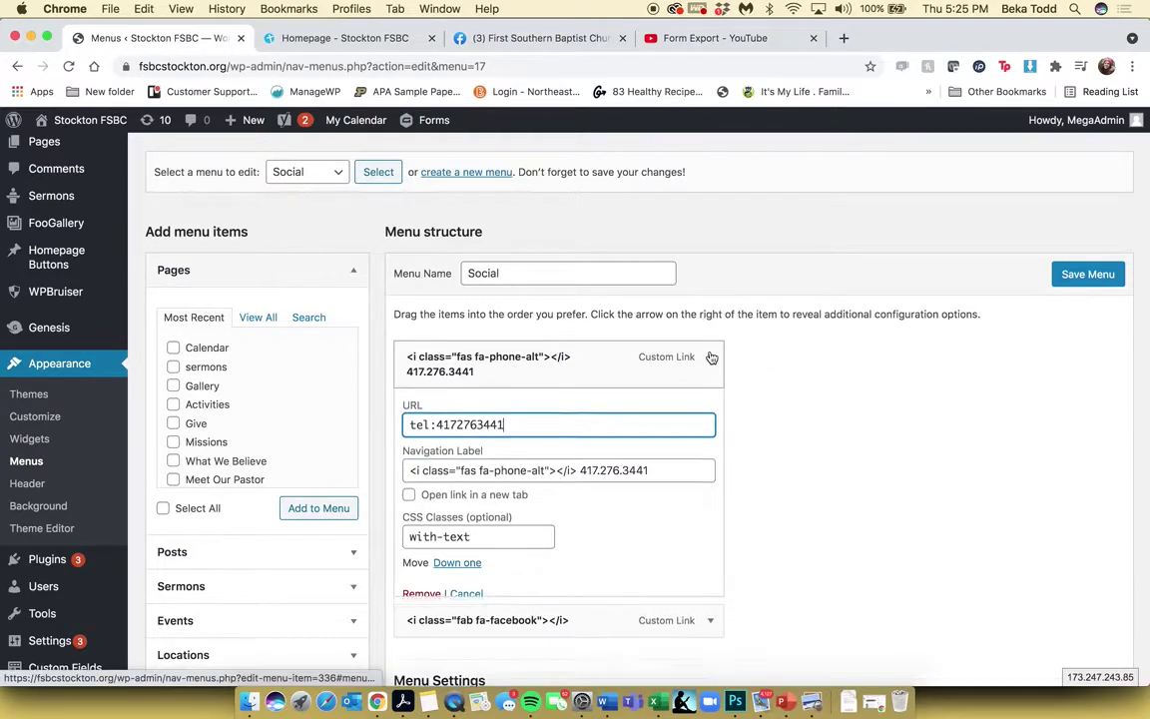
click(710, 356)
click(711, 412)
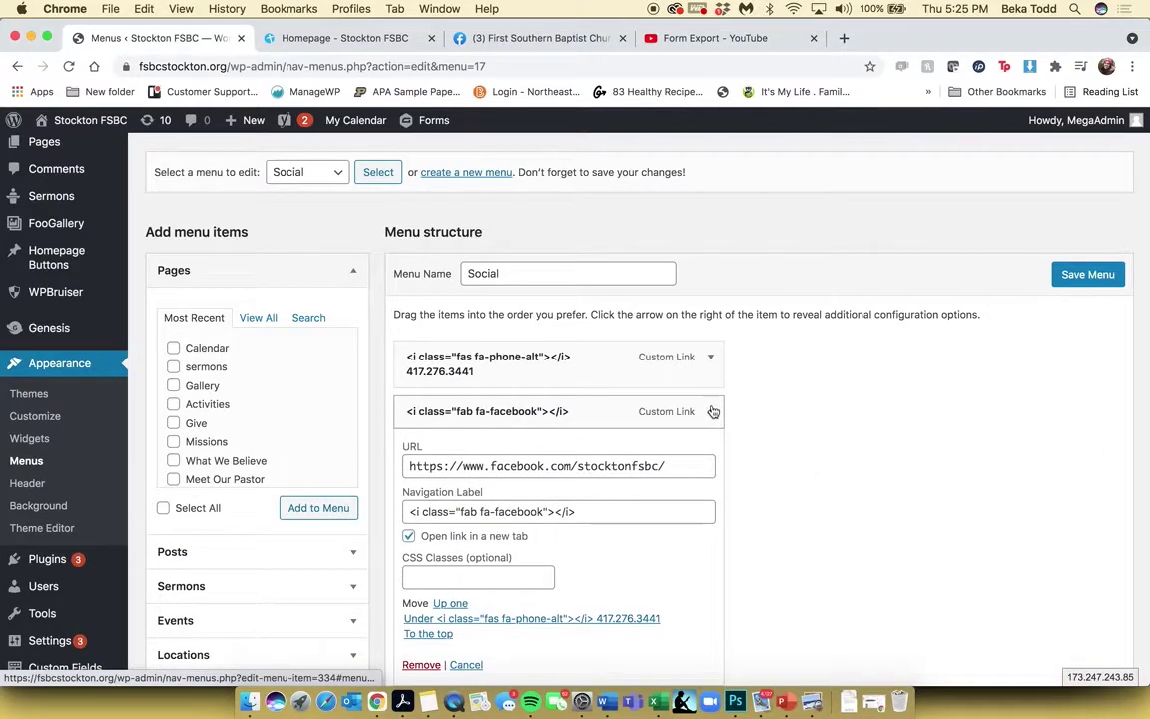
click(711, 412)
click(711, 410)
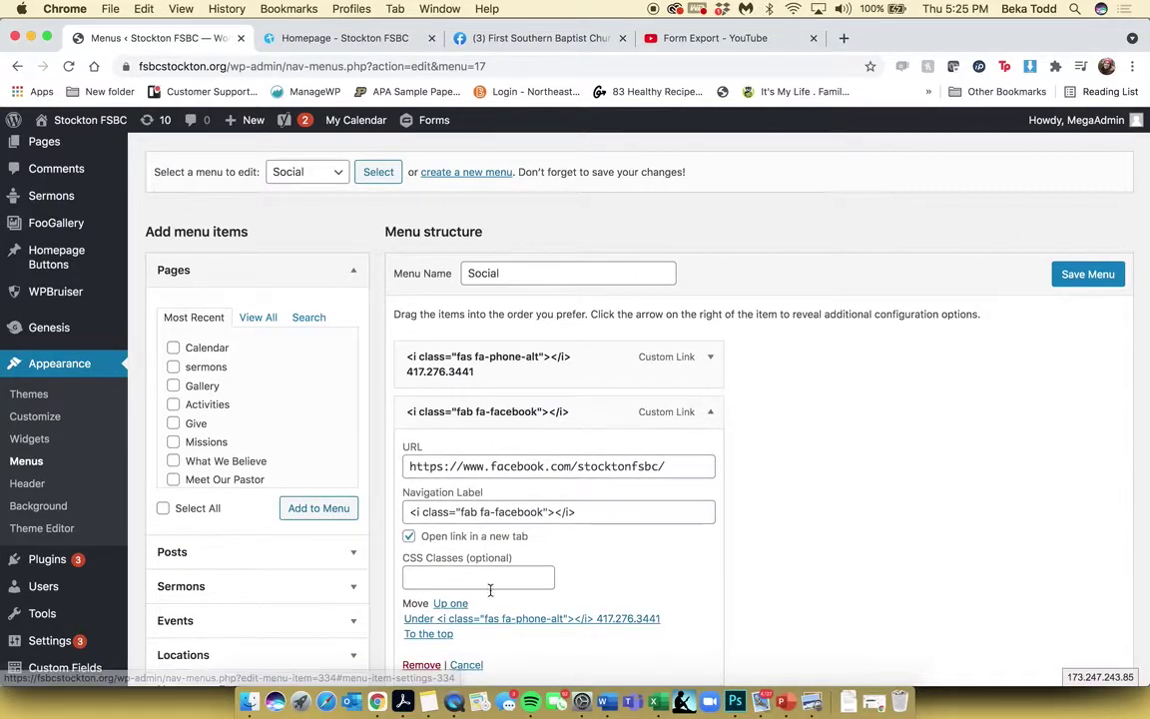
click(711, 412)
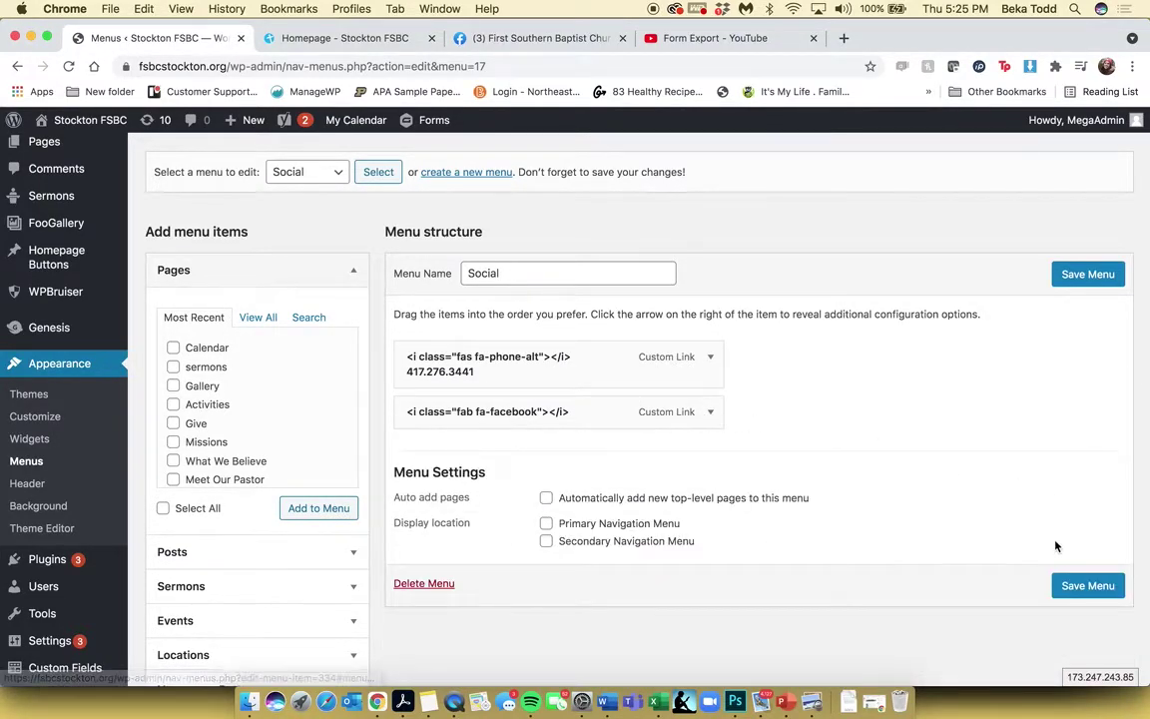
- Load the Main Menu for editing and review its page items and sub items
click(327, 171)
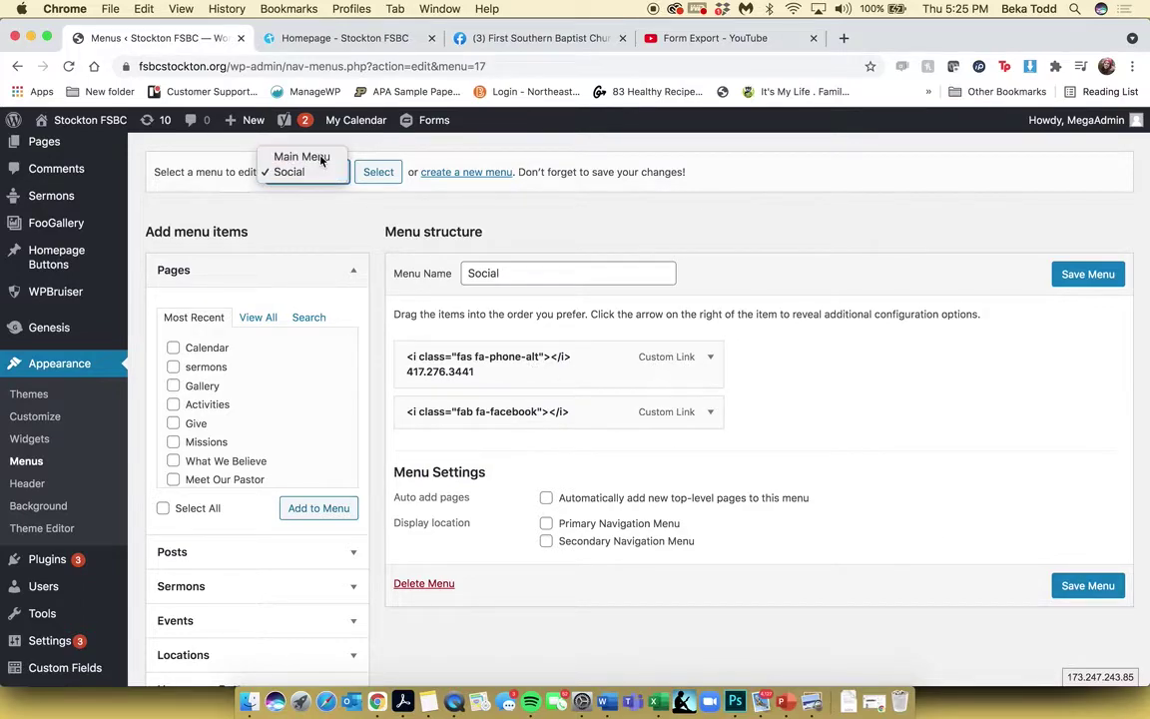
click(322, 152)
click(377, 180)
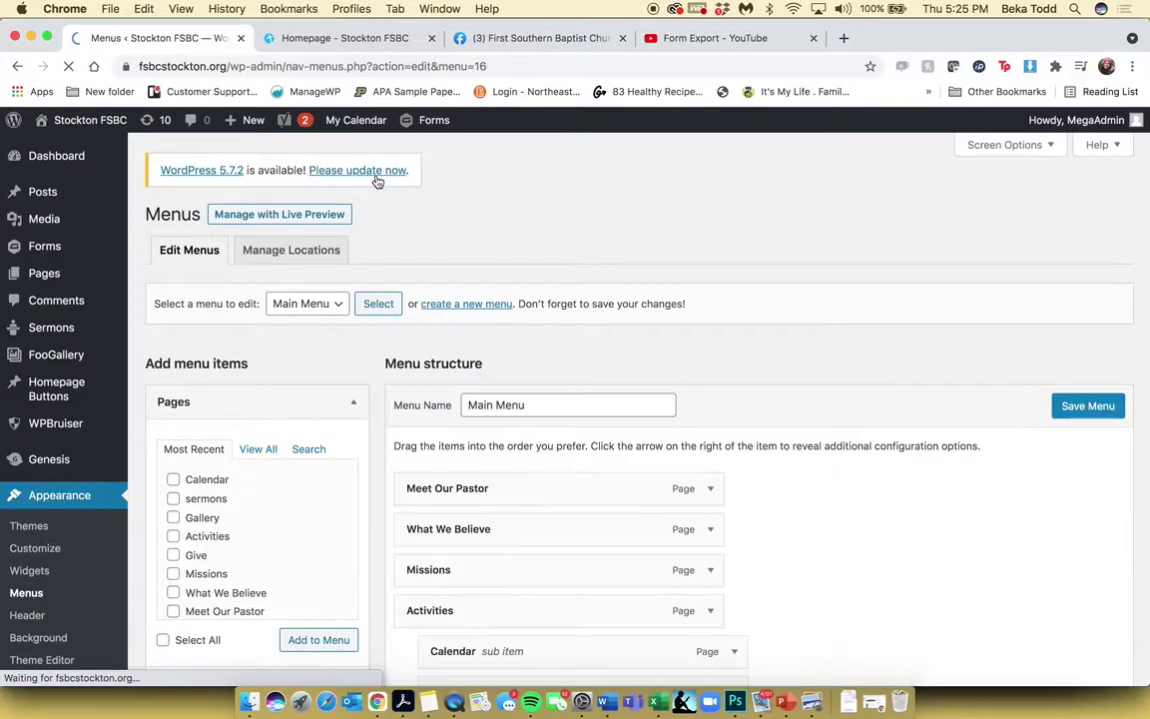
scroll(488, 231, down, 2)
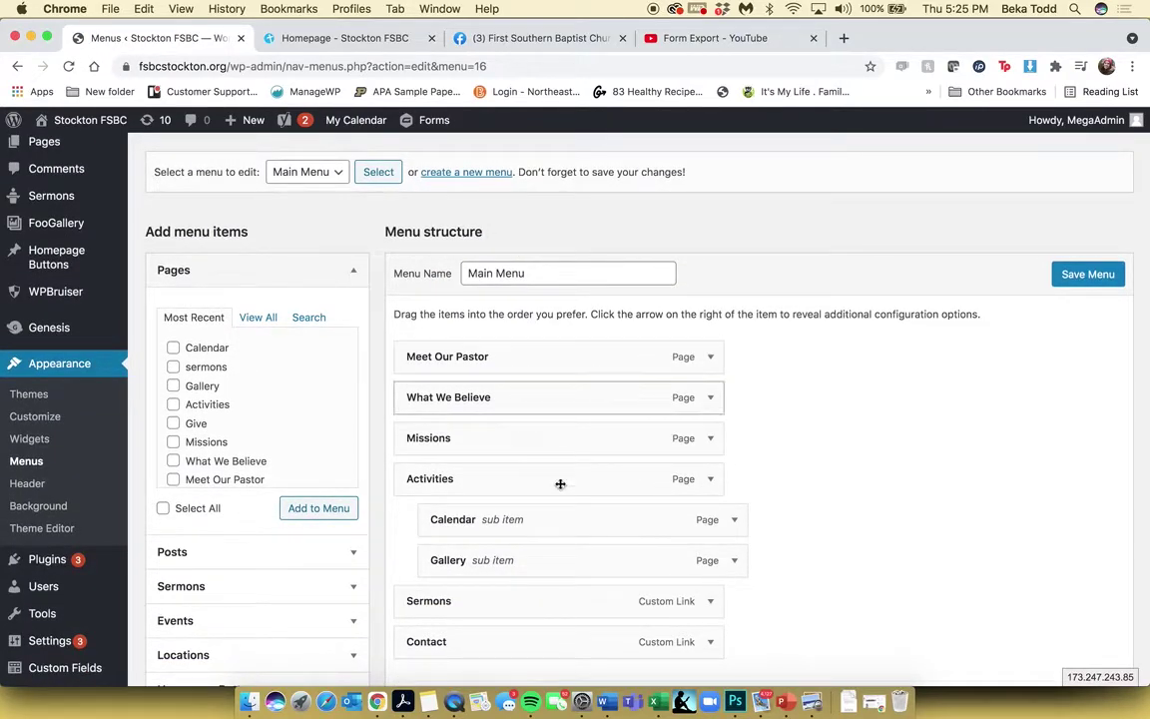
scroll(562, 539, down, 3)
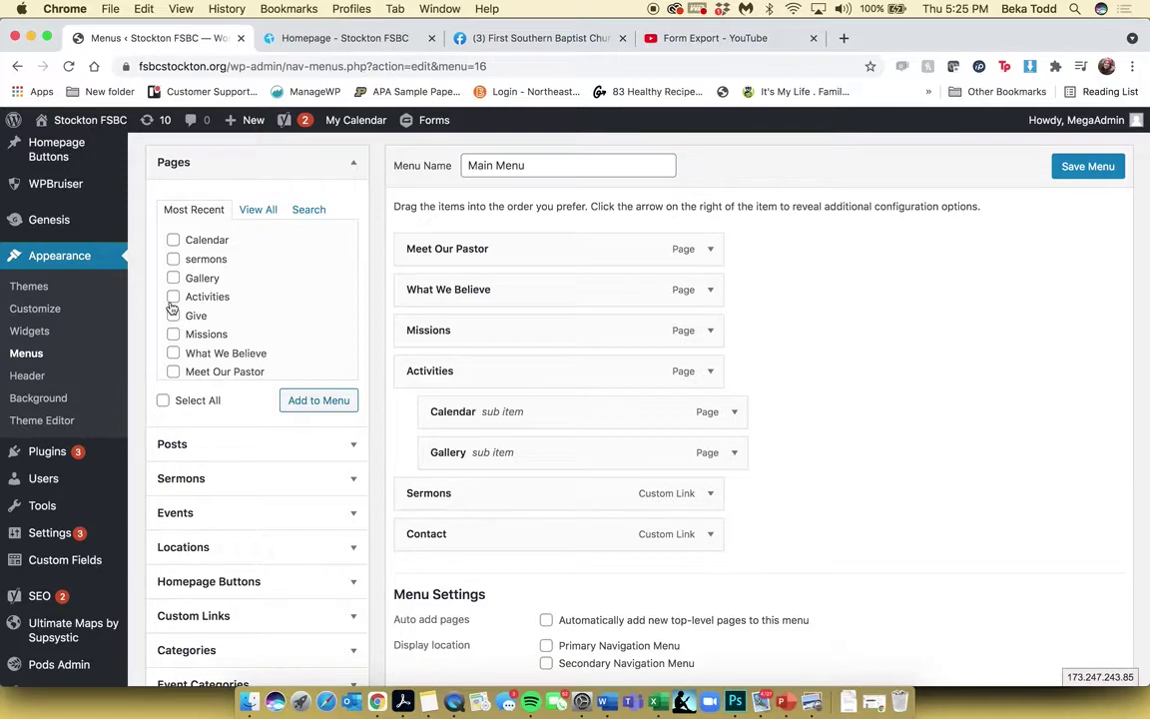
- Add the Calendar page to the Main Menu and try moving it up the order, returning it below Contact
click(204, 244)
click(304, 404)
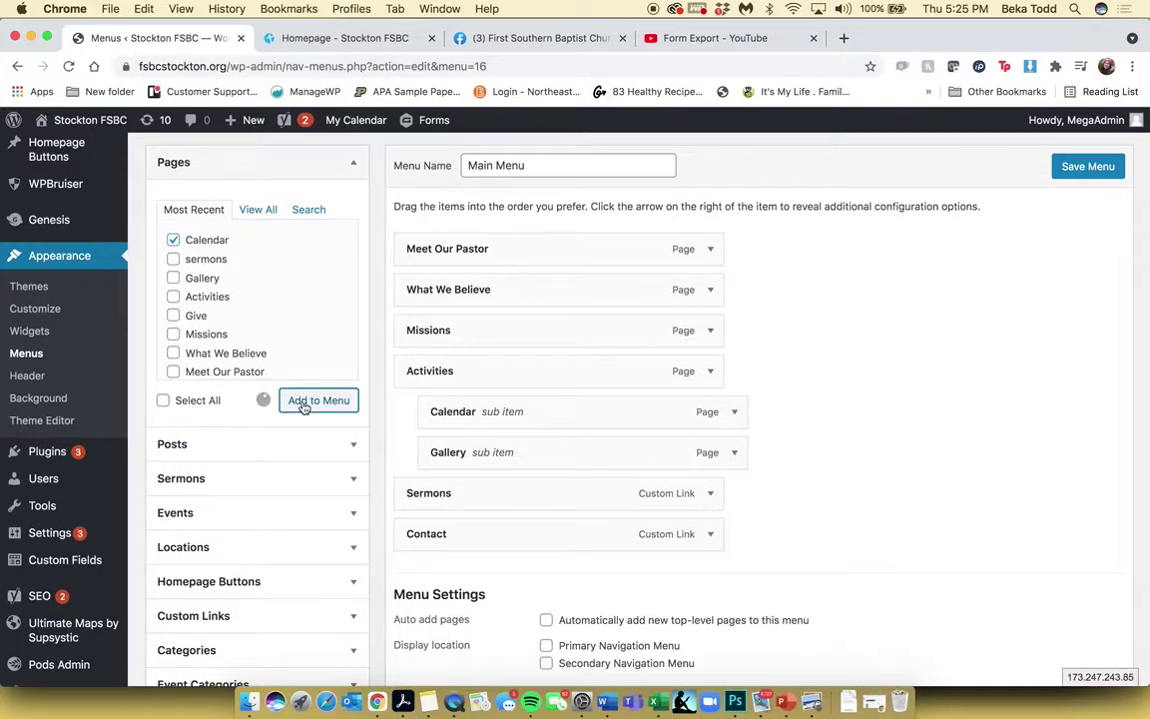
drag(585, 570, 632, 353)
drag(673, 263, 560, 576)
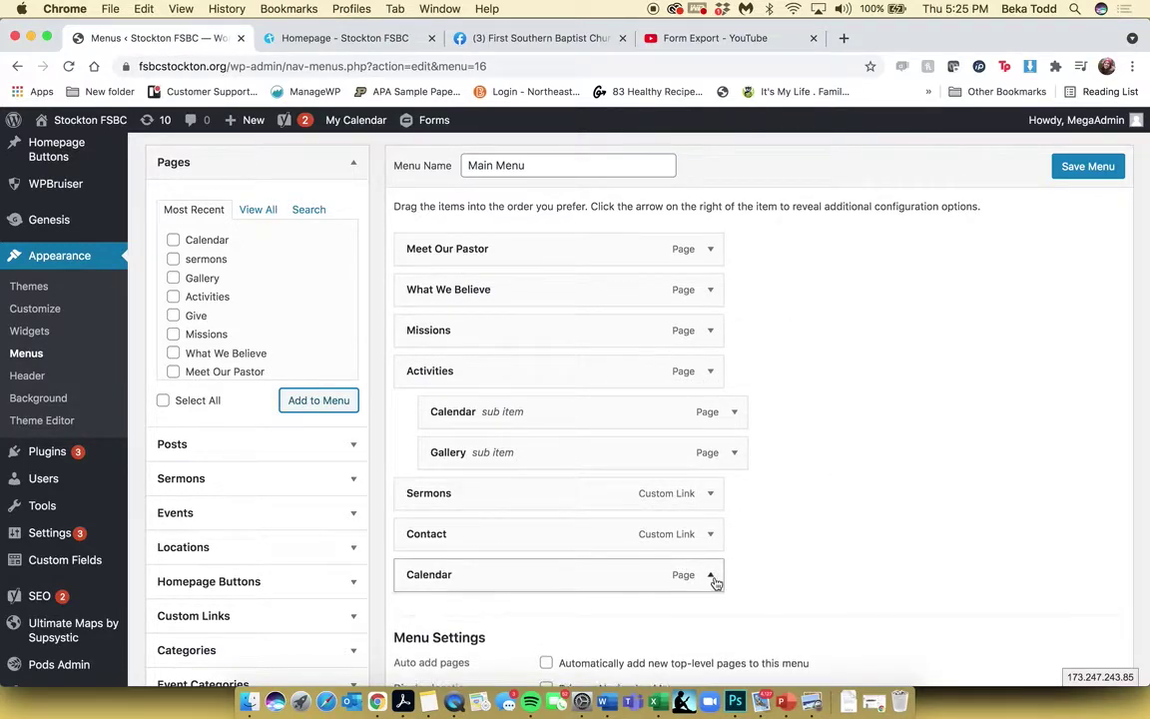
- Expand the added Calendar item below Contact, check its navigation label and remove it from the Main Menu
click(709, 576)
scroll(601, 522, down, 2)
double_click(584, 520)
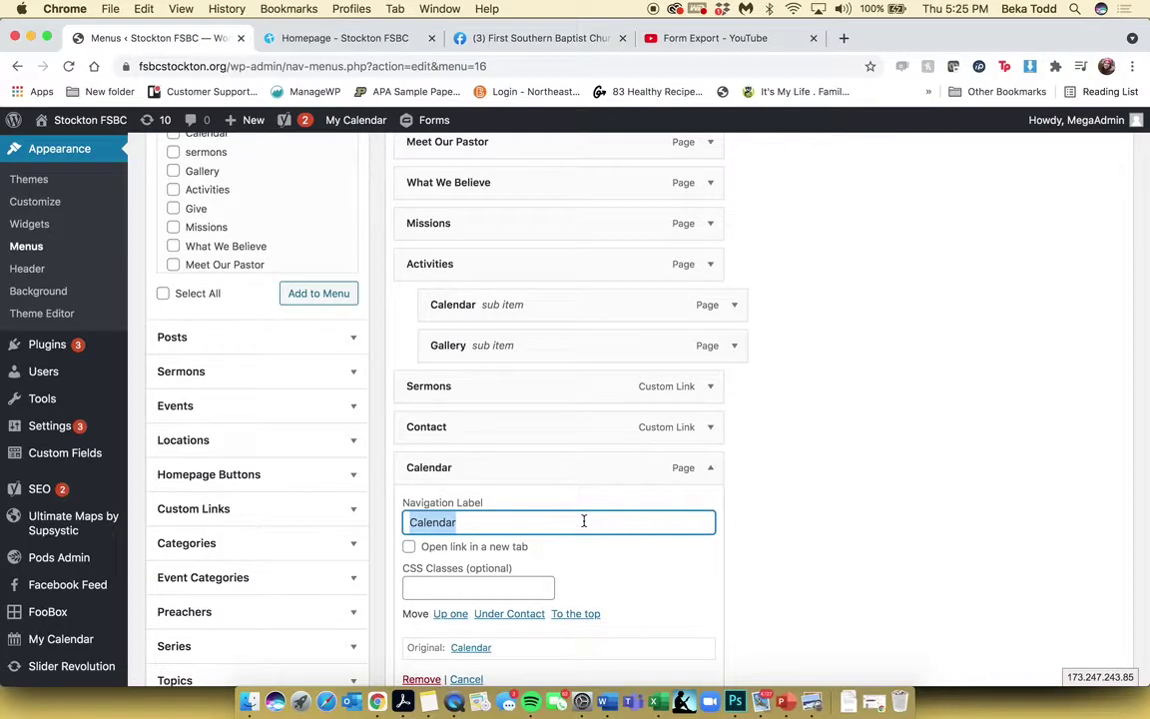
scroll(584, 520, down, 3)
click(420, 531)
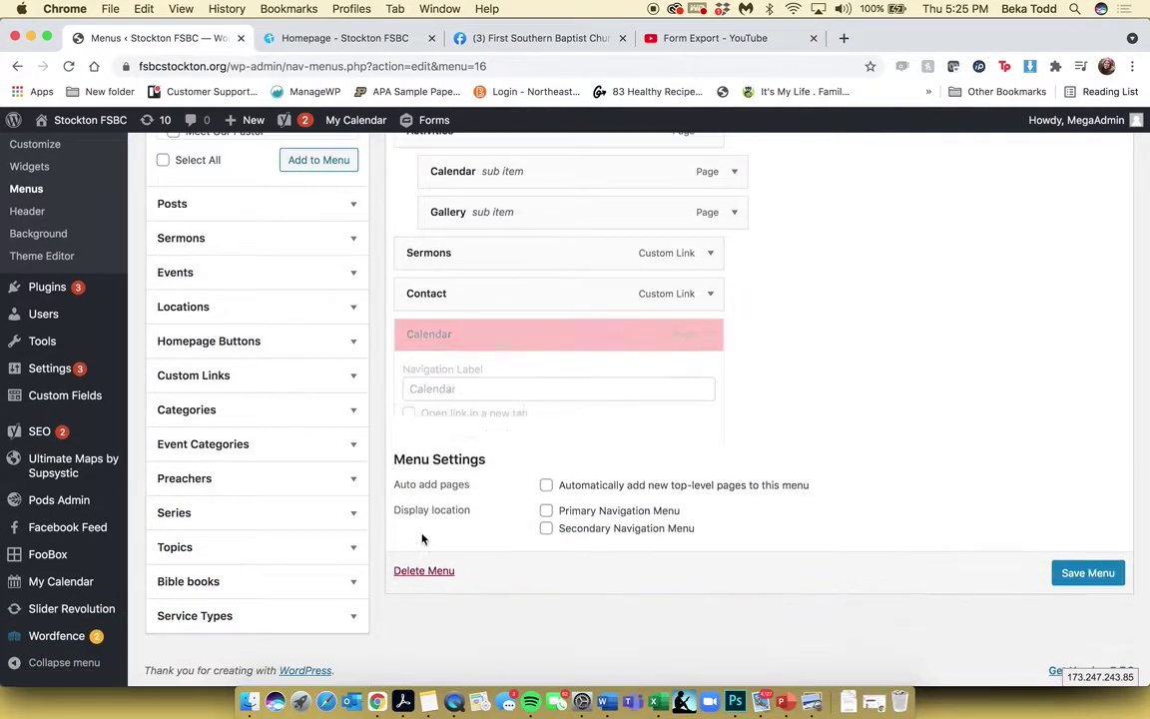
scroll(423, 537, up, 4)
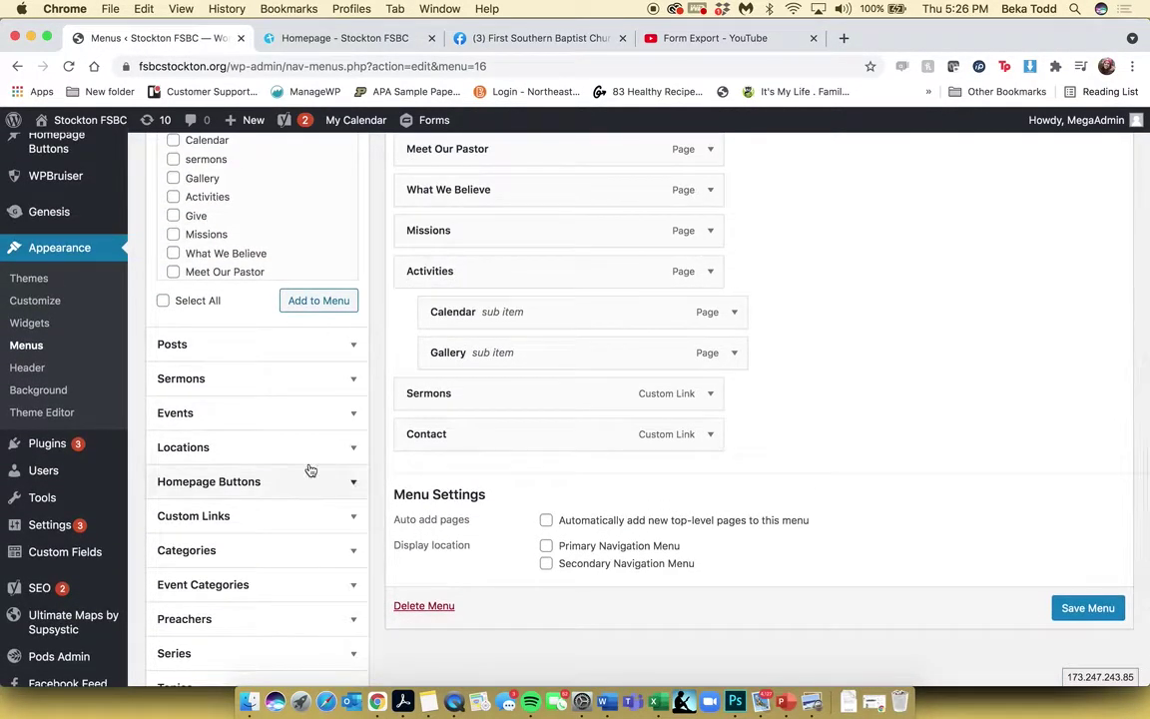
- Examine the URL and link text fields for adding a custom link to the Main Menu
scroll(310, 469, down, 1)
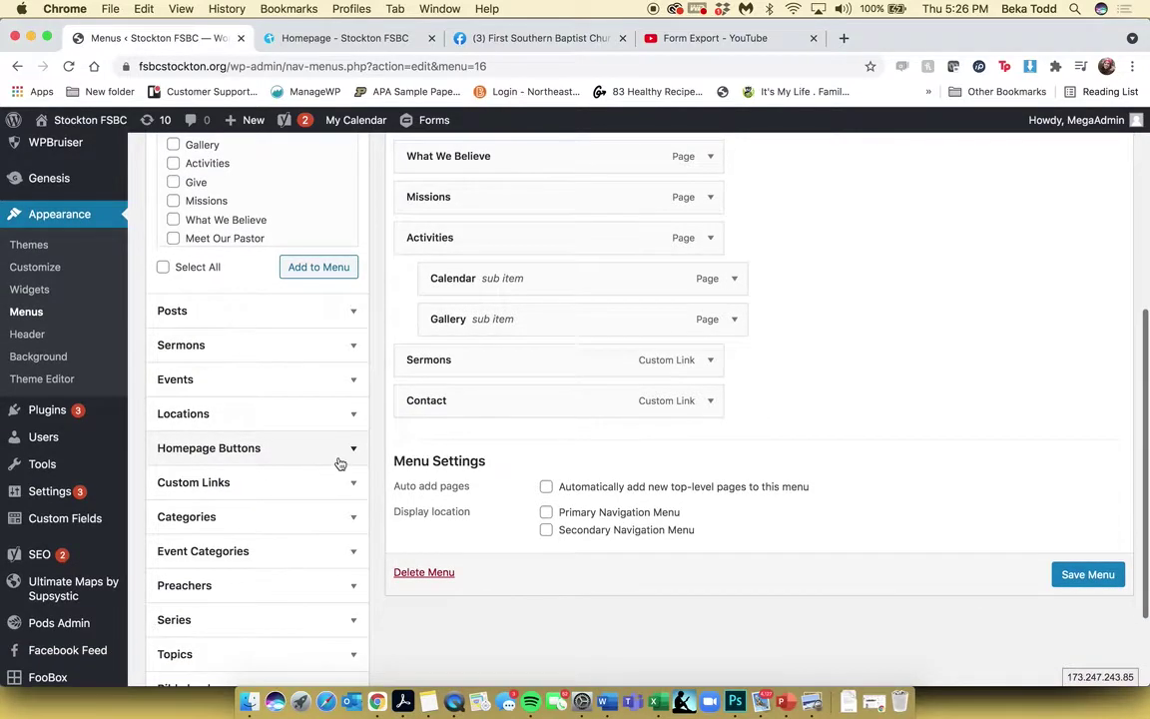
click(342, 478)
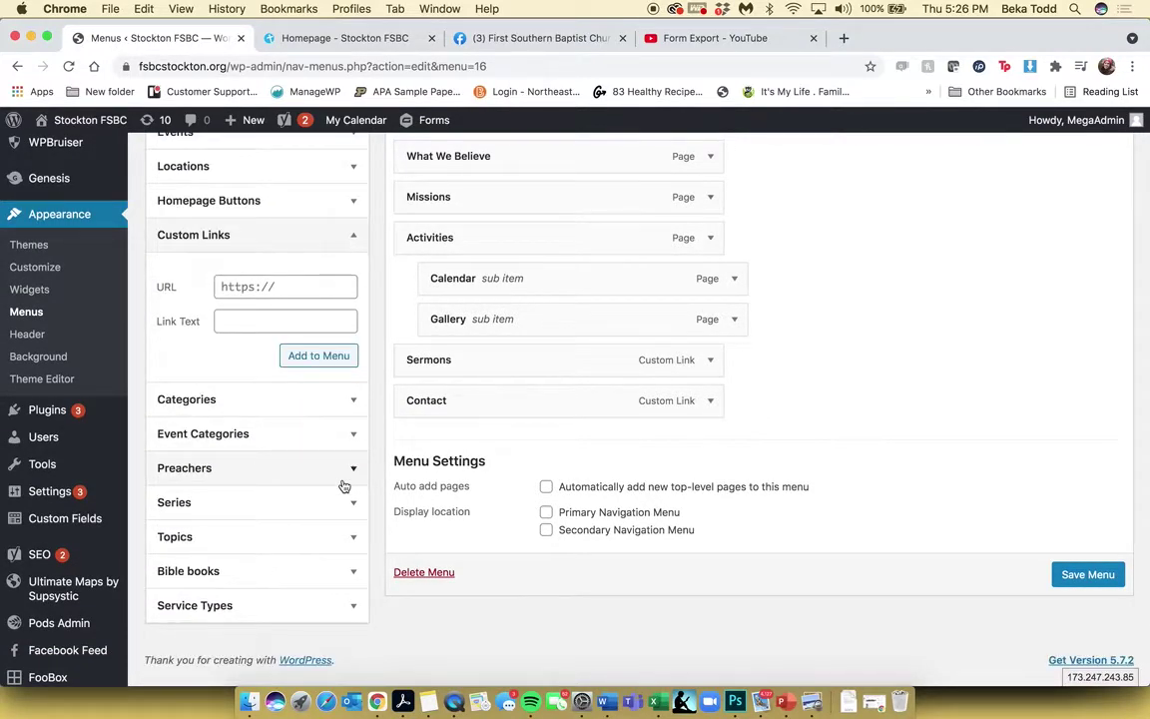
click(262, 287)
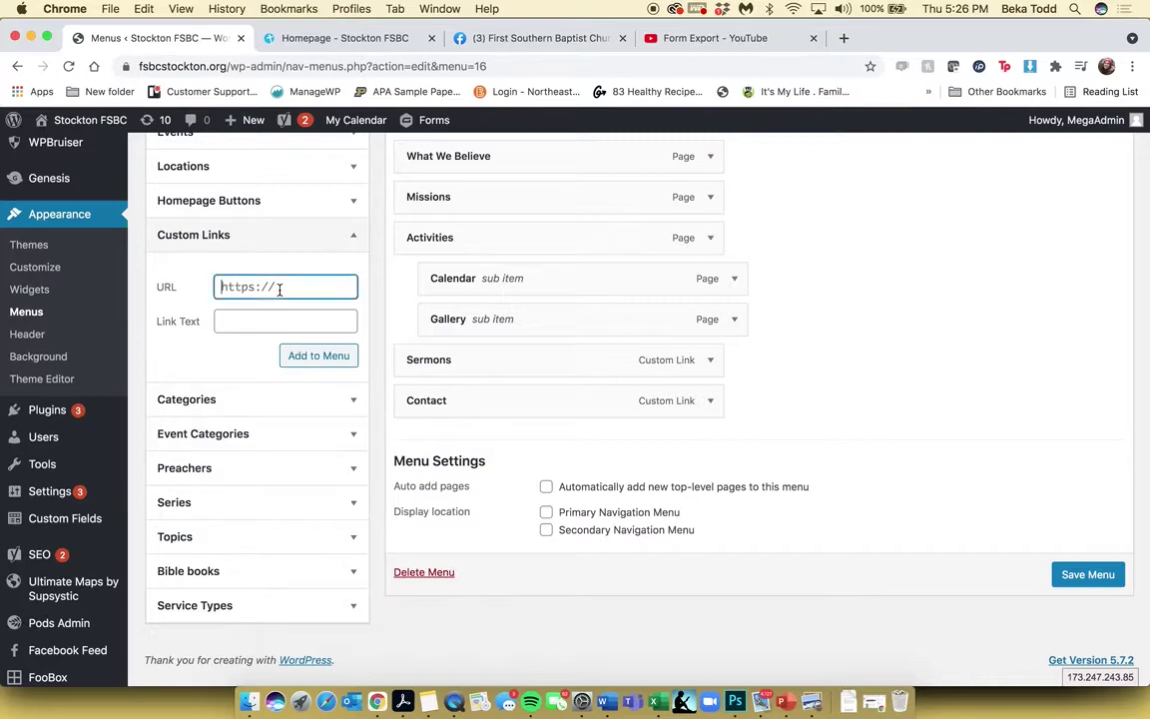
click(270, 323)
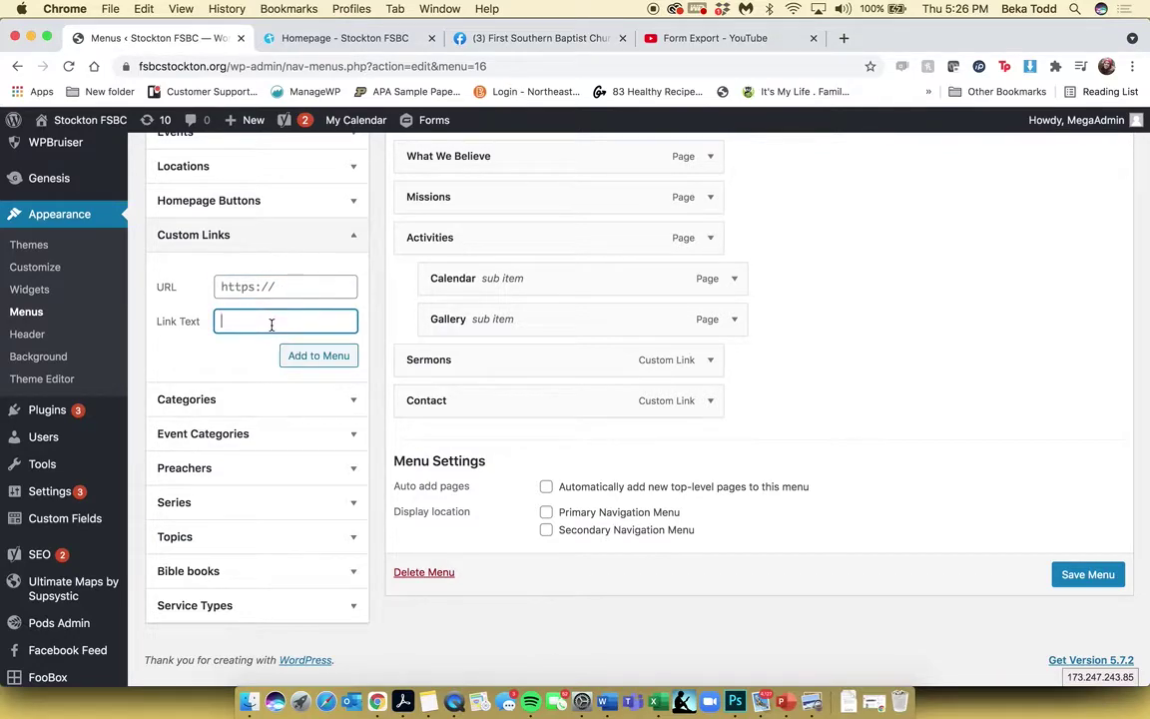
scroll(649, 365, up, 4)
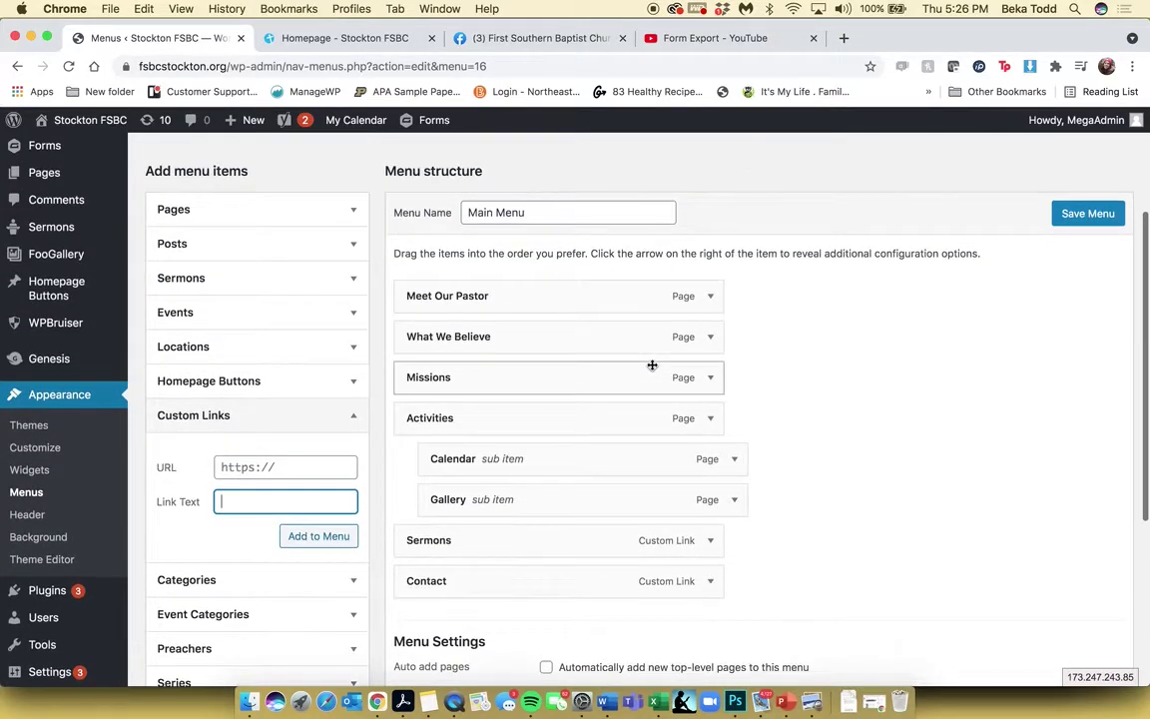
- Review the Meet Our Pastor menu item's options, plus the page search and custom link fields for adding items to the Main Menu
click(709, 298)
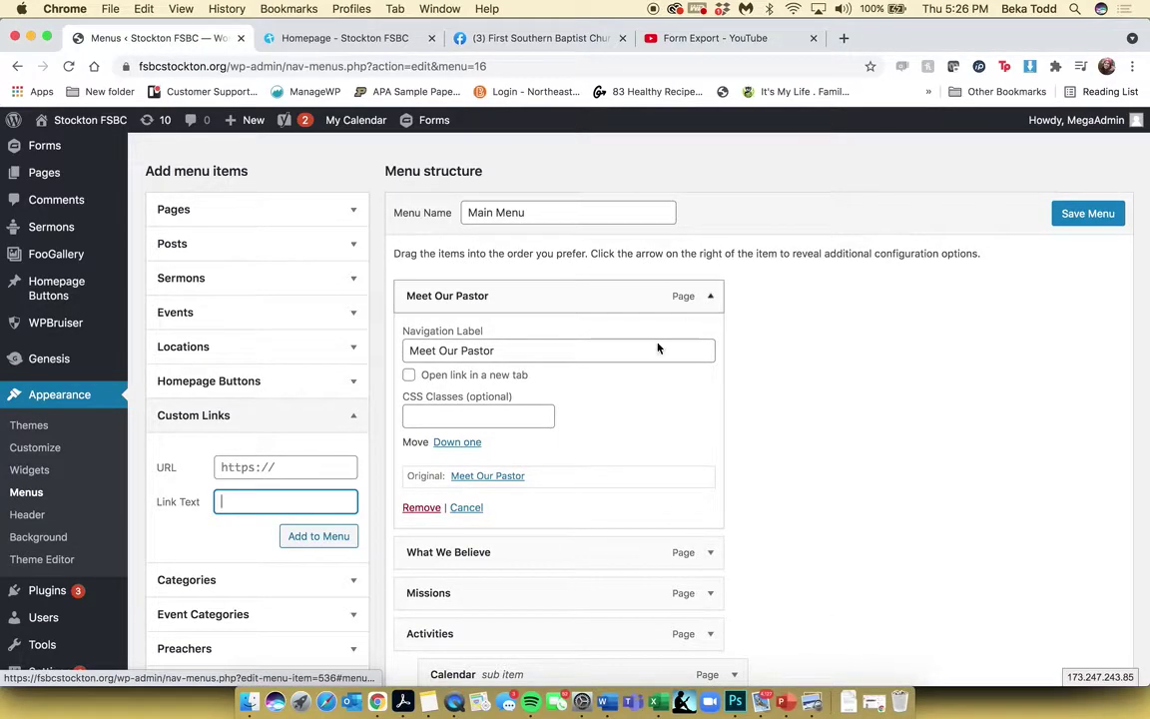
click(711, 296)
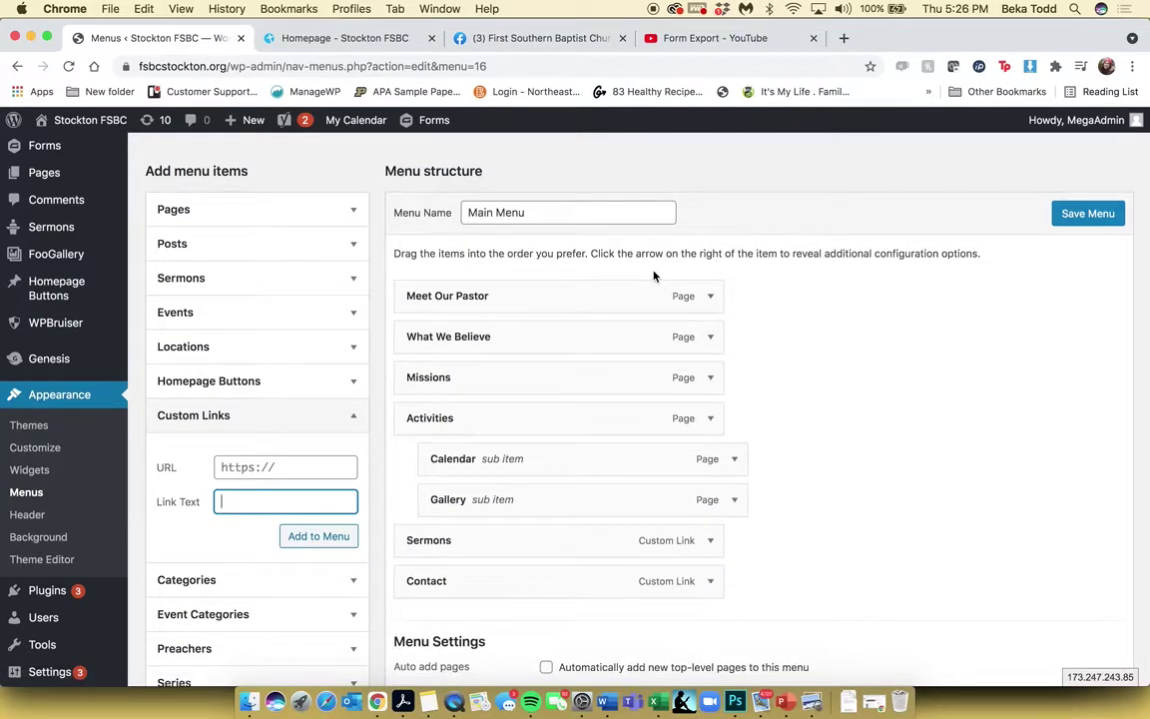
click(339, 210)
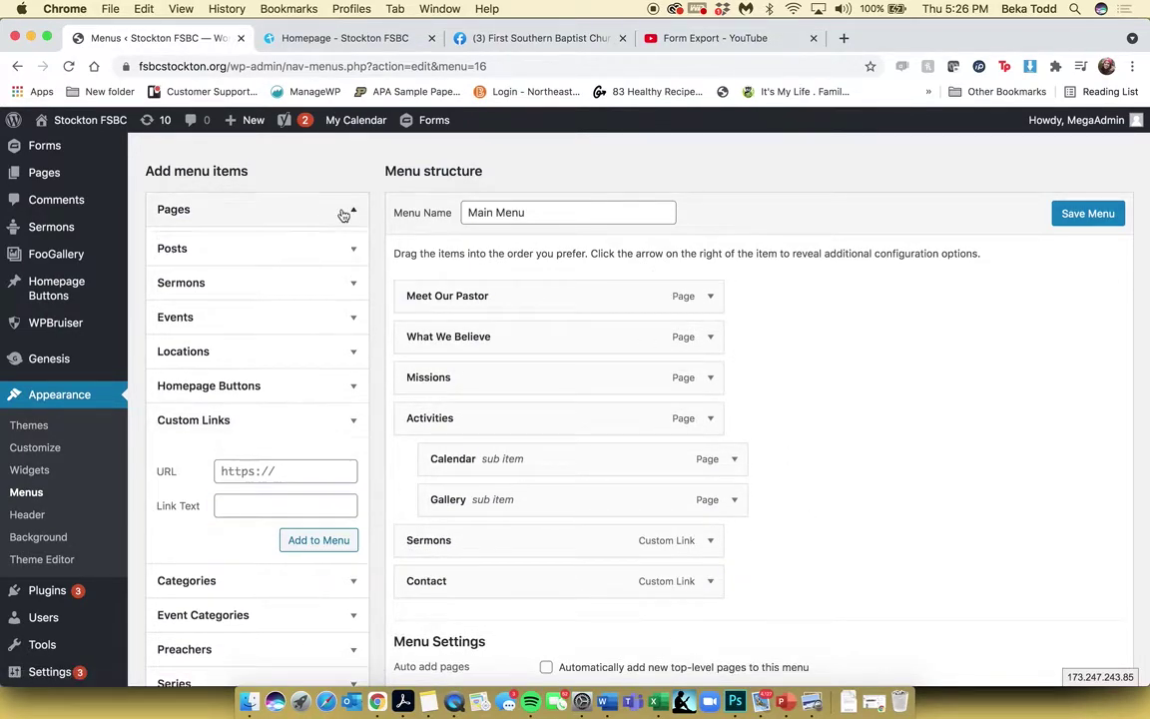
click(350, 211)
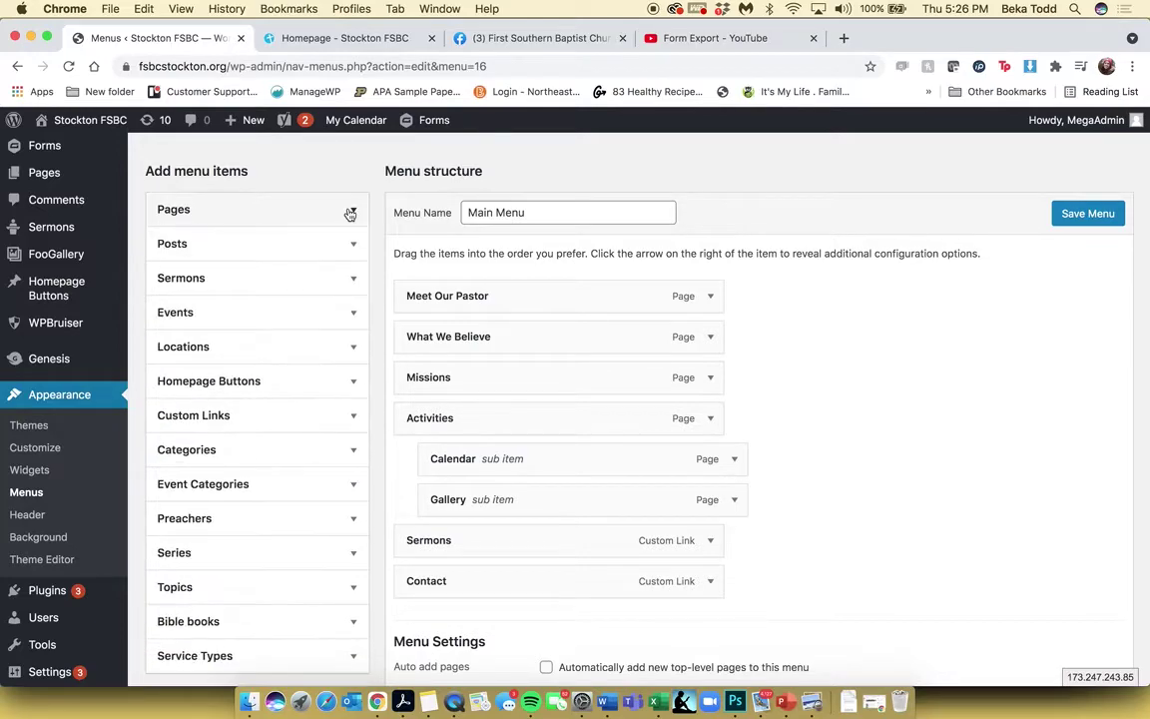
click(349, 213)
click(309, 252)
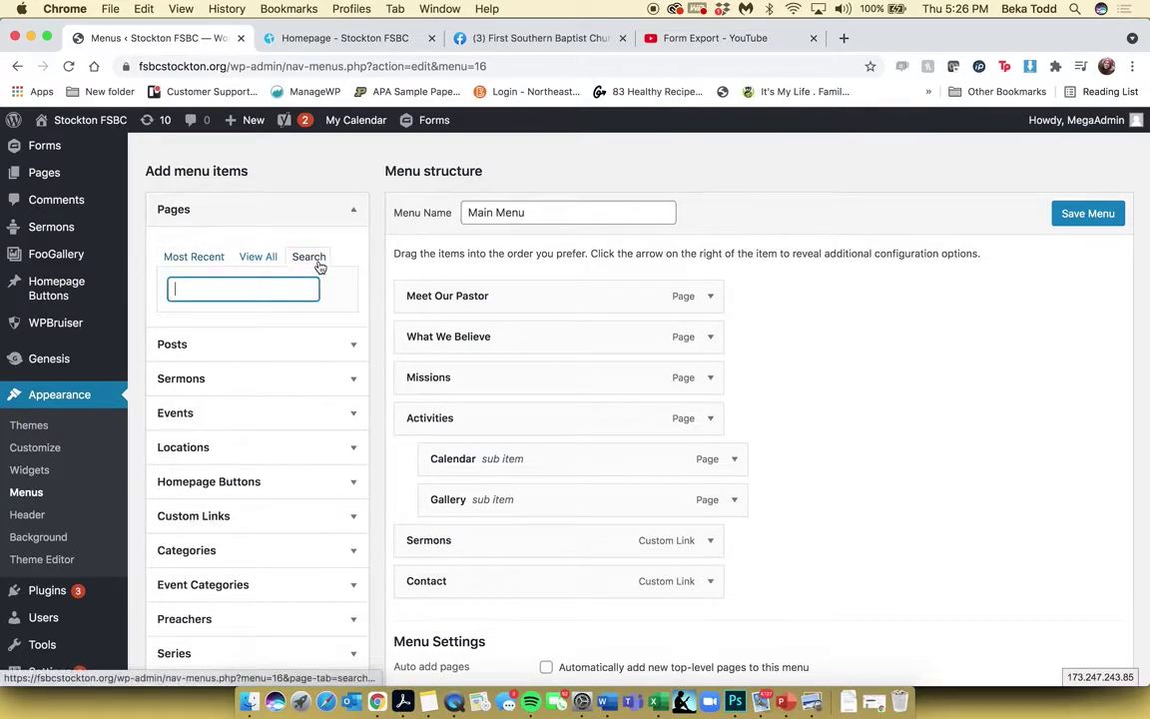
click(354, 216)
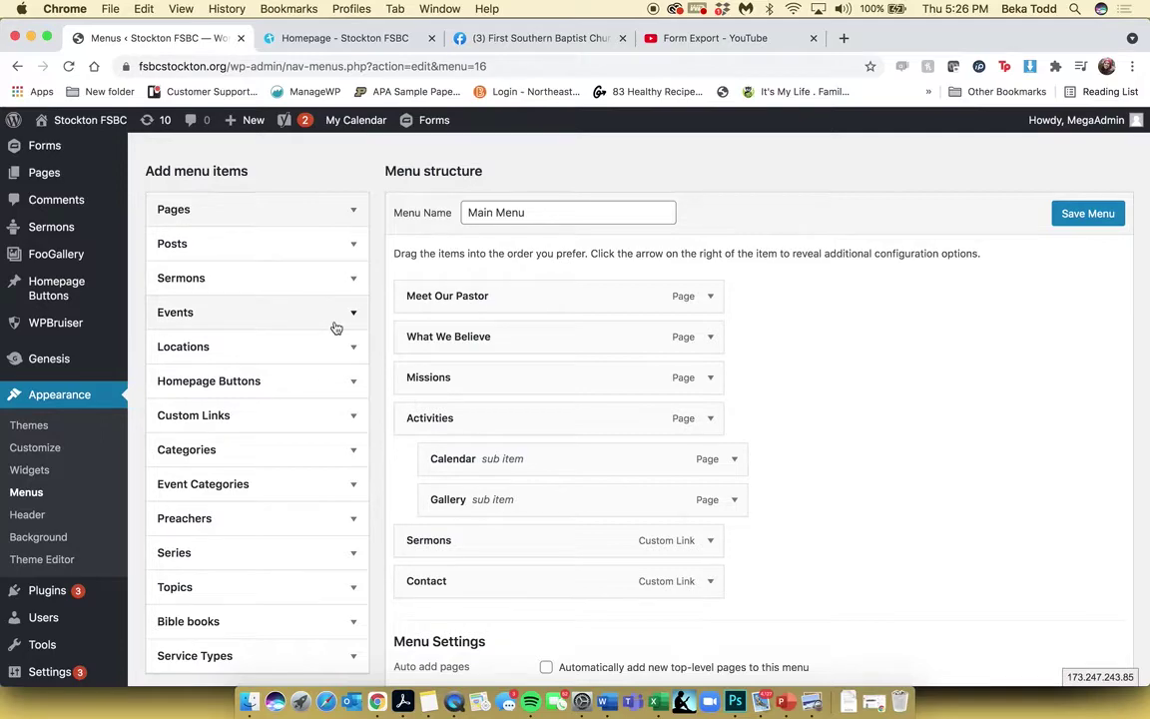
click(327, 414)
click(289, 465)
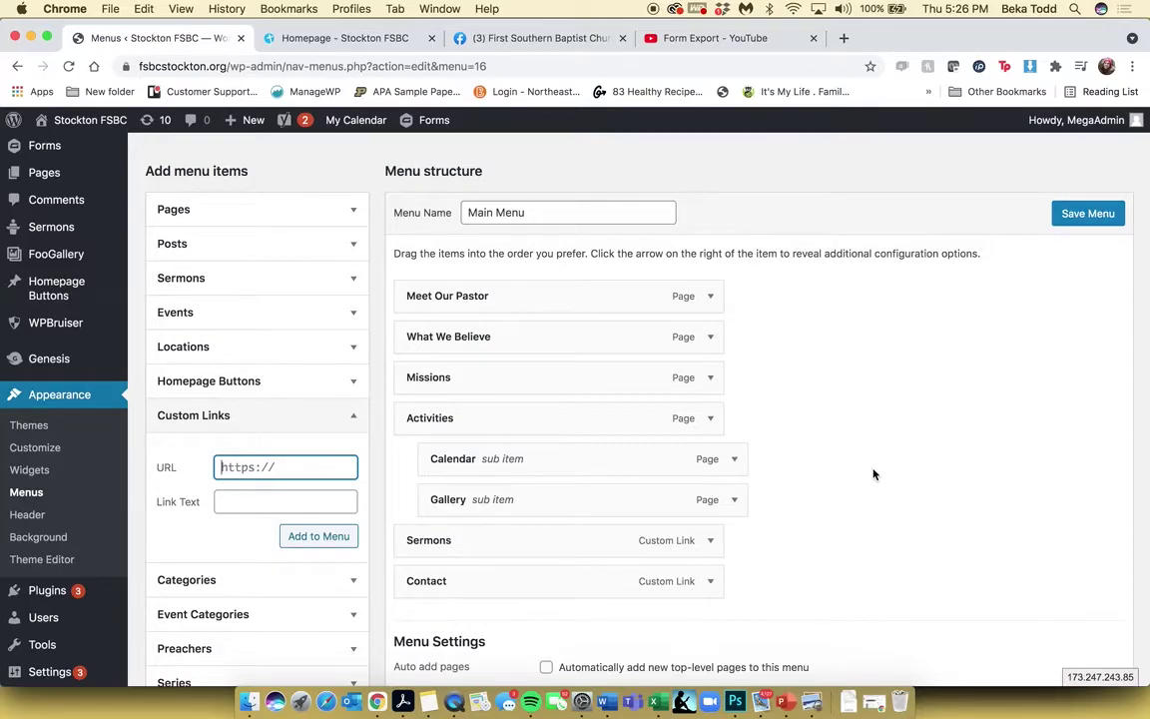
- Leave the menu editor without saving and open the list of all site users to review their accounts and roles
scroll(194, 507, down, 6)
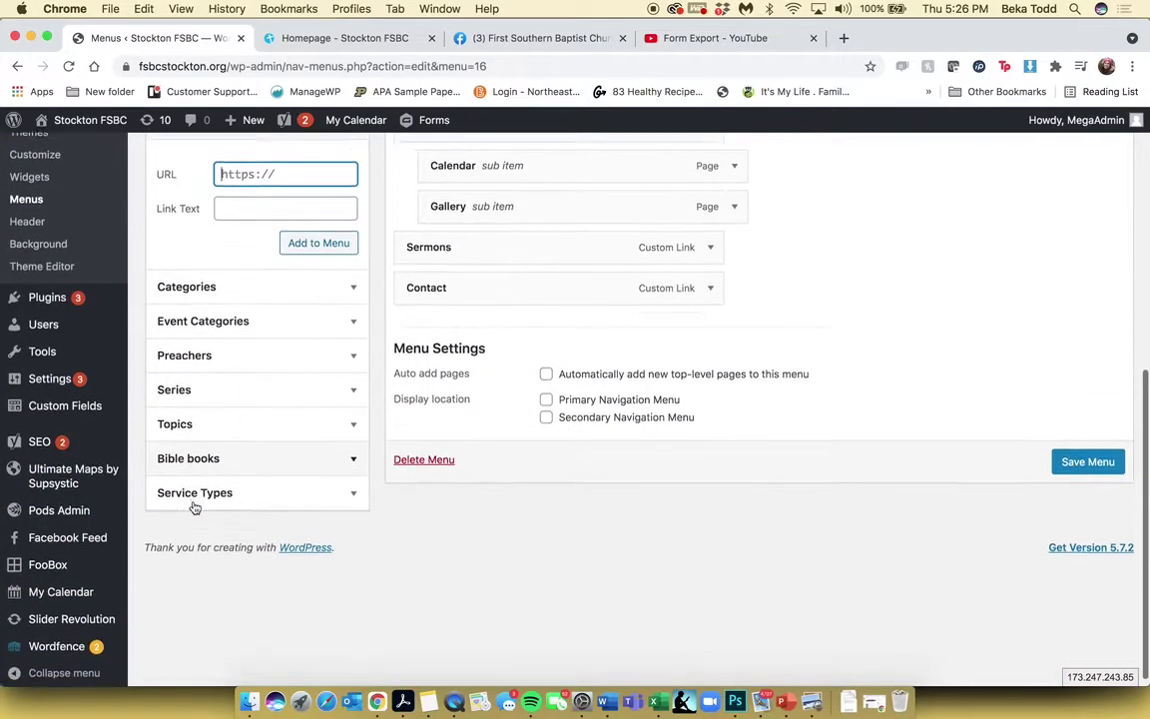
scroll(195, 507, up, 3)
mouse_move(67, 298)
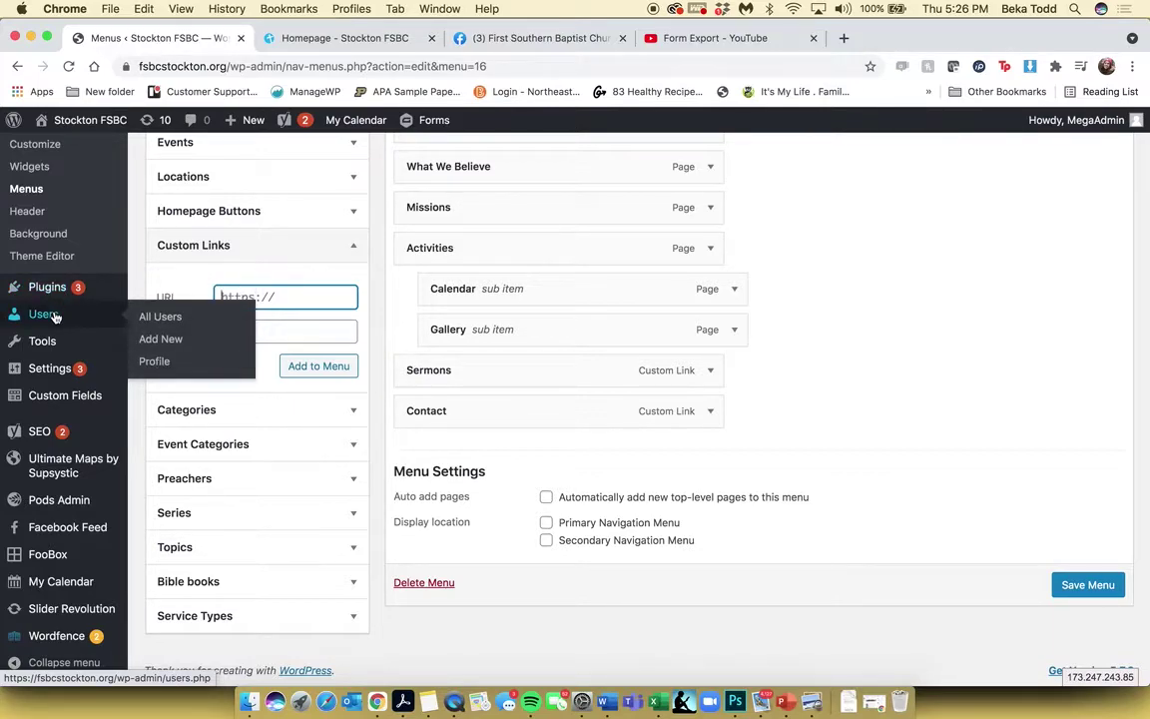
click(56, 317)
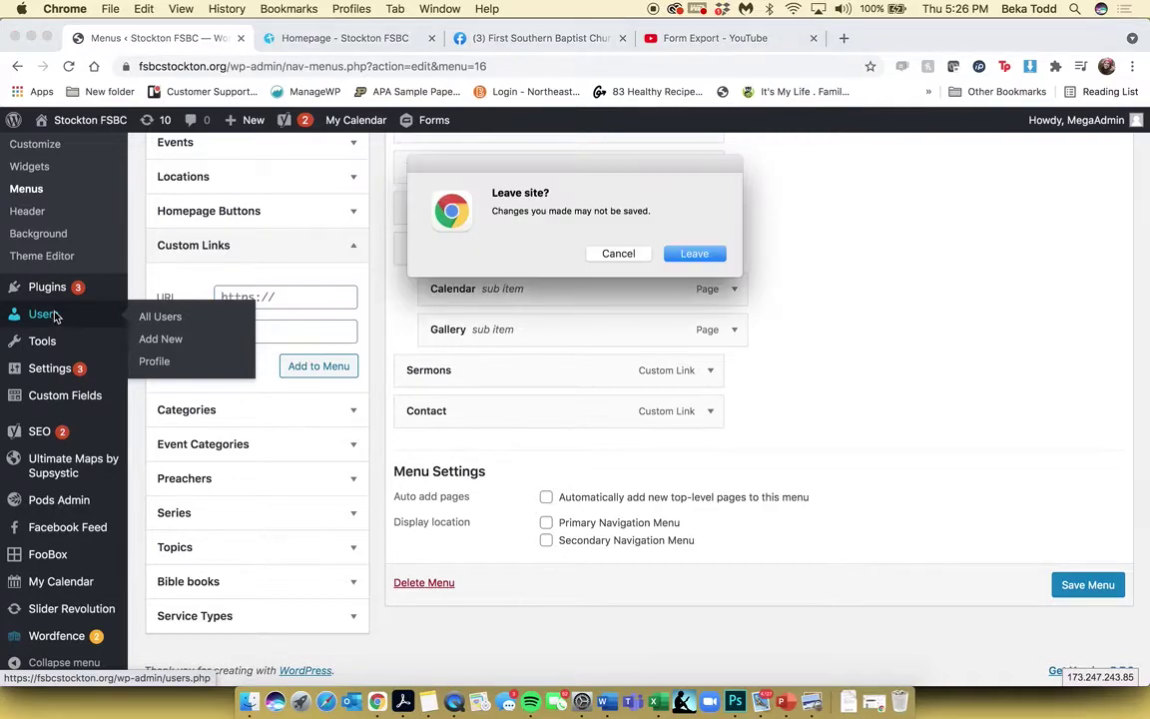
click(712, 255)
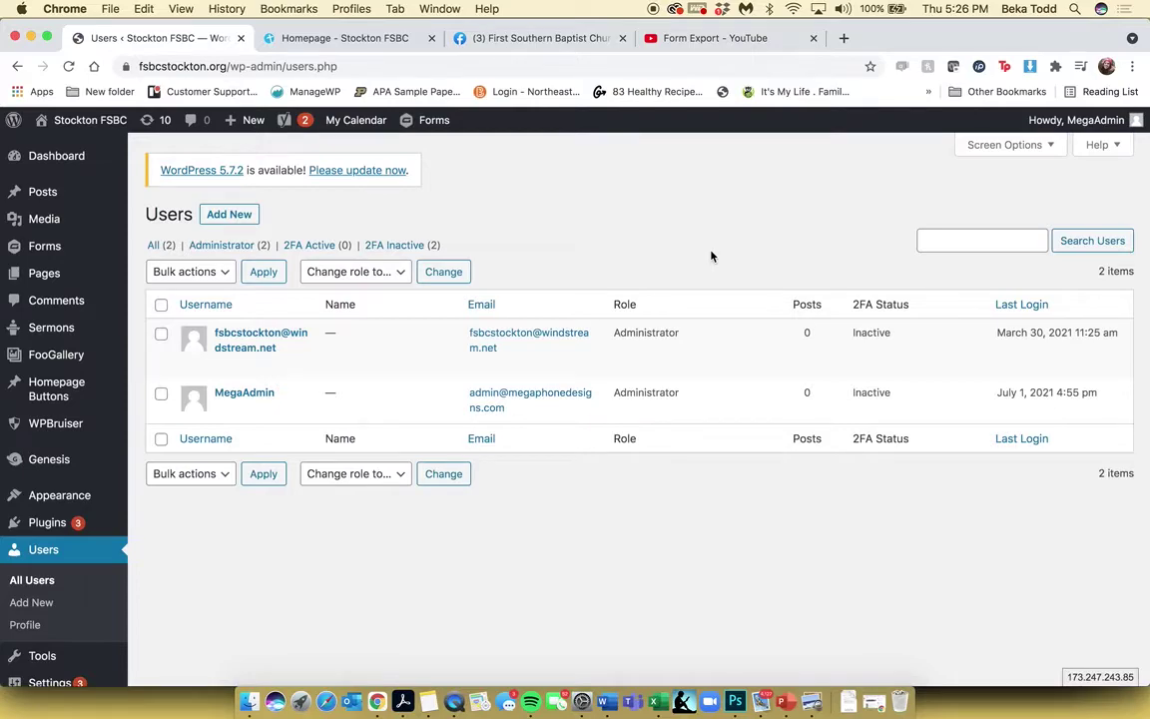
mouse_move(277, 330)
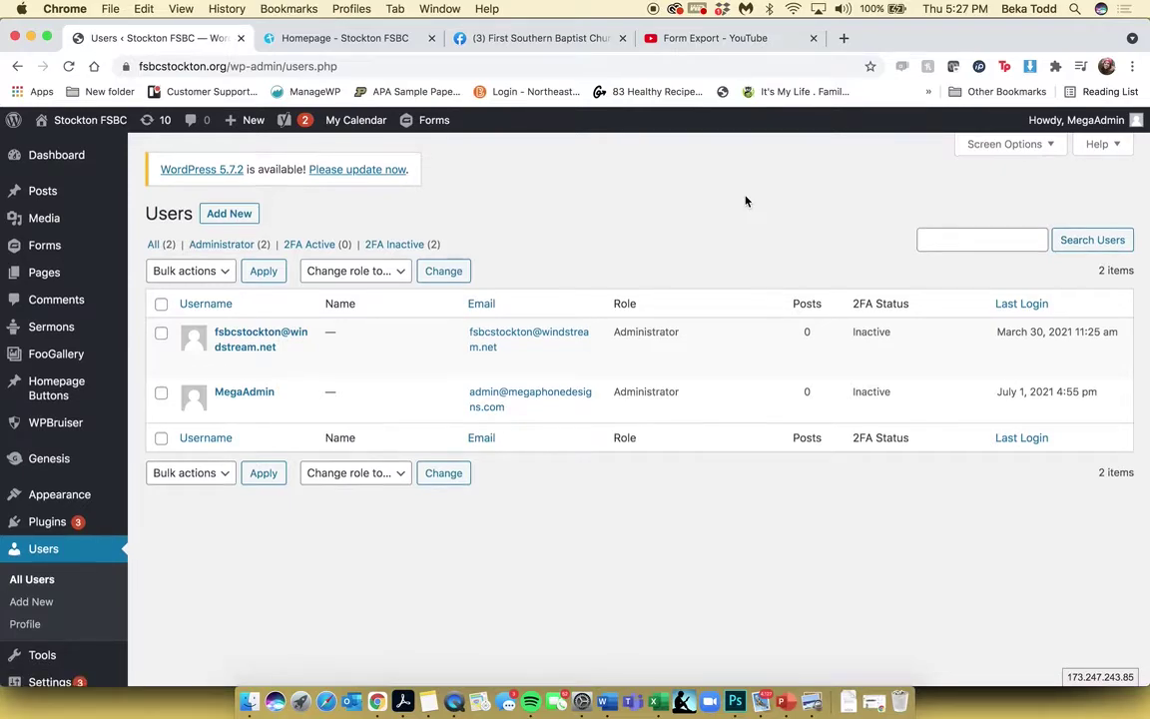
- Look over the remaining plugin entries in the site administration and open My Calendar
scroll(745, 201, down, 1)
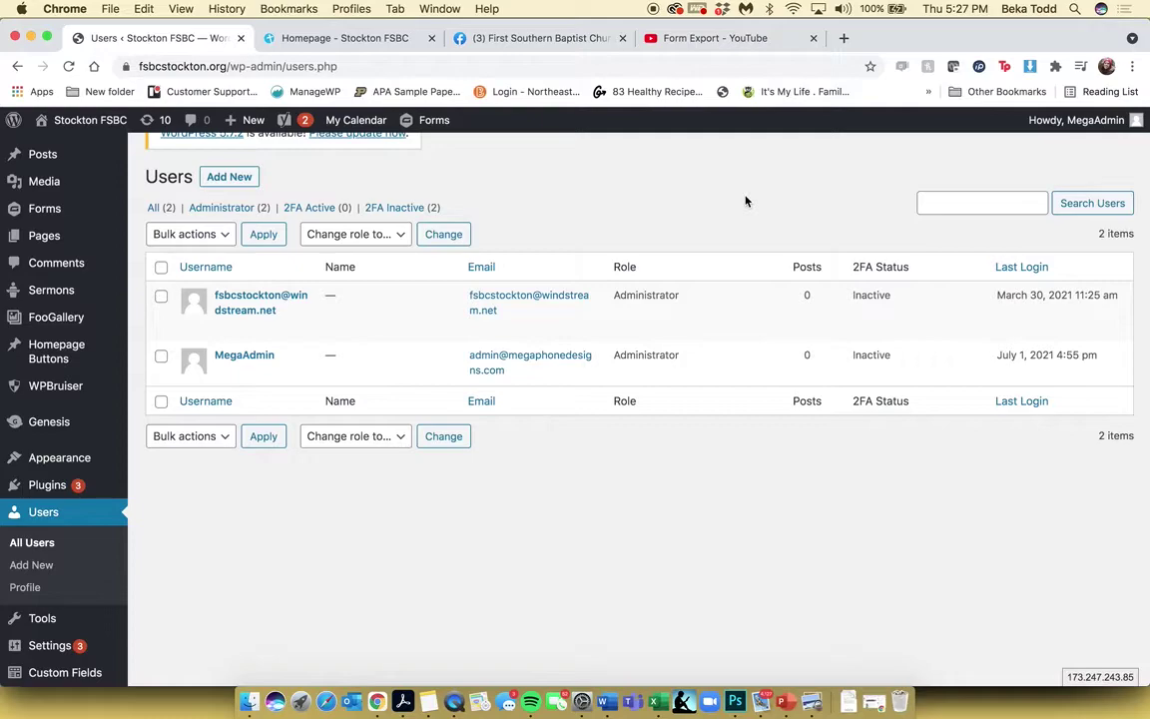
scroll(745, 200, down, 2)
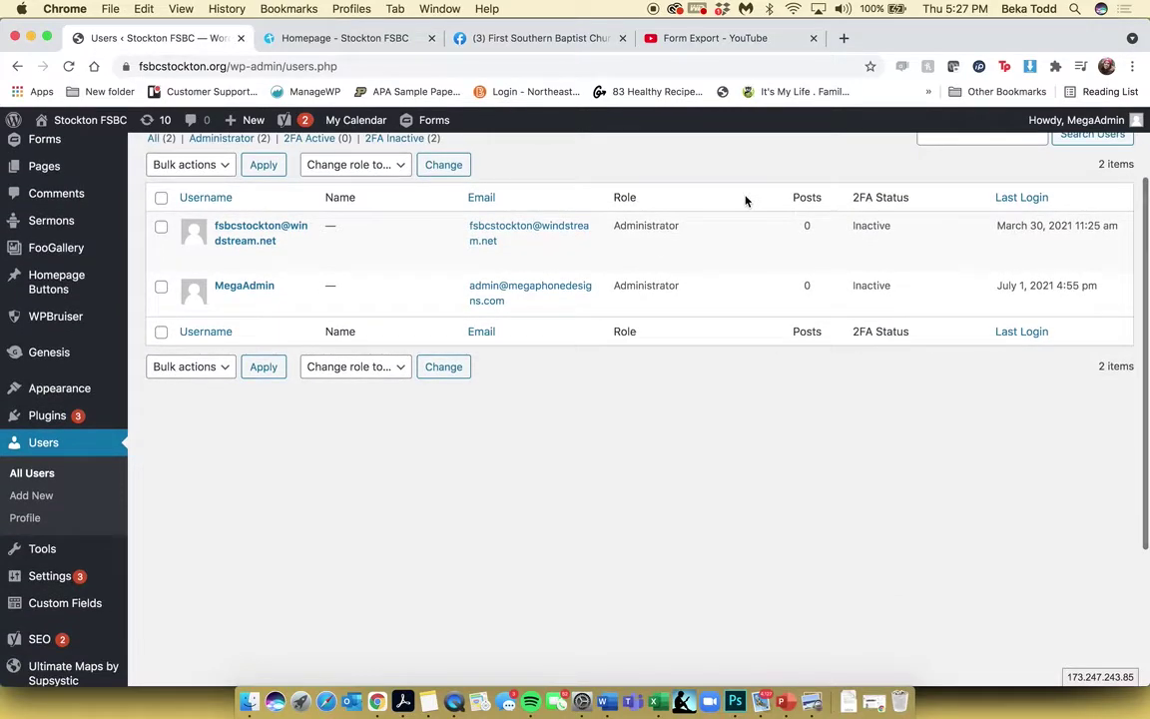
scroll(745, 201, down, 2)
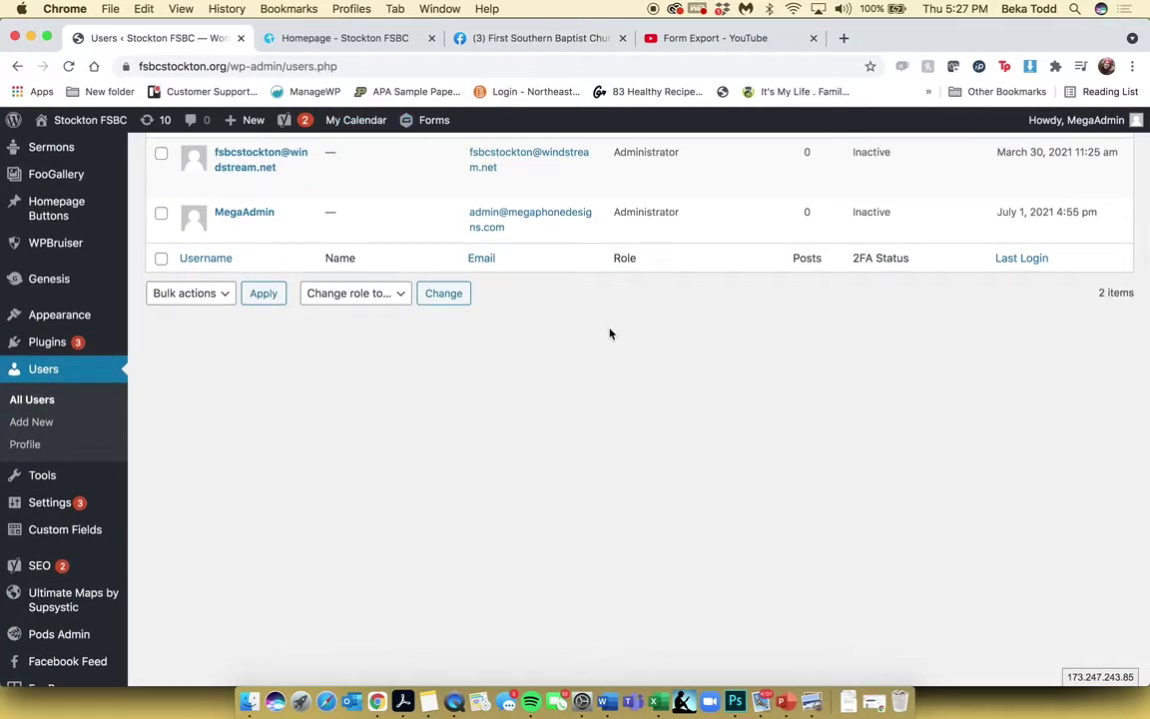
scroll(610, 333, down, 3)
scroll(610, 334, down, 1)
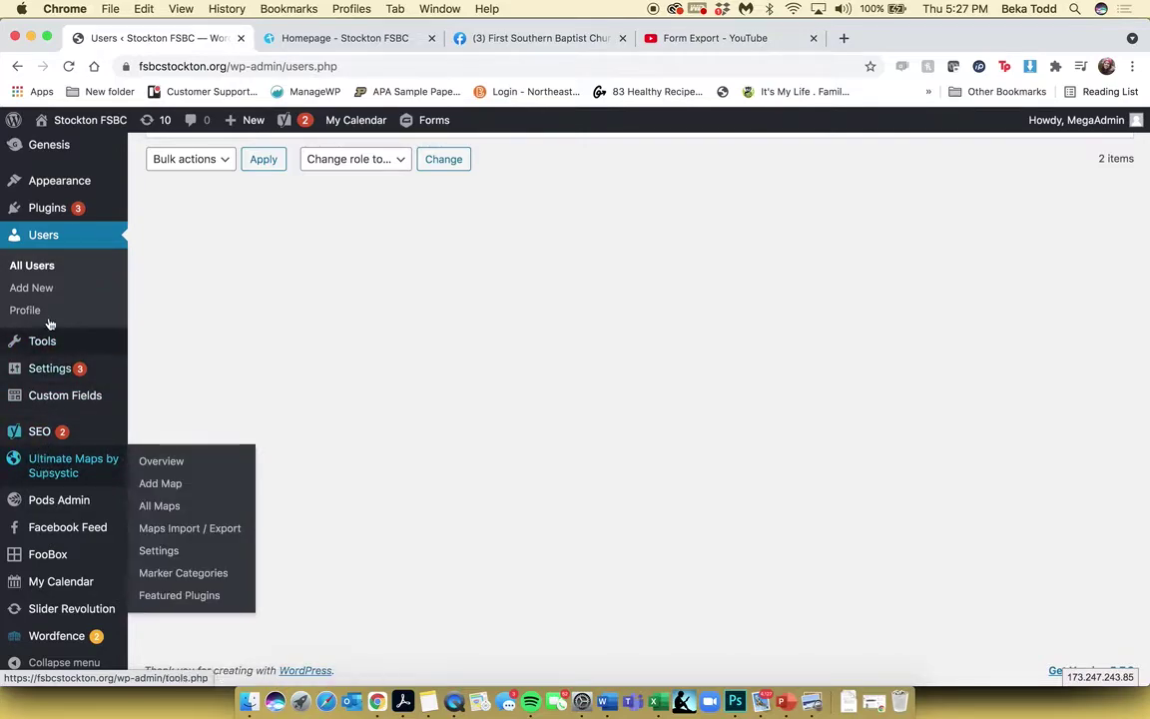
mouse_move(58, 466)
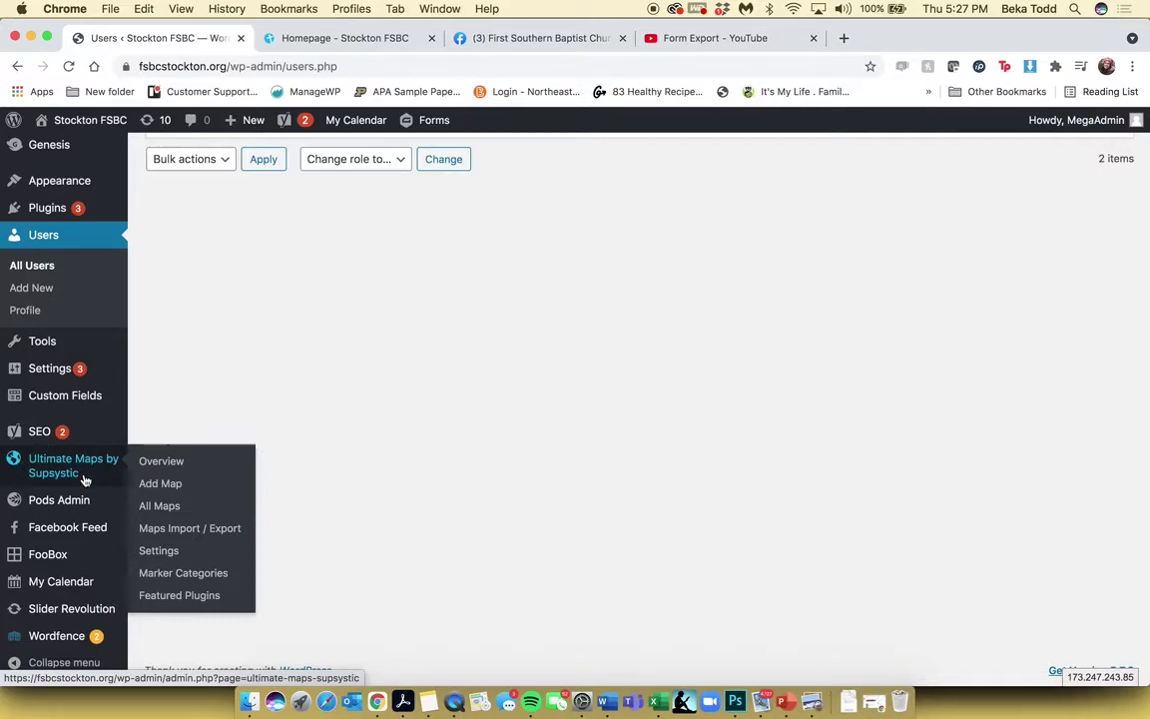
mouse_move(80, 527)
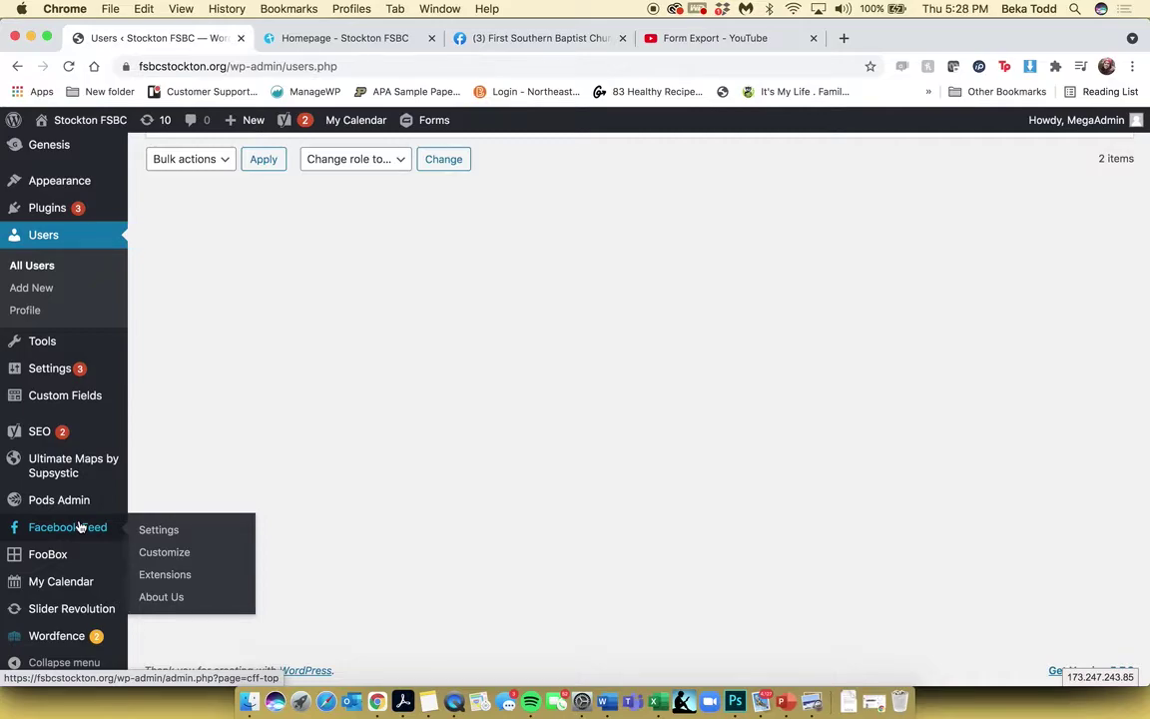
click(63, 589)
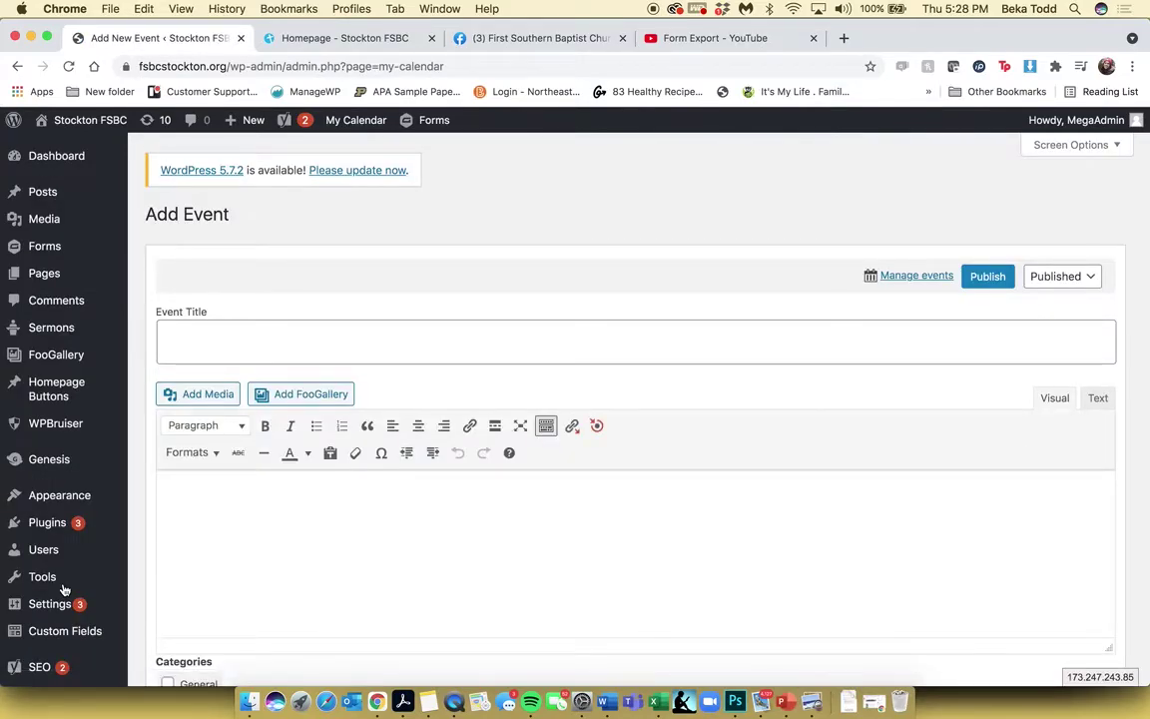
- Open My Calendar's Manage Events list and browse the existing church events
scroll(77, 493, down, 3)
scroll(73, 490, up, 2)
scroll(73, 491, down, 5)
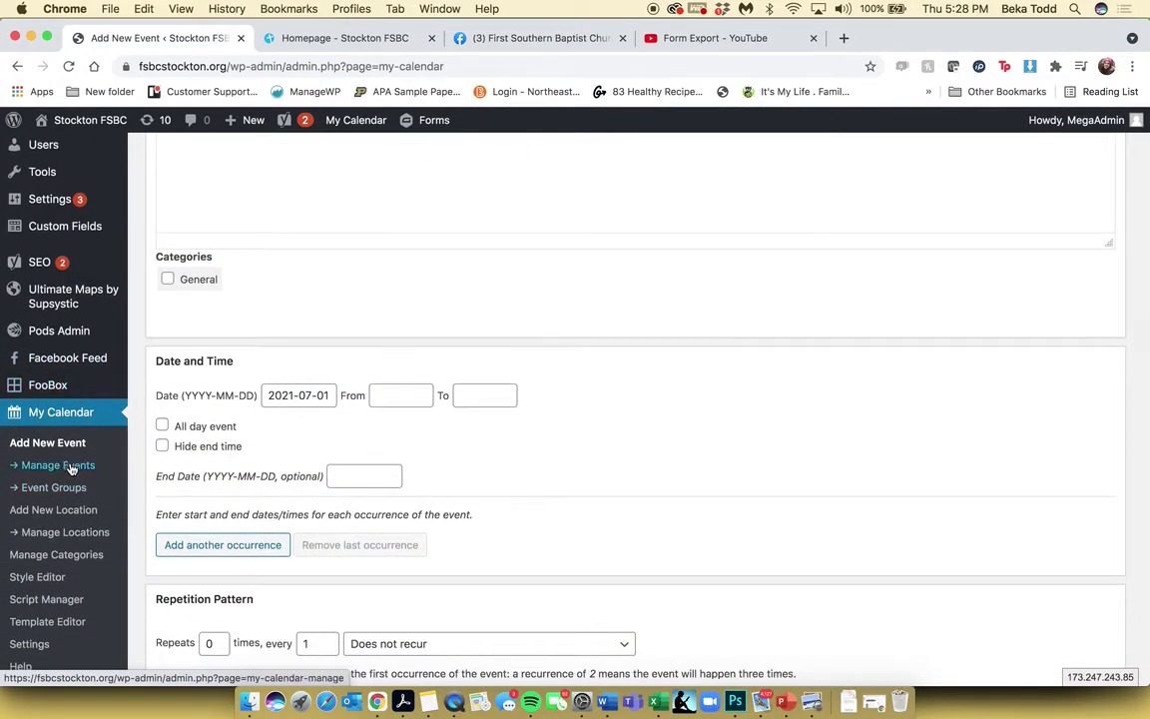
click(71, 469)
scroll(466, 469, down, 5)
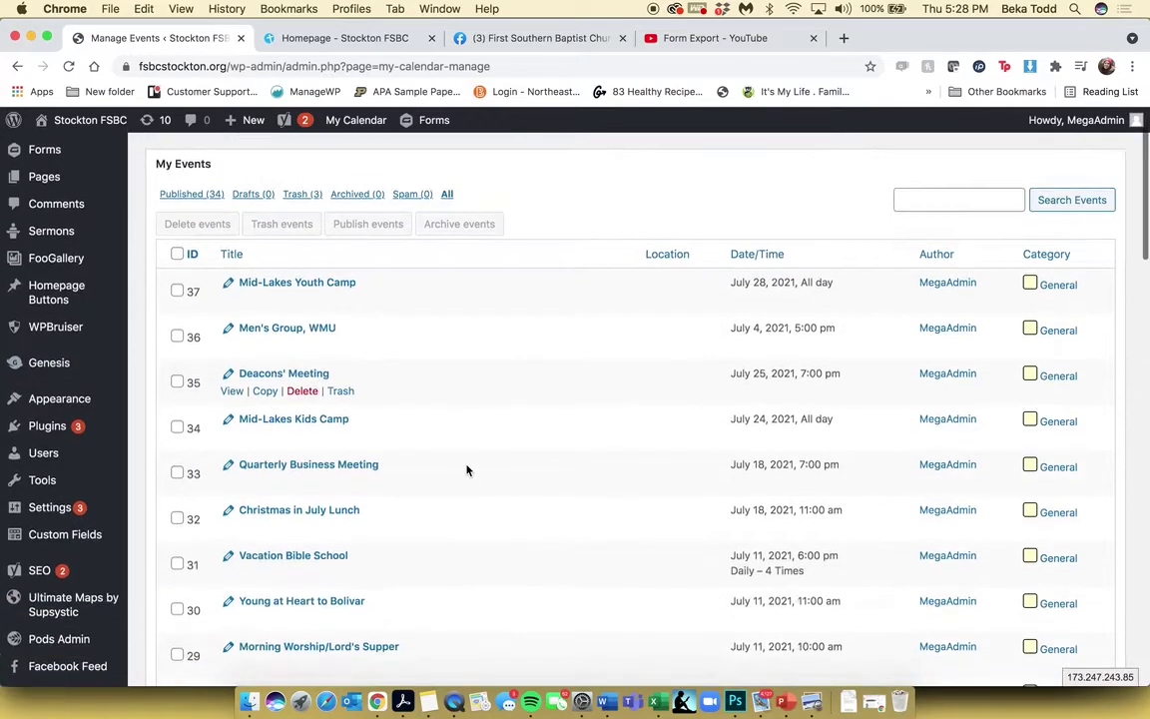
scroll(466, 469, down, 10)
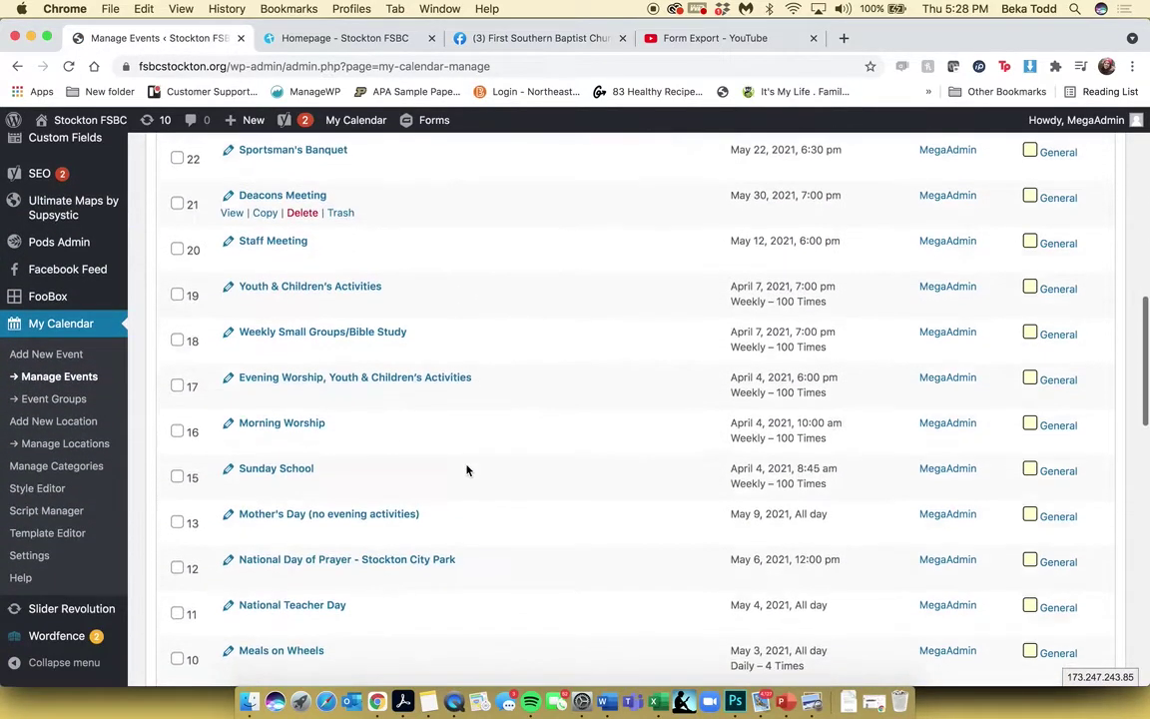
- View the Mid-Lakes Youth Camp event on the site's calendar page and return to the Manage Events list
mouse_move(231, 214)
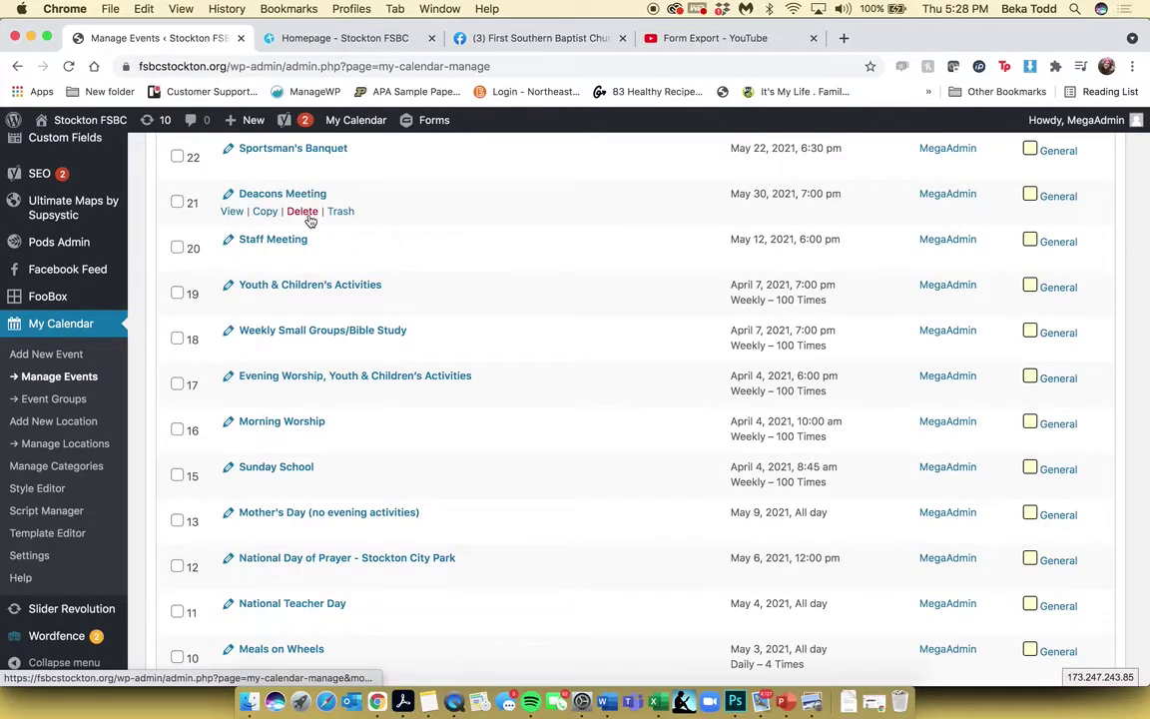
scroll(299, 431, up, 15)
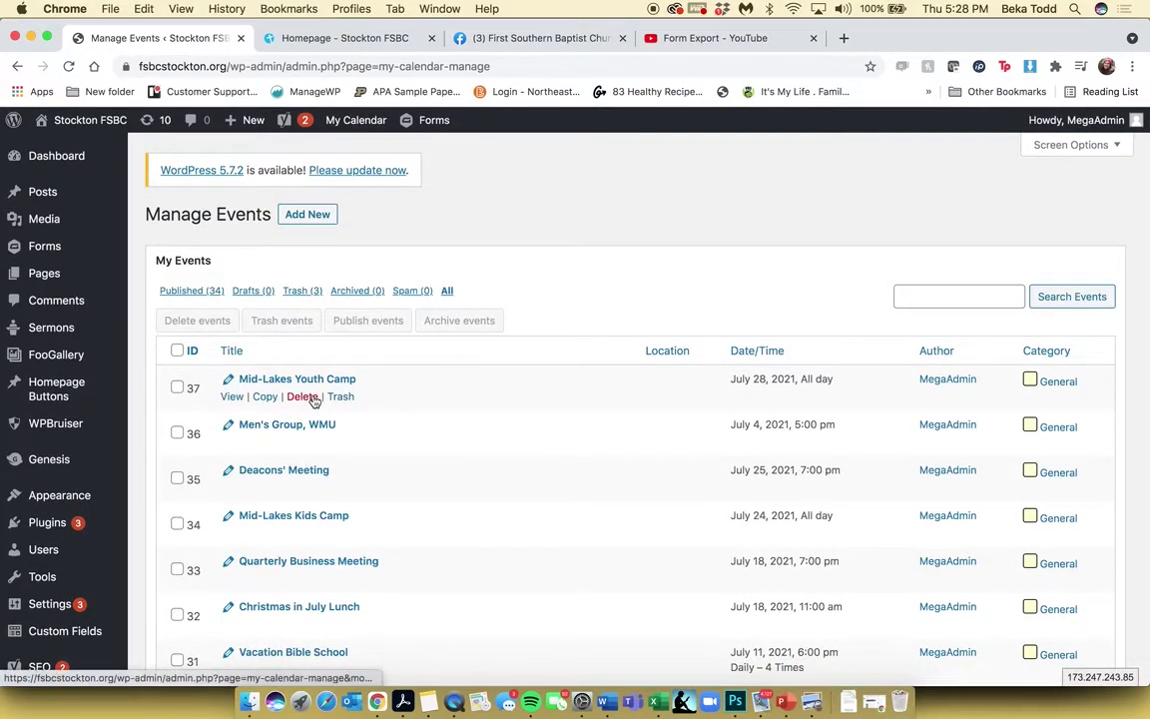
click(231, 397)
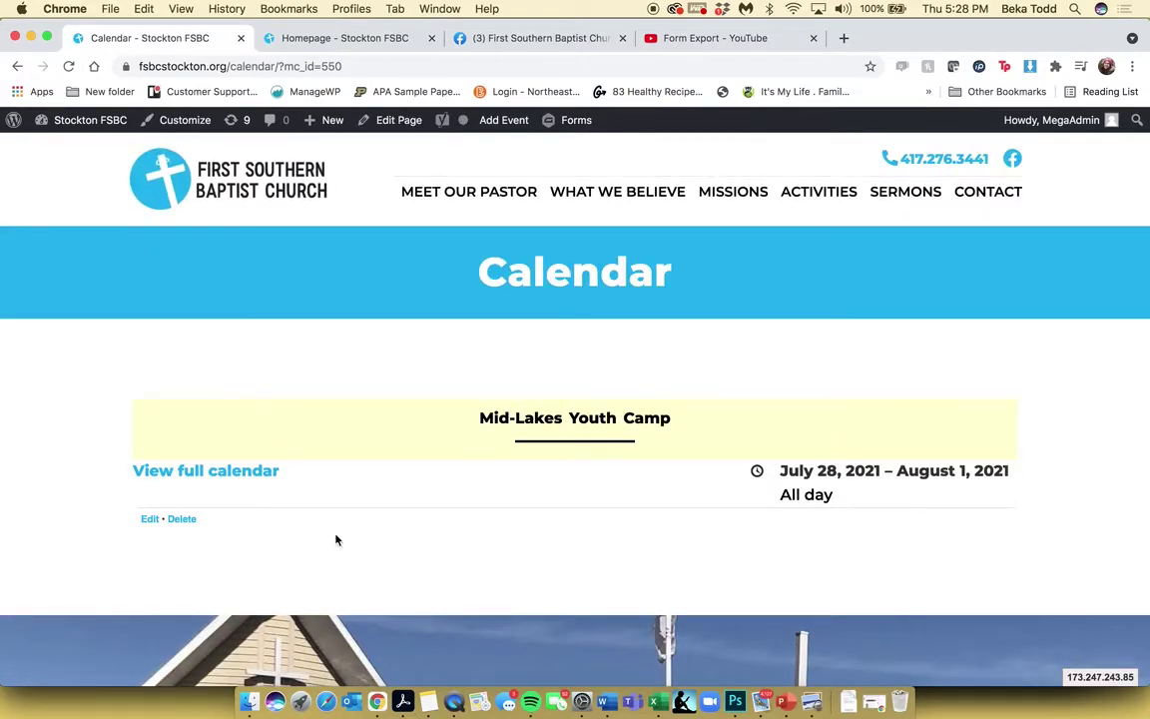
scroll(535, 565, left, 5)
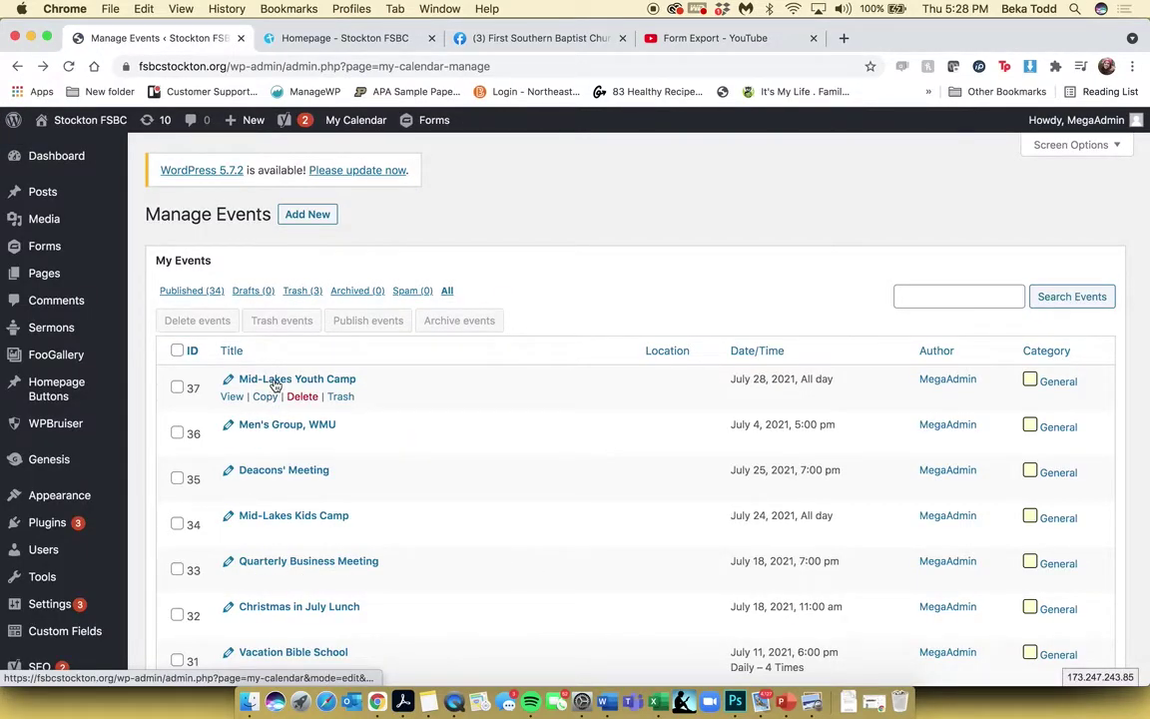
- Open the Mid-Lakes Youth Camp event for editing and review its title, date, repetition, details and location fields
click(231, 382)
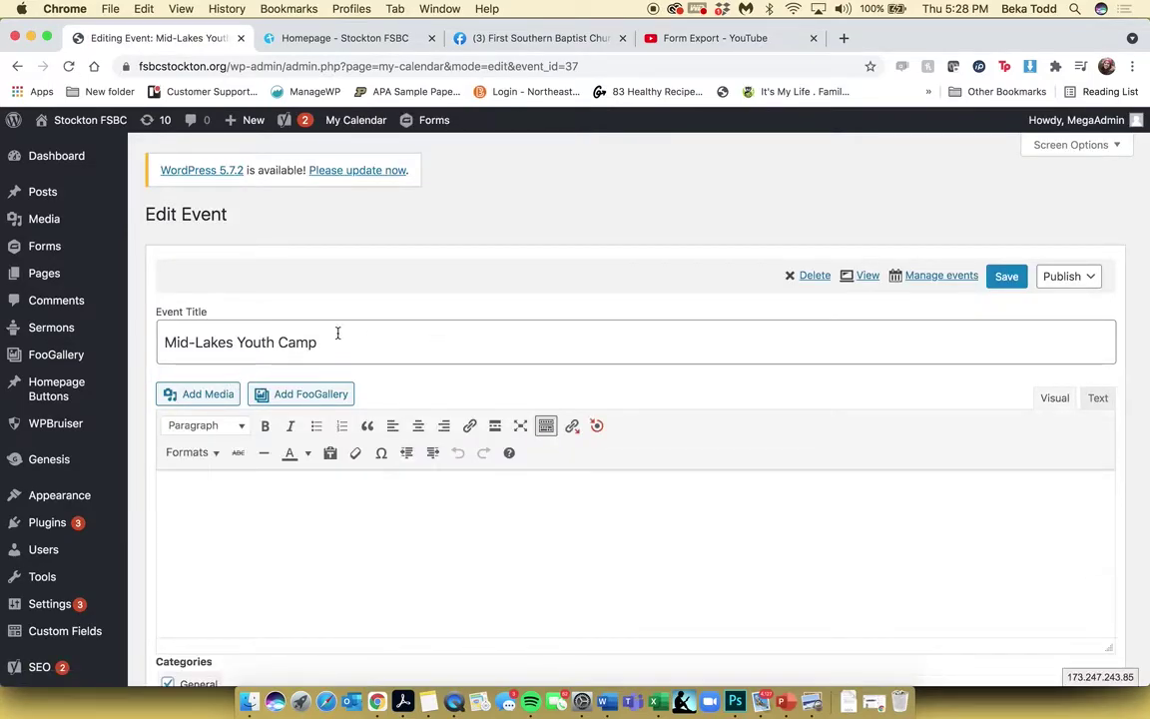
scroll(352, 328, down, 8)
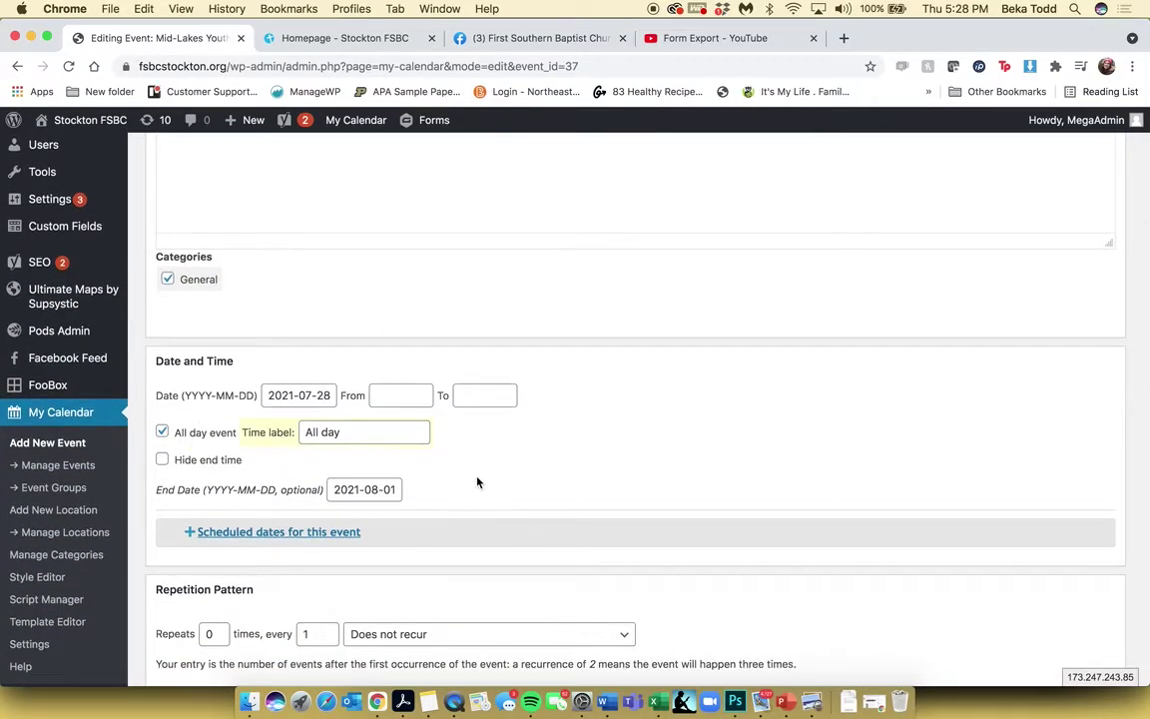
scroll(475, 486, down, 9)
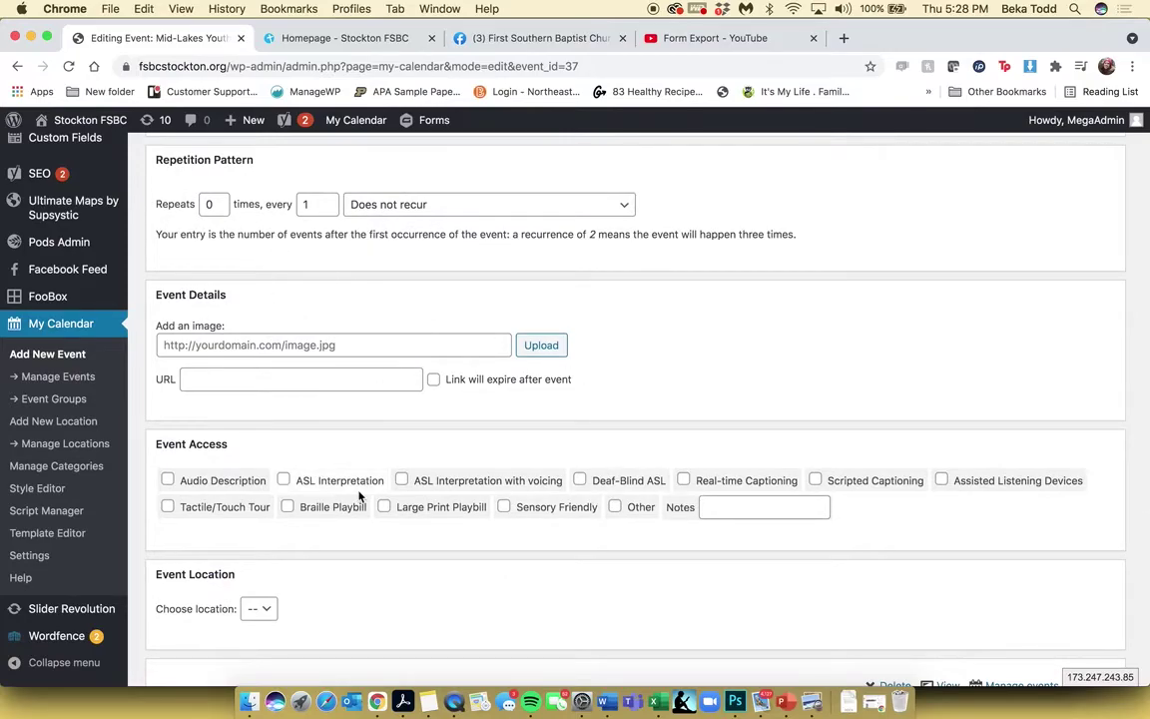
scroll(358, 499, down, 12)
scroll(360, 497, up, 20)
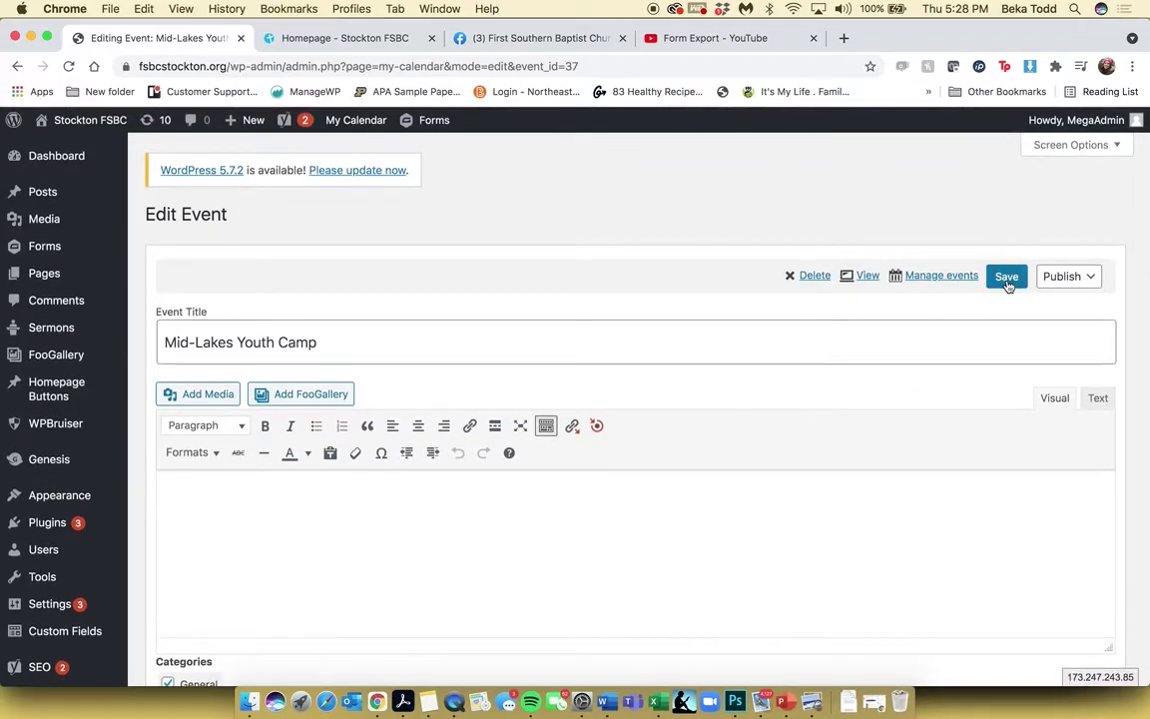
- Open a blank new event form in My Calendar and look at its event title field
scroll(119, 489, down, 15)
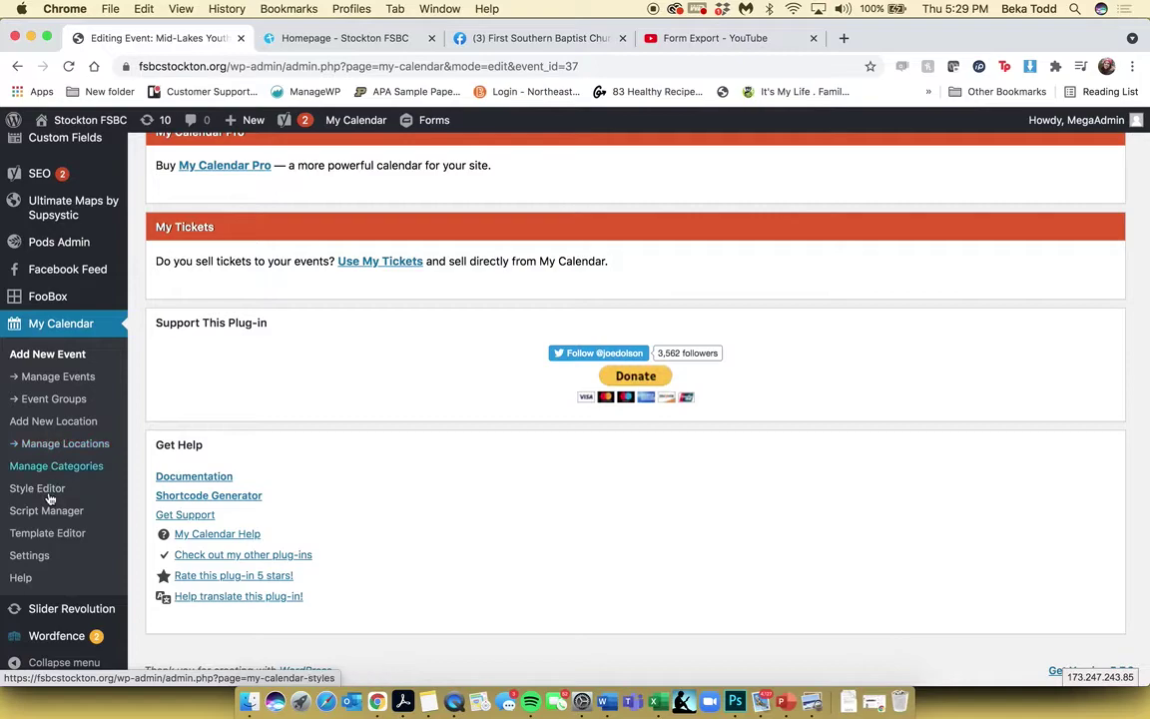
click(70, 360)
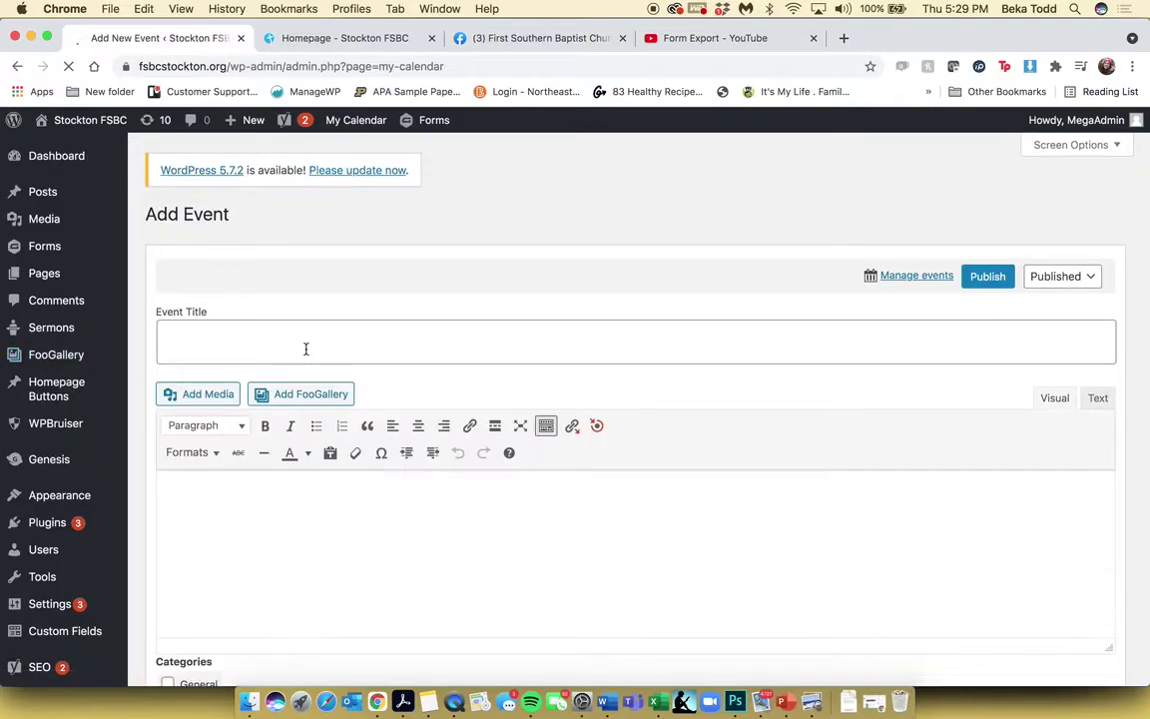
click(302, 342)
click(373, 275)
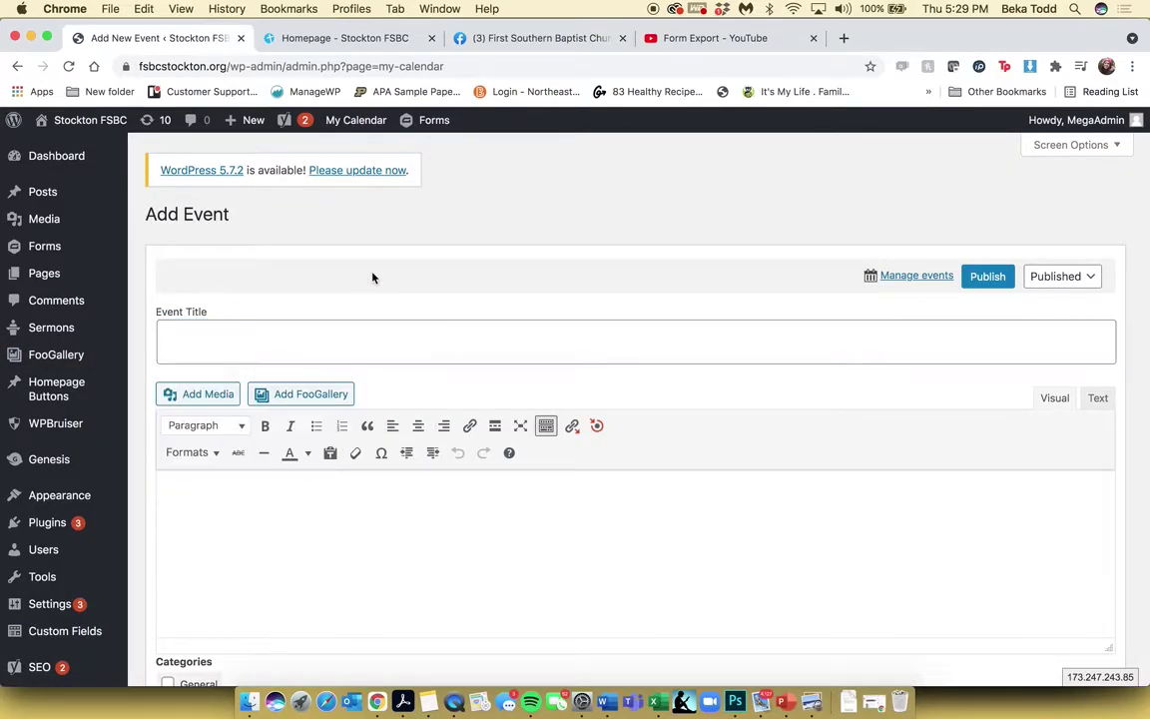
- Examine the new event's Date and Time section, including the From and To time choices and the optional End Date calendar
scroll(372, 272, down, 10)
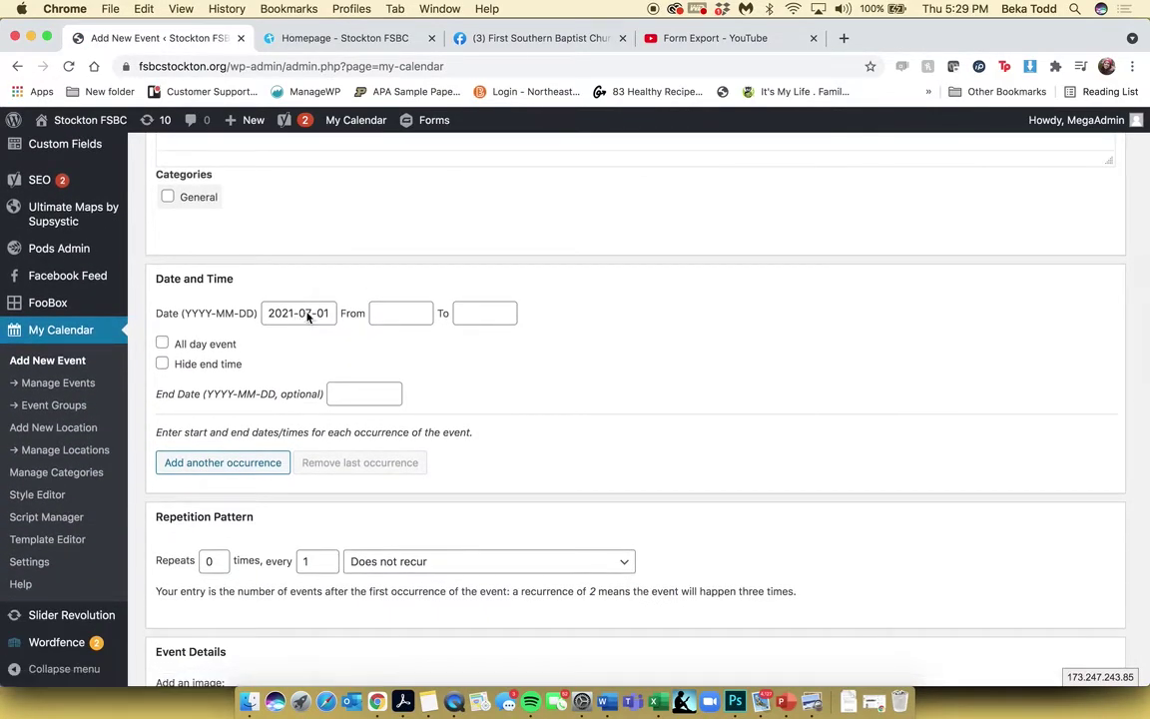
click(400, 313)
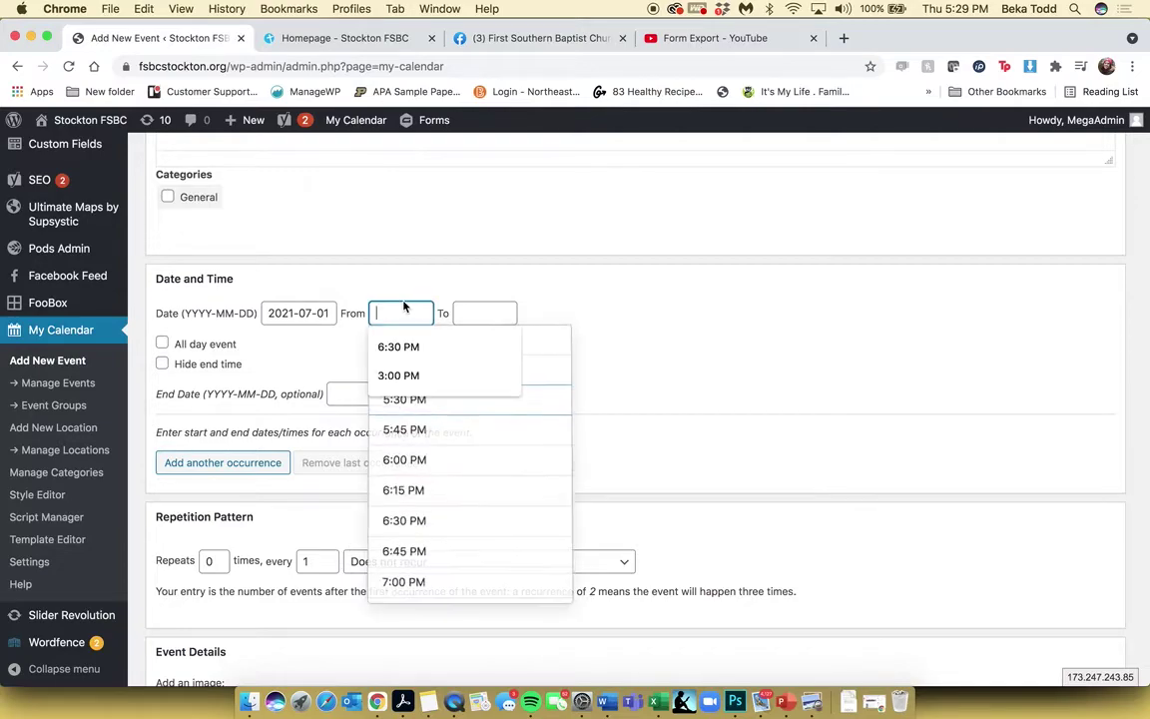
click(486, 313)
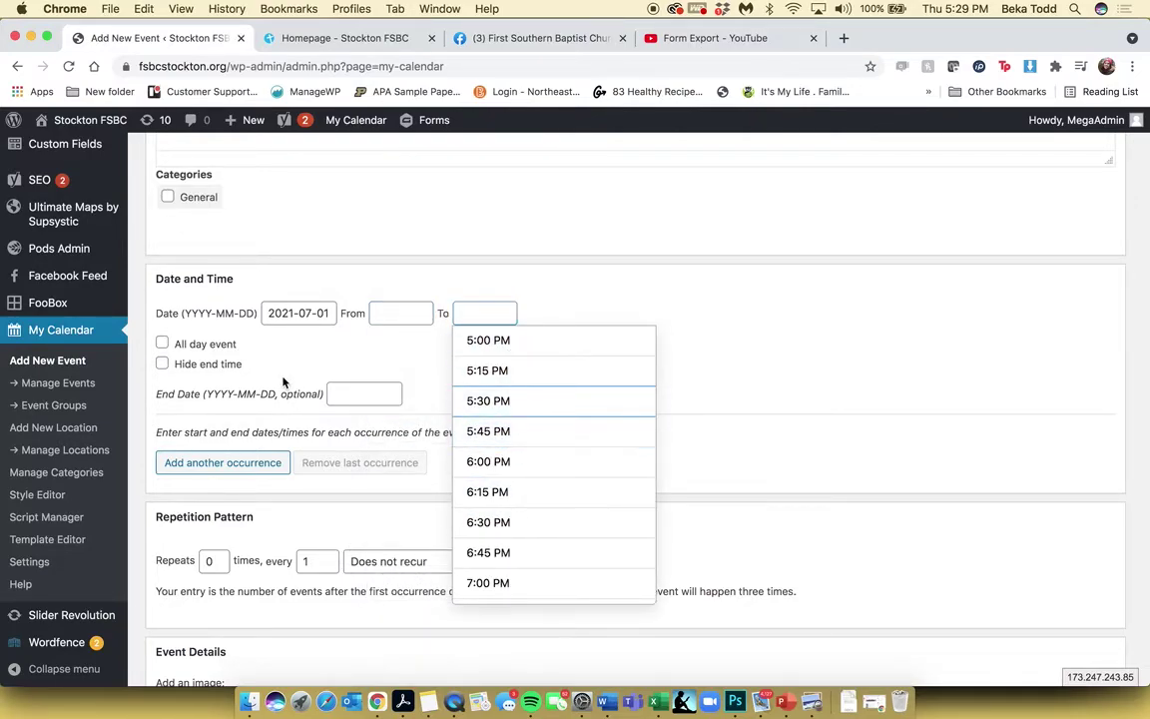
click(419, 365)
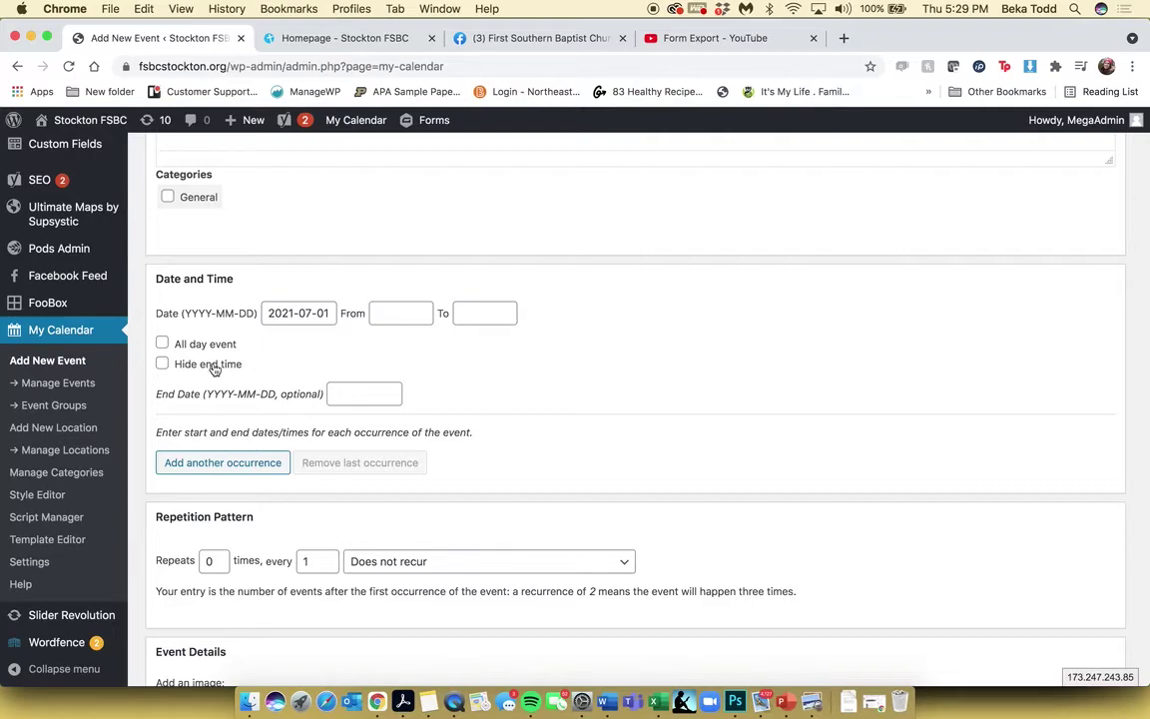
click(352, 397)
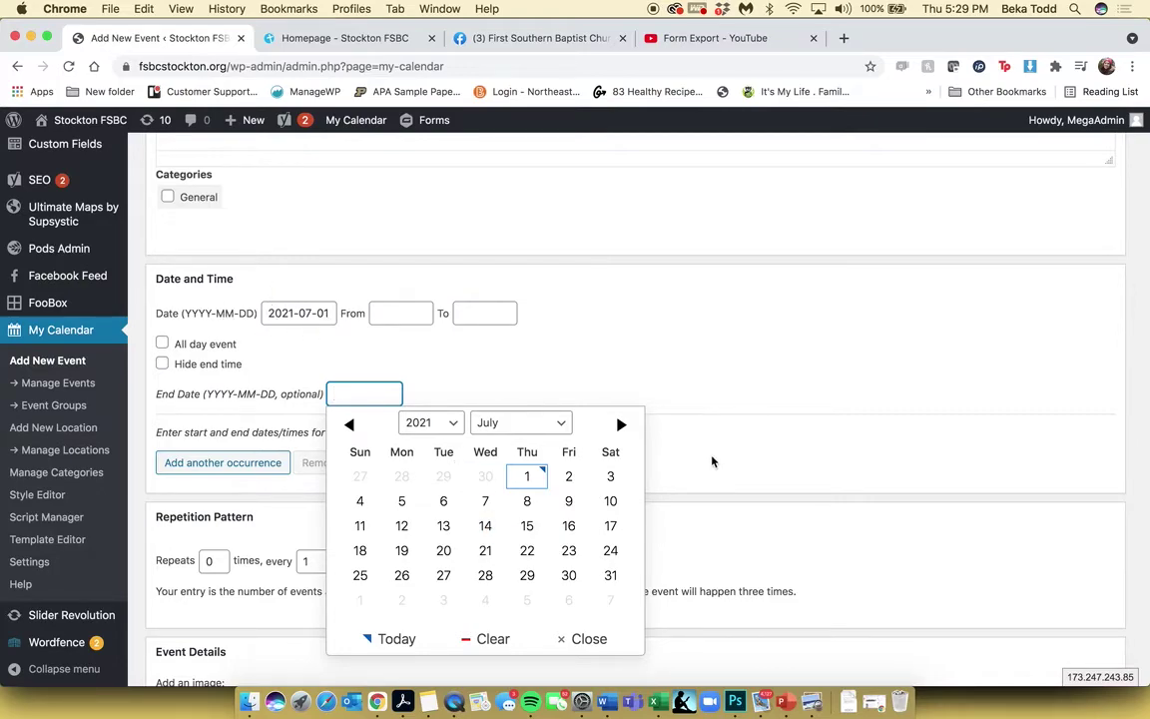
click(624, 299)
- Review the new event's repetition, details and location sections, and view the image upload dialog without choosing a file
scroll(453, 369, down, 3)
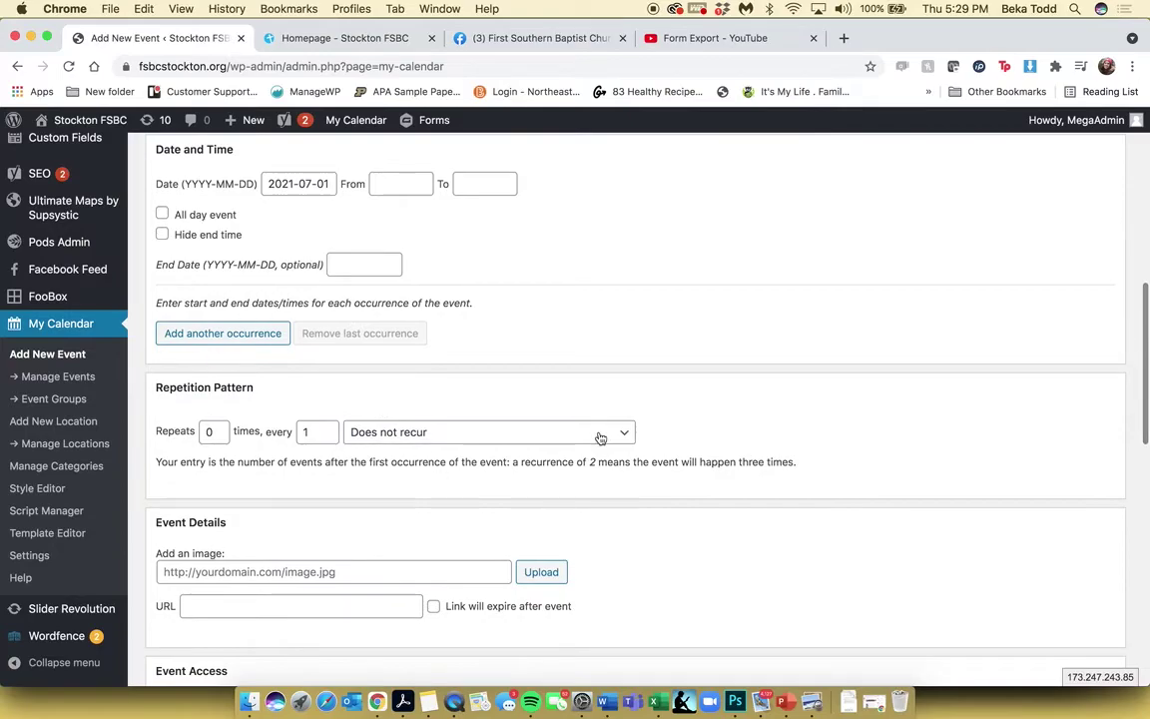
scroll(585, 410, down, 5)
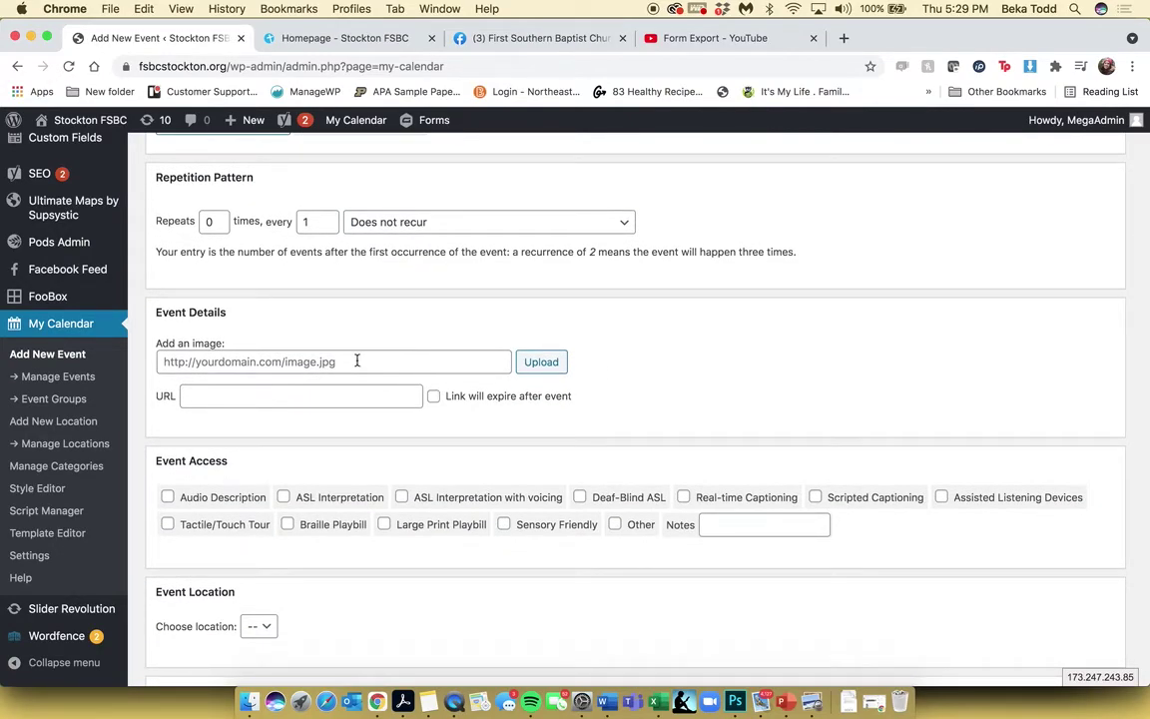
click(550, 360)
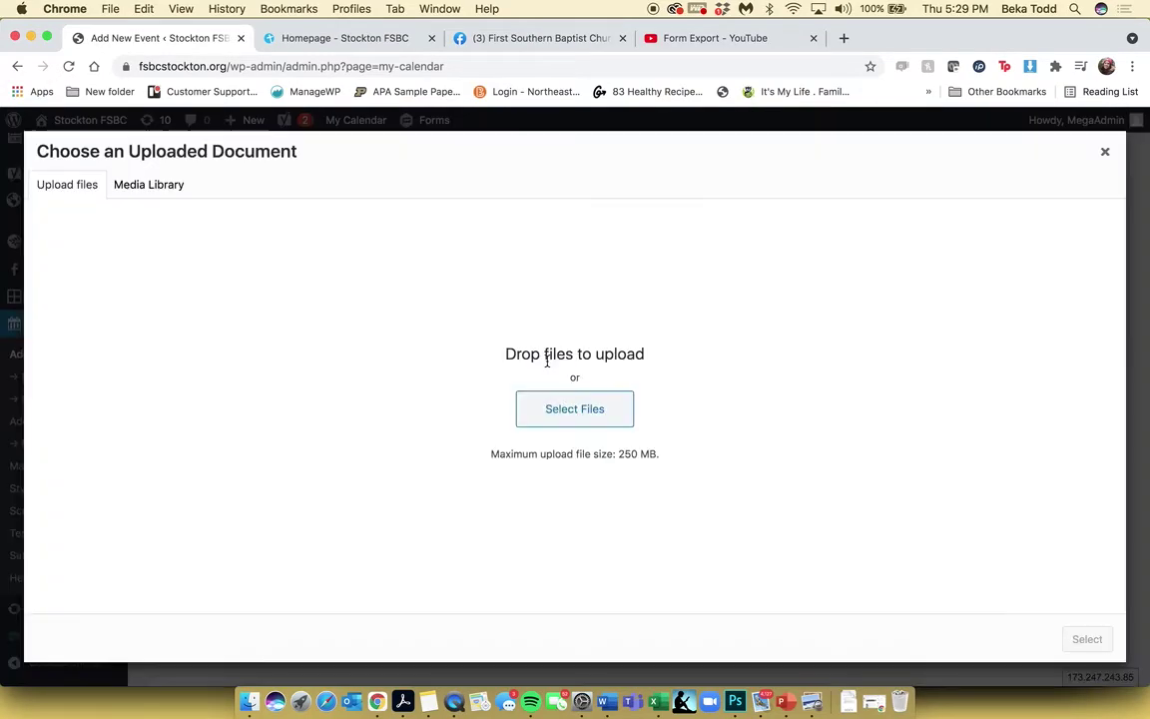
click(1108, 151)
scroll(701, 436, down, 5)
scroll(703, 438, up, 15)
scroll(703, 439, down, 15)
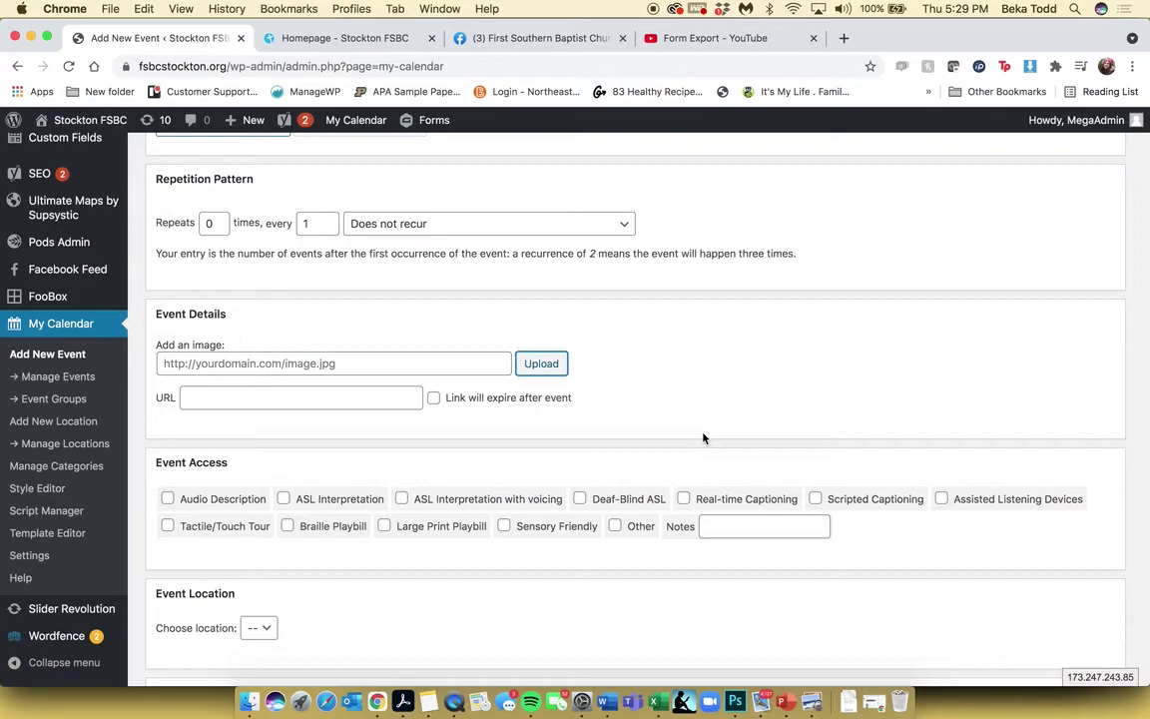
- Open Slider Revolution in the site administration and look over the welcome banner and buttons on the live homepage
click(66, 609)
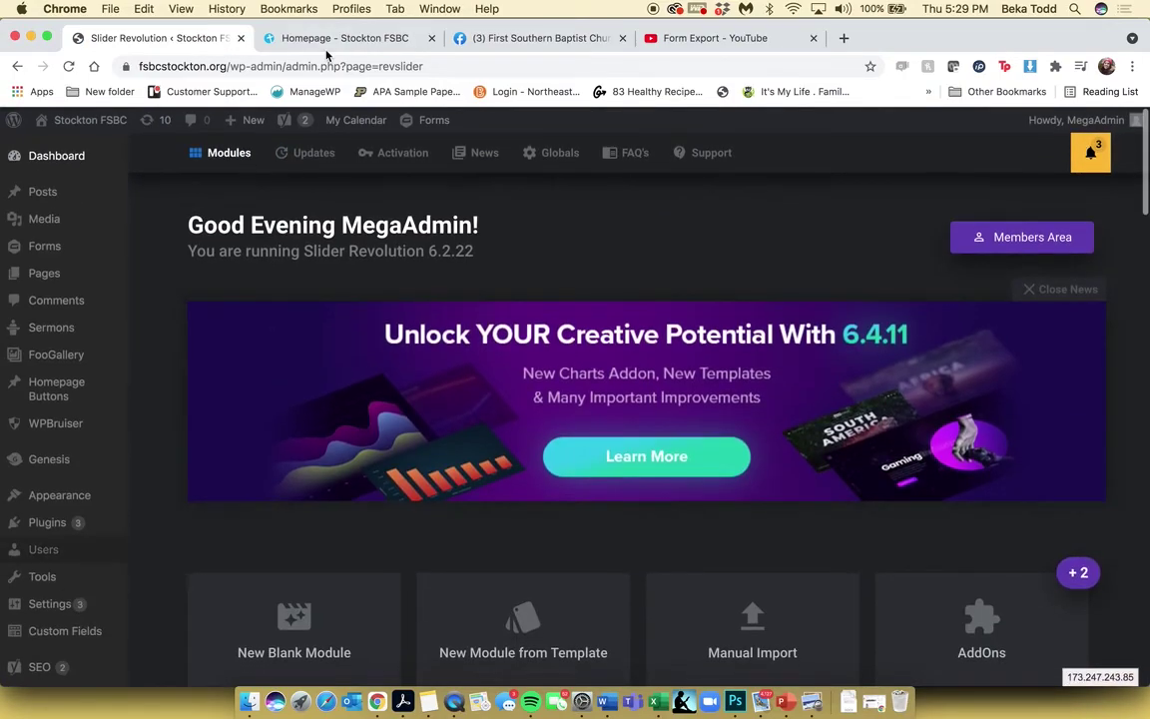
click(334, 38)
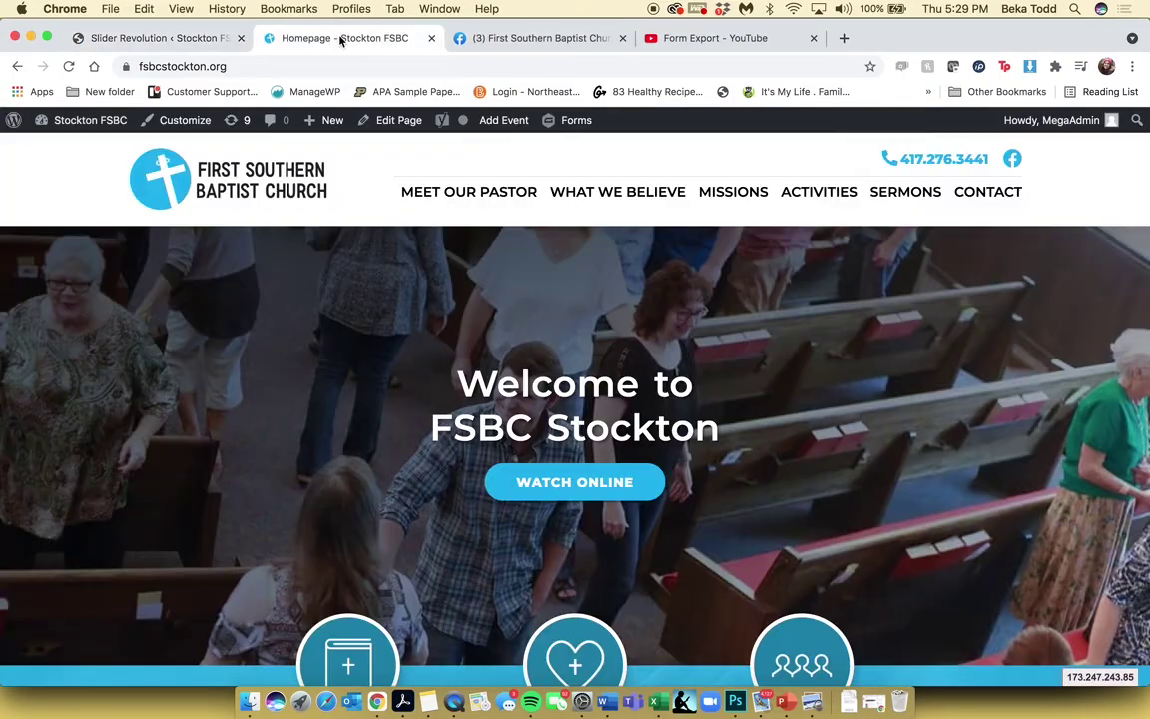
scroll(267, 351, down, 15)
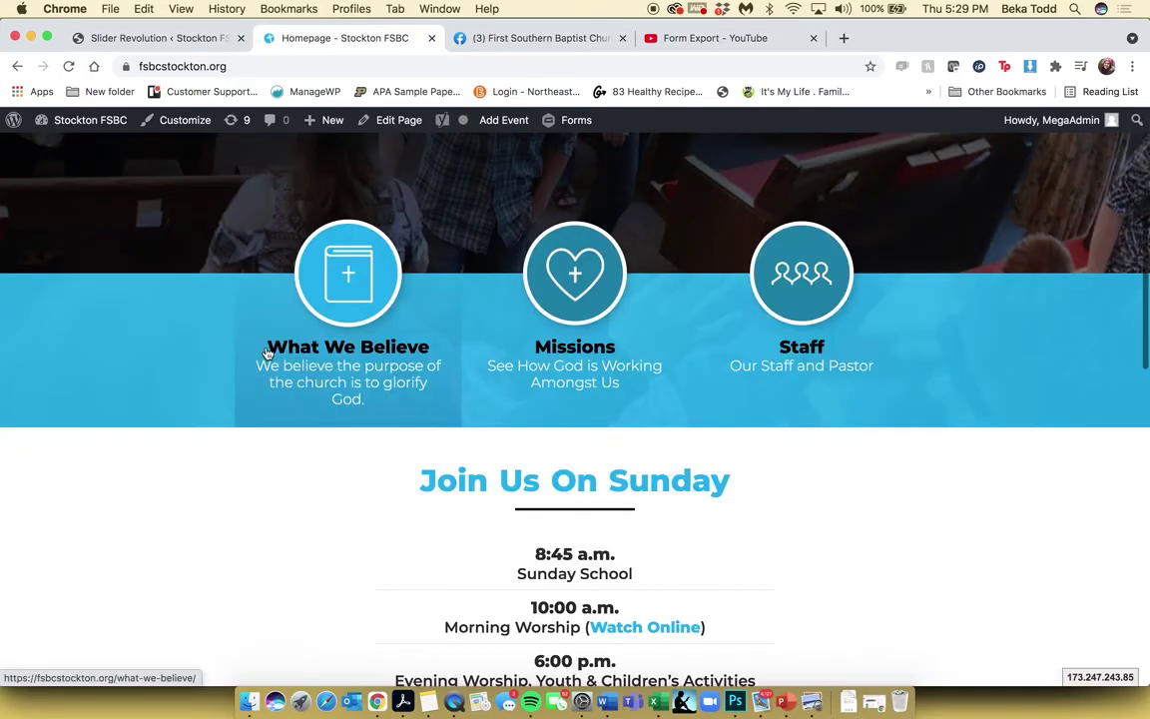
scroll(267, 352, up, 15)
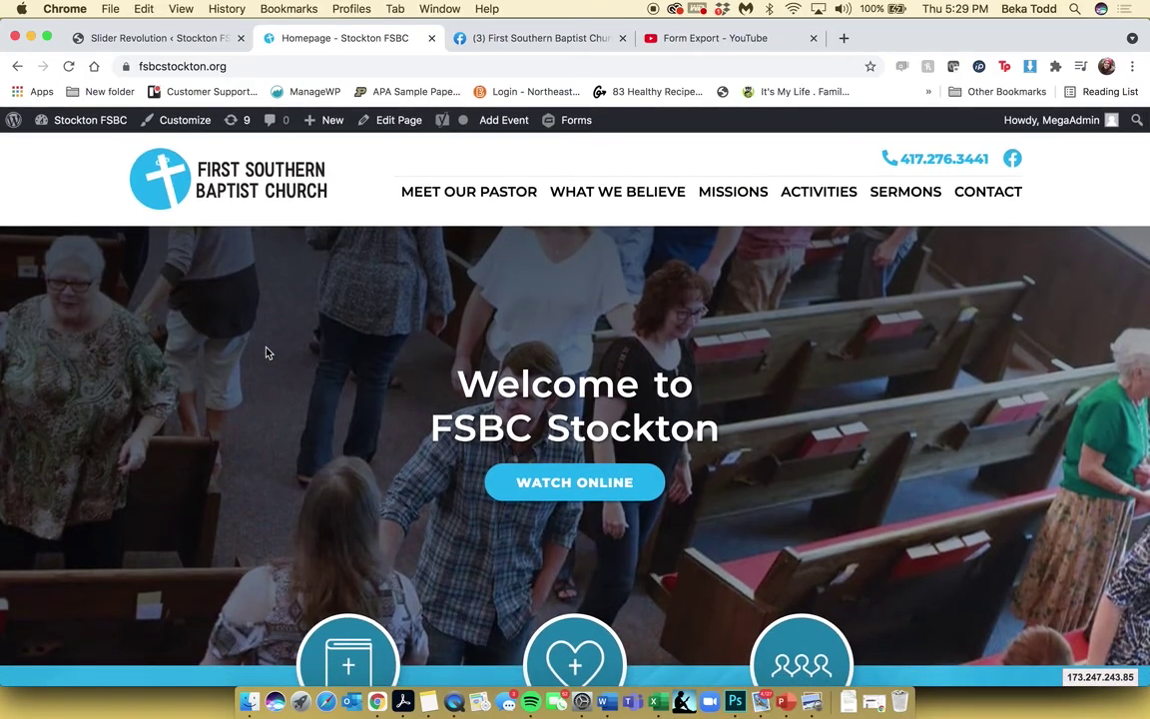